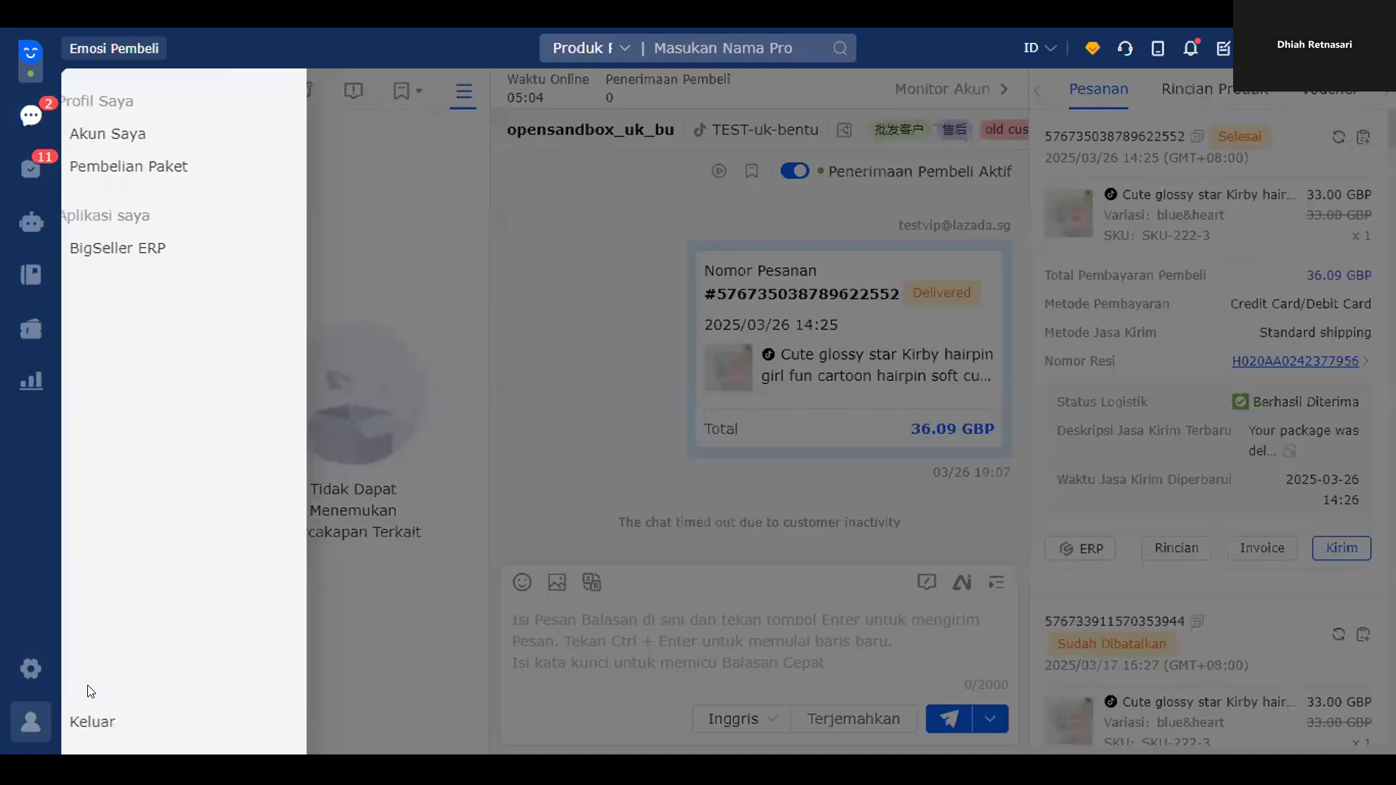
- Open the Pengaturan/Pelayanan settings drawer with the gear icon in the left sidebar
left_click(16, 678)
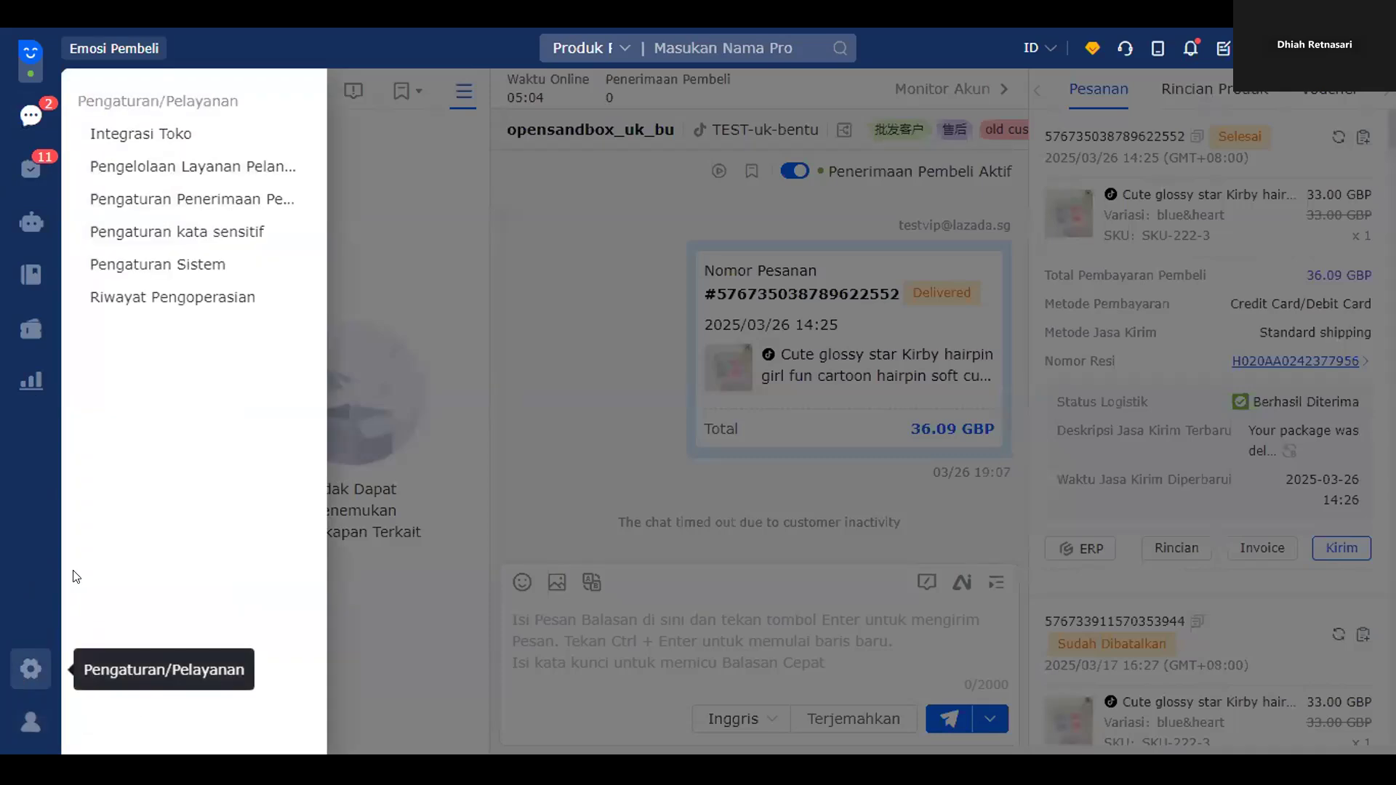
- Go to the Integrasi Toko page and view the connected Shopee stores
left_click(153, 136)
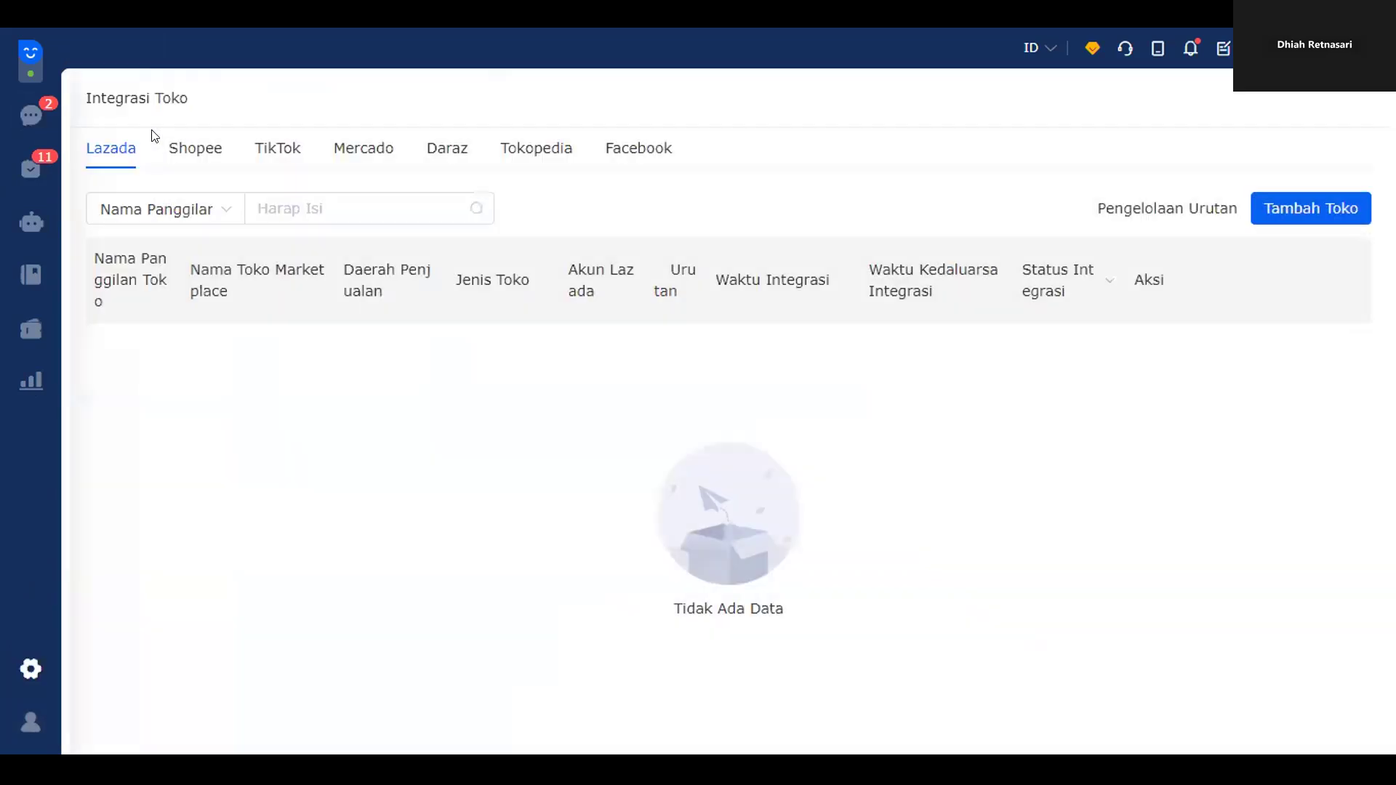
left_click(30, 667)
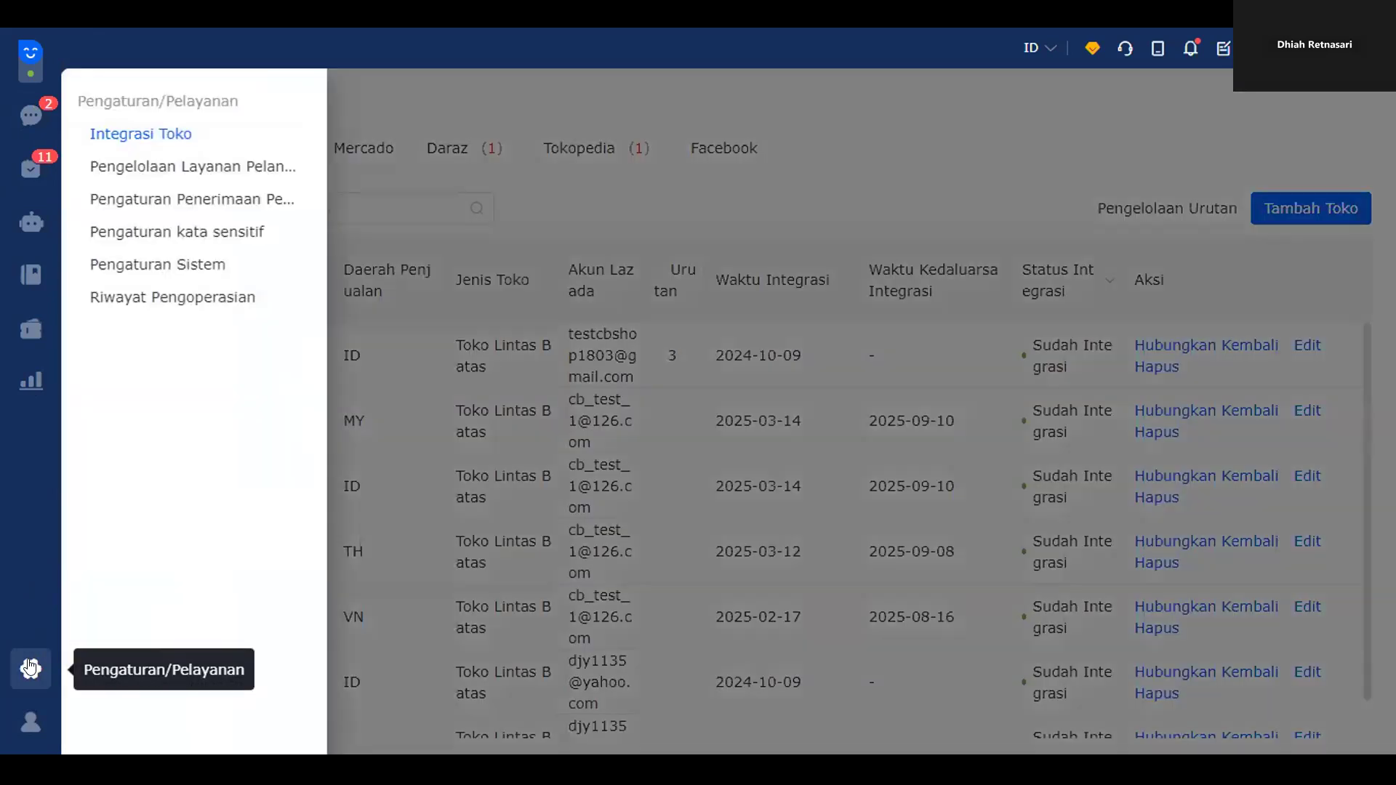
left_click(155, 134)
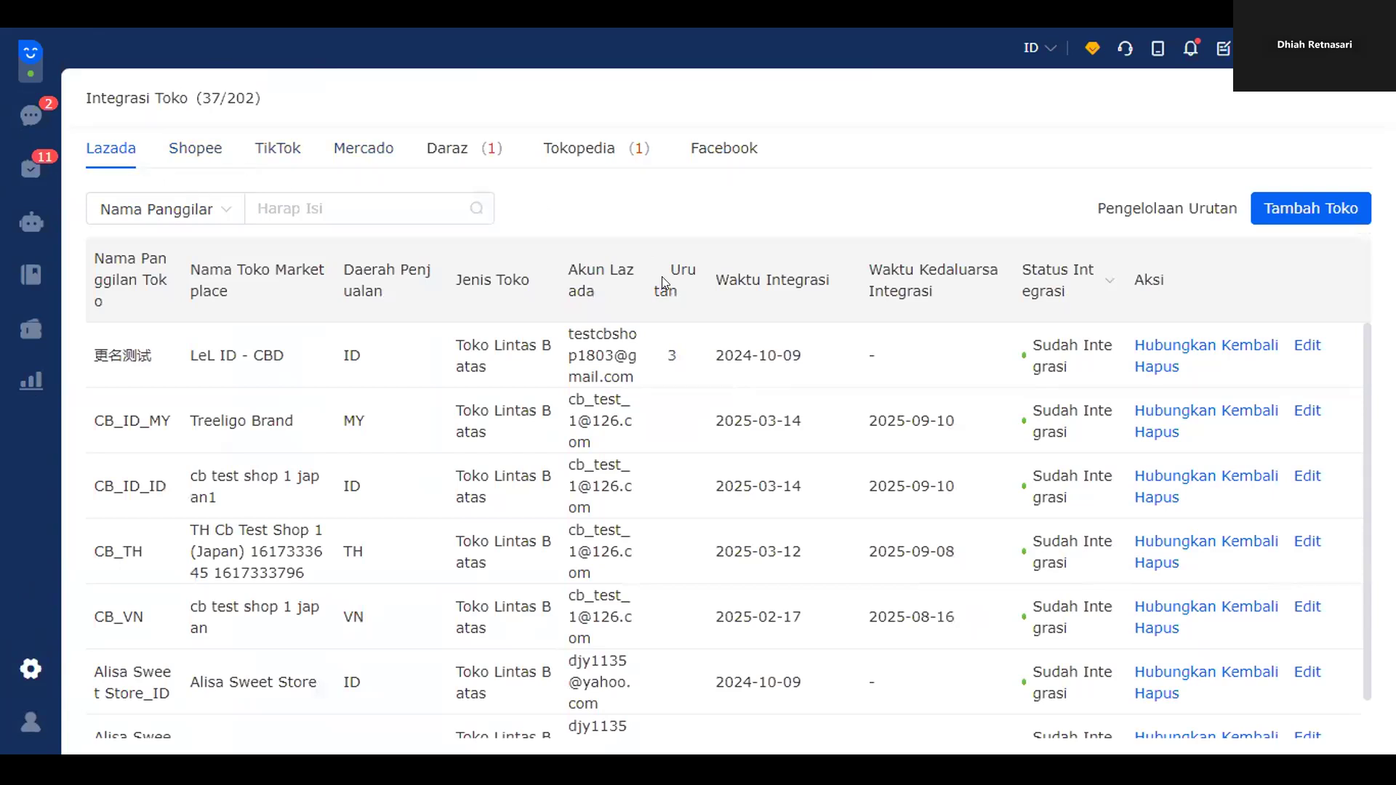
left_click(218, 153)
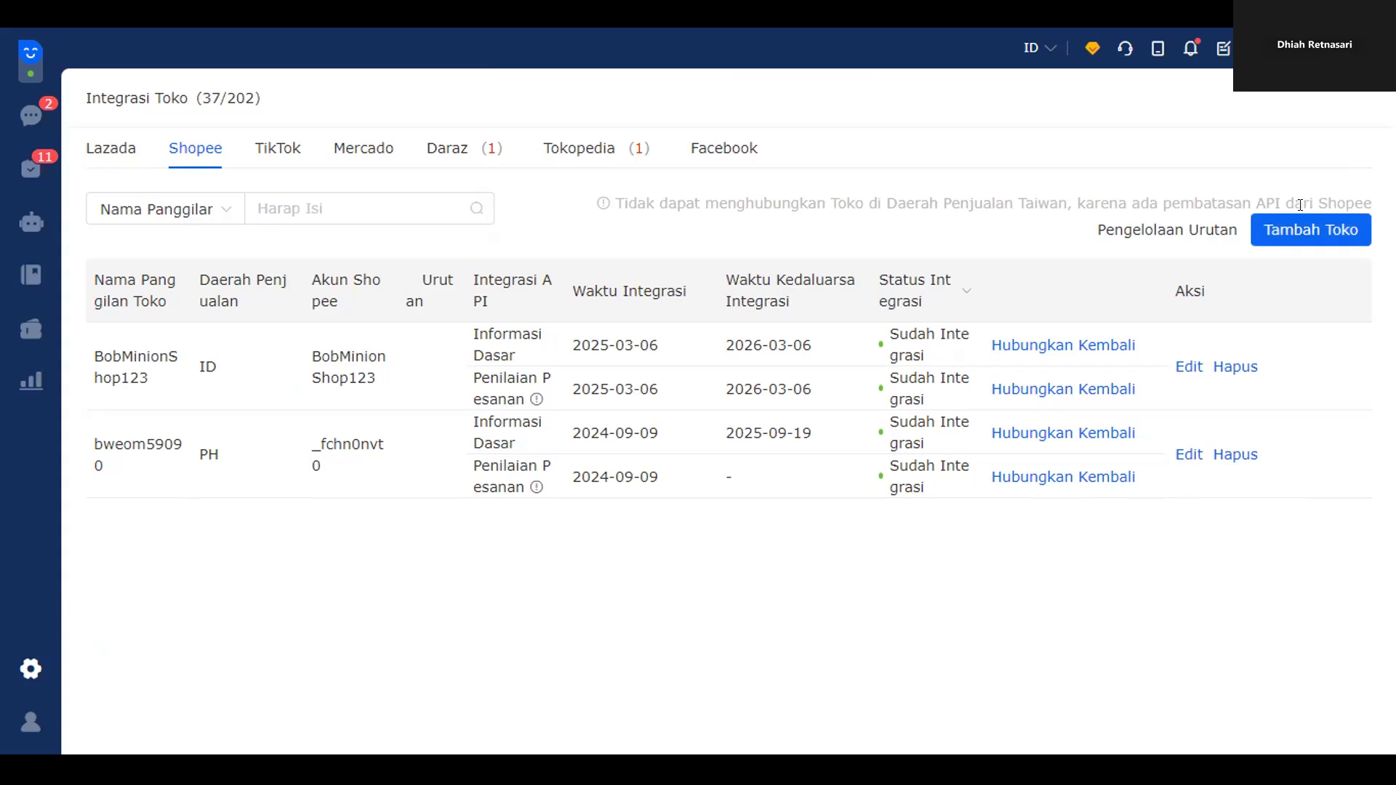
- Copy the Shopee integration link from the Tambah Toko dialog, then close the dialog
left_click(1303, 234)
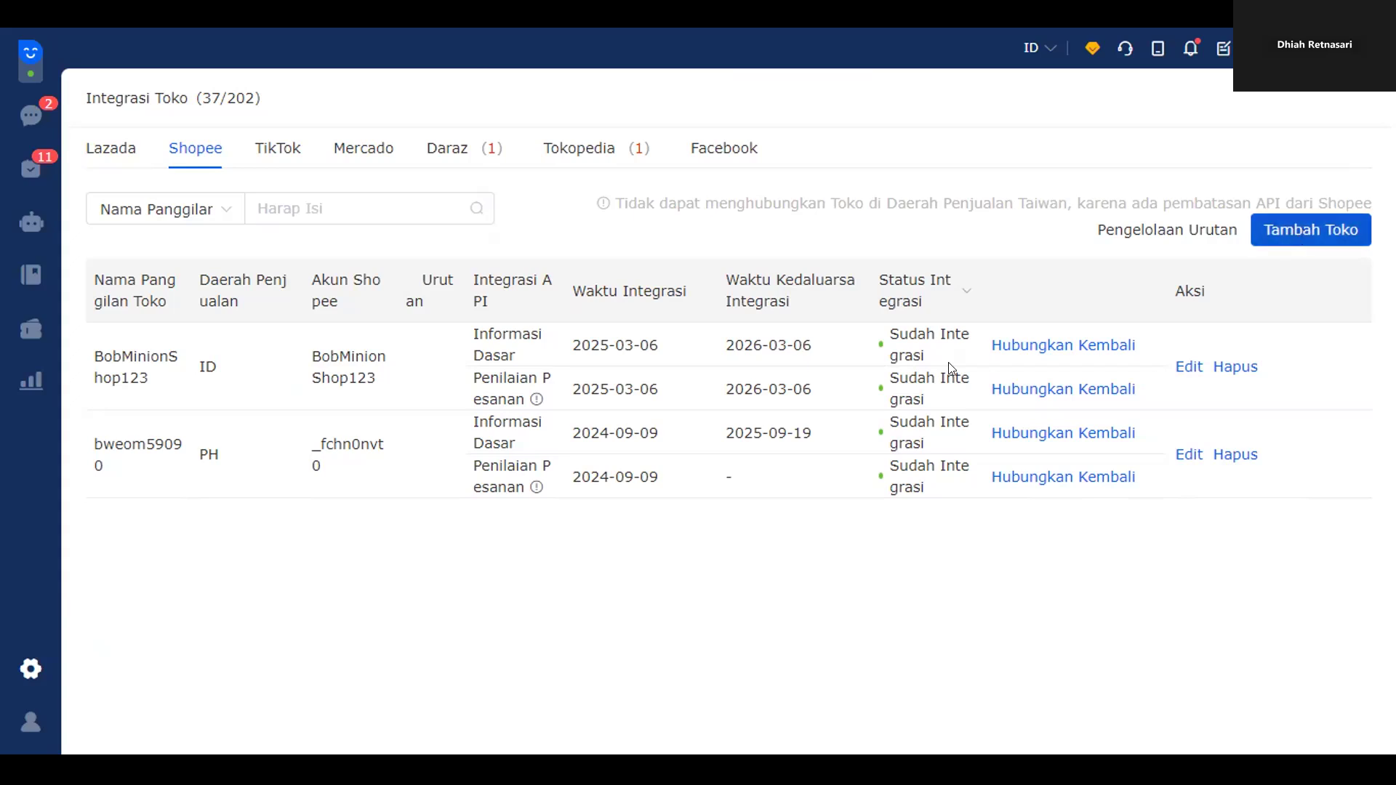
scroll(918, 352, "down", 10)
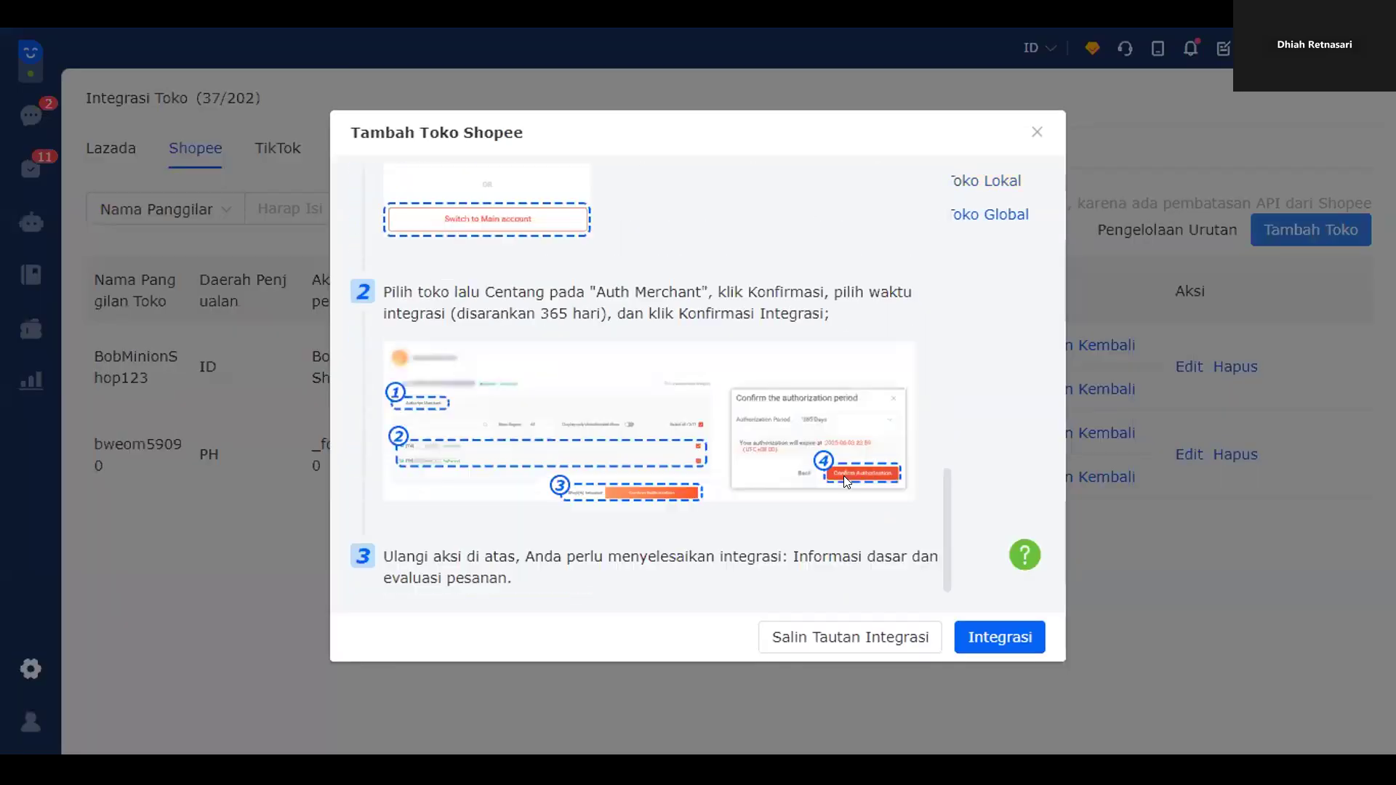
left_click(795, 637)
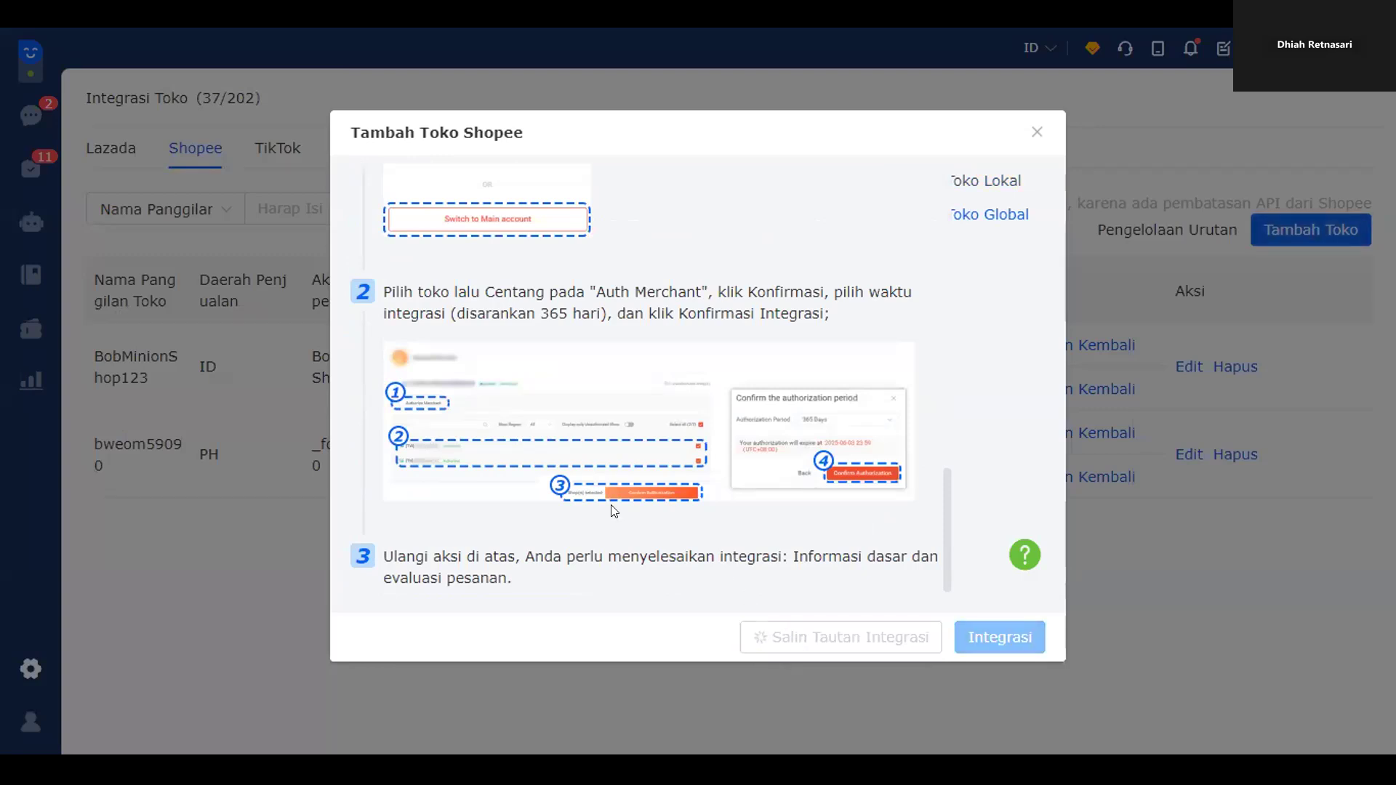
scroll(564, 494, "up", 5)
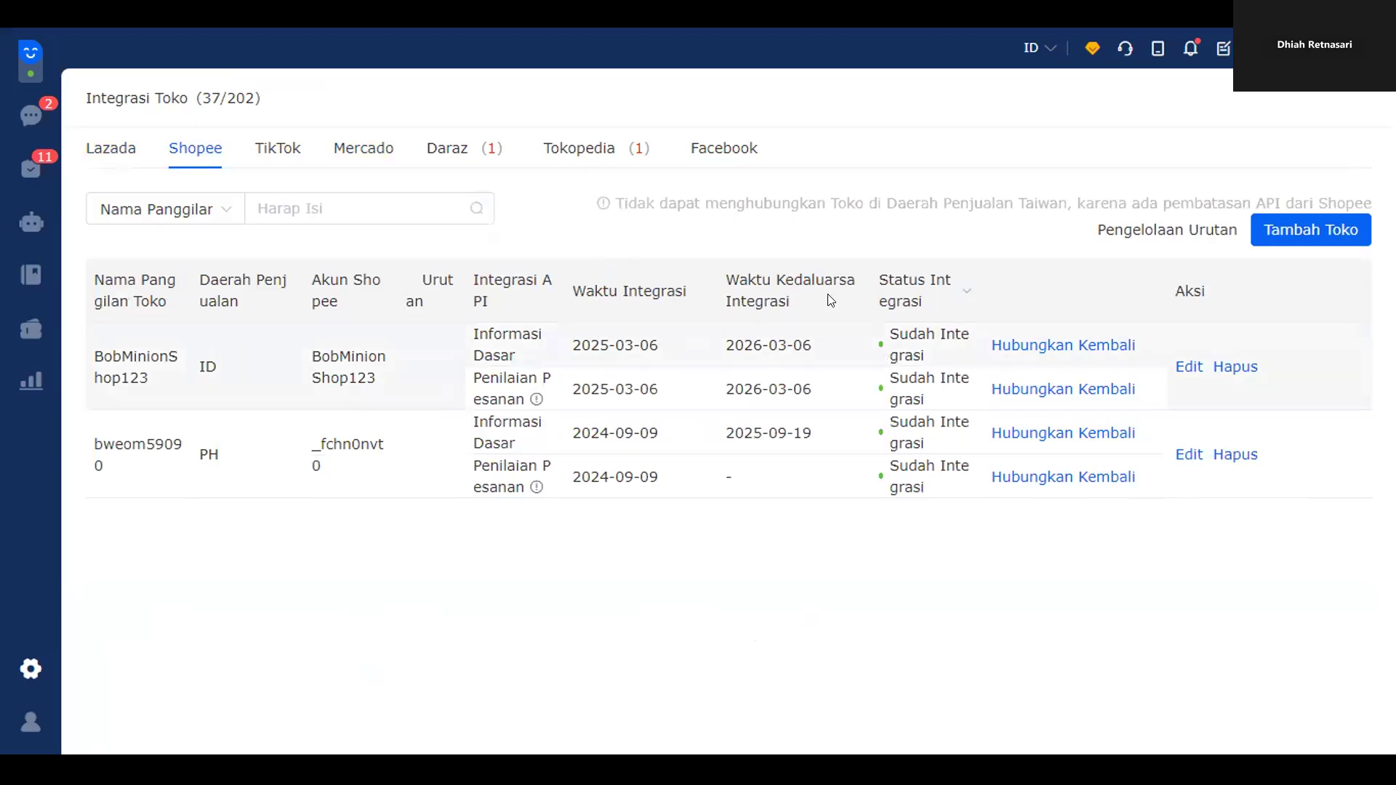
left_click(1254, 237)
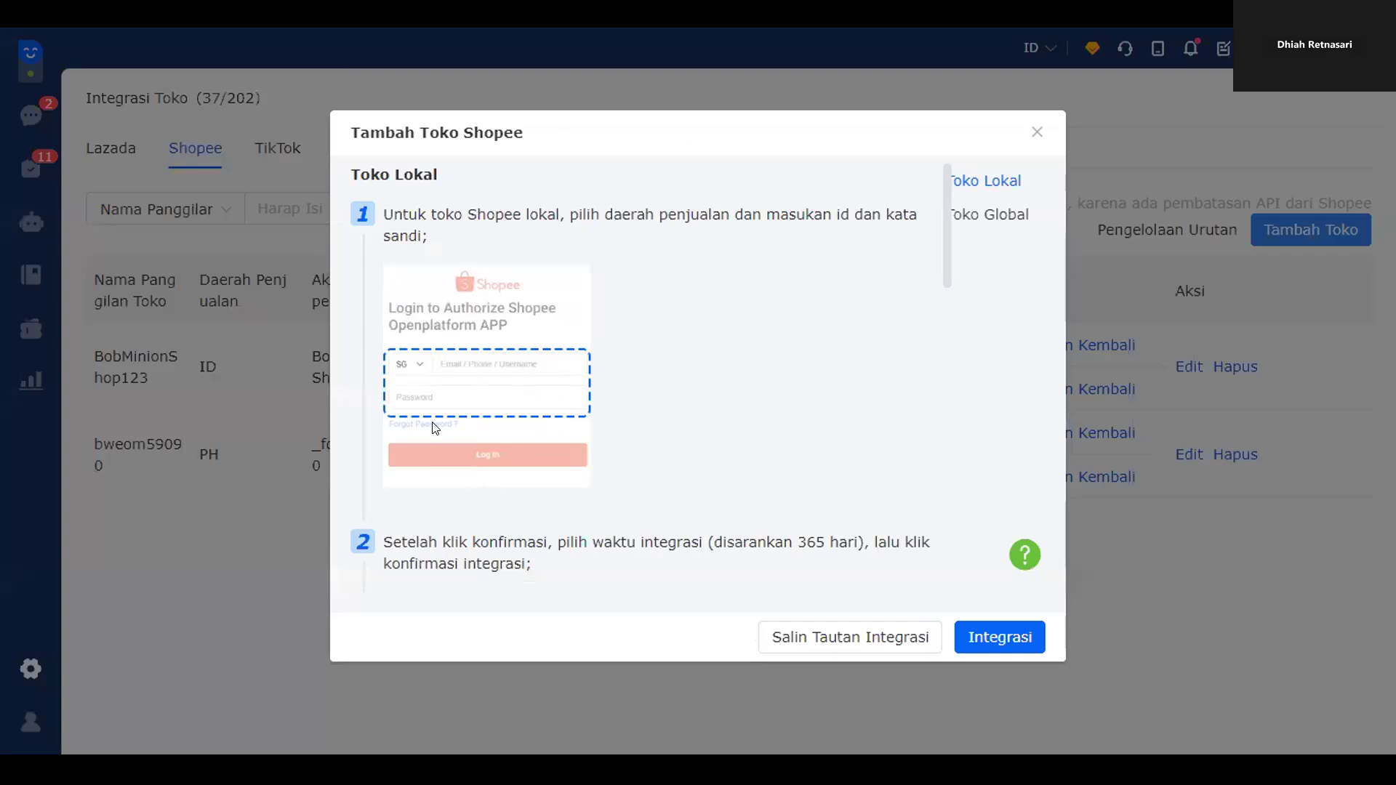
left_click(1037, 132)
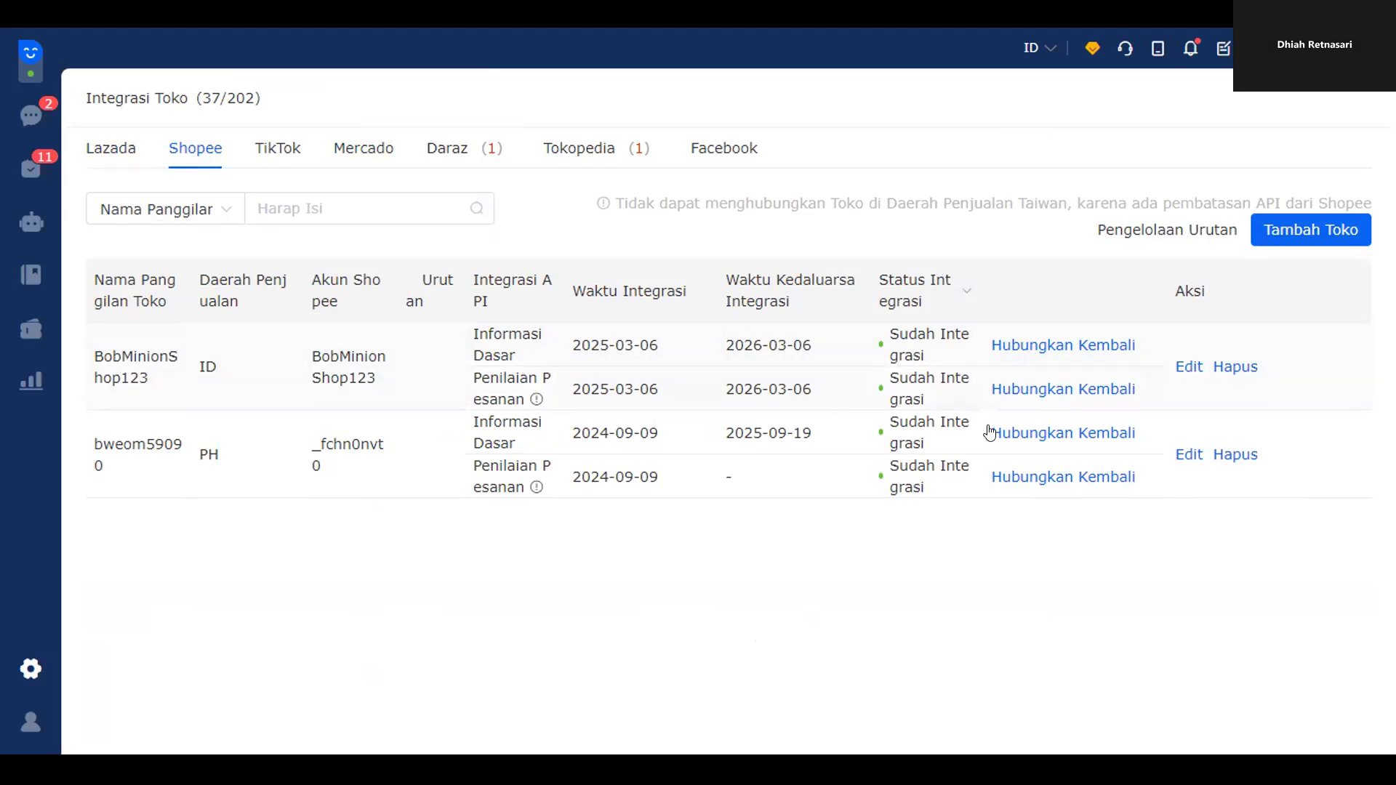
- Review the Lazada and TikTok store tabs, then return to the inbox on the diven-4 store
left_click(106, 168)
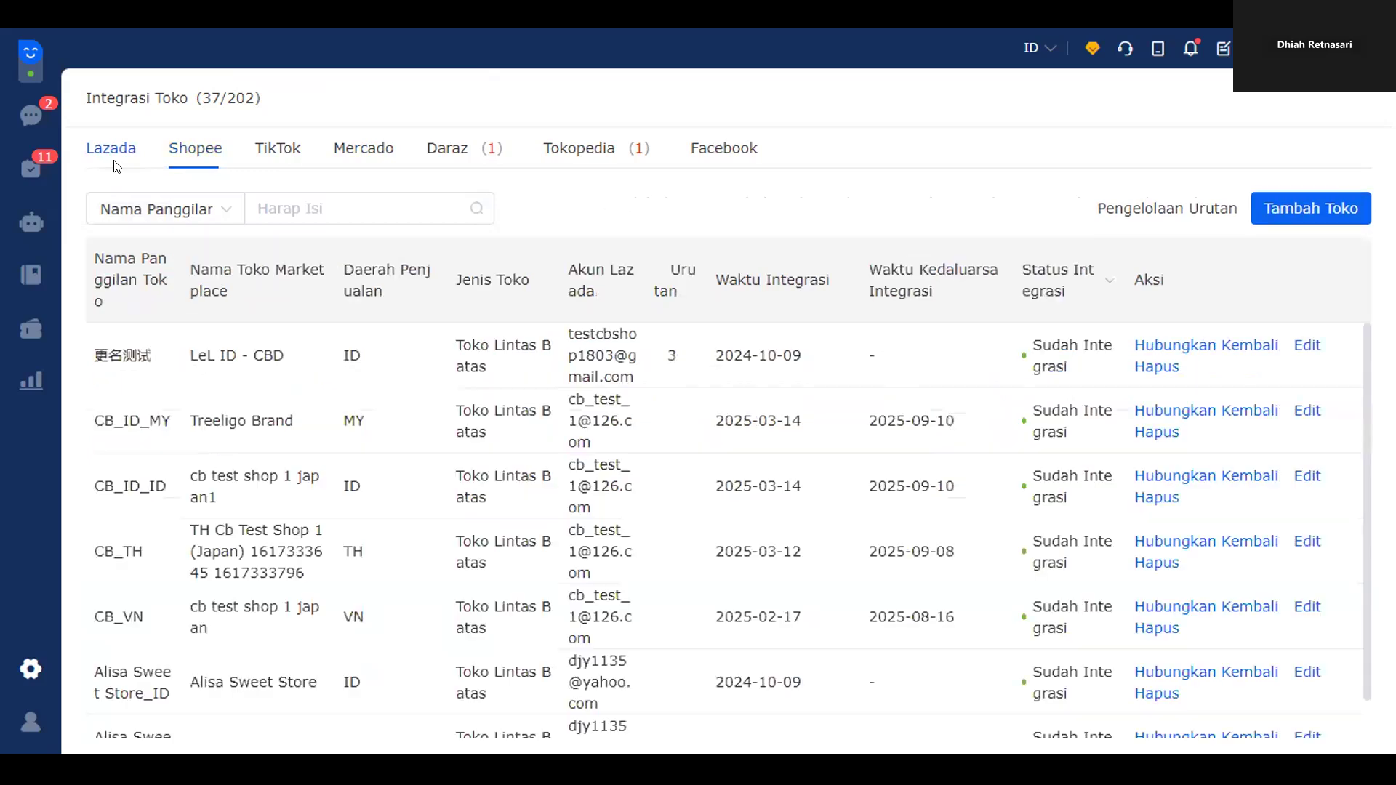
left_click(288, 155)
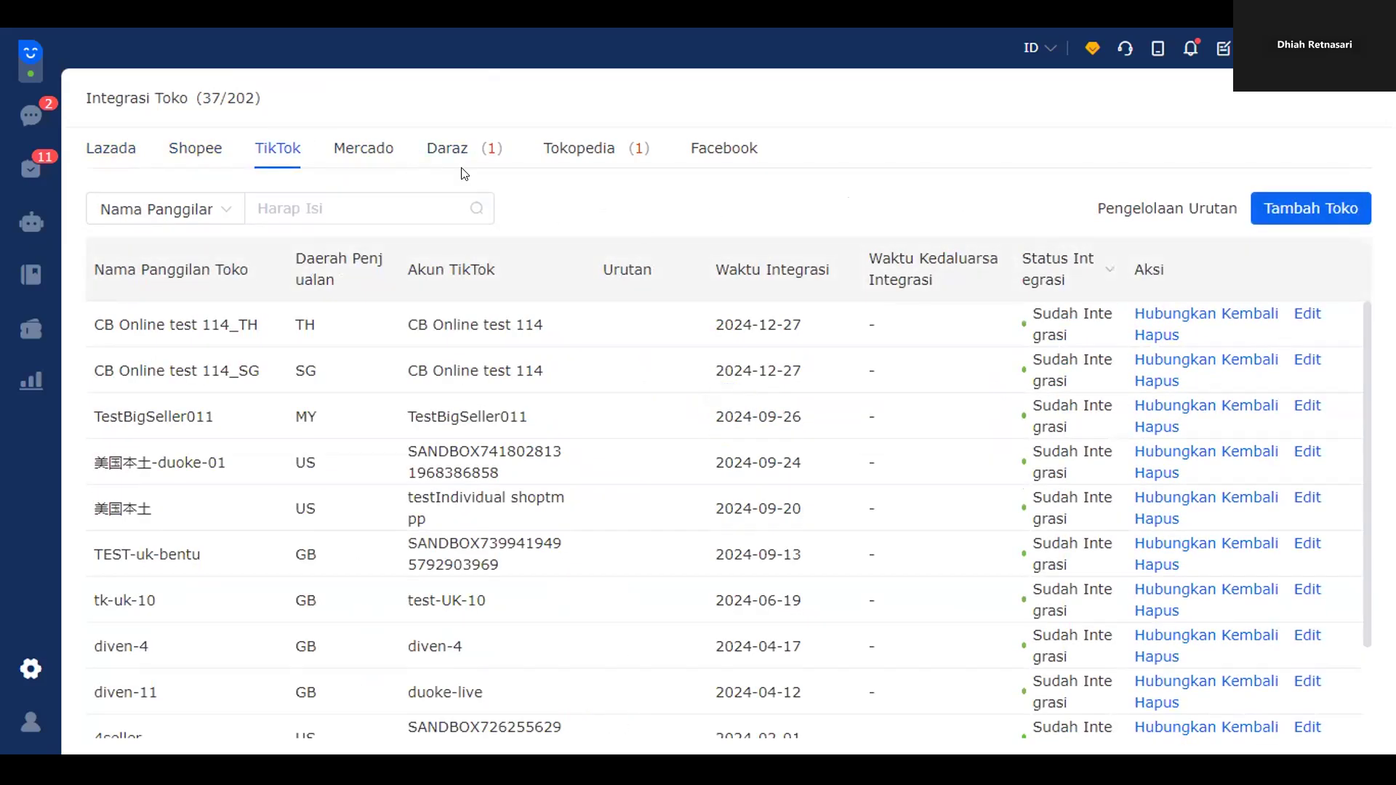
left_click(22, 128)
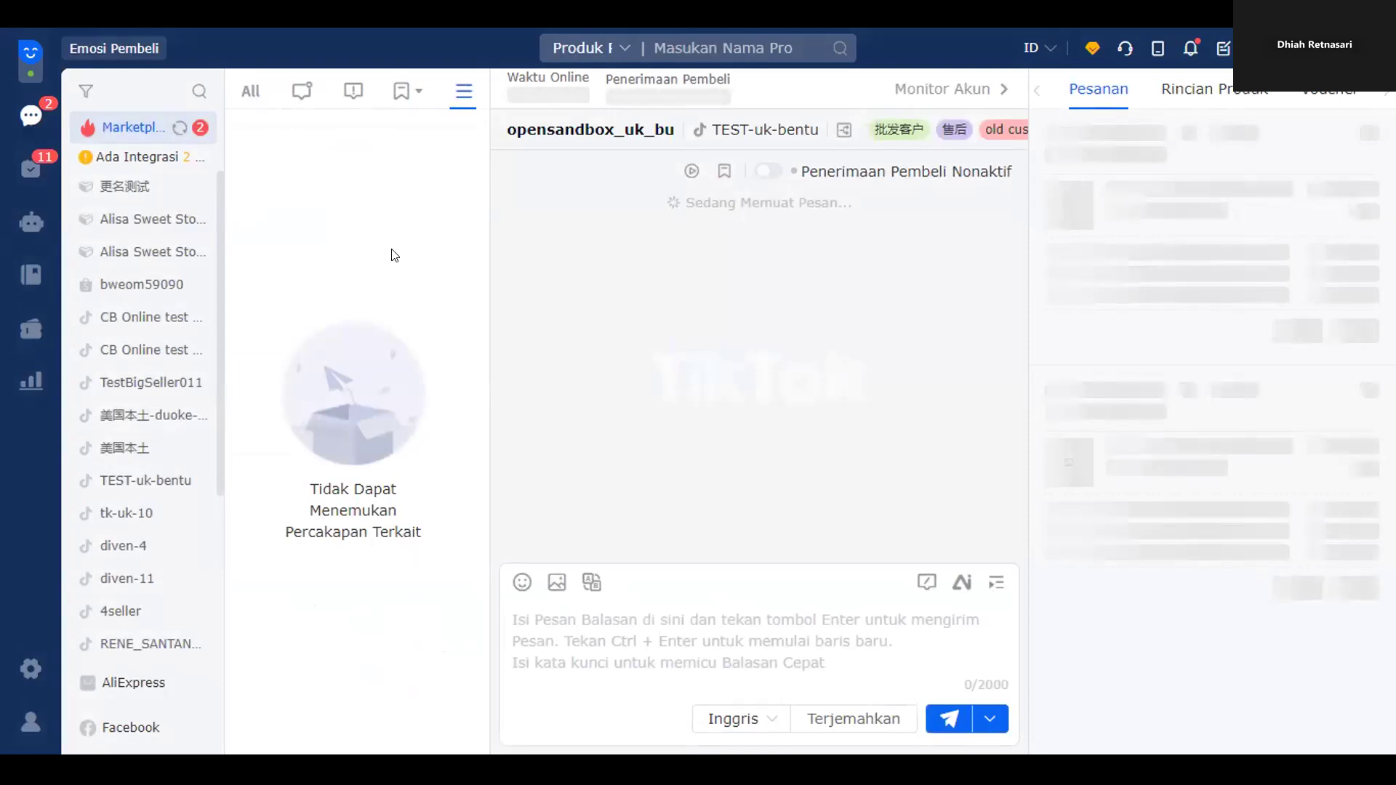
left_click(116, 545)
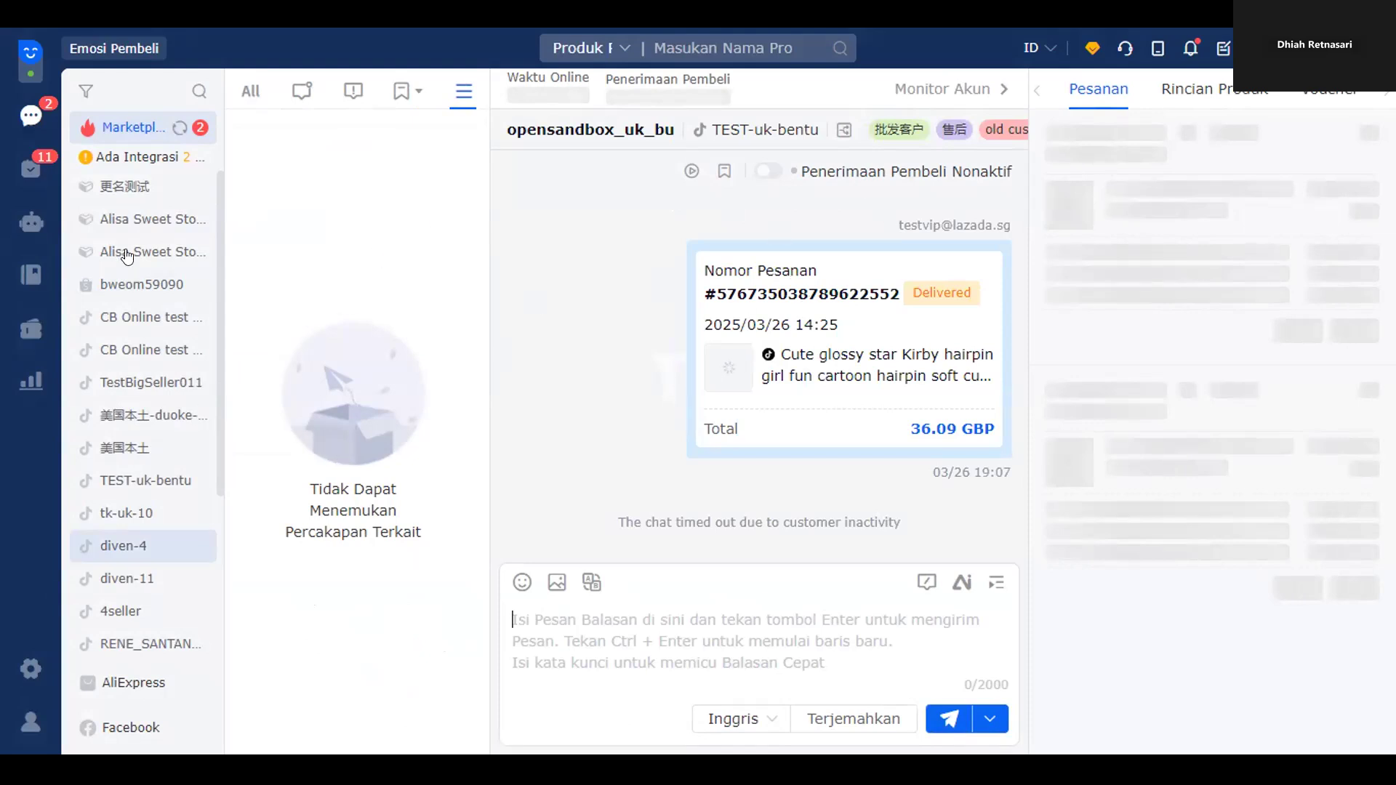
- Filter conversations by store, including 更名测试 and Alisa Sweet Store, then back to all
left_click(156, 186)
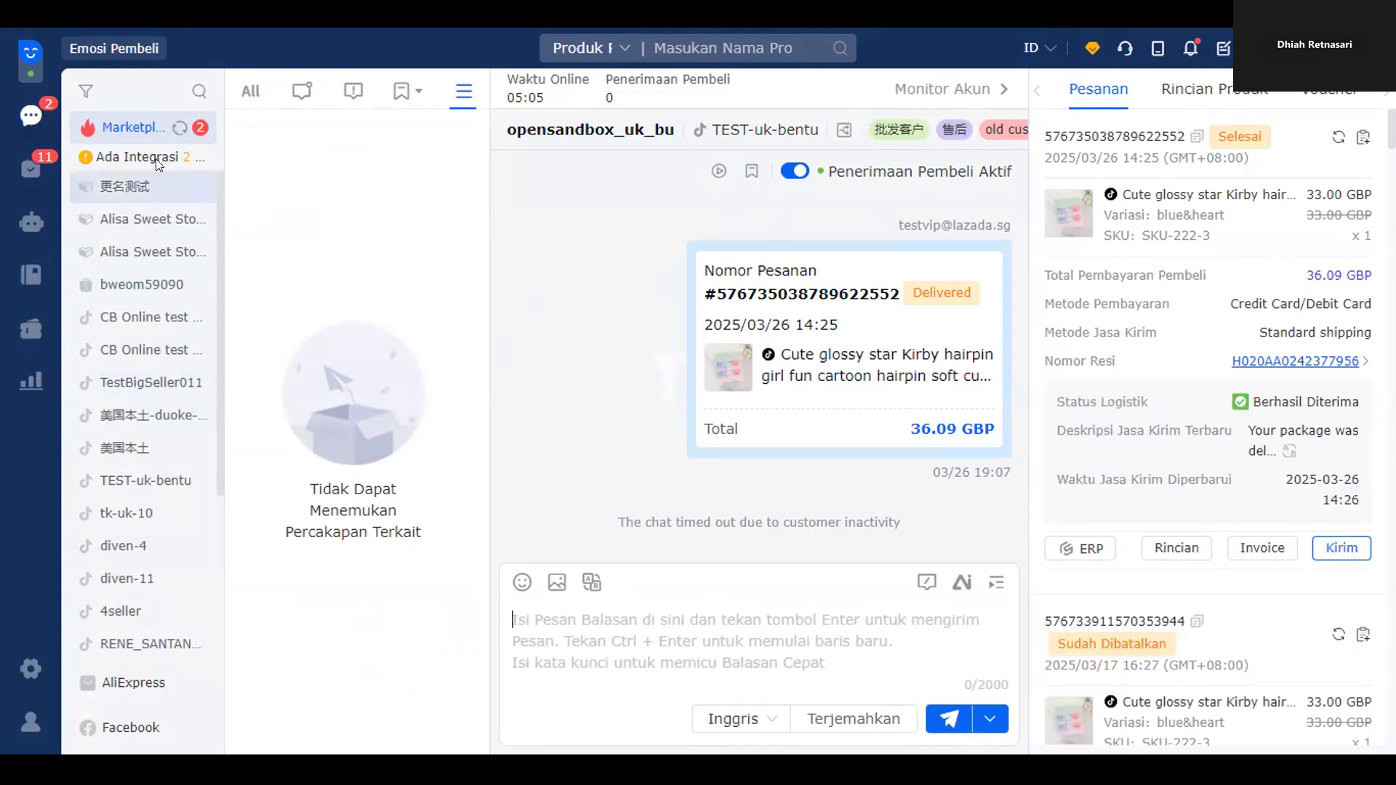
left_click(250, 88)
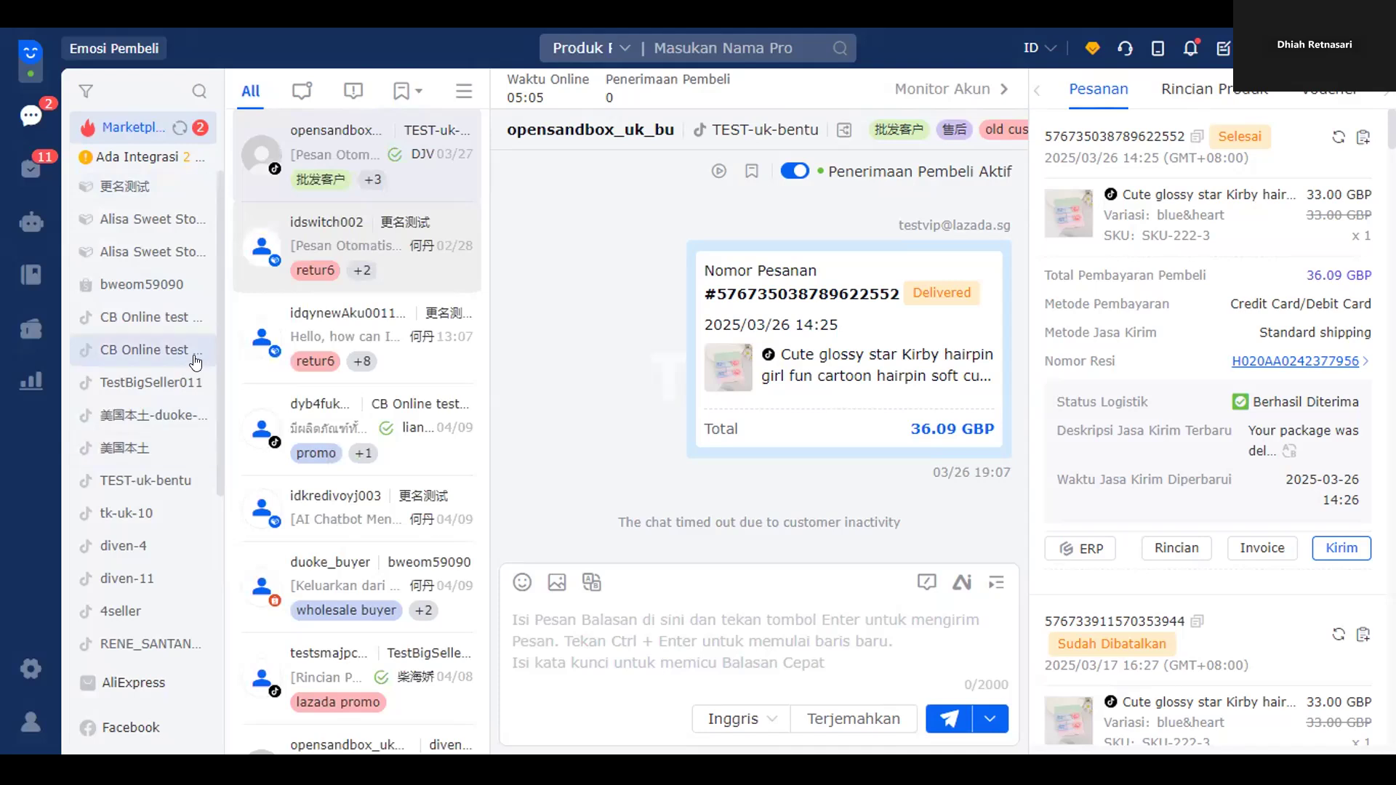
left_click(187, 199)
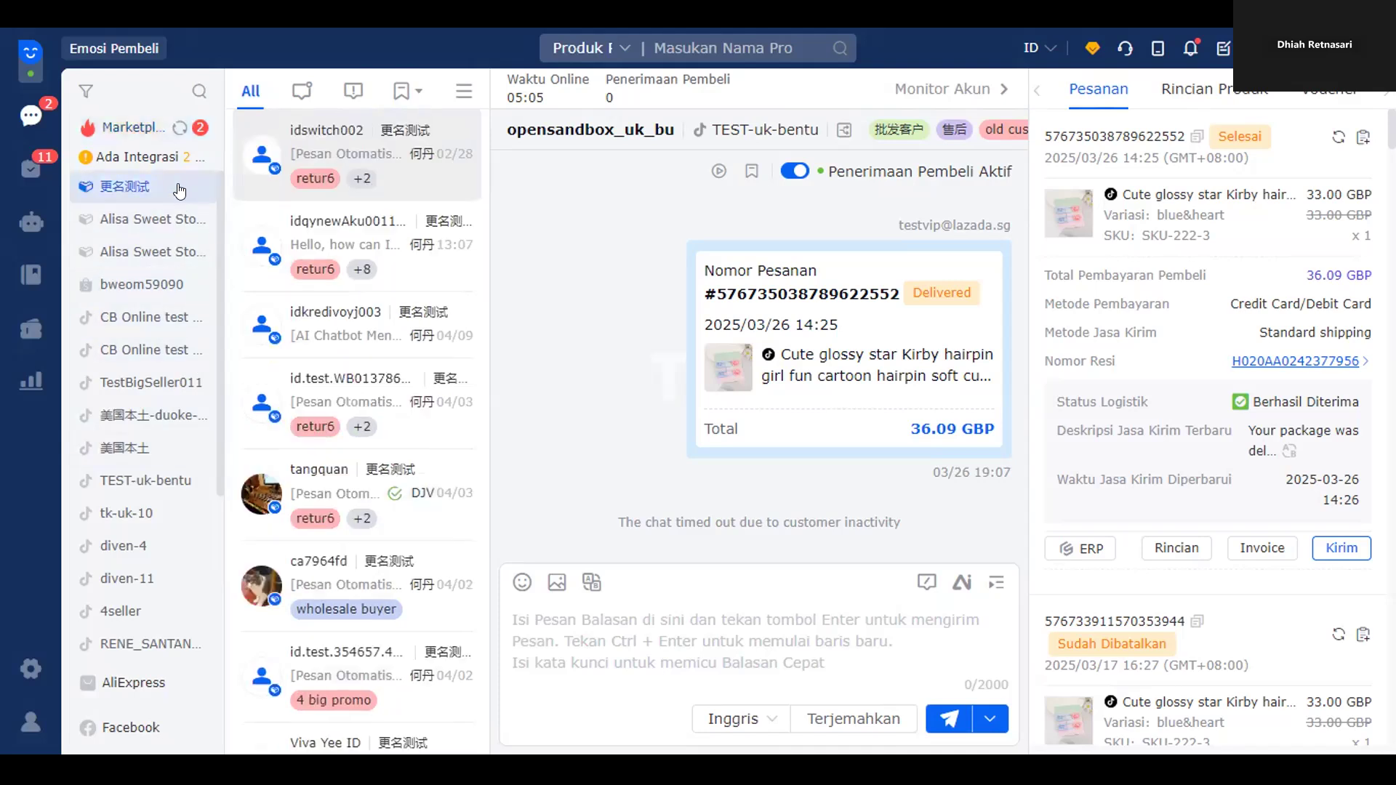
left_click(178, 254)
left_click(127, 202)
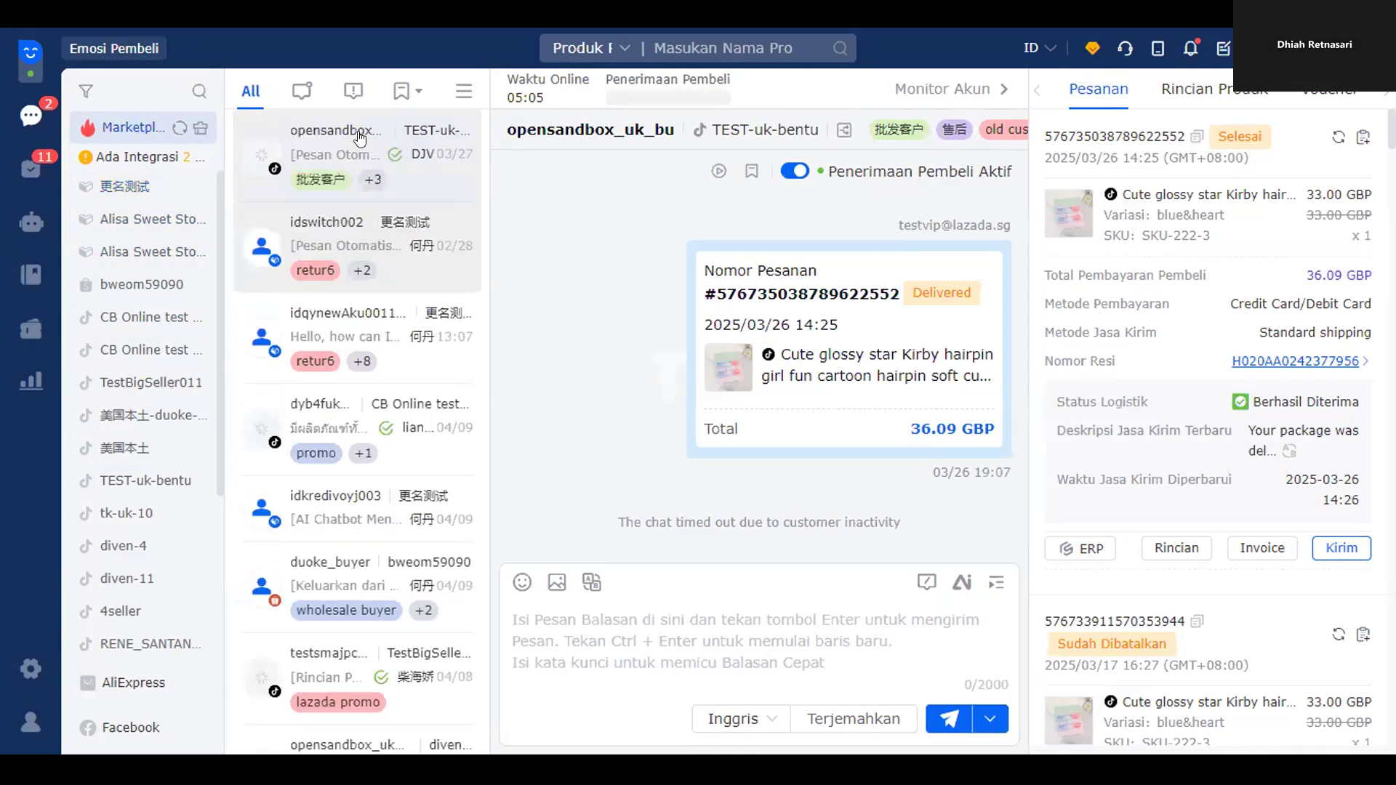
- Check the first conversation's right-click actions, then show only unread conversations
right_click(323, 132)
left_click(439, 189)
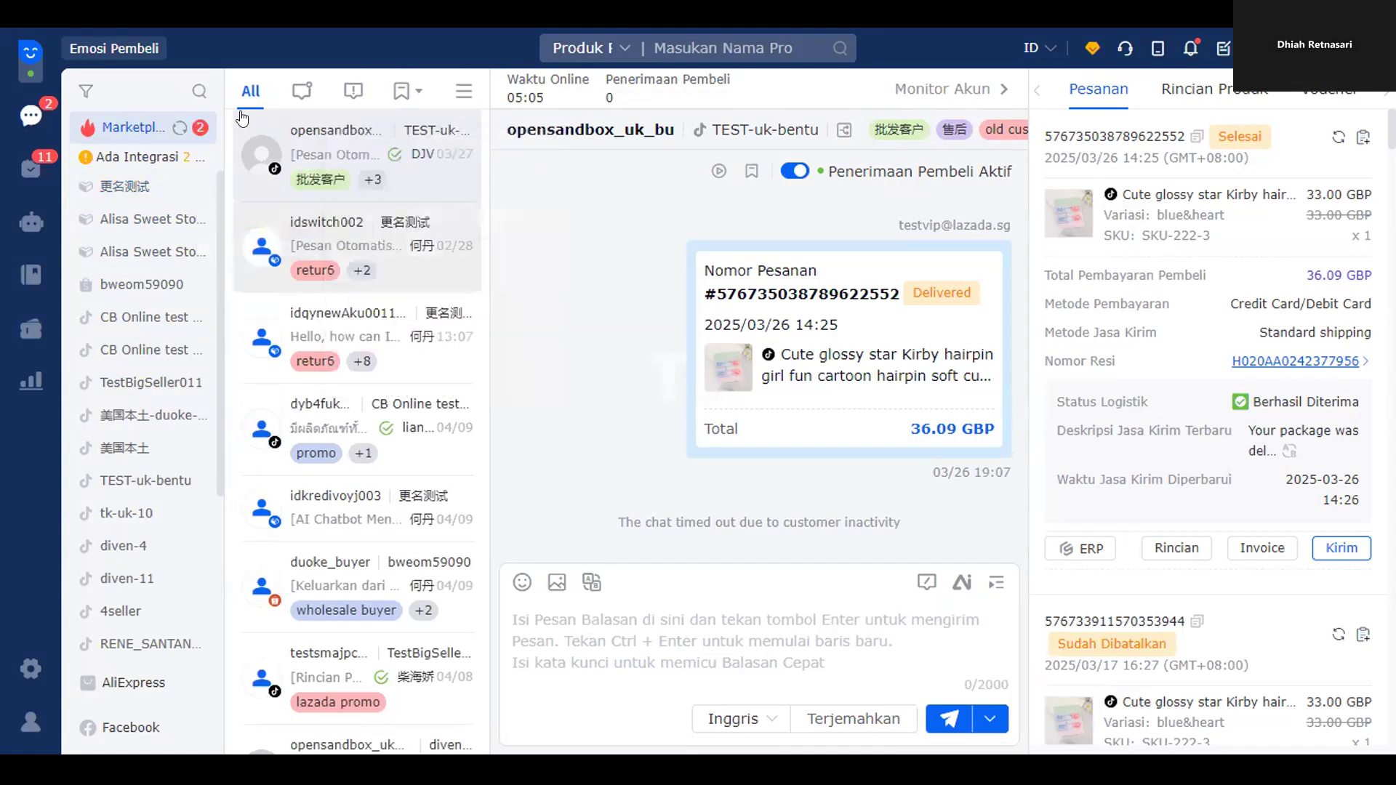
left_click(306, 90)
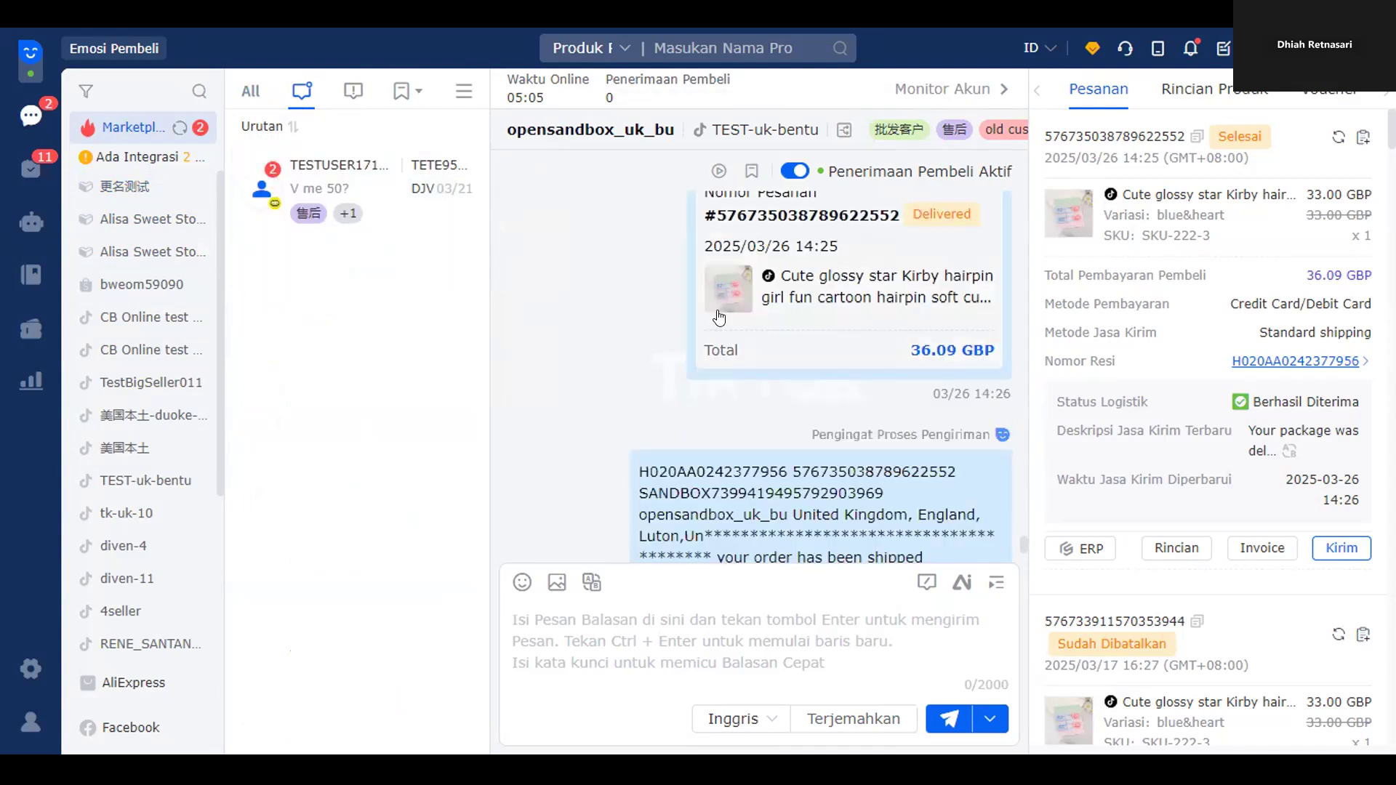
scroll(718, 329, "up", 5)
scroll(782, 418, "up", 5)
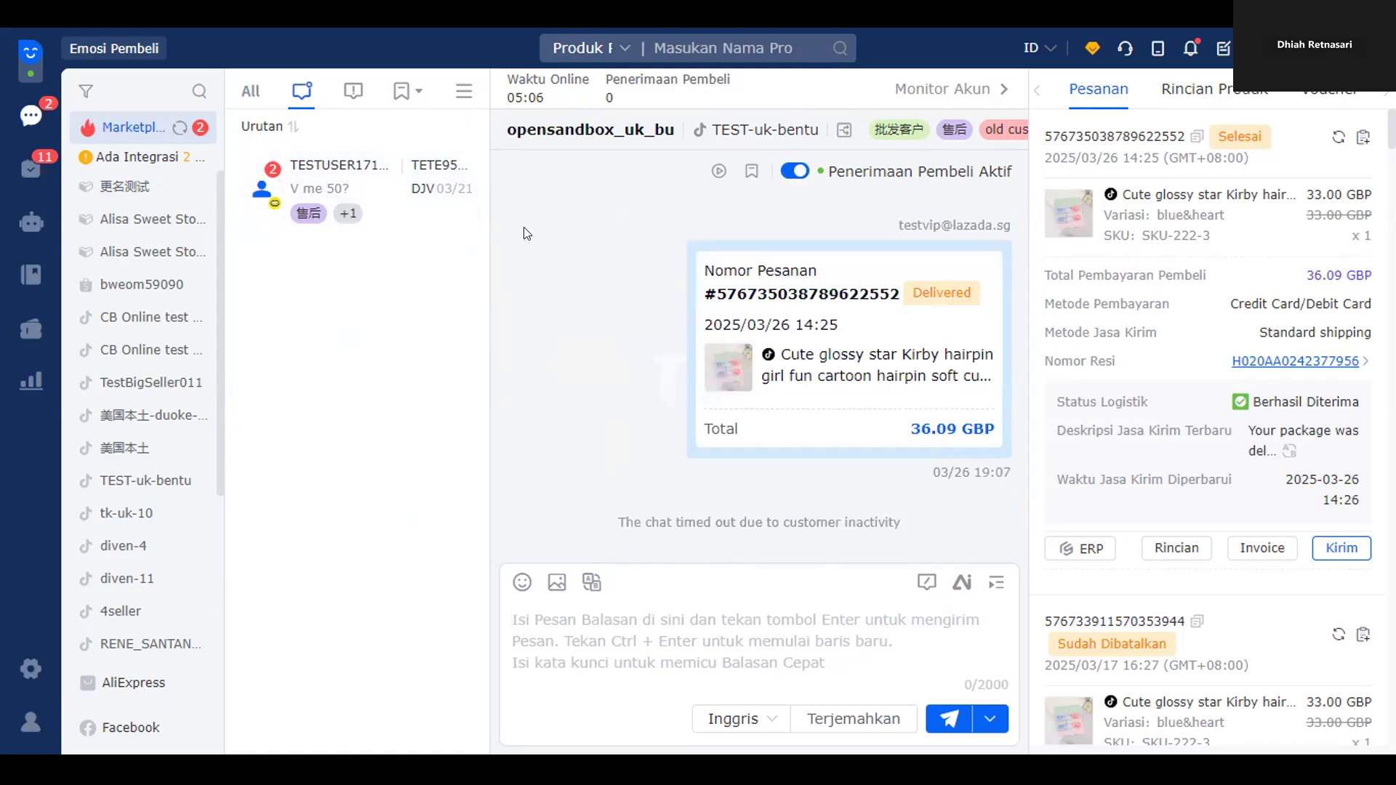
- Open the first unreplied conversation and browse the tag list and tag management
left_click(354, 89)
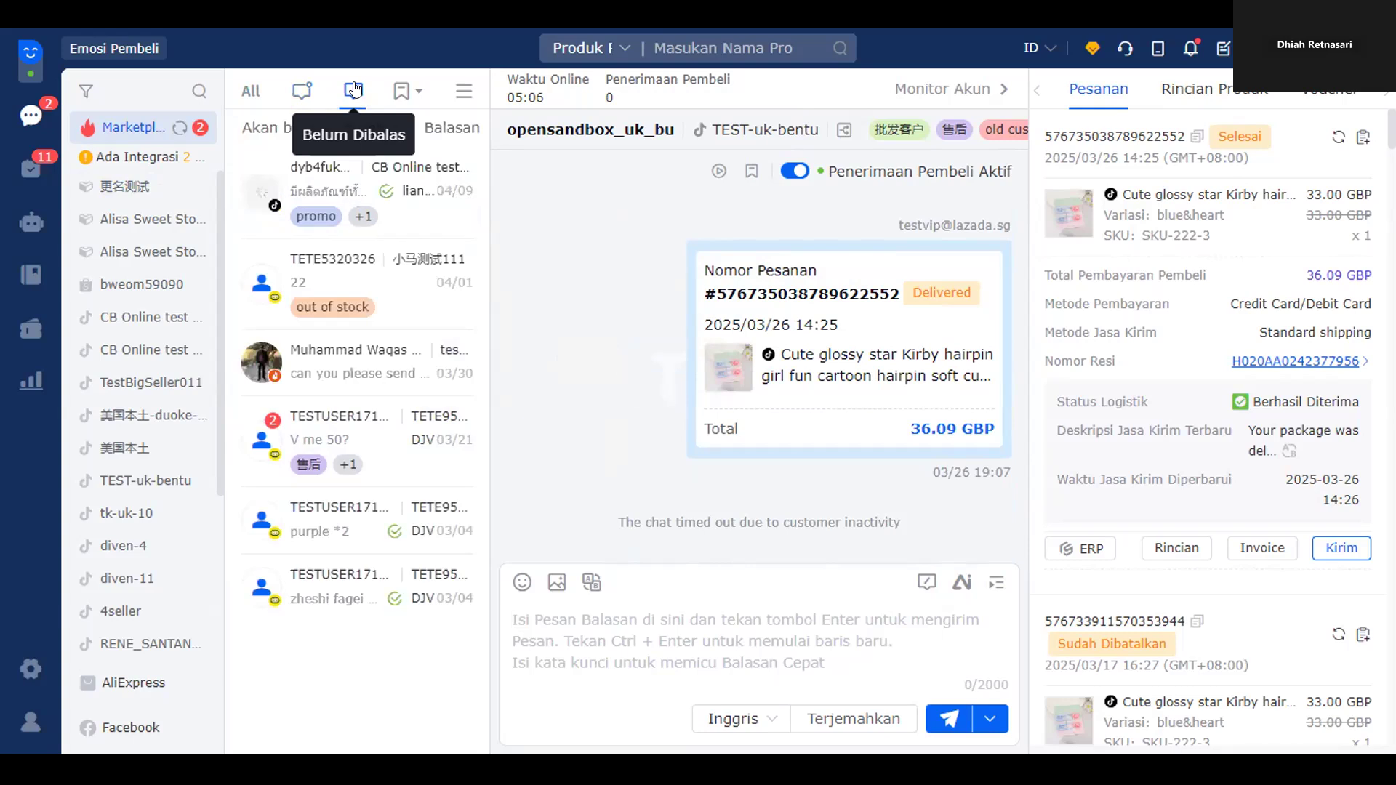
left_click(440, 216)
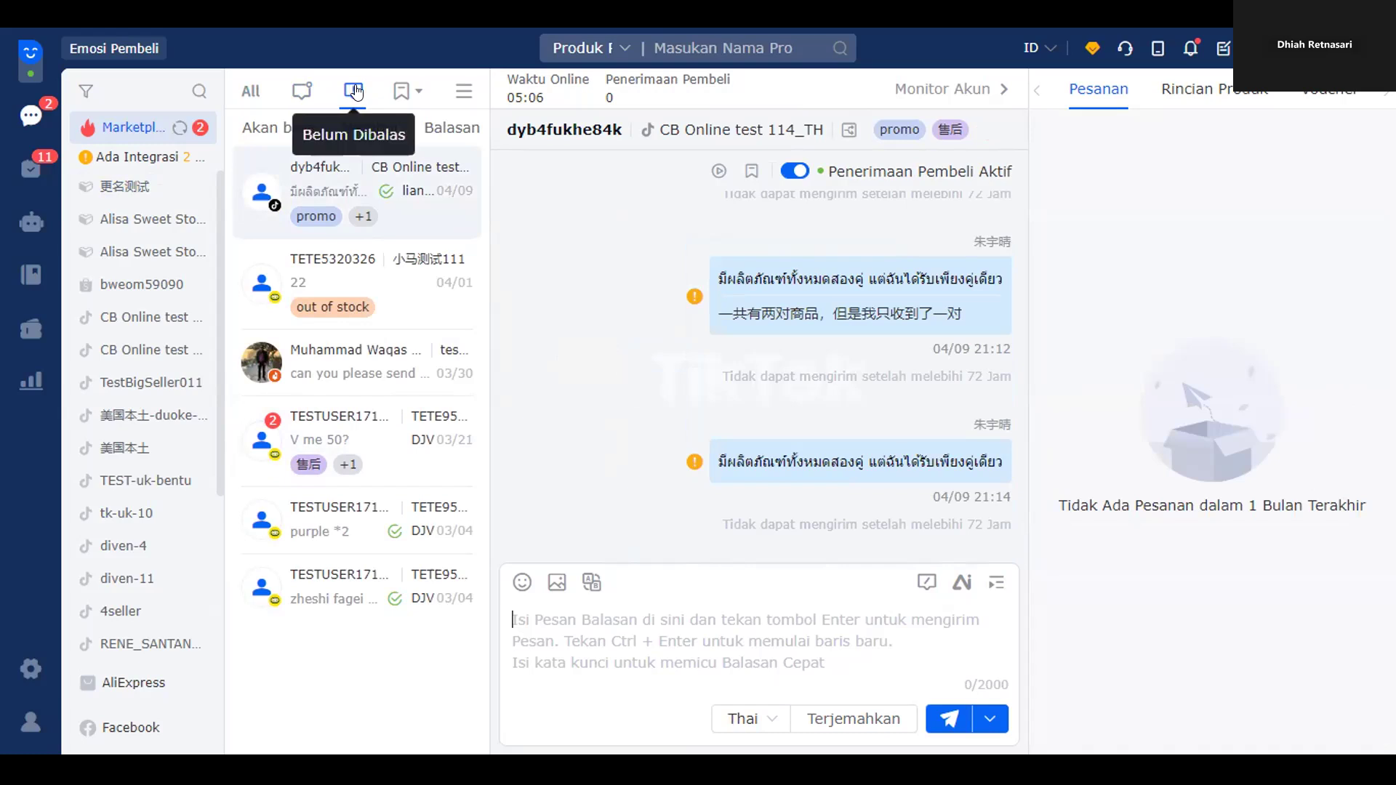
left_click(415, 90)
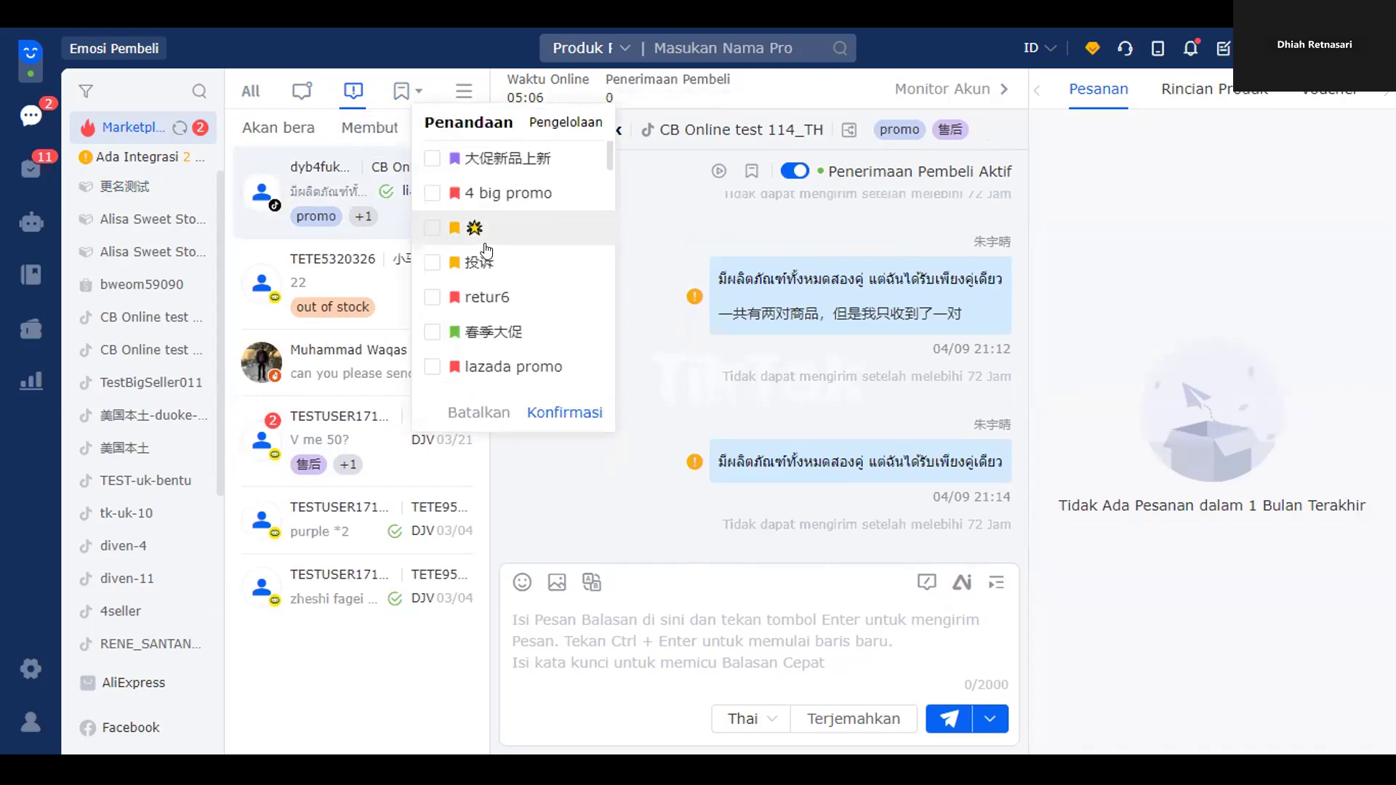
left_click(578, 124)
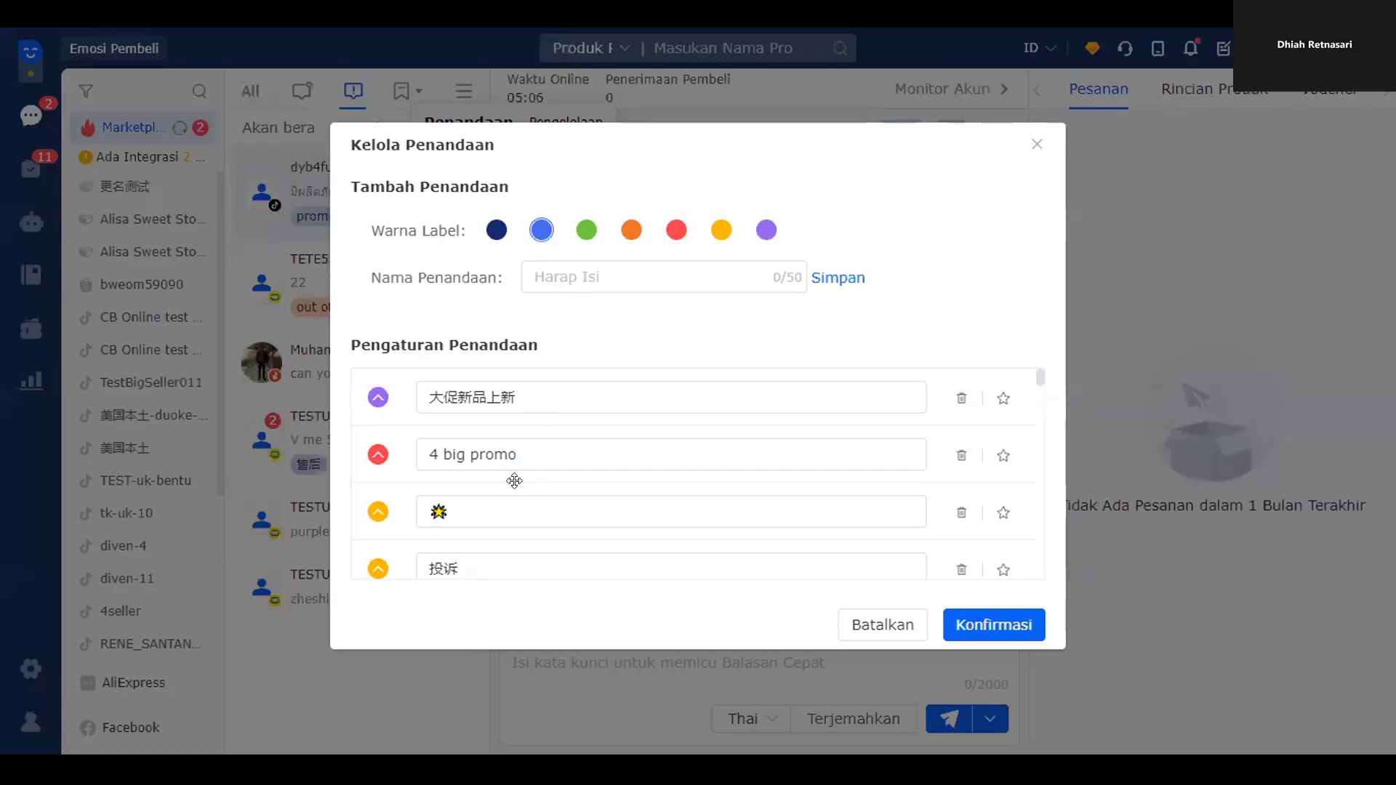
scroll(574, 432, "down", 2)
scroll(582, 430, "down", 3)
scroll(582, 431, "up", 5)
left_click(1008, 153)
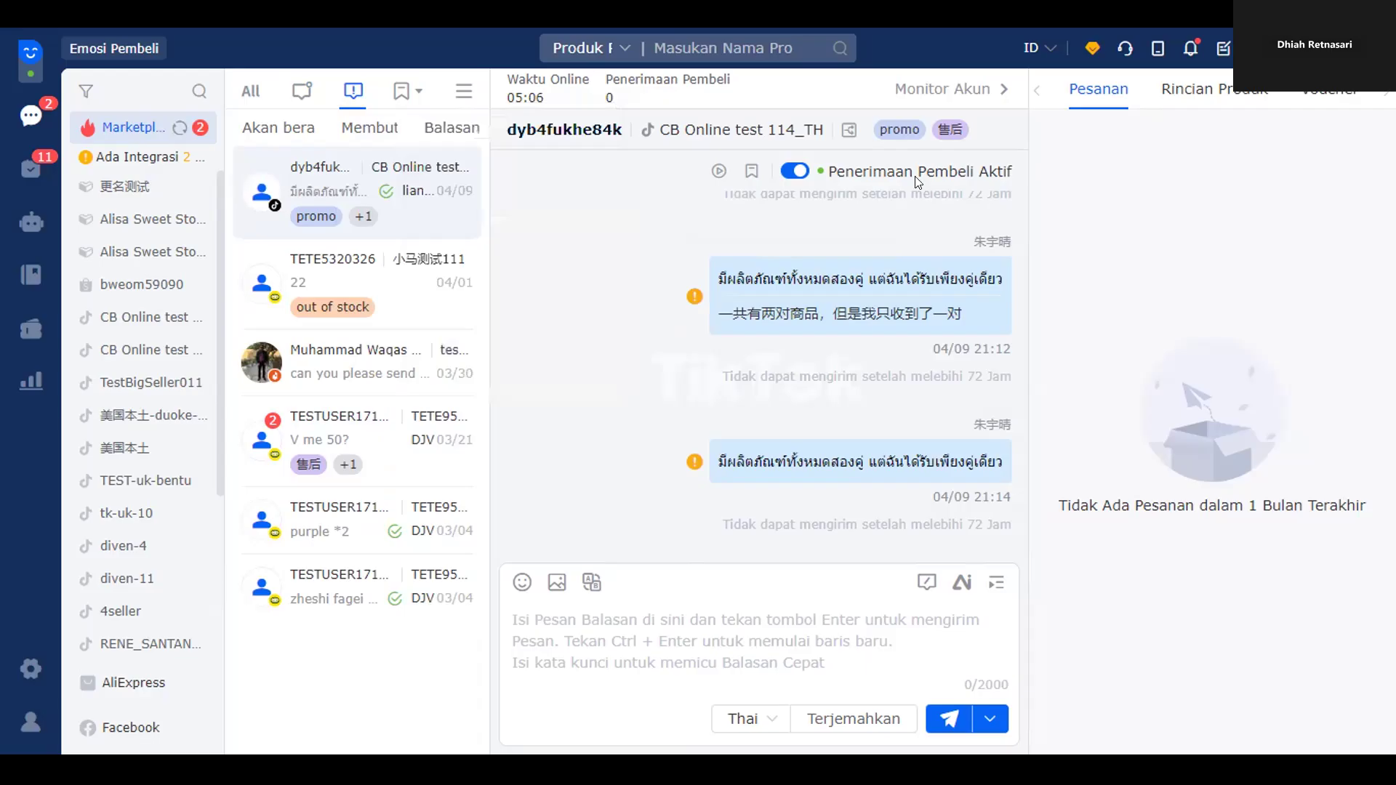
- Tag the third conversation as old customer, then filter the list by the lazada promo tag
right_click(405, 388)
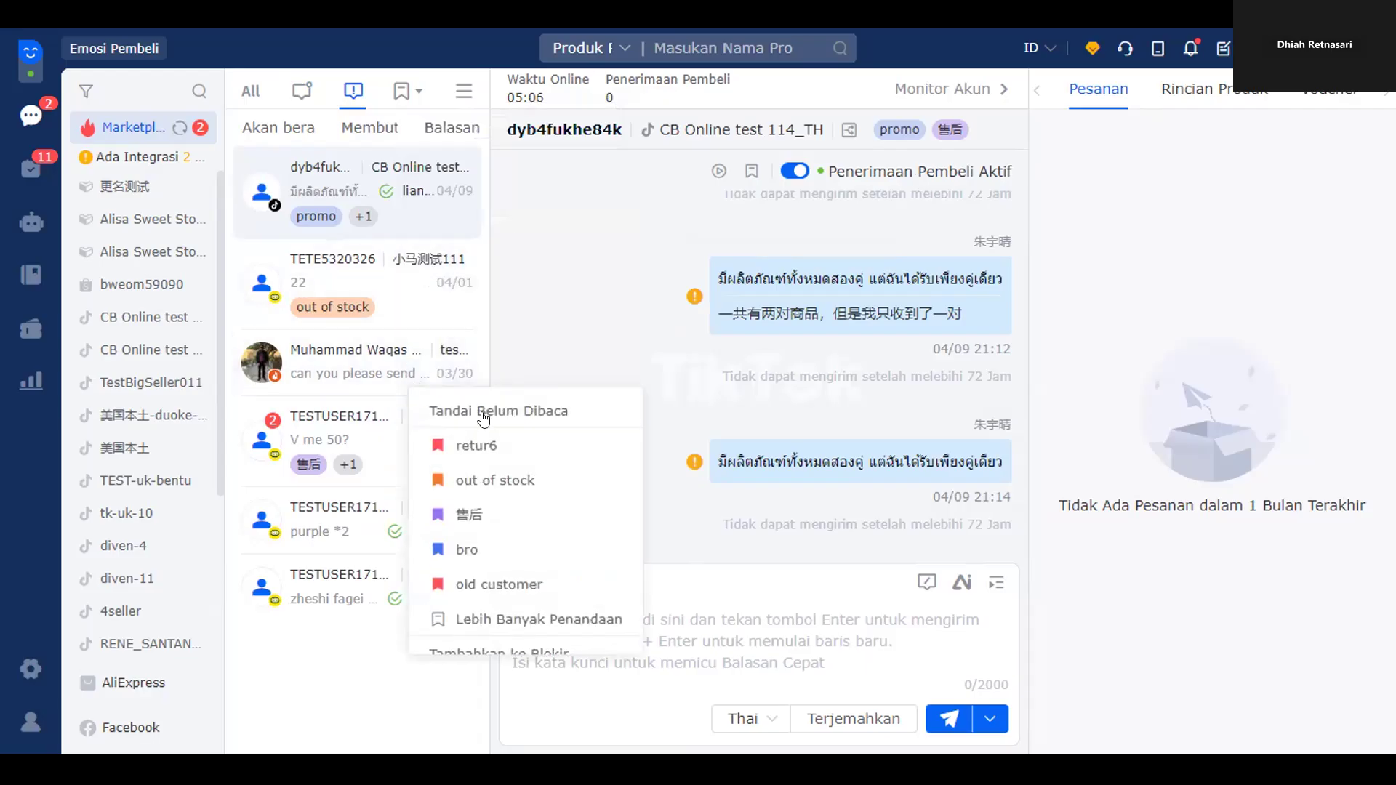
left_click(533, 585)
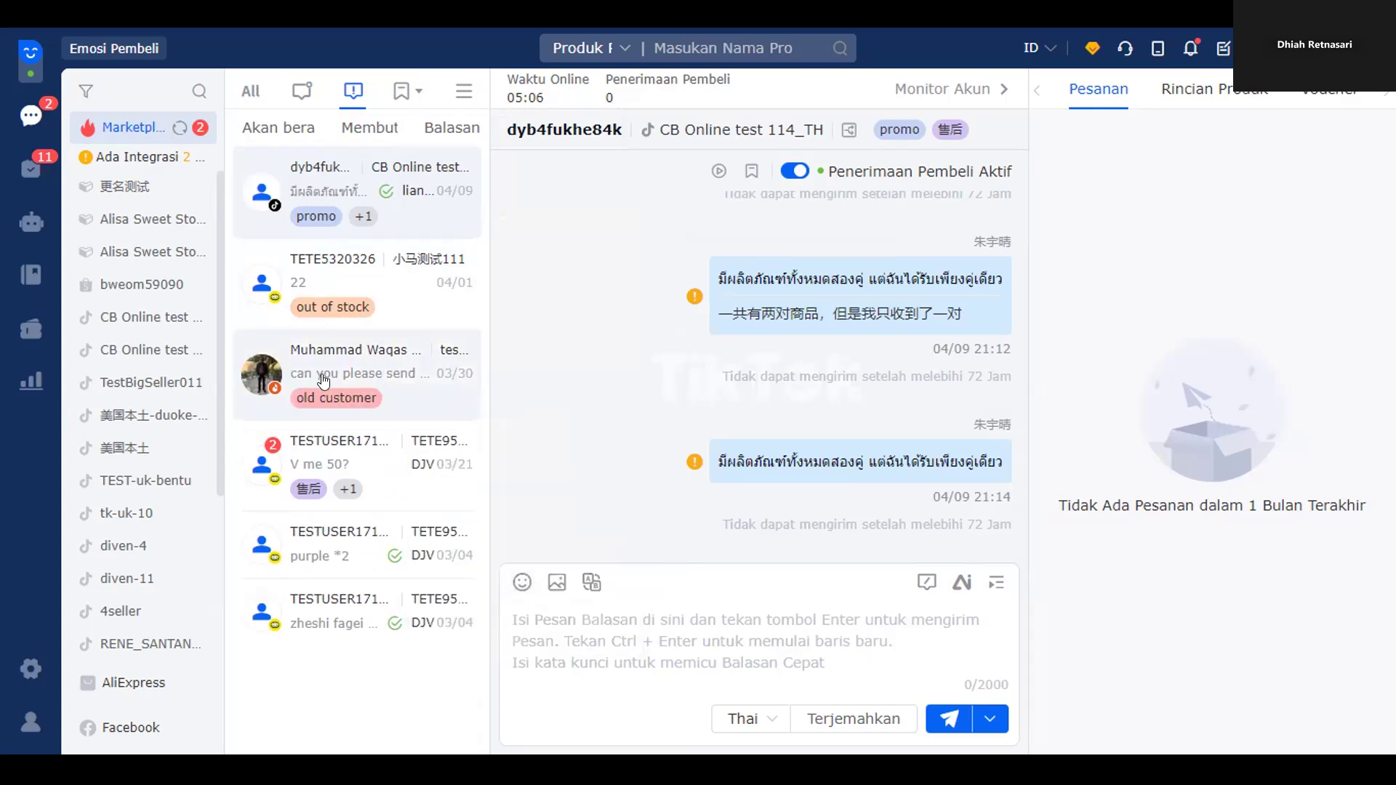
right_click(420, 396)
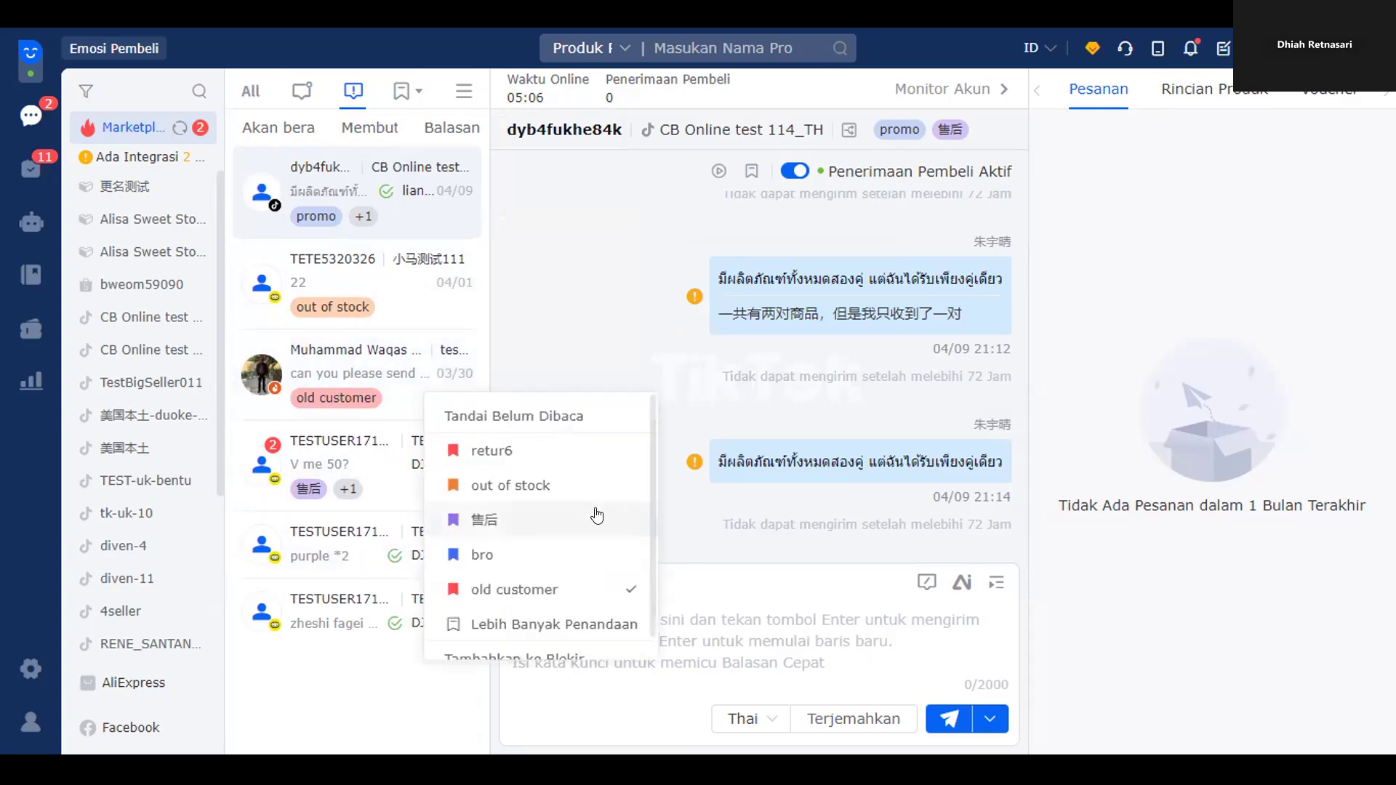
left_click(420, 91)
left_click(472, 374)
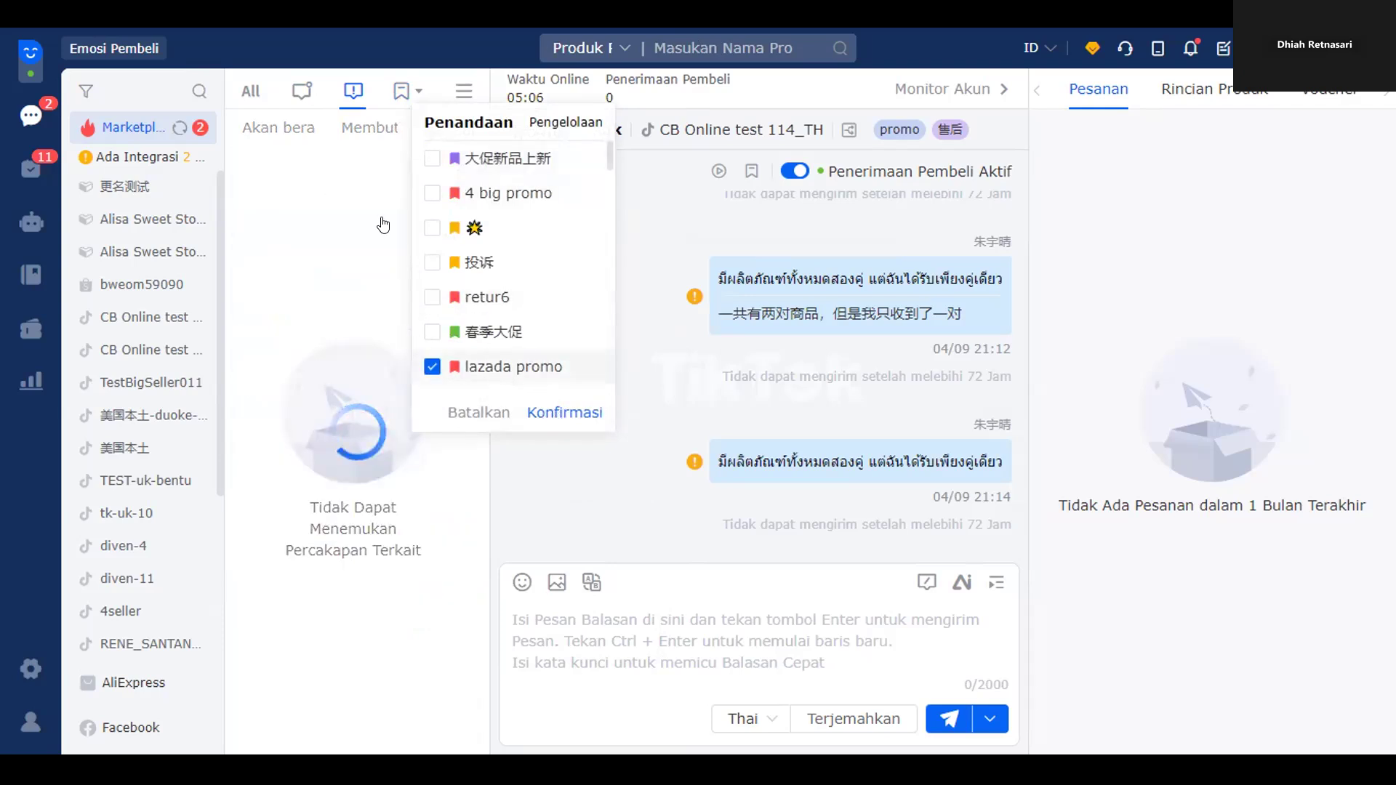
left_click(554, 414)
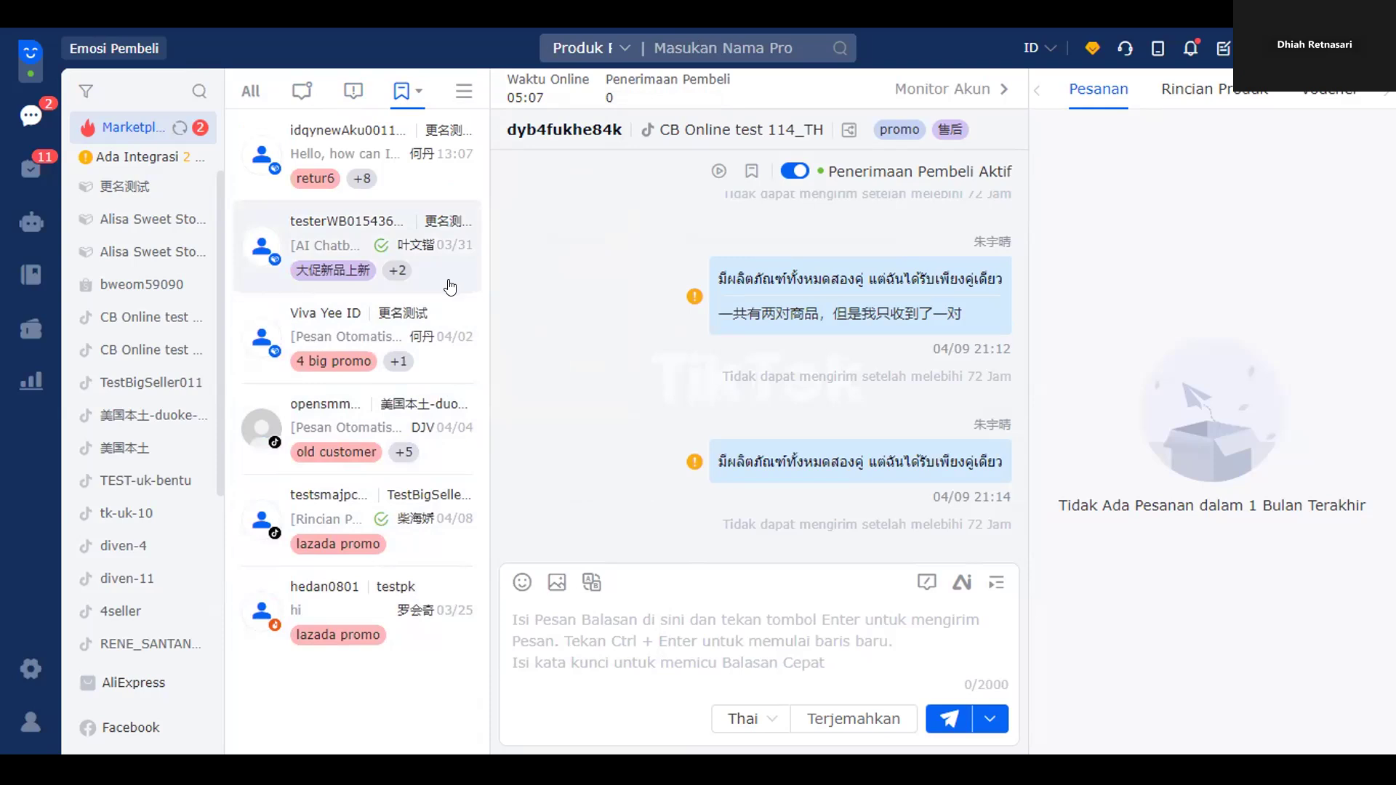
- Filter to Pelayanan Pra Jual, then Pelayanan Pasca Jual conversations, and open the top buyer's chat
left_click(465, 93)
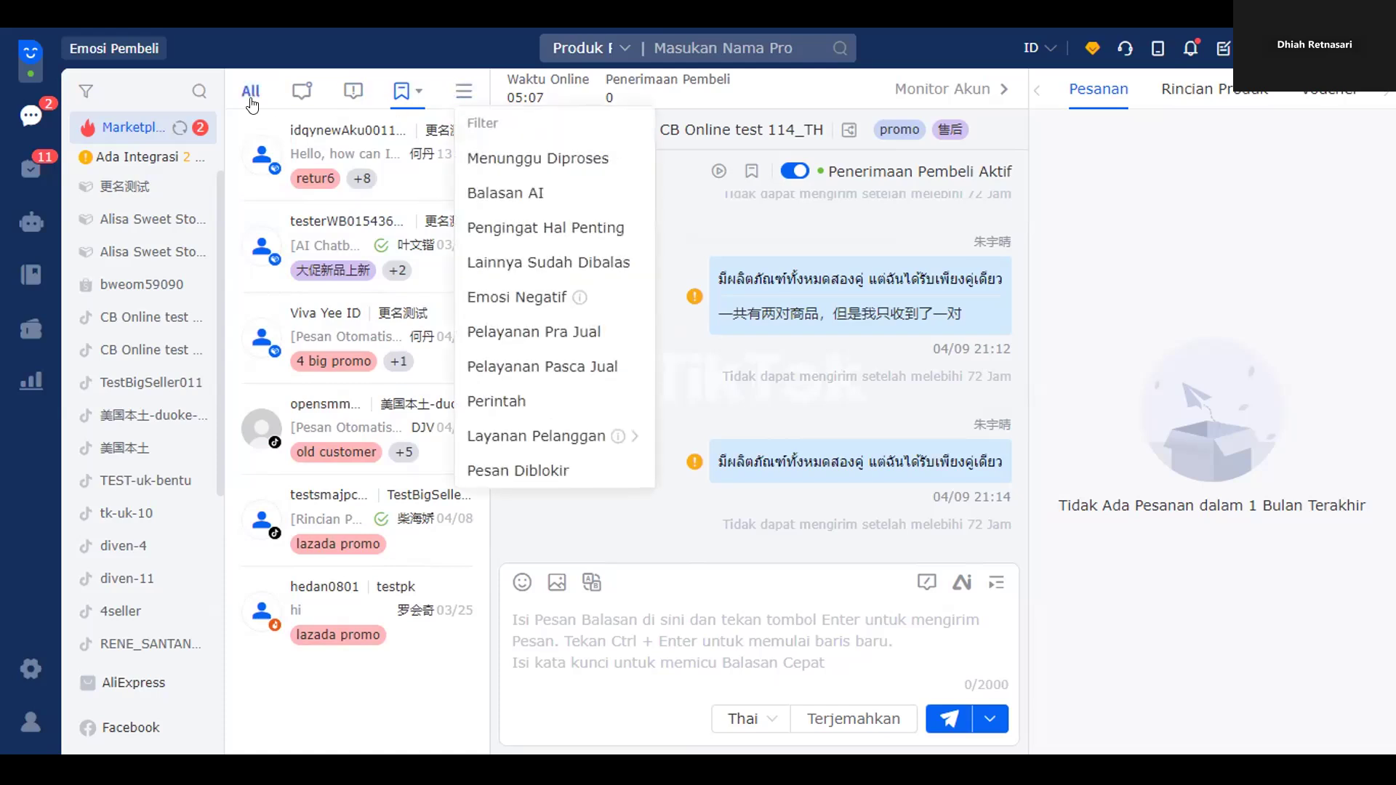
mouse_move(532, 349)
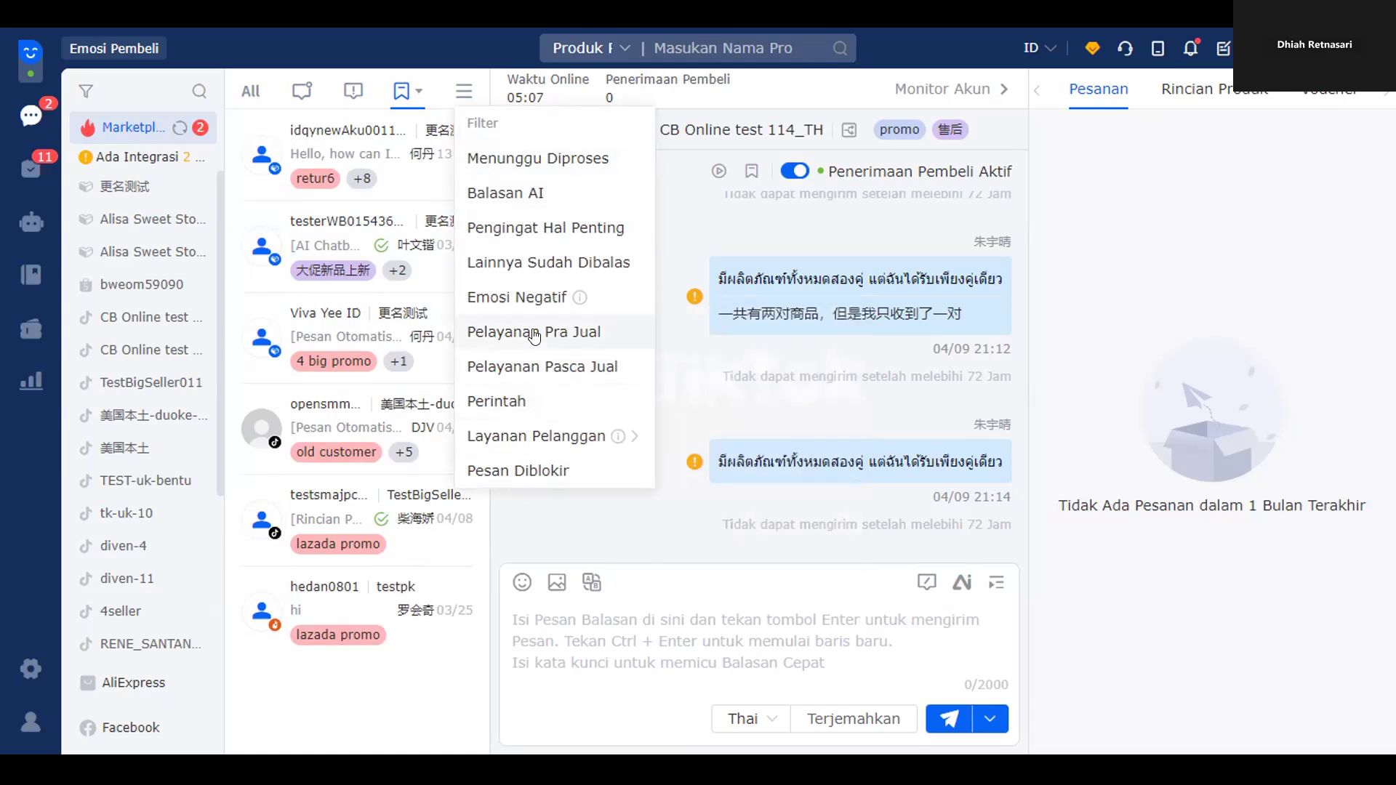
left_click(534, 333)
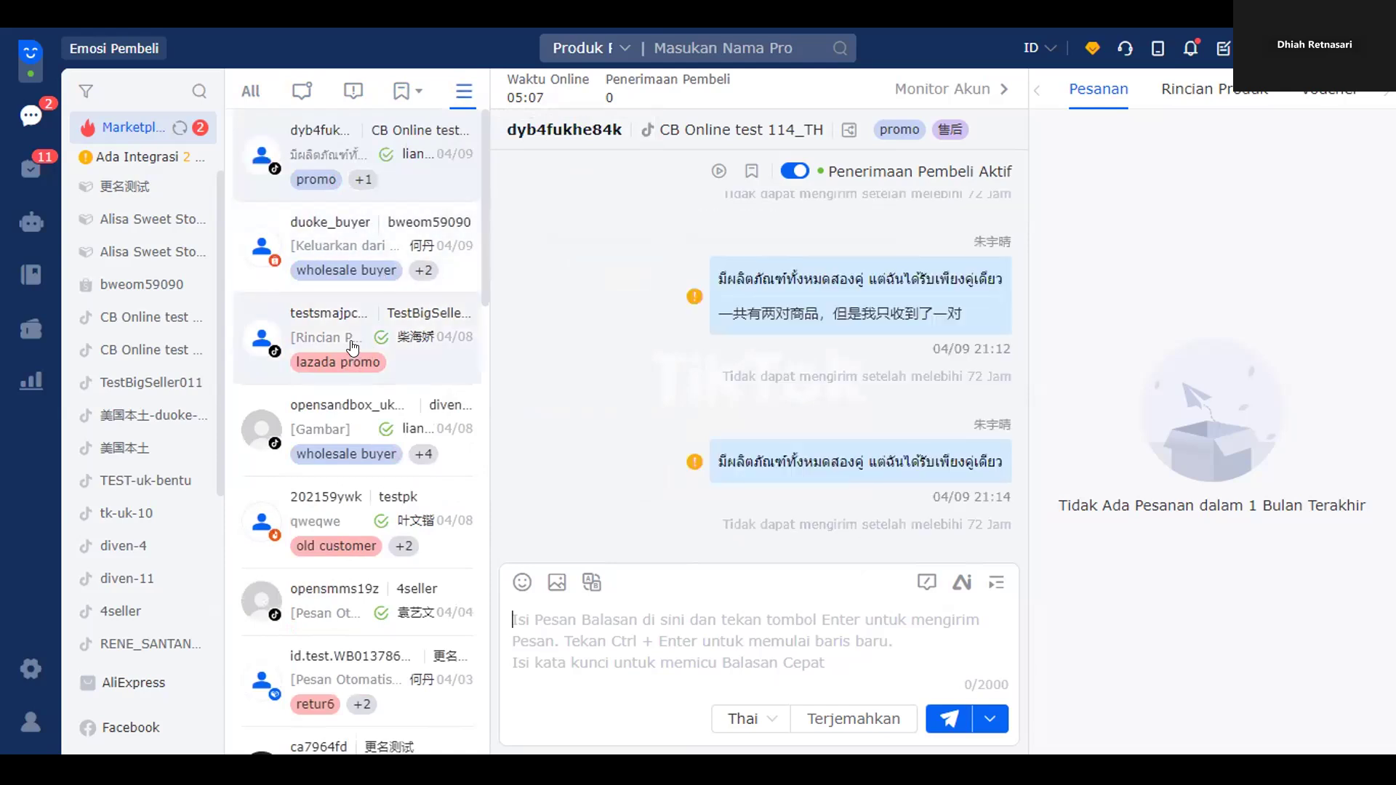
left_click(464, 92)
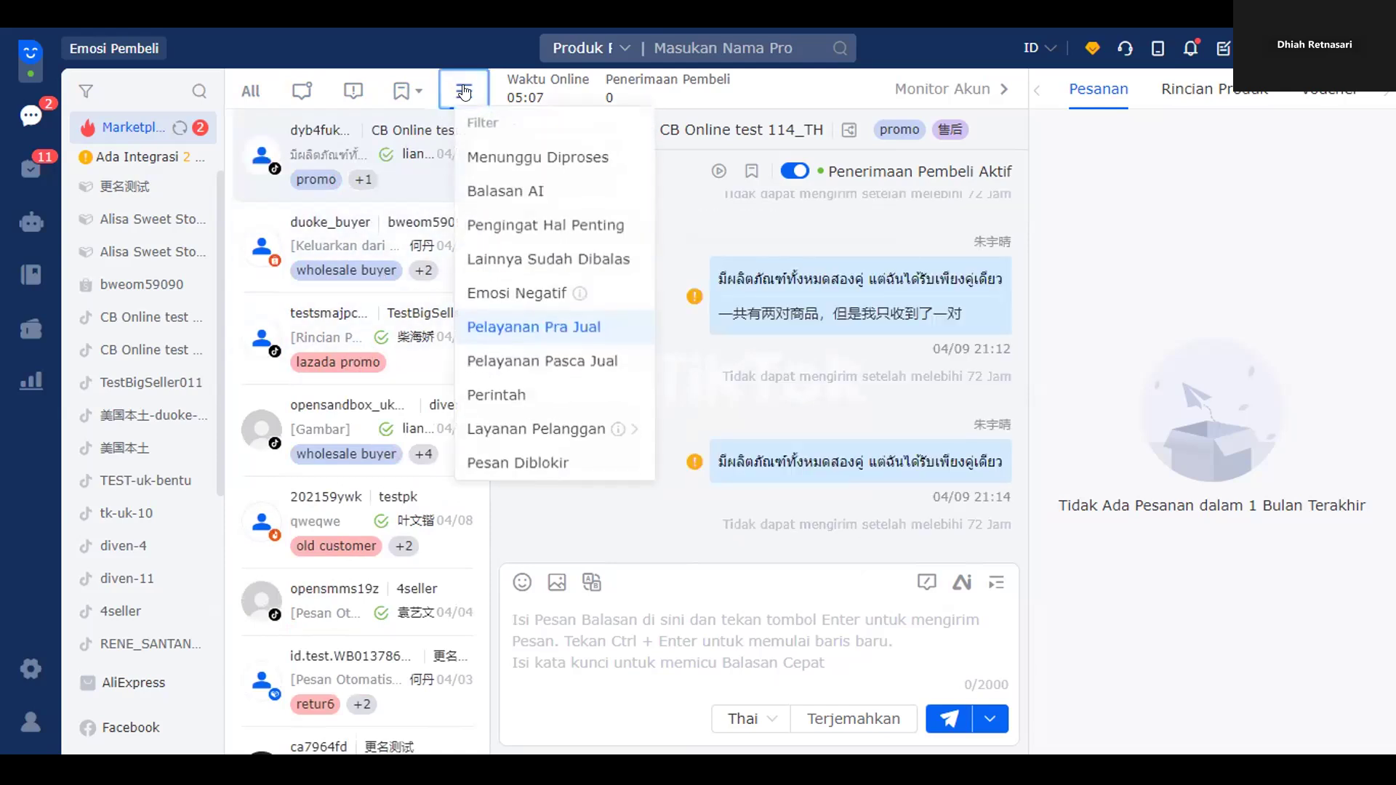
left_click(520, 363)
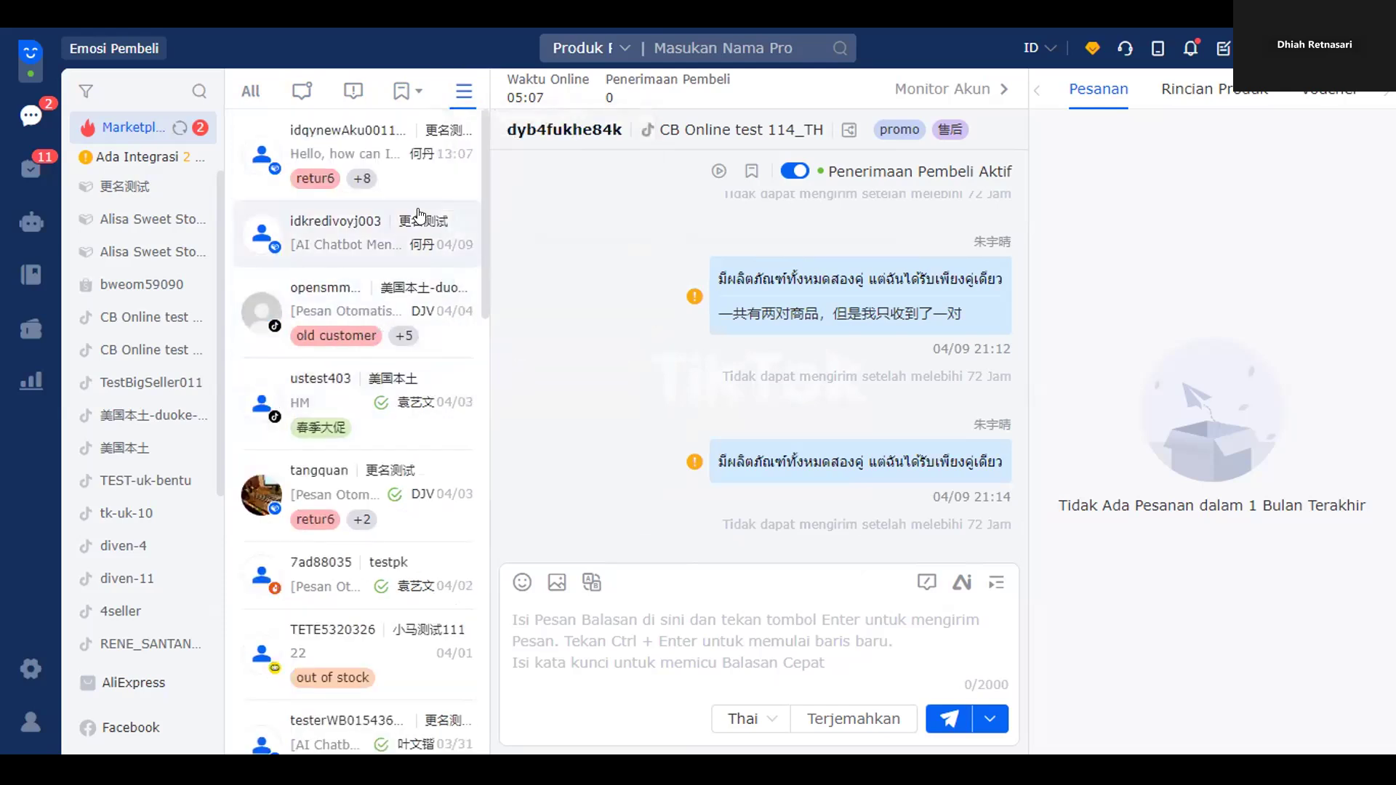
left_click(439, 172)
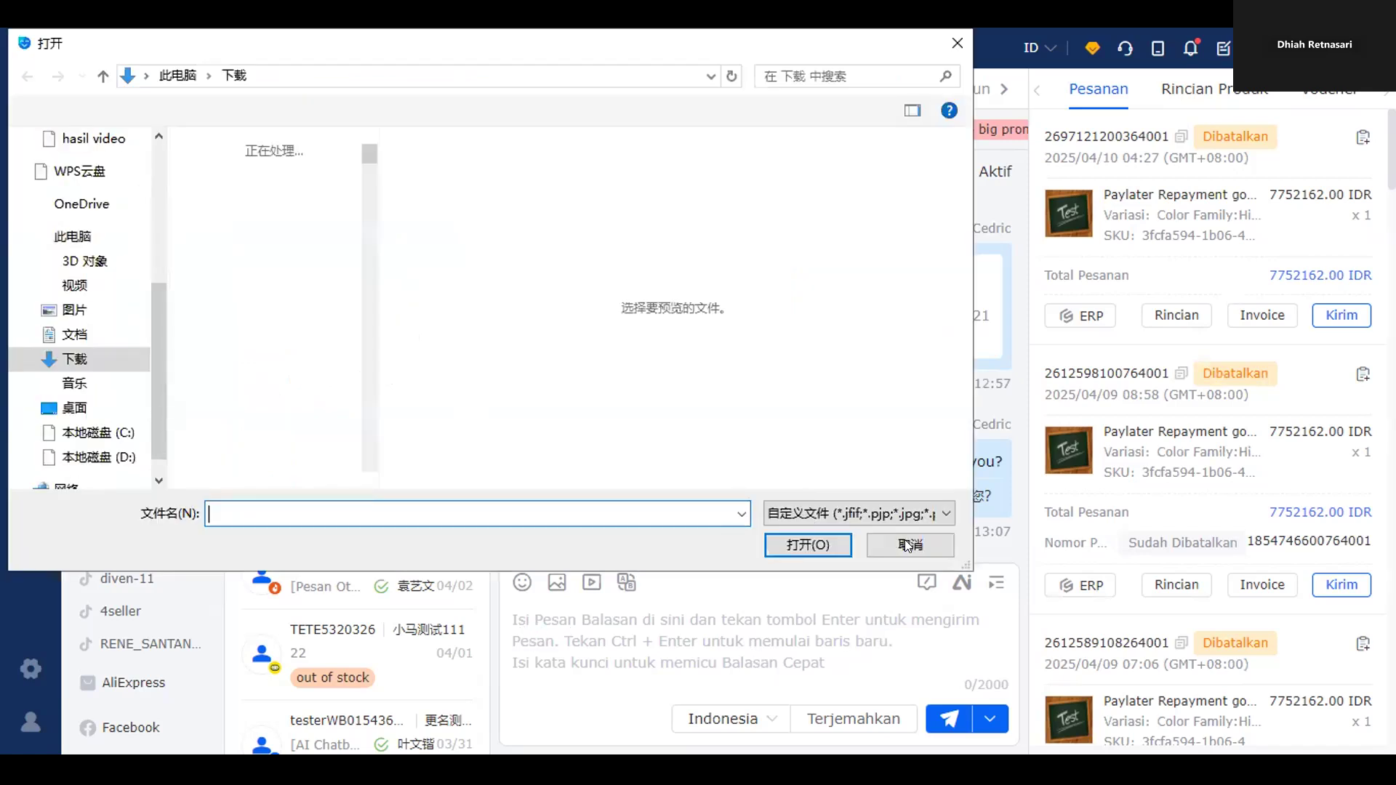
left_click(909, 545)
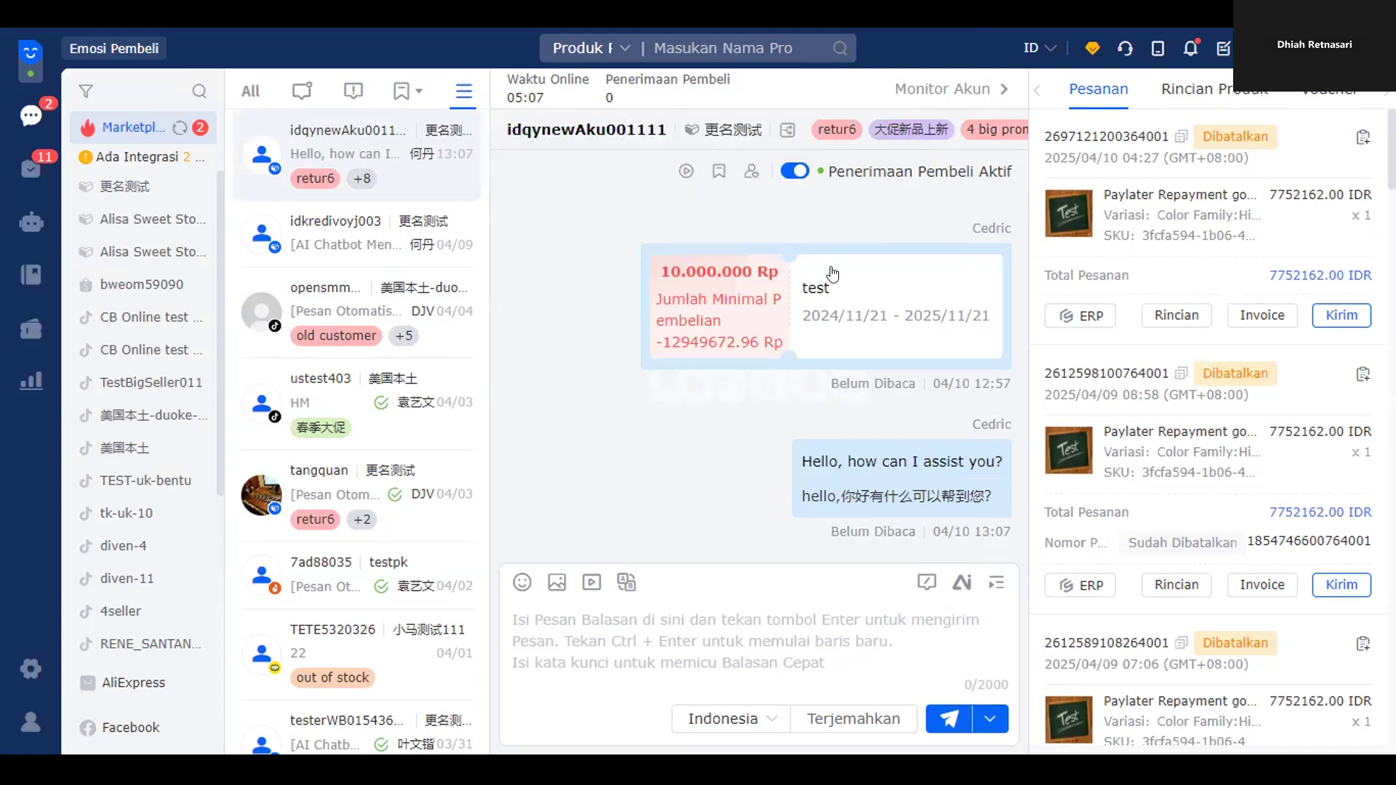
- Insert the 'end' quick reply from the Balasan Cepat list and browse the other replies
left_click(923, 581)
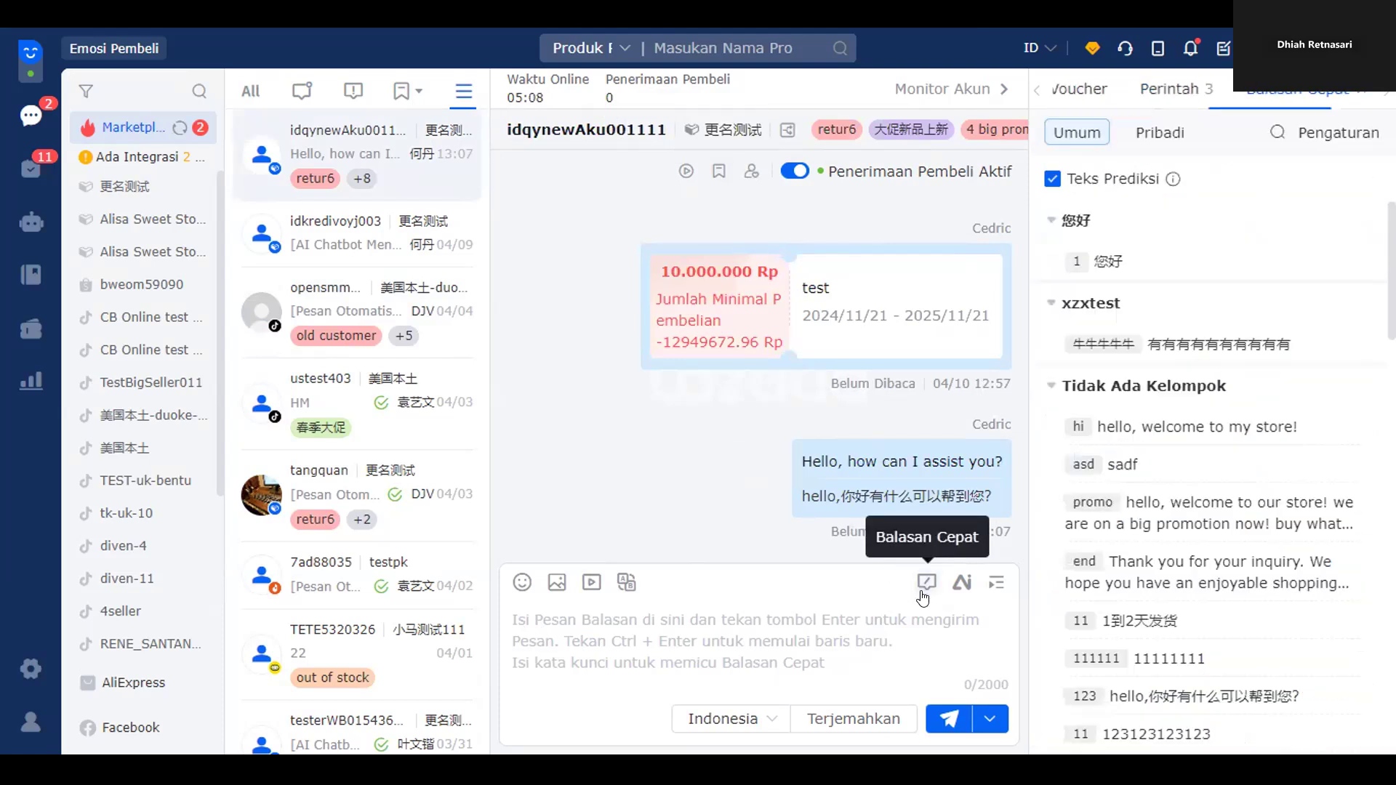
scroll(1335, 382, "down", 1)
scroll(1336, 381, "down", 3)
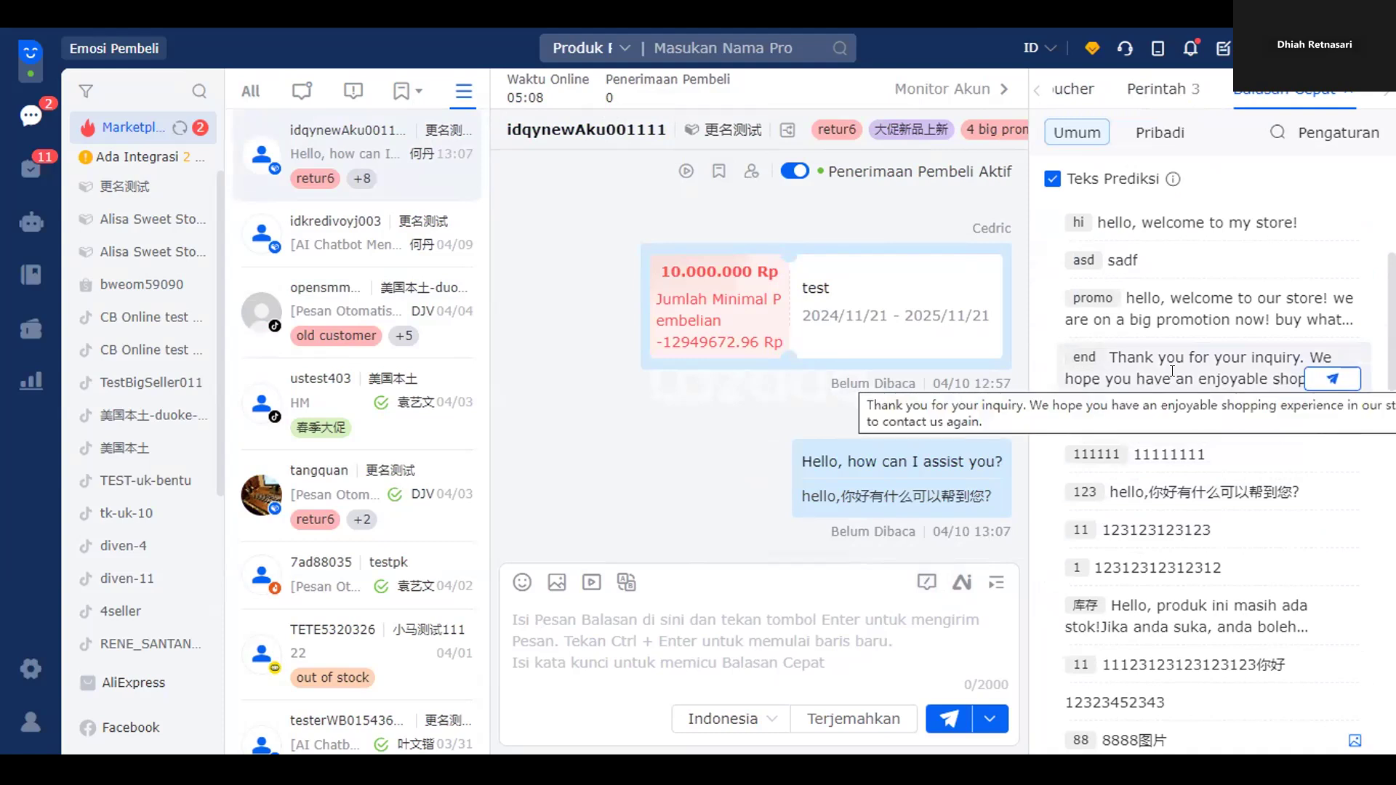
left_click(1171, 370)
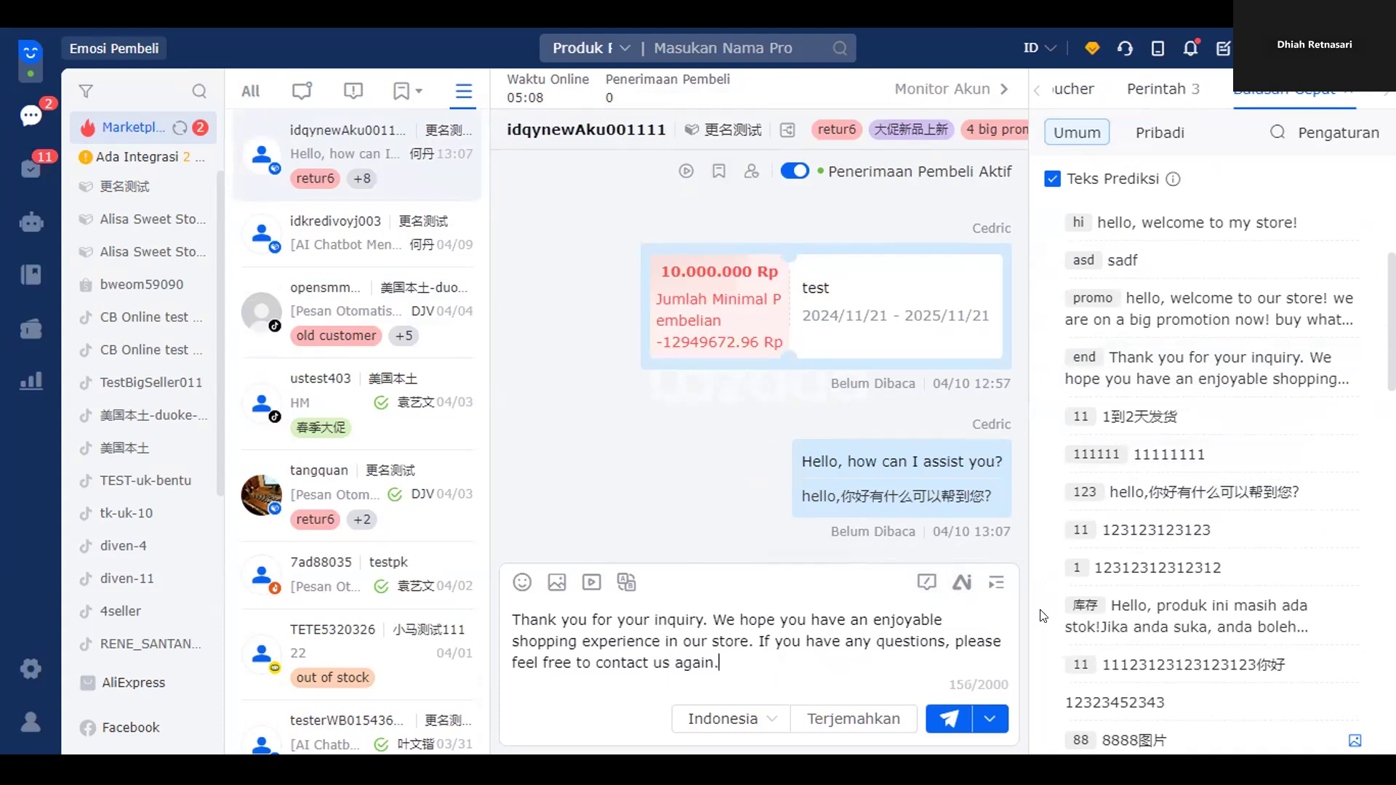
scroll(1235, 473, "down", 5)
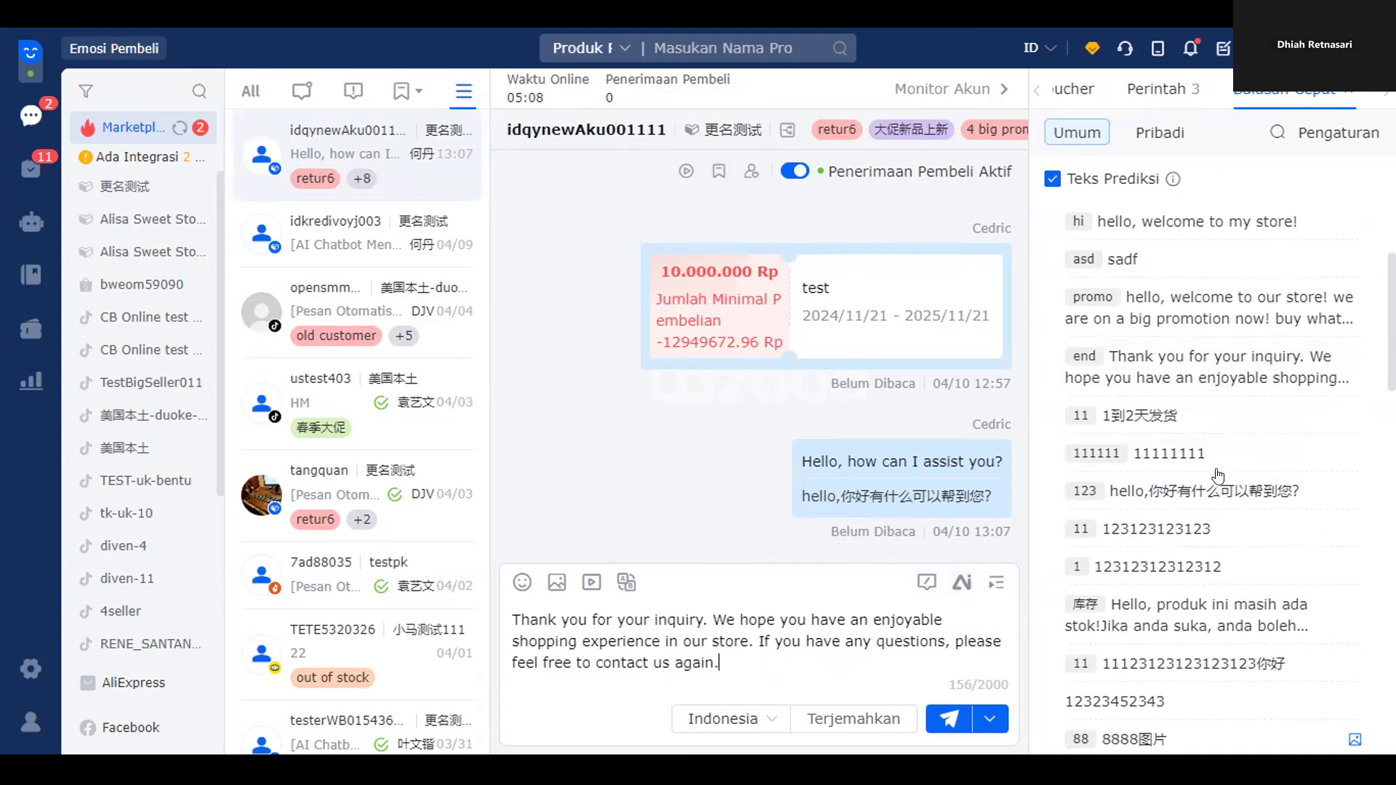
scroll(1203, 528, "down", 10)
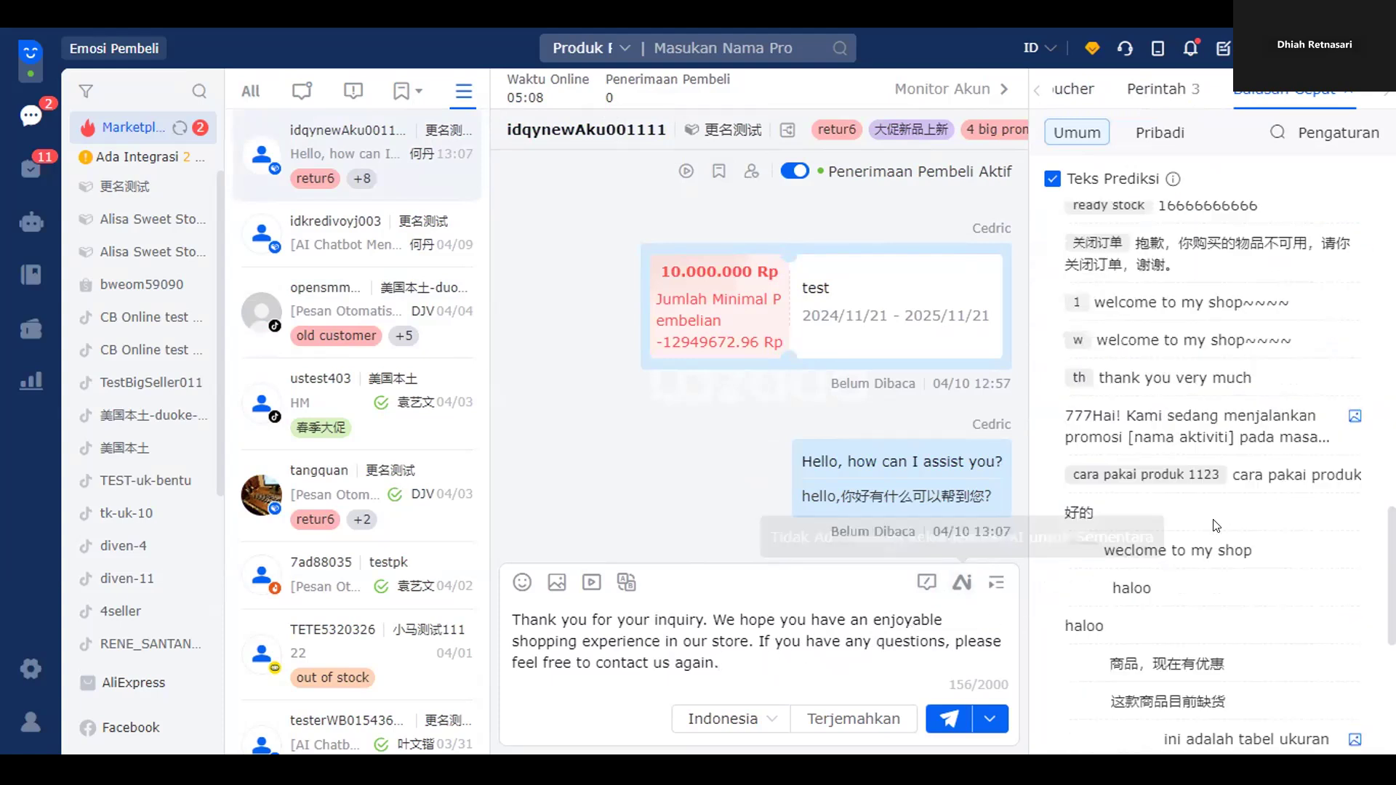
scroll(1208, 525, "up", 3)
scroll(1208, 525, "up", 13)
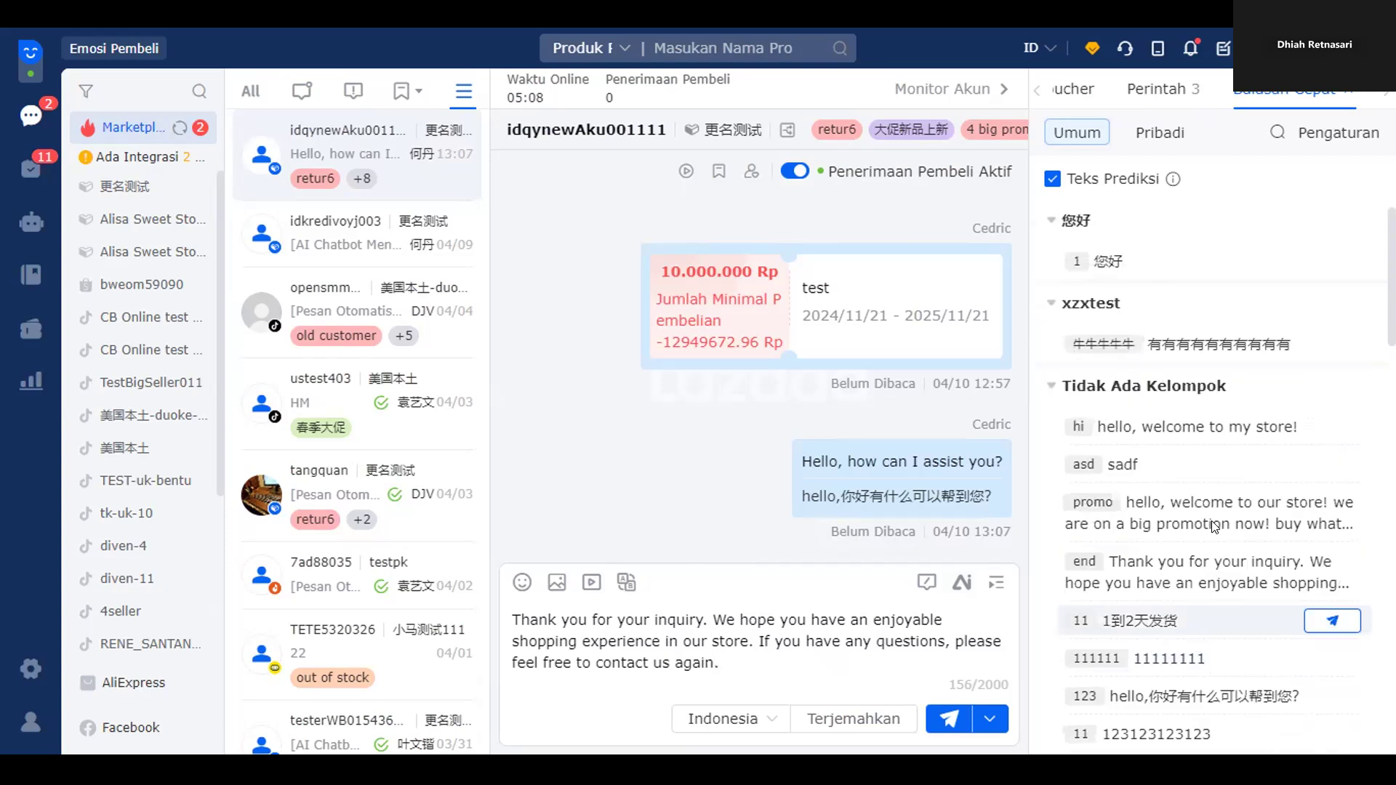
scroll(1207, 516, "down", 6)
scroll(1206, 516, "down", 10)
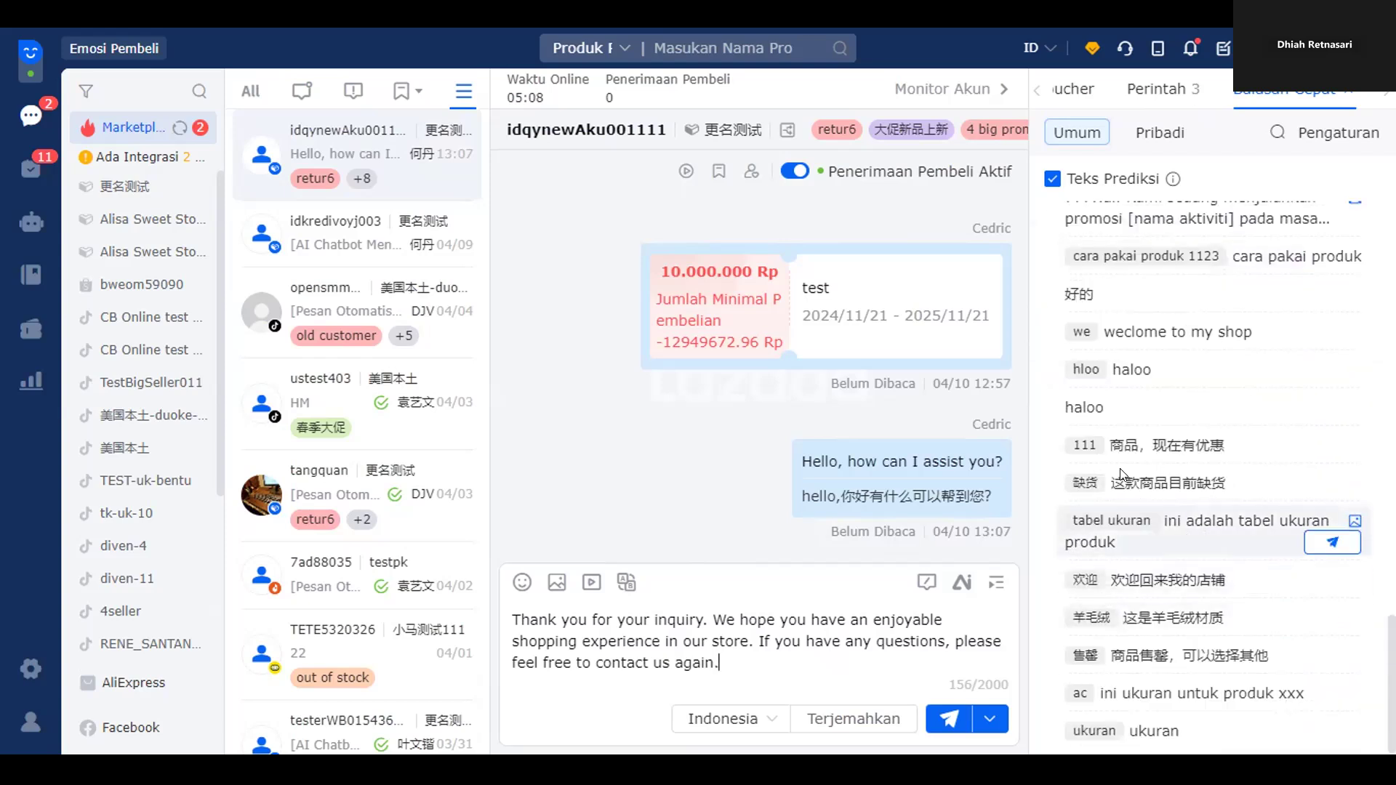
scroll(1130, 479, "up", 5)
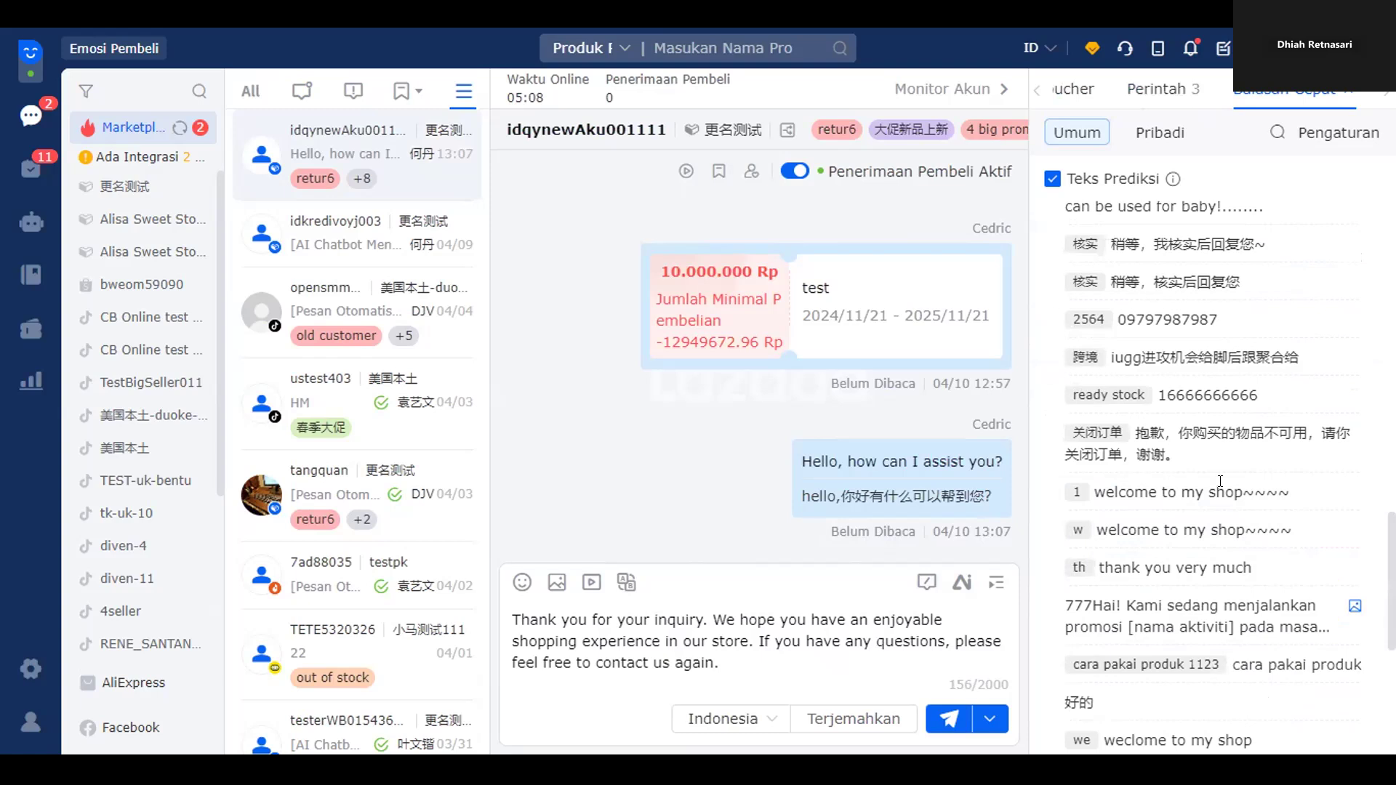
- Clear the drafted message, then type 't' to bring up matching quick replies
key("ctrl+a")
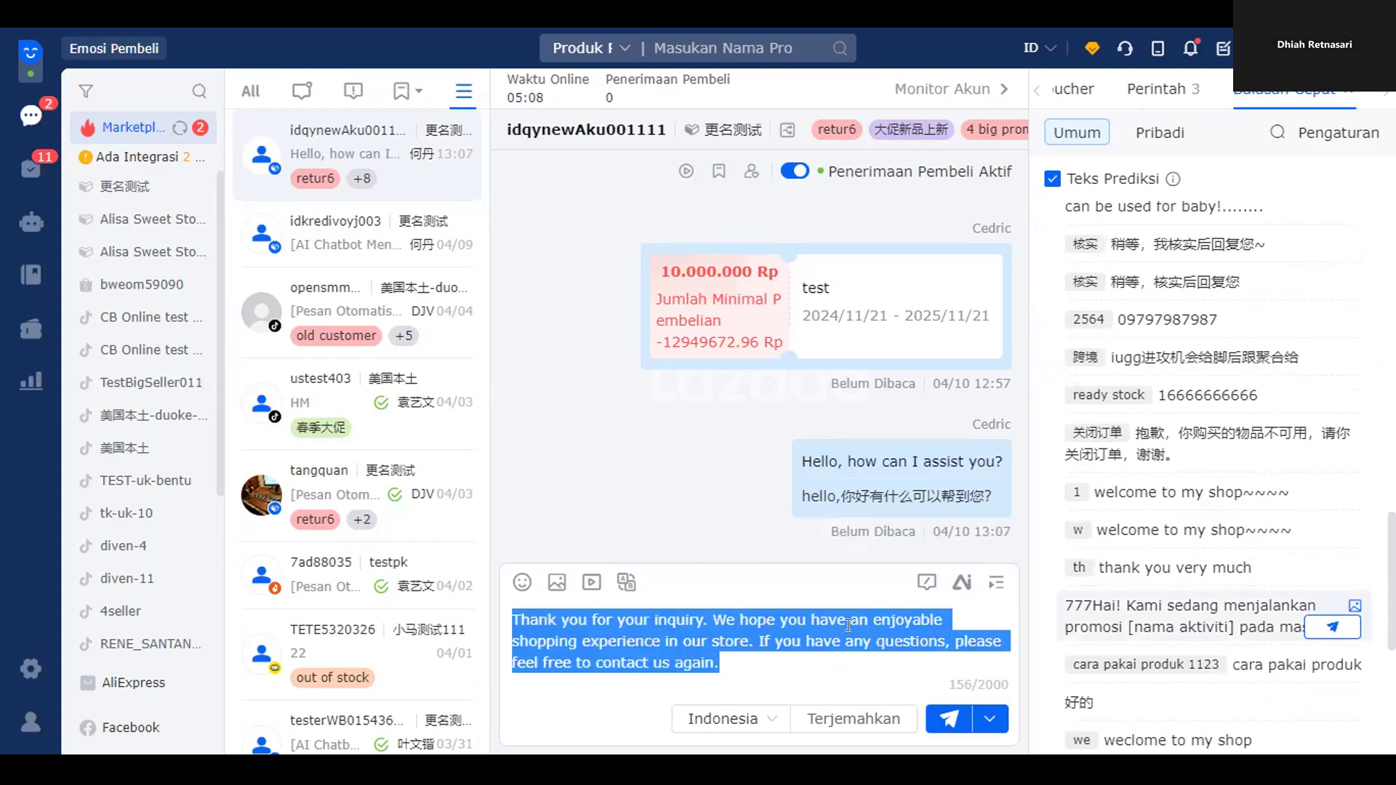
key("BackSpace")
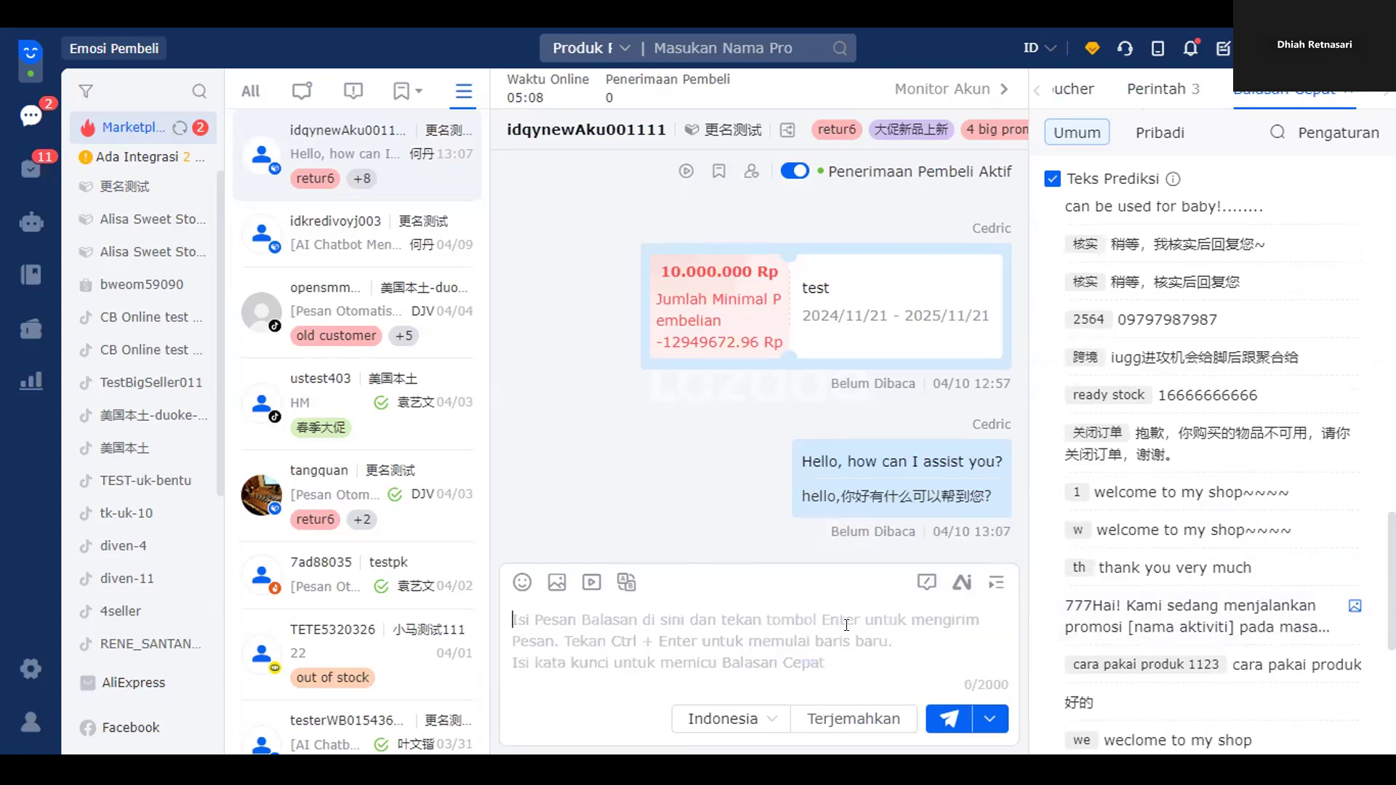
type("t")
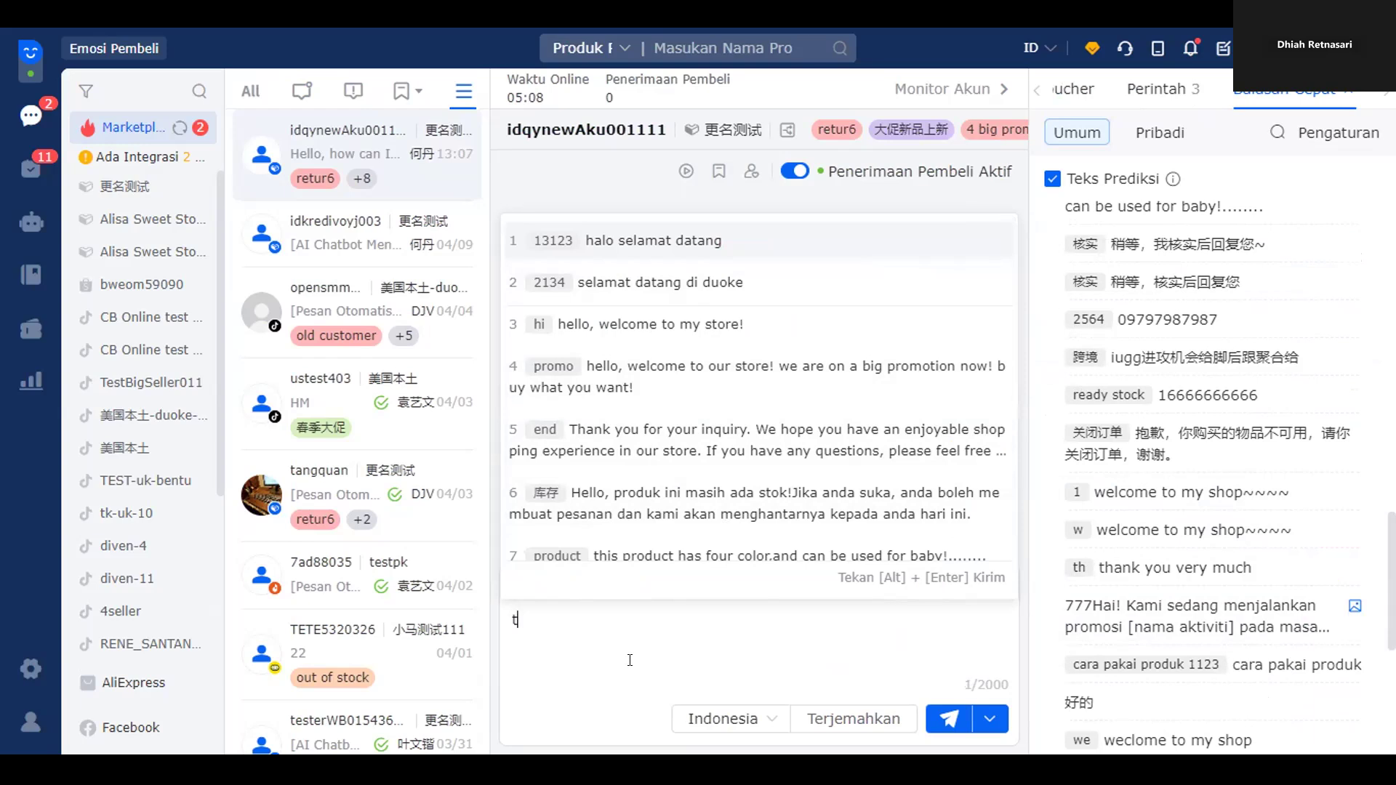
key("Down")
key("Return")
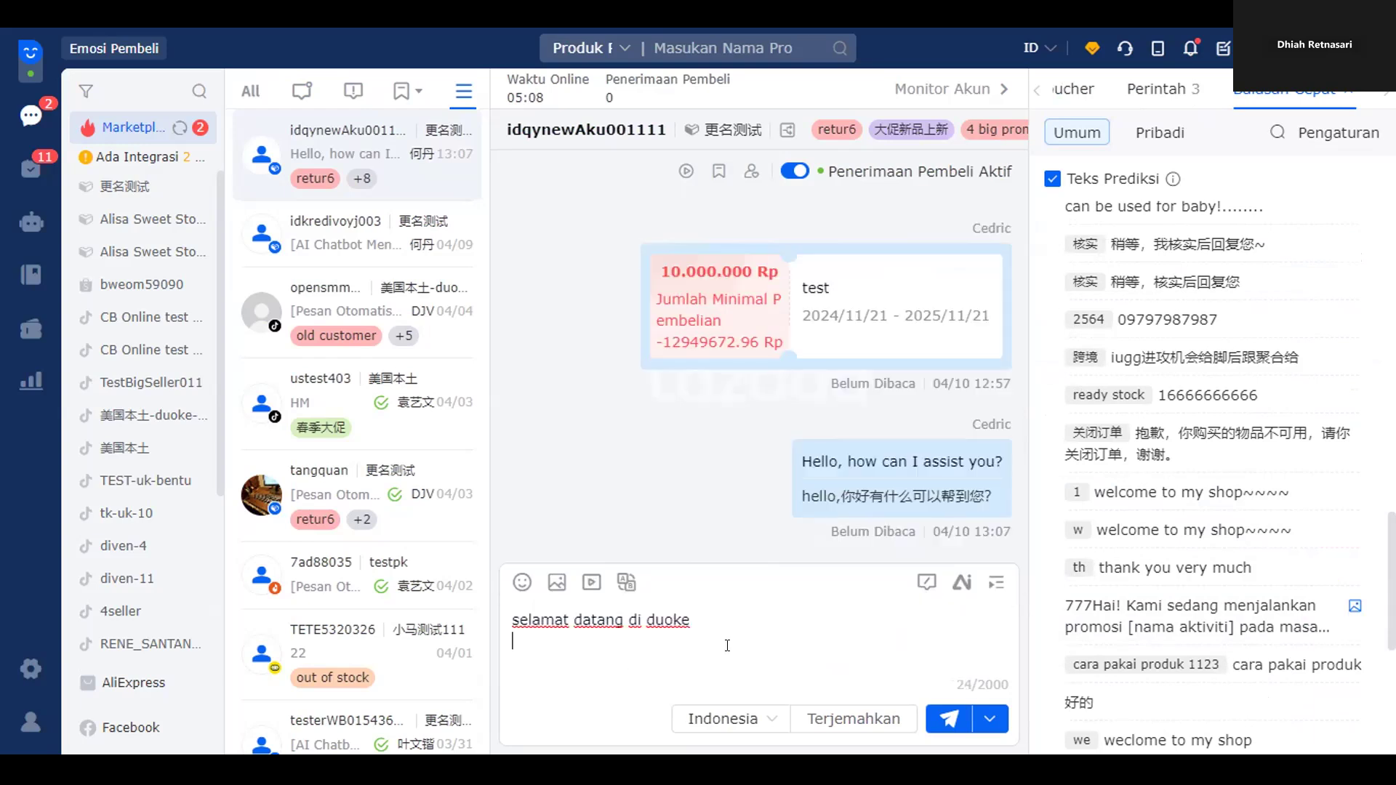
key("ctrl+a")
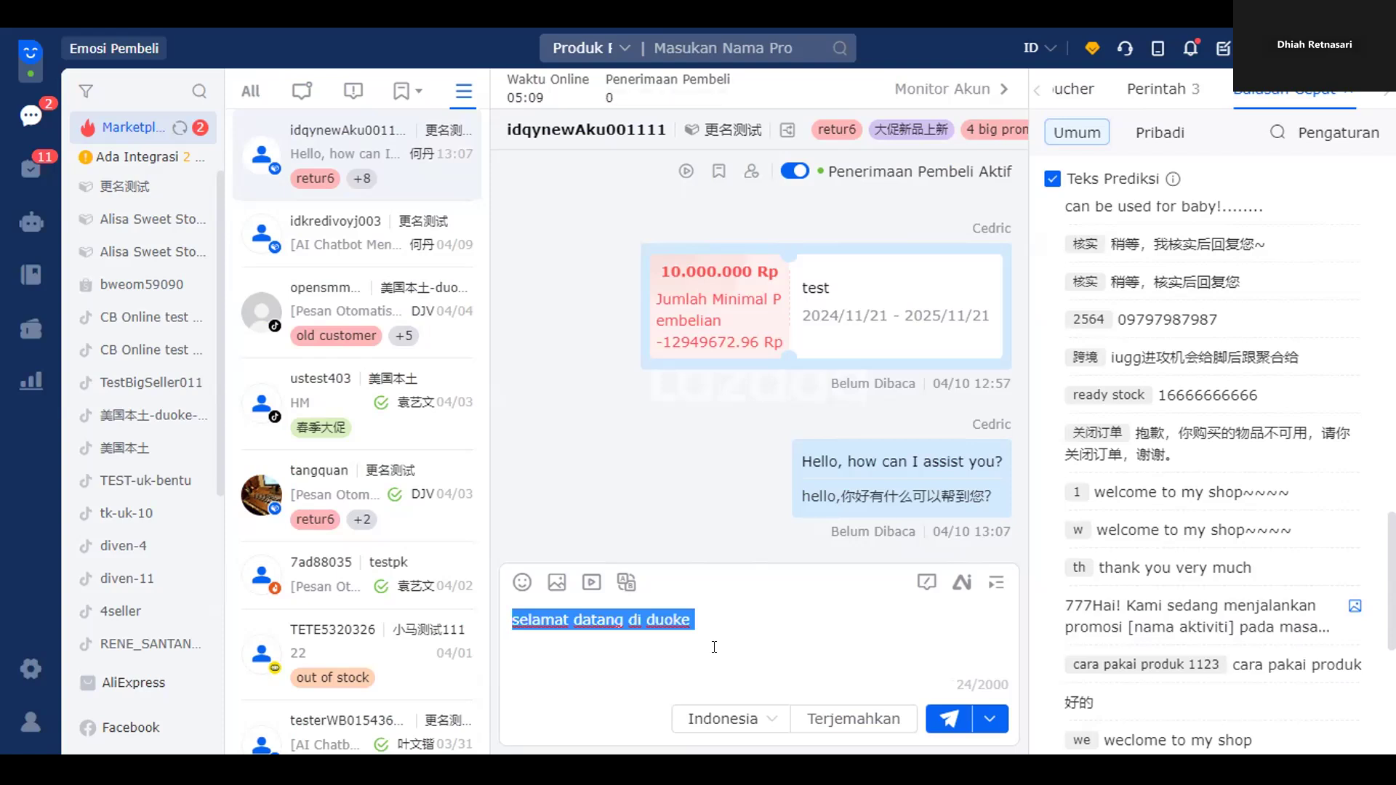
left_click(714, 647)
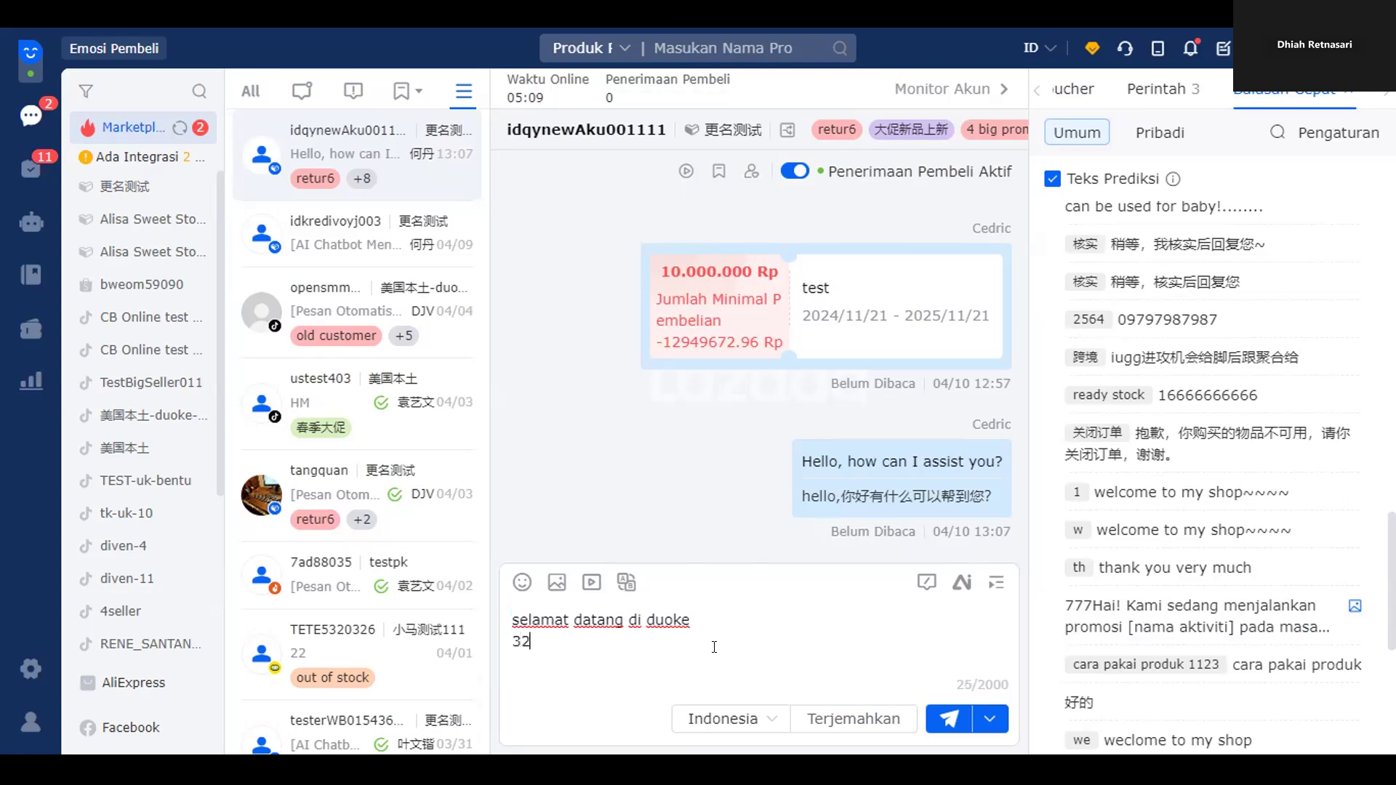
key("BackSpace")
key("BackSpace")
key("BackSpace")
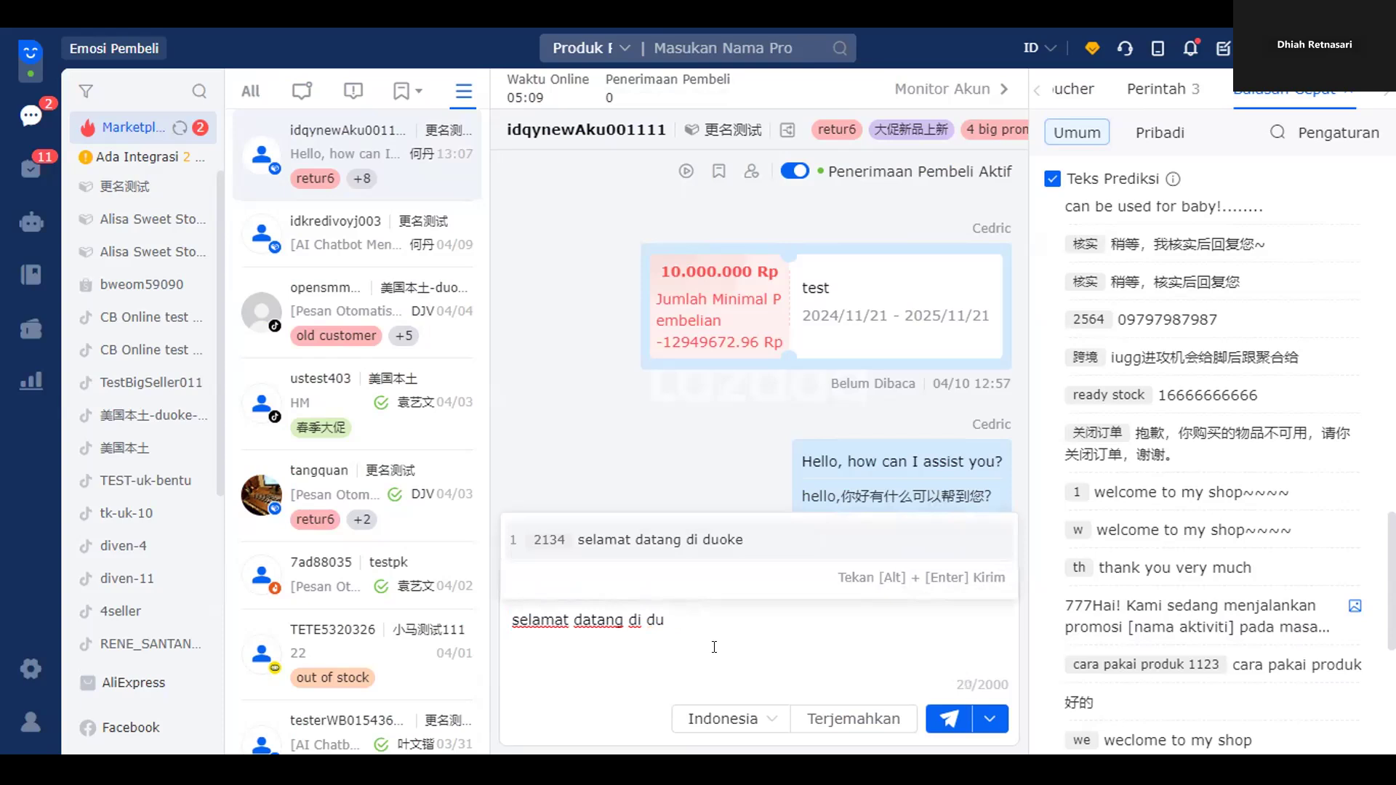
key("Return")
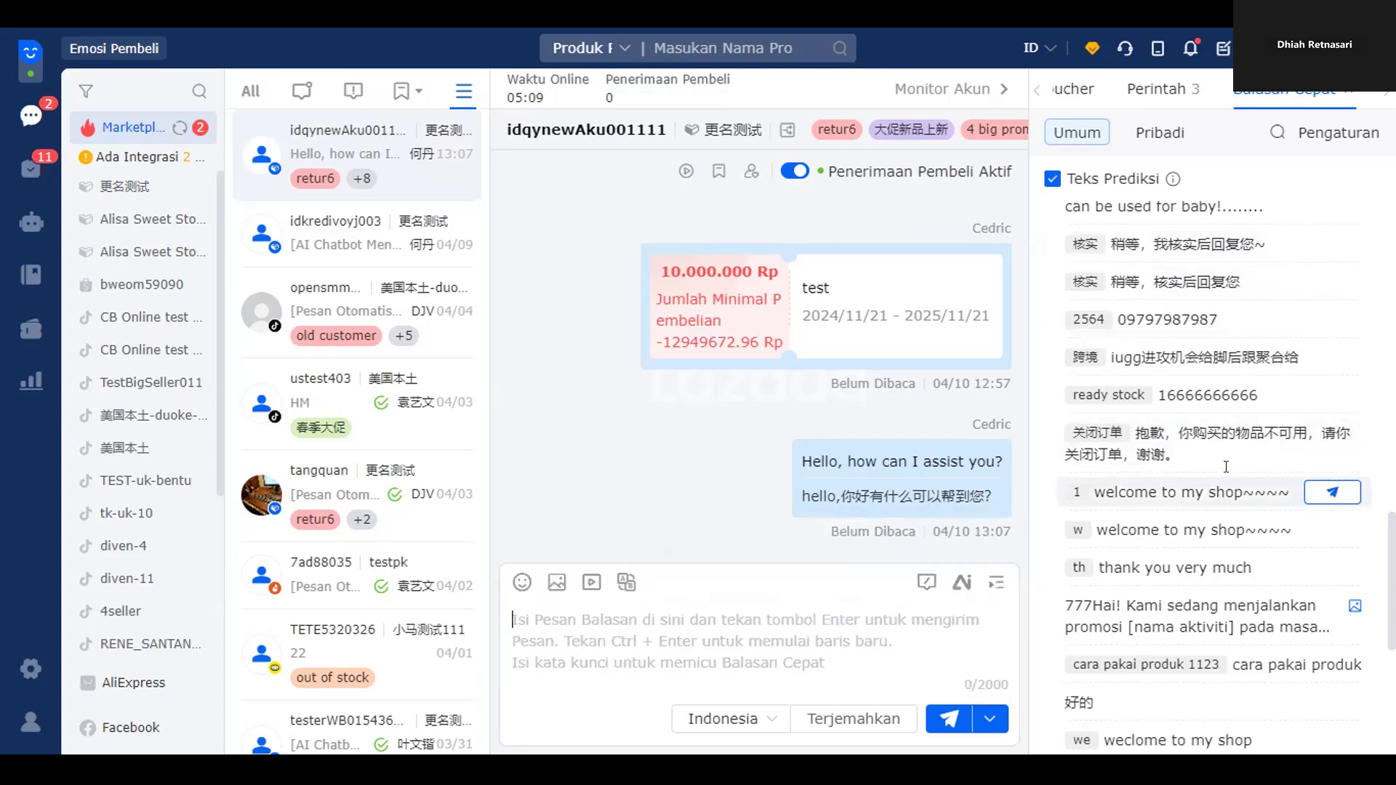
scroll(1221, 494, "down", 5)
scroll(1223, 515, "up", 5)
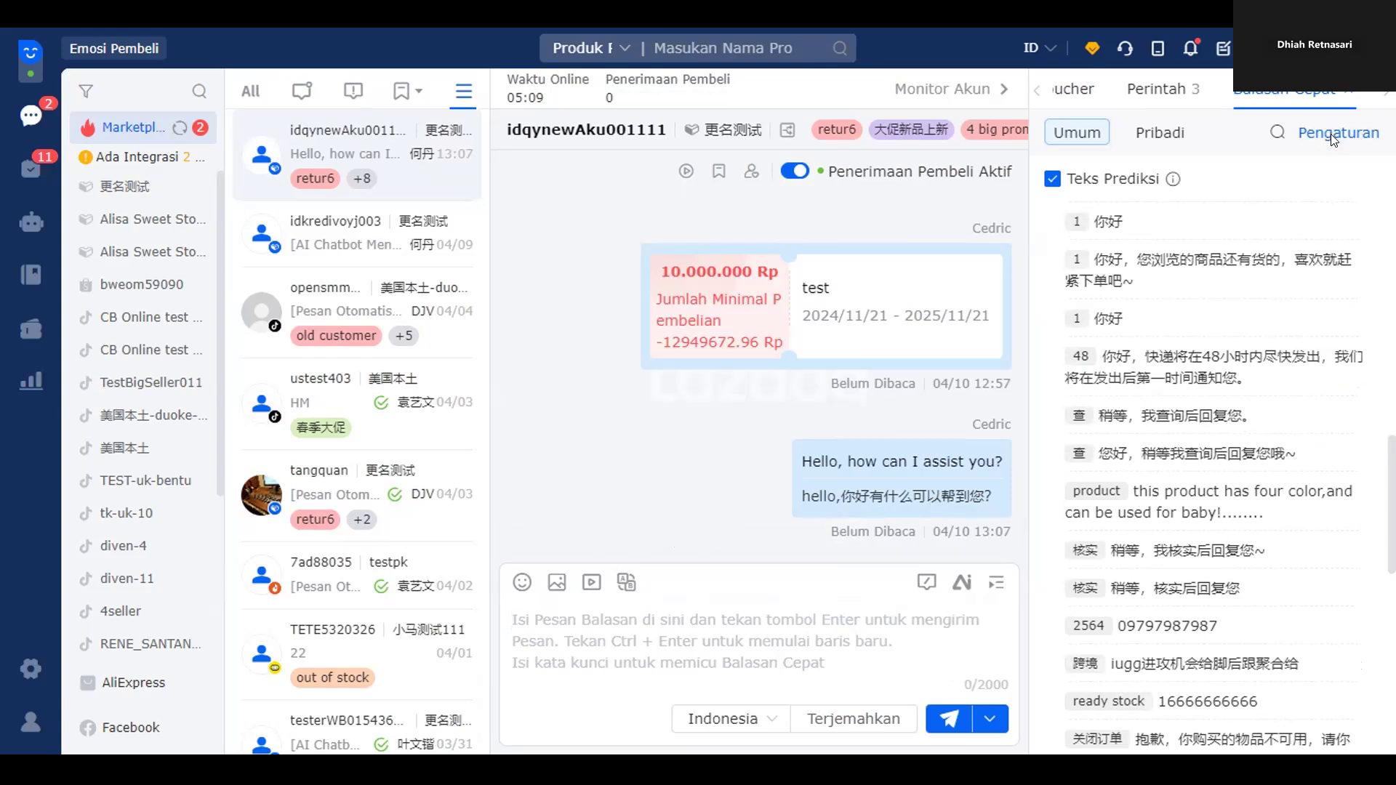
- Start a new quick reply on the settings page with the message 'tabel ukuran baju'
left_click(1331, 135)
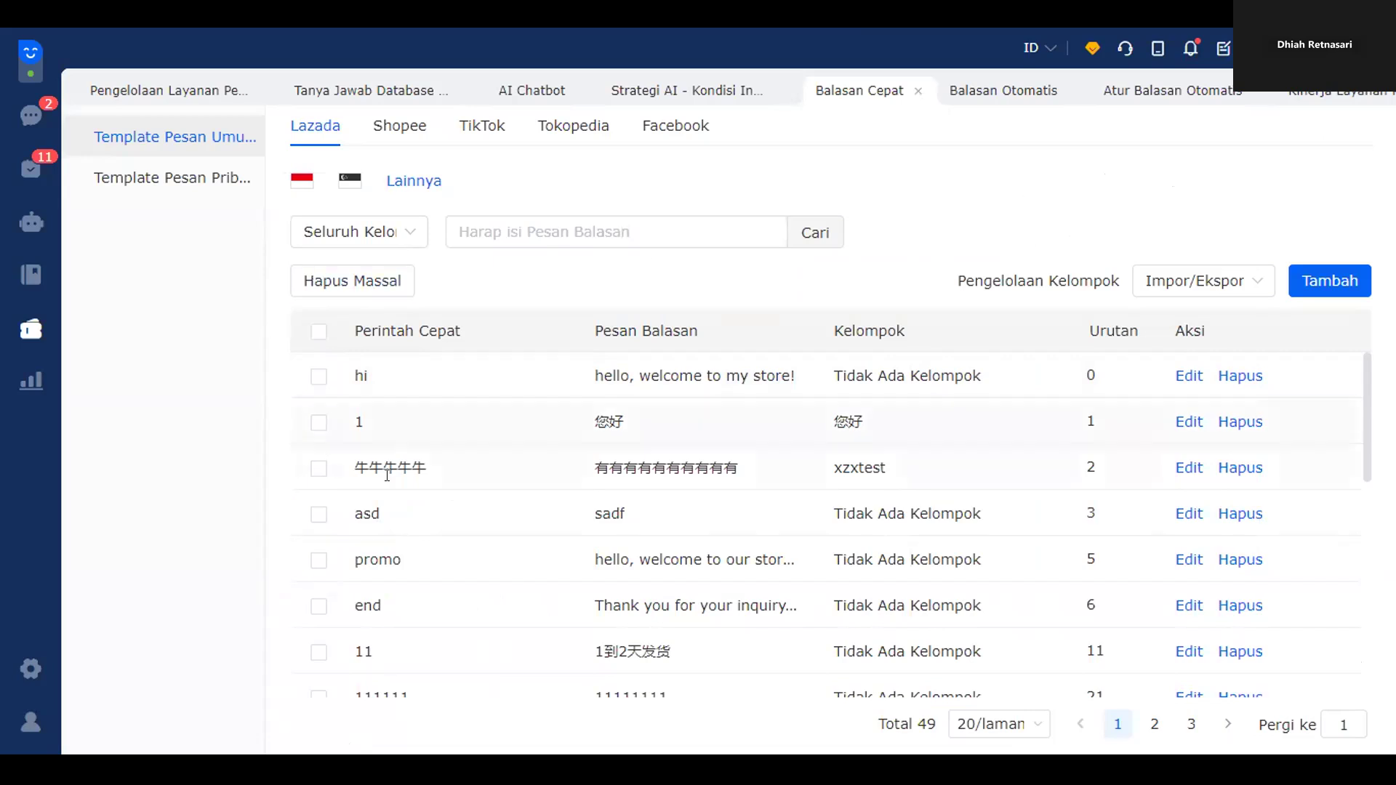
left_click(1330, 281)
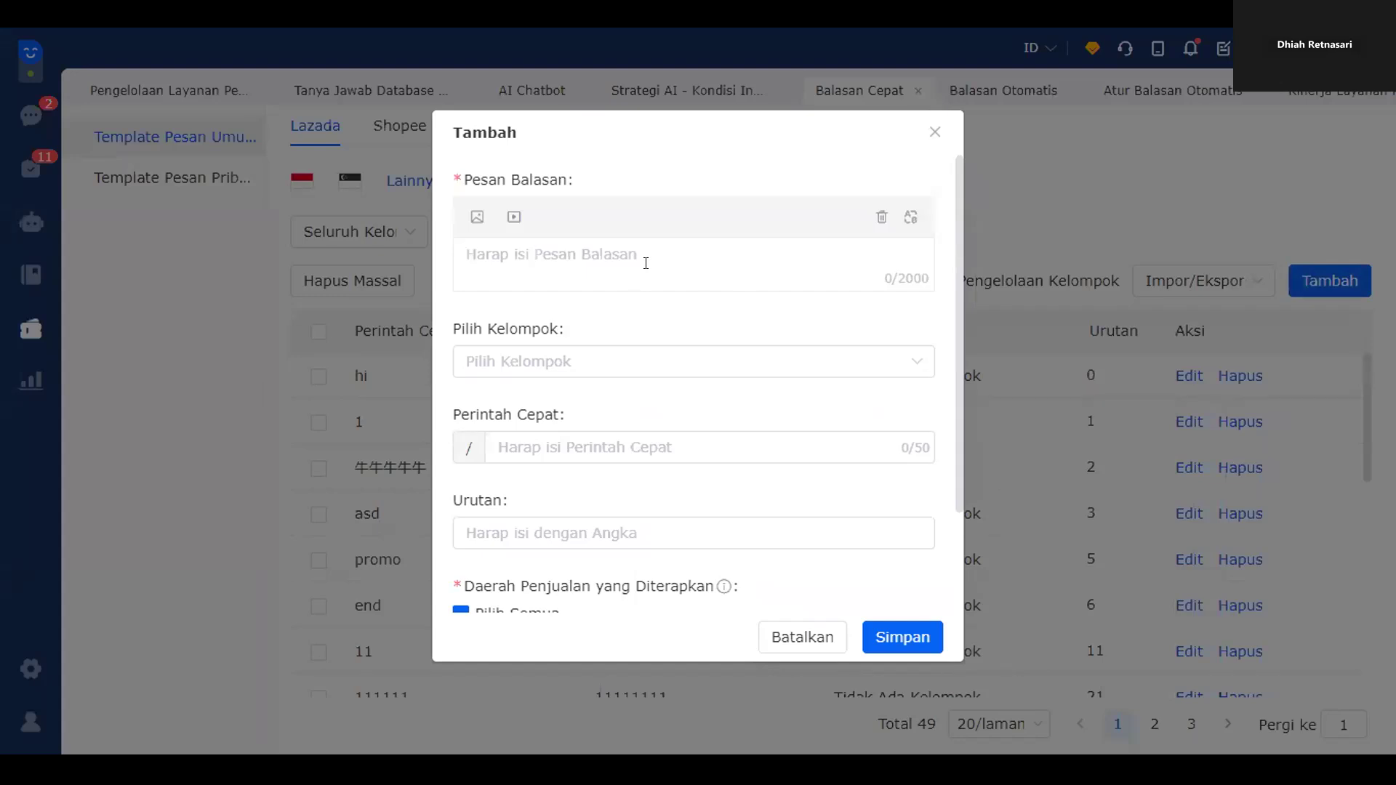
type("s")
key("BackSpace")
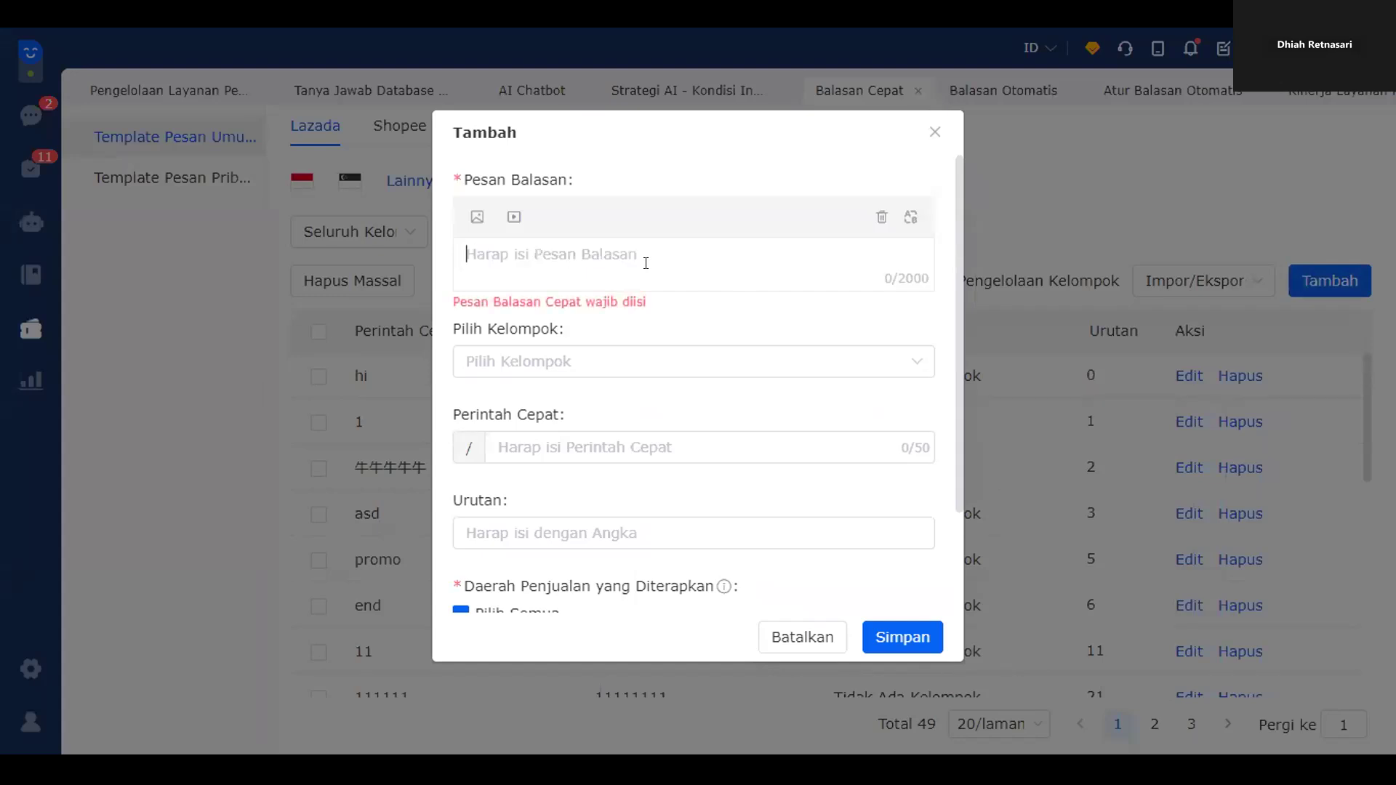
type("uku")
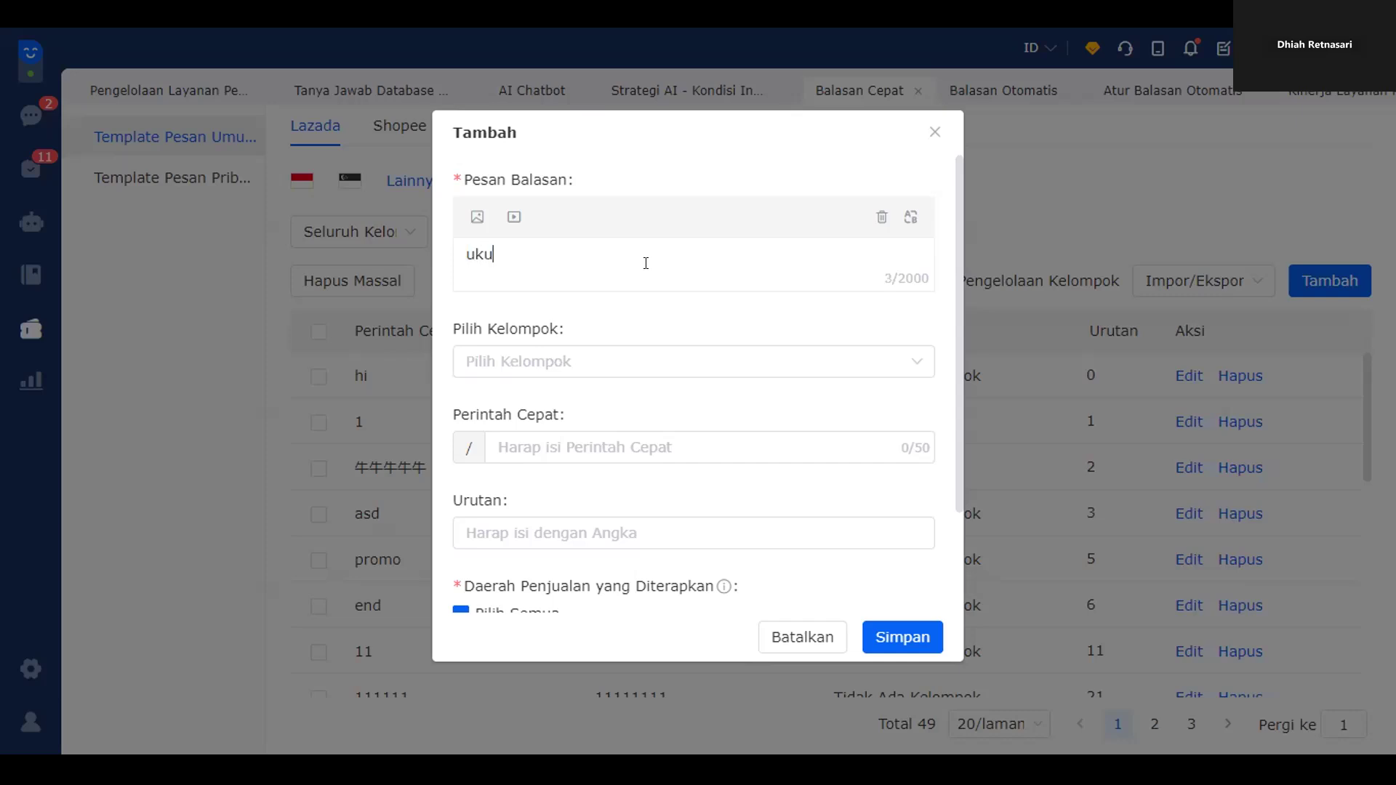
type("ran b")
key("BackSpace")
key("BackSpace")
key("BackSpace")
key("BackSpace")
key("BackSpace")
key("BackSpace")
key("BackSpace")
type("tabel ukuran baju")
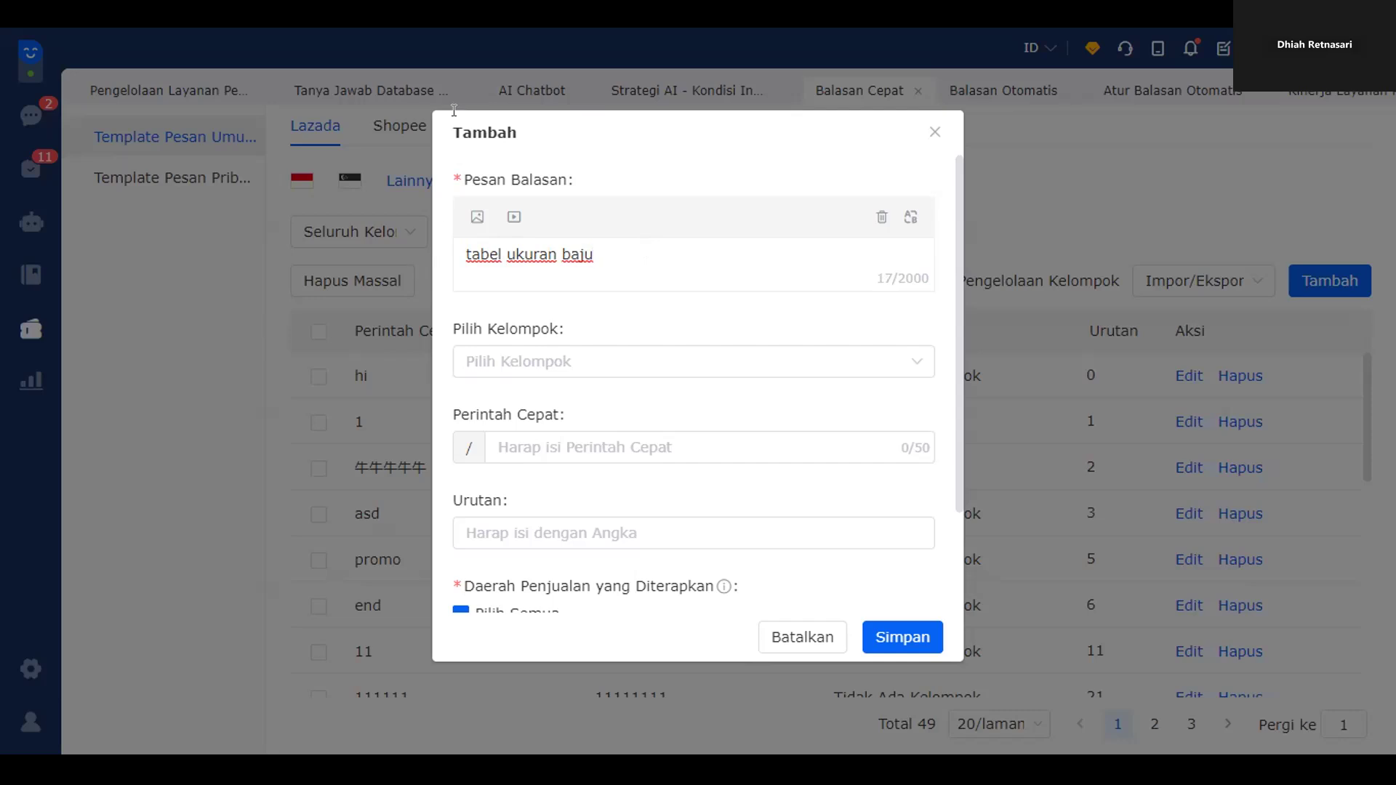
left_click_drag(634, 263, 449, 266)
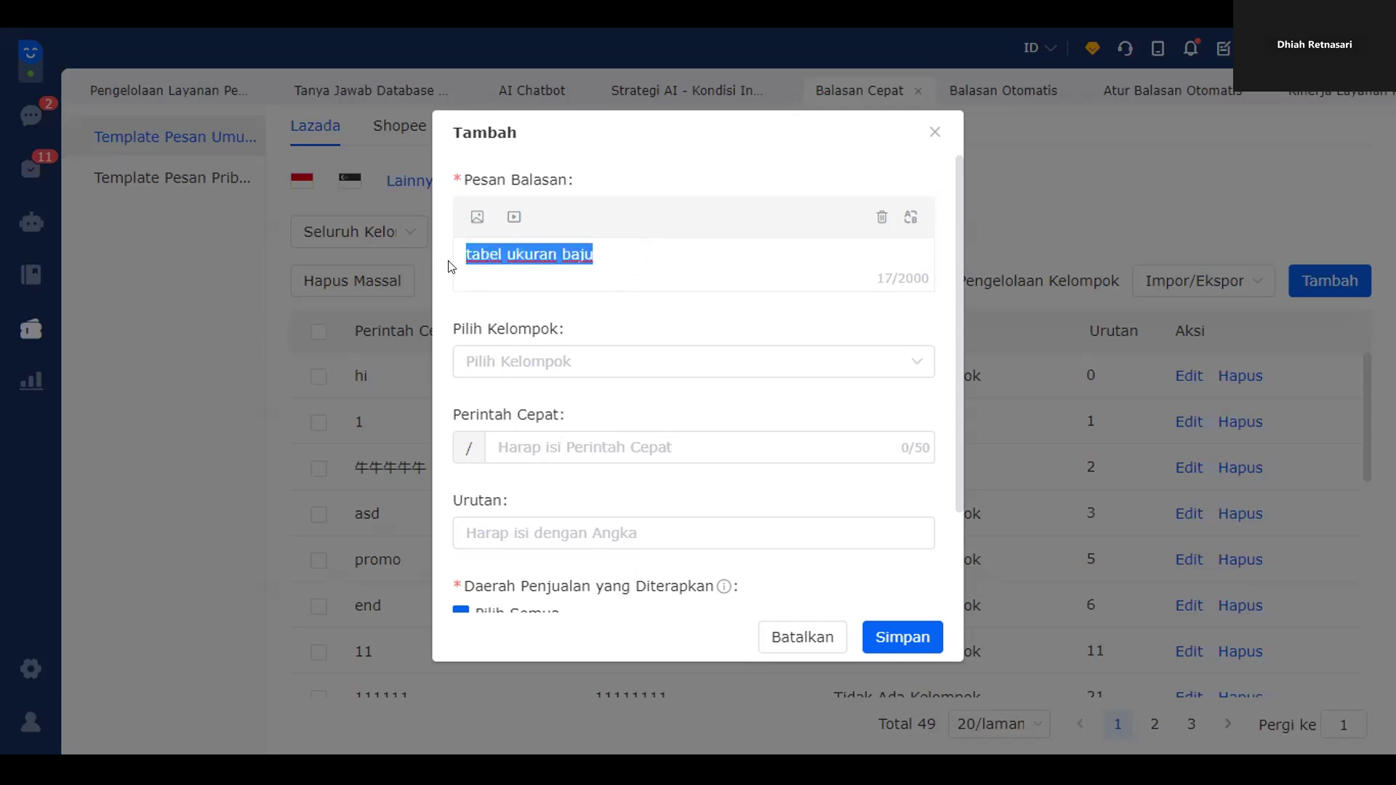
- Try attaching an image but cancel, then save the reply for Indonesia
left_click(477, 218)
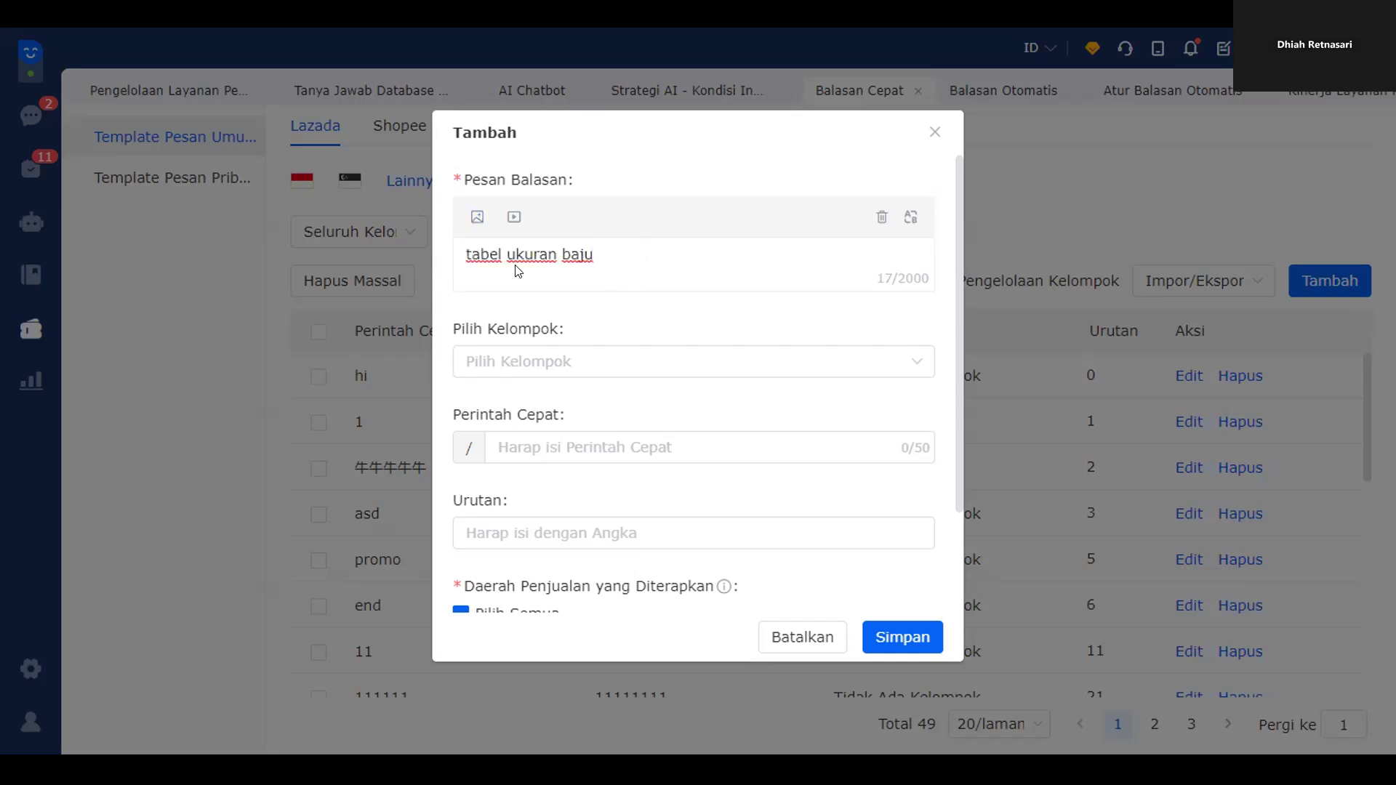
left_click(476, 217)
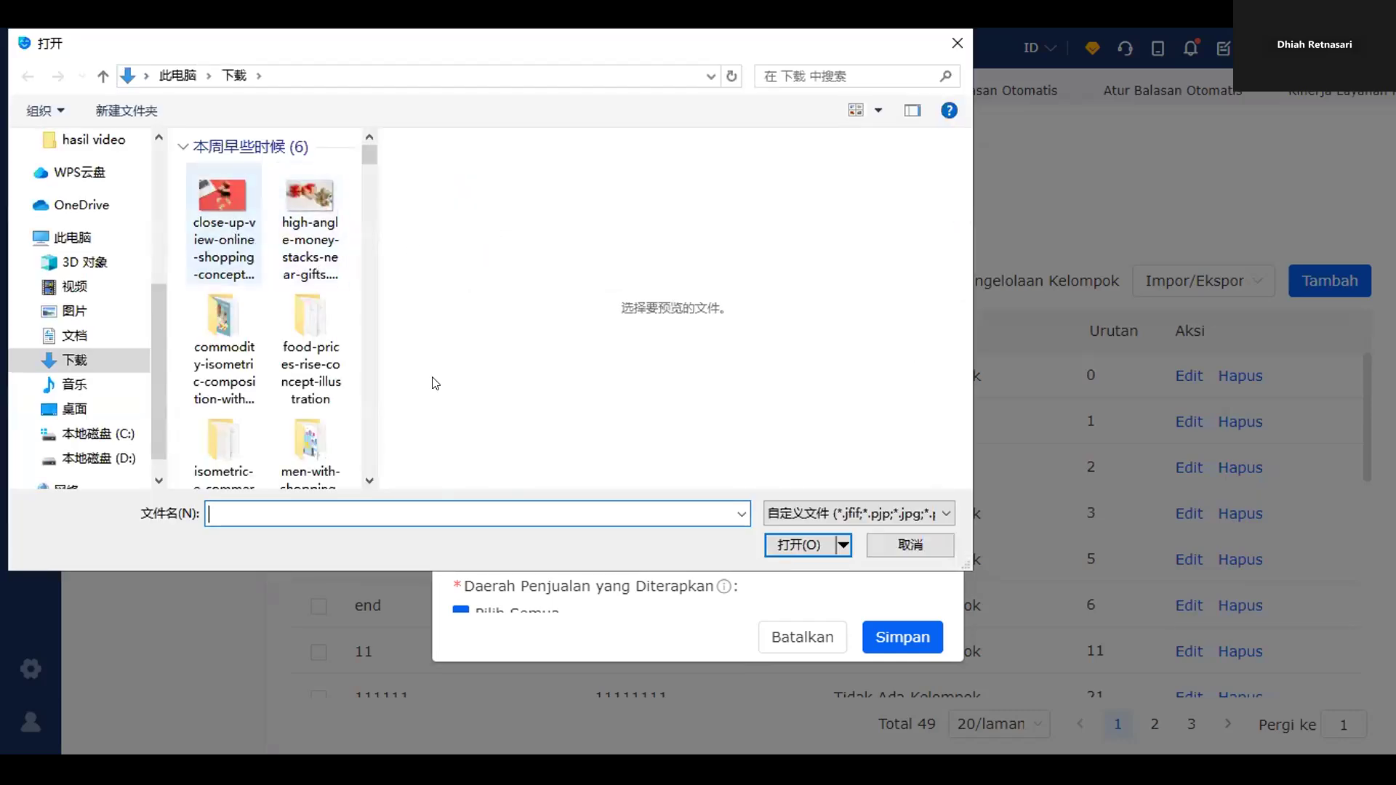
key("Escape")
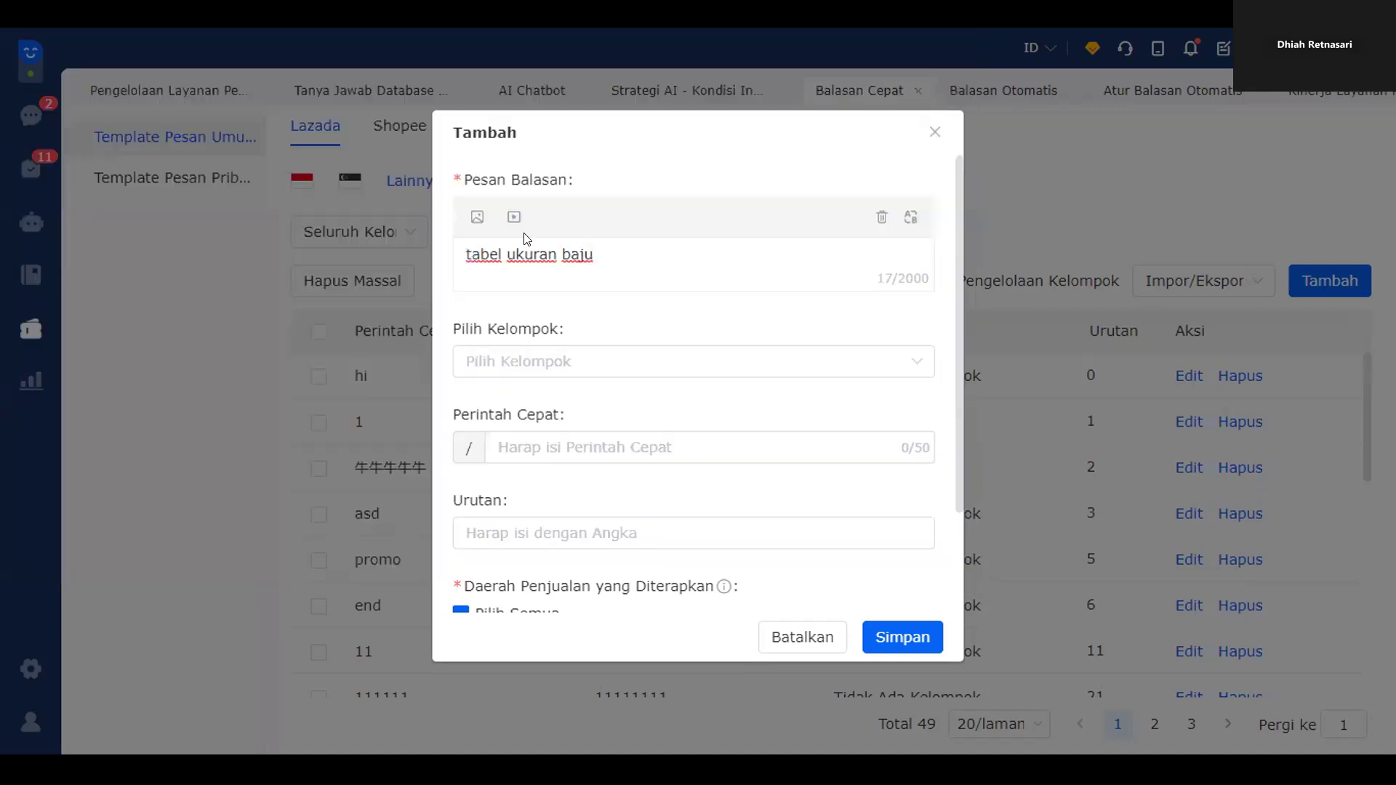
scroll(578, 305, "down", 2)
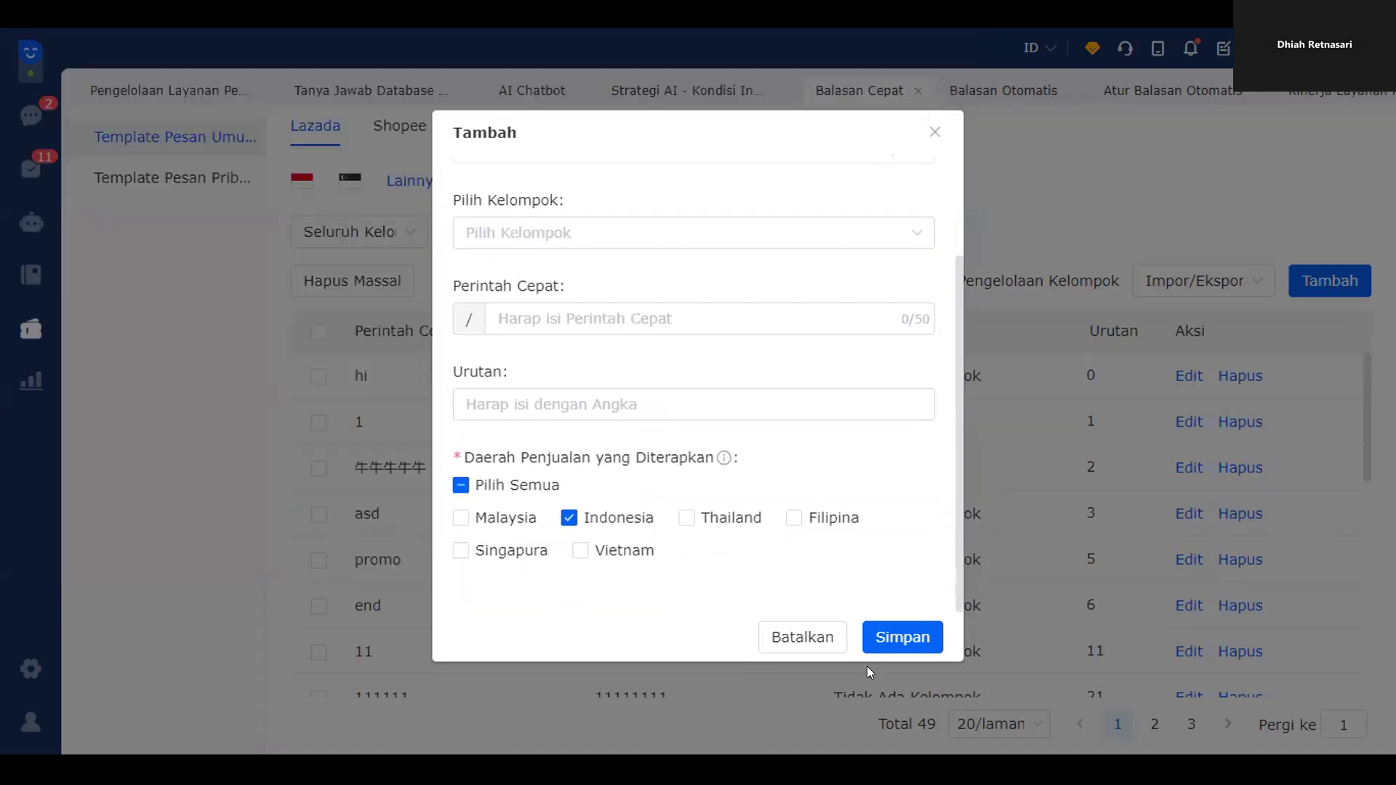
left_click(919, 637)
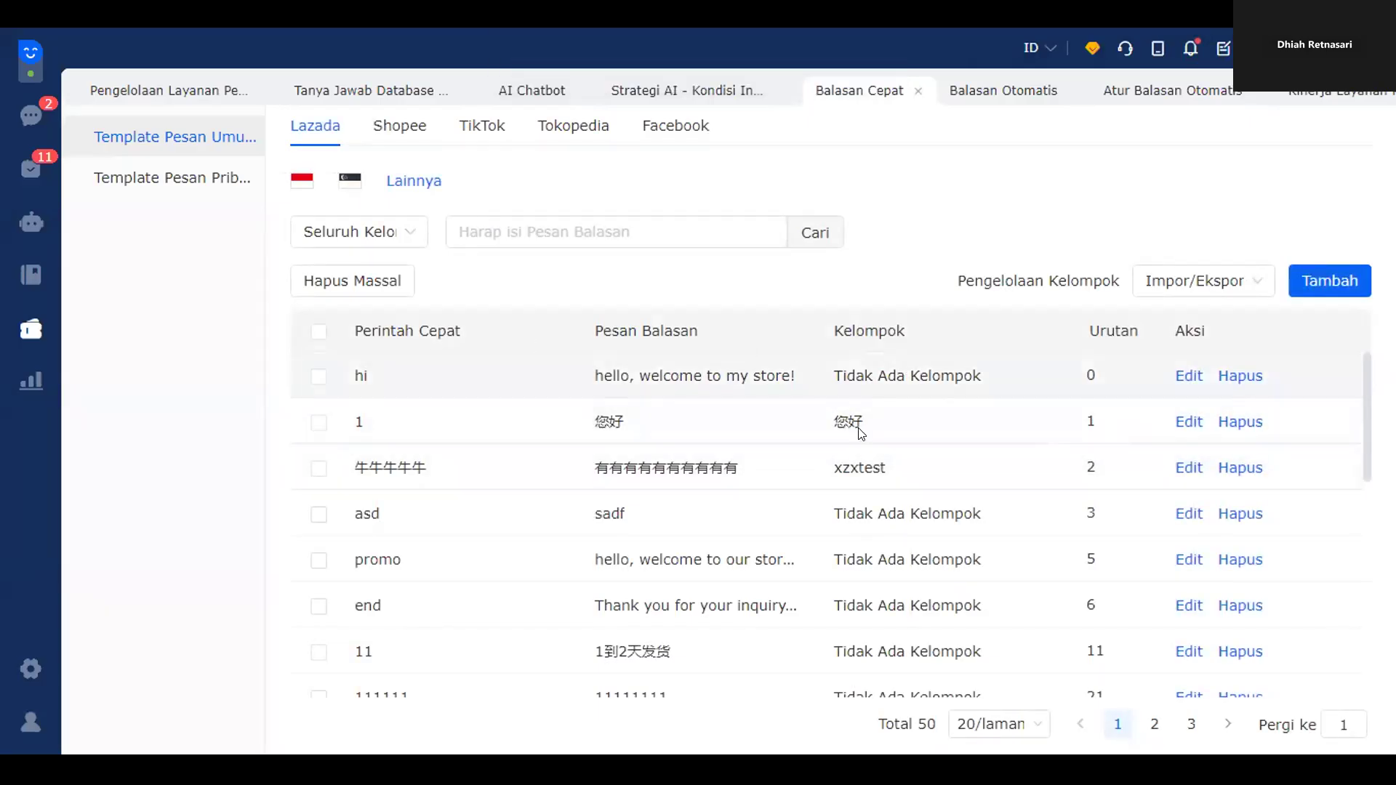
- Show 100 quick replies per page, select the new 'tabel ukuran baju' row, then return to the inbox
scroll(1068, 480, "down", 8)
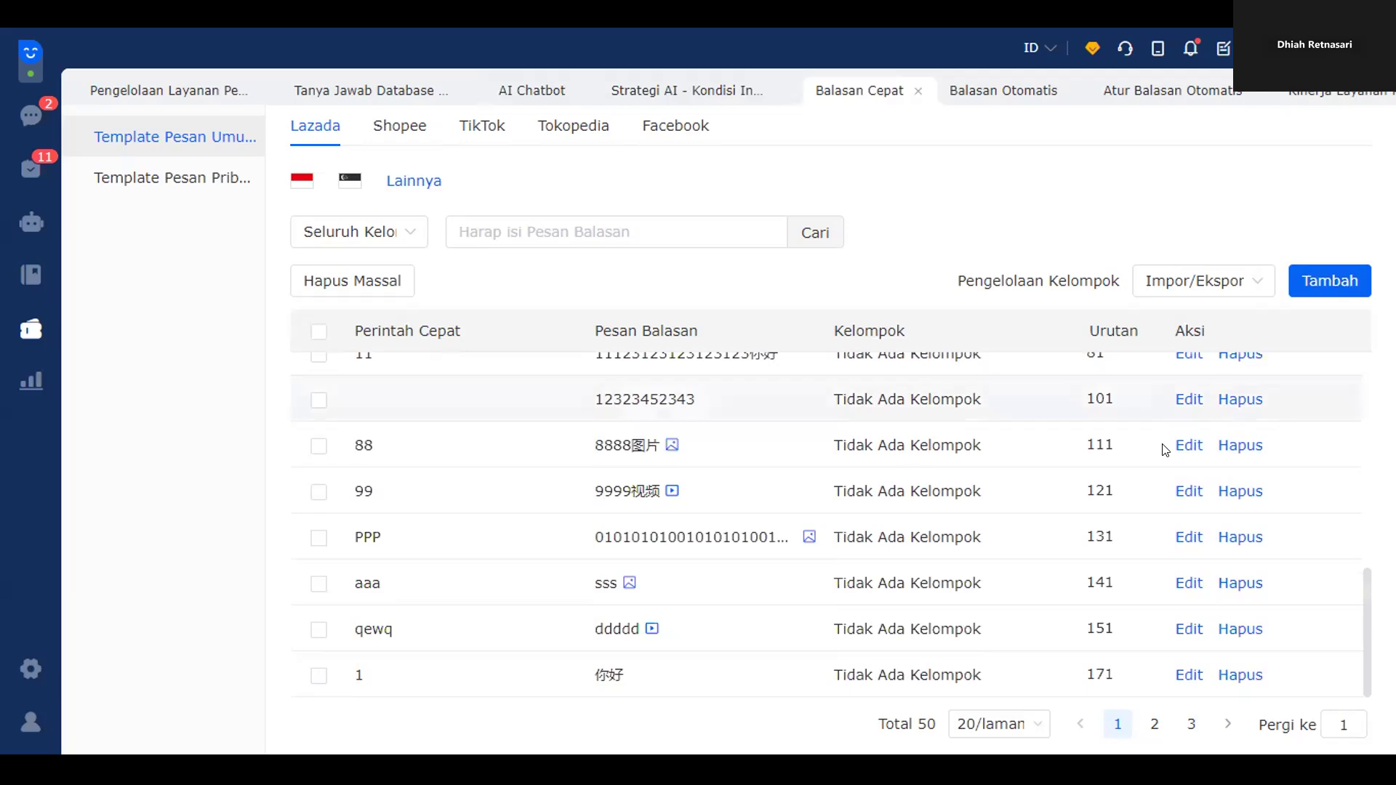
scroll(1088, 484, "up", 8)
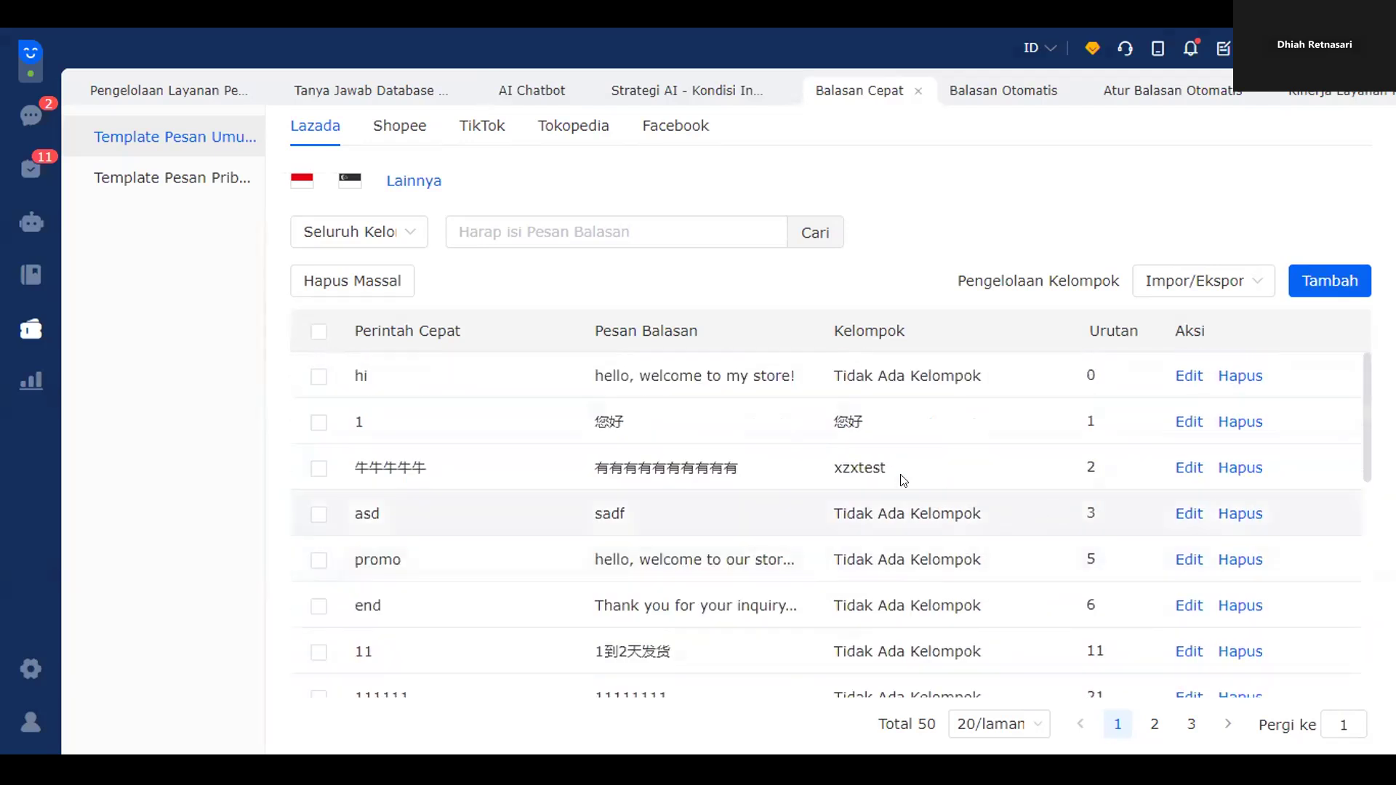
scroll(748, 377, "down", 8)
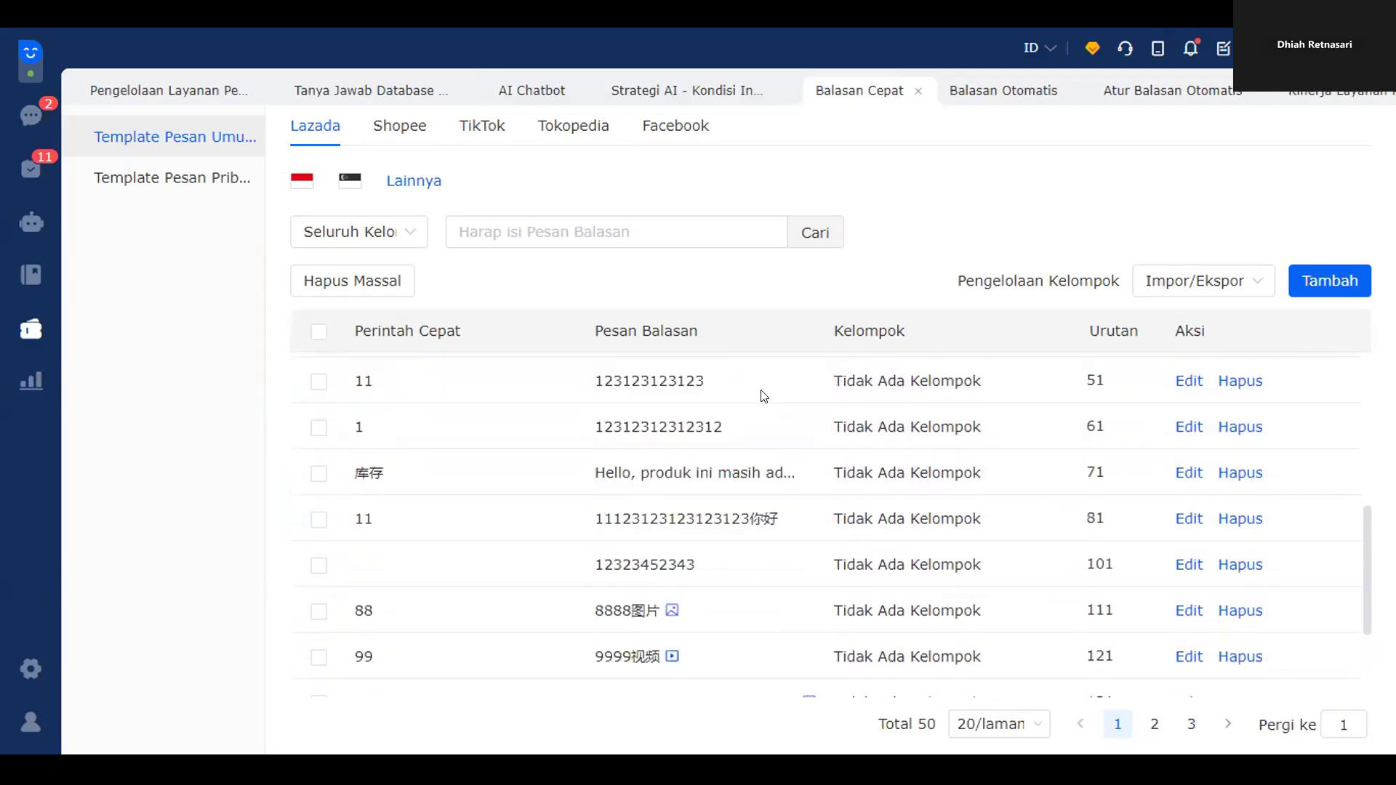
left_click(986, 730)
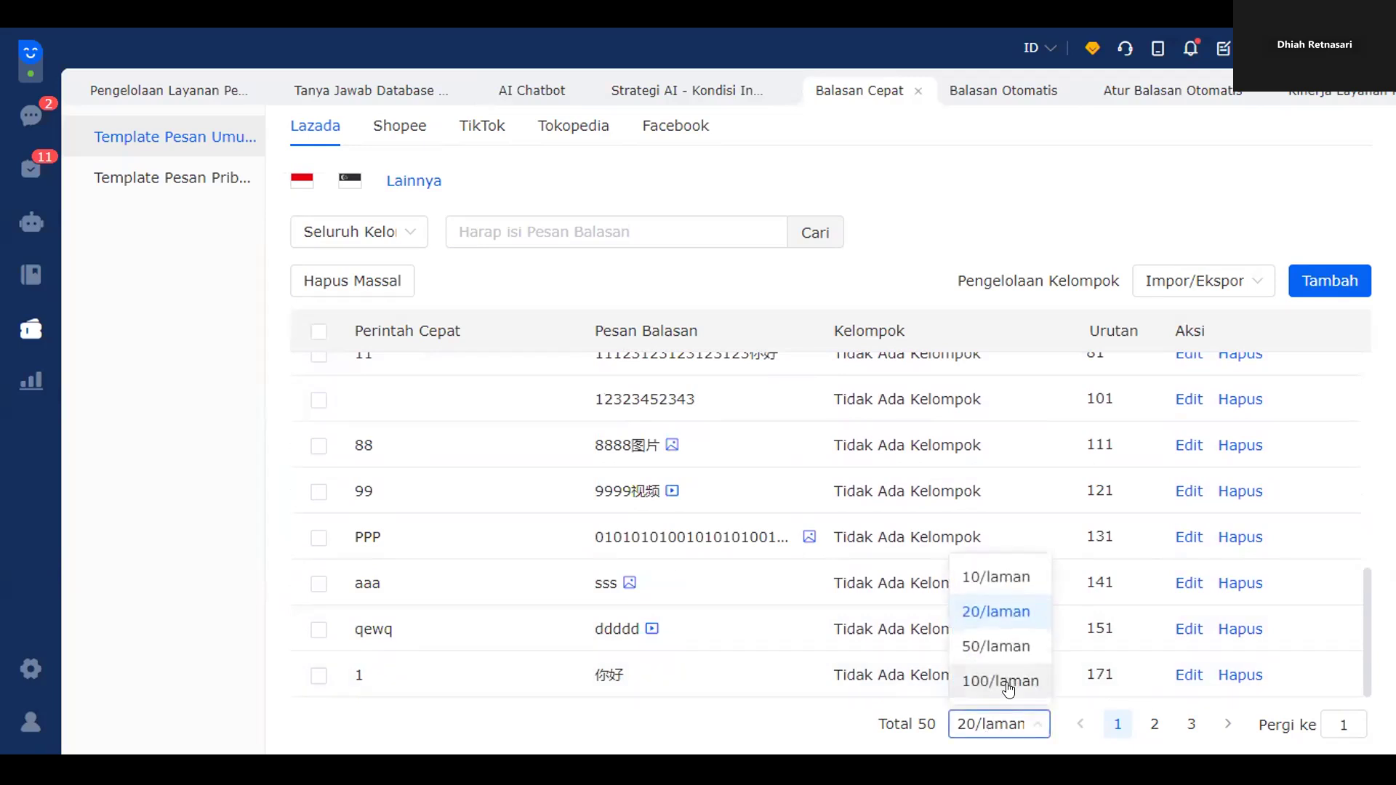
left_click(1008, 681)
scroll(958, 542, "down", 8)
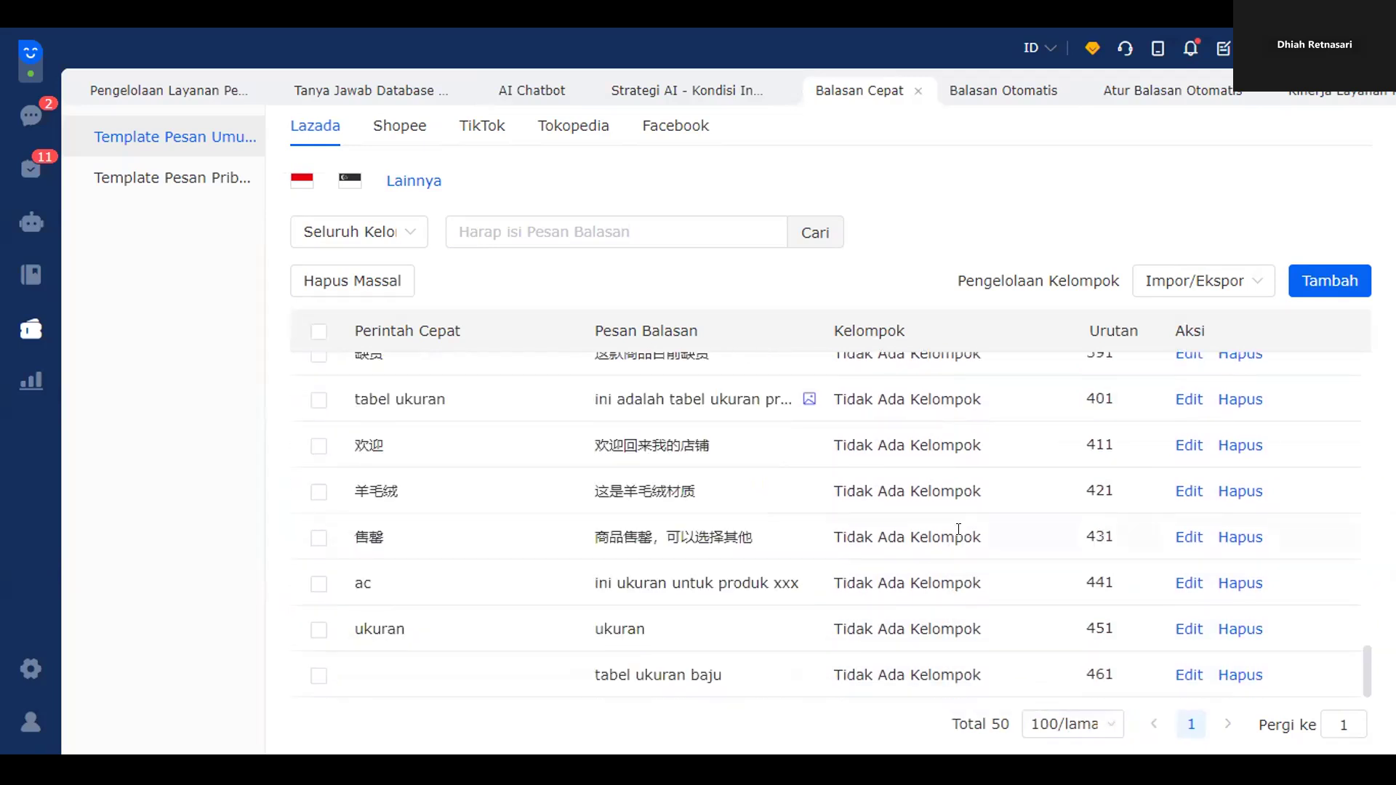
triple_click(693, 672)
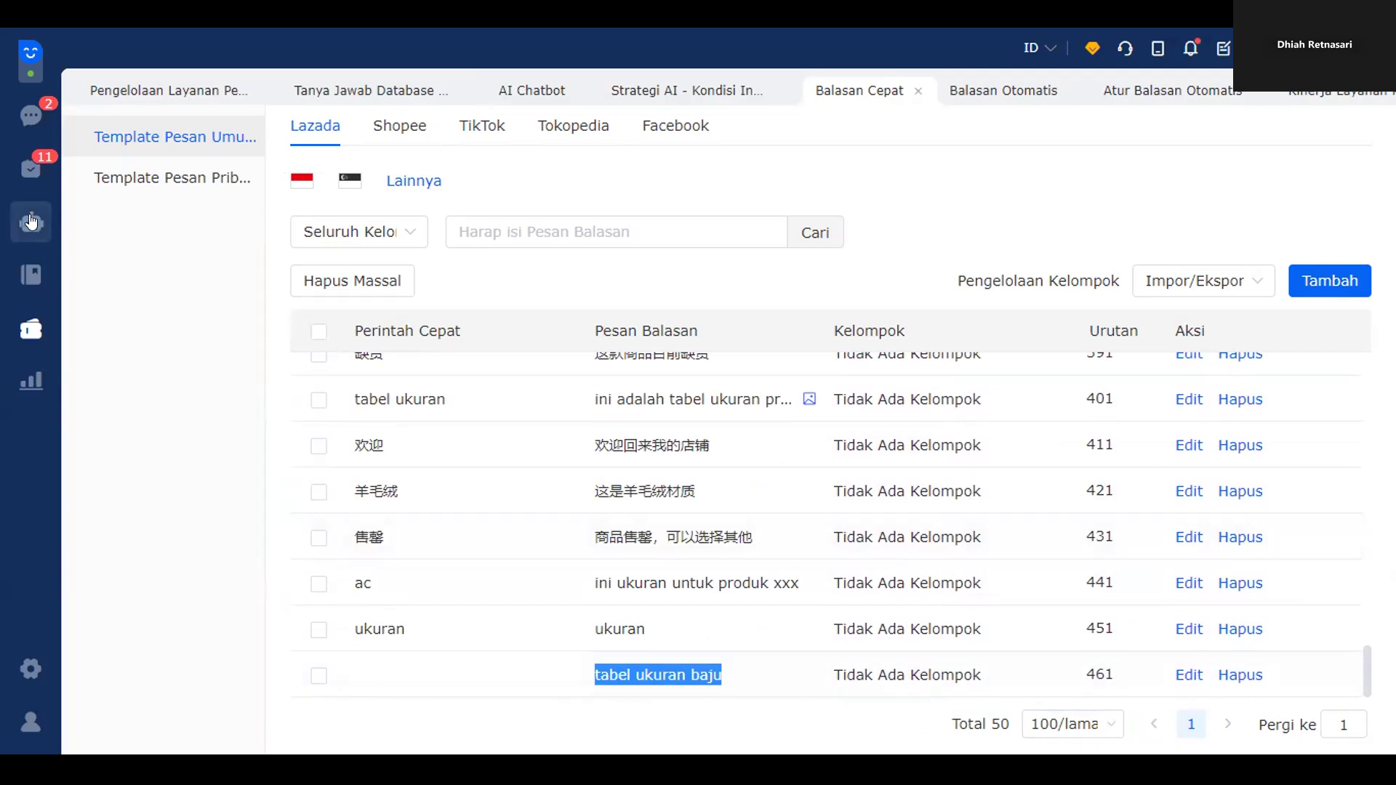
left_click(31, 120)
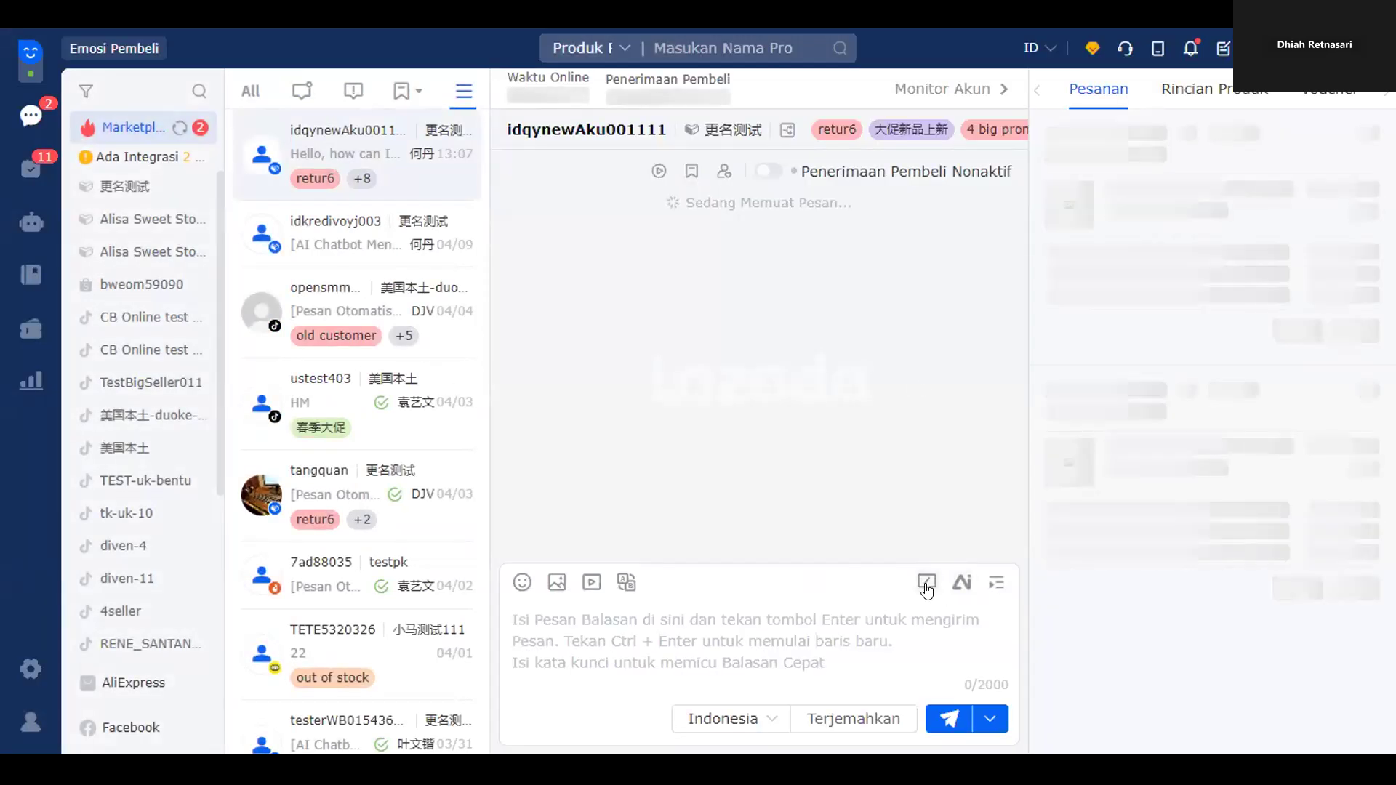
- Show the Balasan Cepat list, then switch the side panel to the Pesanan tab with the buyer's orders
left_click(926, 587)
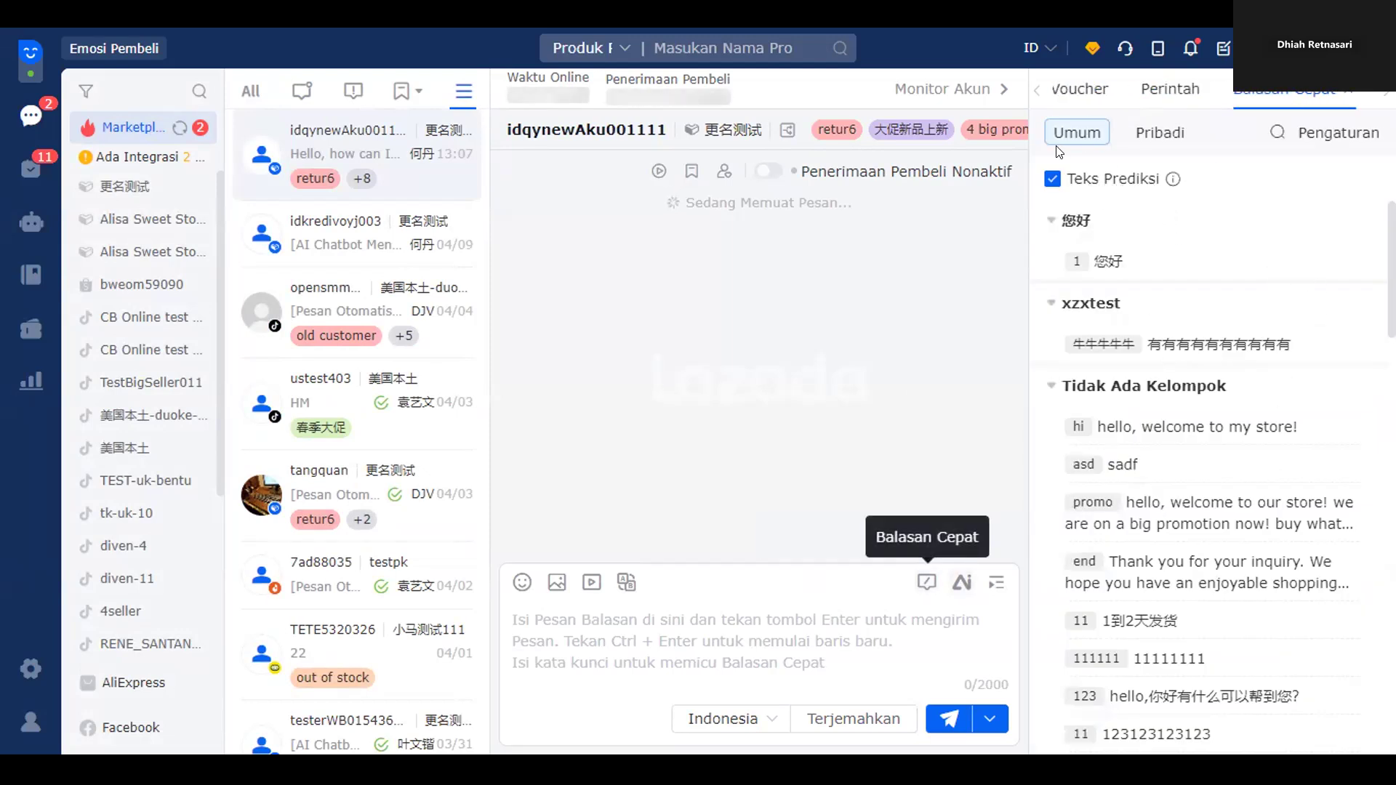
left_click(1031, 91)
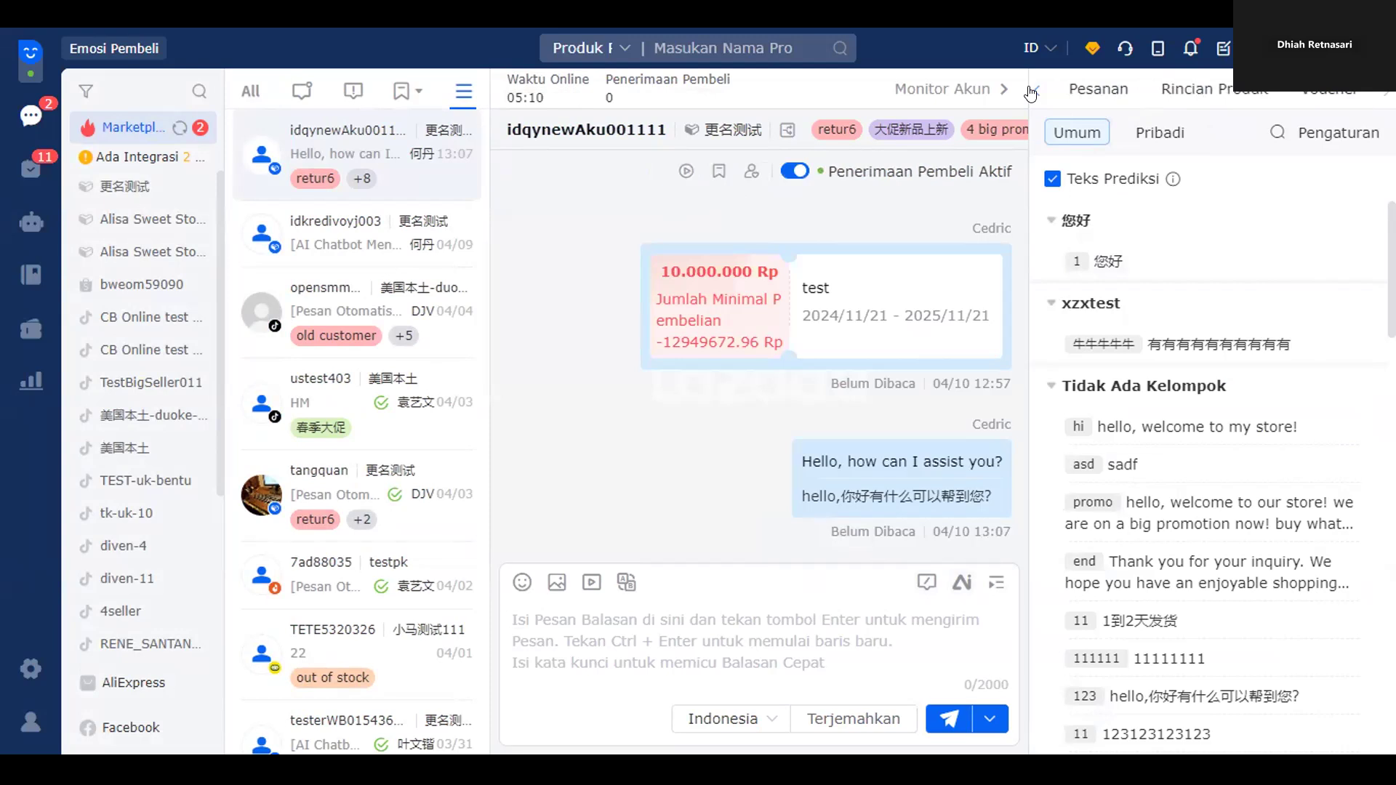
left_click(1085, 93)
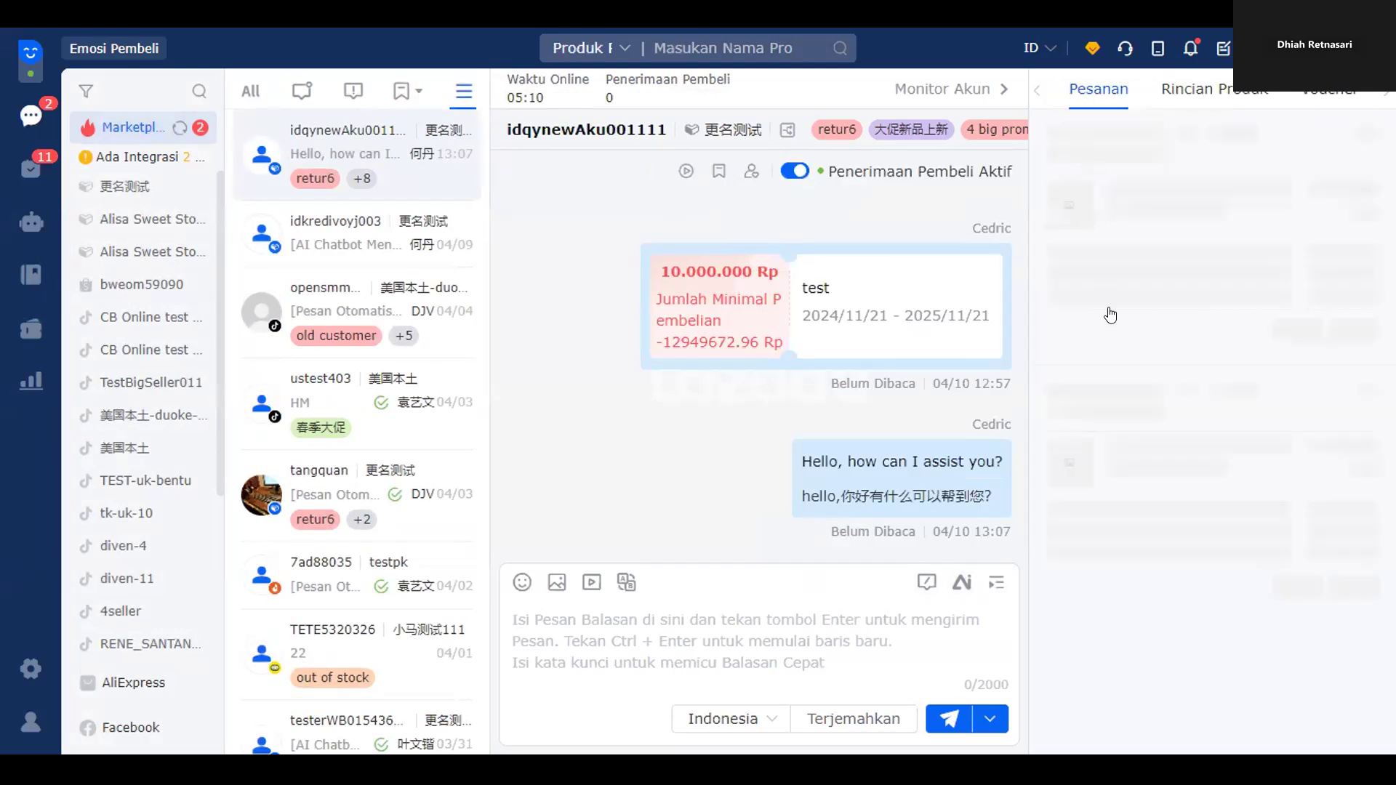
left_click(1218, 98)
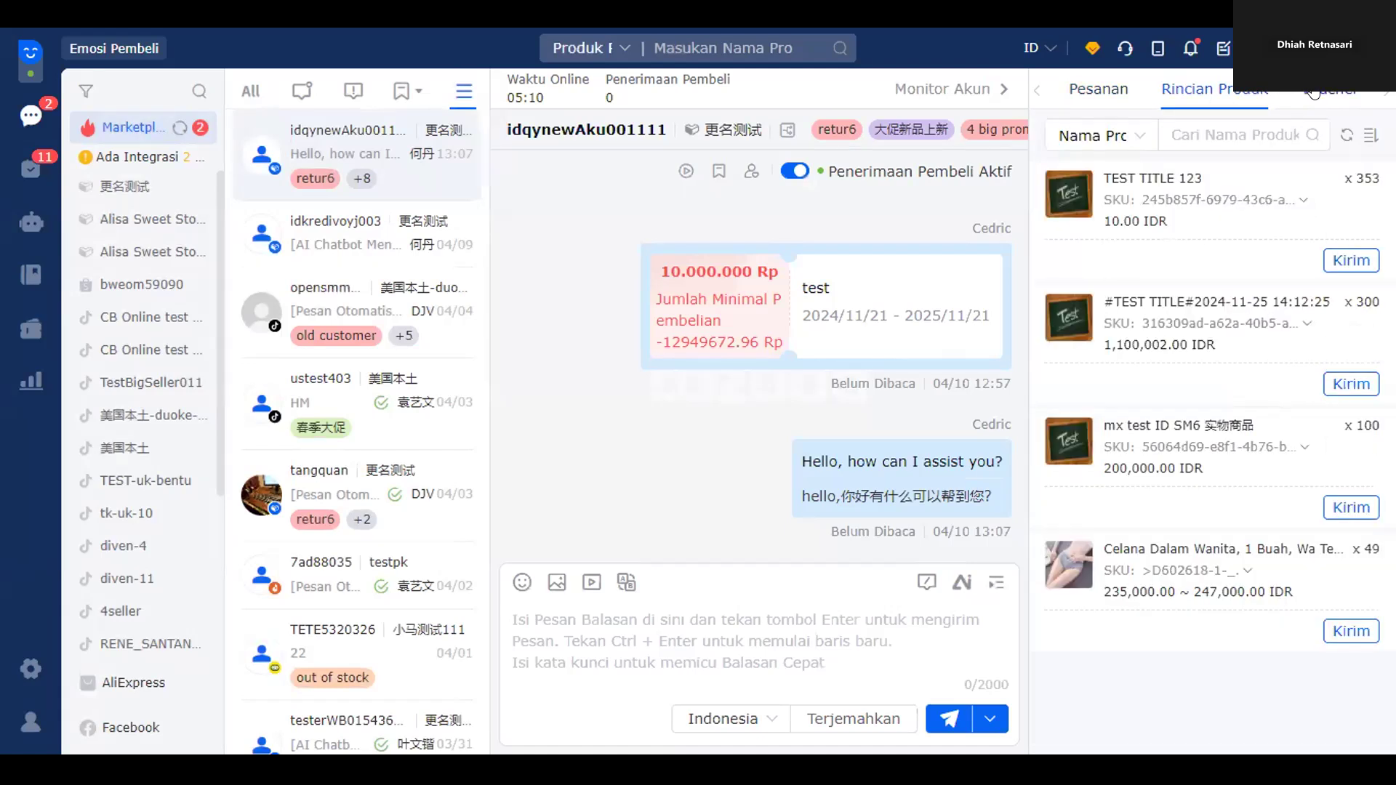
left_click(1307, 93)
left_click(1102, 90)
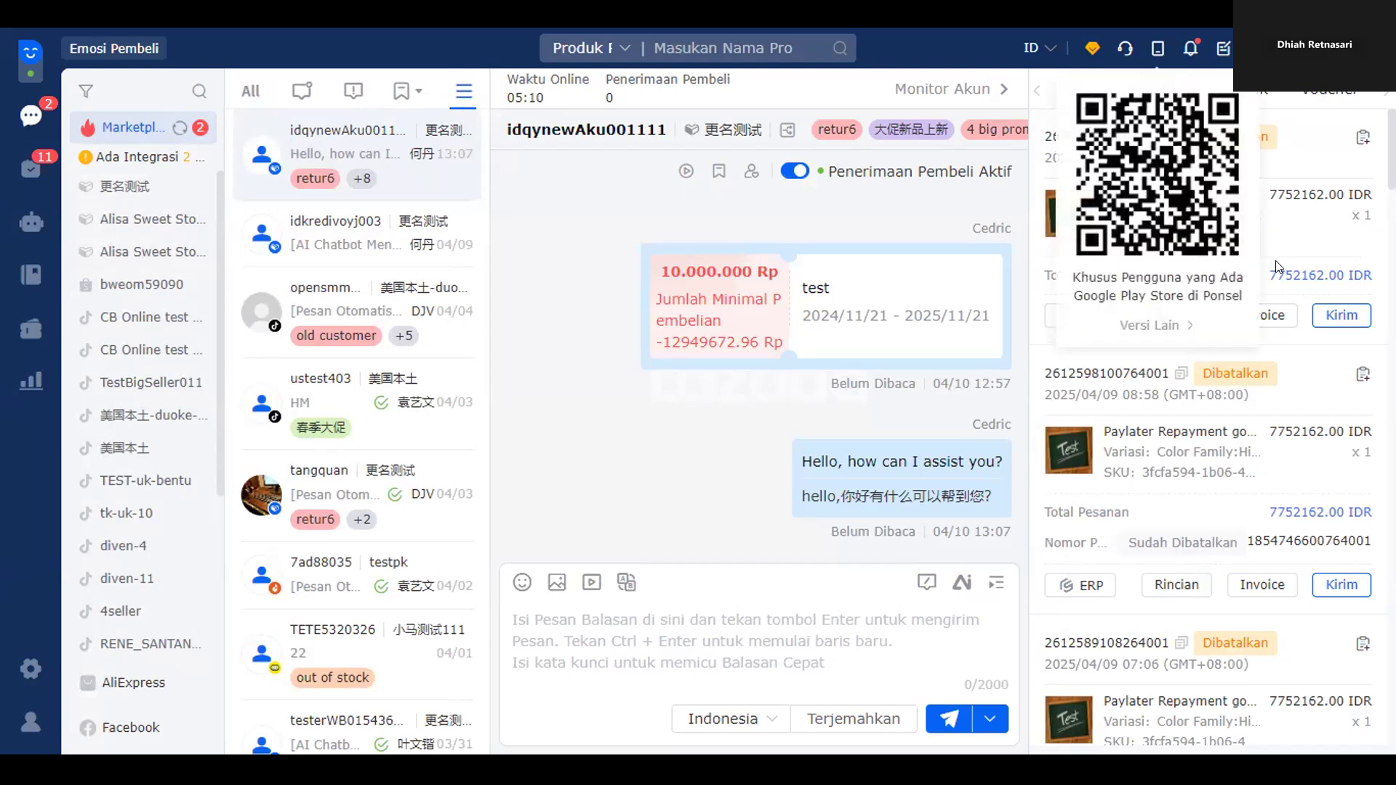
left_click(1176, 317)
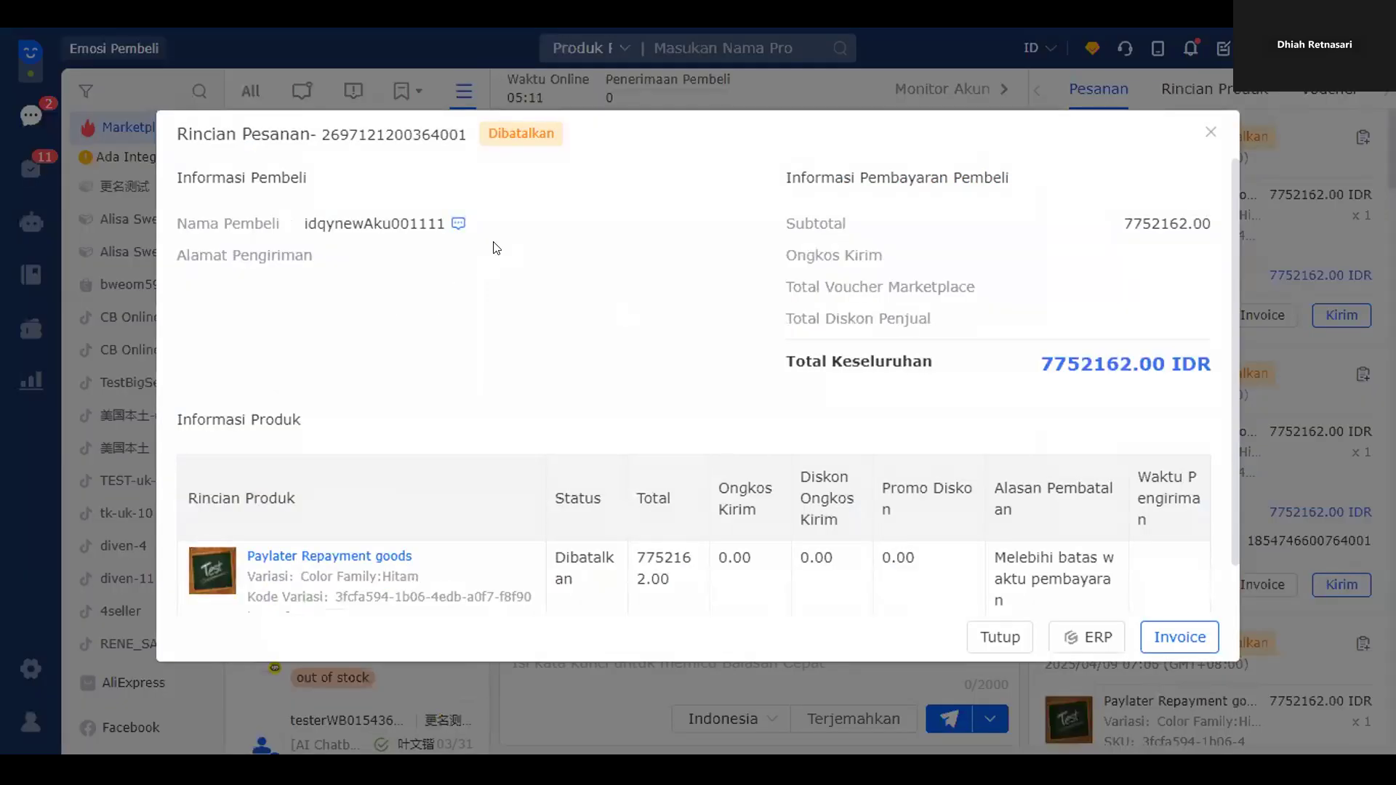
scroll(695, 368, "down", 1)
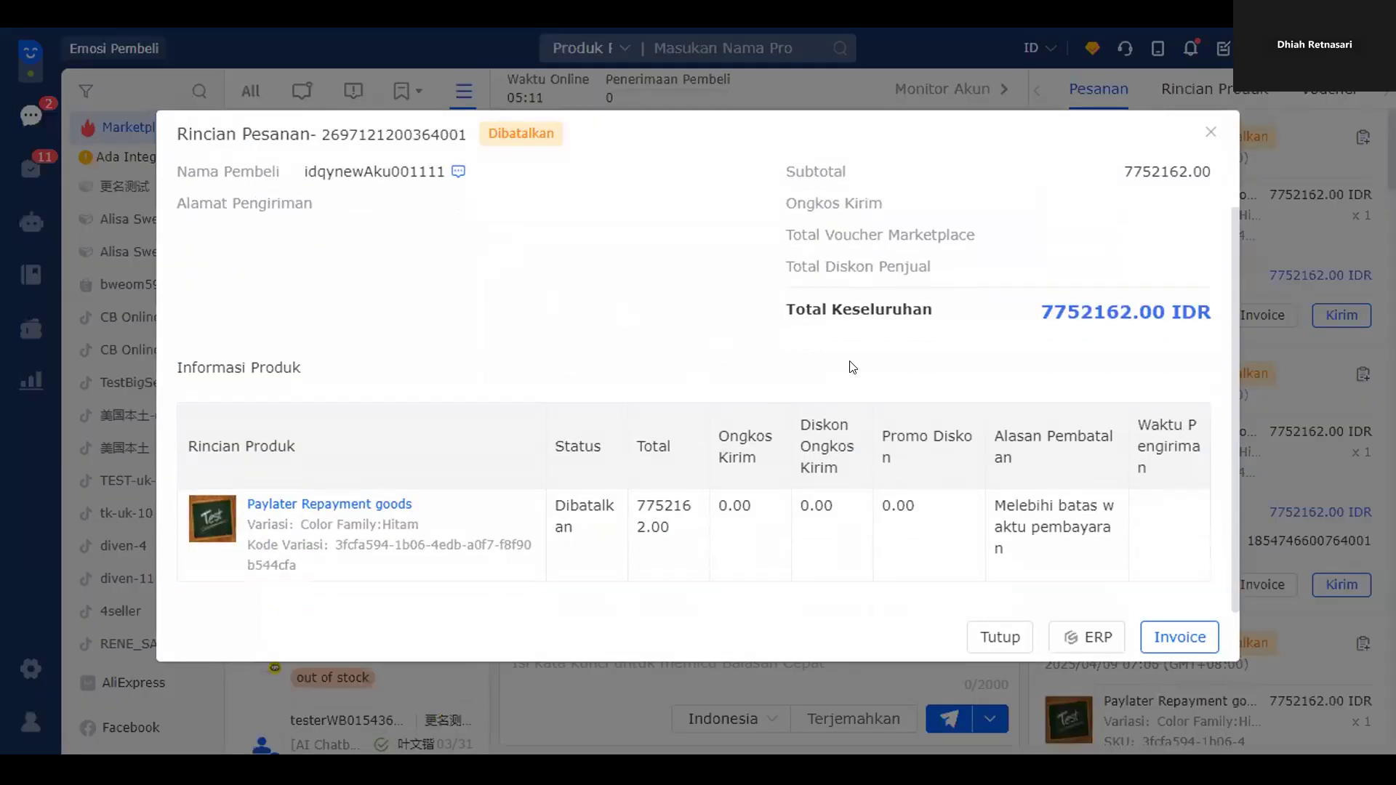
left_click(1208, 133)
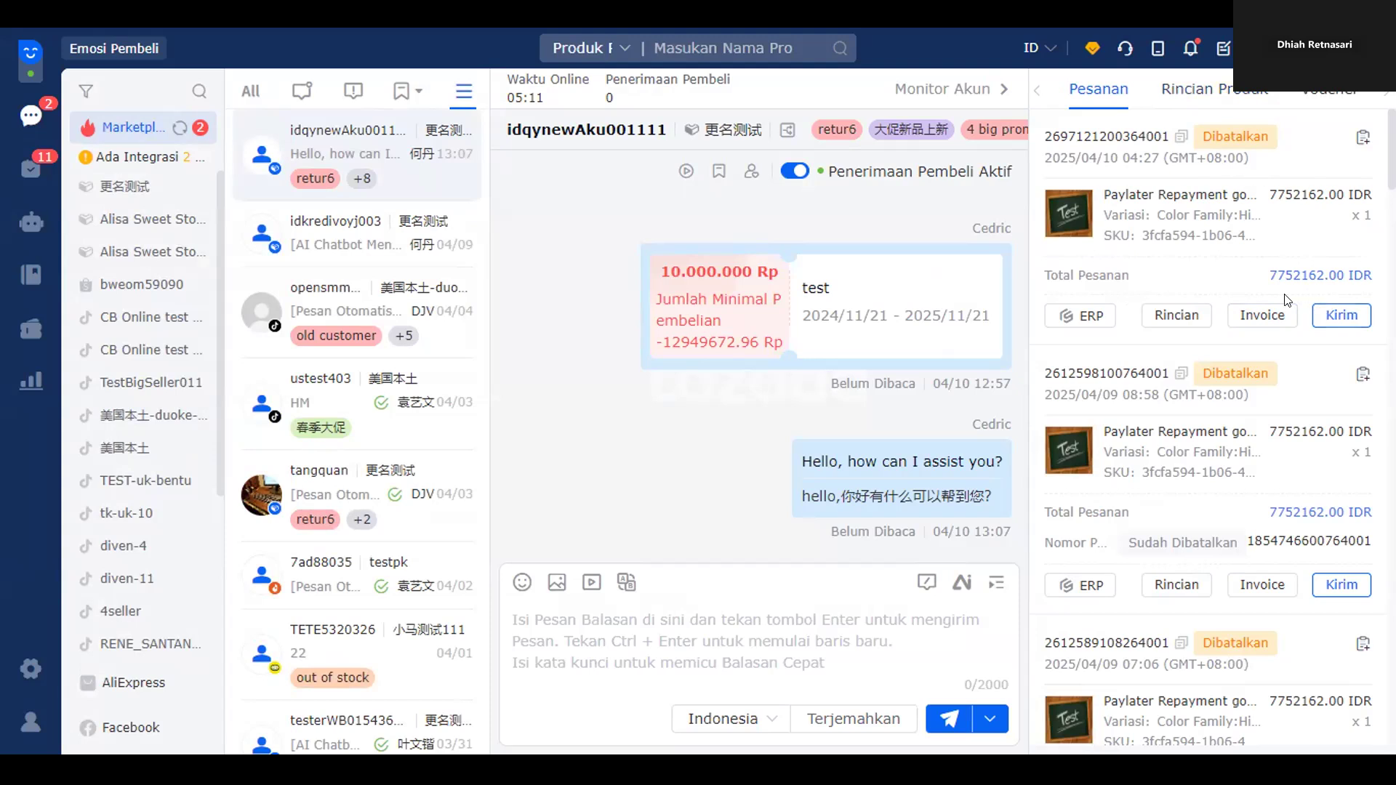
left_click(1193, 91)
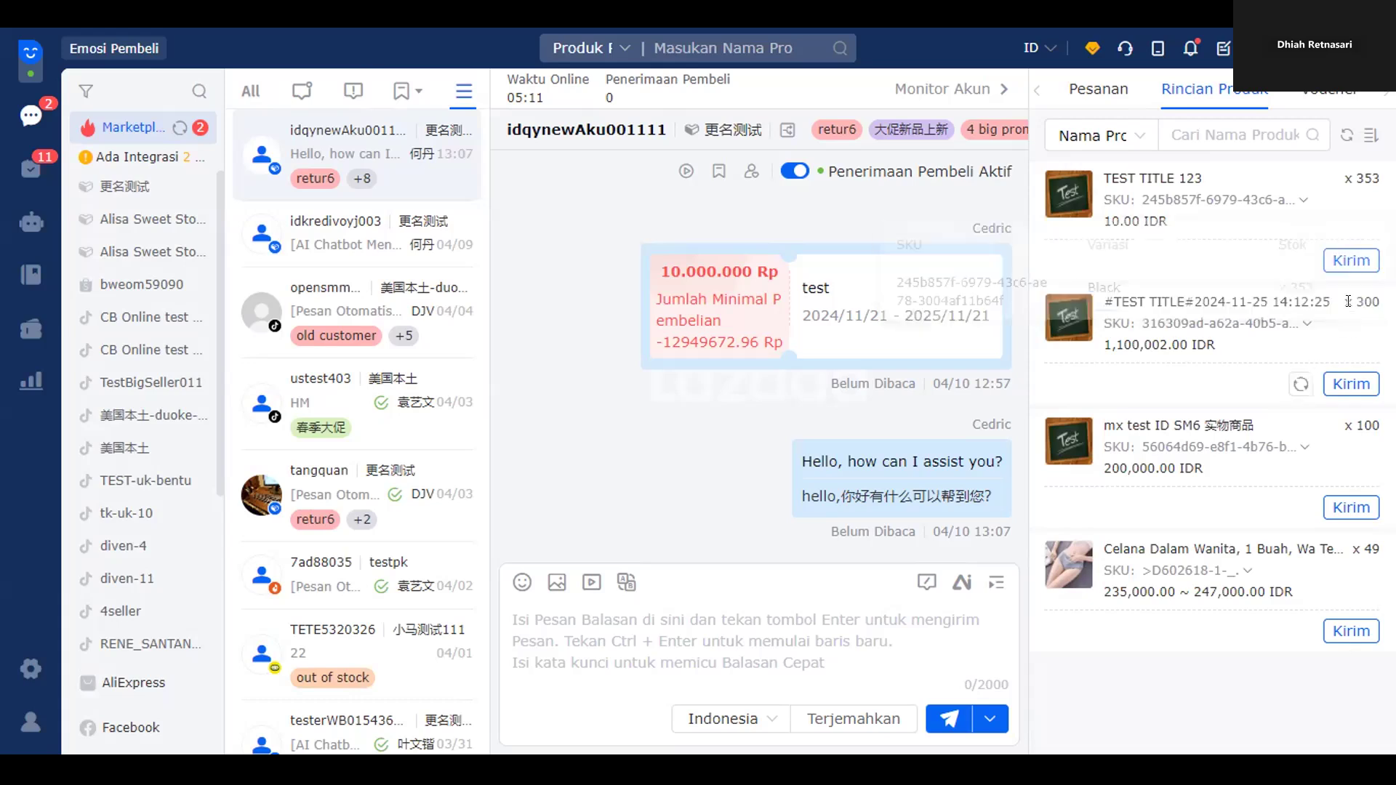
- Switch the right side panel to the Voucher tab to list the ongoing Sedang Berjalan vouchers
mouse_move(1320, 268)
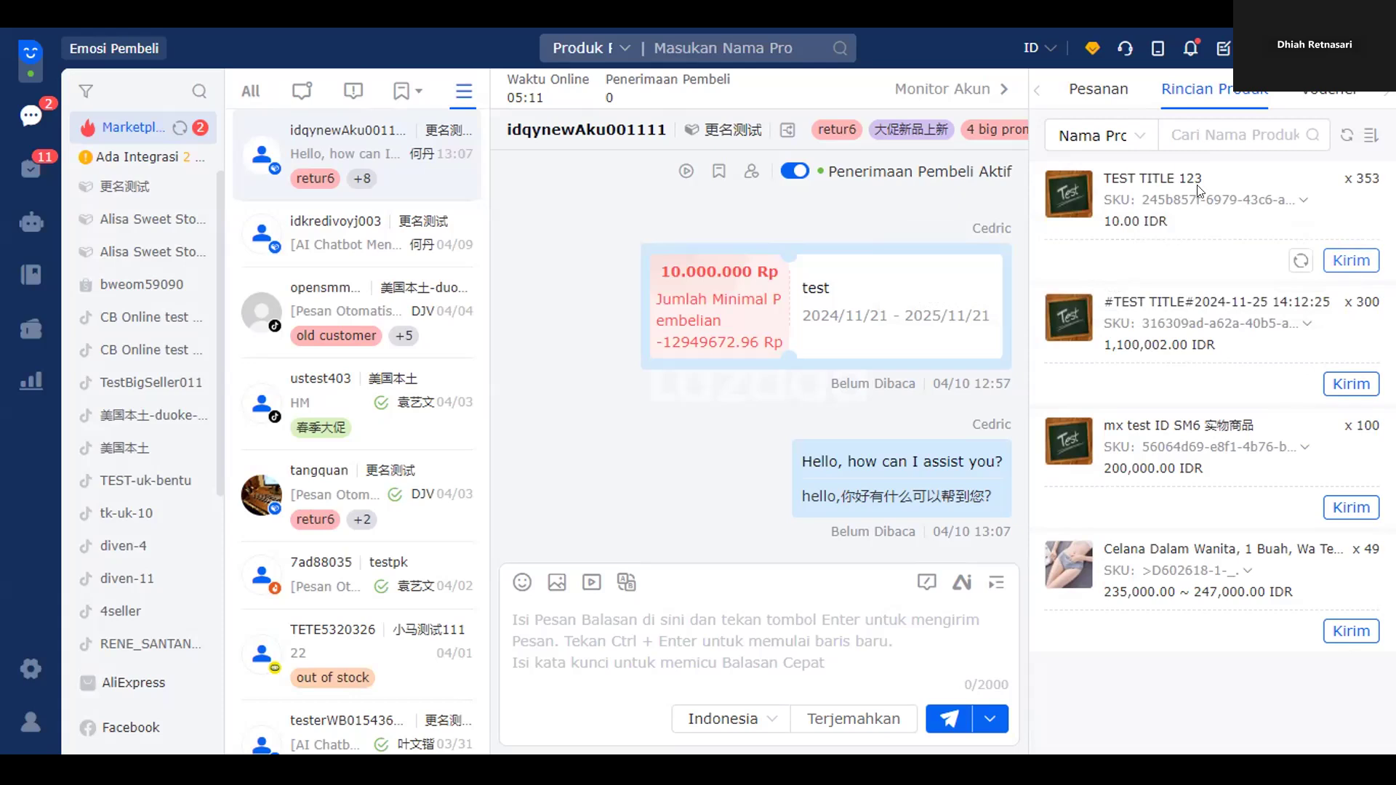
mouse_move(1300, 204)
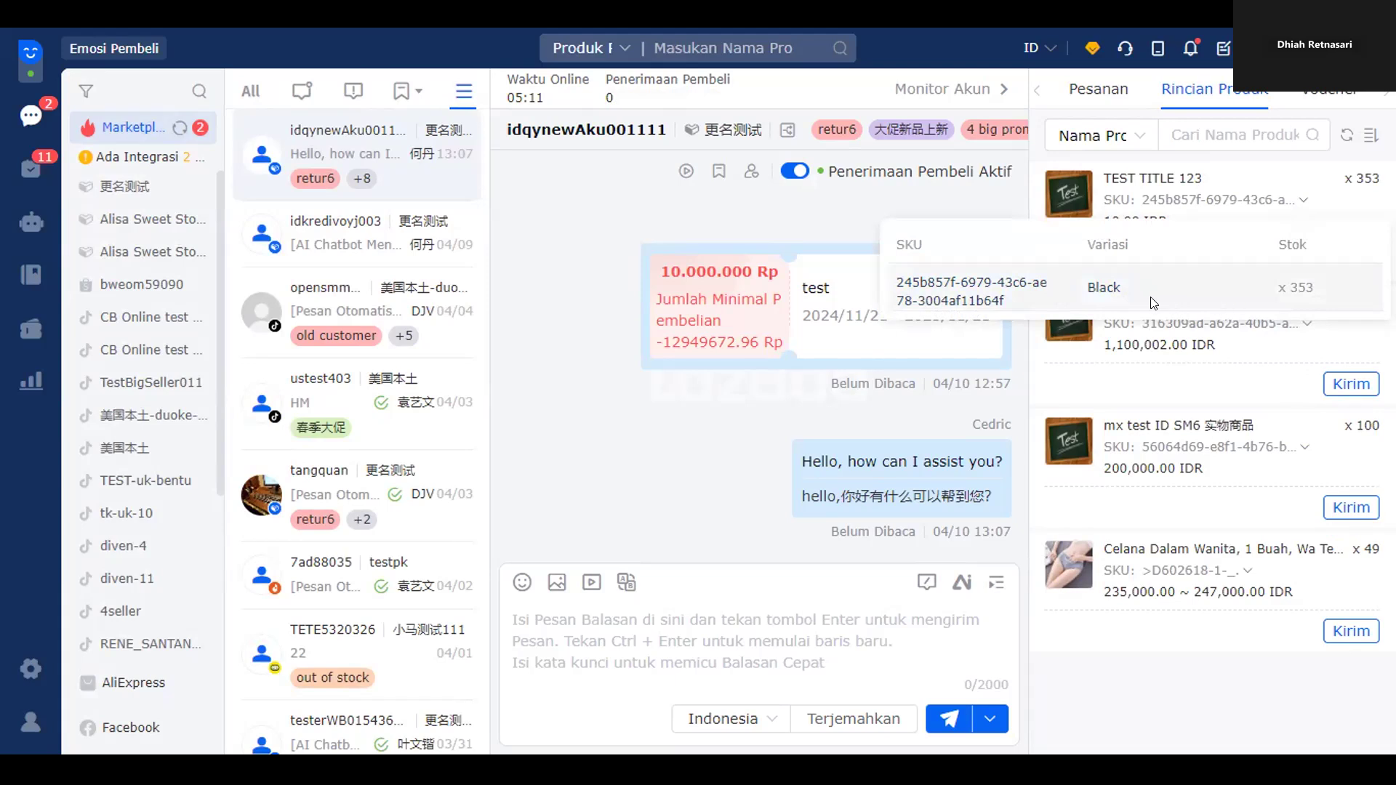
left_click(1281, 134)
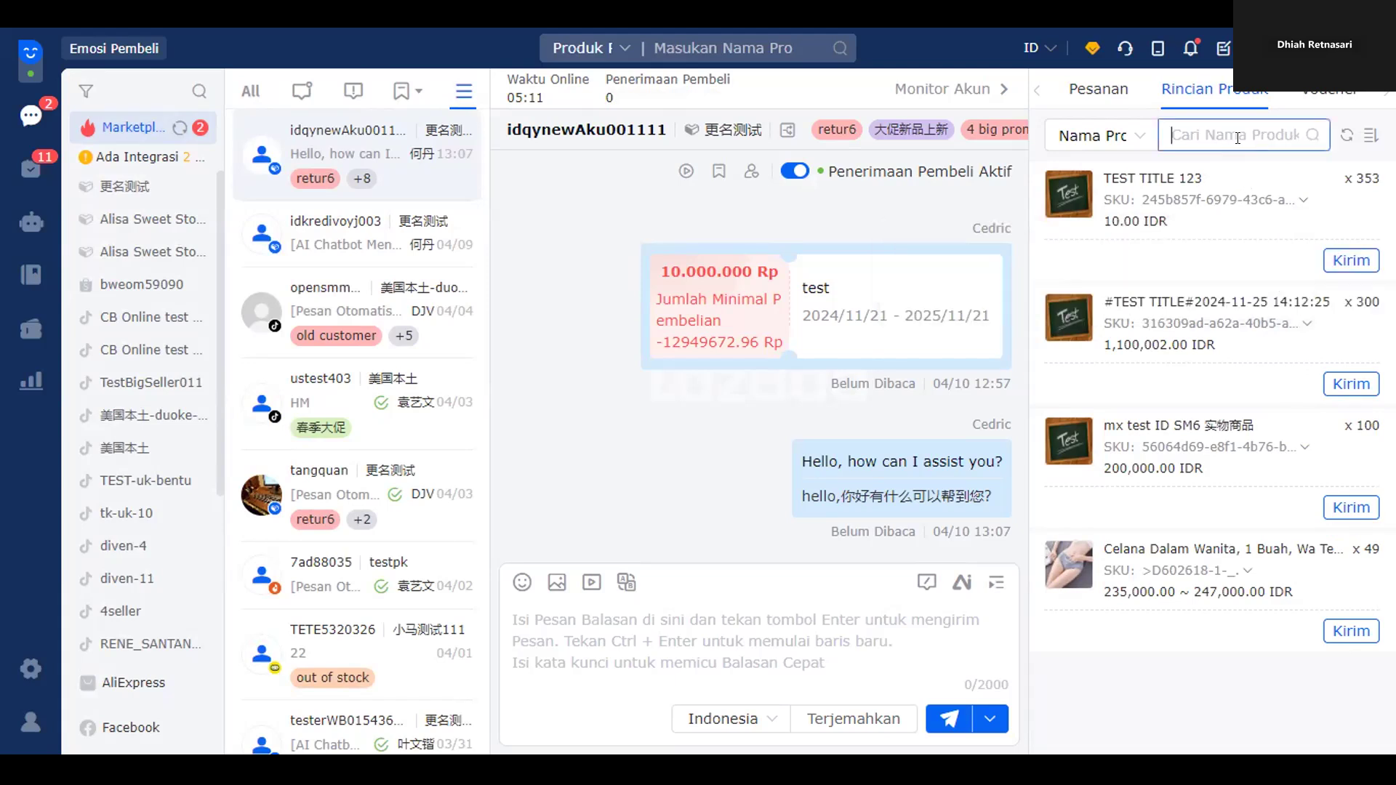
left_click(1300, 105)
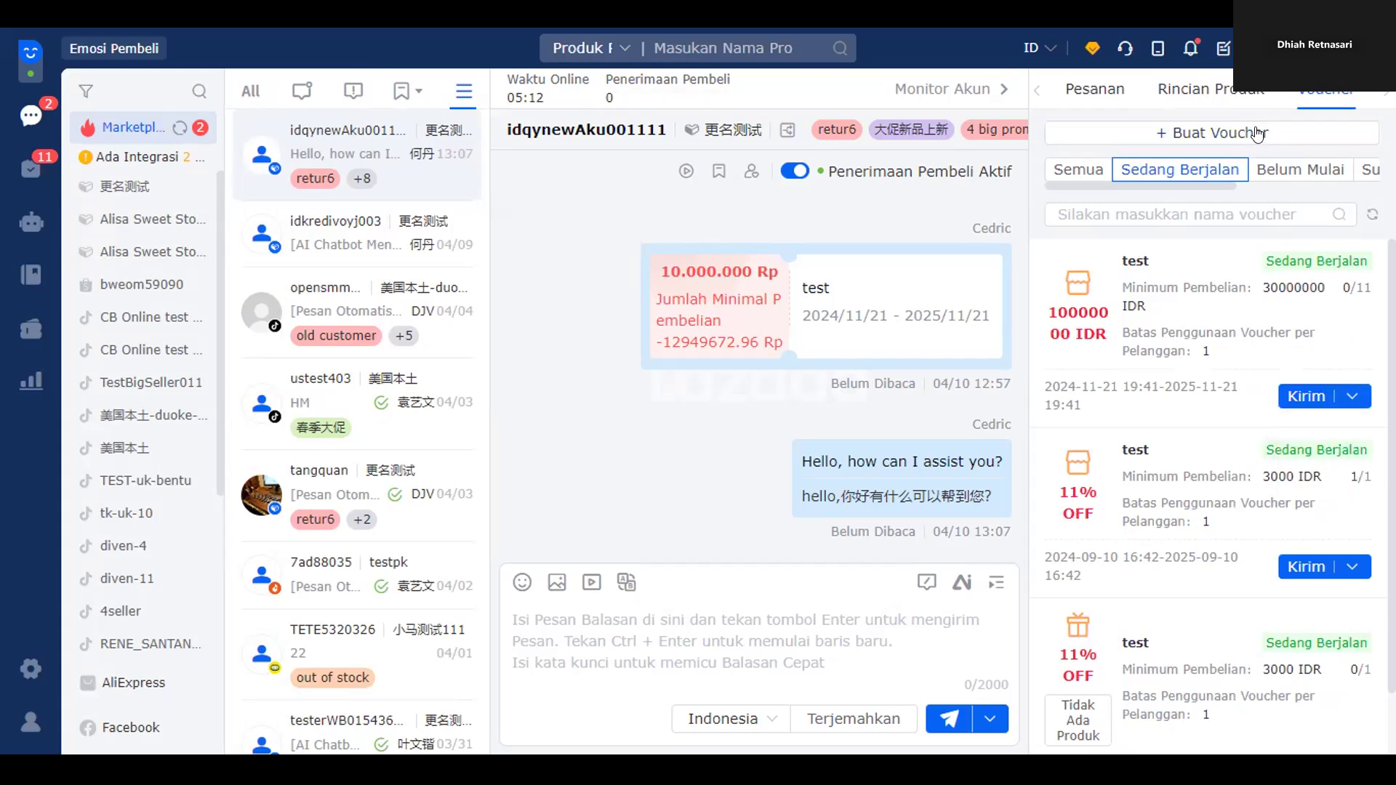
- Scroll the side-panel tabs to the further sections, then back to orders and product details
left_click(1383, 91)
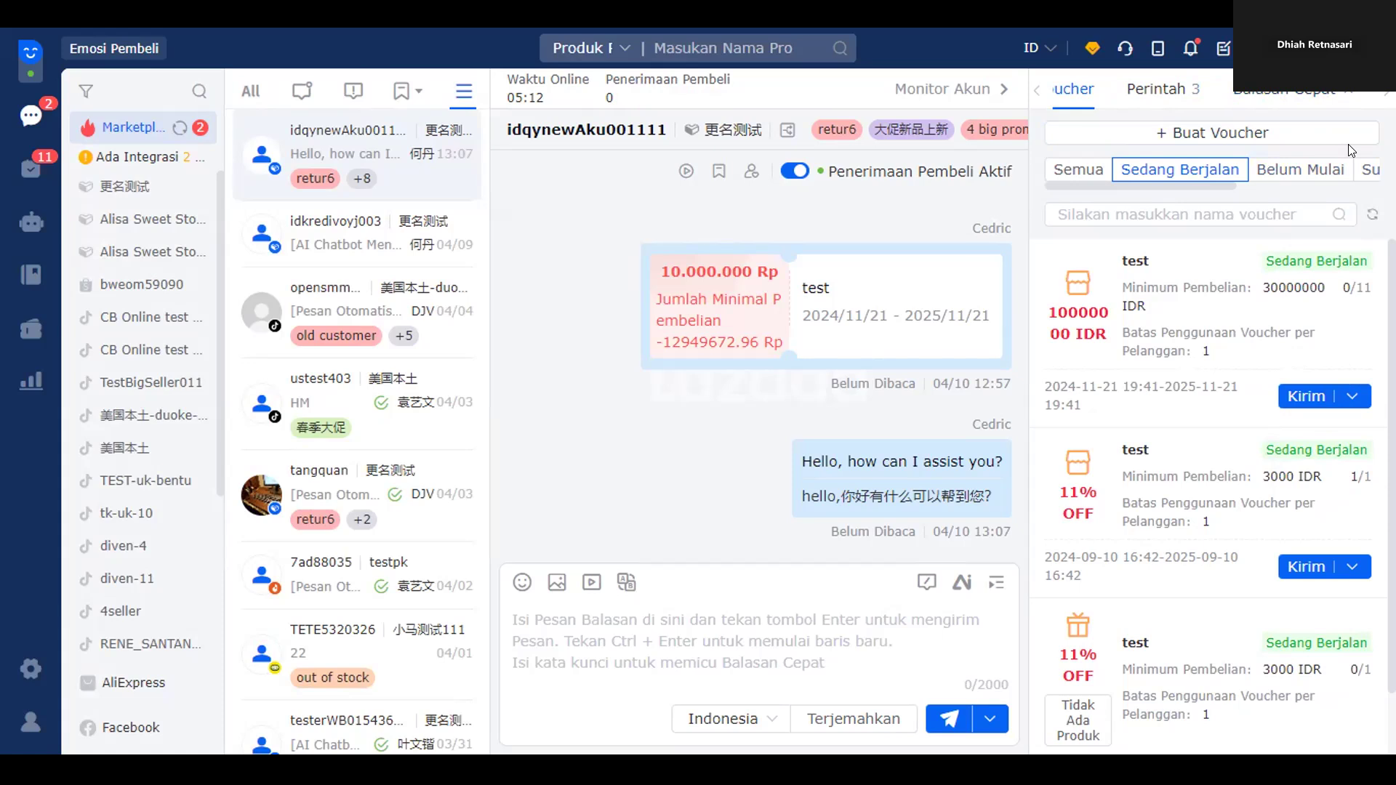
scroll(1254, 444, "down", 1)
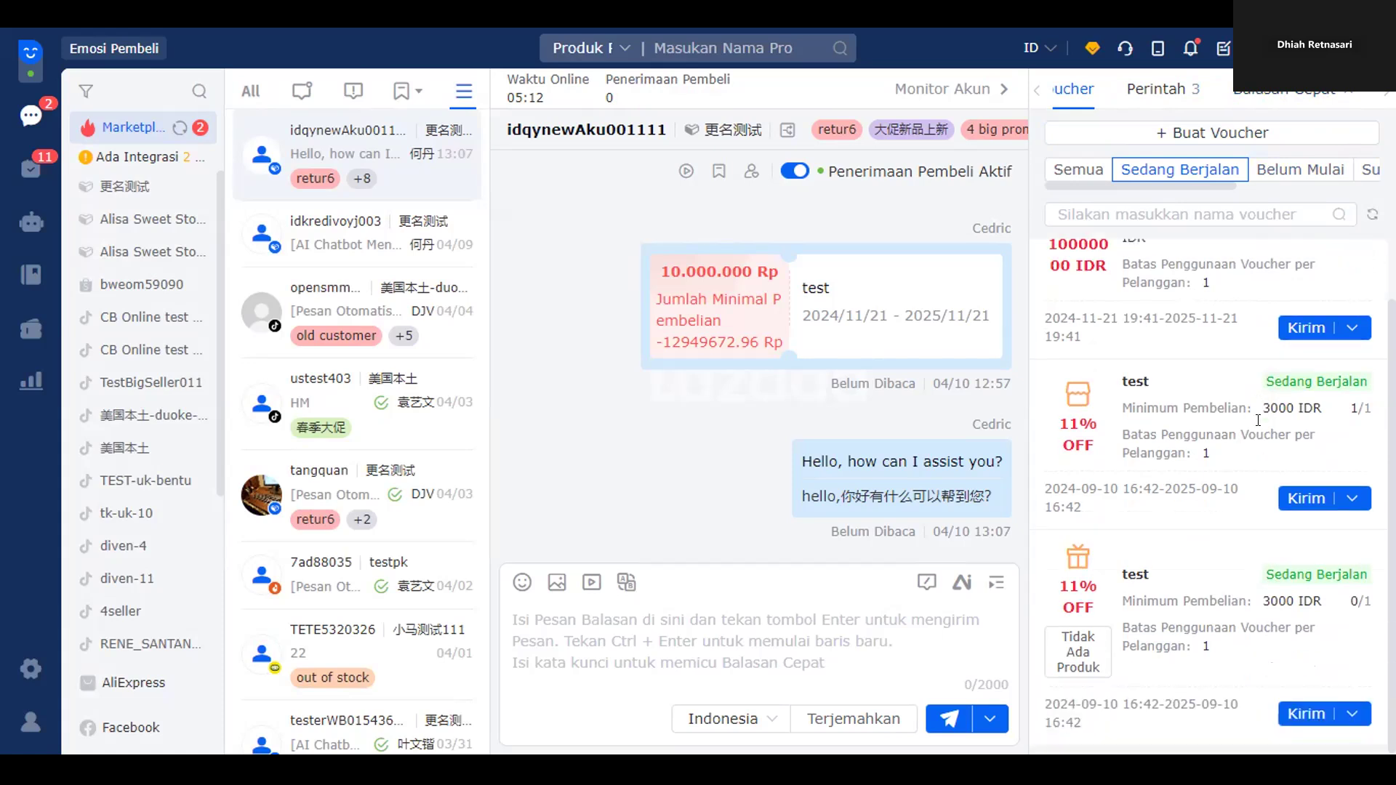
scroll(1254, 430, "up", 1)
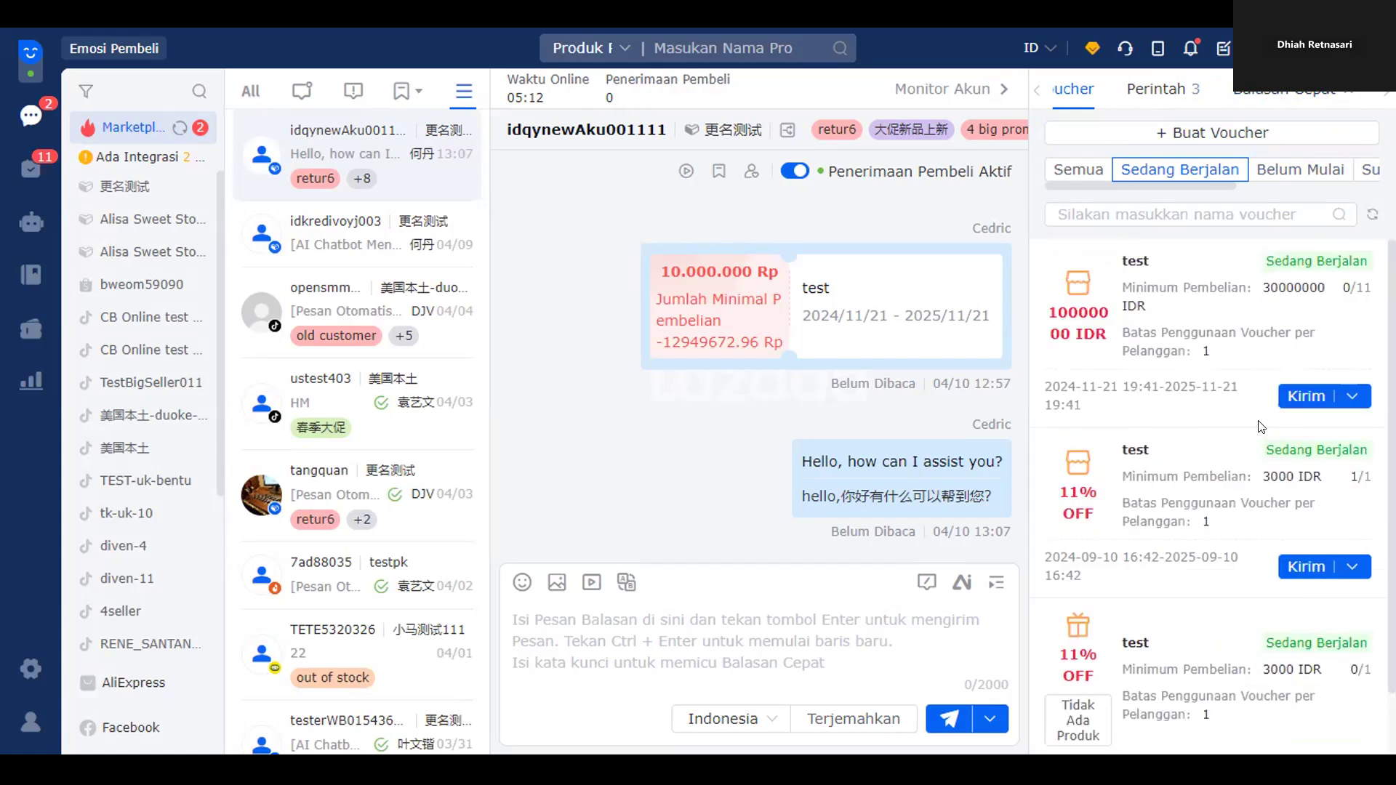
left_click(1037, 90)
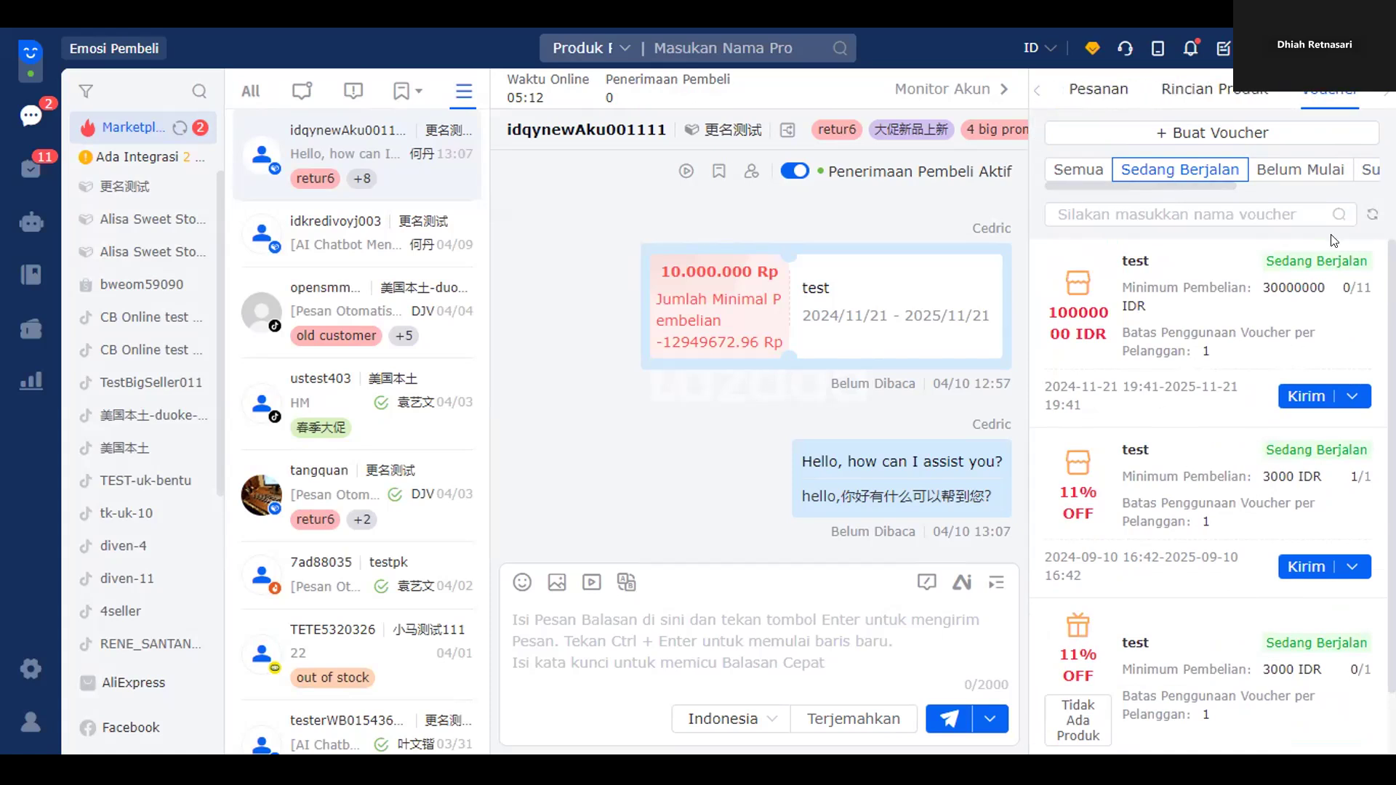
- View the buyer's work orders under Perintah, then switch back to the Pesanan orders tab
left_click(1384, 93)
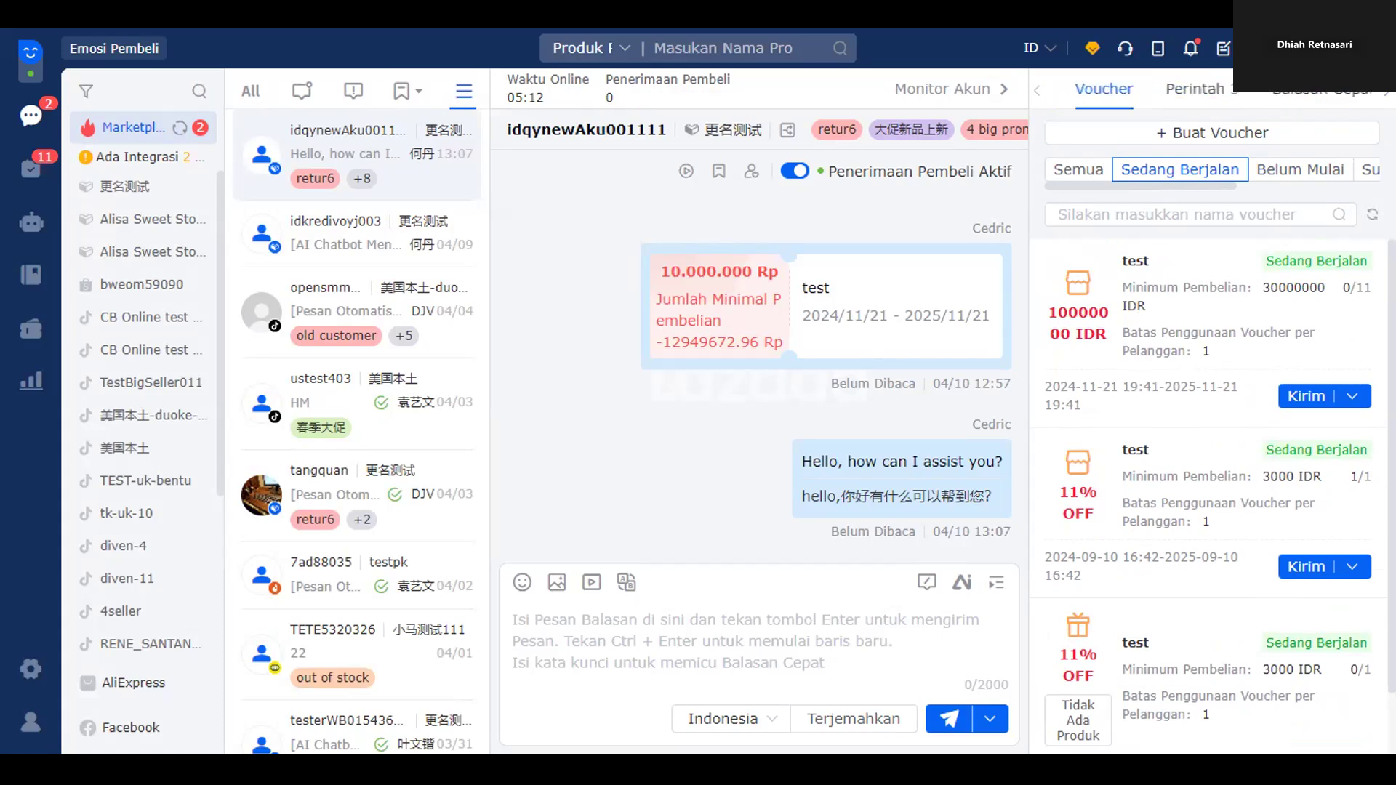
left_click(1139, 109)
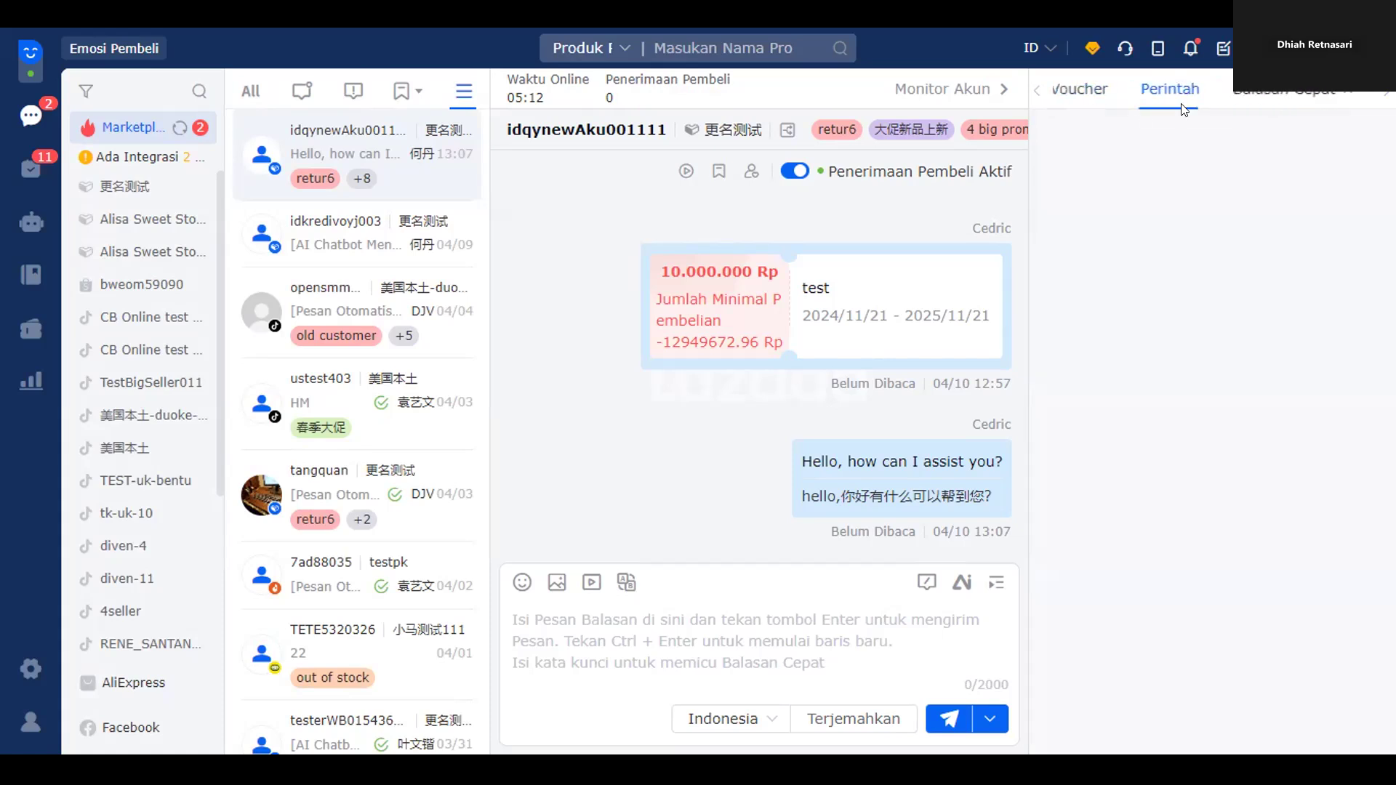
left_click(1037, 93)
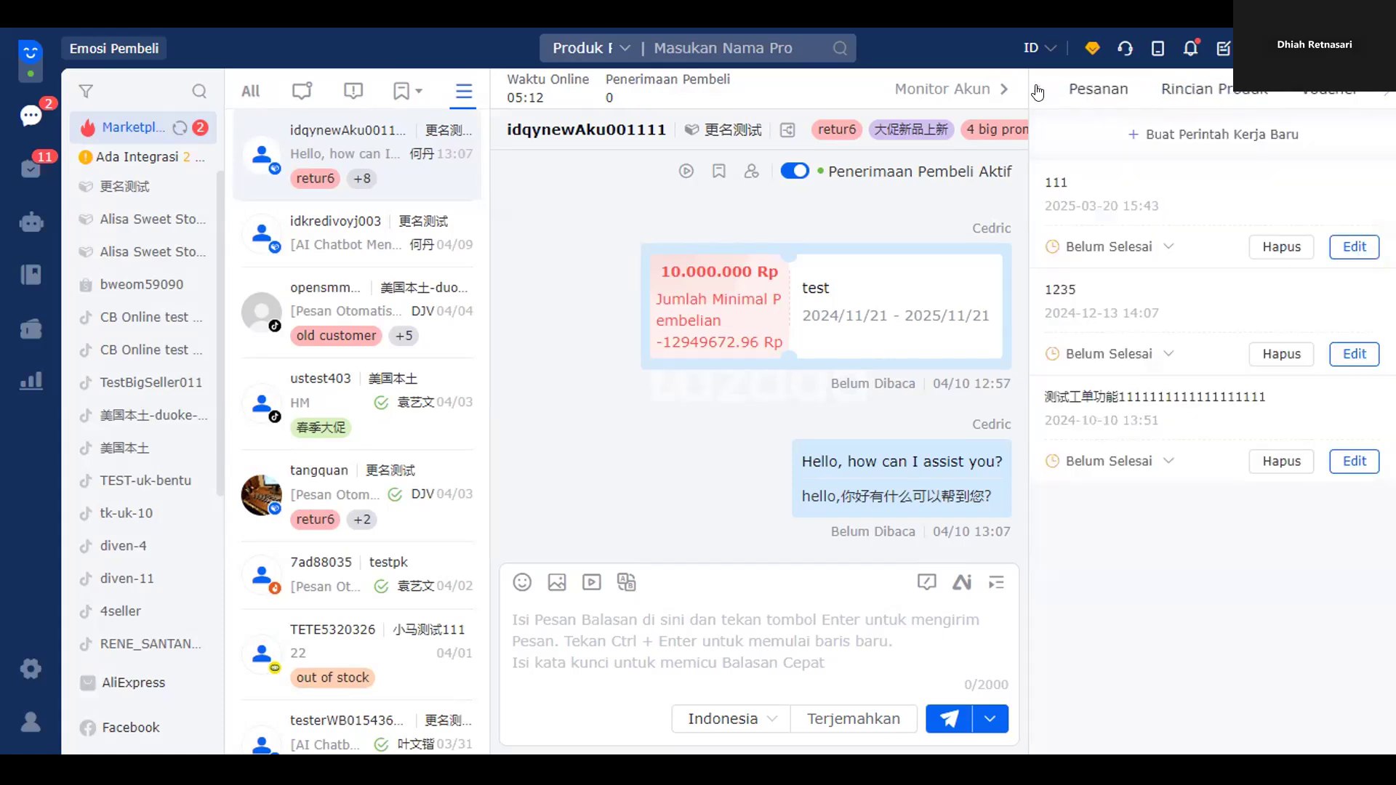
left_click(1096, 93)
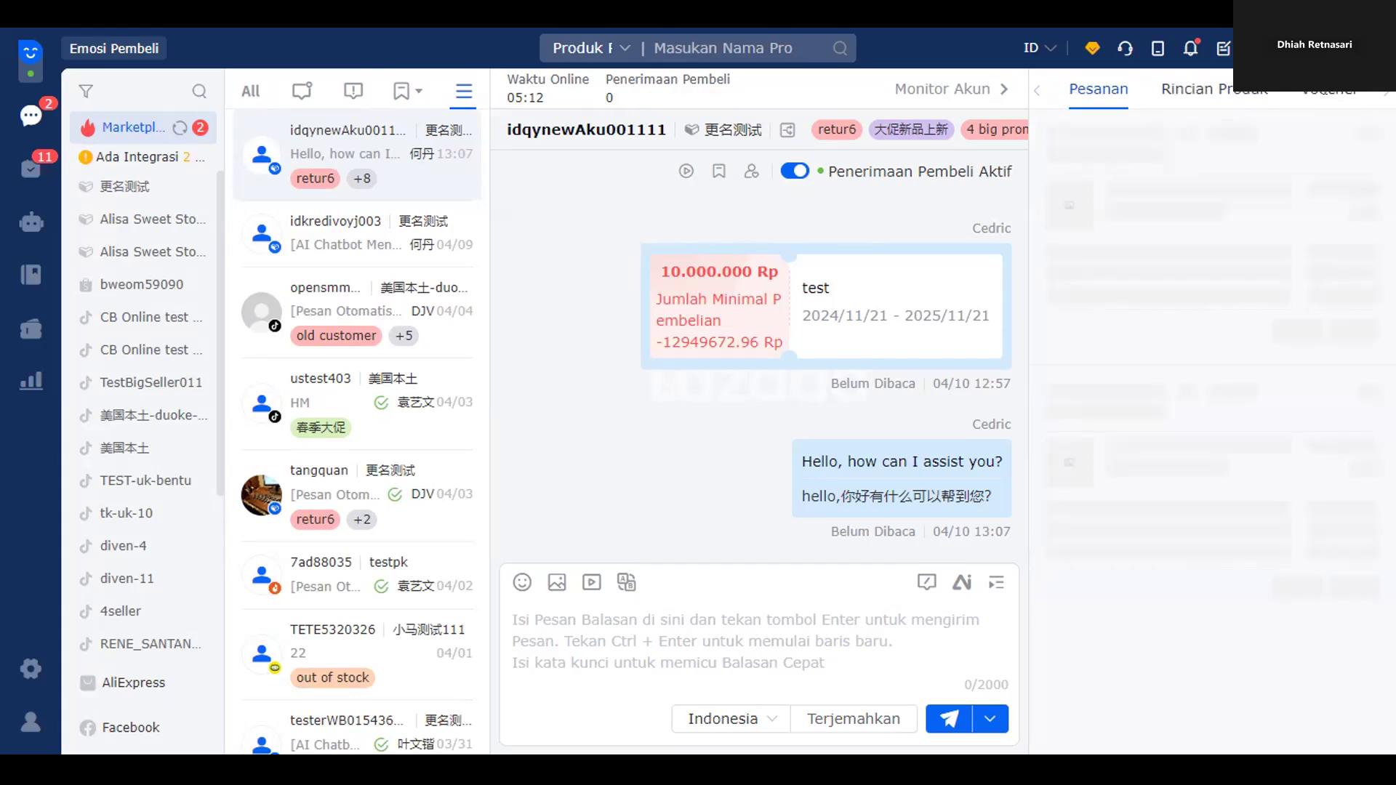
- Start a global search across all chats, check the search types, and begin typing the query
left_click(787, 45)
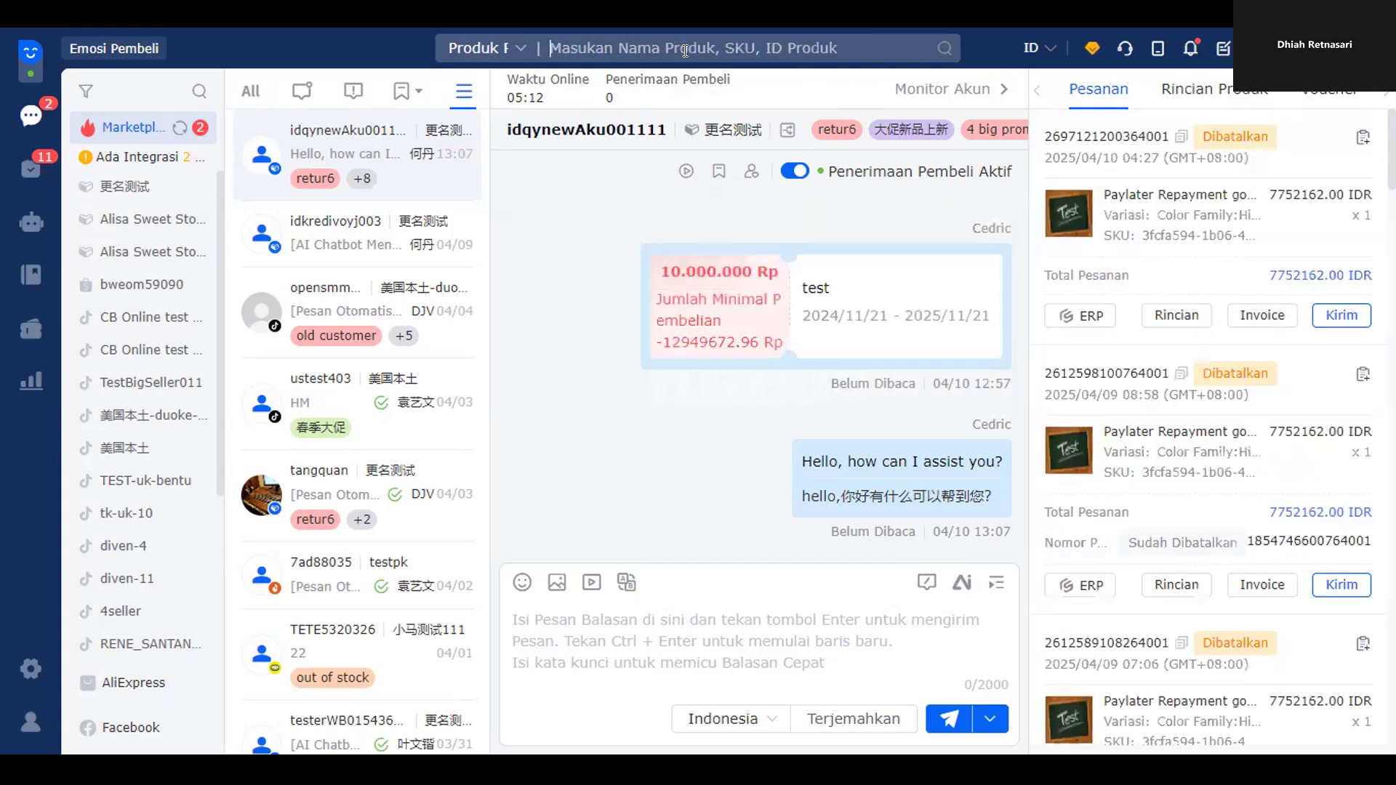
left_click(476, 48)
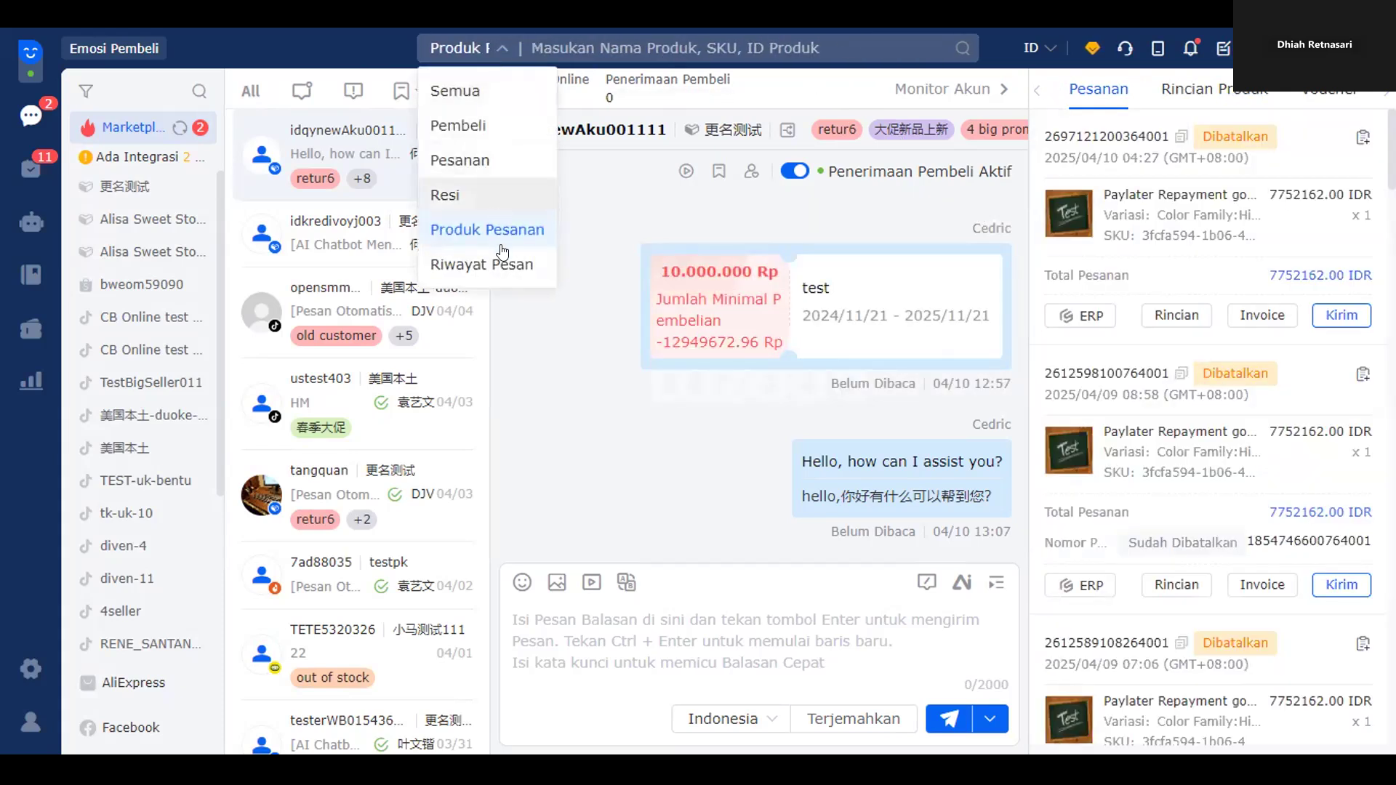
left_click(635, 45)
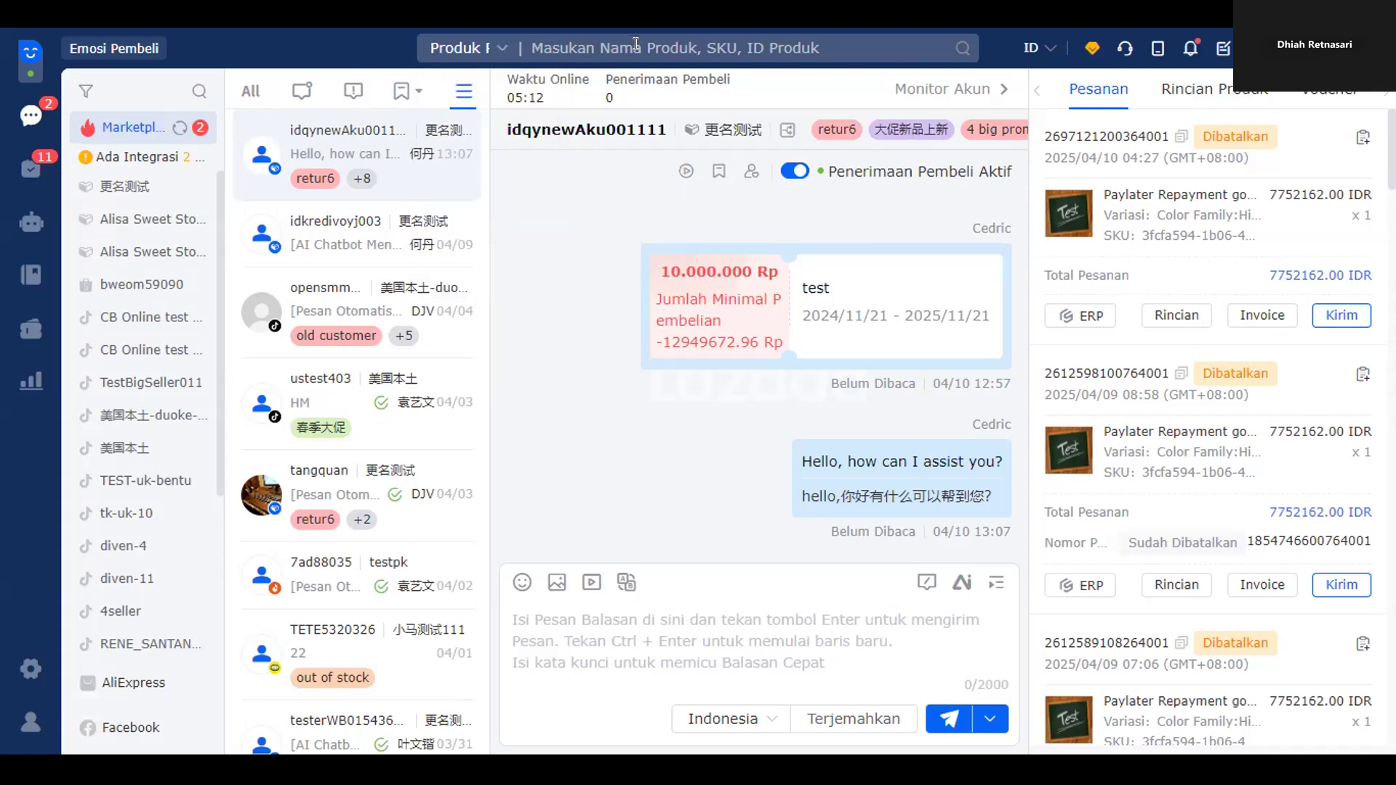
type("hello")
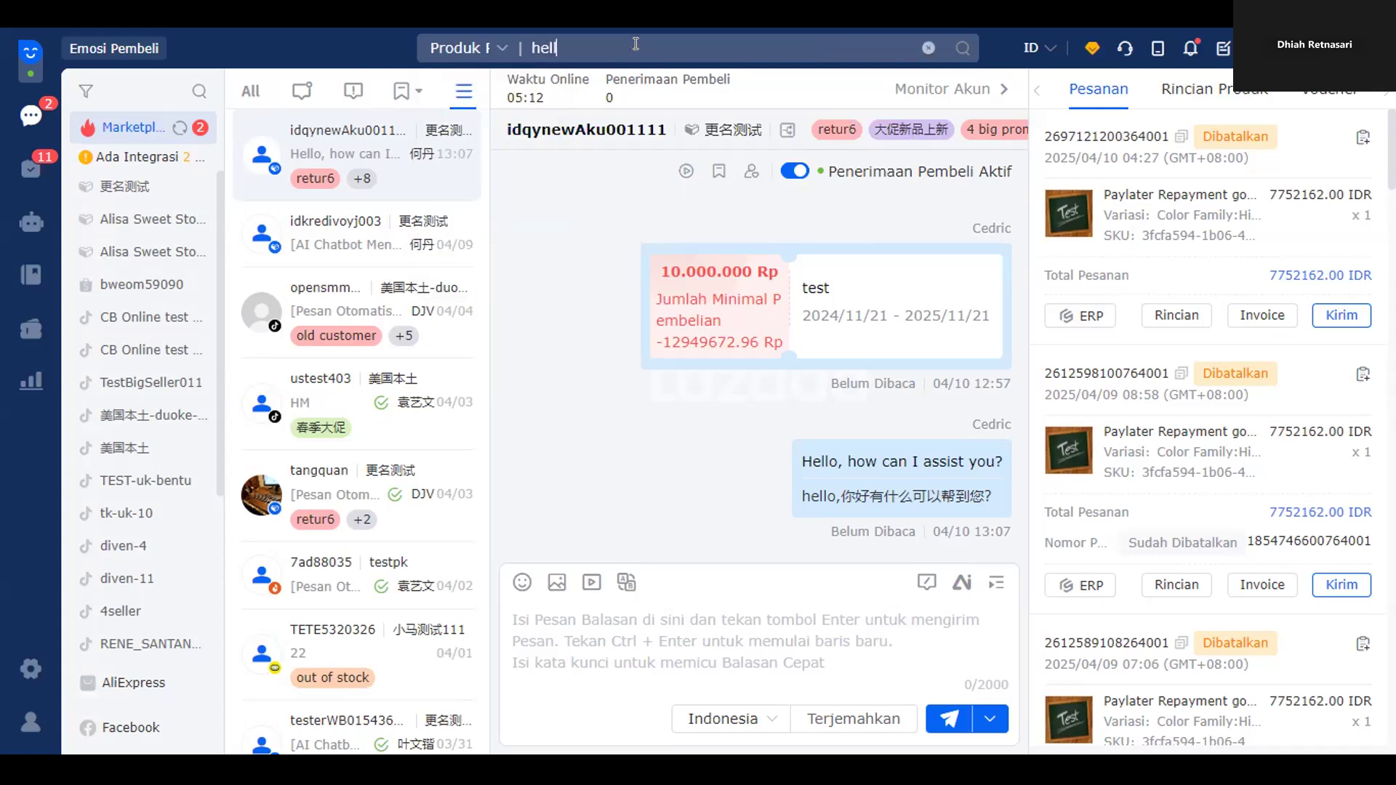
- Scope the search to Riwayat Pesan (message history) for the hello query
left_click(471, 48)
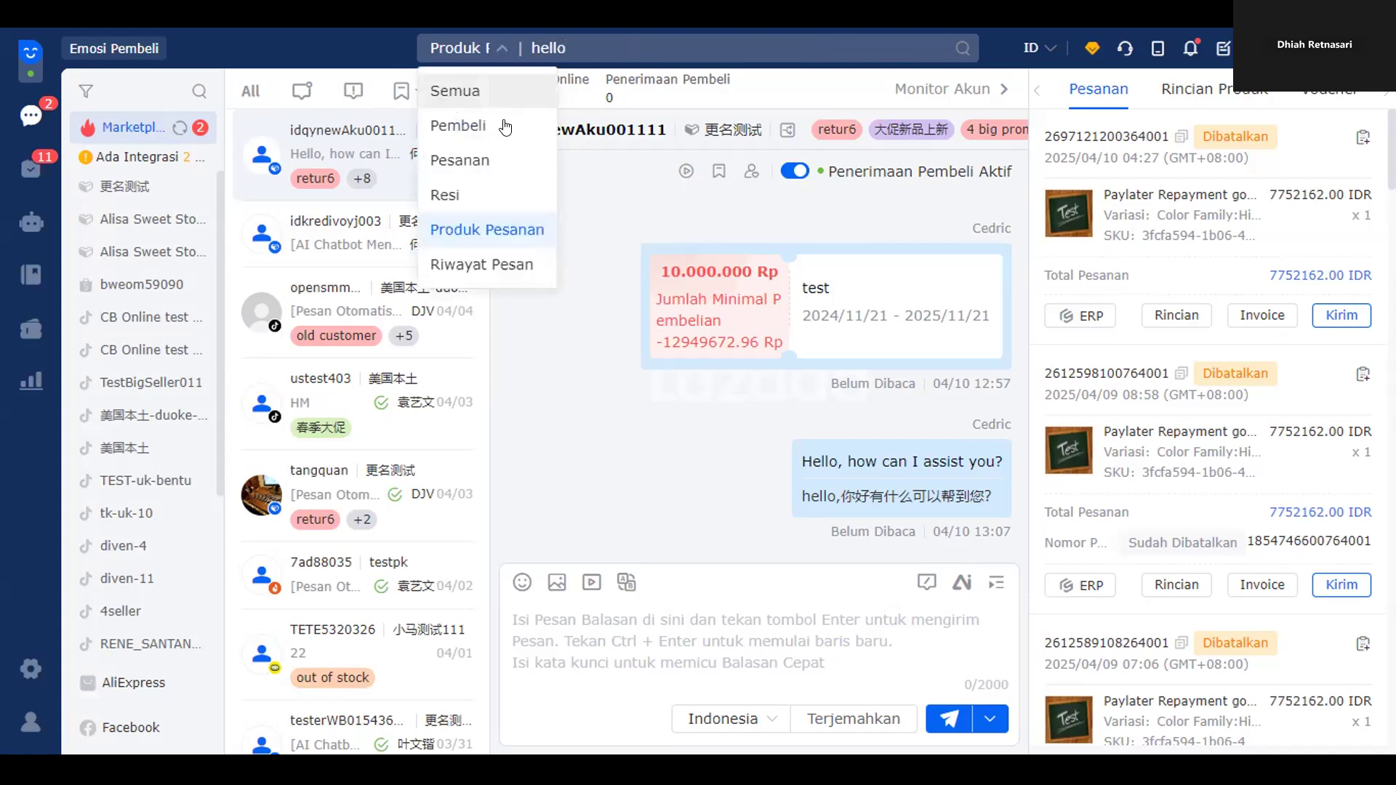
left_click(529, 267)
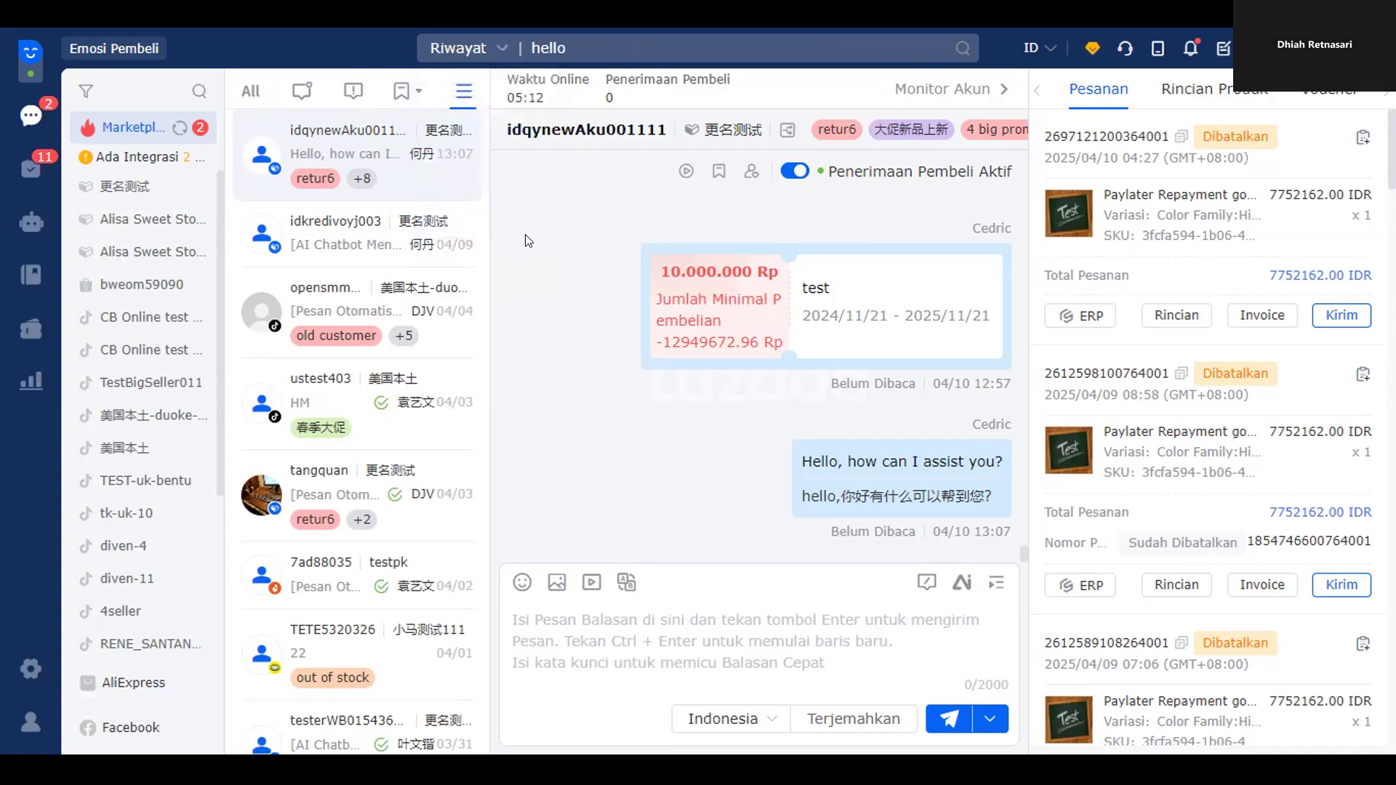
left_click(468, 49)
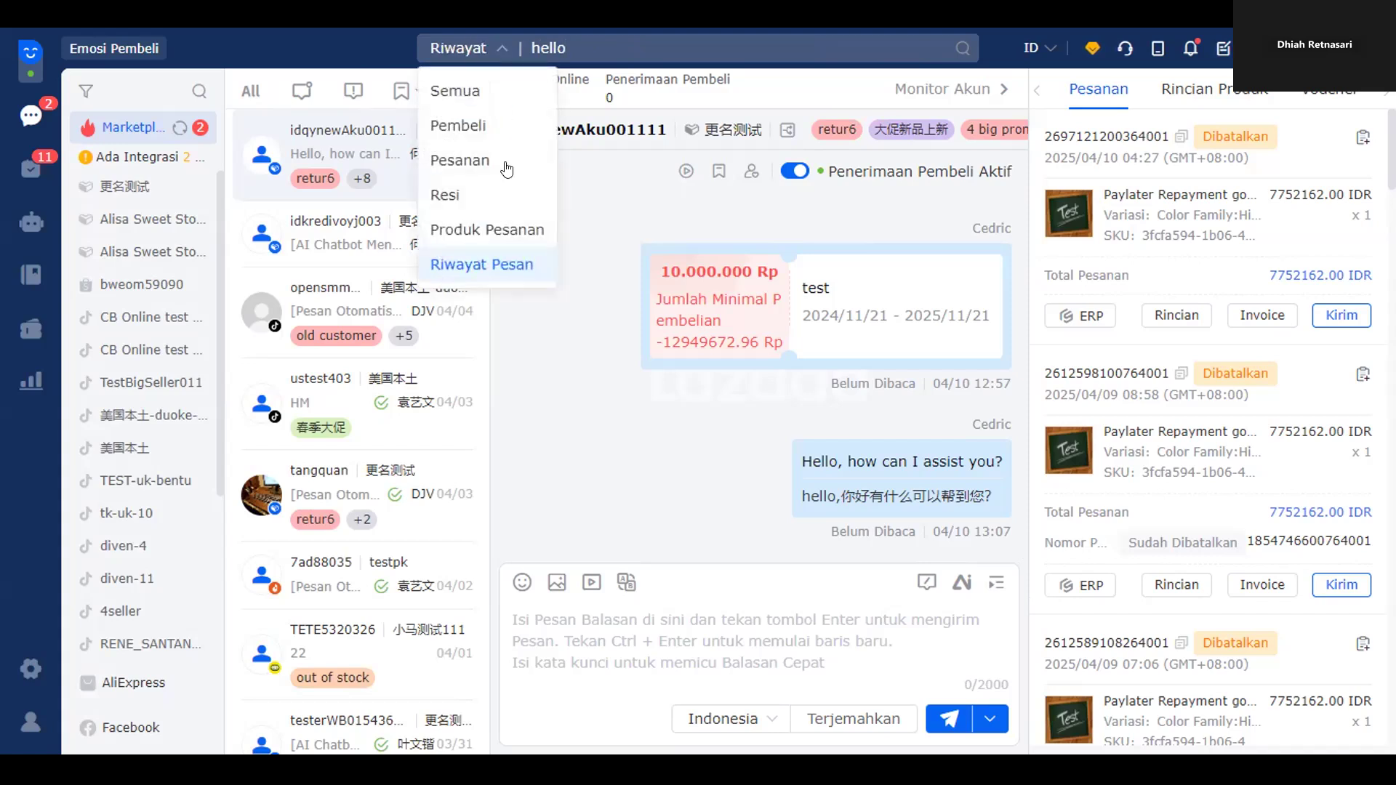
left_click(681, 49)
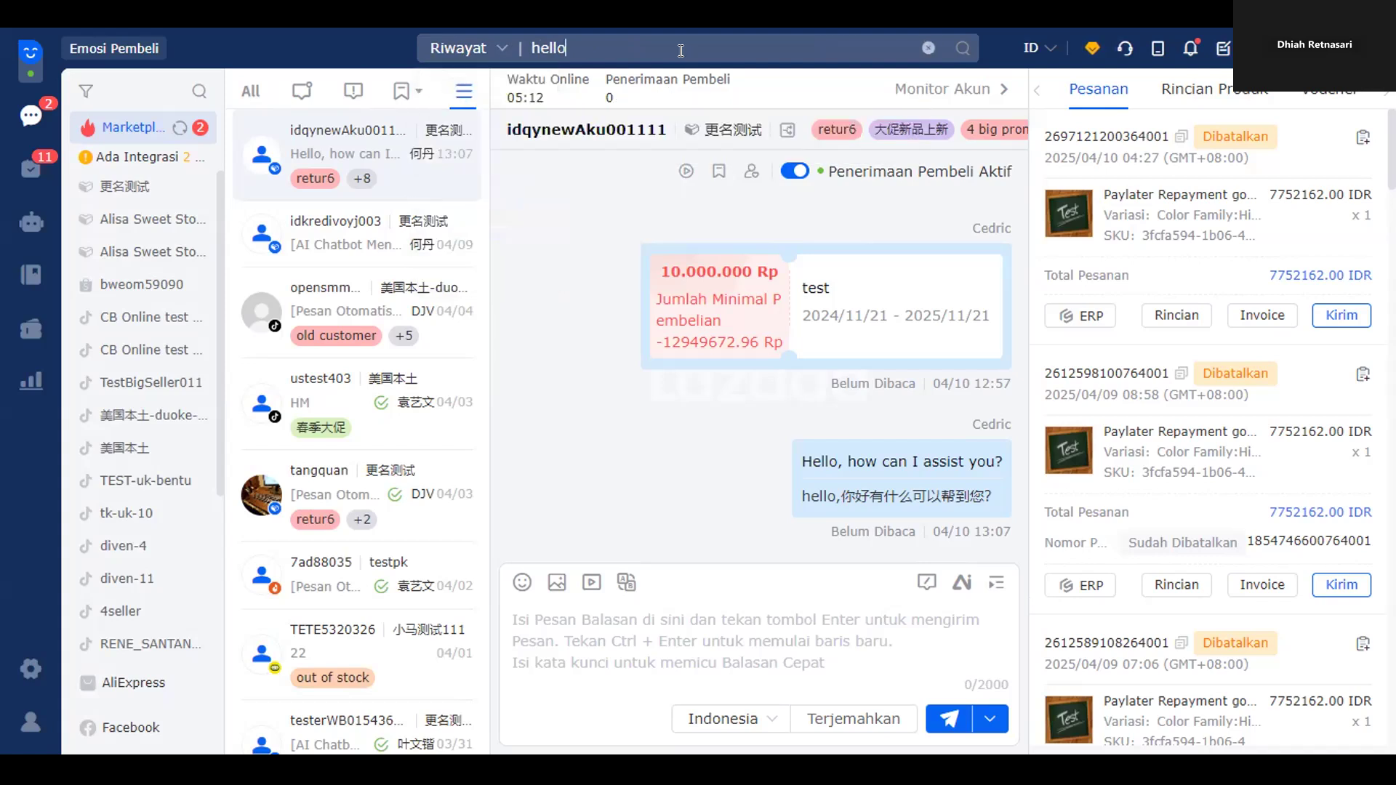
left_click(486, 51)
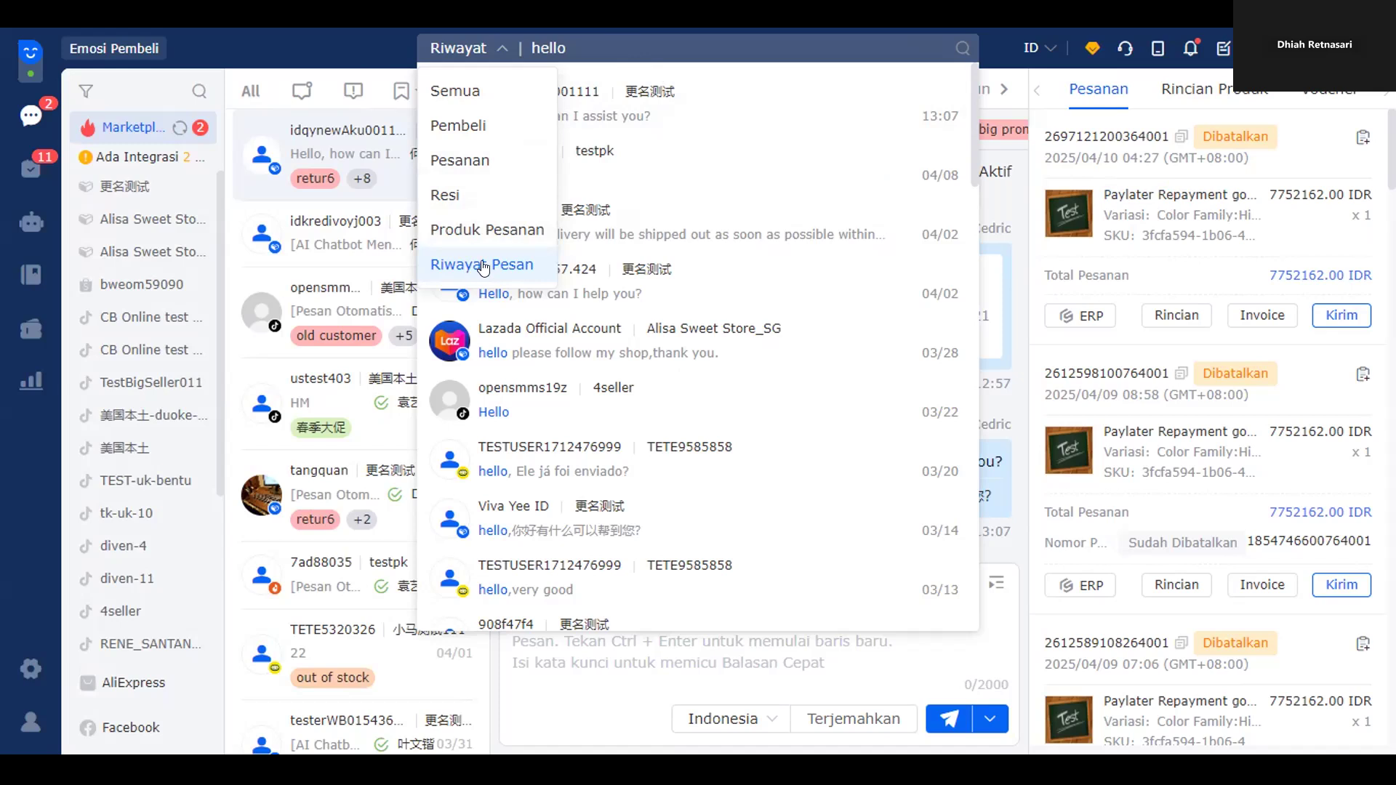
- Reselect Riwayat Pesan as the search type and list all messages matching 'hello'
left_click(461, 229)
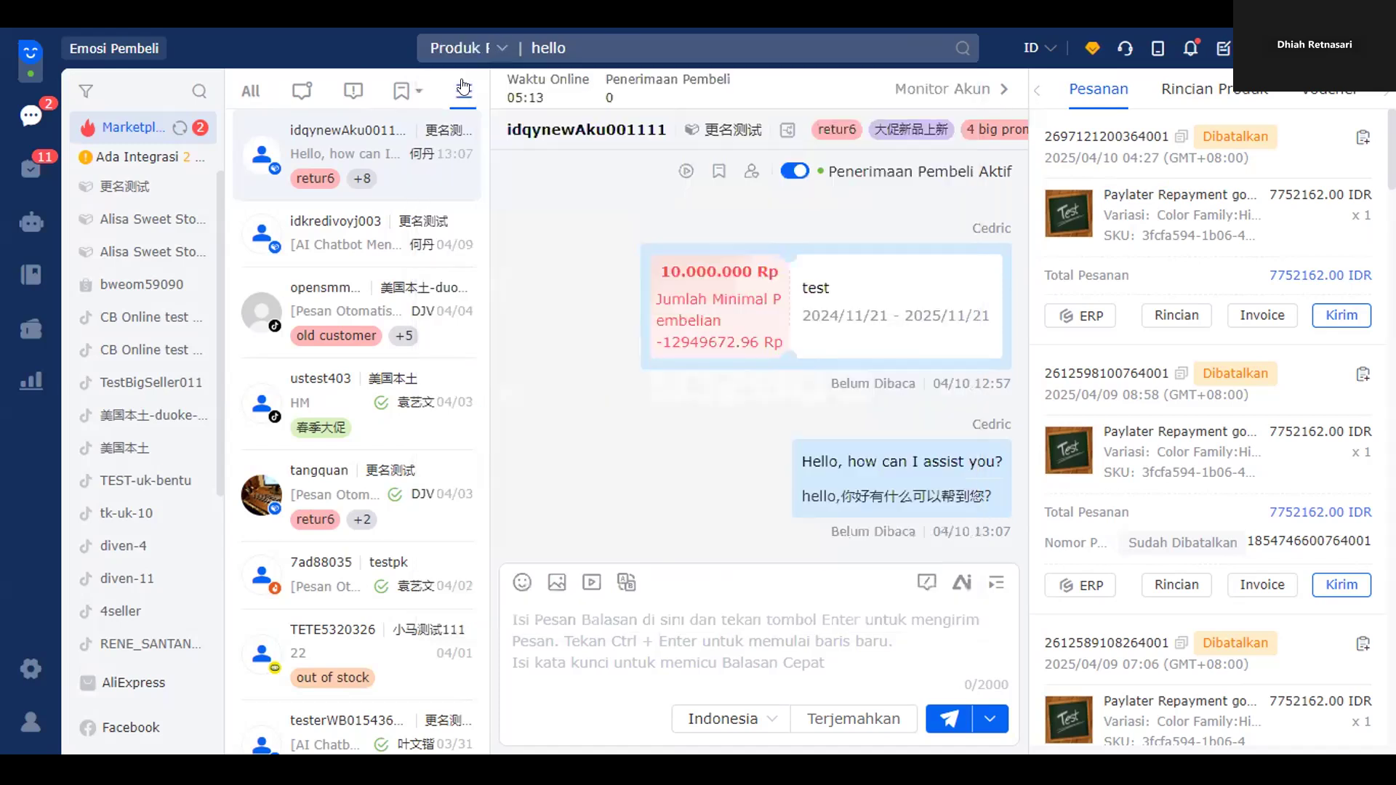
left_click(491, 49)
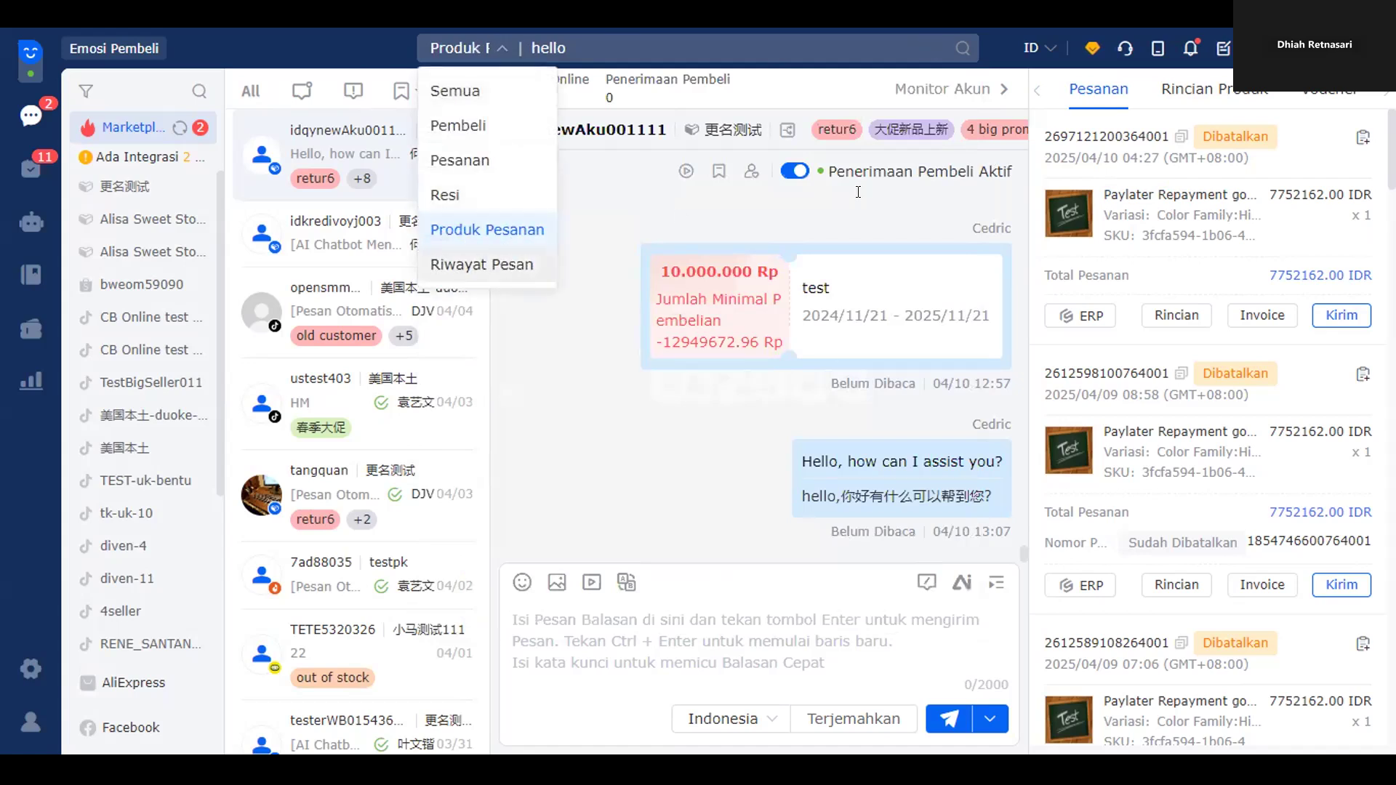
left_click(489, 264)
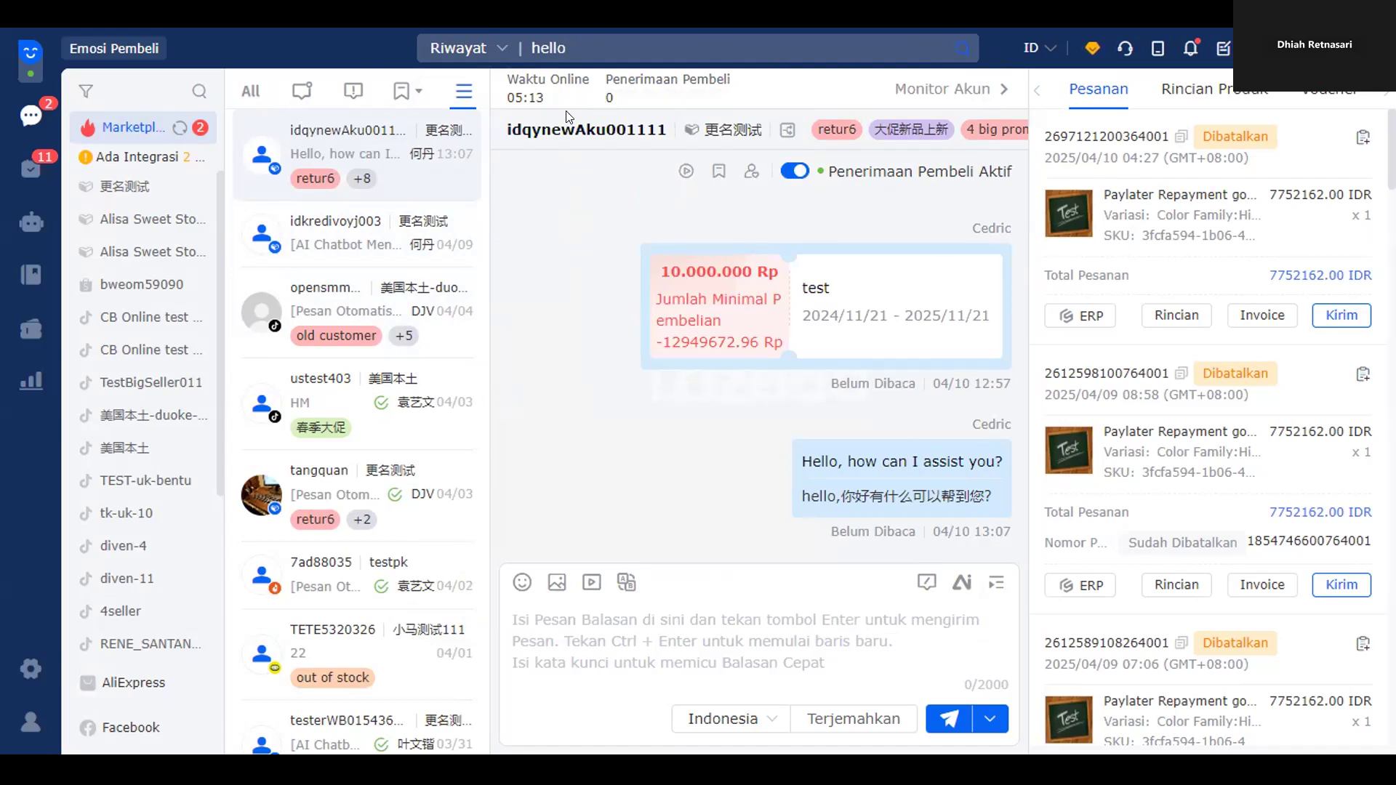
left_click(599, 52)
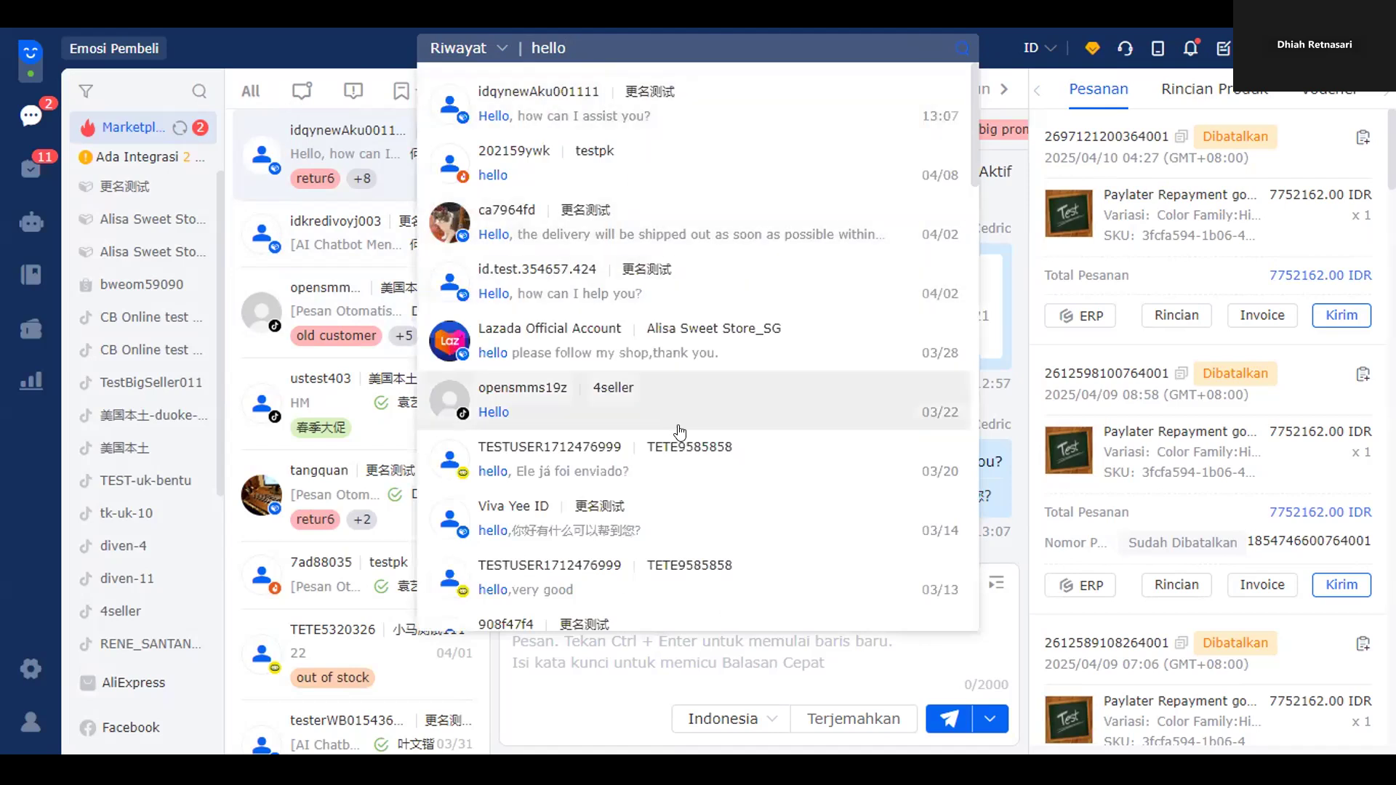
- Scroll through the 'hello' message results, then close them to return to the 更名测试 chat
scroll(667, 436, "down", 7)
scroll(666, 447, "down", 15)
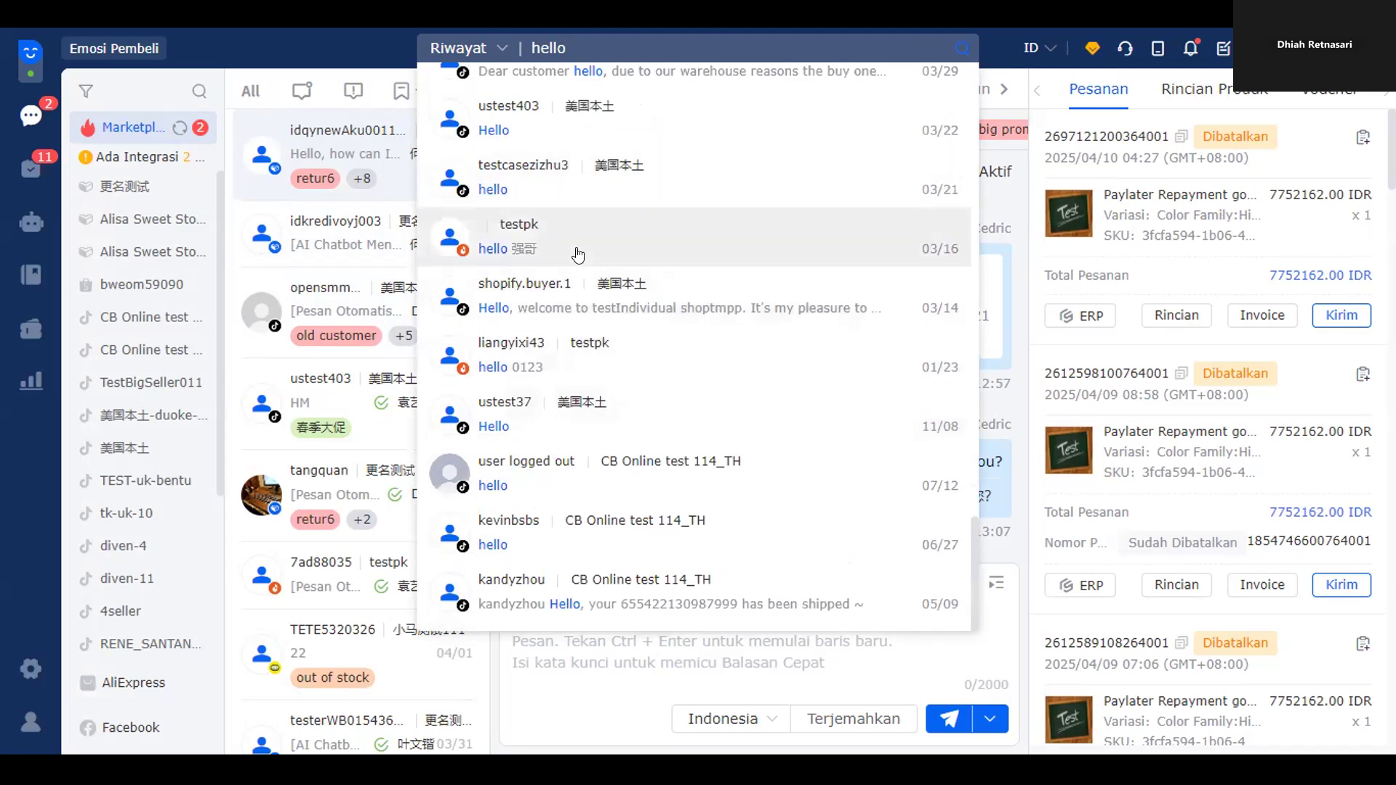
scroll(582, 319, "up", 3)
scroll(567, 335, "down", 3)
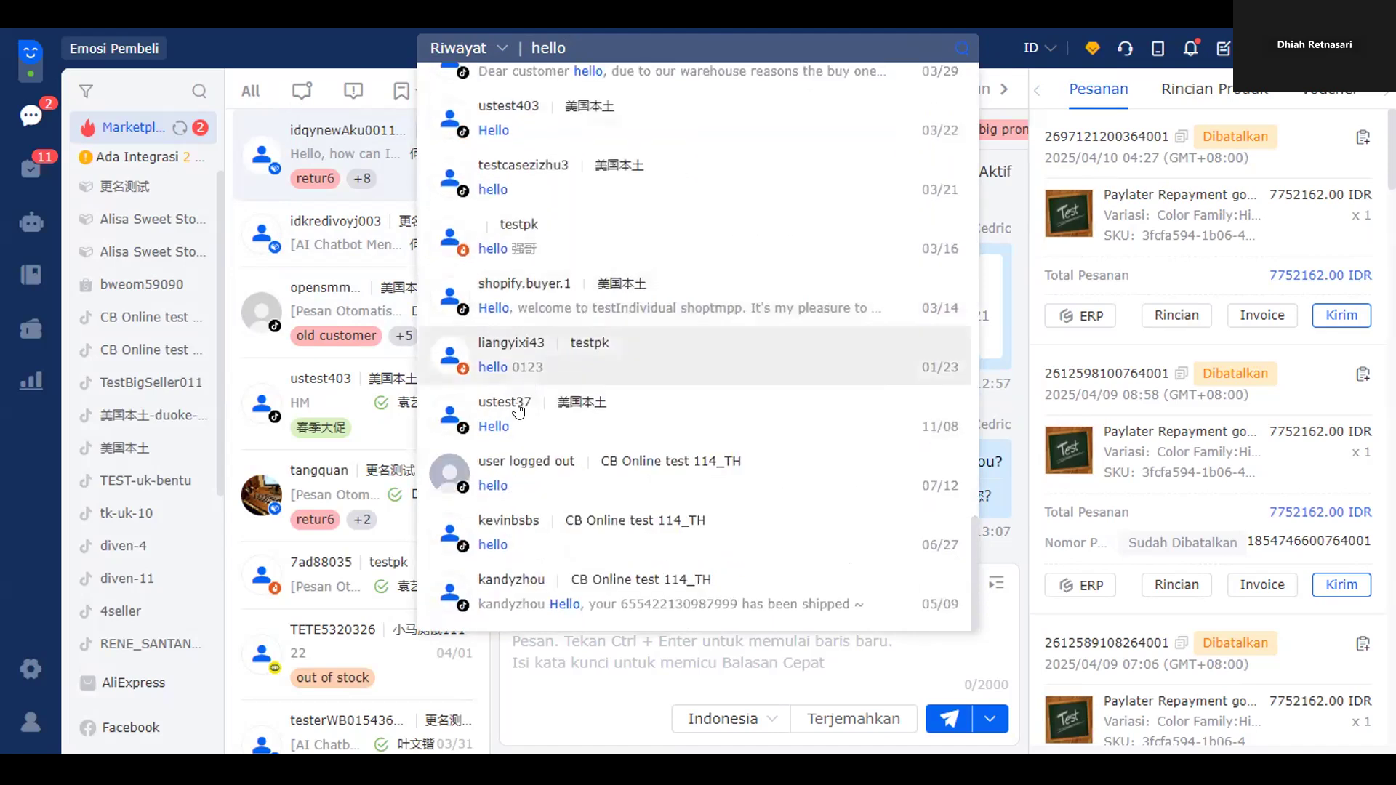
scroll(516, 454, "up", 2)
scroll(513, 465, "up", 14)
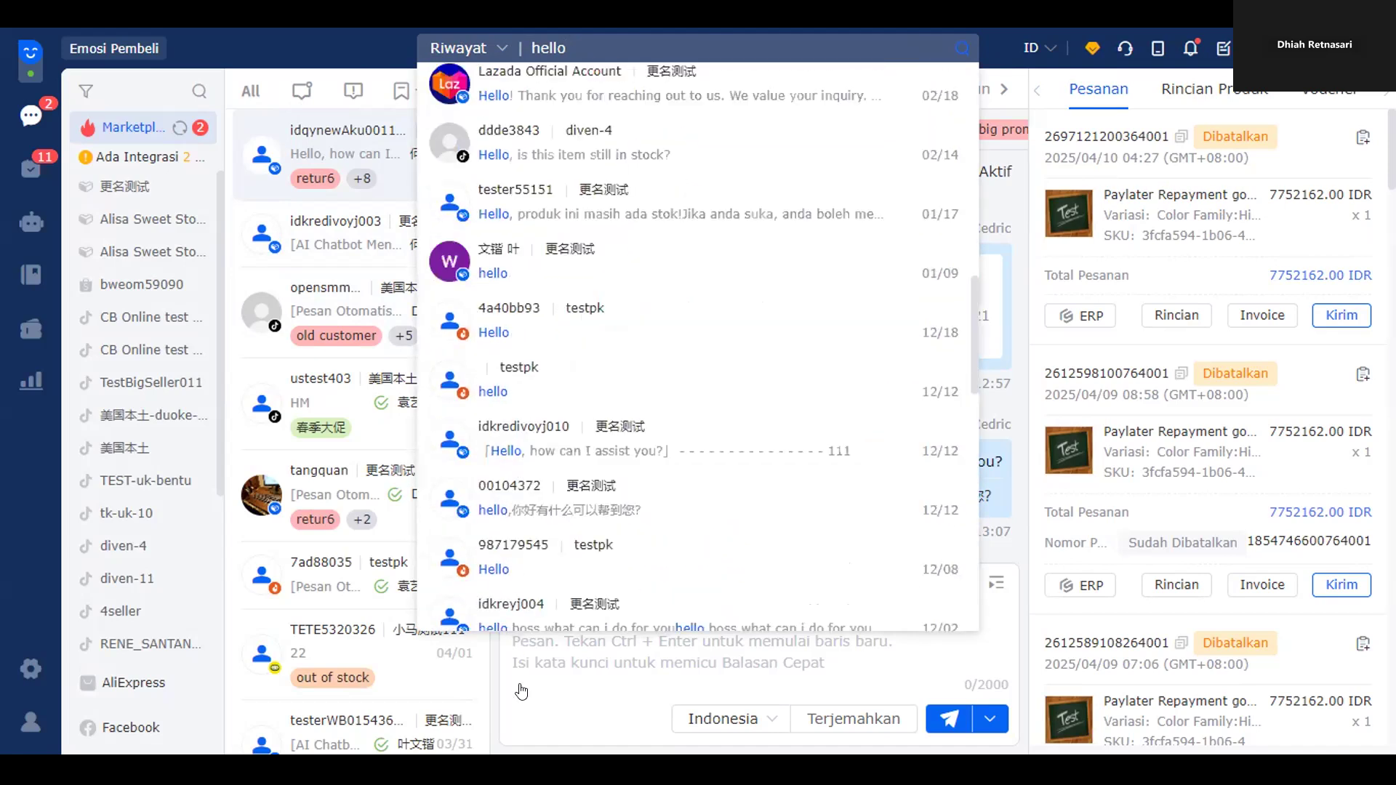
scroll(519, 691, "up", 4)
left_click(519, 708)
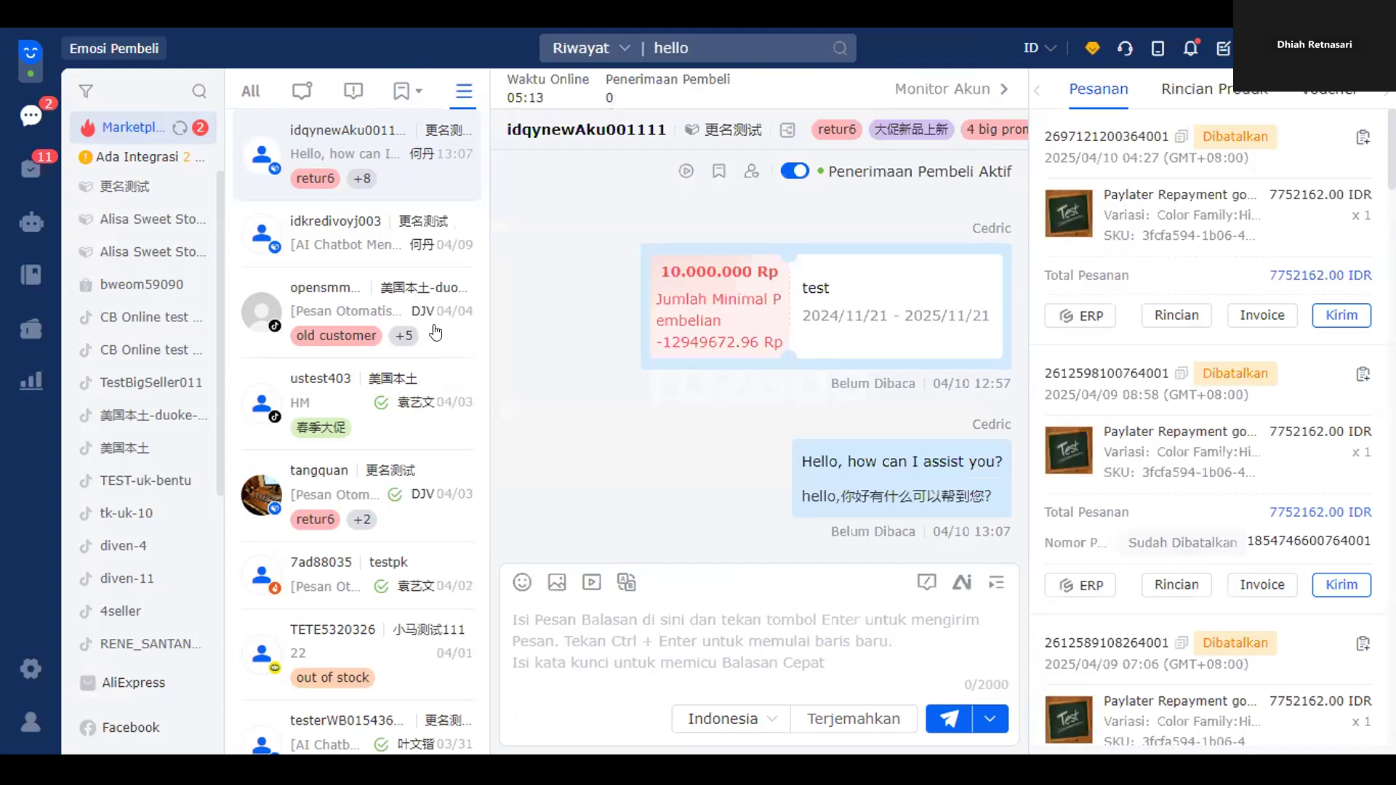
- Advance the DUOKE slide deck to the 'Fitur Follow Up Pesanan' slide
mouse_move(146, 141)
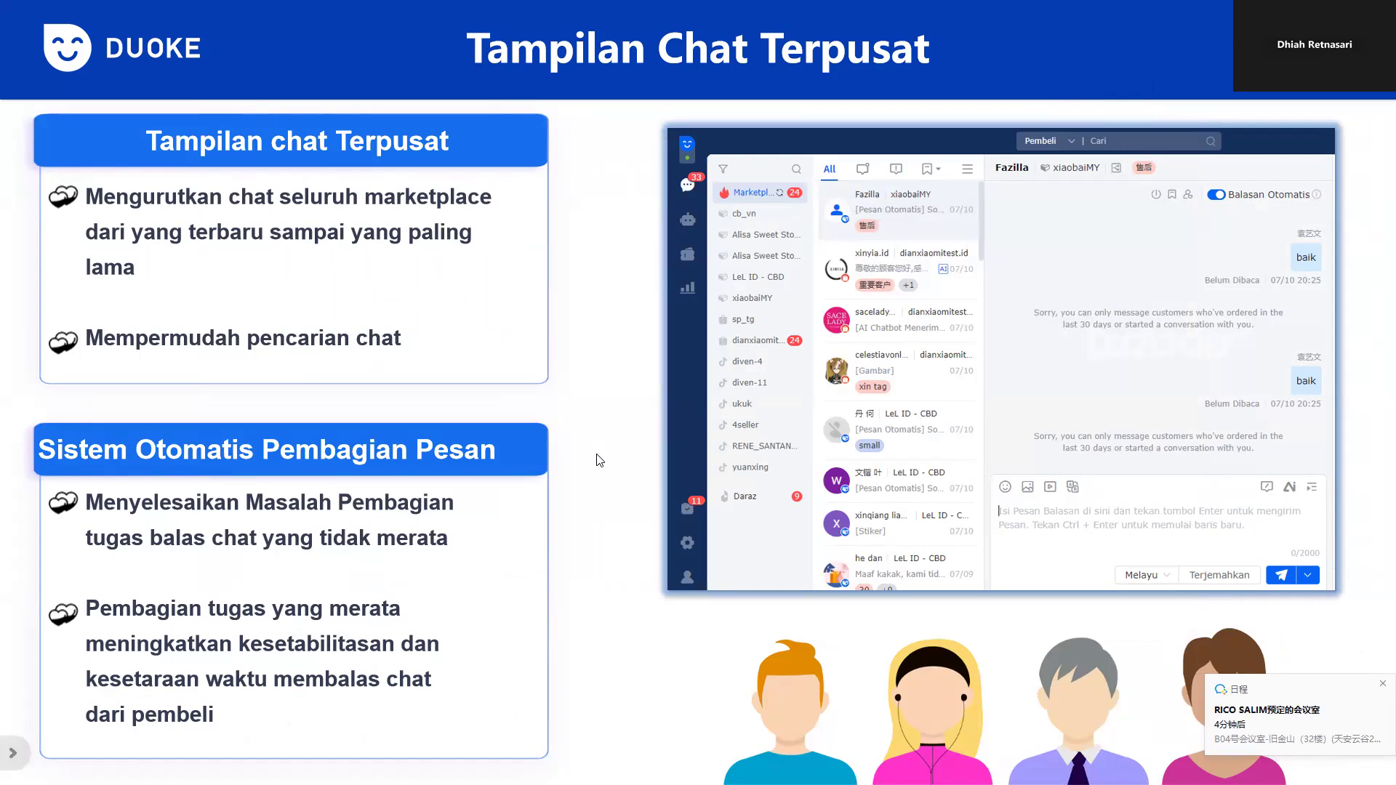
key("Right")
key("Right")
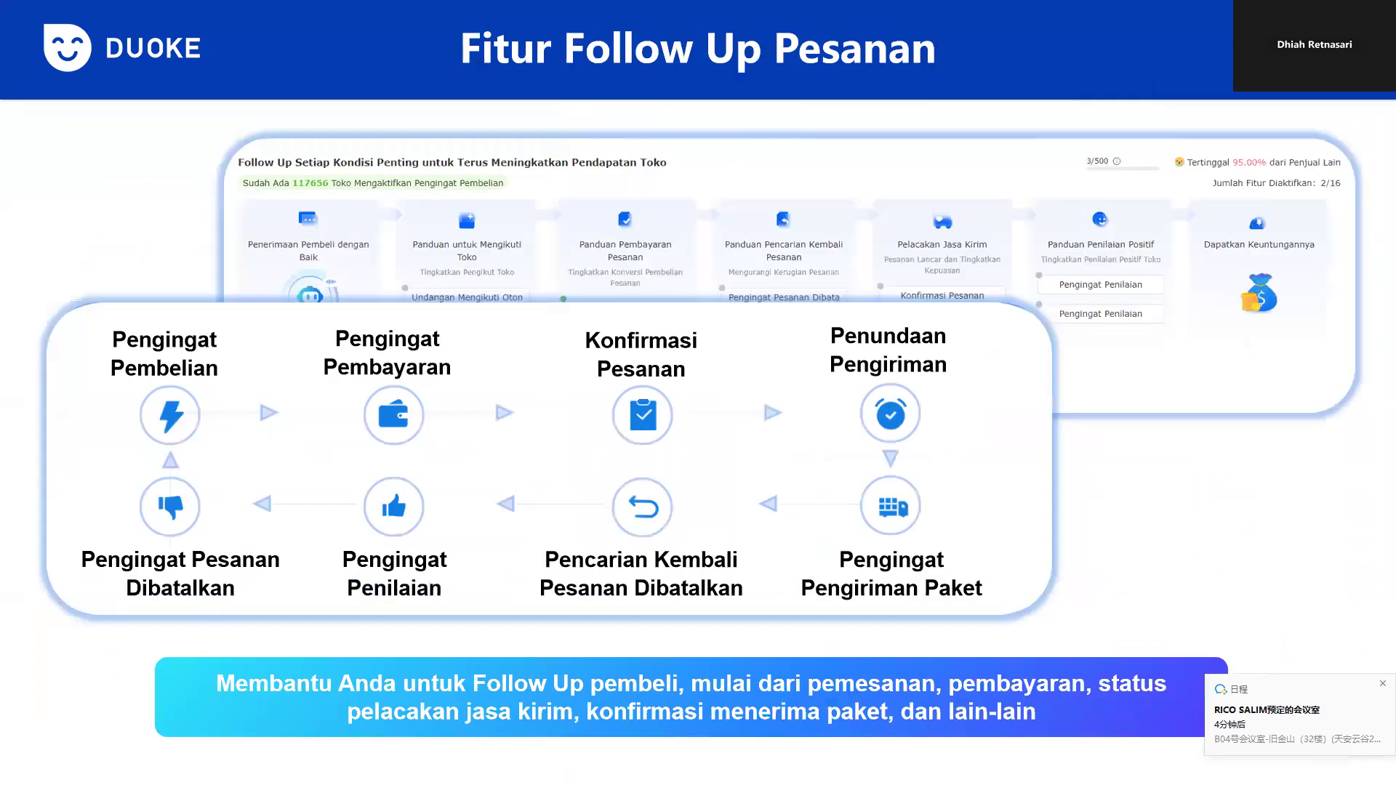
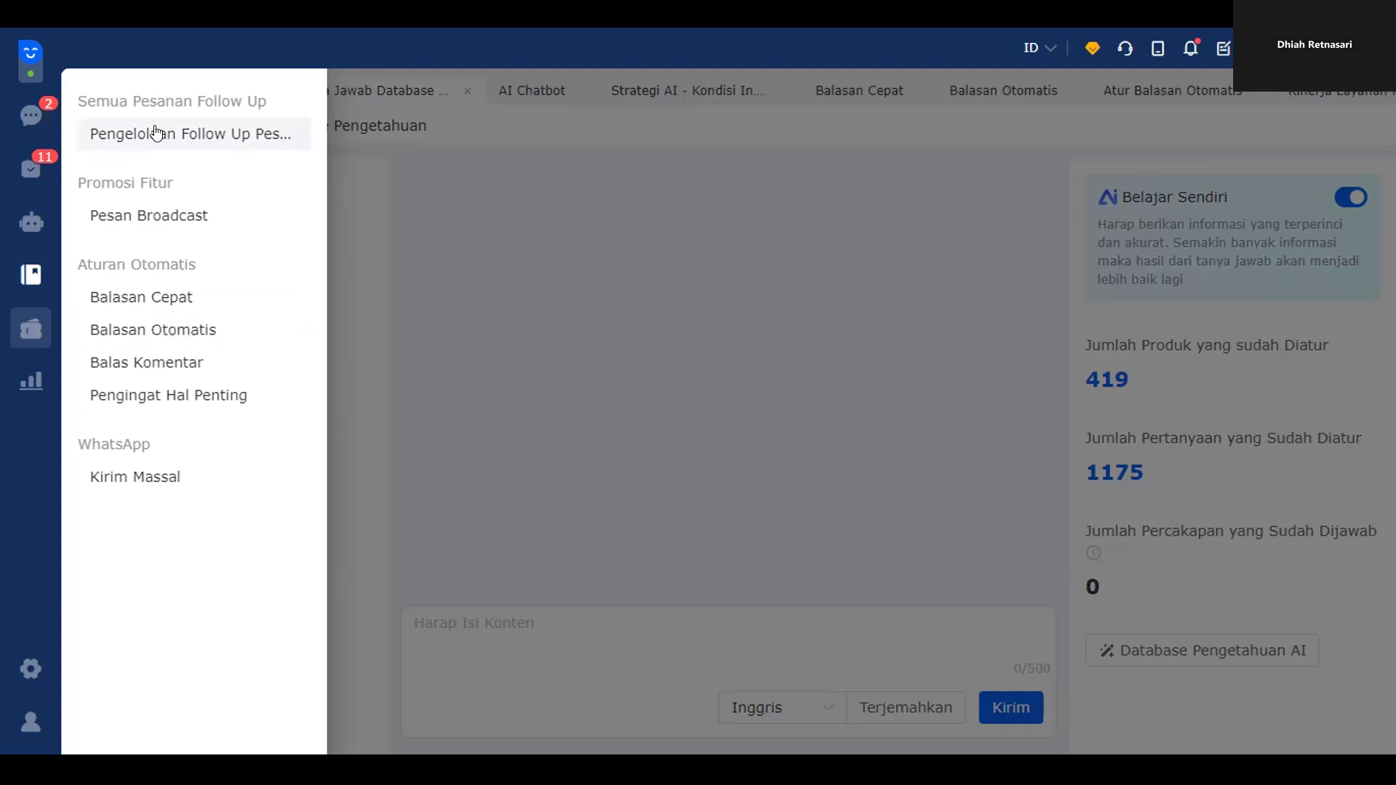
- Open Pengelolaan Follow Up Pesanan and go to the Penerimaan Pembeli buyer-welcome task list
left_click(157, 133)
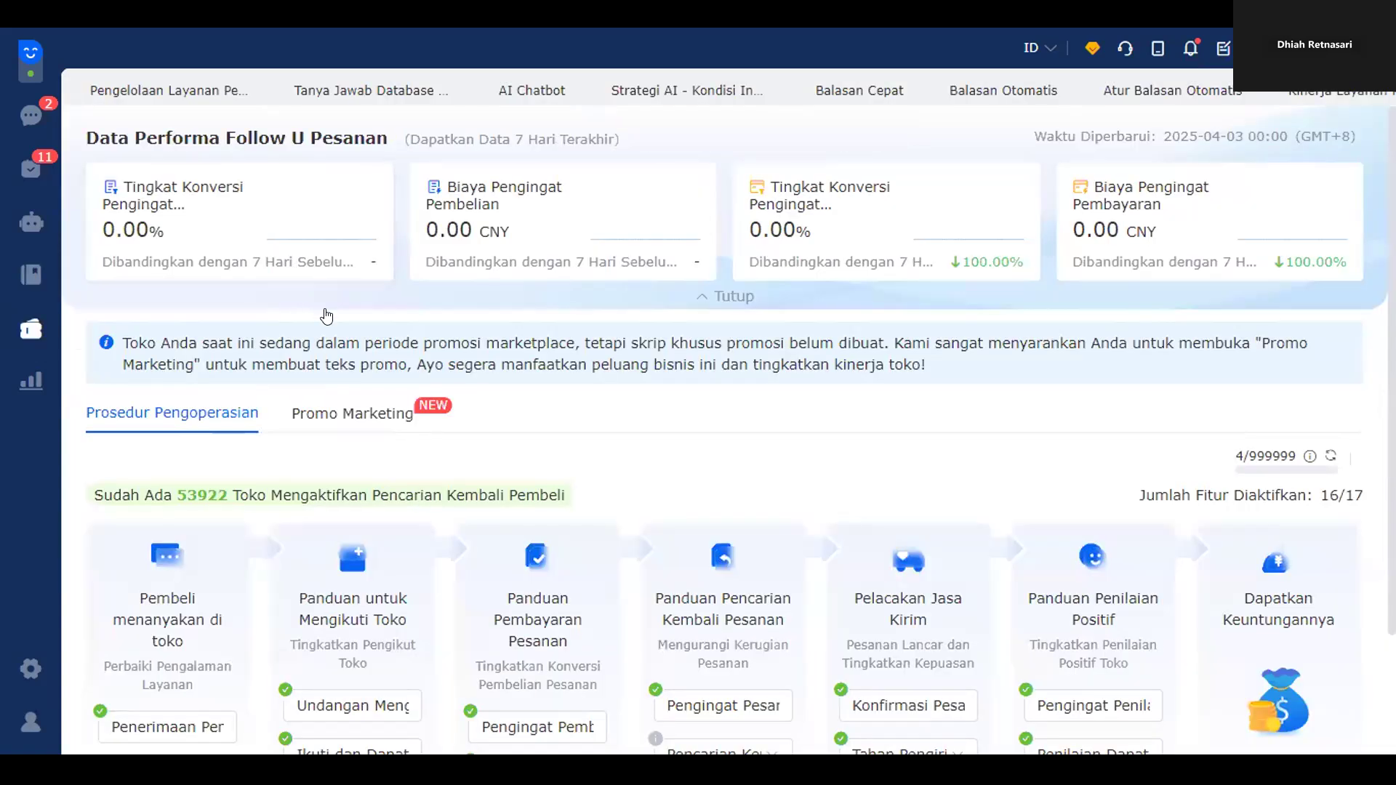
scroll(446, 451, "down", 2)
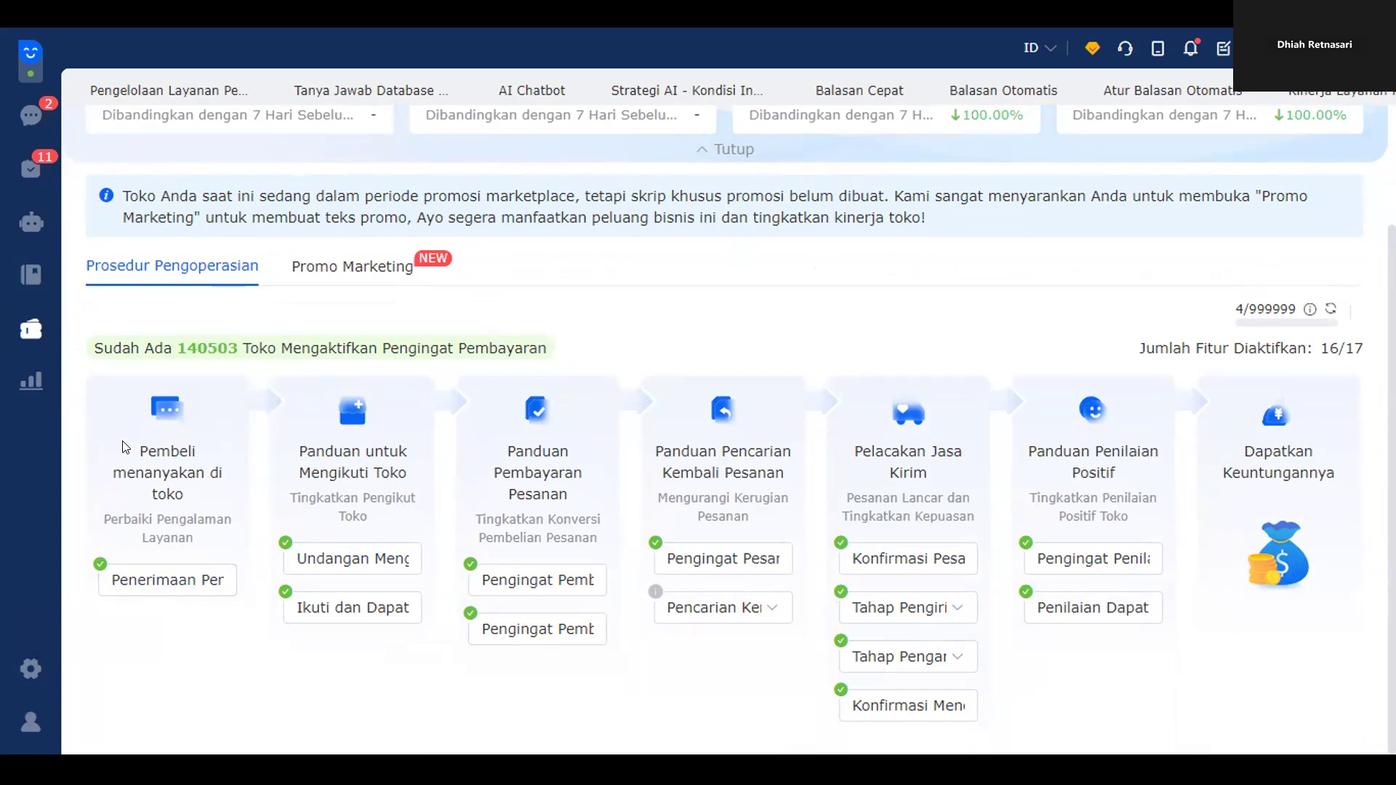
left_click_drag(124, 447, 199, 477)
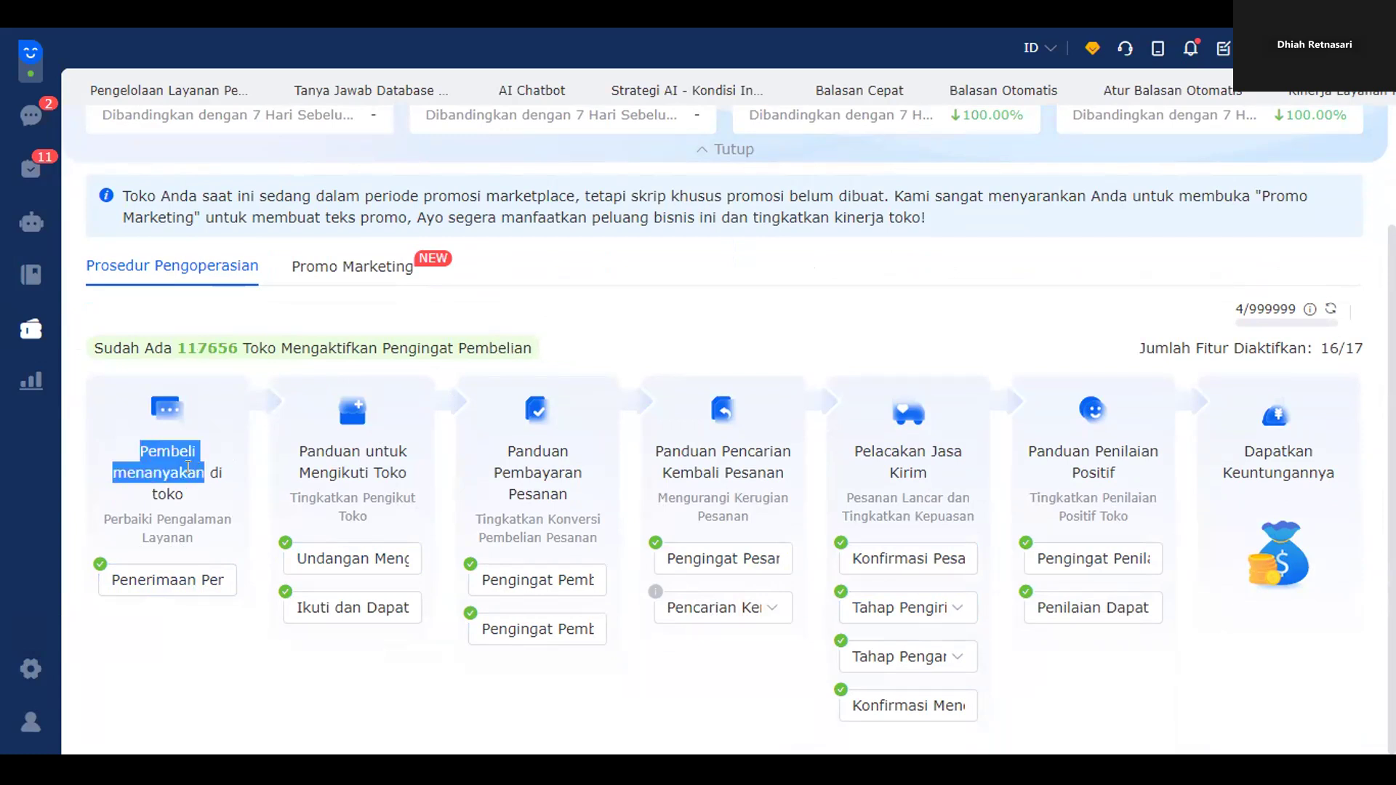
left_click(156, 578)
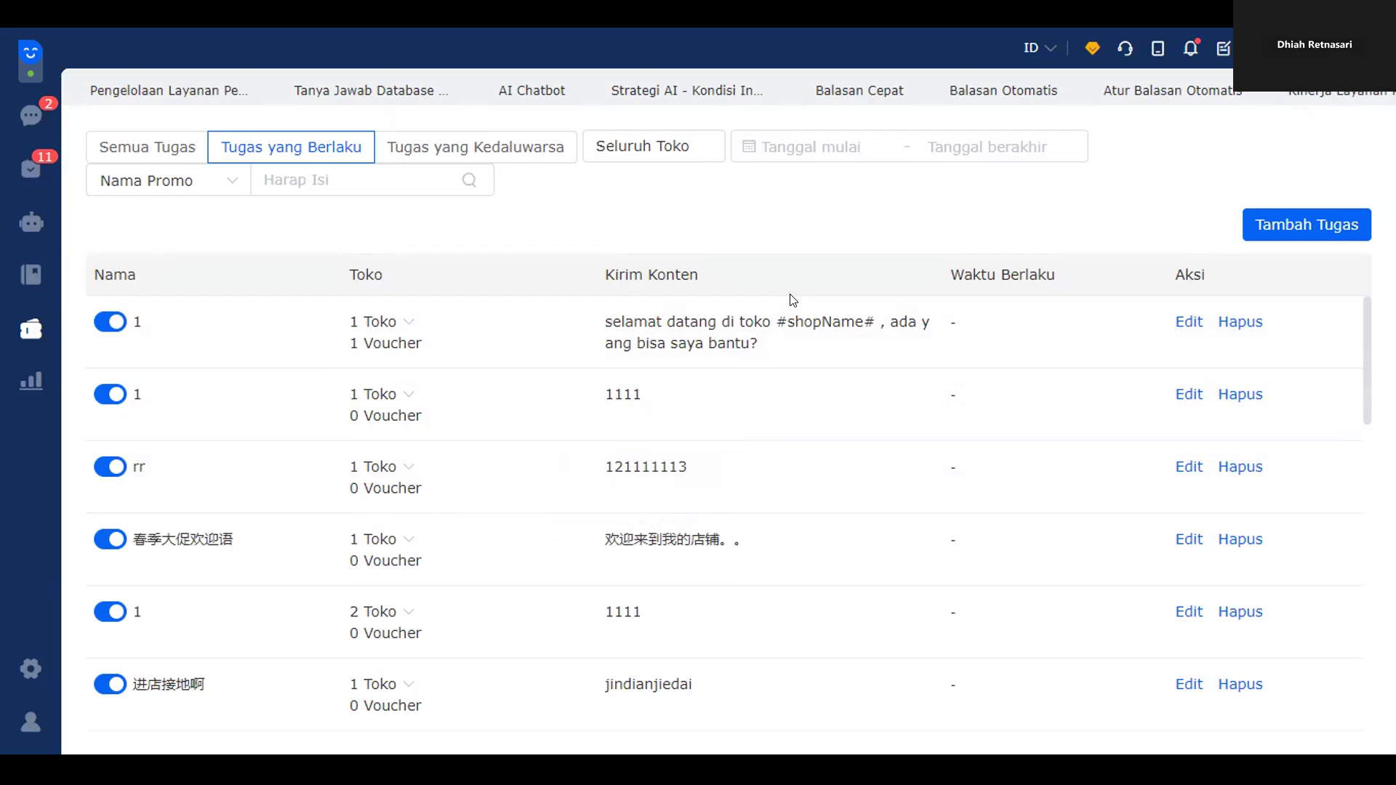
- Open the first welcome task's settings and review its enabled state and #shopName# greeting
left_click(1170, 321)
scroll(595, 371, "down", 3)
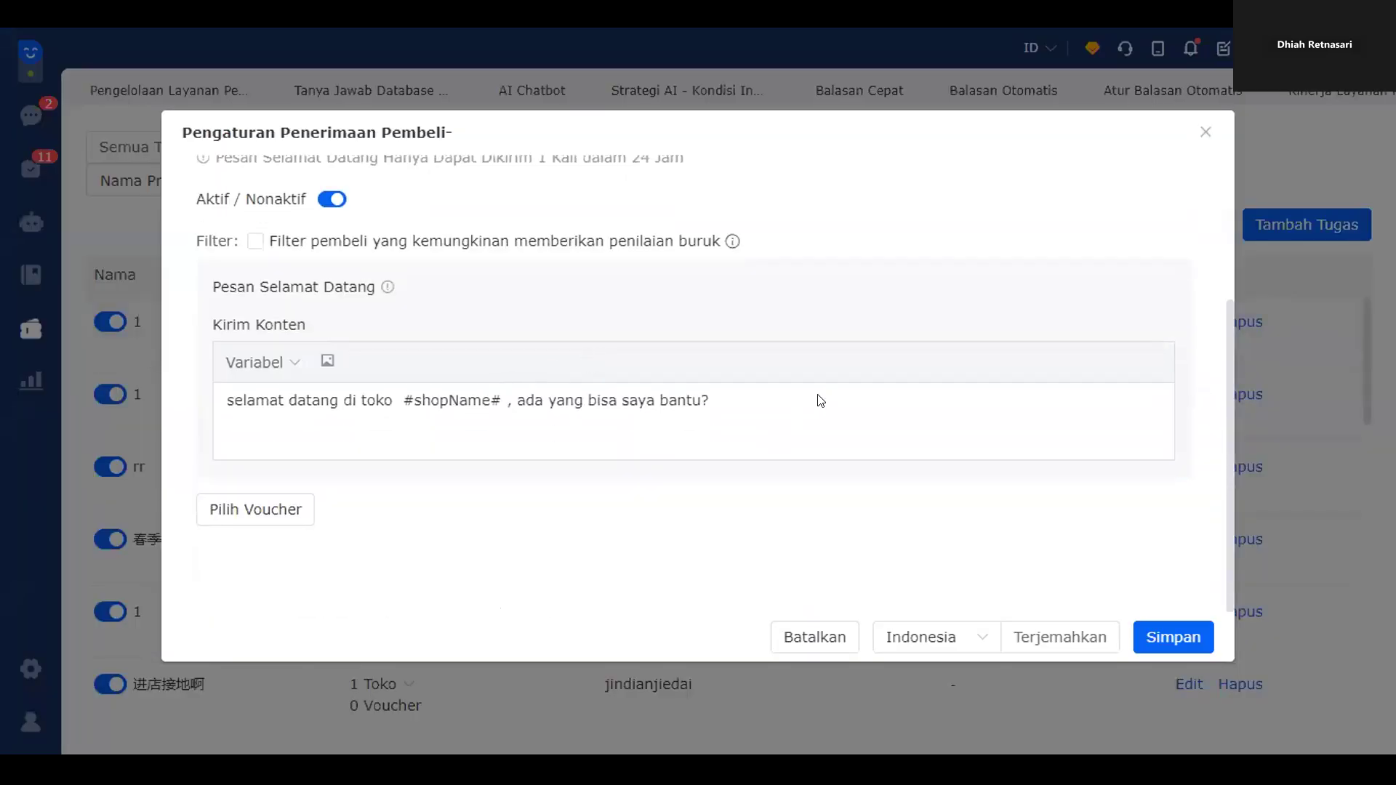
scroll(763, 415, "up", 3)
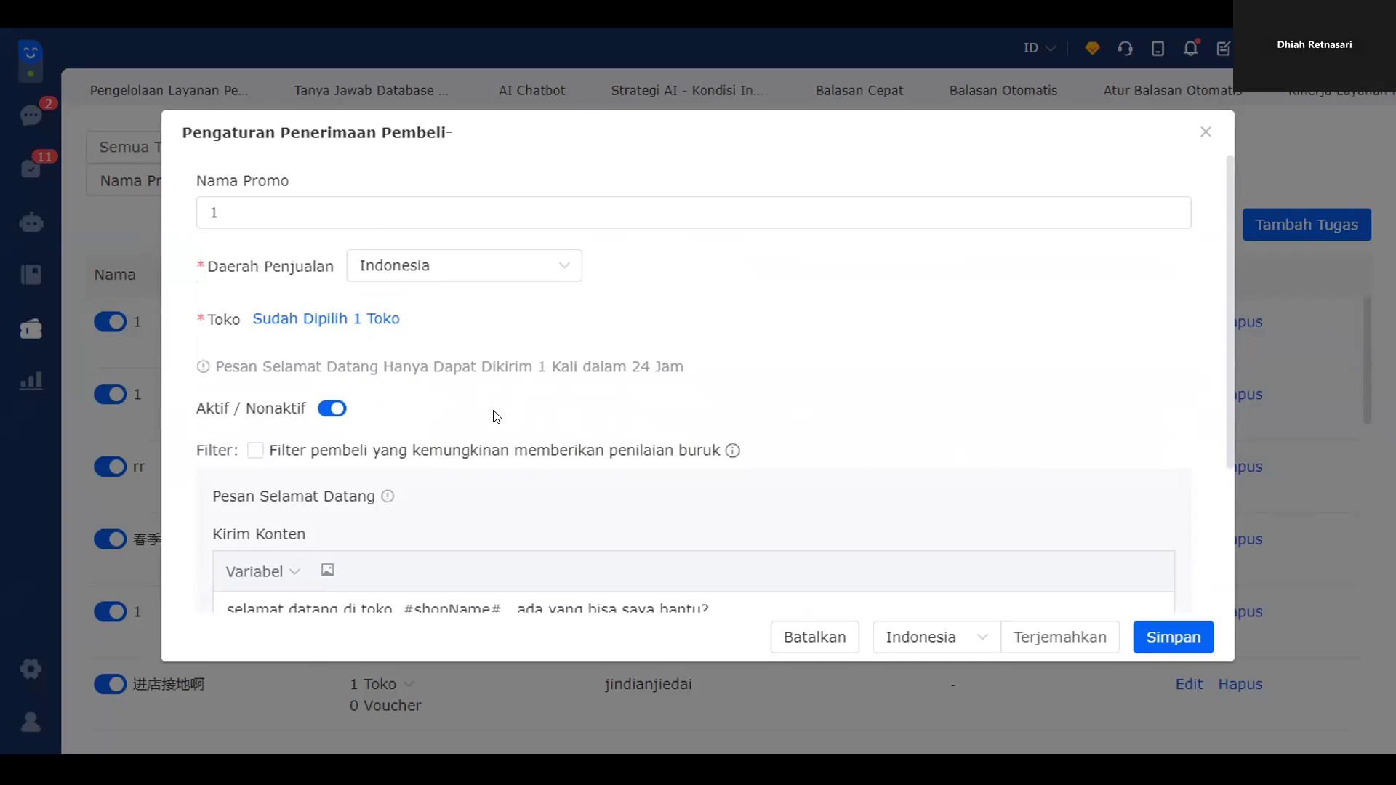
scroll(617, 372, "down", 3)
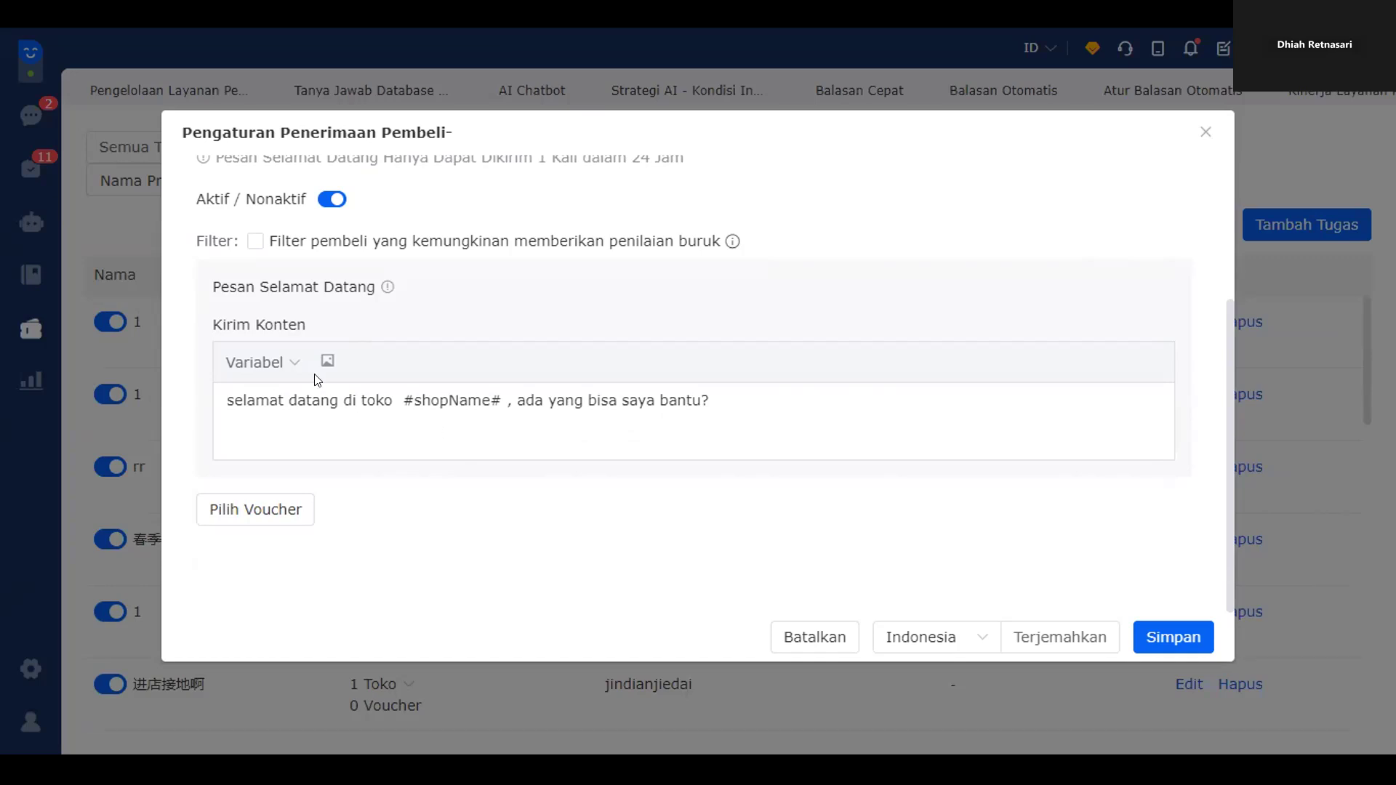
- Browse the Variabel list and highlight #shopName# in the welcome message
left_click(284, 365)
left_click(657, 405)
left_click(250, 364)
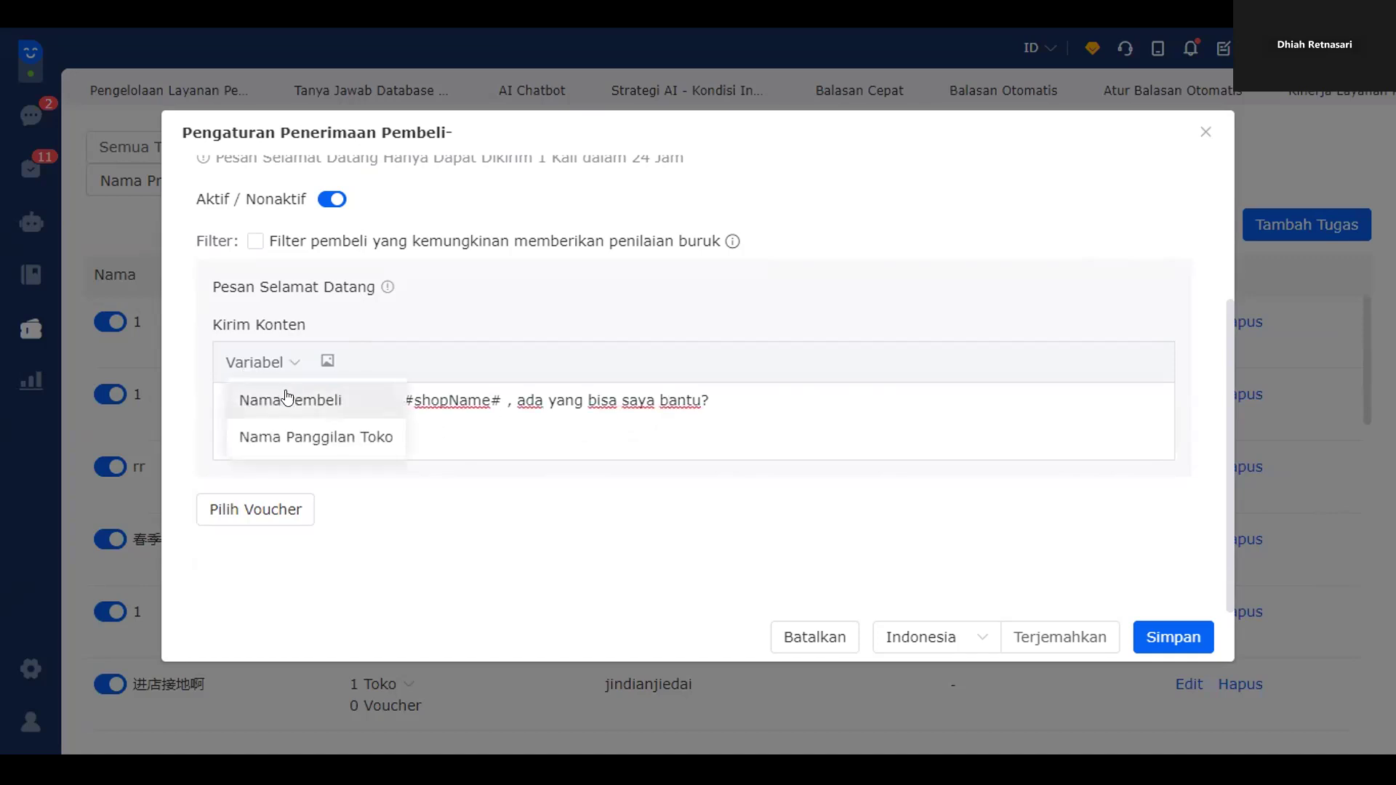
left_click(432, 433)
left_click(255, 362)
left_click(505, 419)
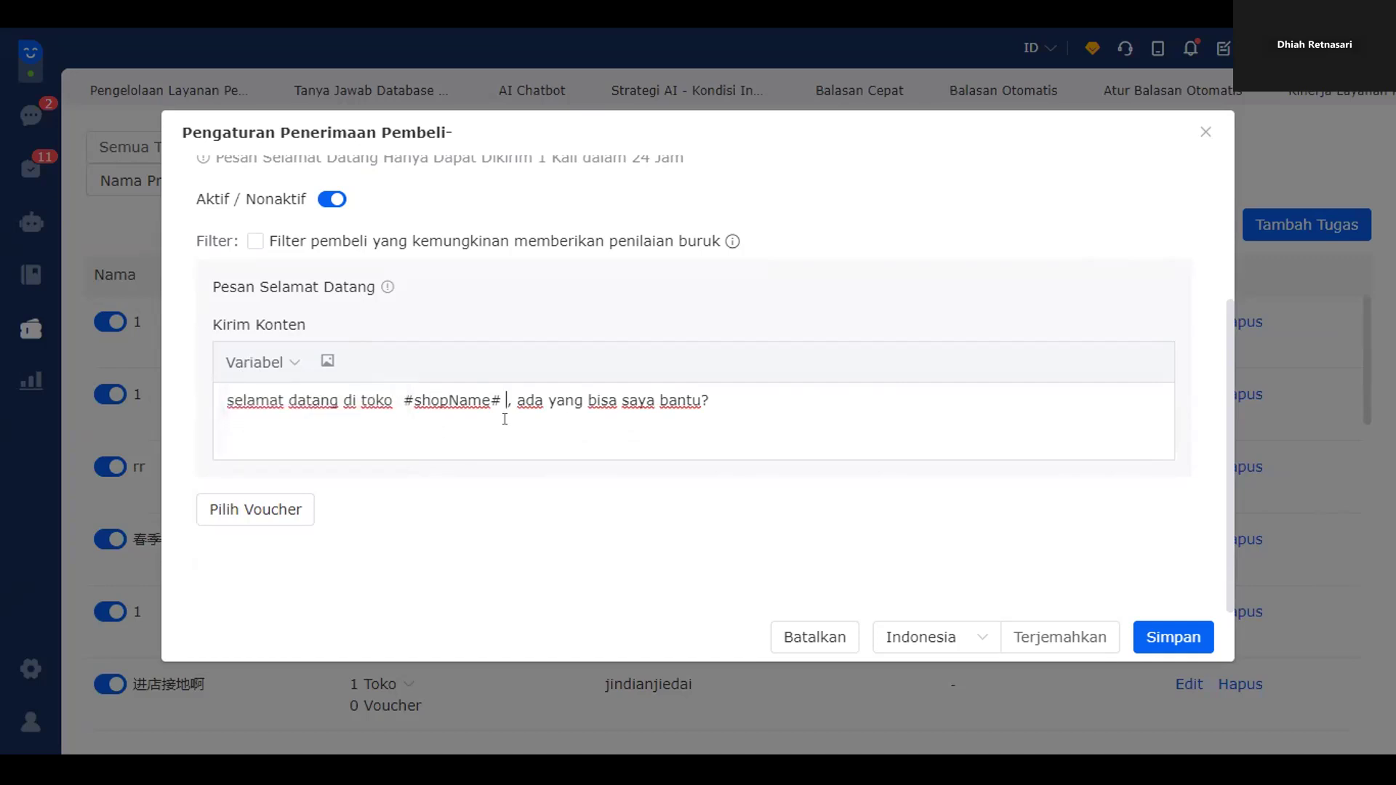
left_click(701, 402)
left_click_drag(399, 394, 492, 403)
- Add 'kak' and the Nama Pembeli variable after 'bantu', then close without saving
left_click(699, 401)
type("kak")
left_click(268, 363)
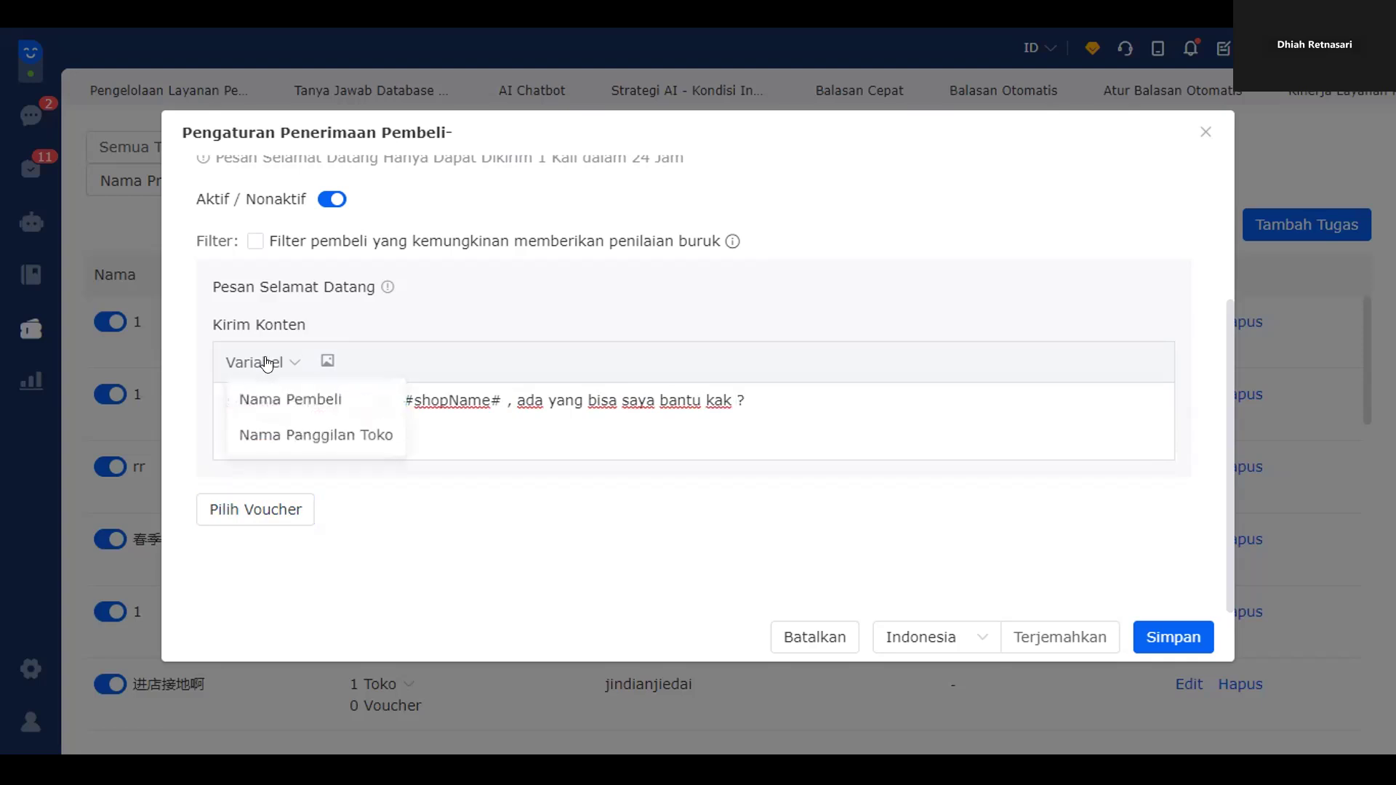
left_click(294, 401)
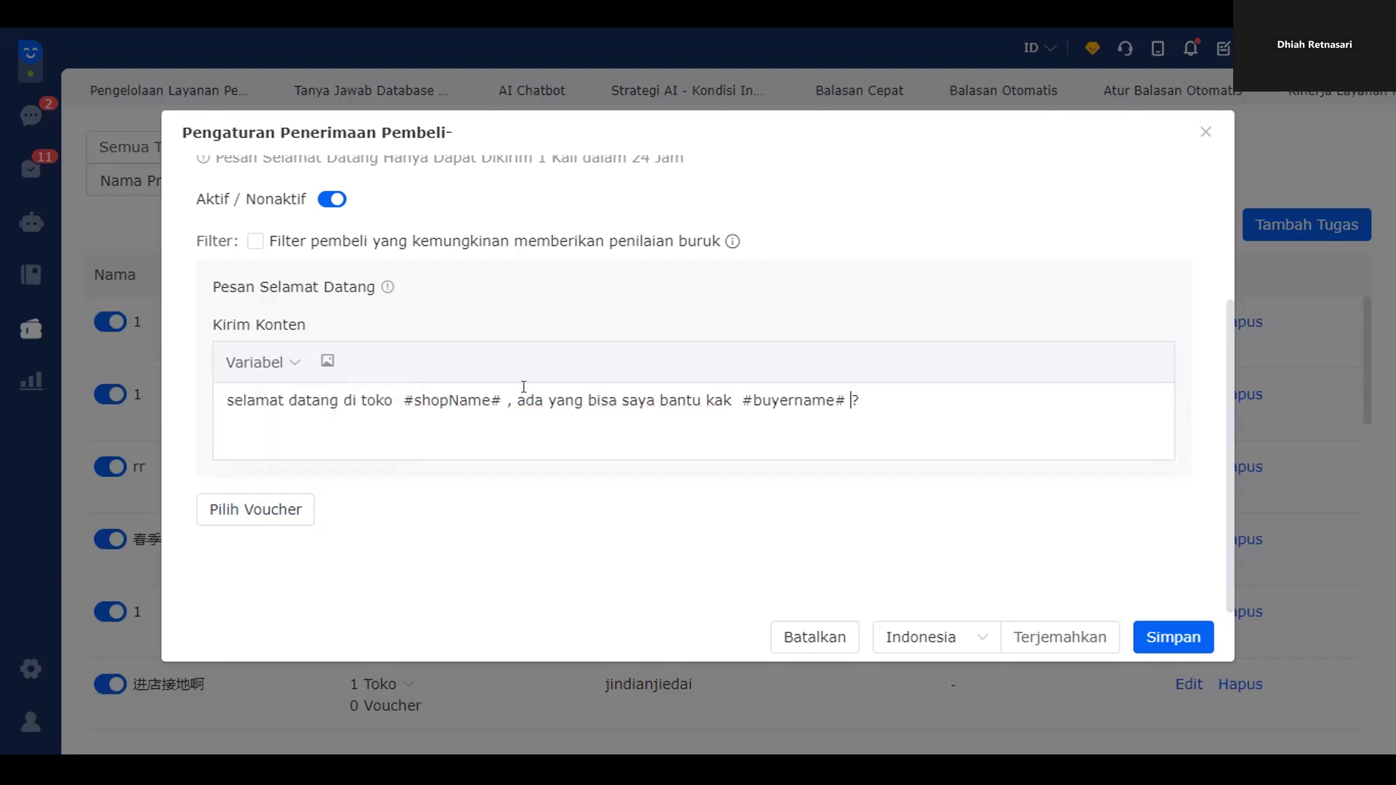
left_click_drag(736, 400, 856, 400)
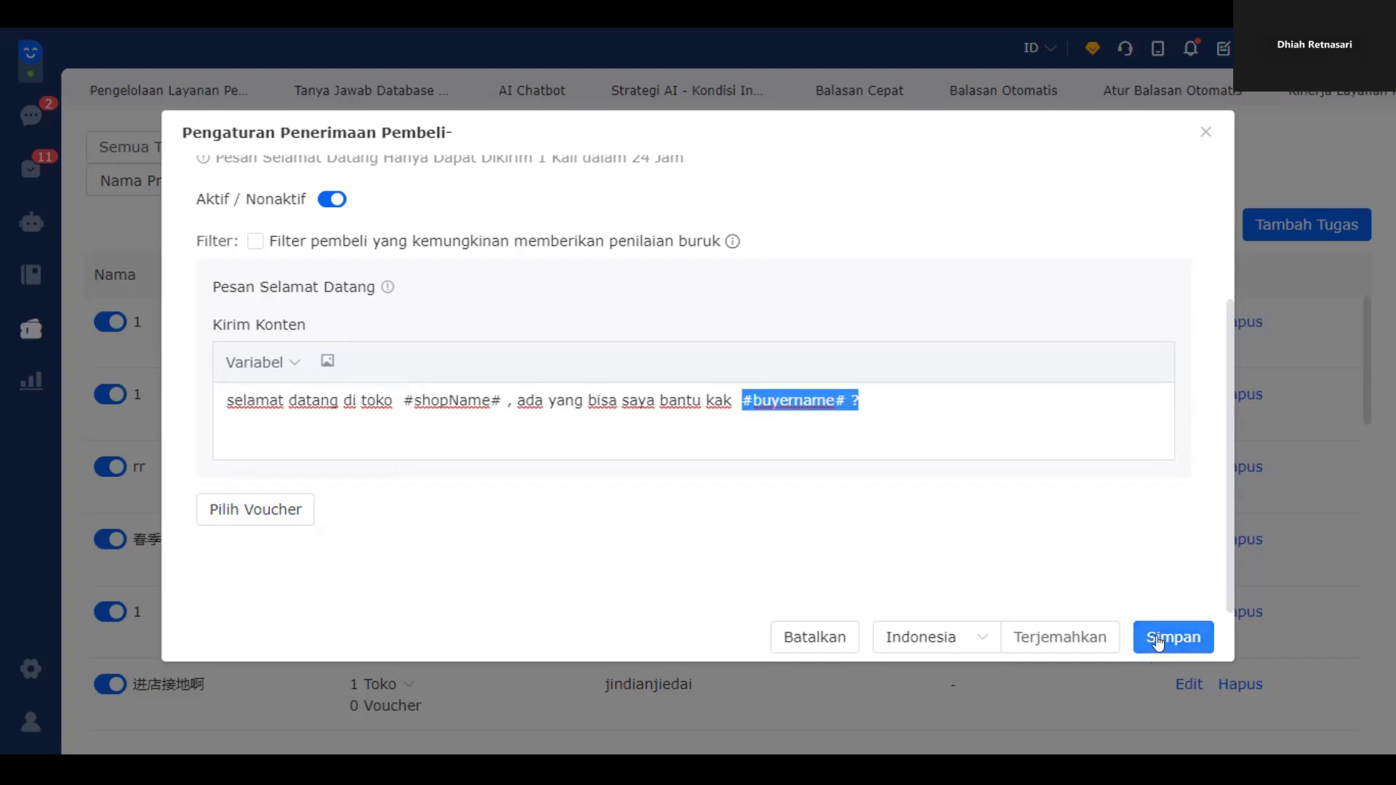
left_click(699, 437)
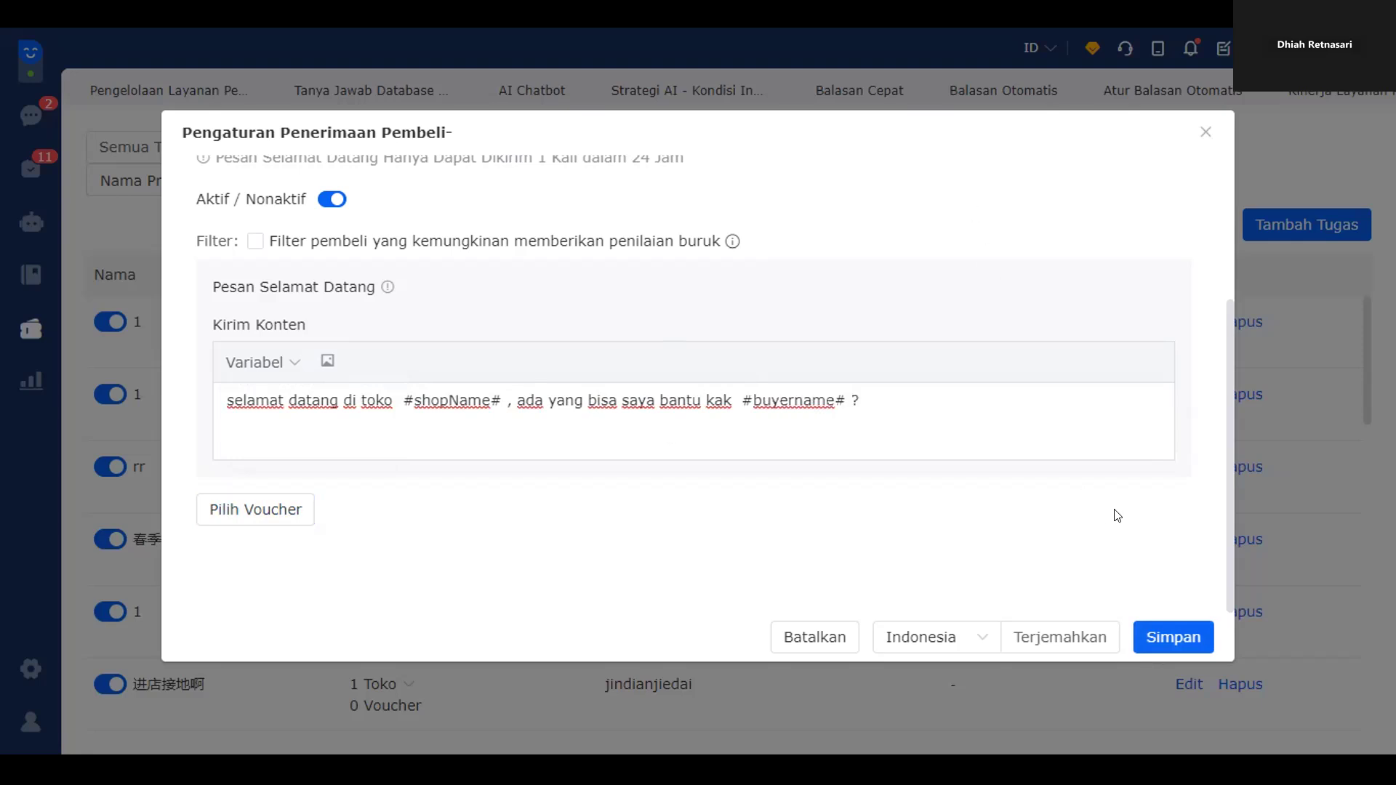
left_click(1203, 134)
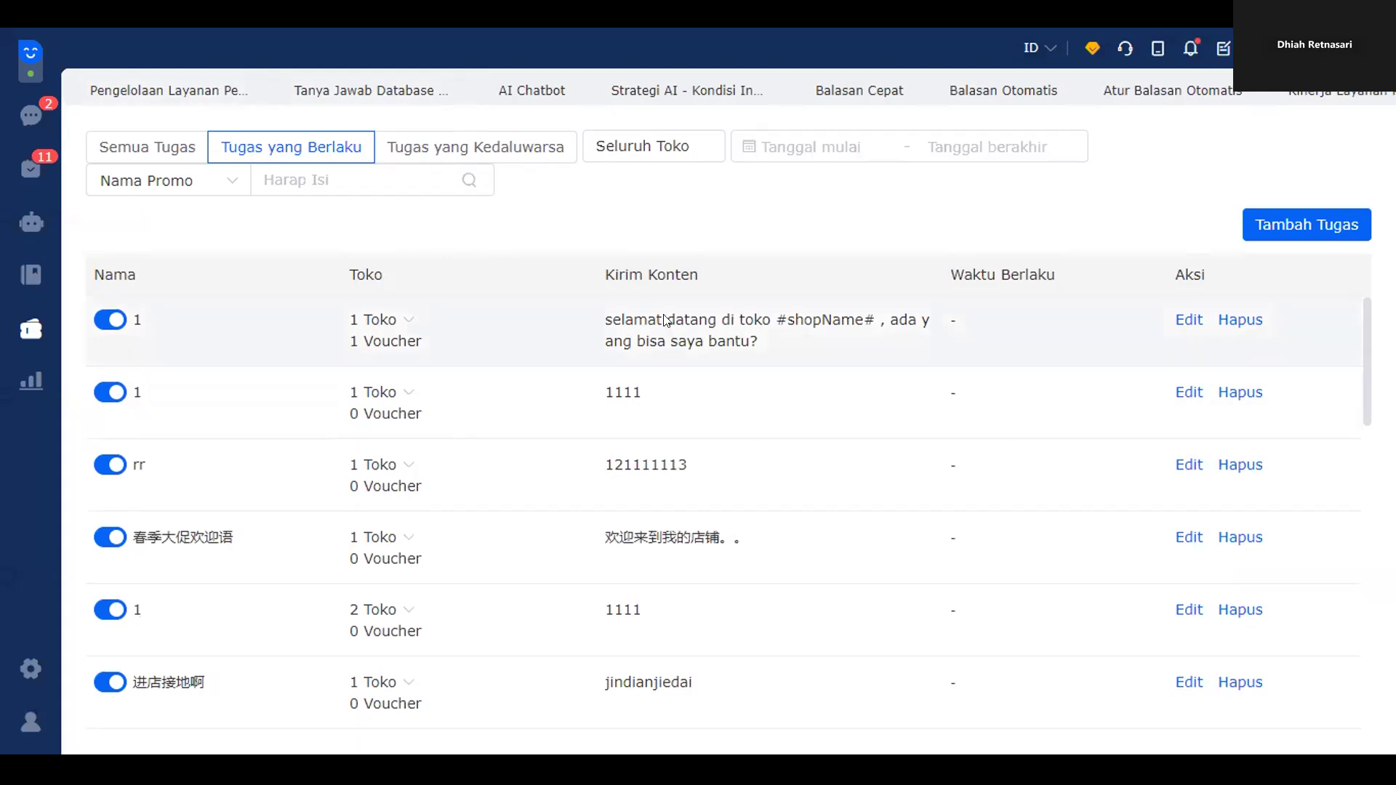
- Close the auto-reply, performance, lost-order, conversion, quick-reply, AI strategy, knowledge-base and AI Chatbot tabs
scroll(654, 331, "down", 15)
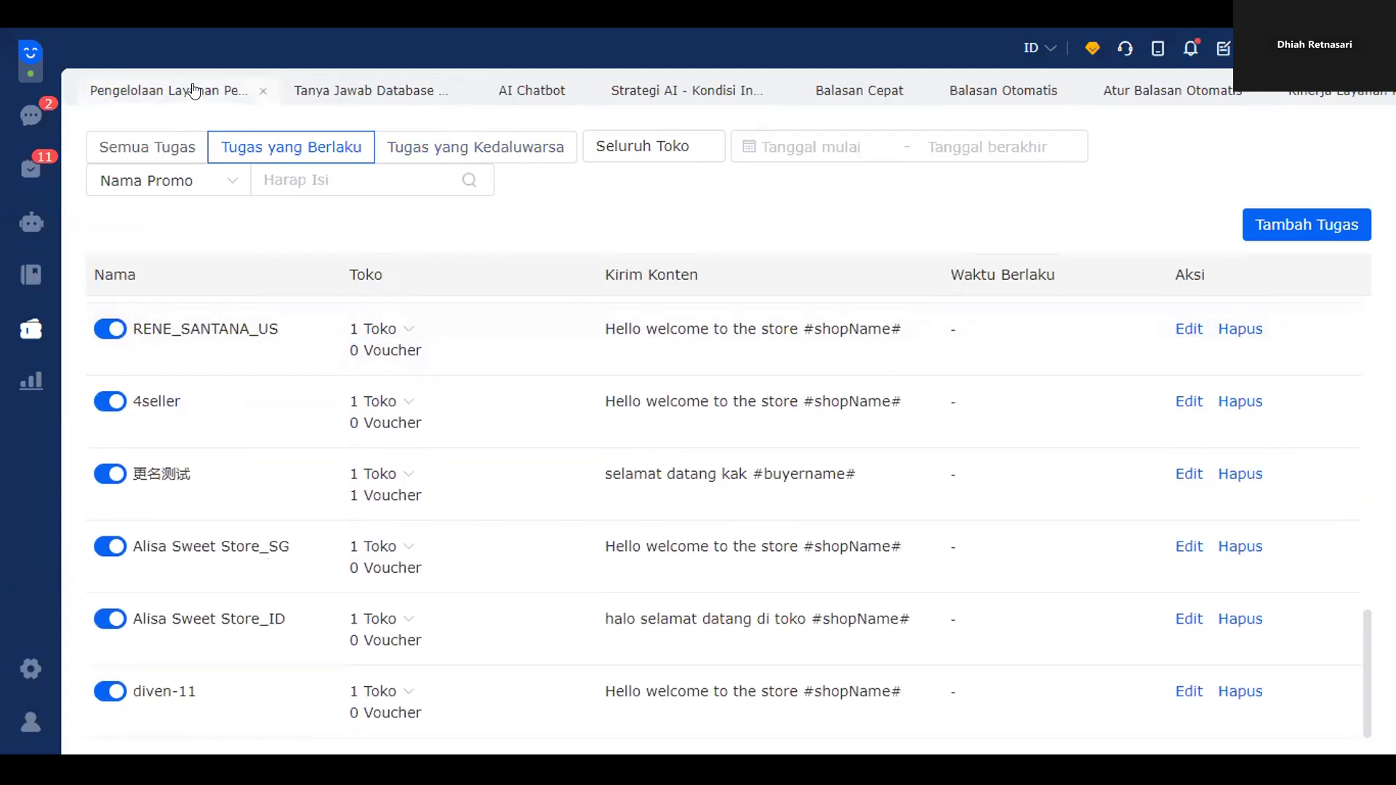
left_click(1232, 97)
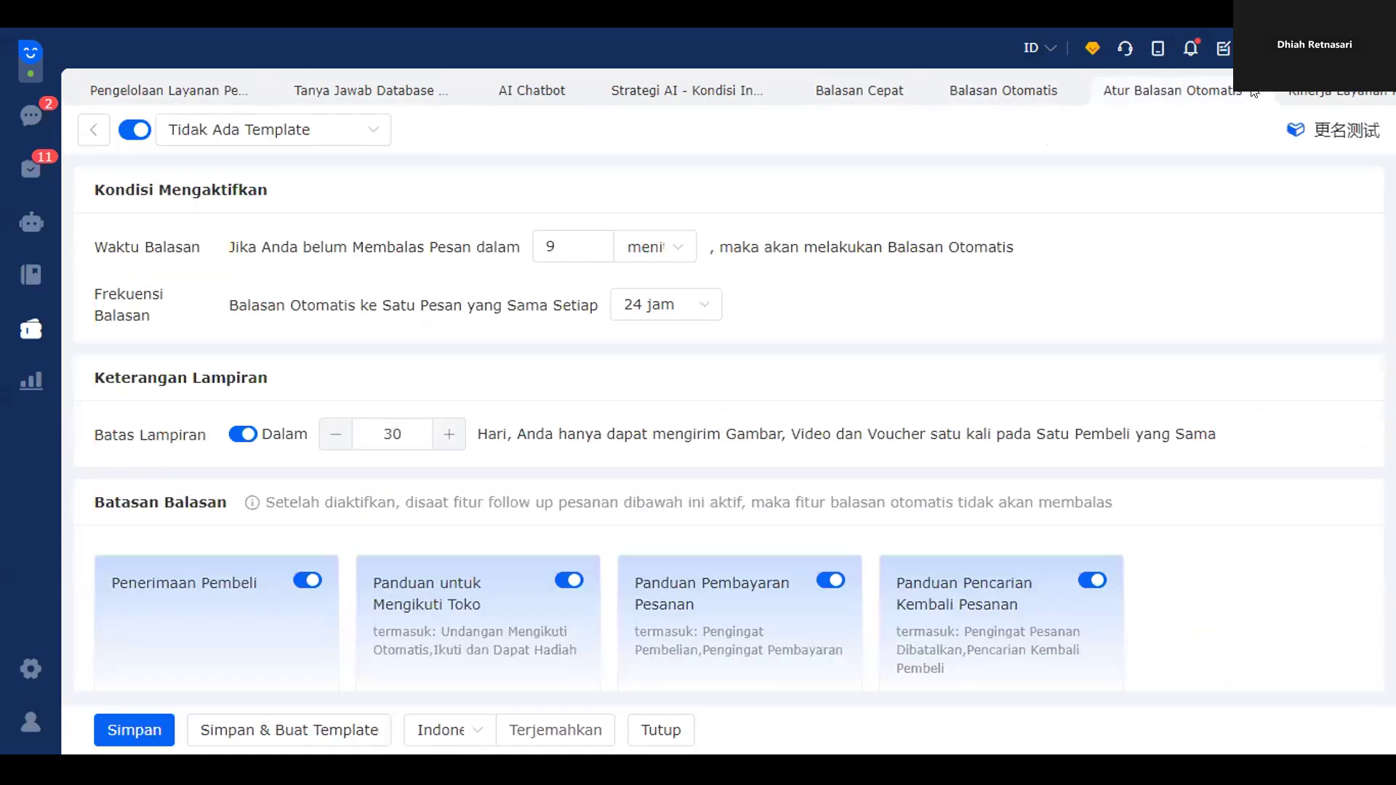
left_click(1253, 92)
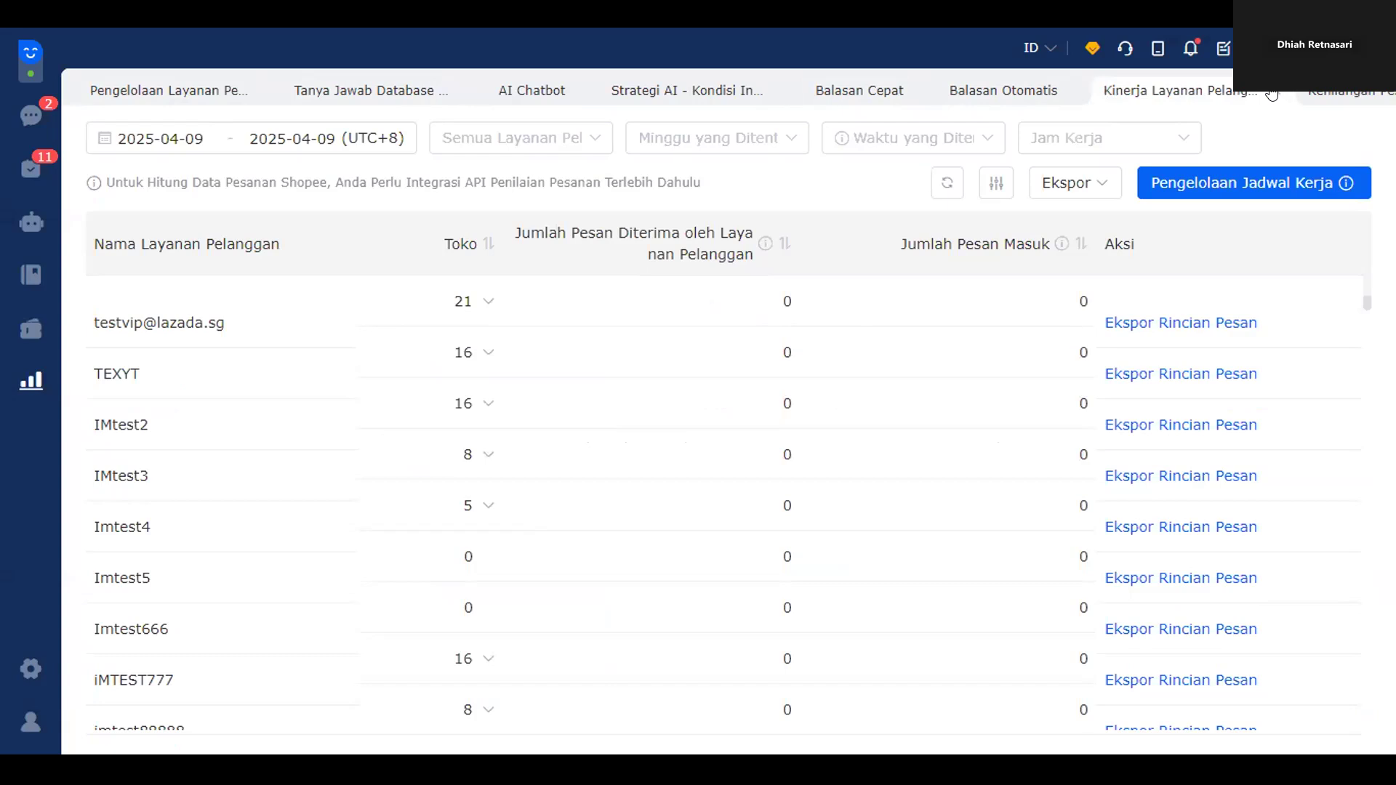
left_click(1271, 93)
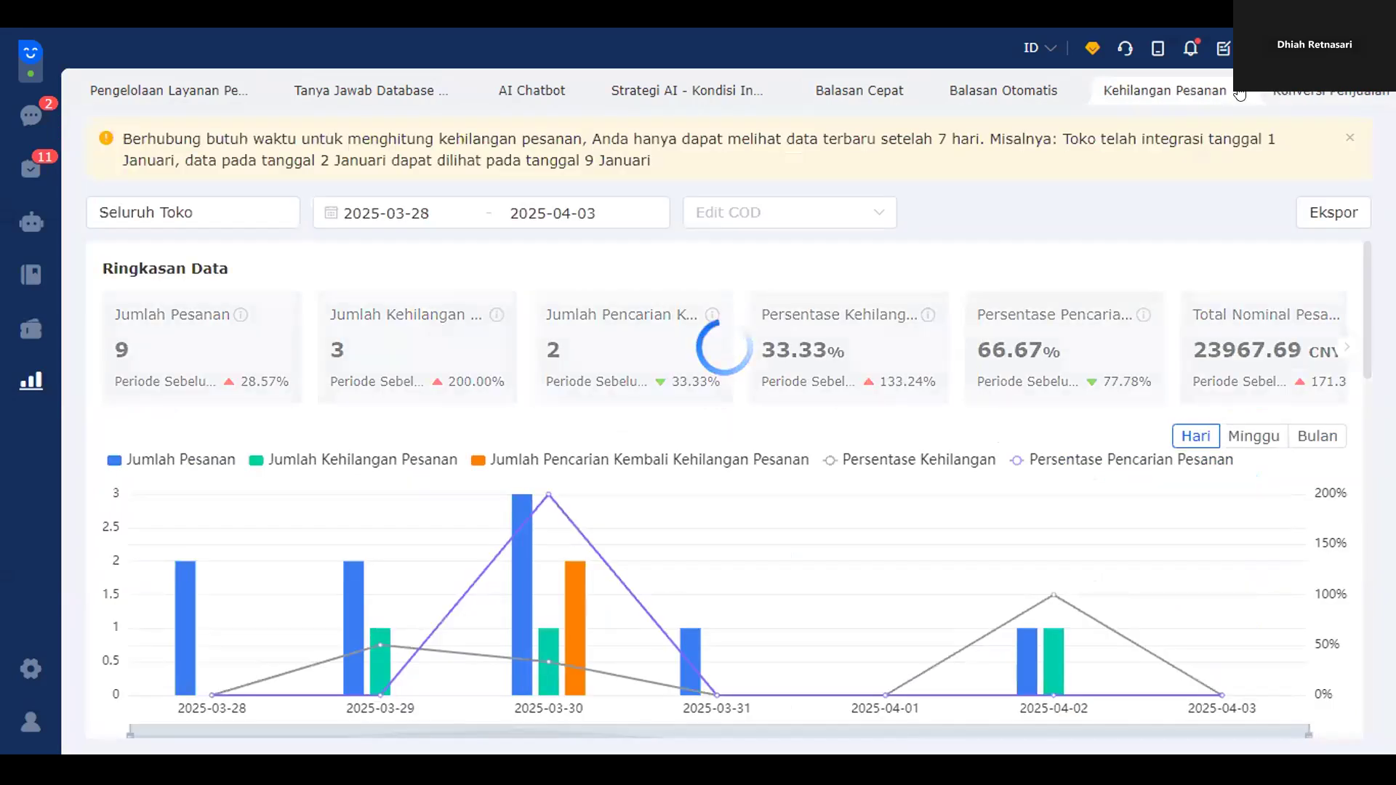
left_click(1239, 93)
left_click(1238, 93)
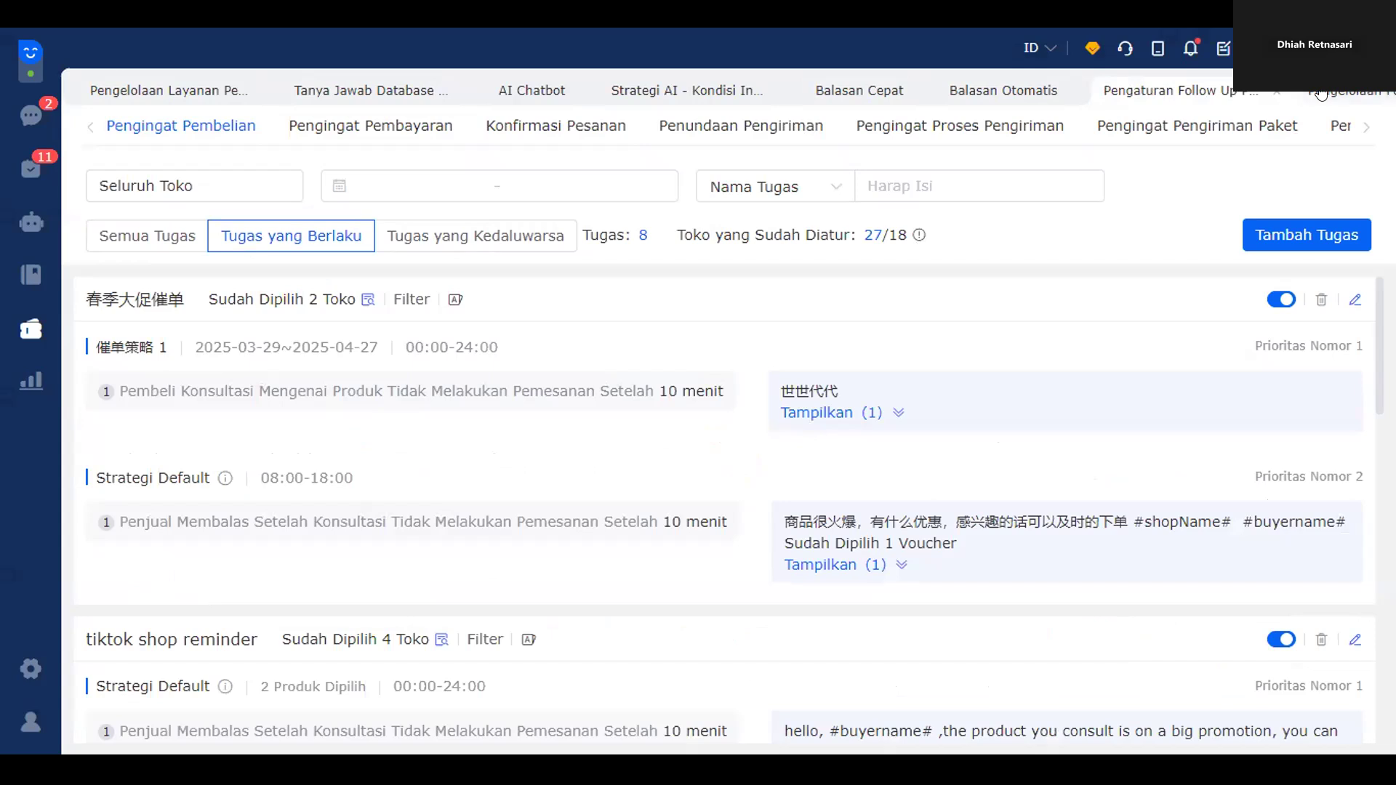
left_click(1071, 91)
left_click(916, 91)
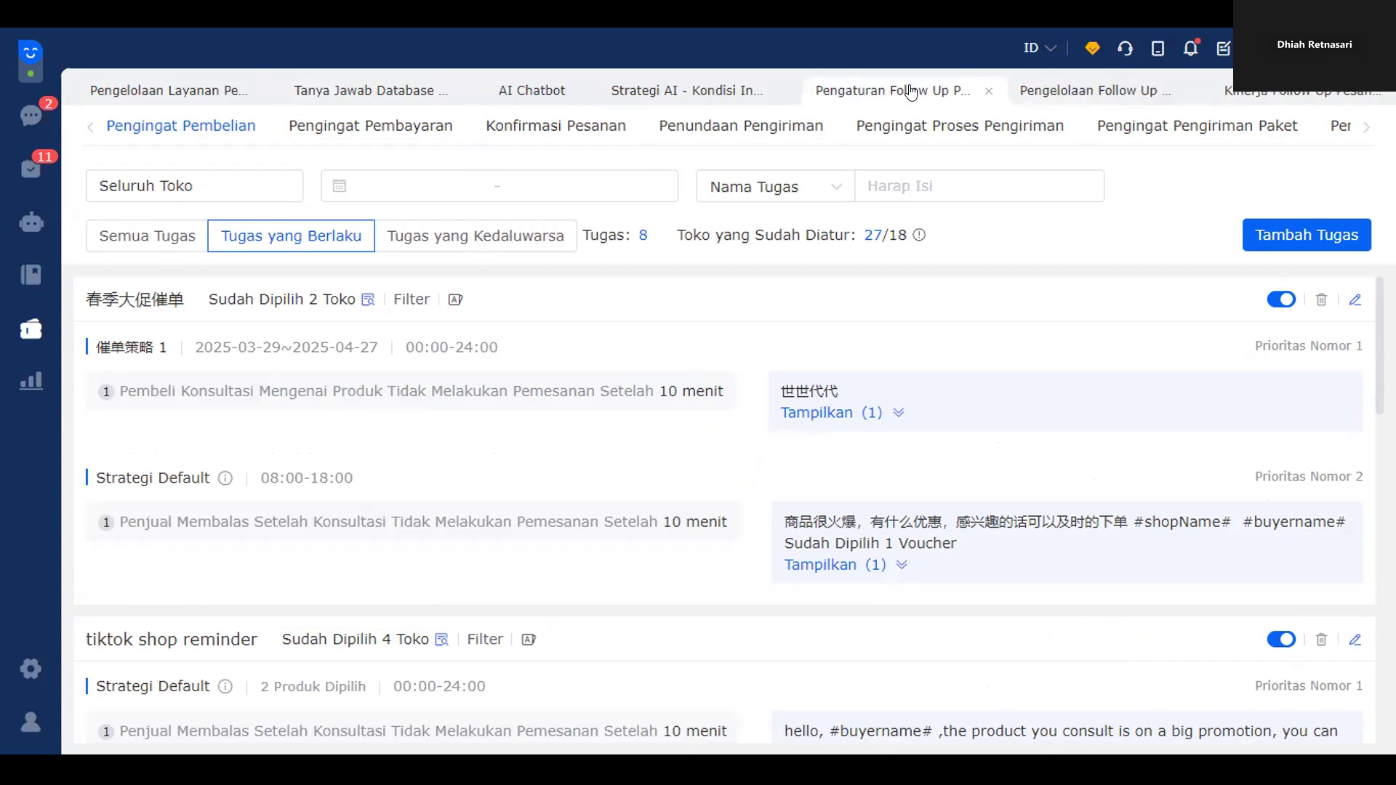
left_click(783, 91)
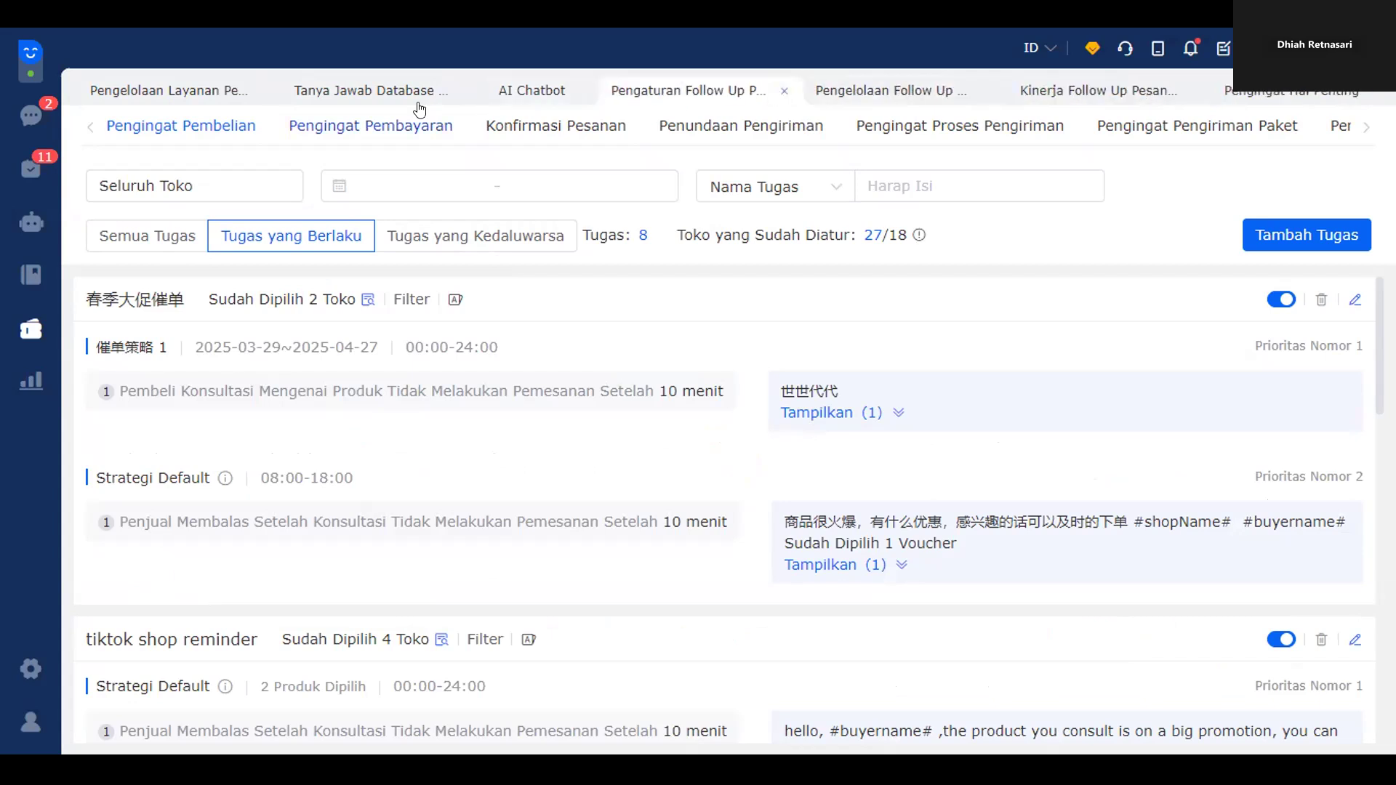
left_click(468, 91)
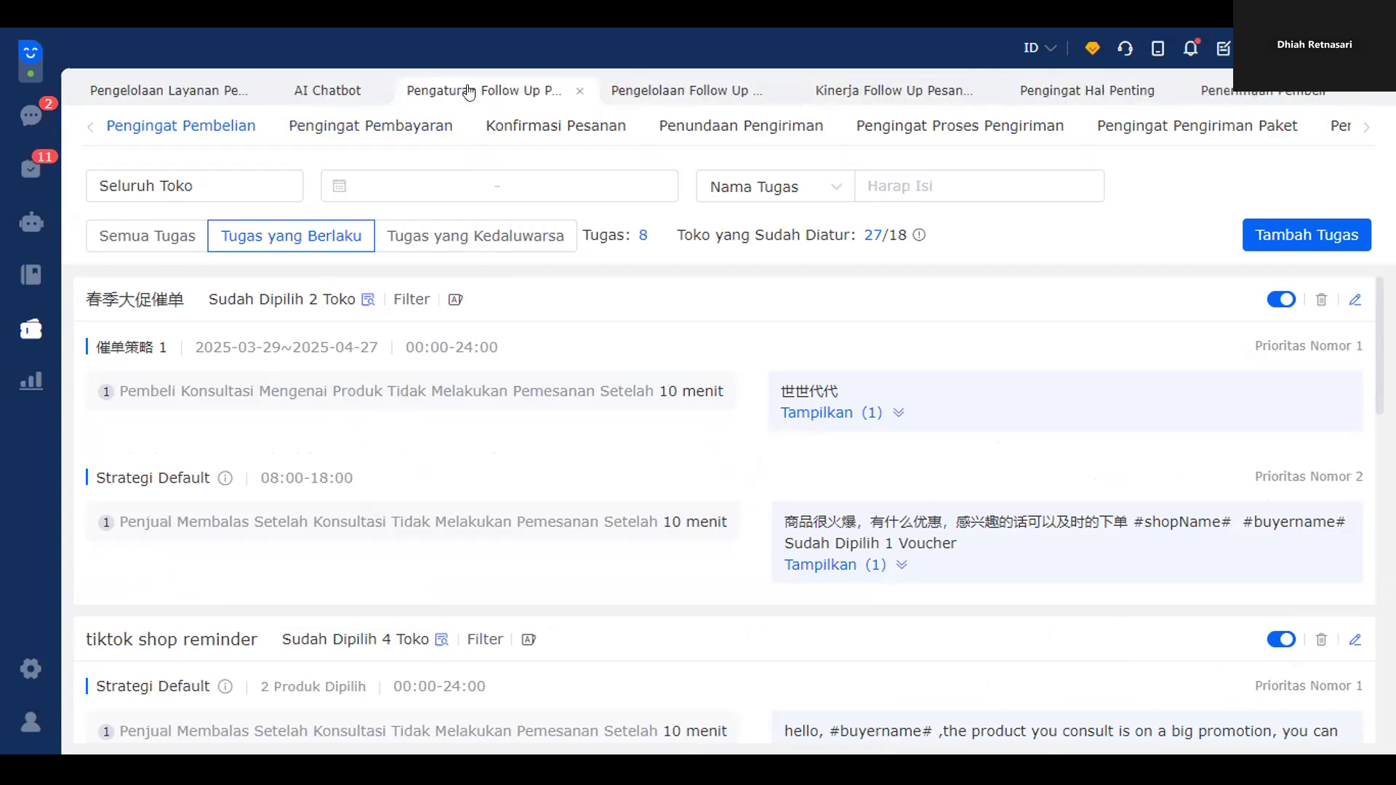
left_click(369, 92)
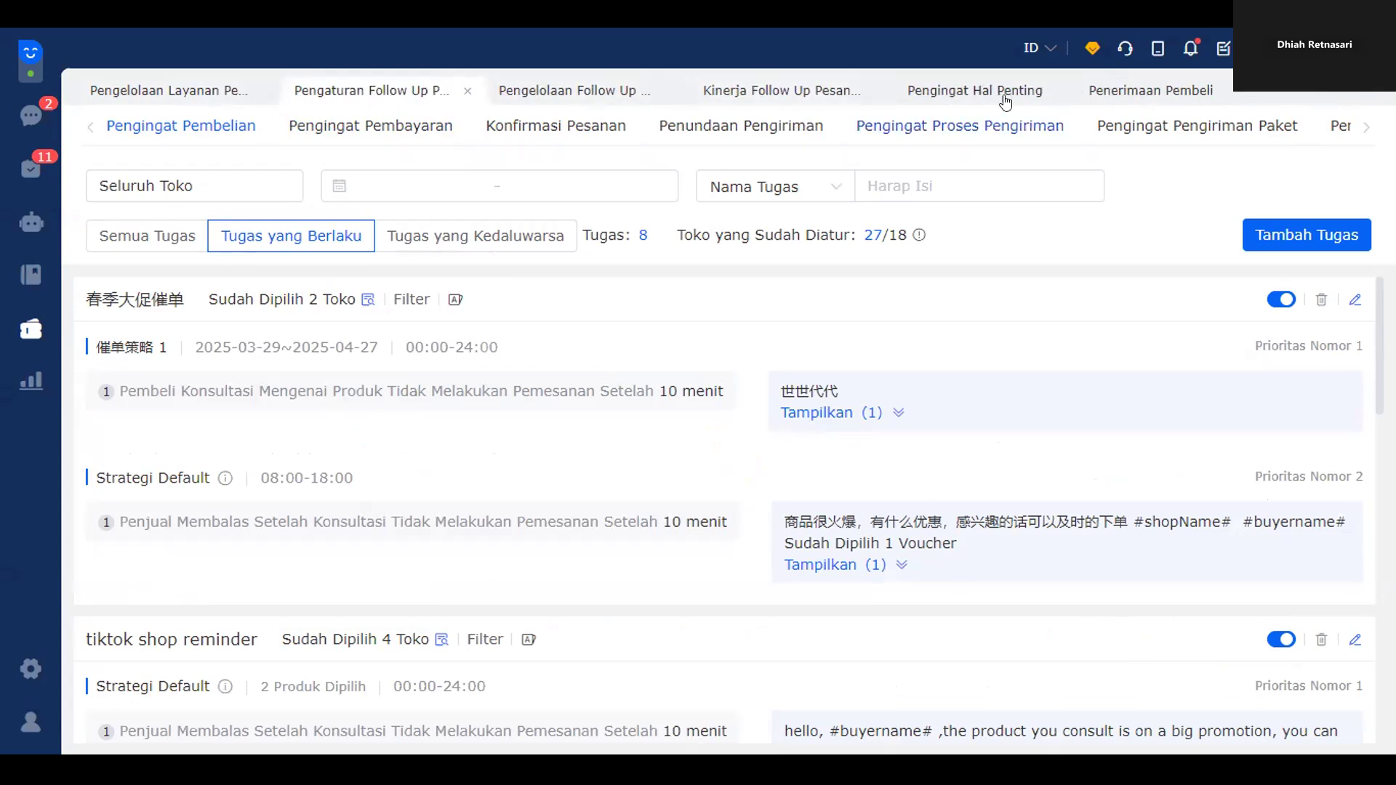
- Close the follow-up performance and important-reminders tabs, leaving the follow-up management dashboard showing
left_click(1152, 91)
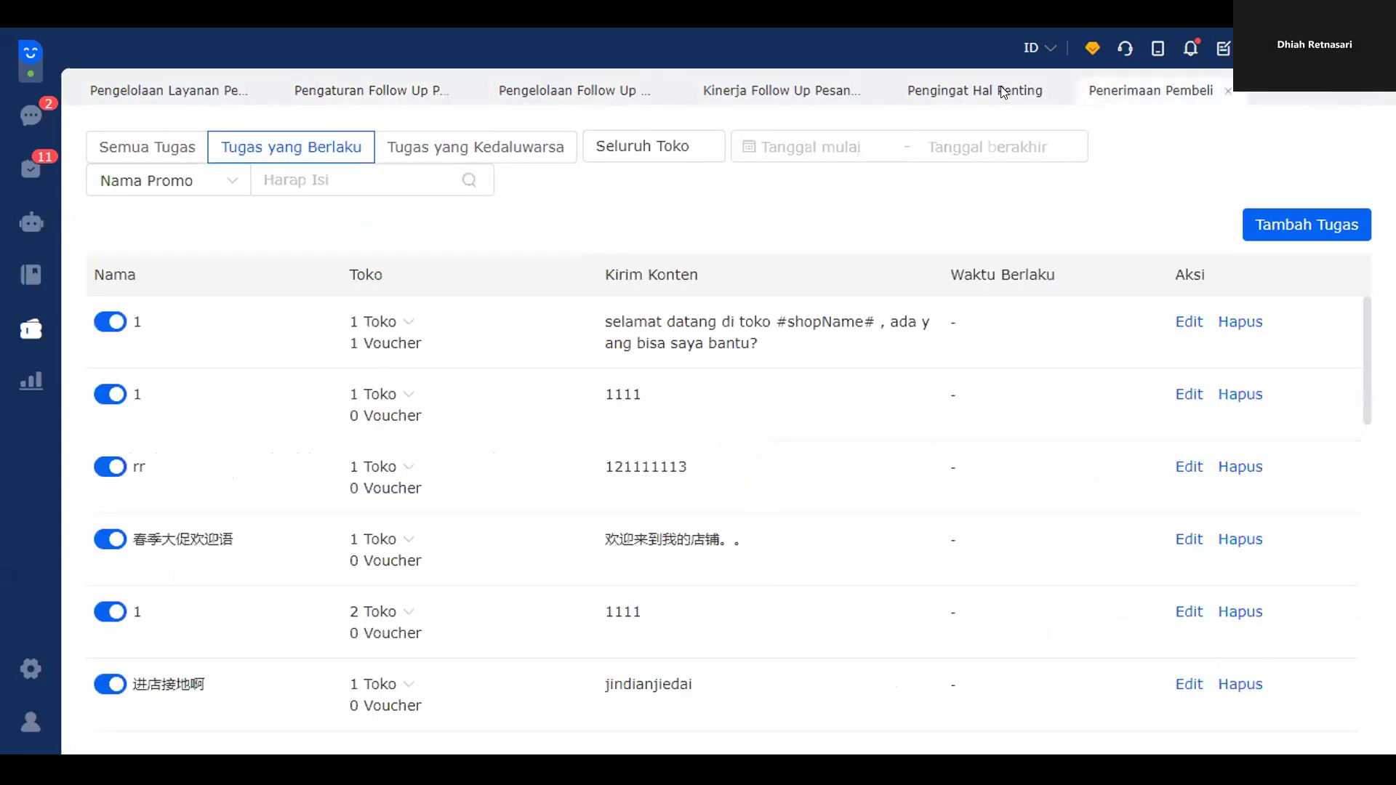
left_click(872, 91)
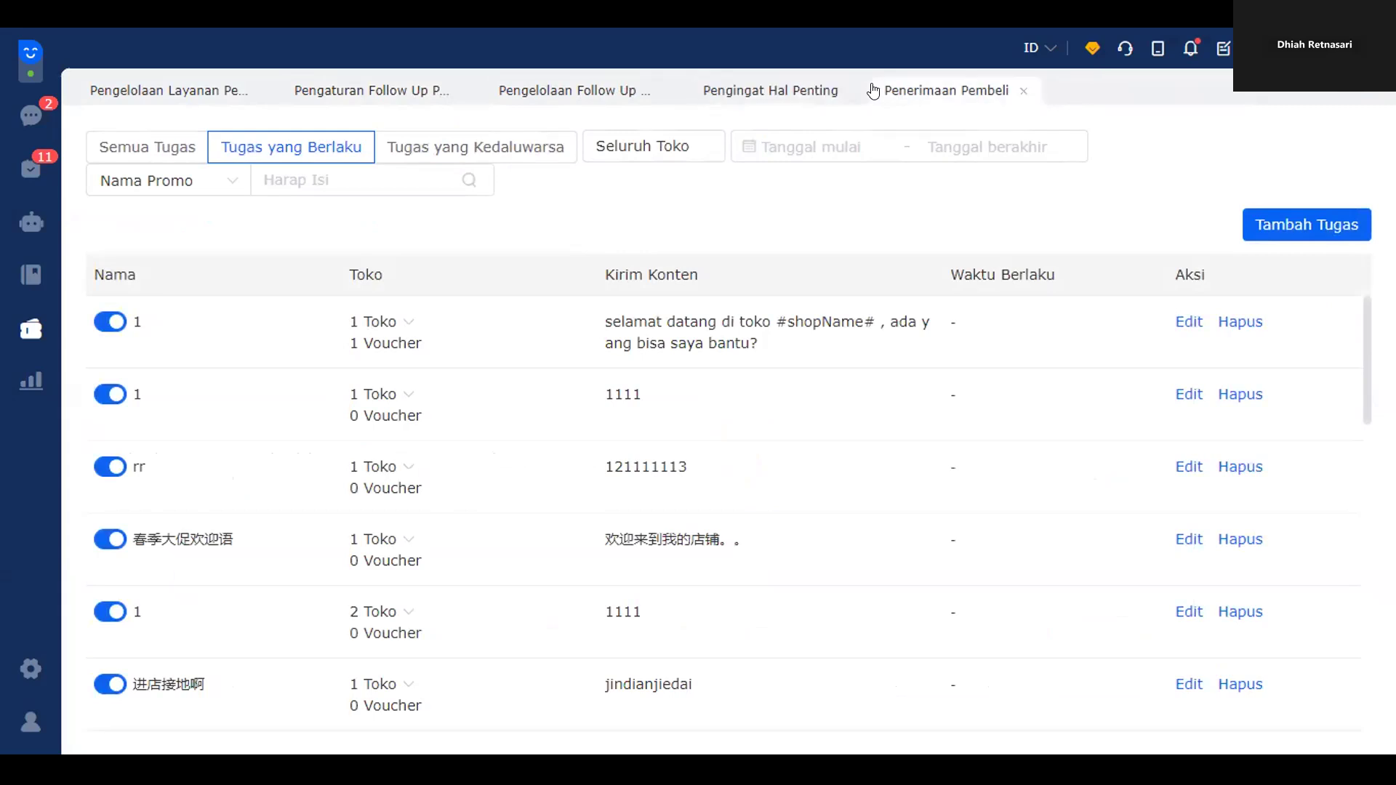
left_click(852, 90)
left_click(601, 90)
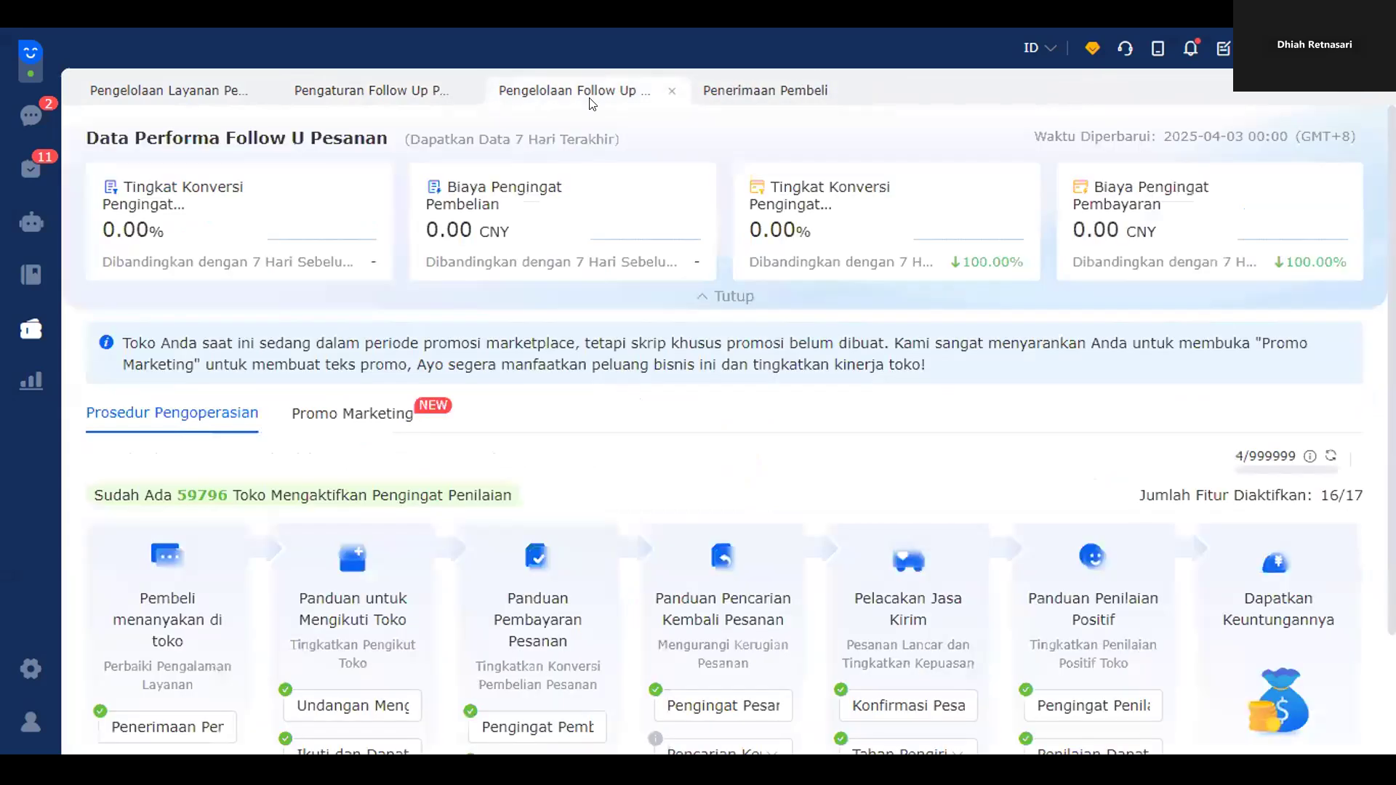
- Open Undangan Mengikuti Otomatis to view the daily follow-invitation counts, all zero
scroll(547, 469, "down", 2)
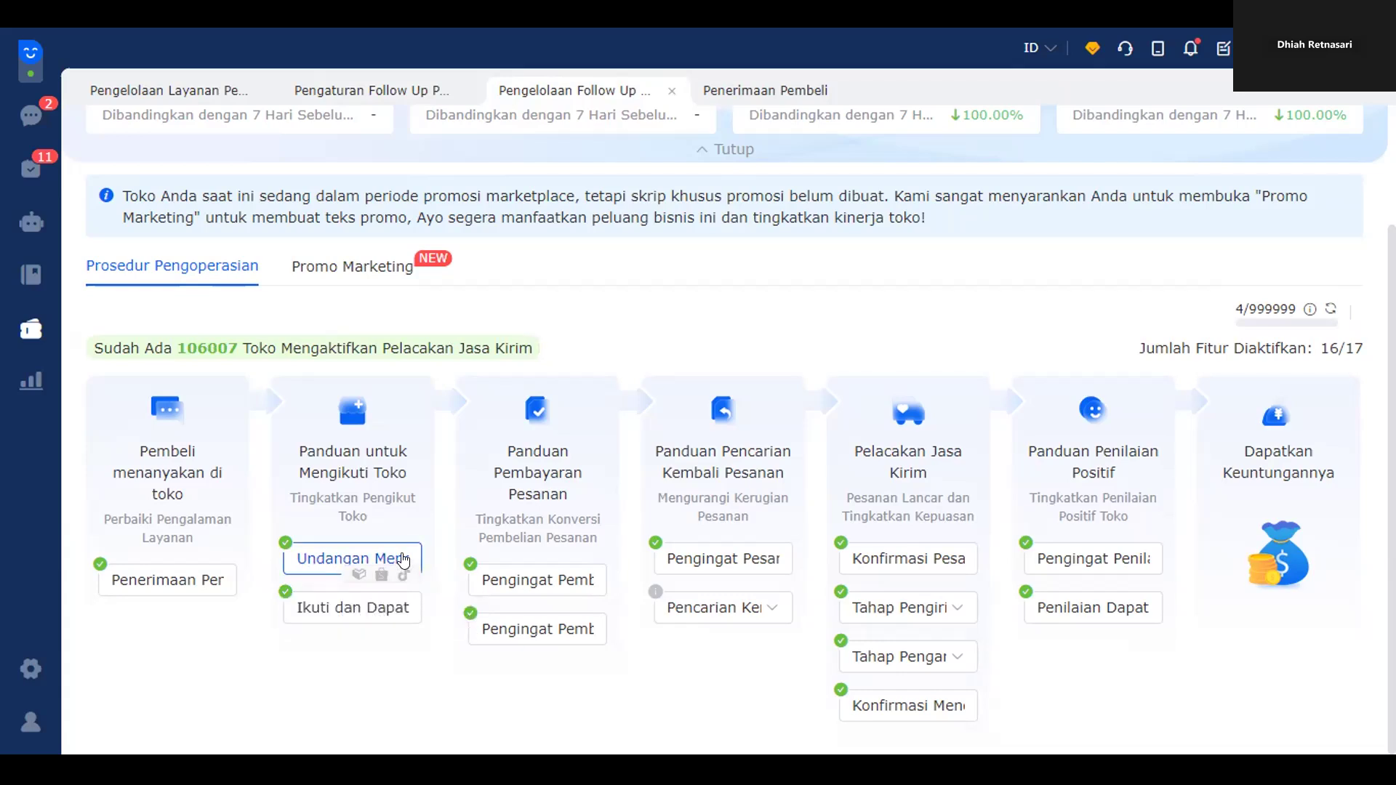
left_click(403, 560)
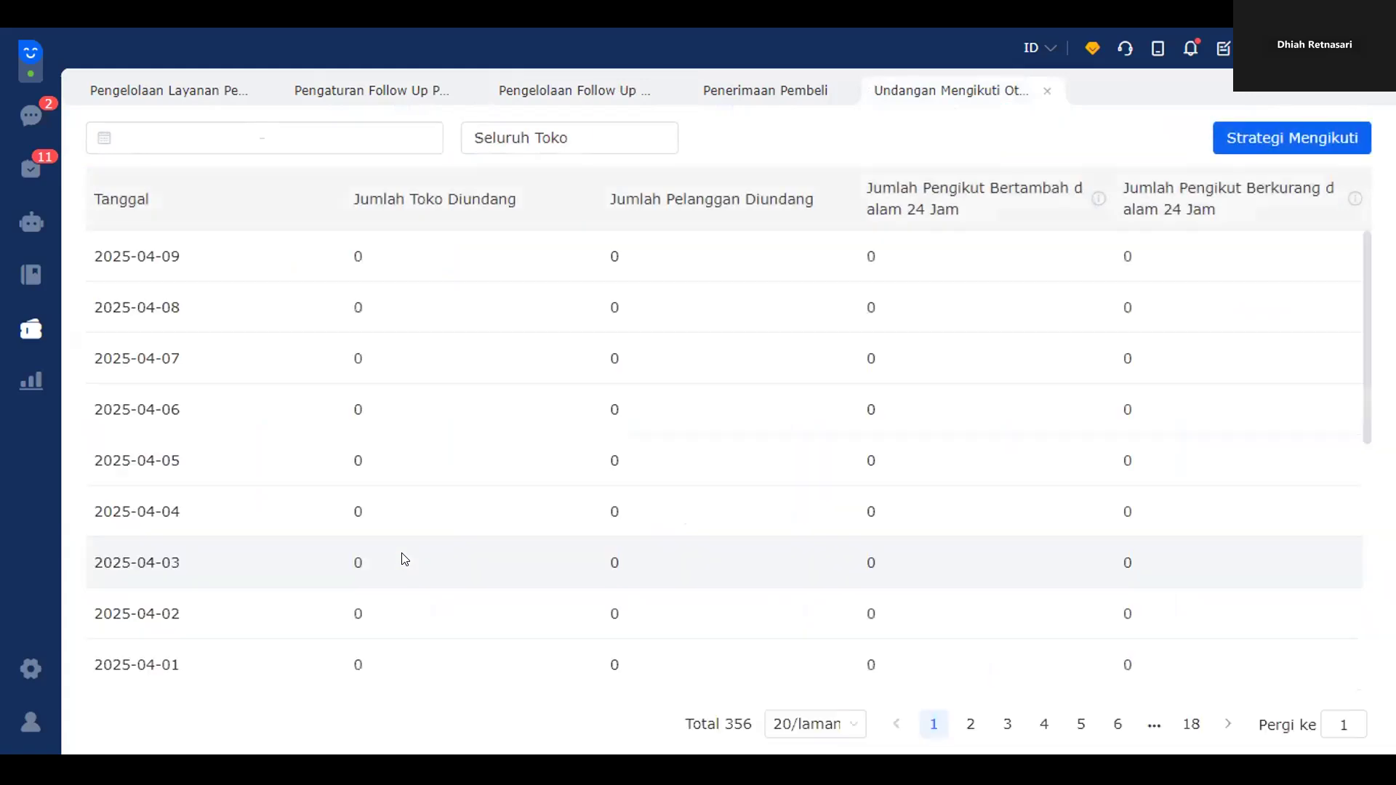
left_click(1277, 138)
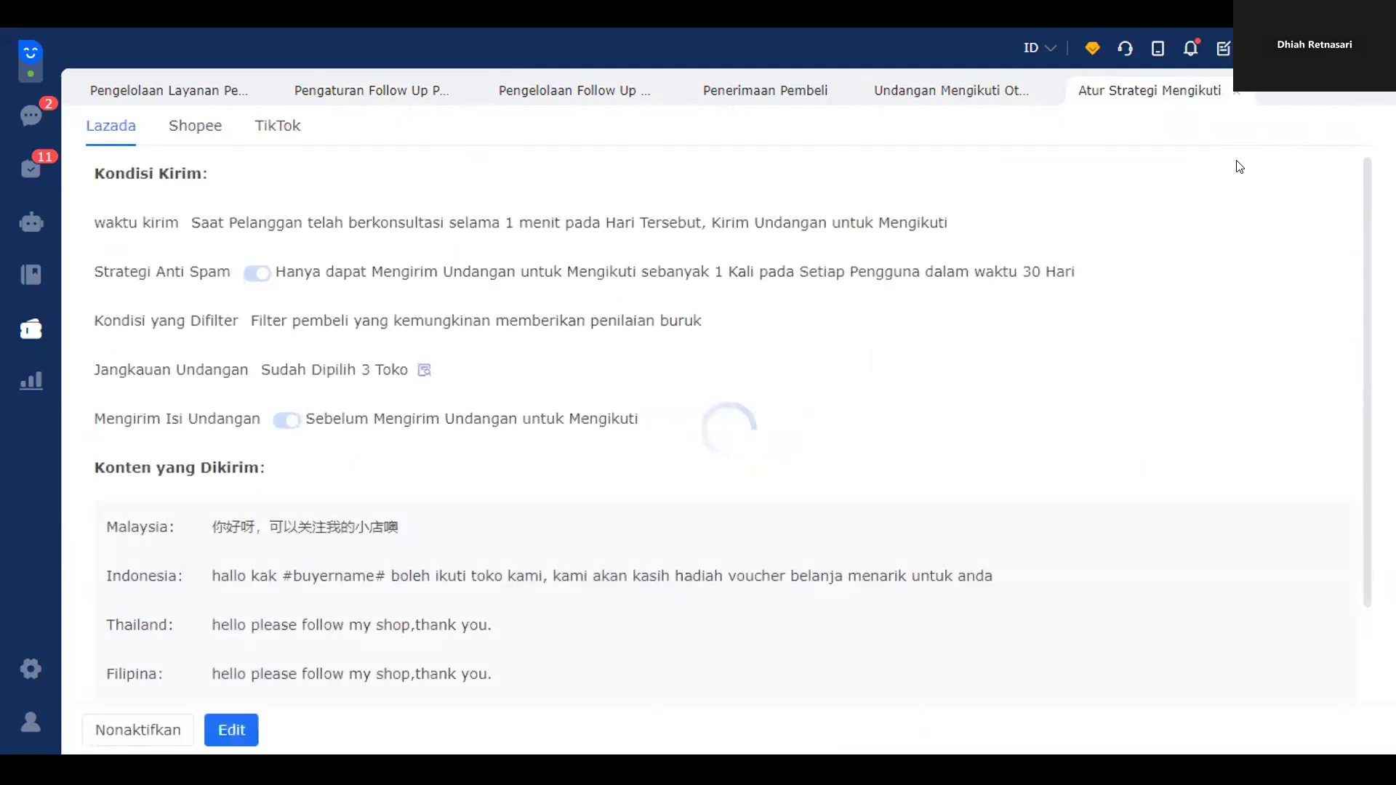
scroll(314, 395, "down", 2)
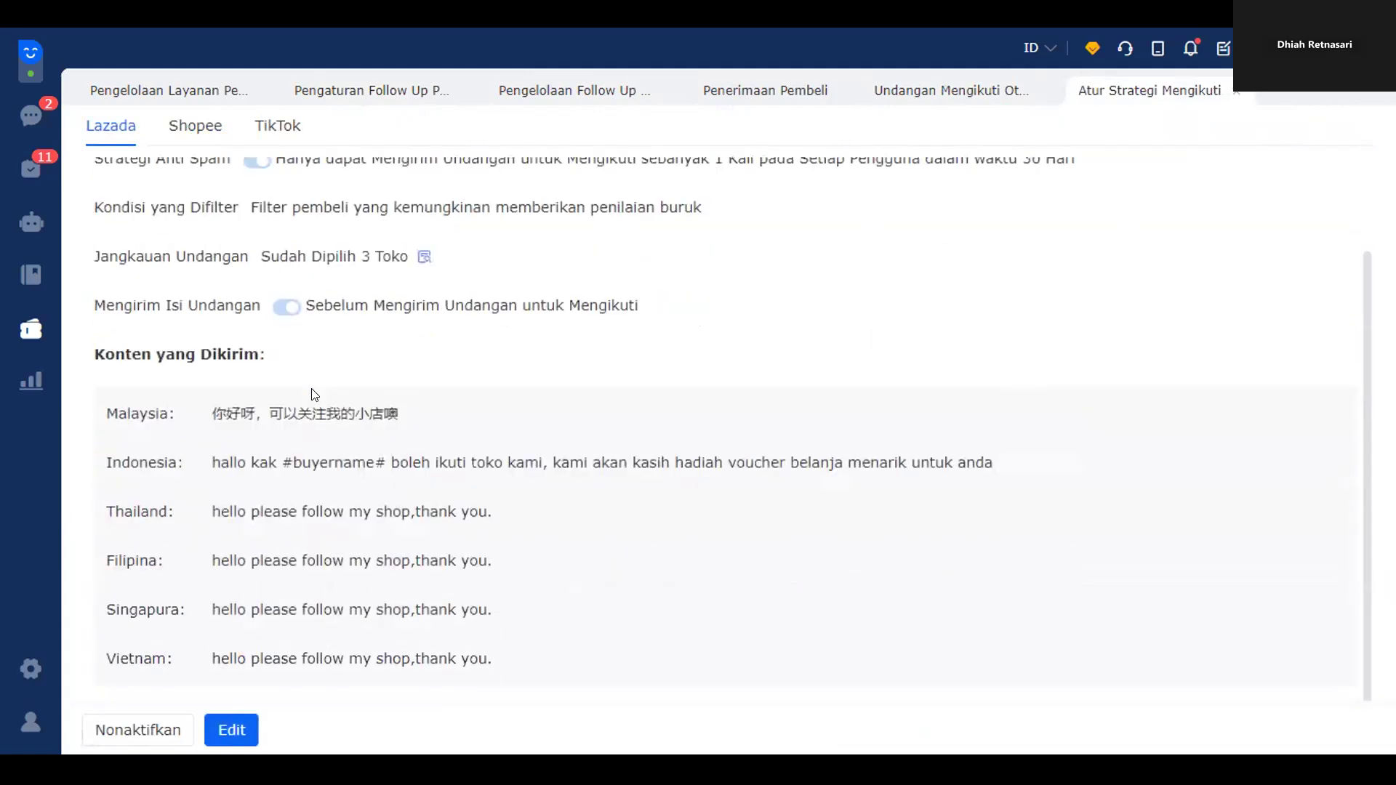
scroll(254, 254, "up", 2)
left_click(196, 124)
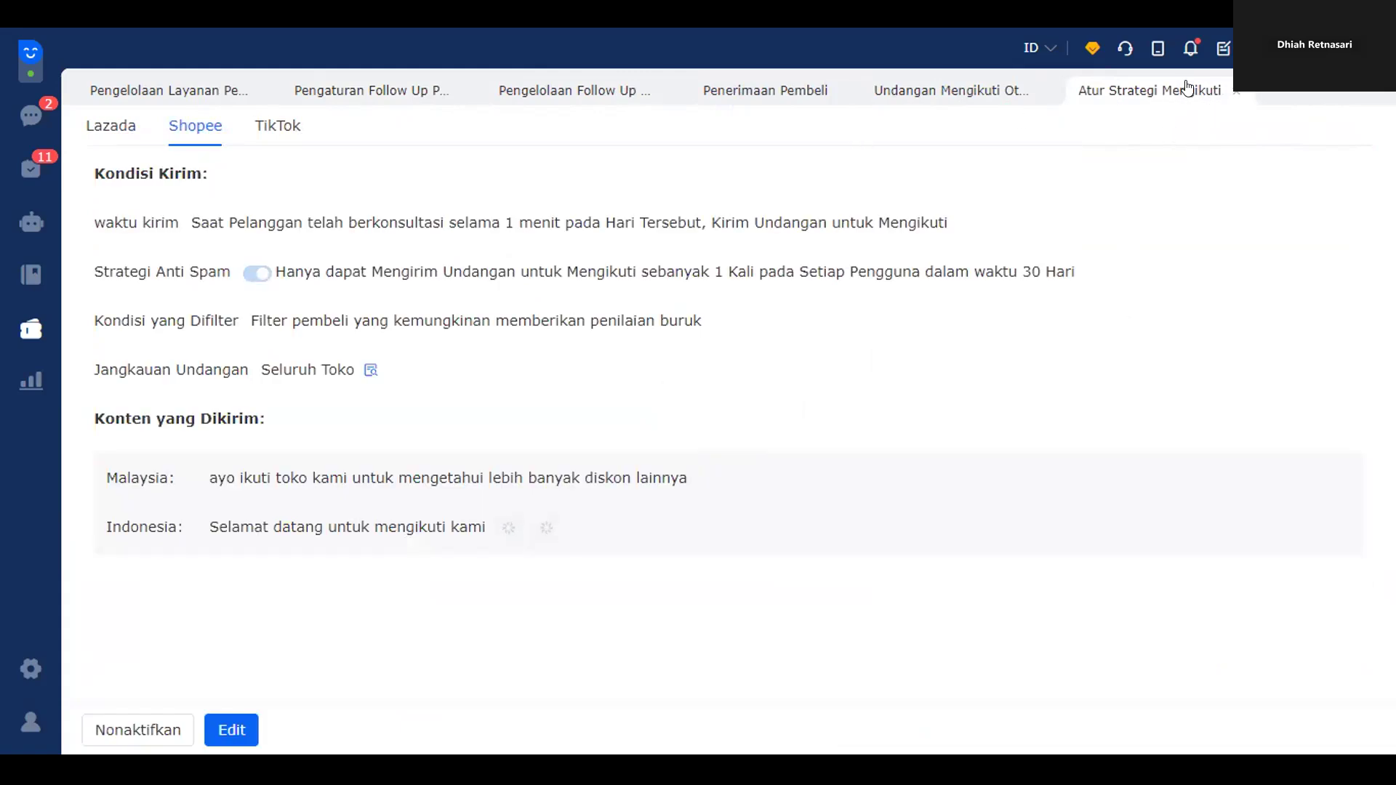
left_click(1231, 90)
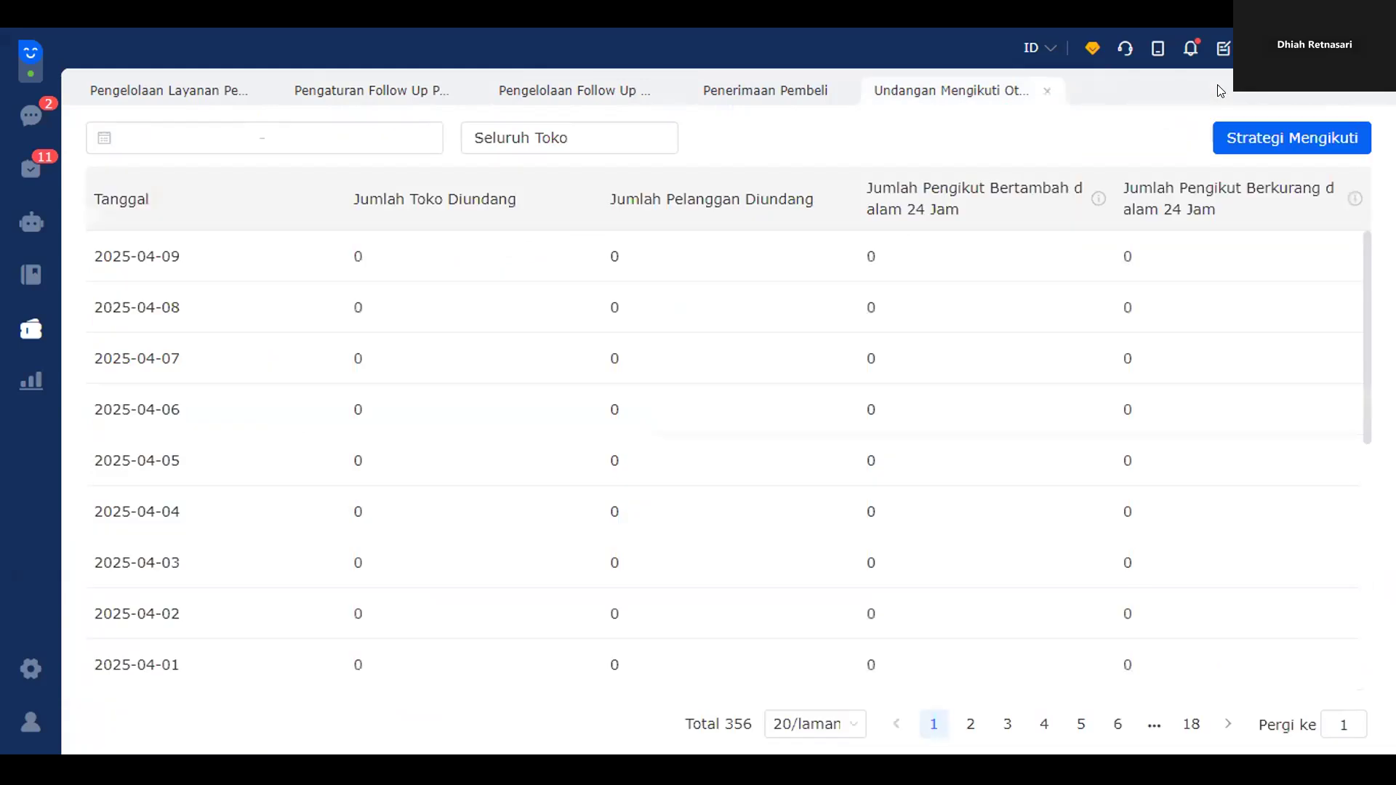
left_click(1289, 138)
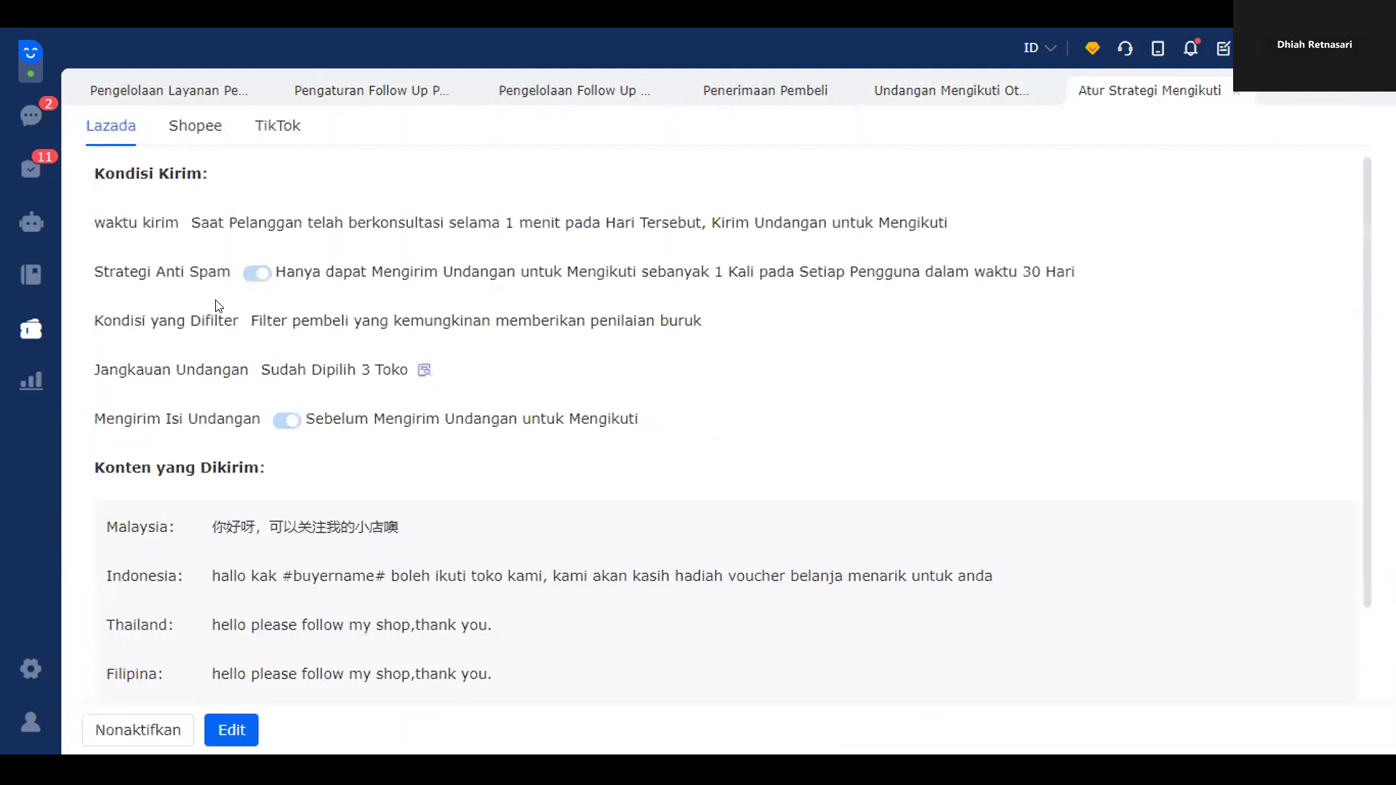
left_click(186, 137)
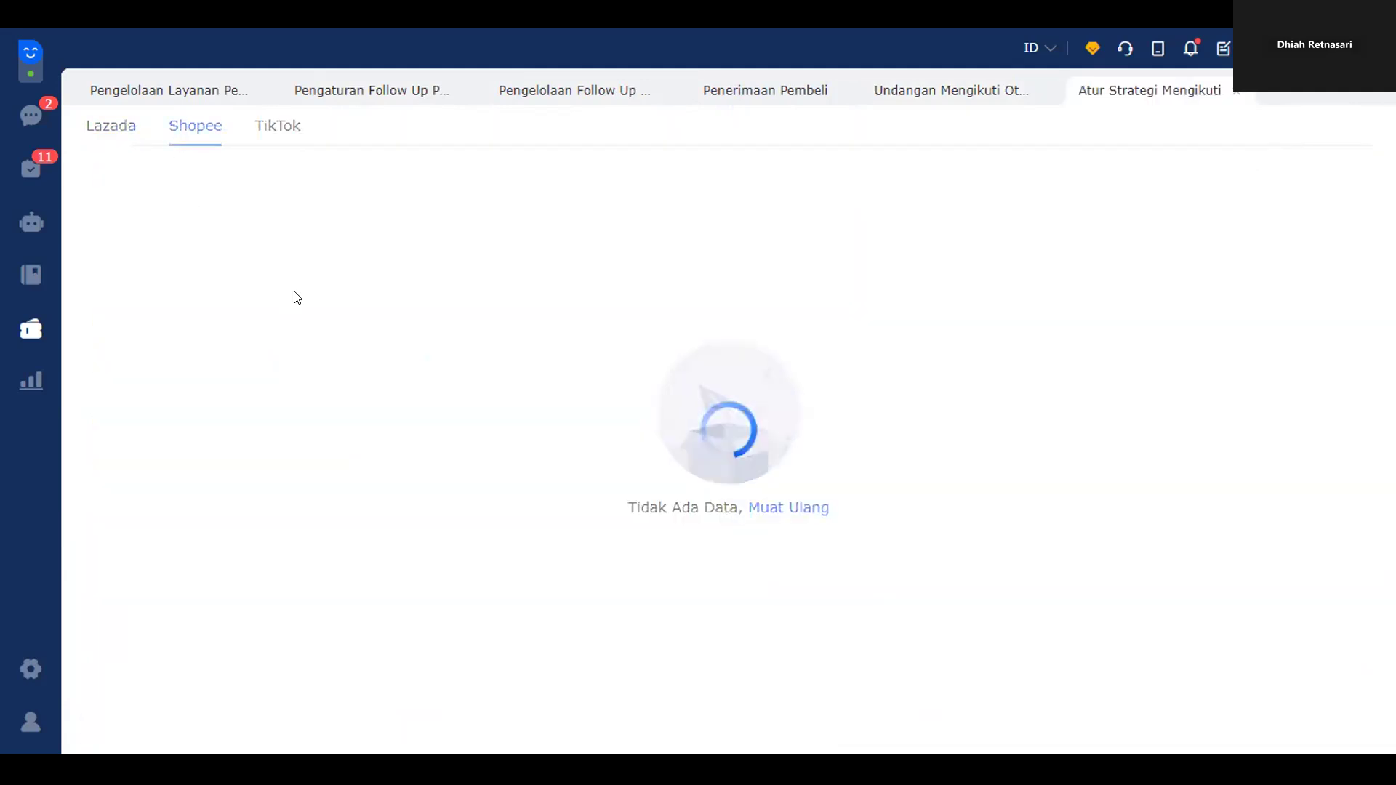
left_click(235, 729)
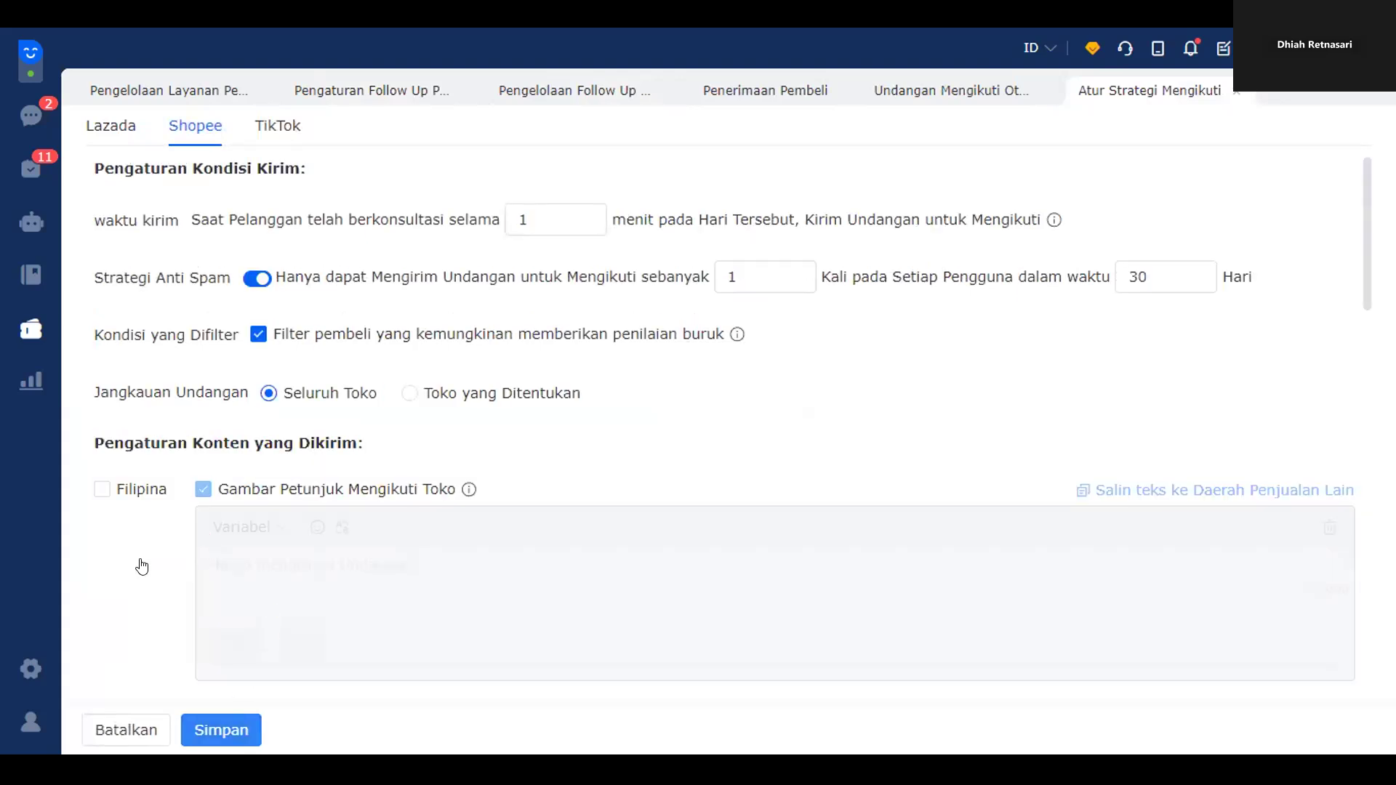
scroll(154, 574, "down", 5)
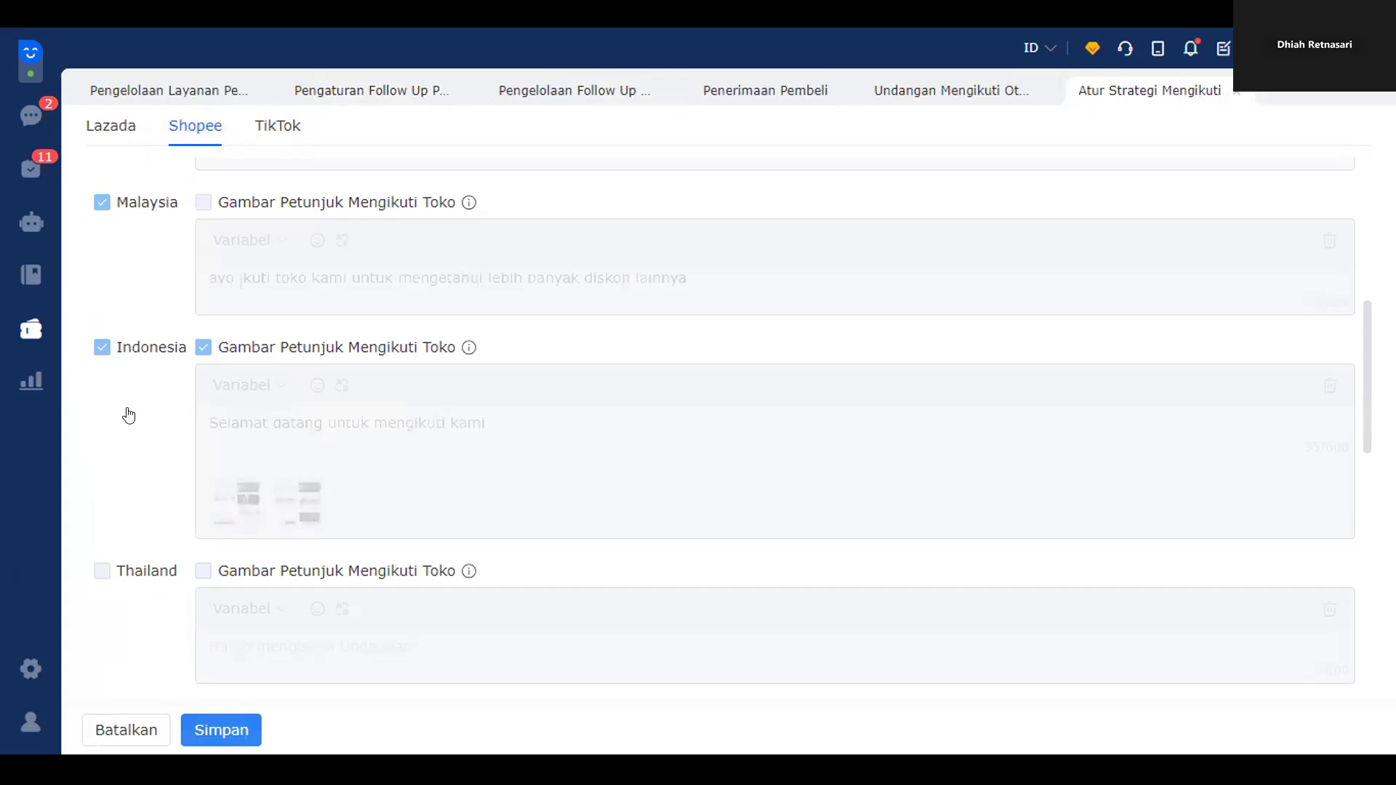
scroll(288, 426, "up", 5)
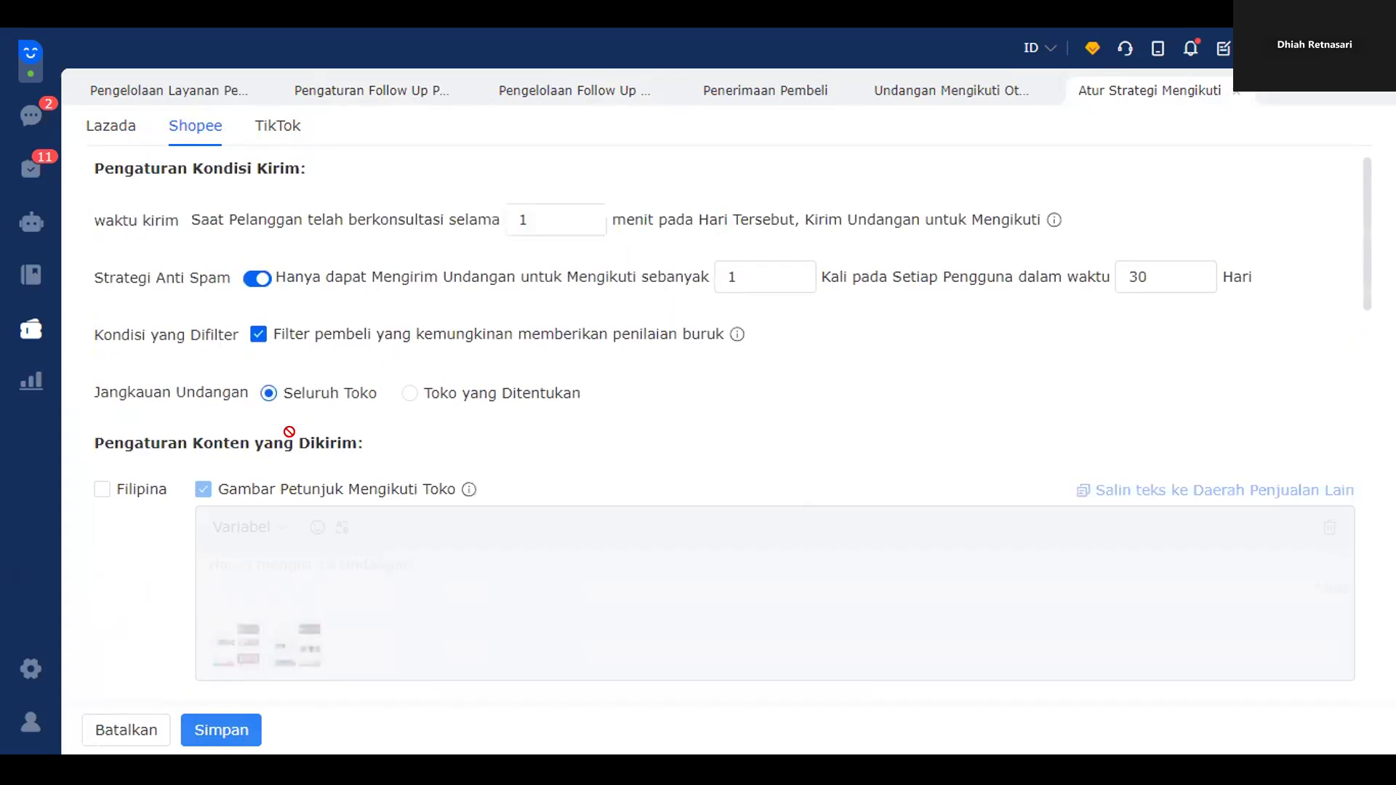
scroll(255, 458, "down", 5)
left_click(103, 742)
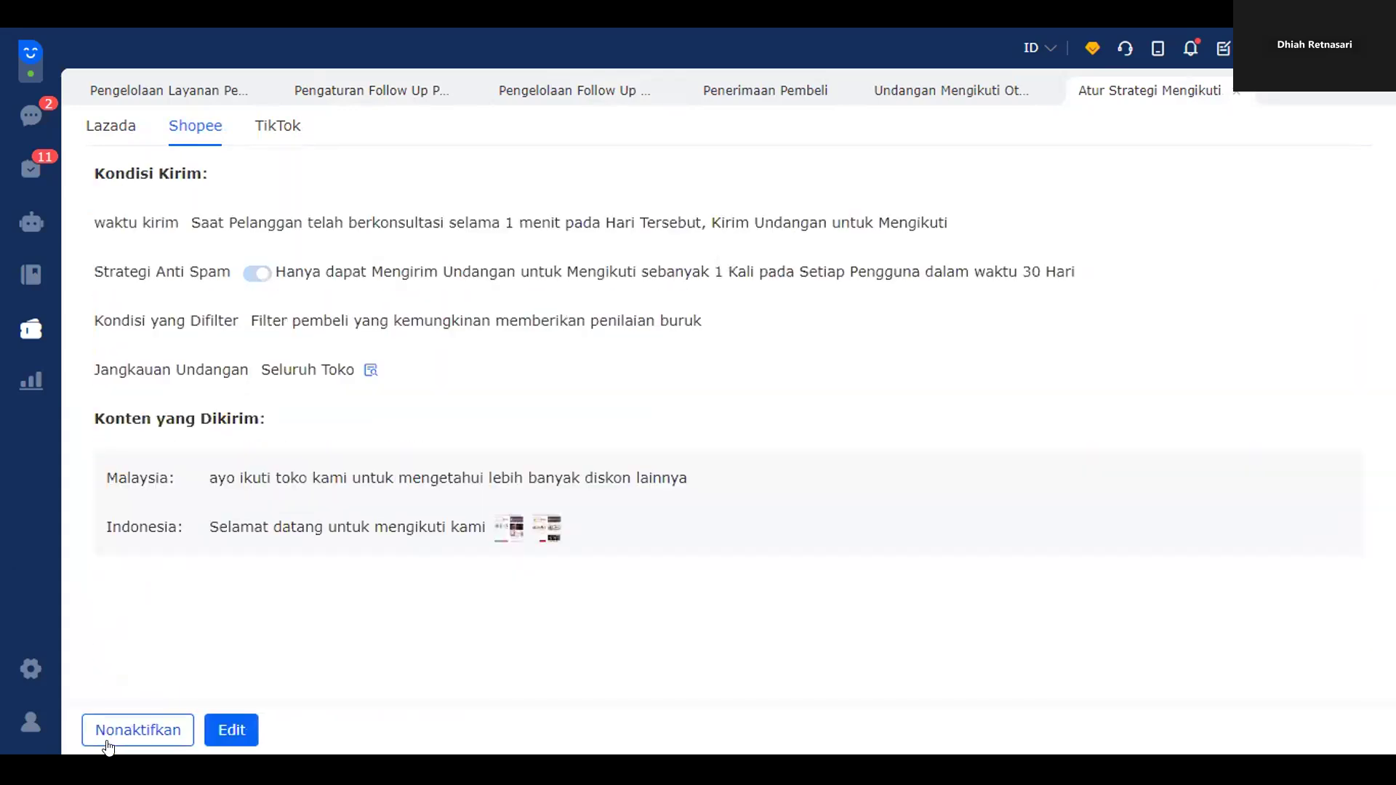
left_click(231, 729)
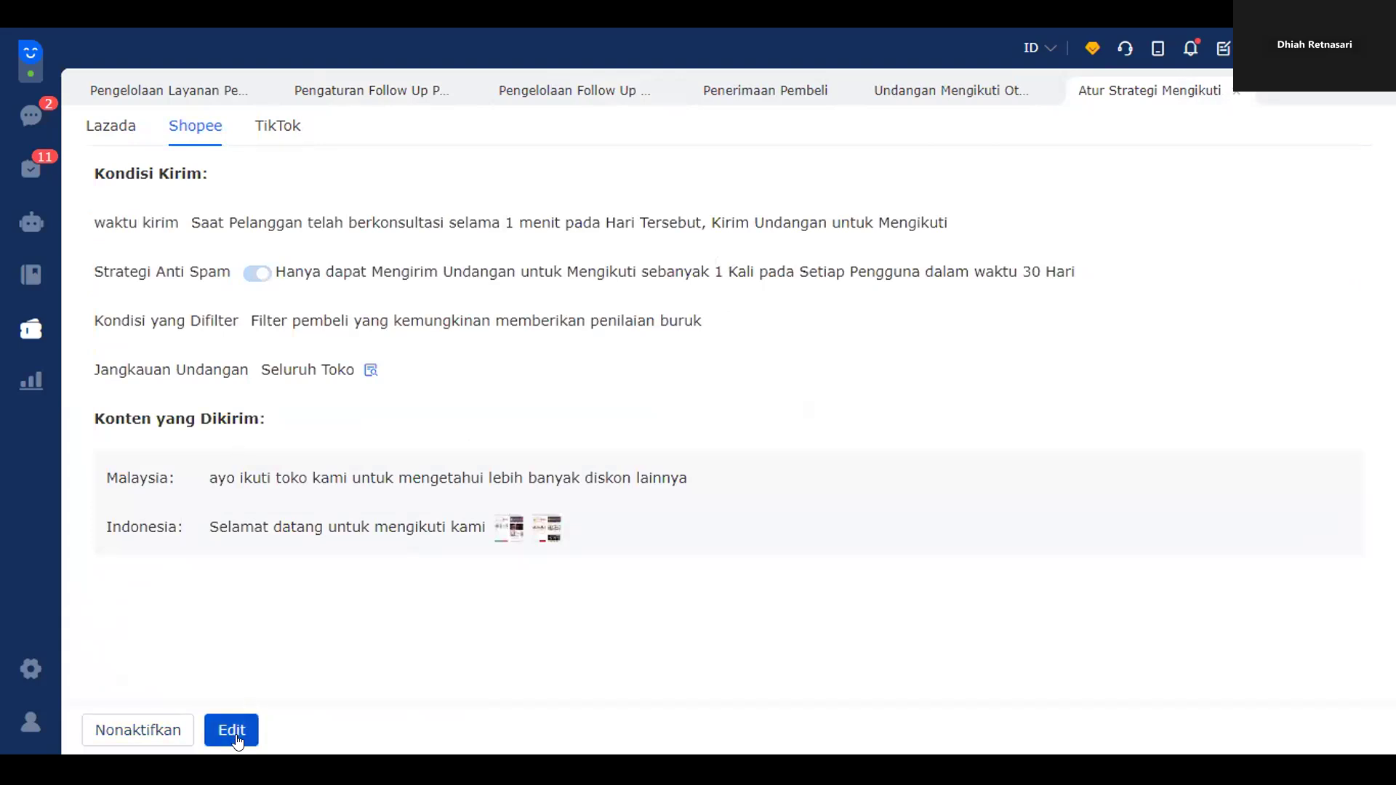
scroll(323, 543, "down", 2)
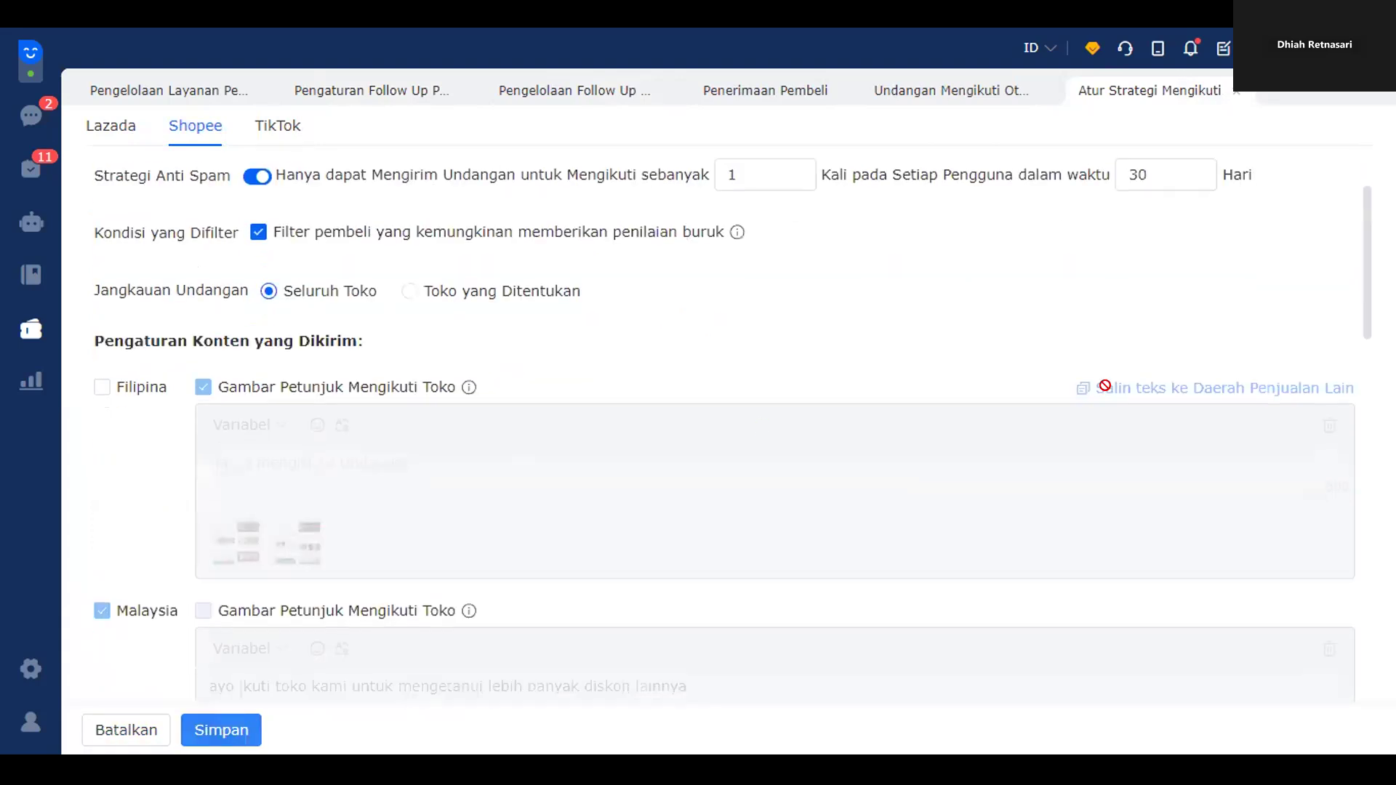
scroll(210, 459, "down", 1)
scroll(211, 460, "down", 5)
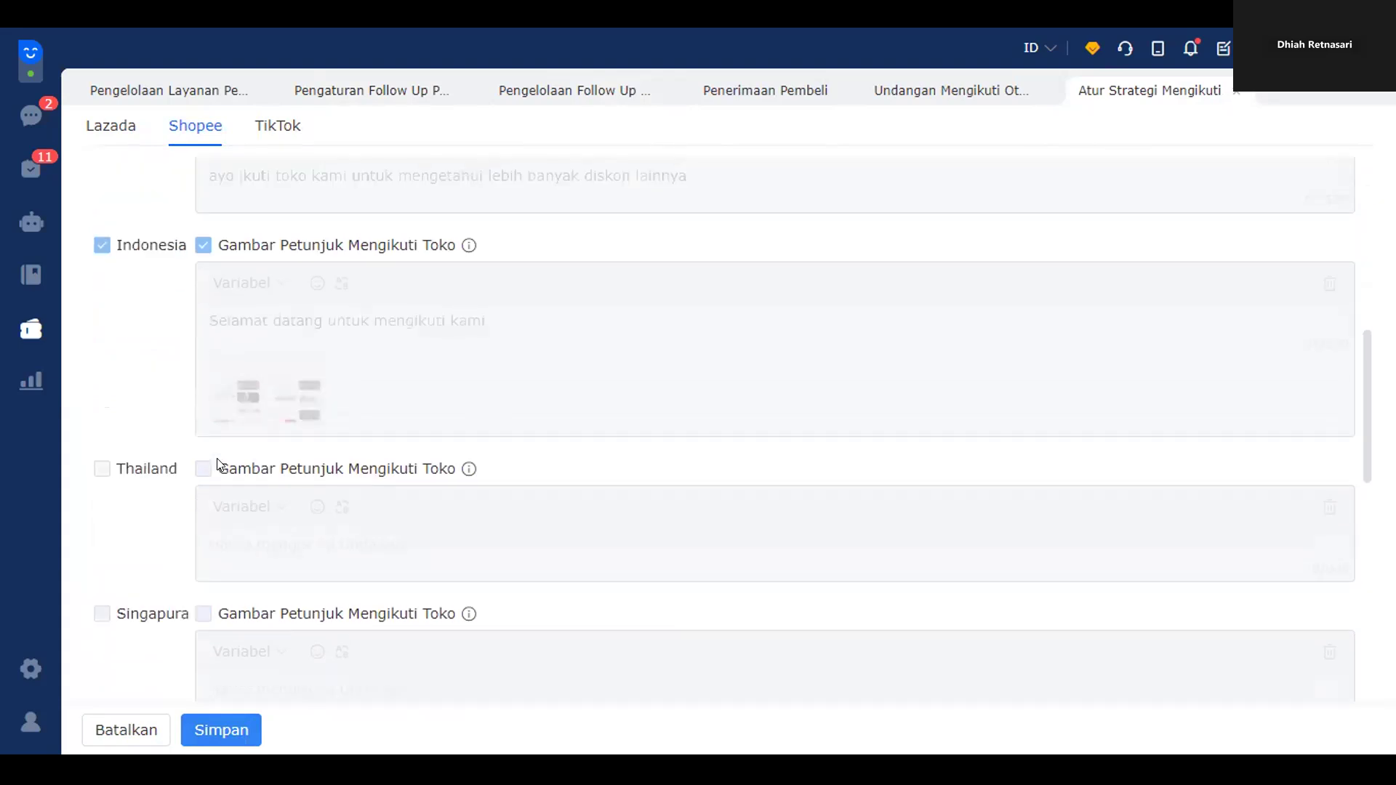
scroll(273, 384, "up", 5)
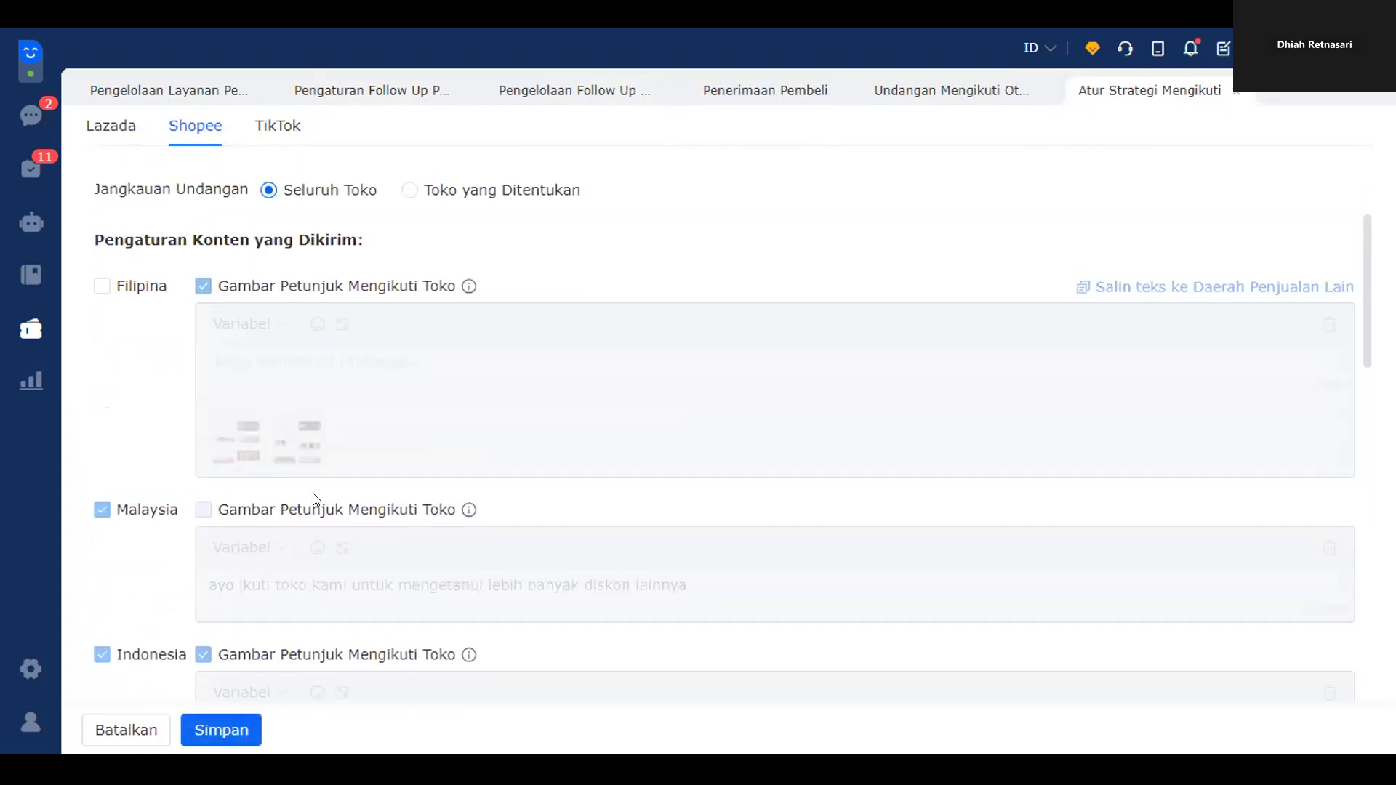
scroll(312, 492, "up", 4)
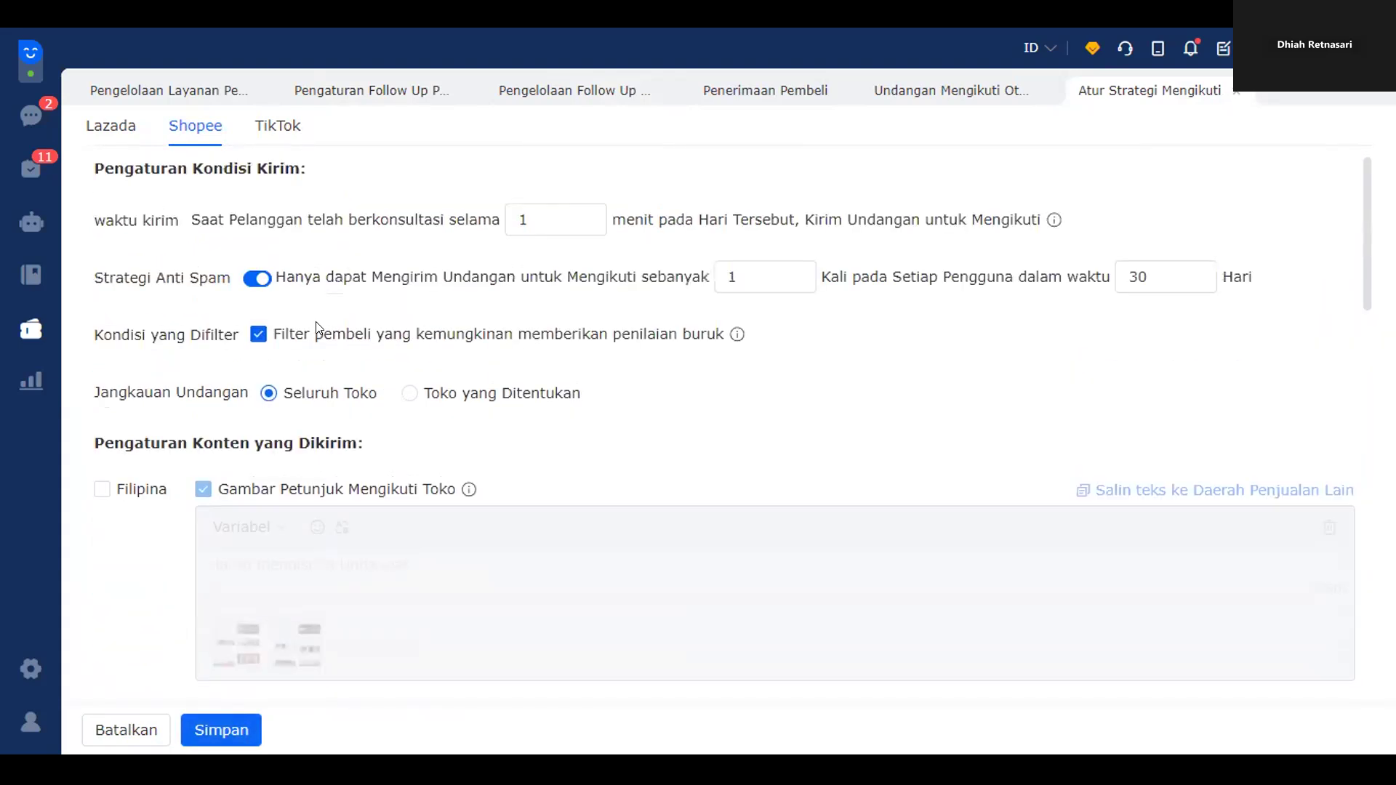
left_click(407, 392)
left_click(324, 396)
scroll(323, 395, "down", 4)
scroll(240, 261, "up", 4)
left_click(132, 127)
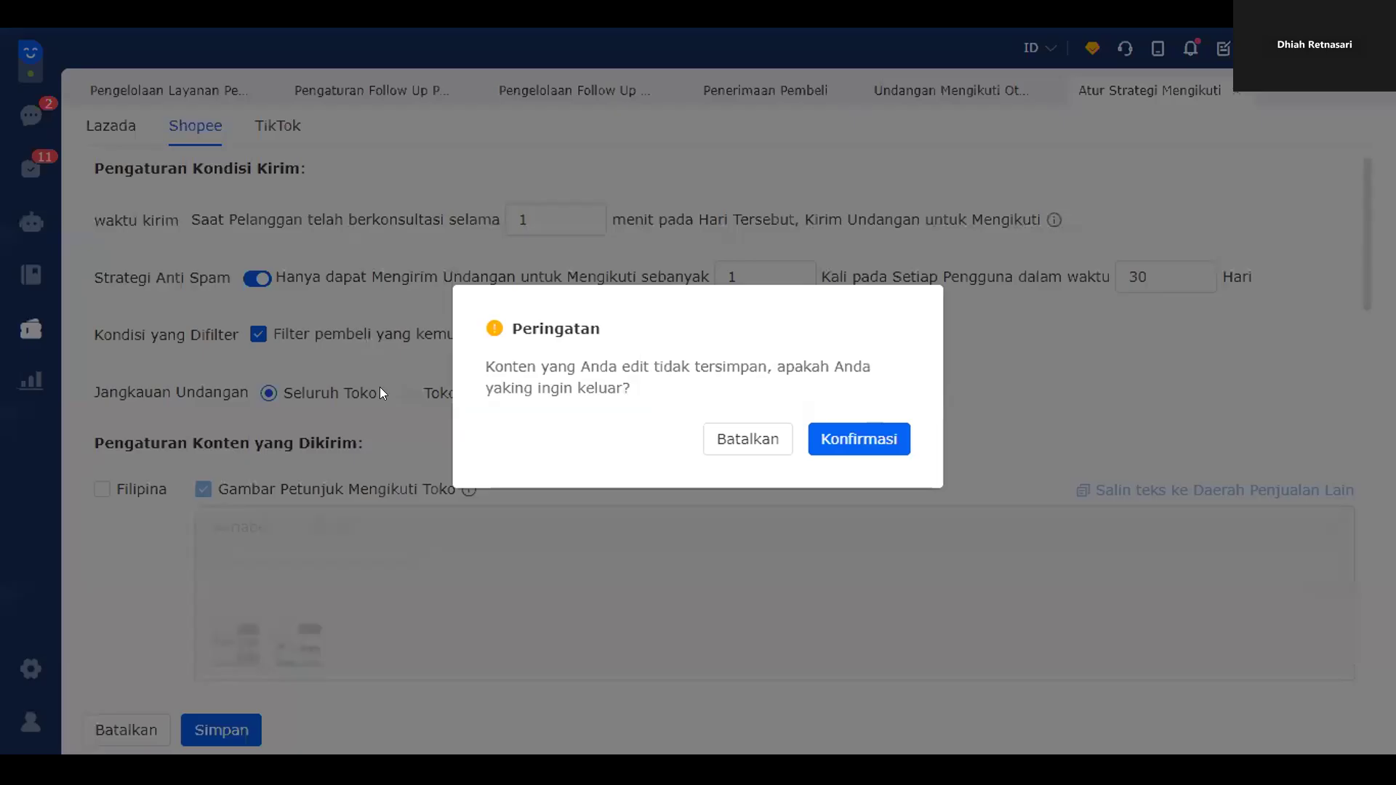
left_click(877, 440)
scroll(479, 398, "down", 3)
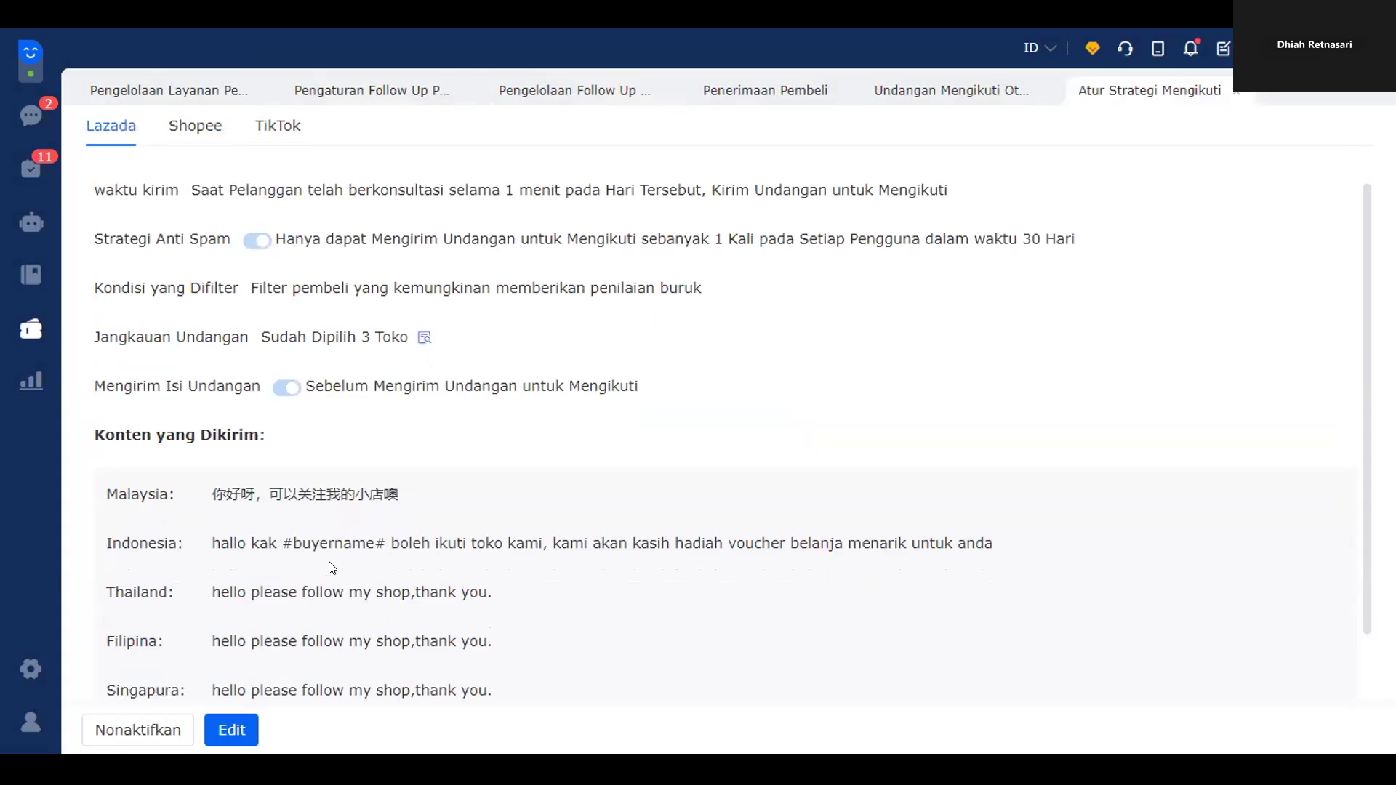
- Review the Lazada follow strategy's Indonesia message, then return to the follow-up management procedure cards
left_click(234, 728)
scroll(615, 509, "down", 2)
scroll(553, 503, "down", 3)
scroll(490, 499, "up", 9)
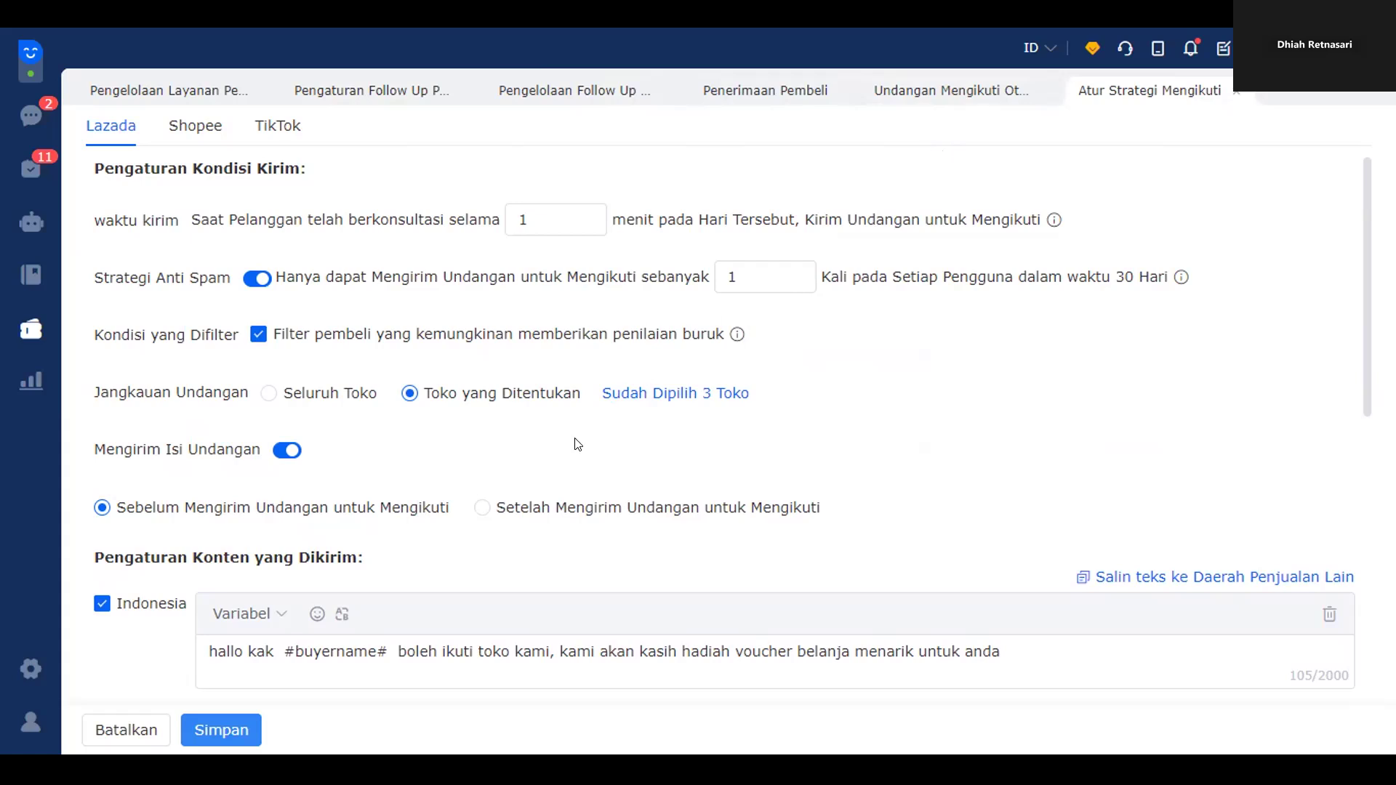
scroll(483, 529, "down", 1)
left_click_drag(1001, 550, 125, 568)
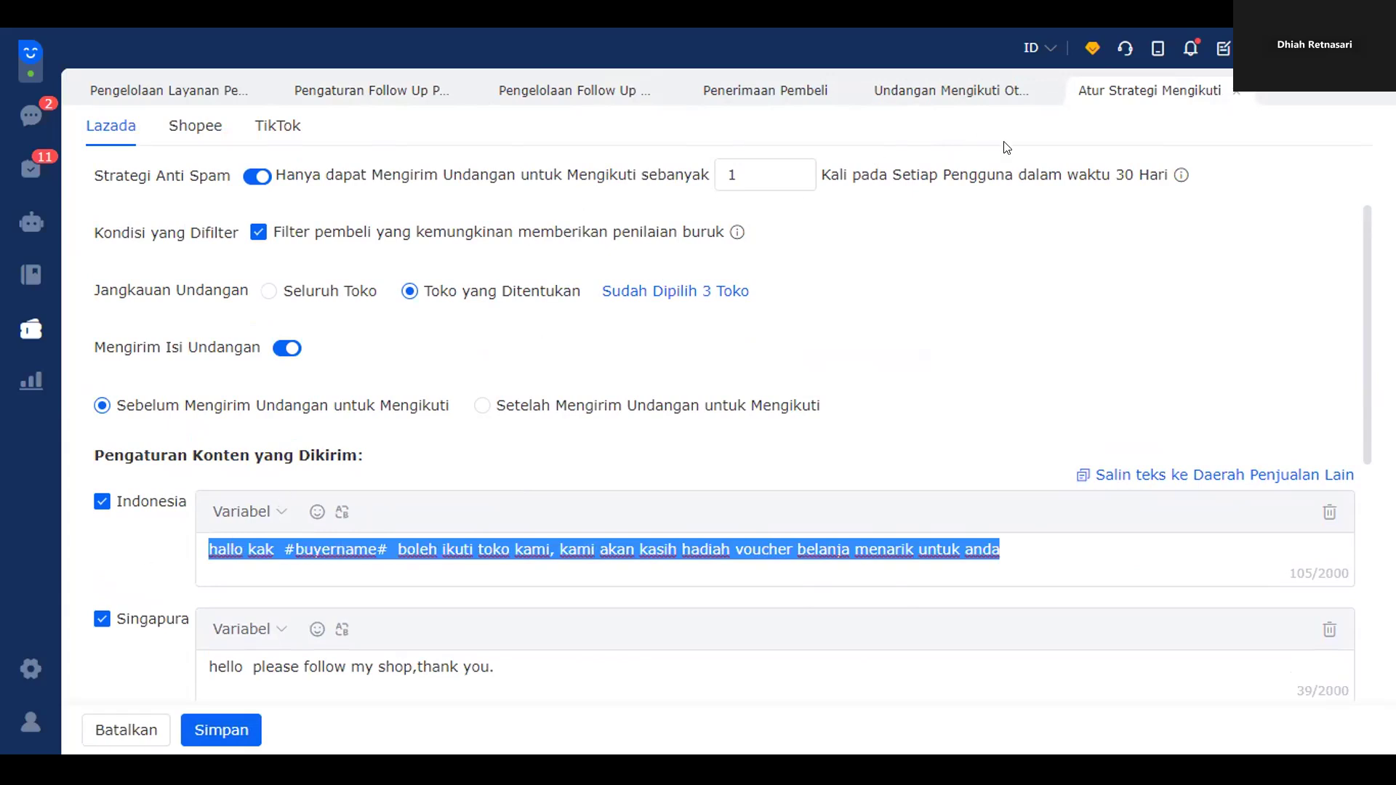
left_click(581, 85)
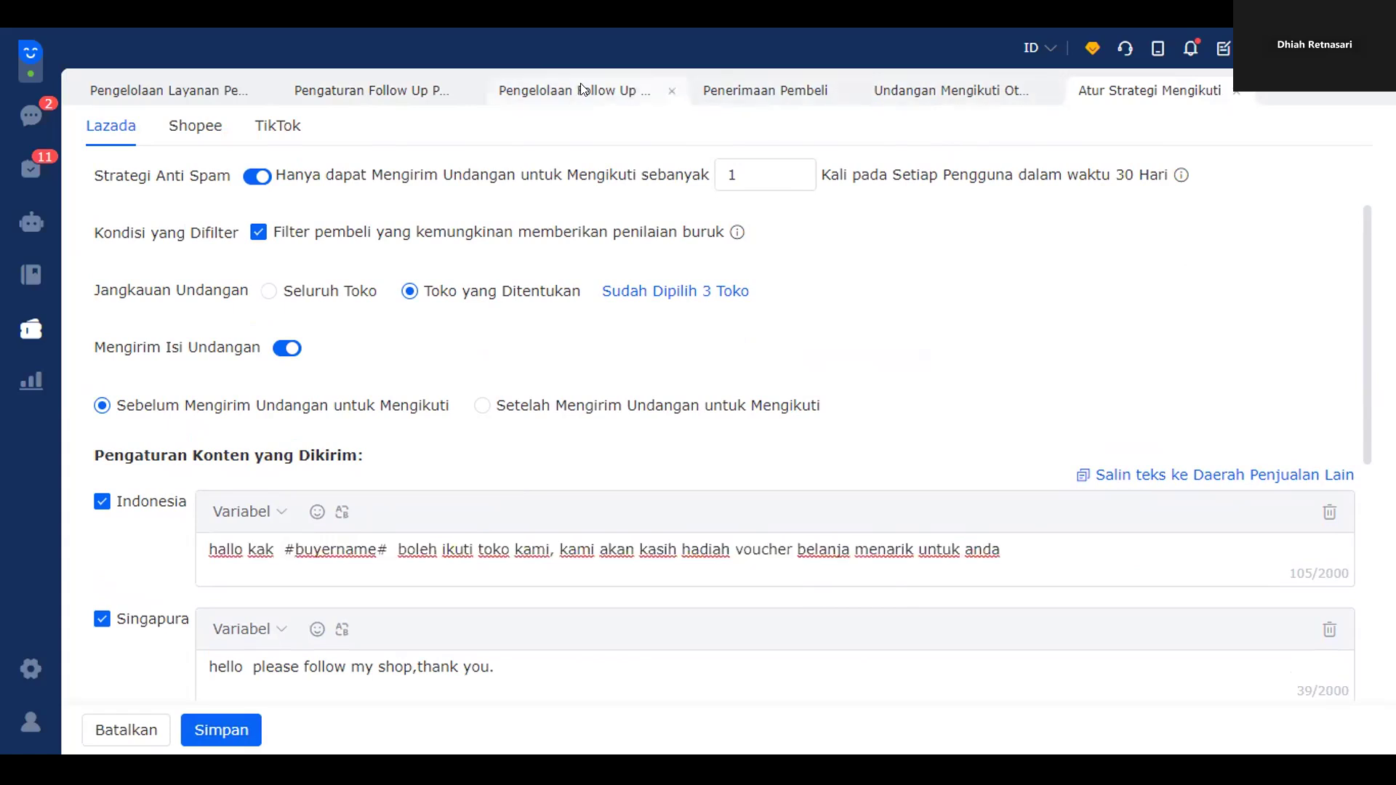
scroll(420, 517, "down", 2)
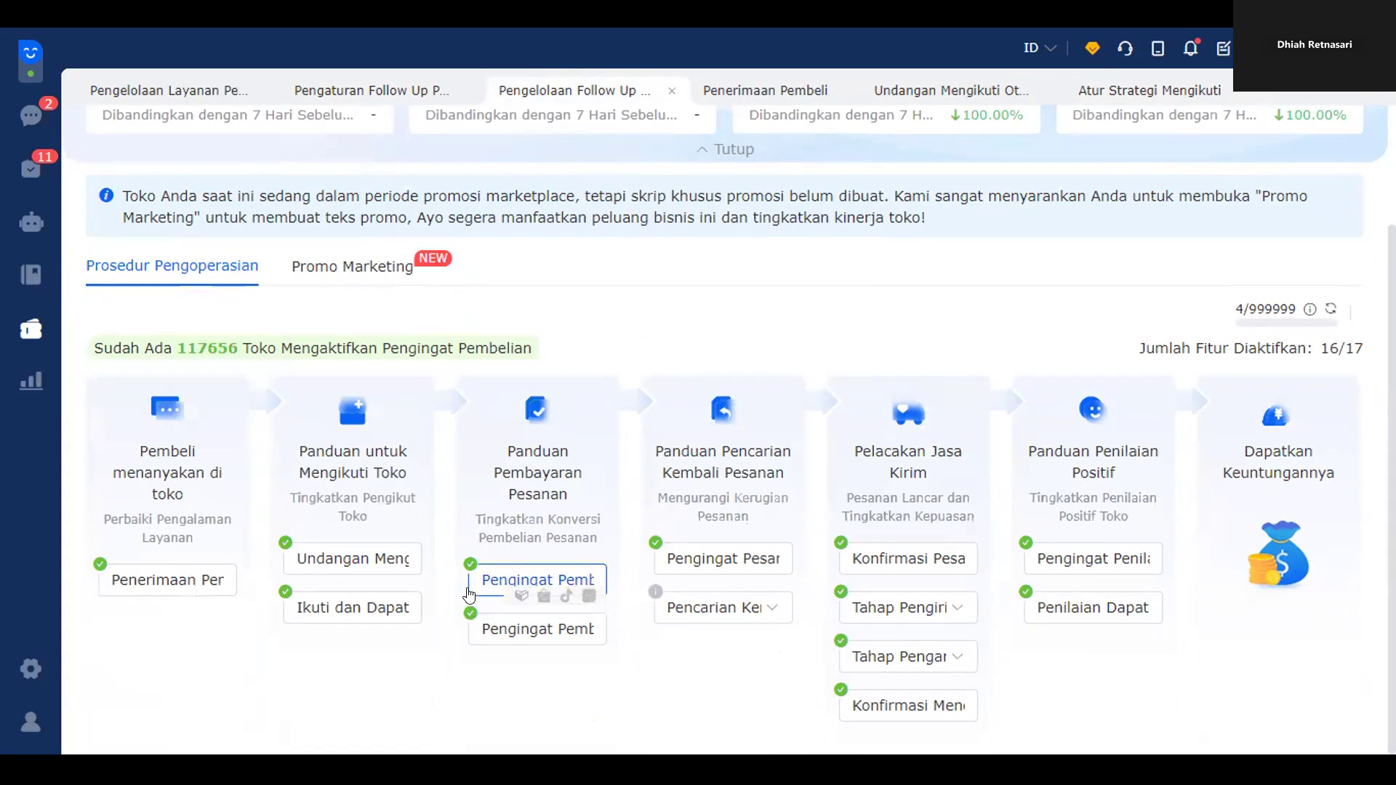
- Start a new Pingingat Pembelian task named 'as' for the Lazada store 更名测试
left_click(516, 582)
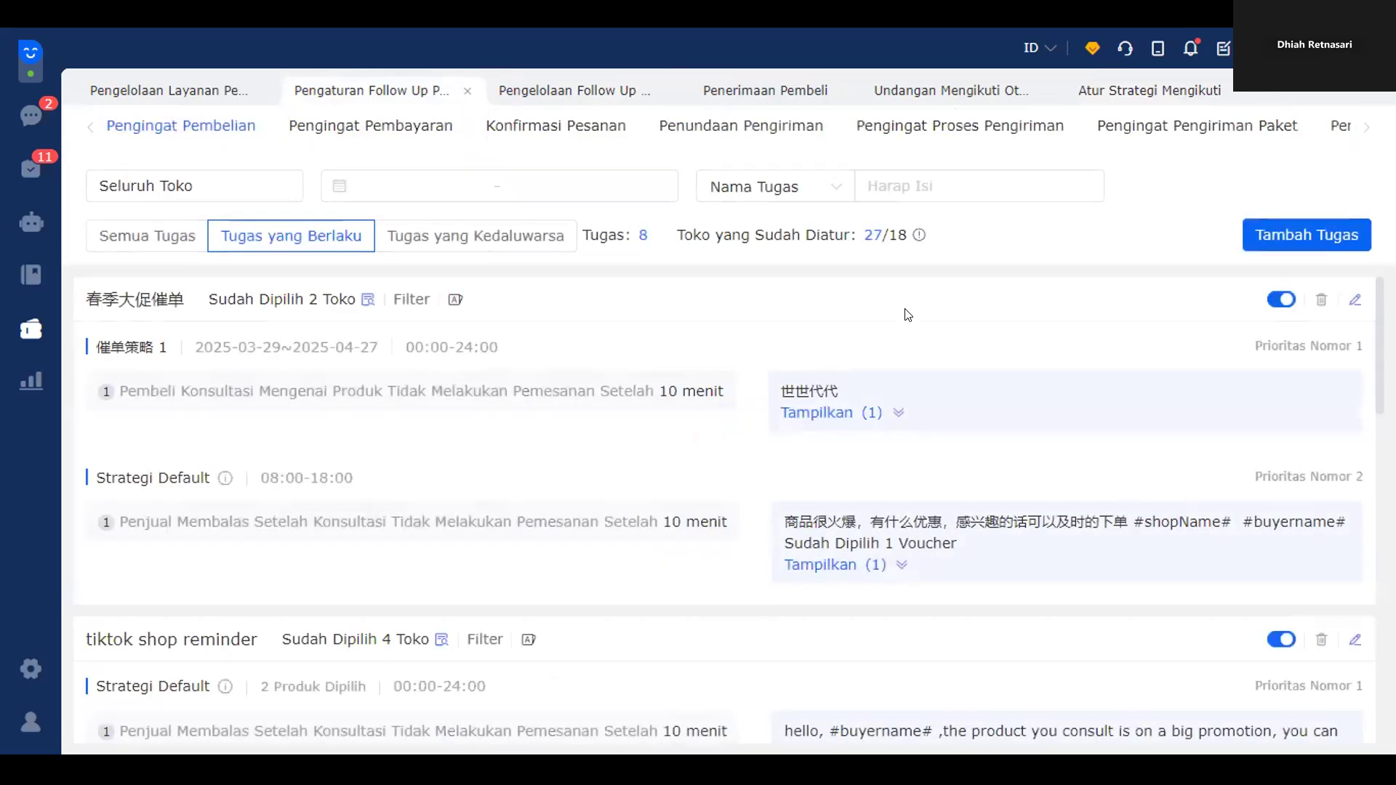
scroll(1034, 386, "down", 2)
scroll(1034, 384, "up", 2)
left_click(1315, 234)
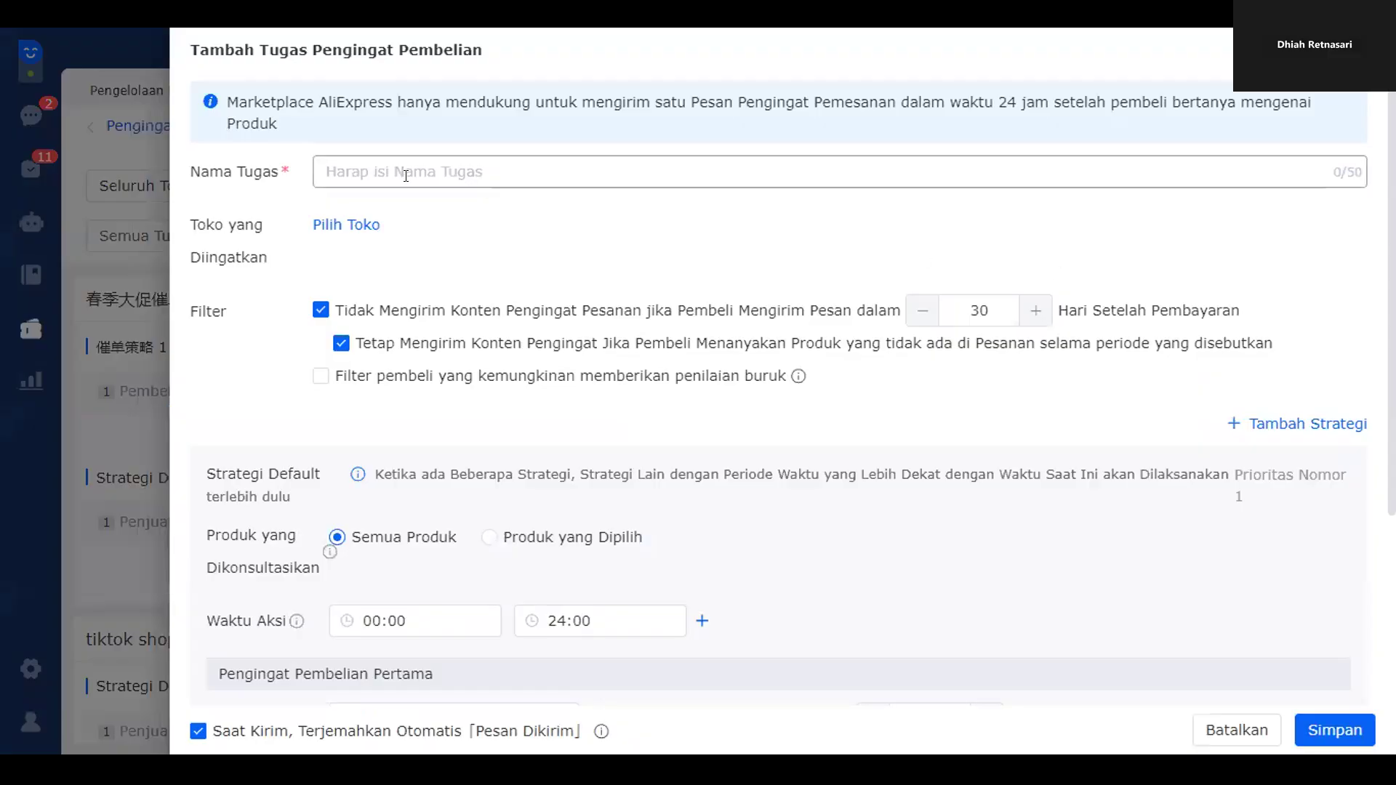
left_click(418, 175)
type("as")
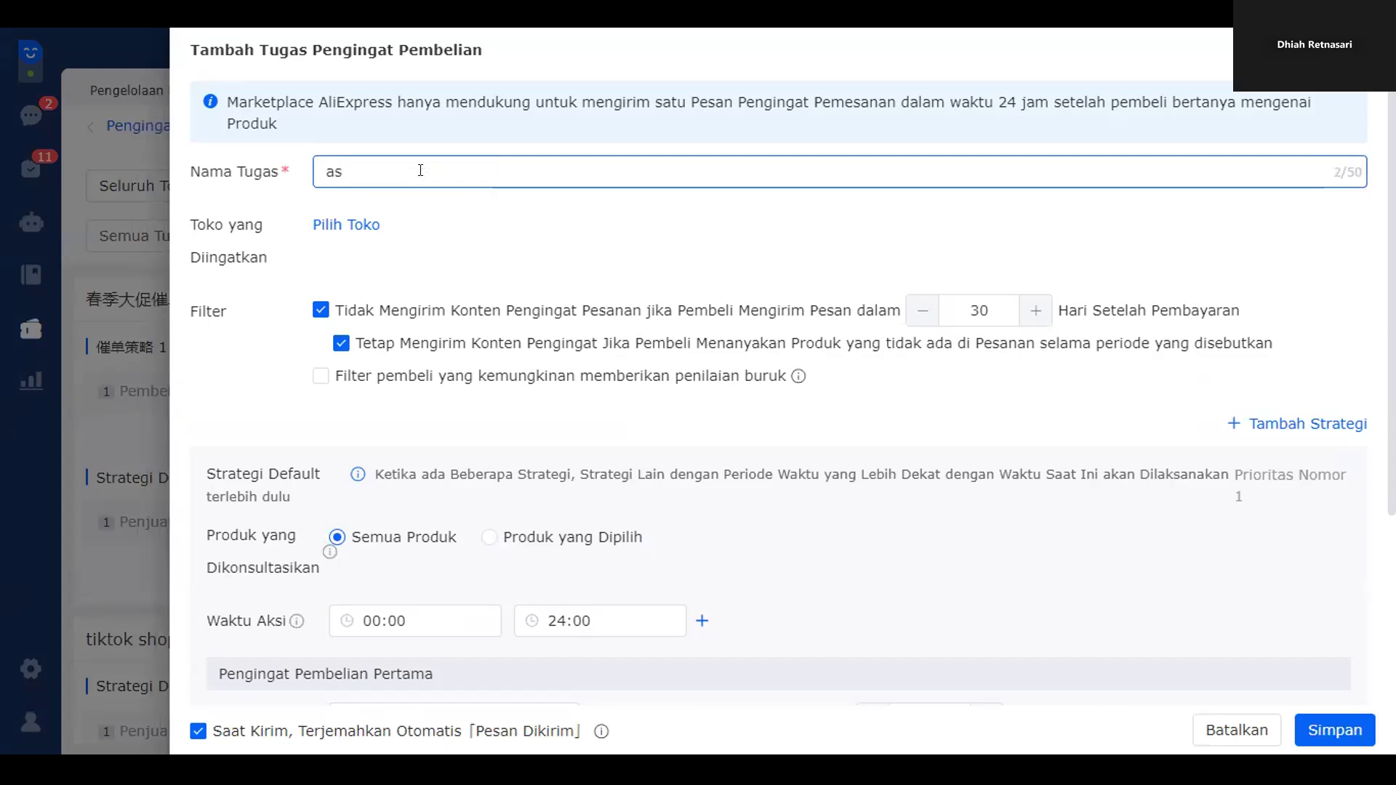
left_click(358, 226)
left_click(439, 301)
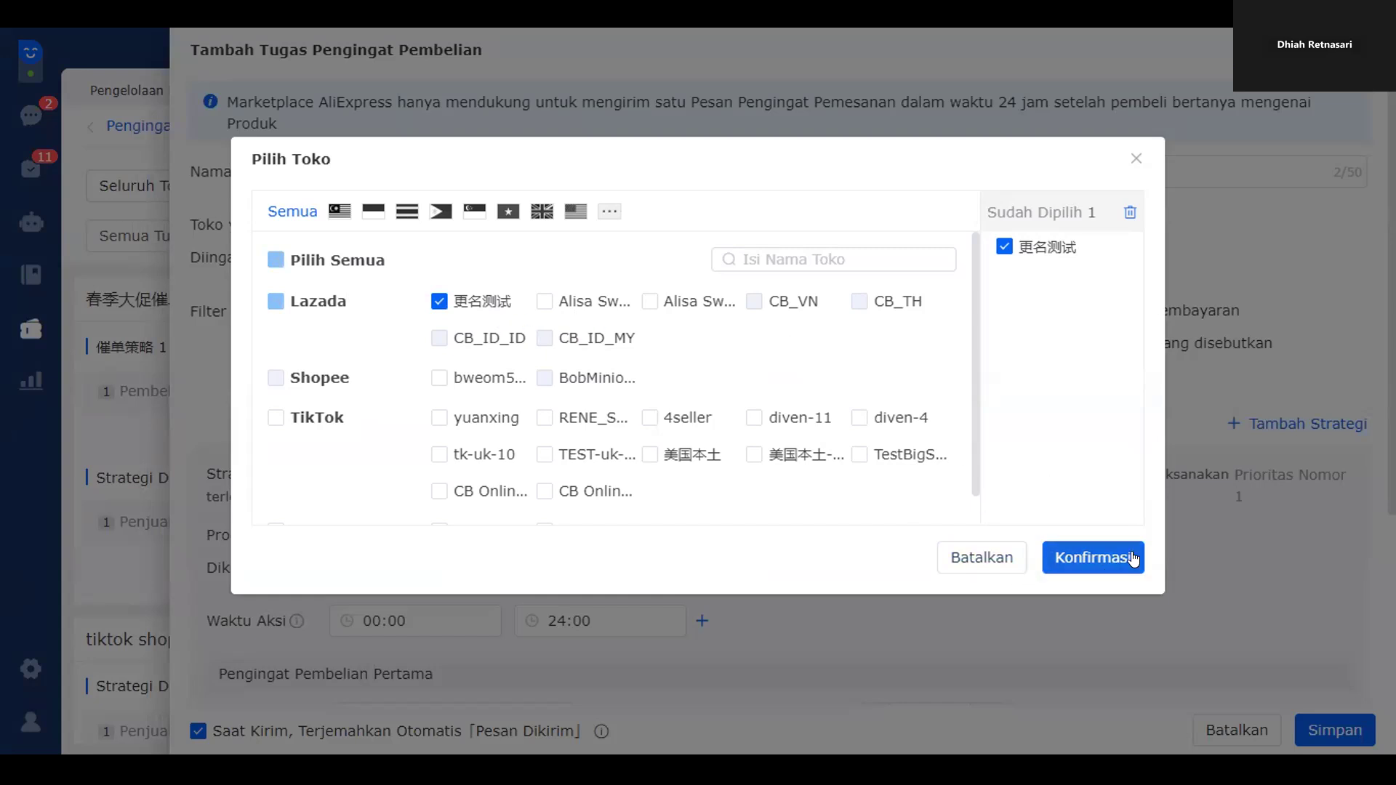
left_click(1050, 560)
scroll(429, 386, "down", 4)
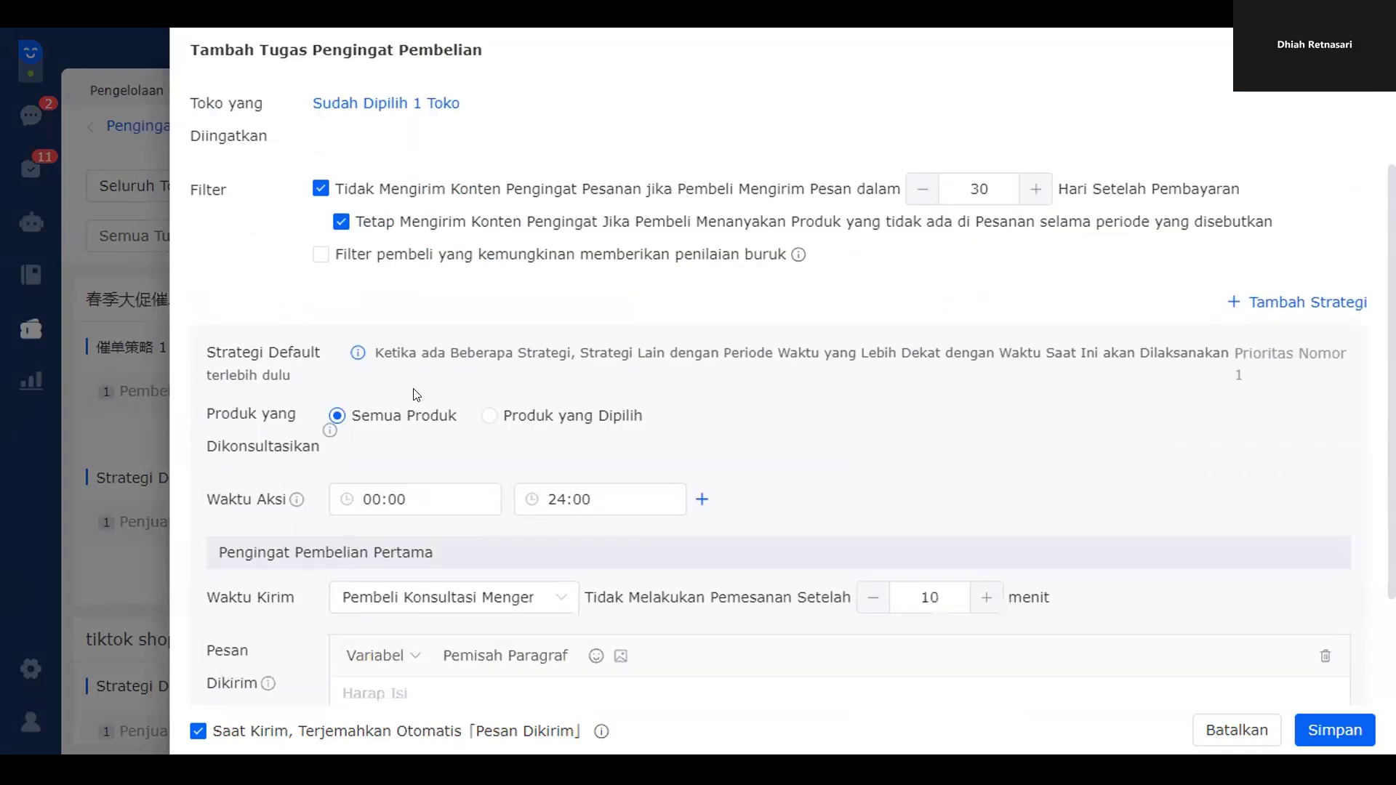
- Enter the 10-minute reminder message 'masih ragu untuk membeli produk ini… stok sudah mau habis'
left_click(392, 546)
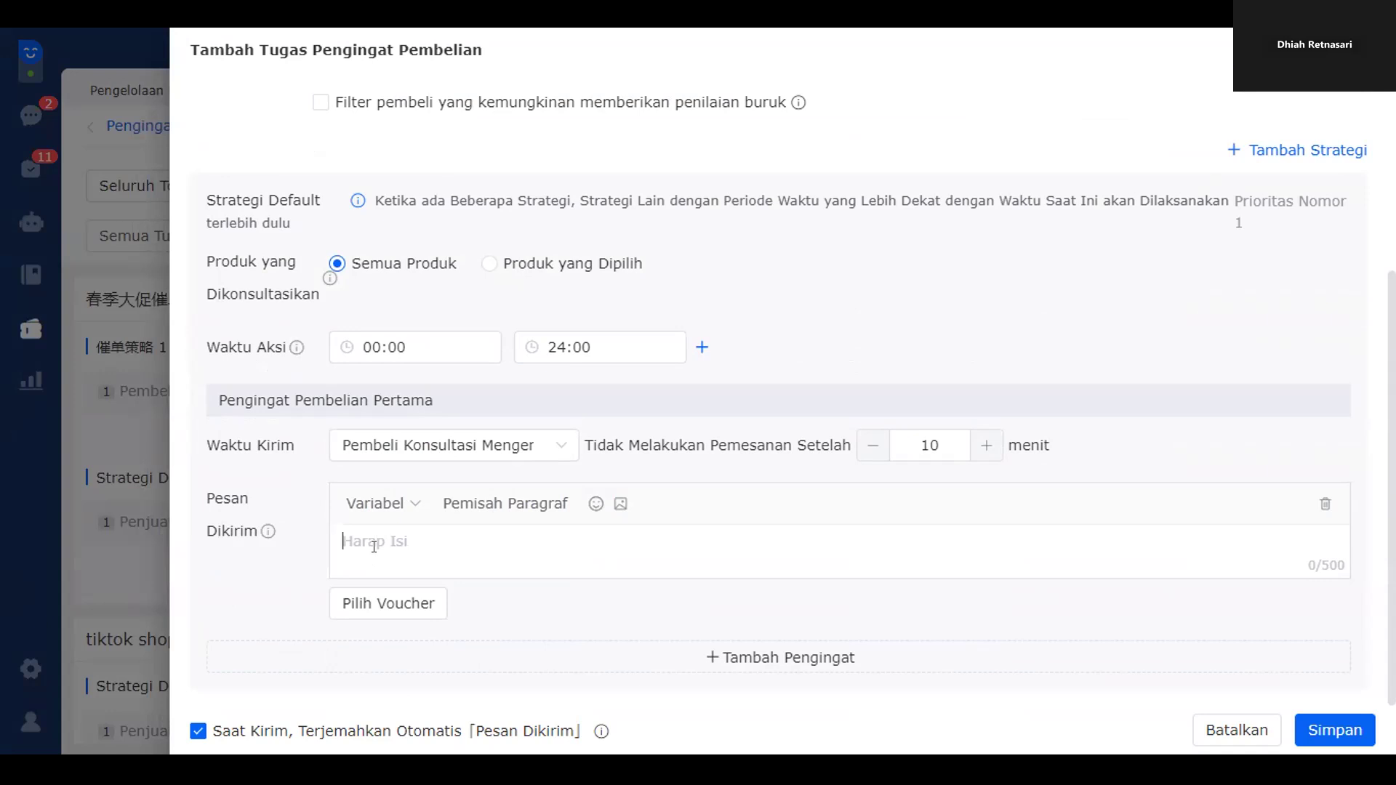
type("masih ragu uuntuk membeli produk ini, ja")
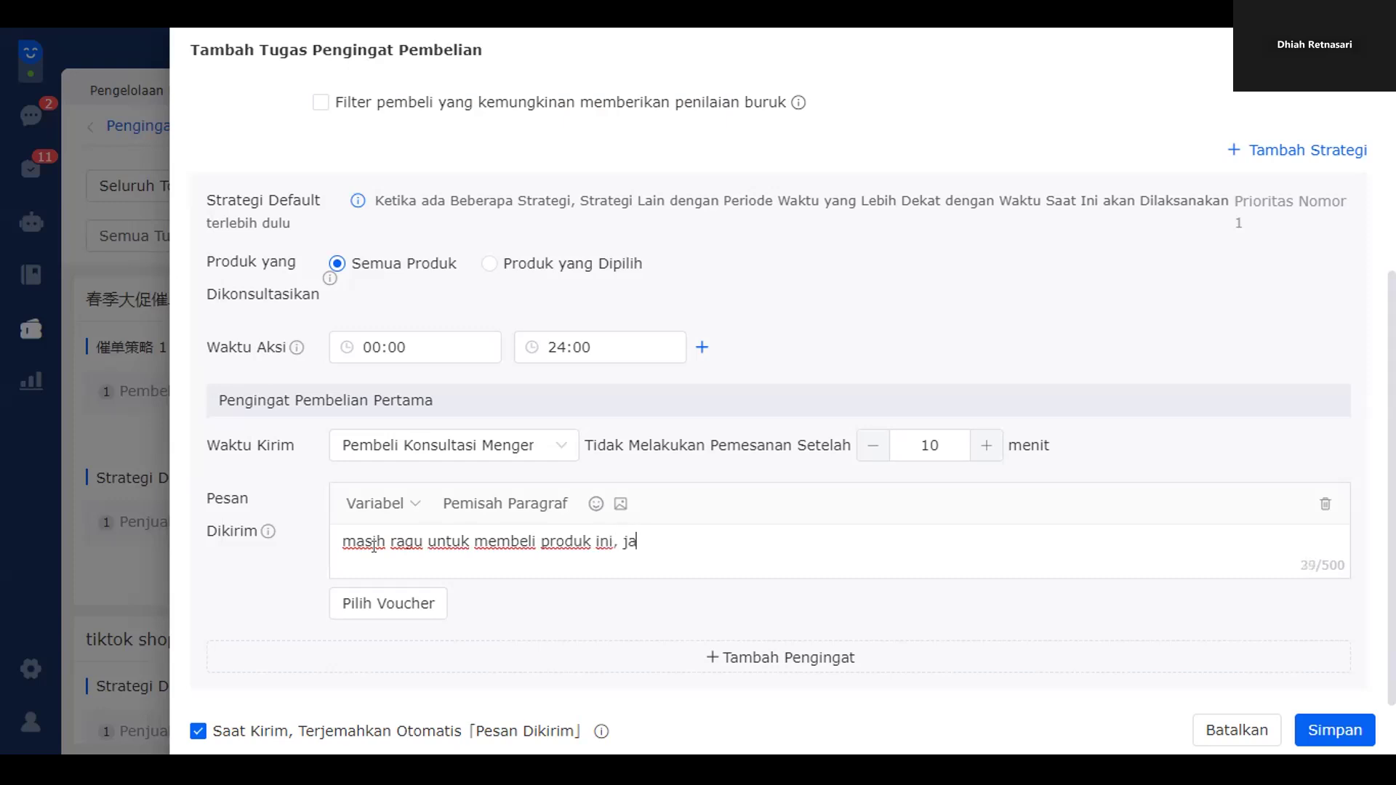
type("ngan ragu lagi stok sudah ")
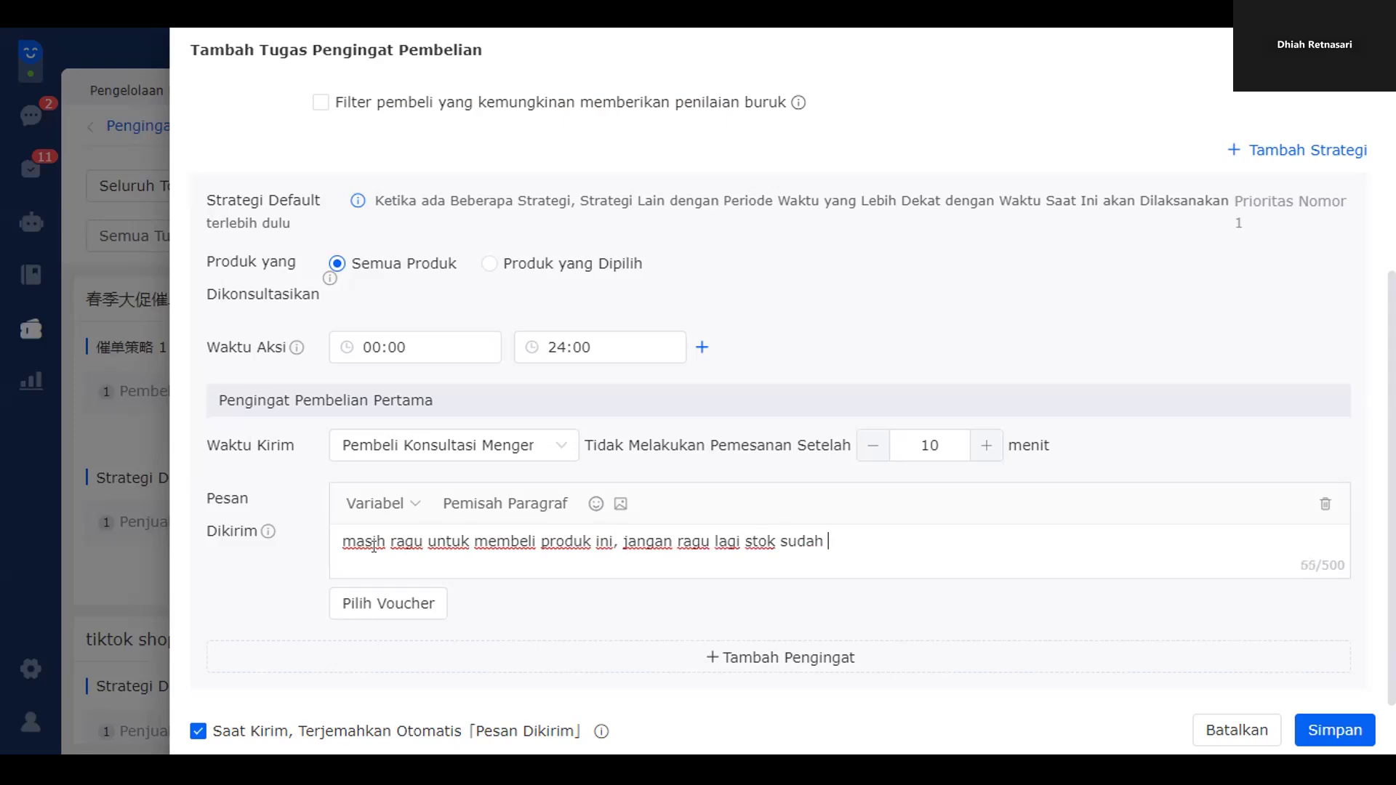
type("mau habis nih!")
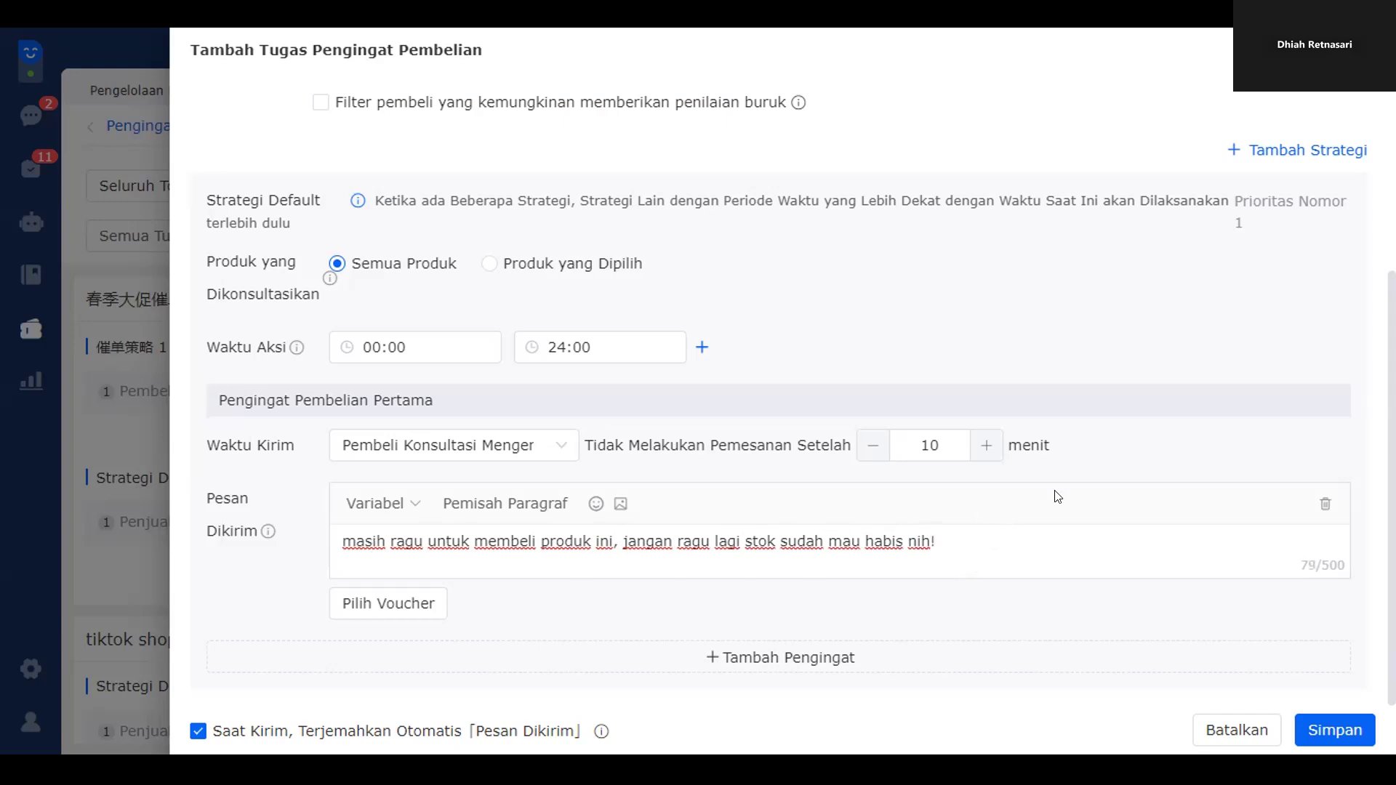
left_click_drag(922, 445, 963, 445)
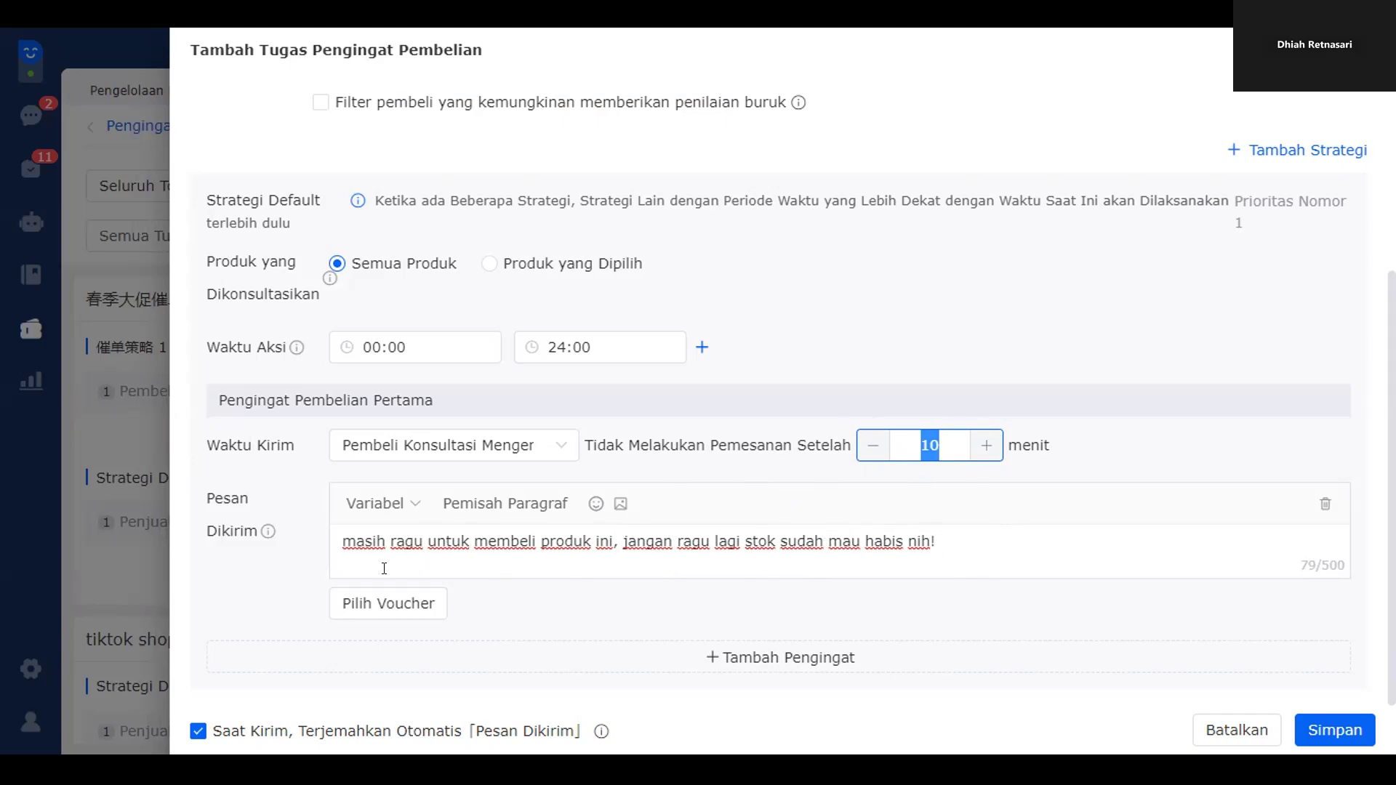
left_click_drag(335, 538, 1031, 566)
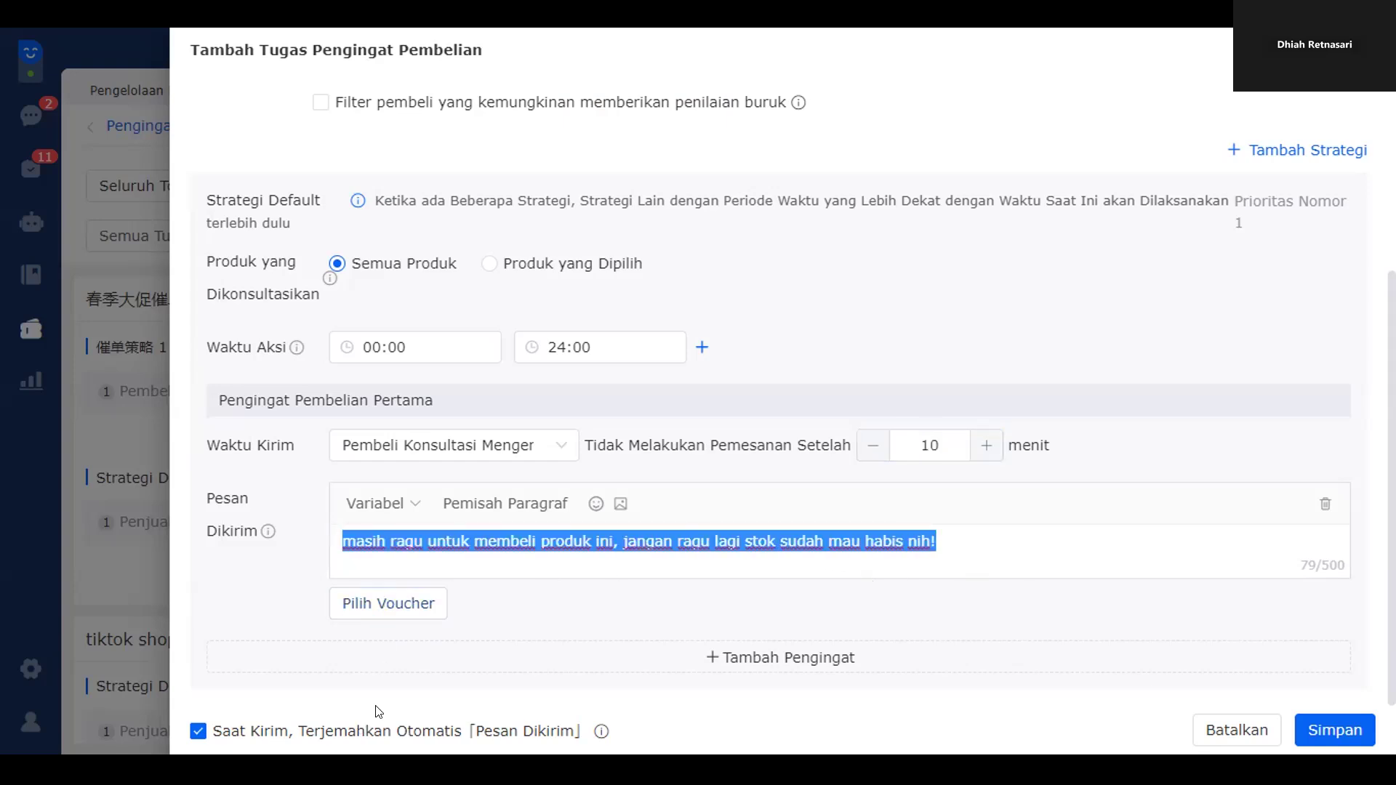
- Attach the 10000000 IDR voucher to the reminder and save the 'as' task
left_click(376, 617)
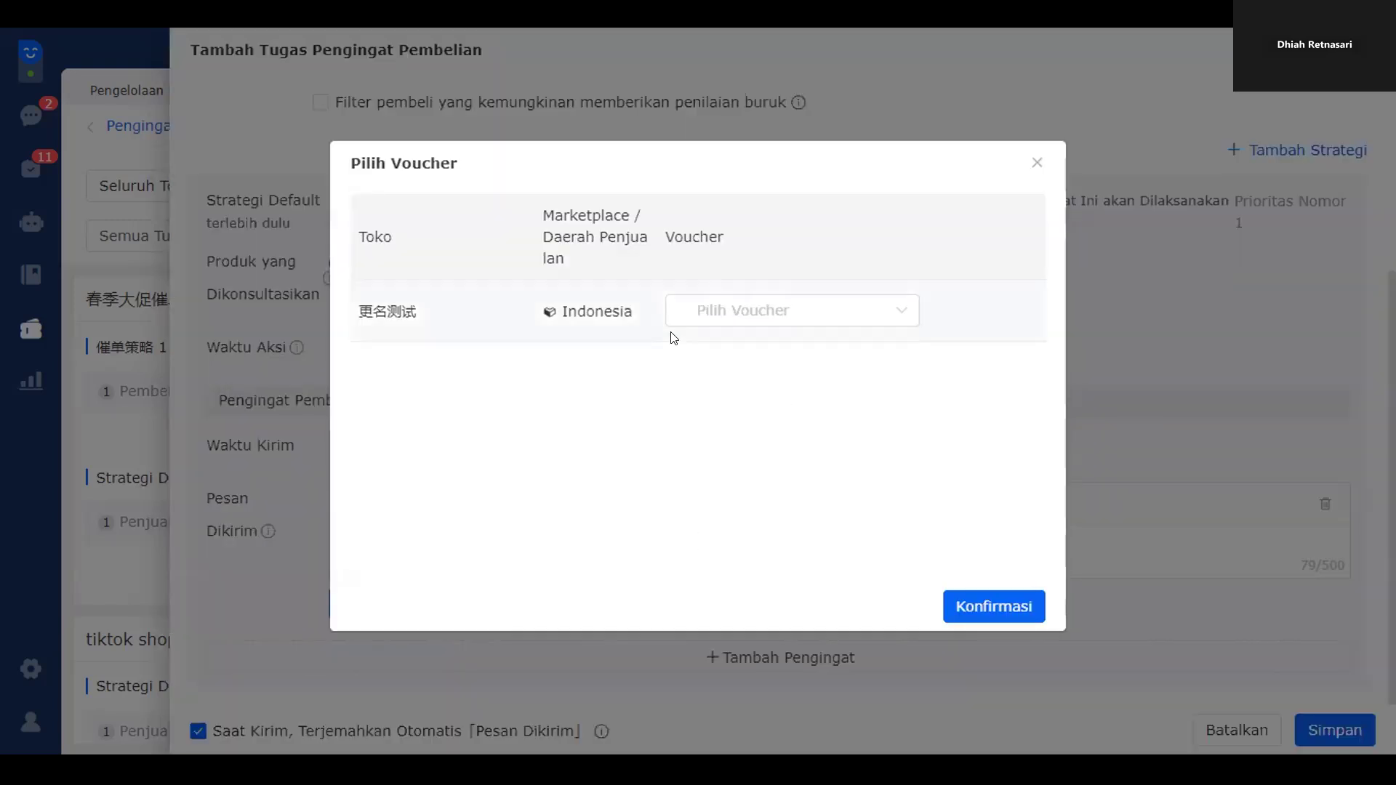
left_click(739, 313)
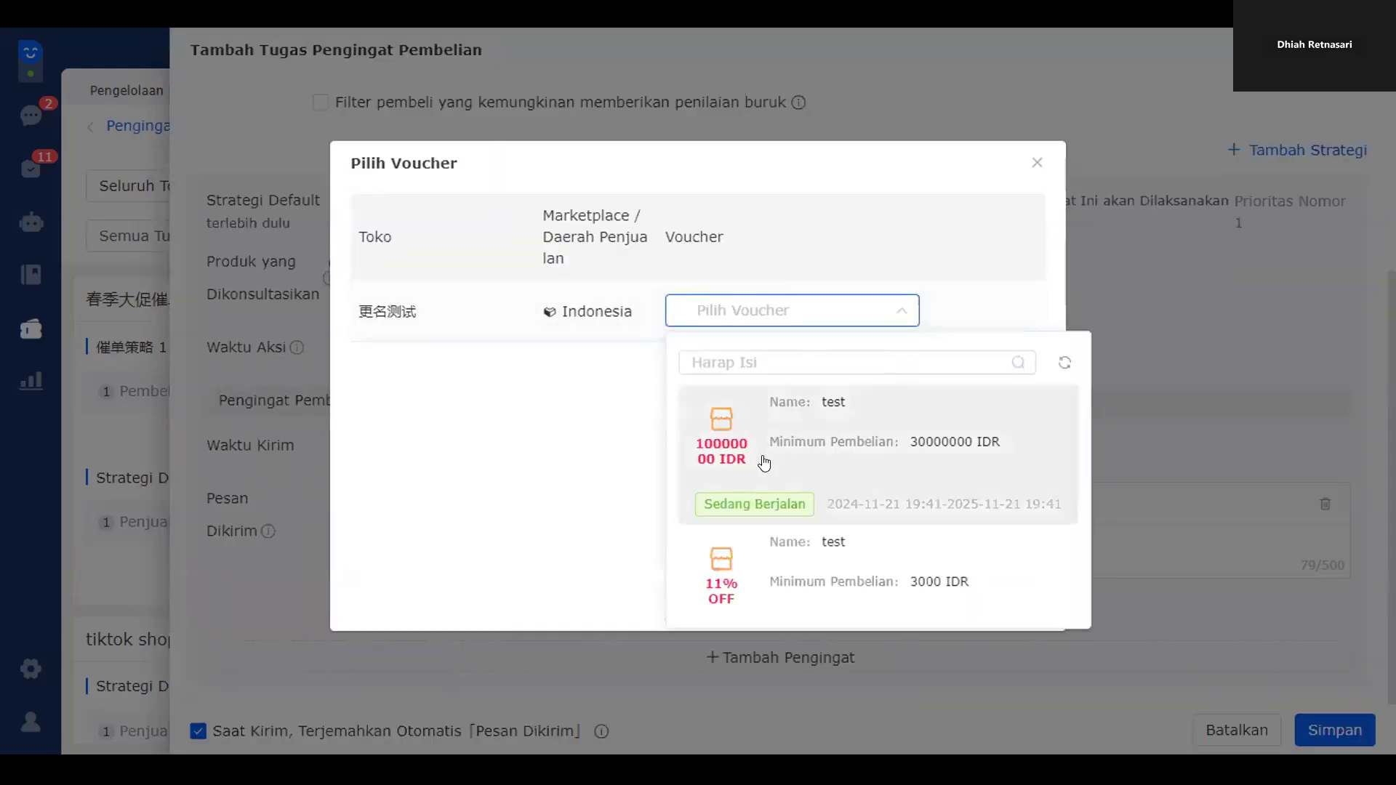
left_click(789, 398)
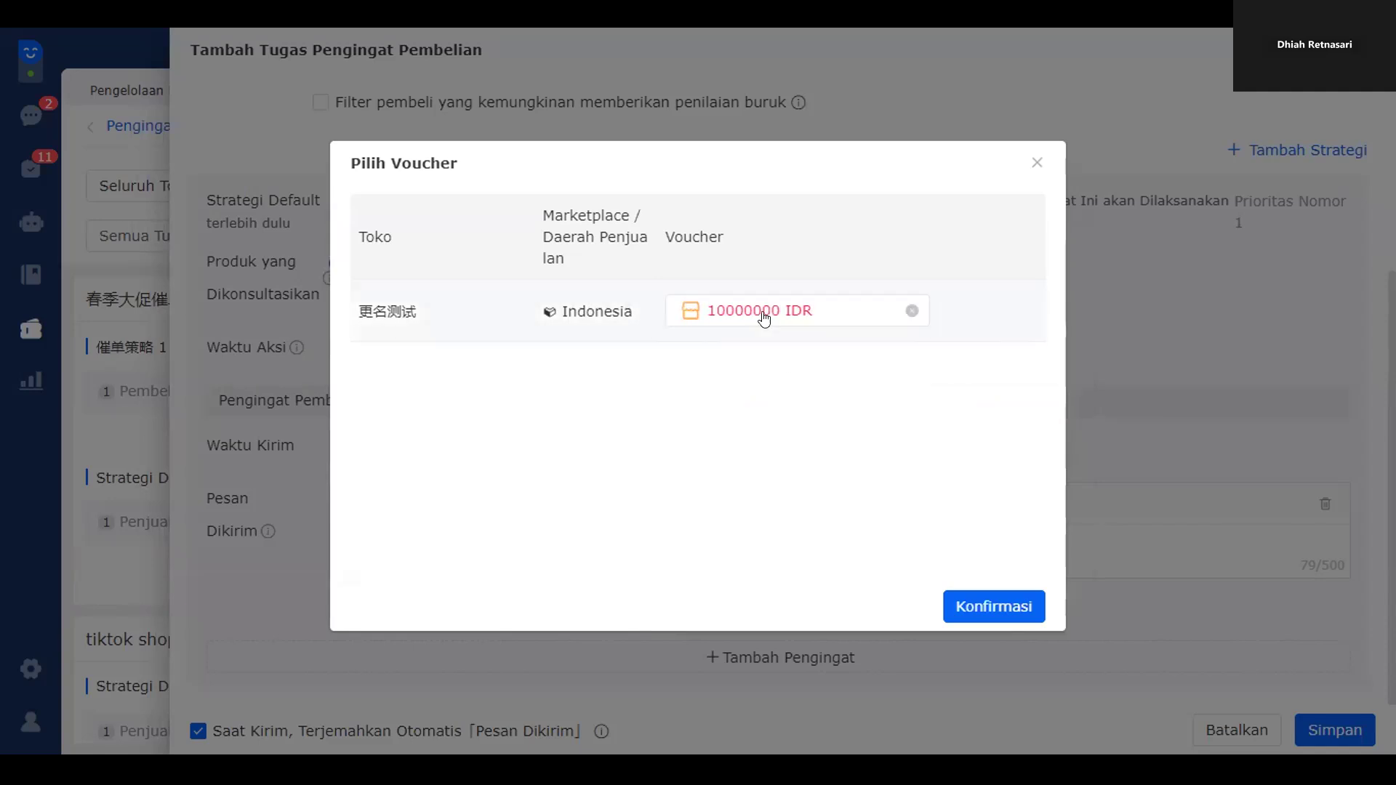
left_click(971, 599)
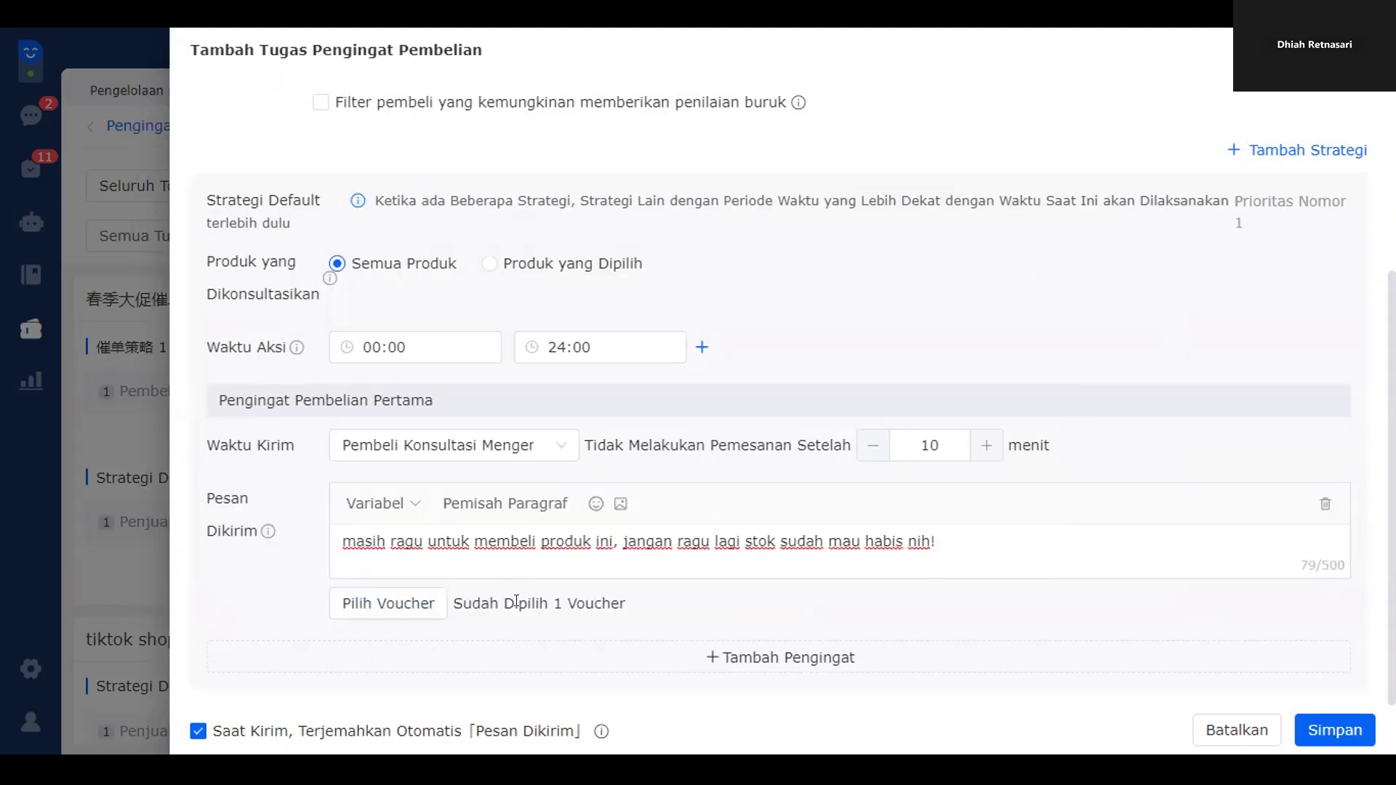
left_click_drag(539, 602, 681, 616)
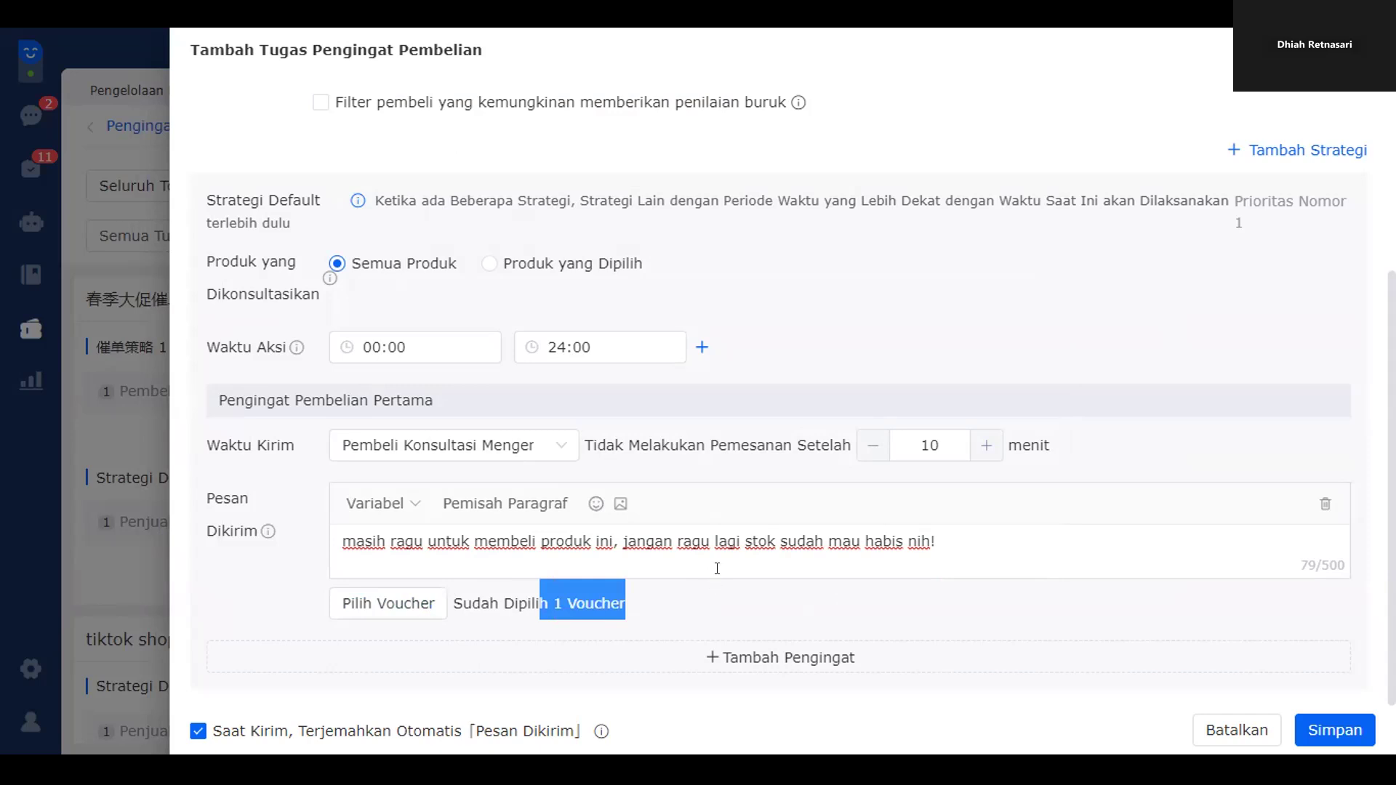
left_click(735, 553)
left_click_drag(327, 542, 961, 548)
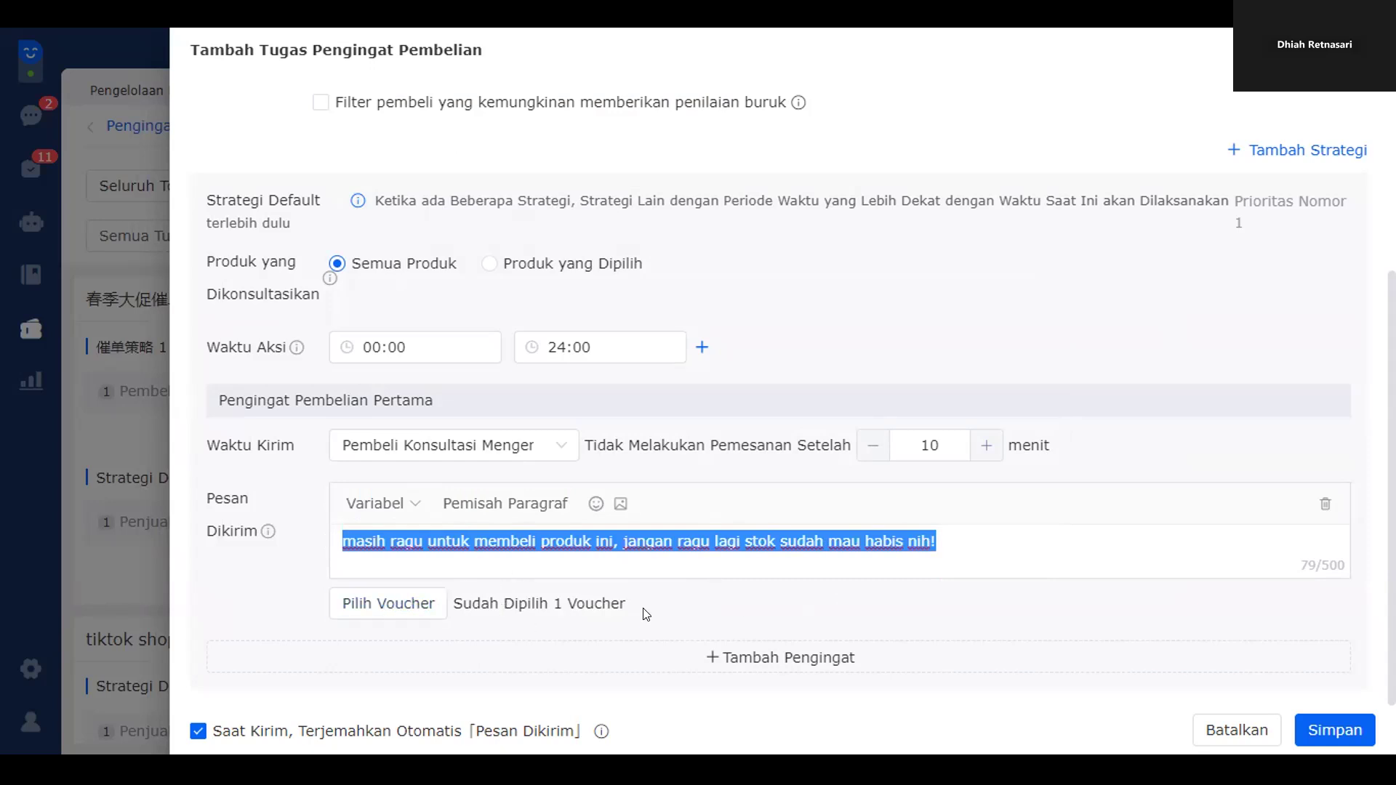
left_click(1325, 734)
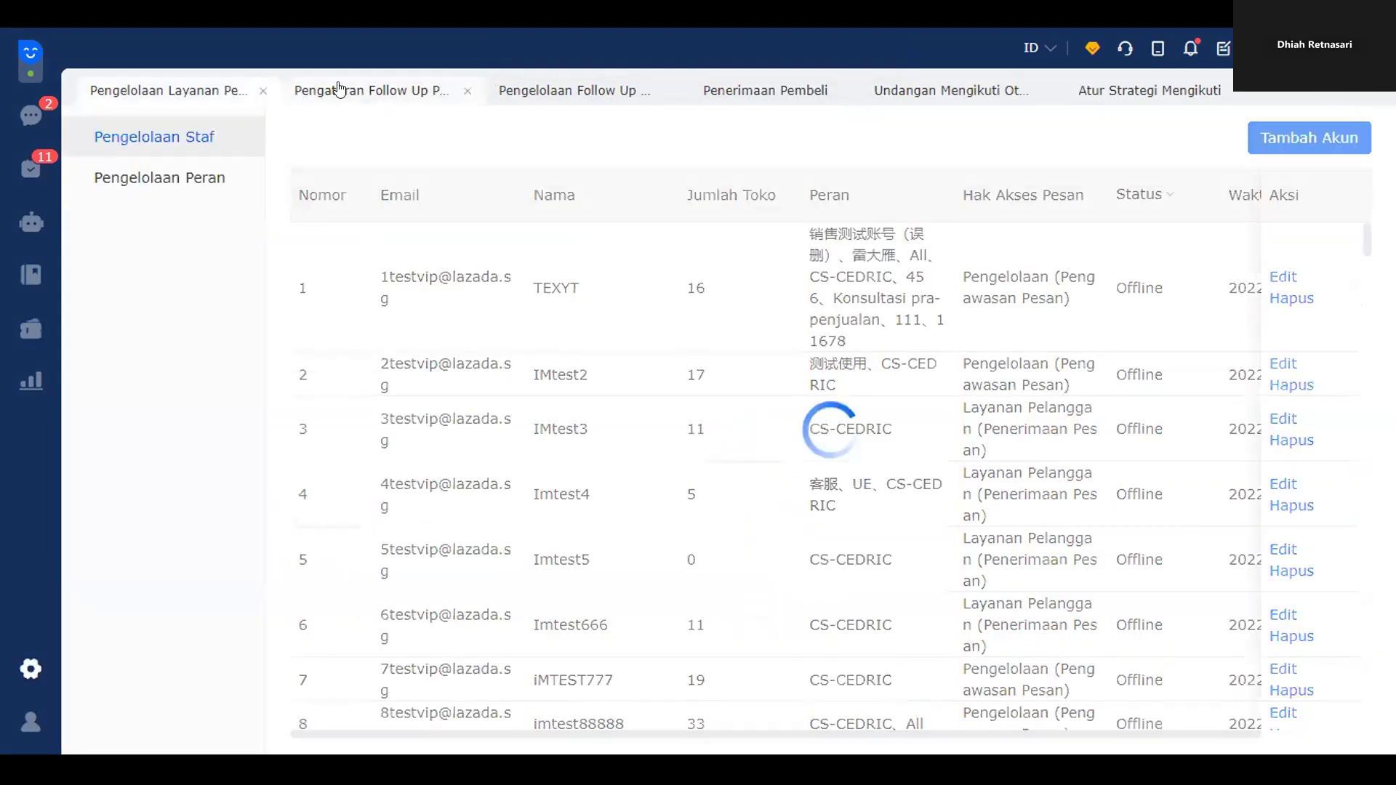
- Close the staff management, follow invitation and follow strategy tabs, returning to the follow-up overview
left_click(256, 87)
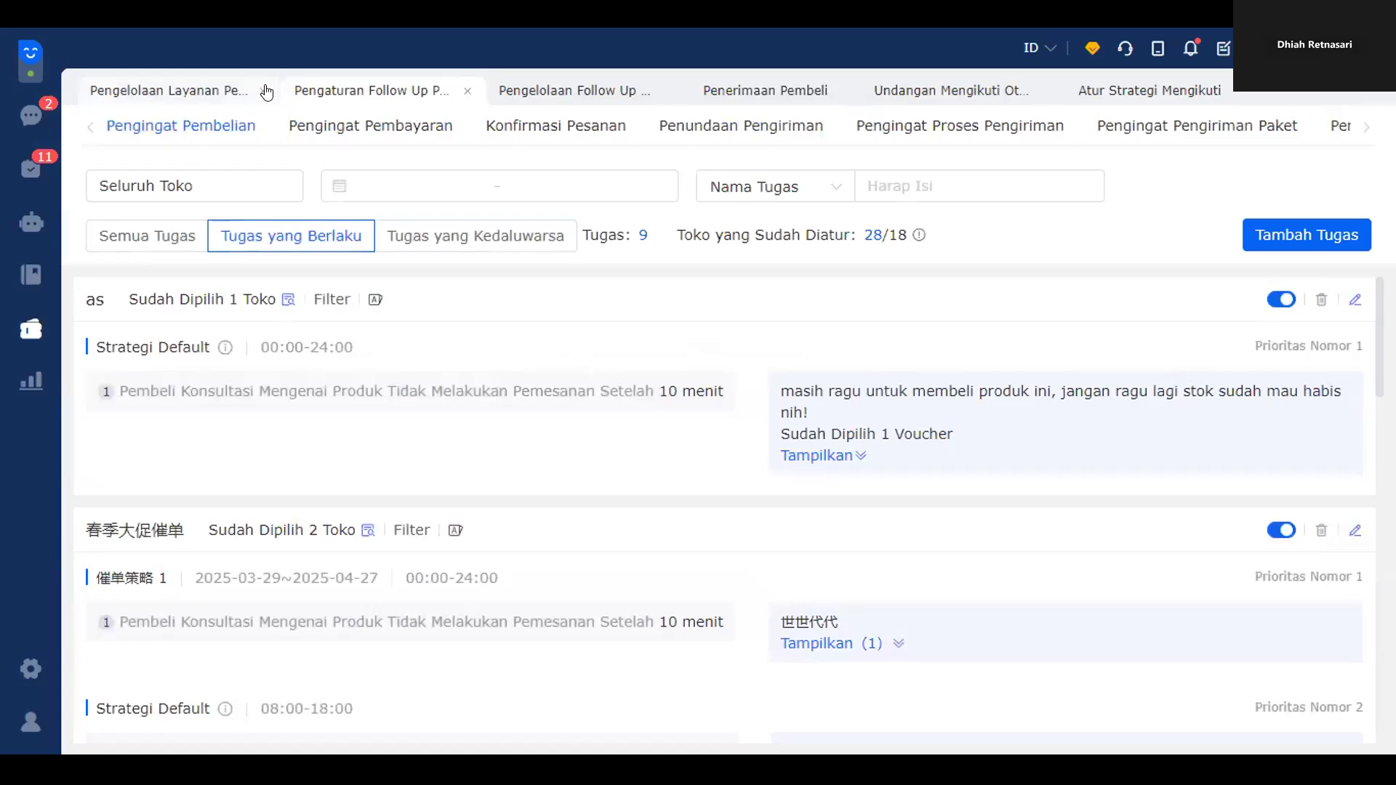
left_click(258, 89)
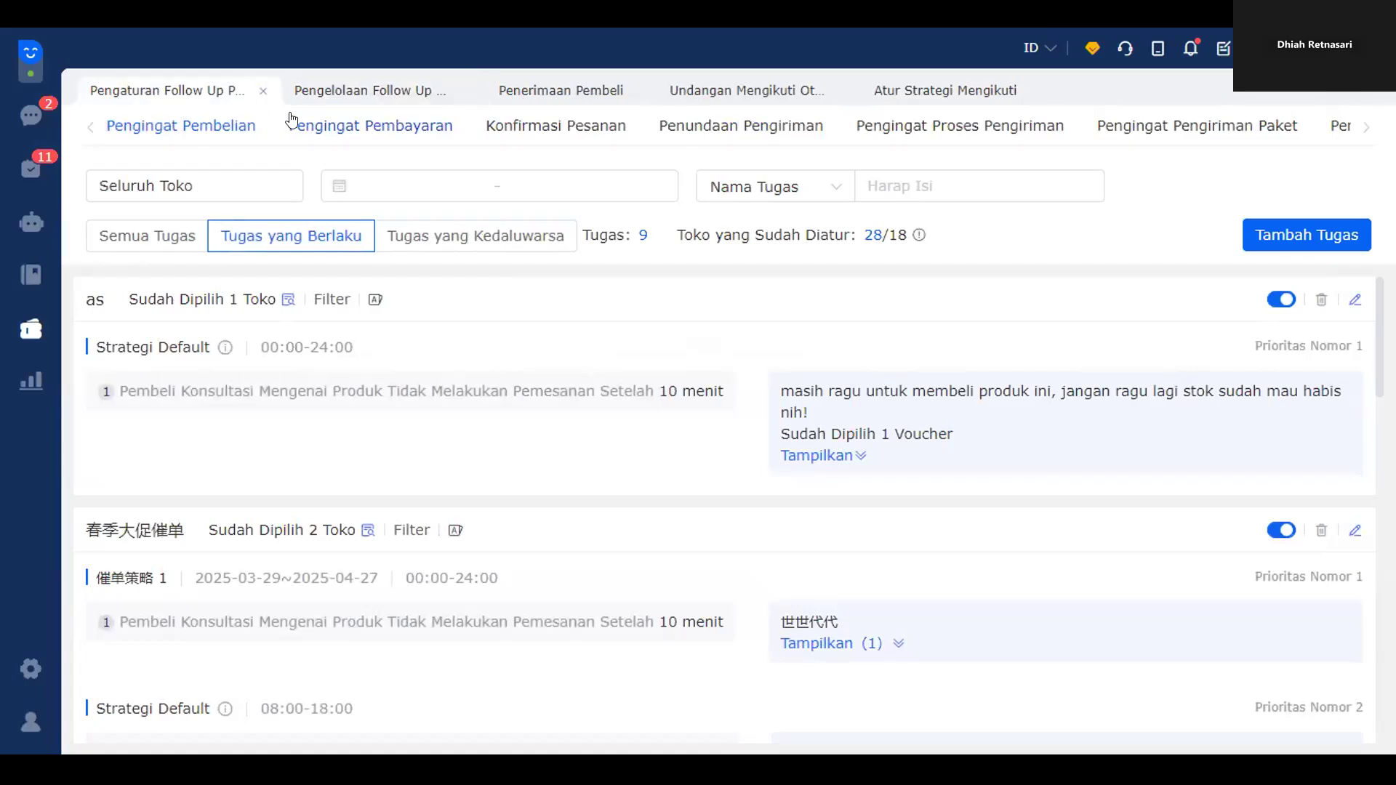
left_click(842, 90)
left_click(822, 90)
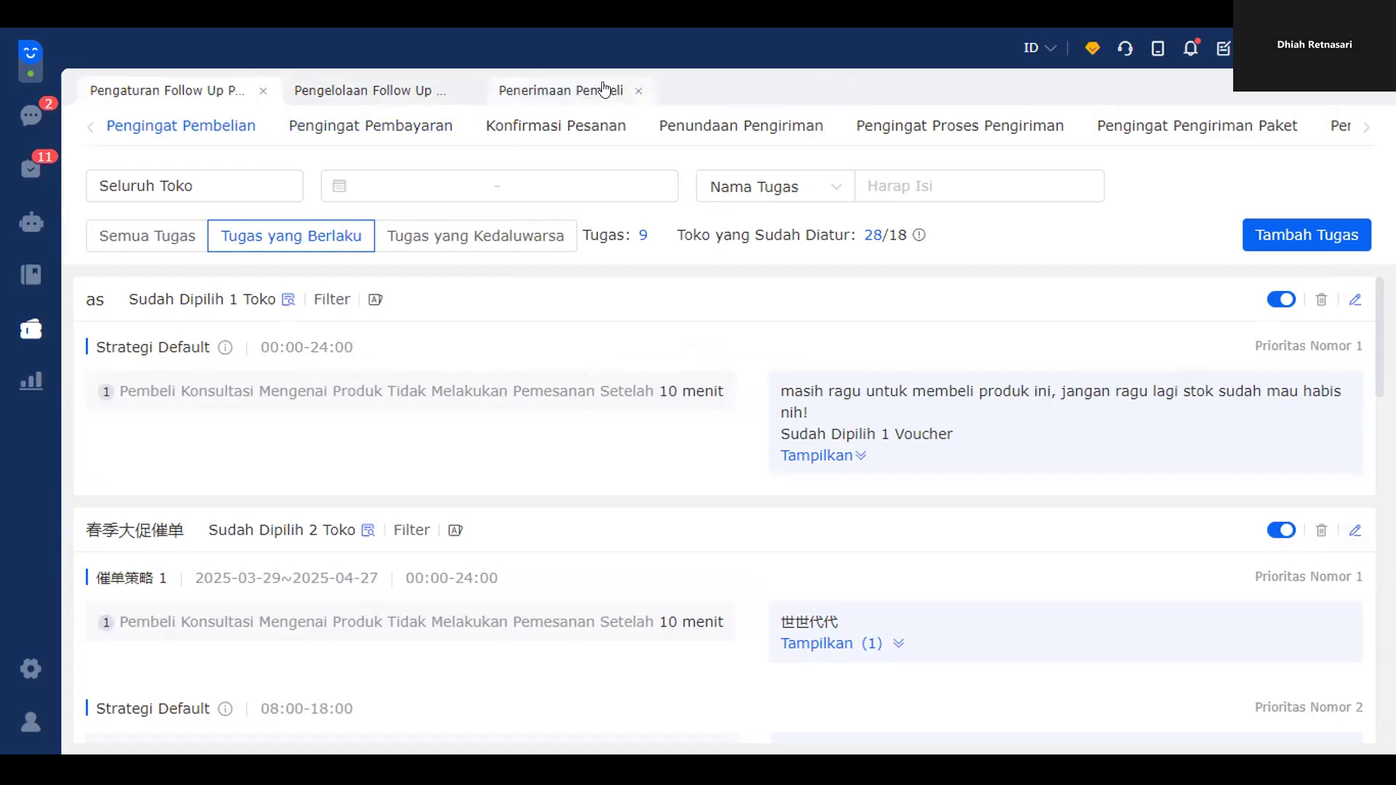
left_click(360, 95)
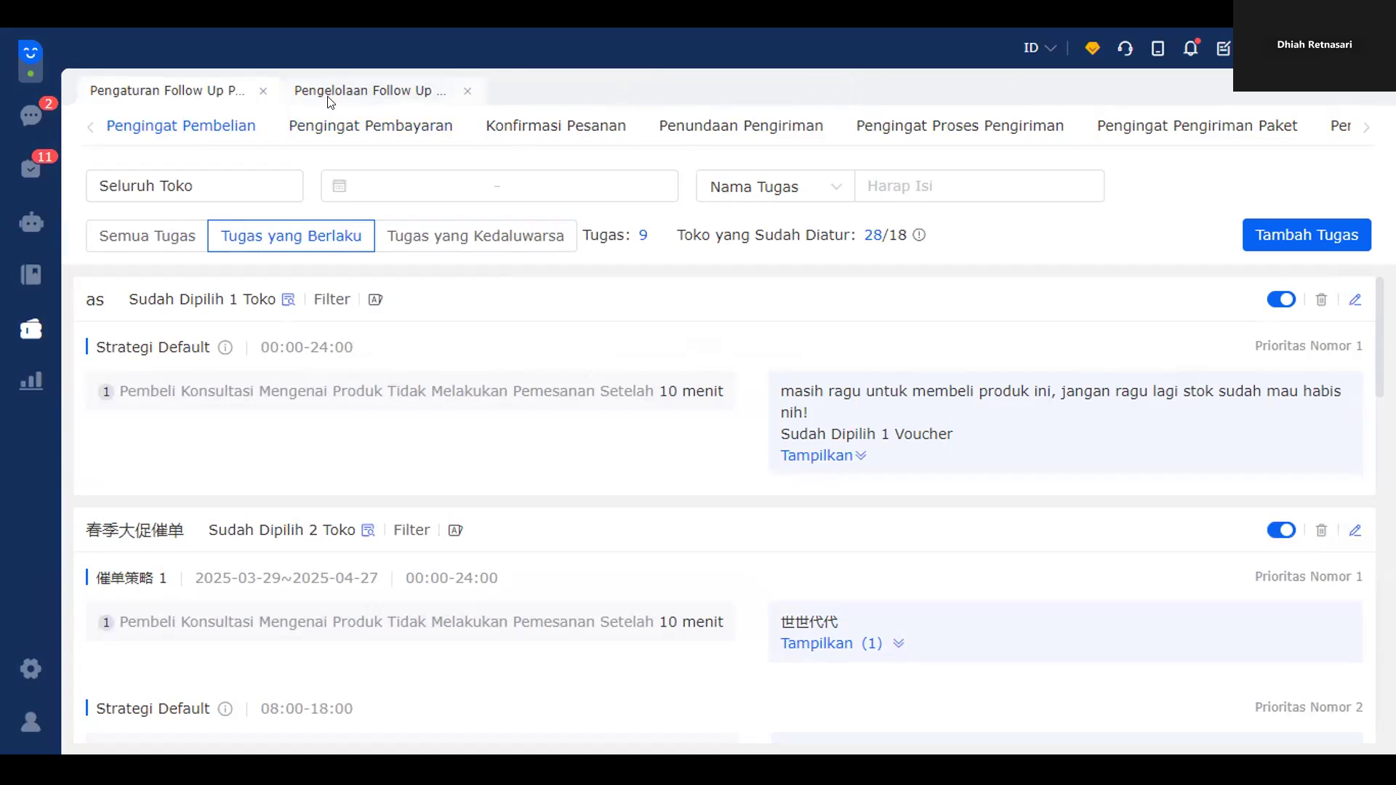
scroll(937, 489, "down", 2)
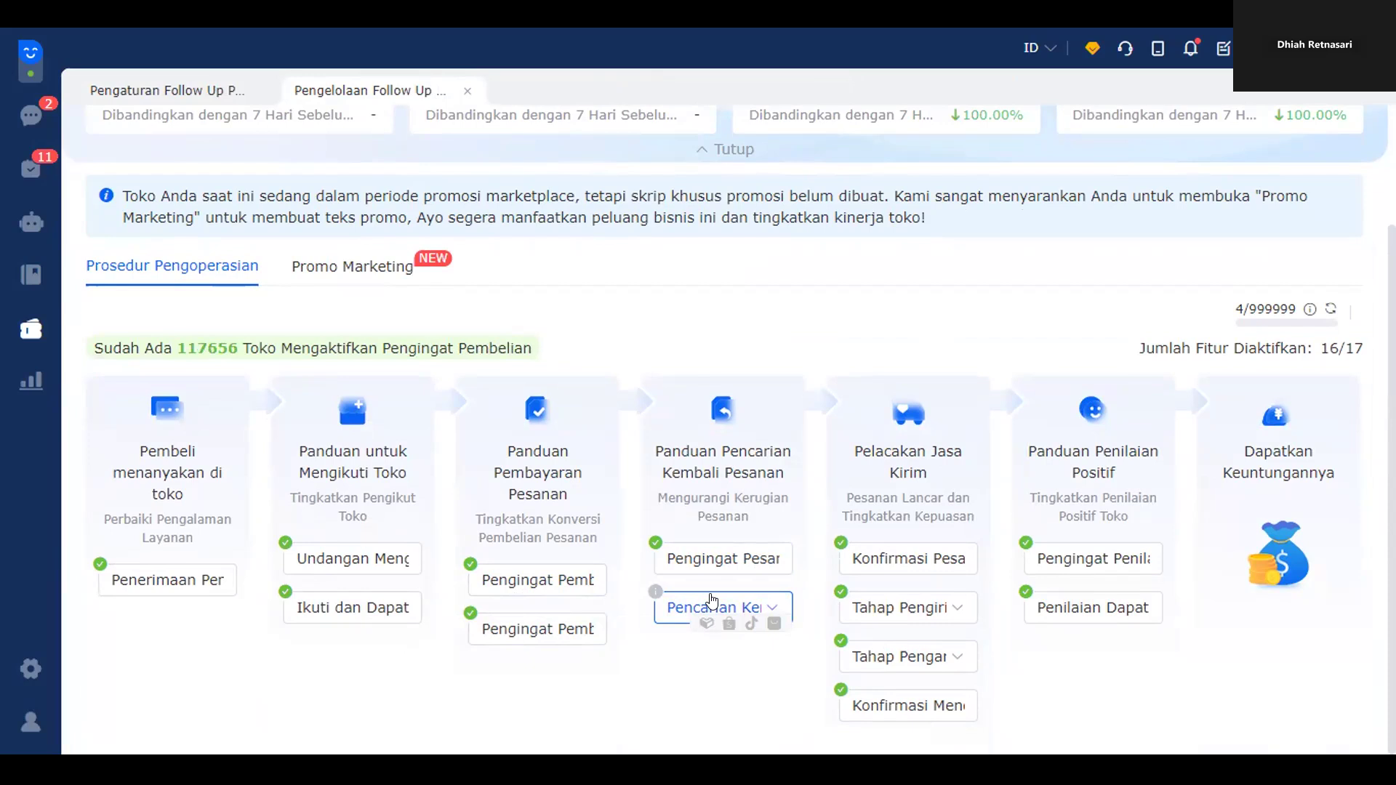
- Open the Shopee refund-order recovery tasks and review the Default task's refund reasons and courier apology reply
left_click(716, 558)
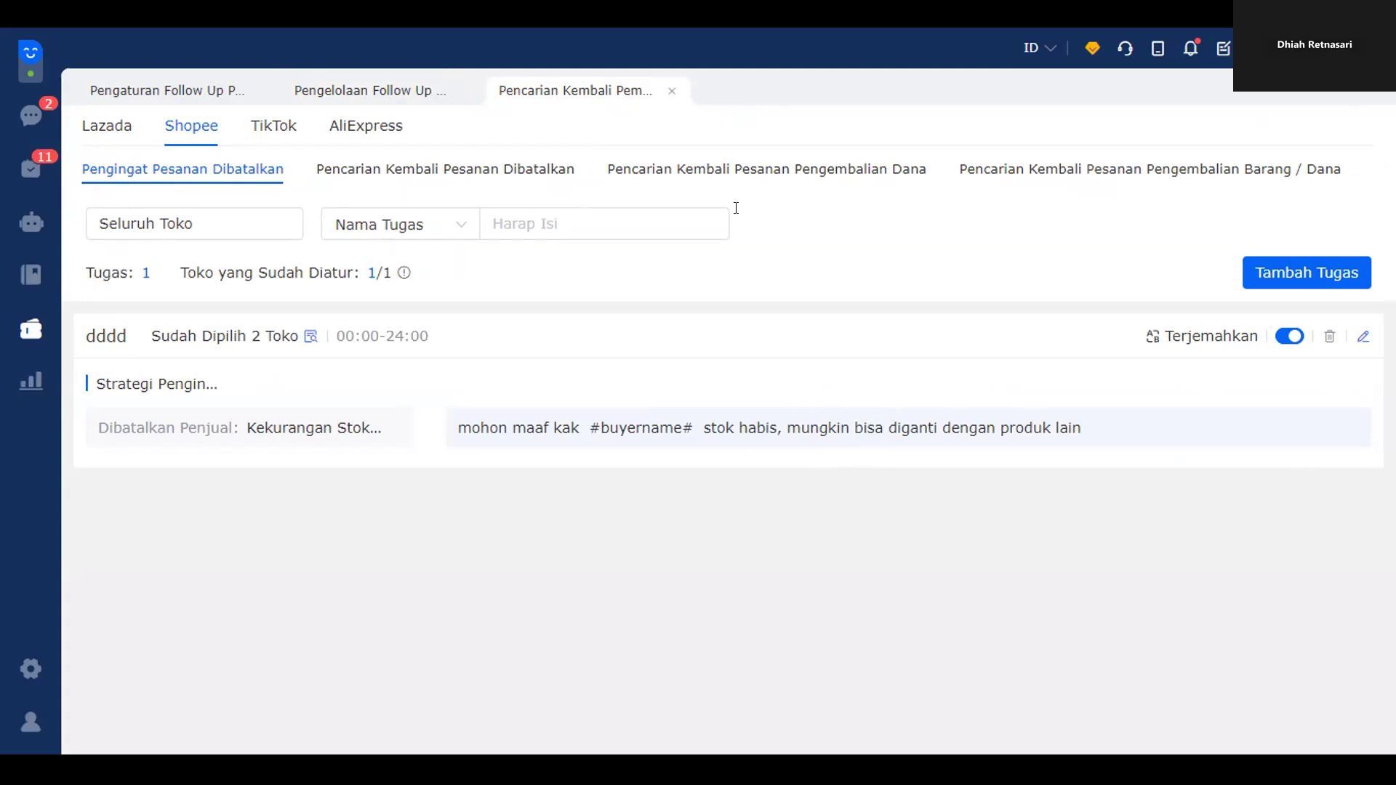
left_click(897, 172)
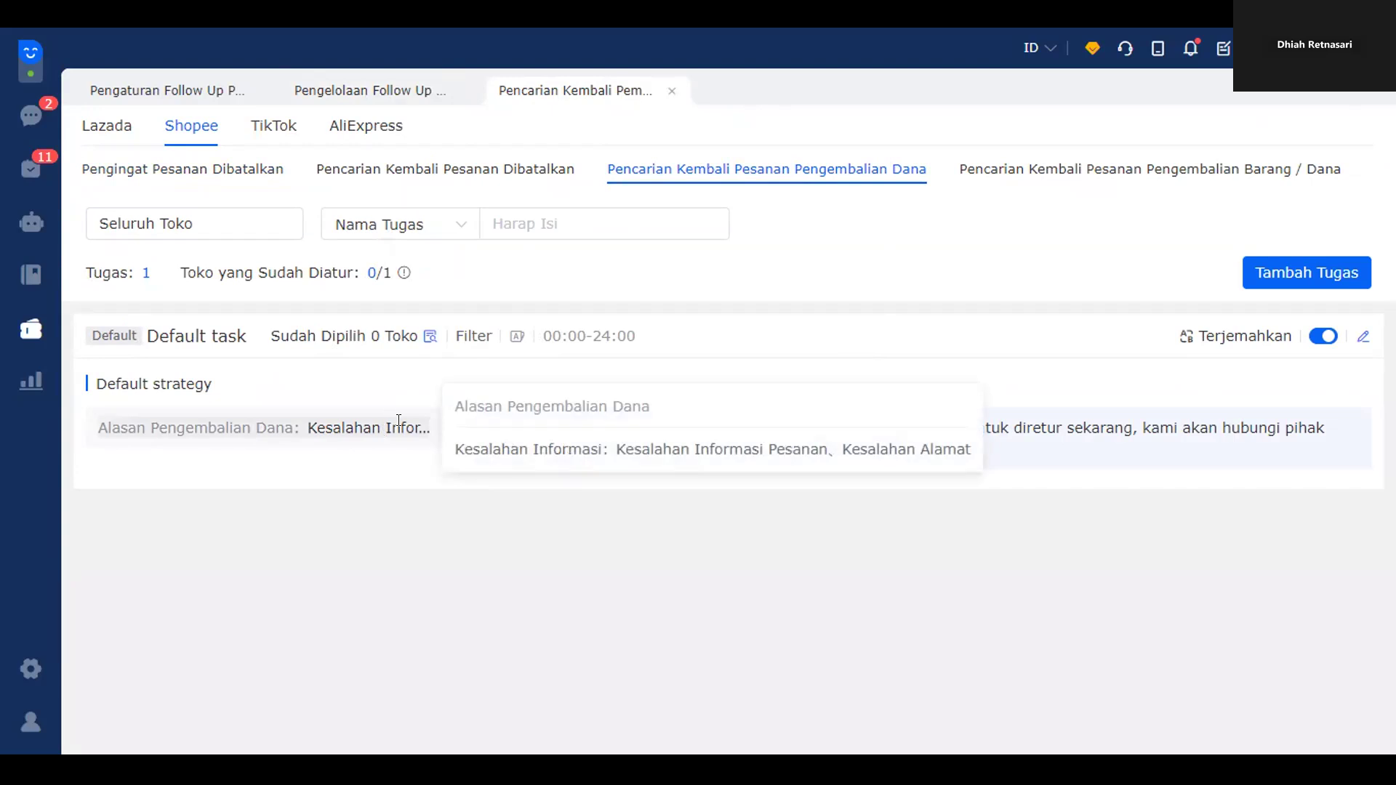
left_click_drag(562, 448, 630, 446)
left_click(546, 446)
left_click_drag(514, 447, 593, 447)
left_click(638, 446)
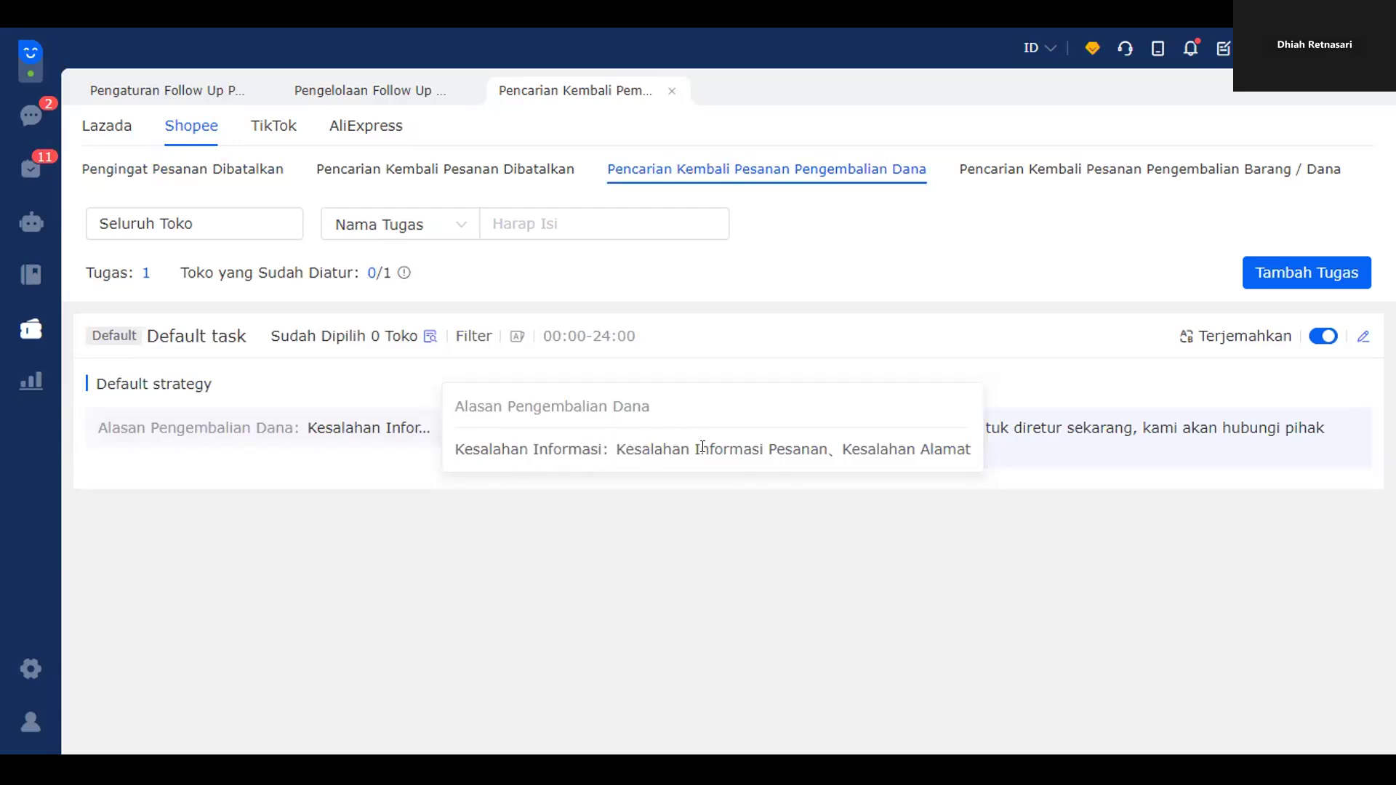
left_click_drag(842, 448, 965, 449)
left_click_drag(579, 447, 486, 427)
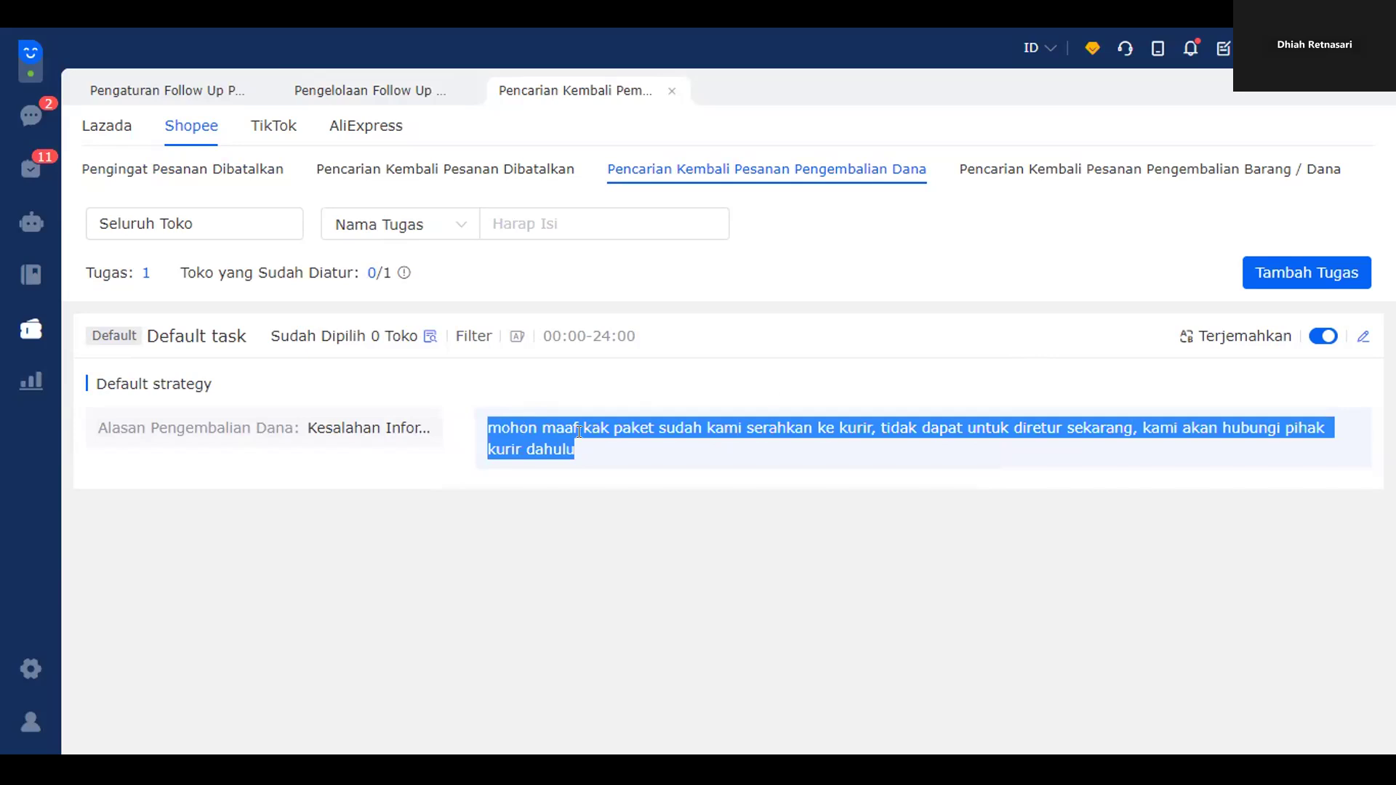
- Open the Default refund task editor and inspect its apology message and full refund reason list
left_click(1362, 335)
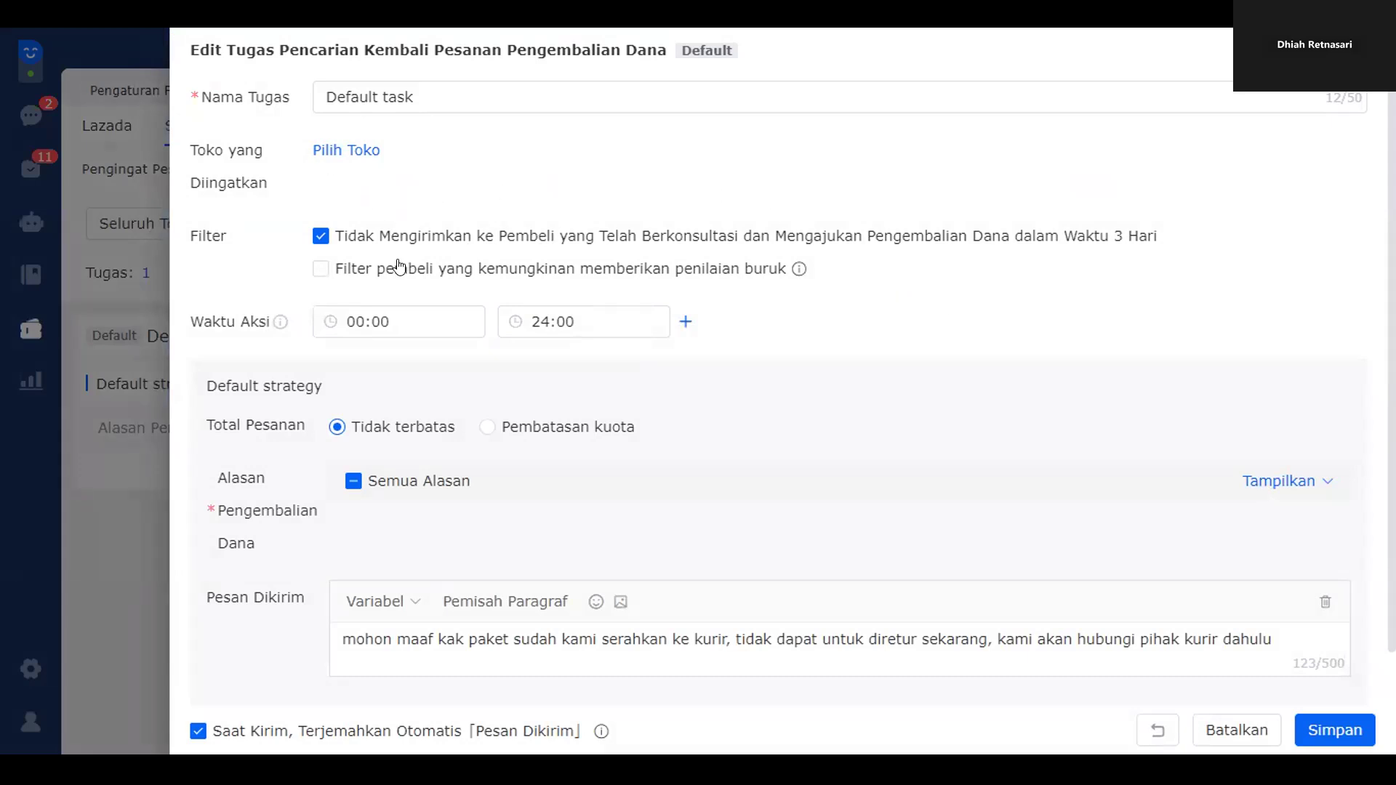
scroll(460, 374, "down", 1)
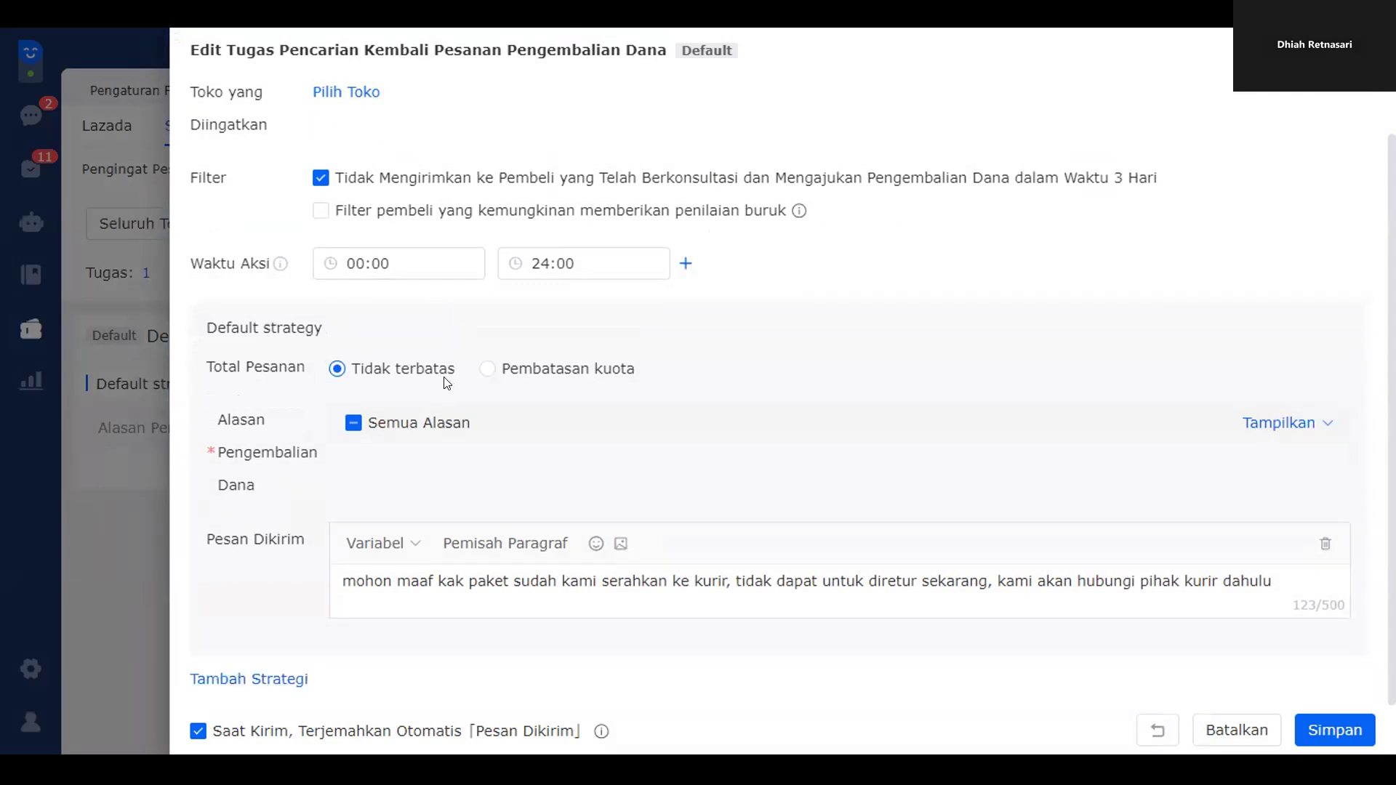
left_click_drag(383, 580, 1355, 595)
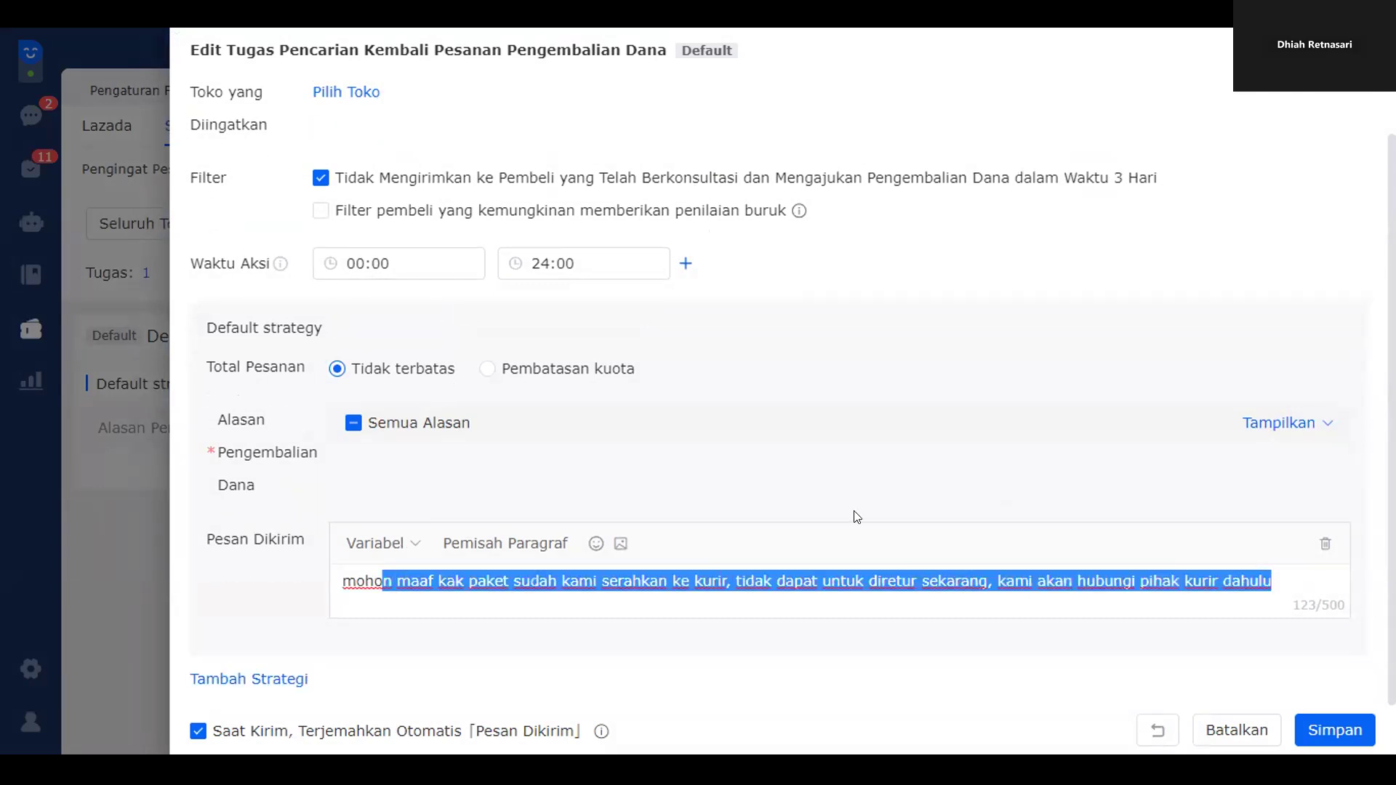
left_click(1262, 87)
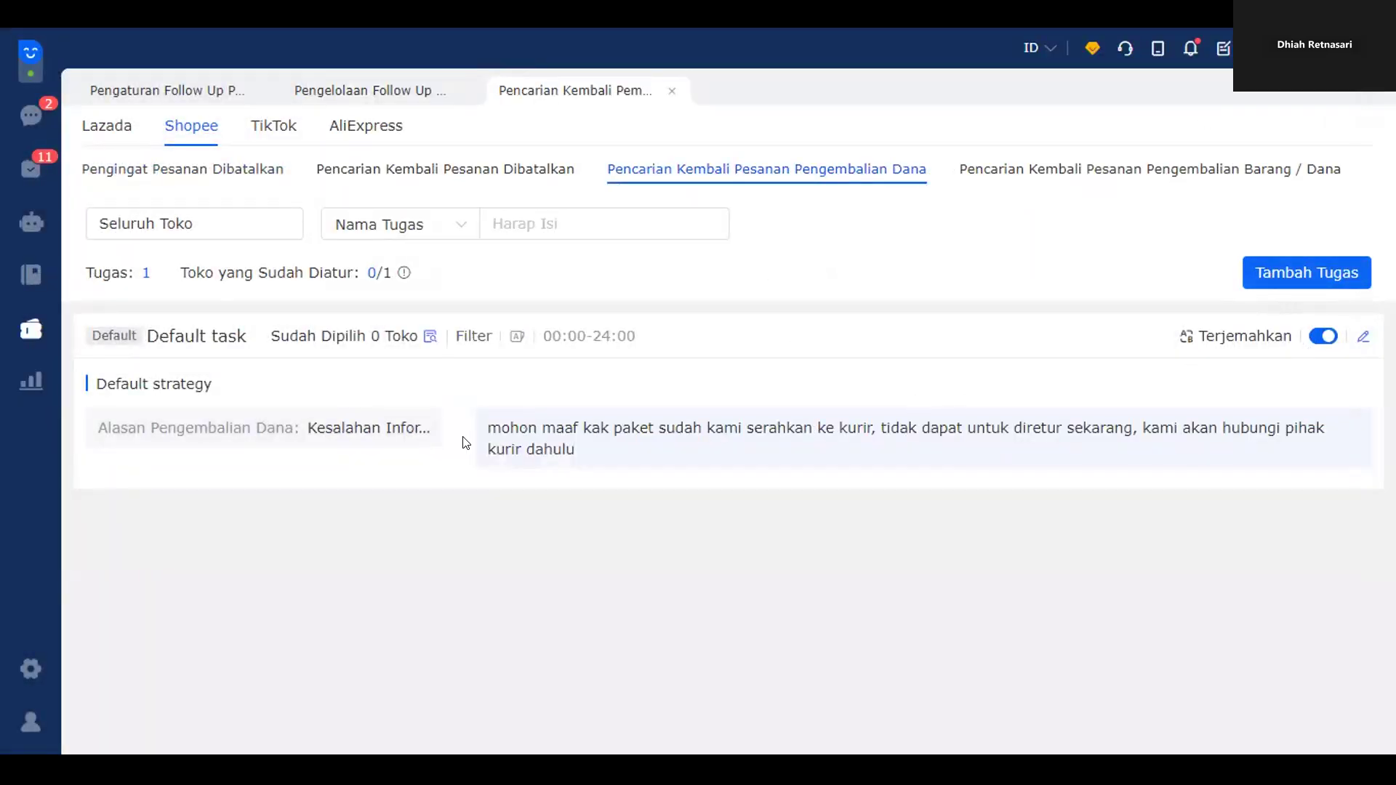
left_click(1353, 337)
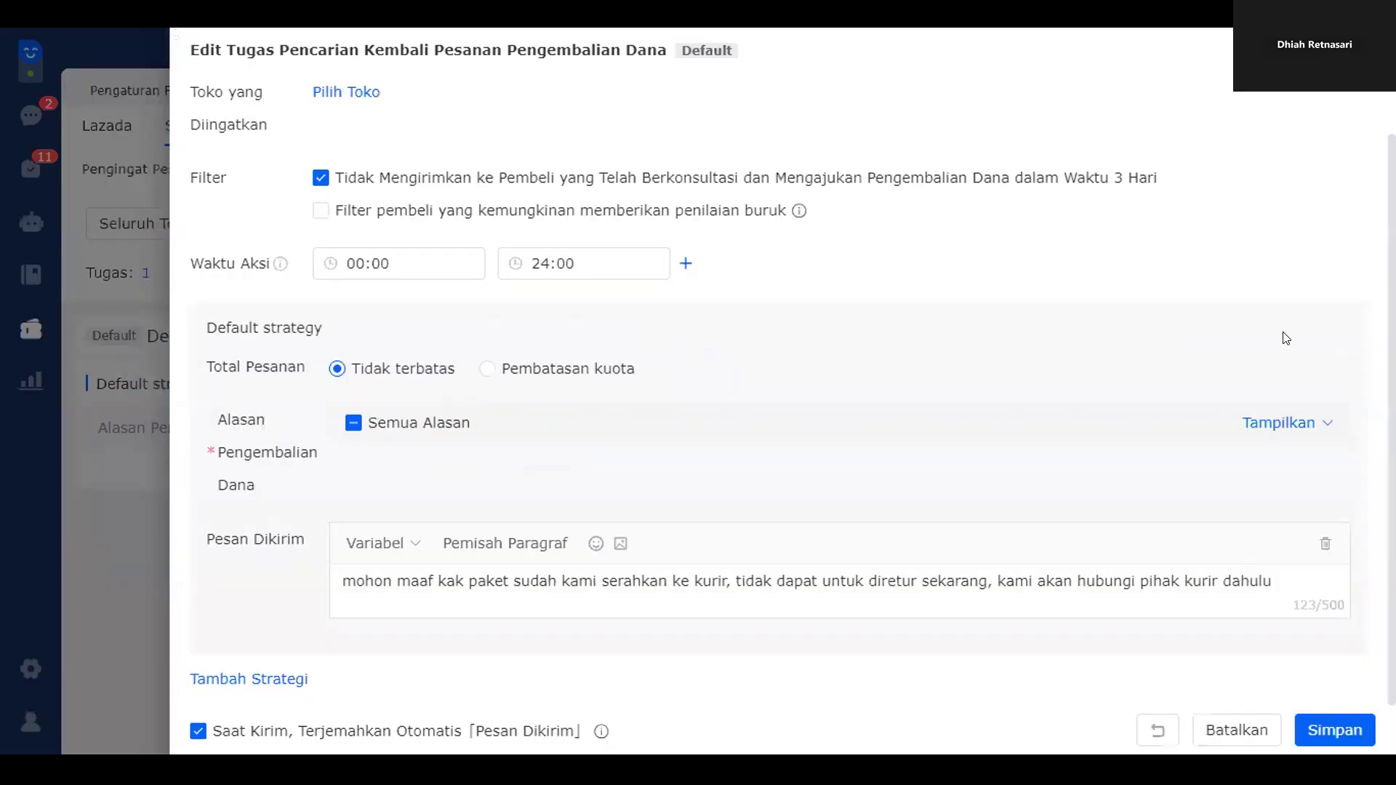
left_click(1272, 426)
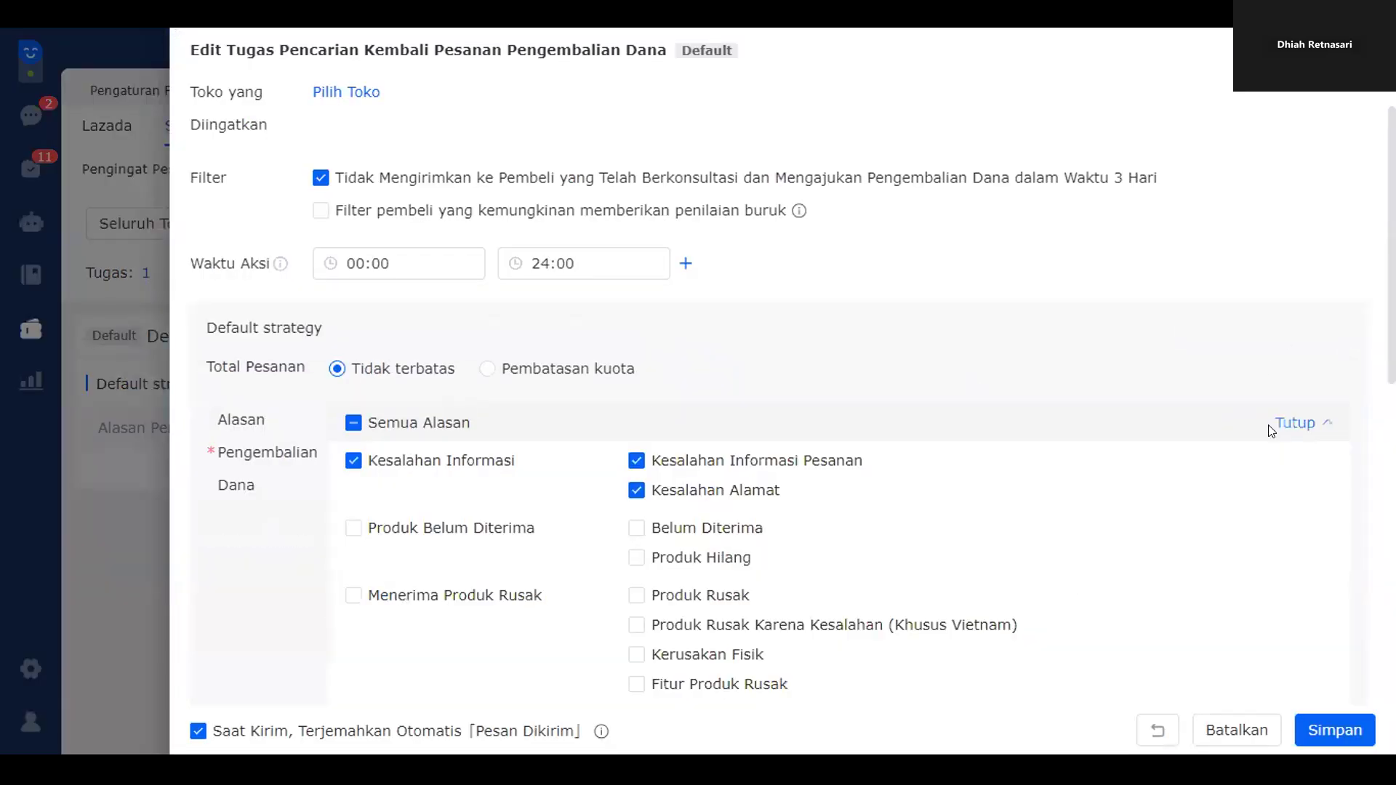
scroll(1272, 368, "down", 5)
scroll(944, 398, "up", 4)
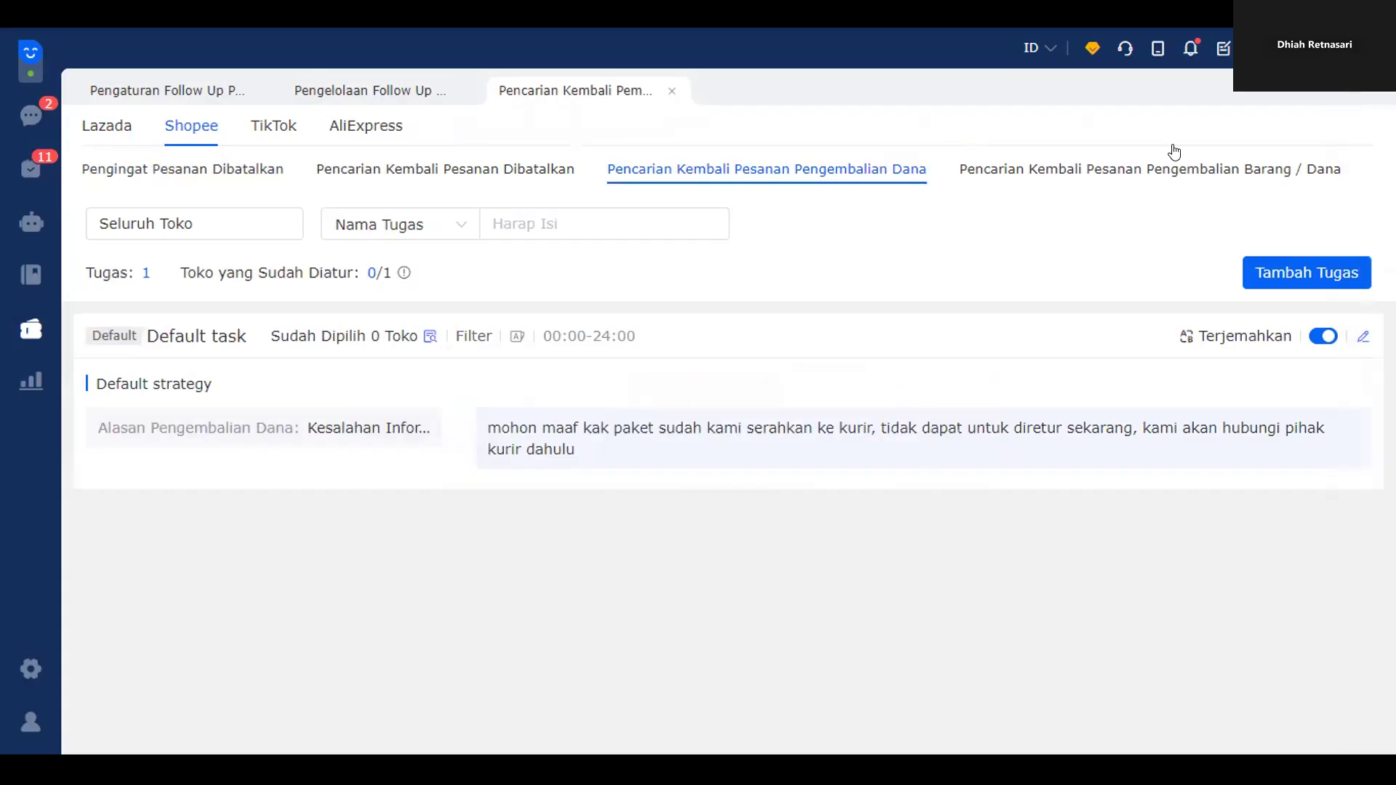
left_click_drag(484, 428, 575, 452)
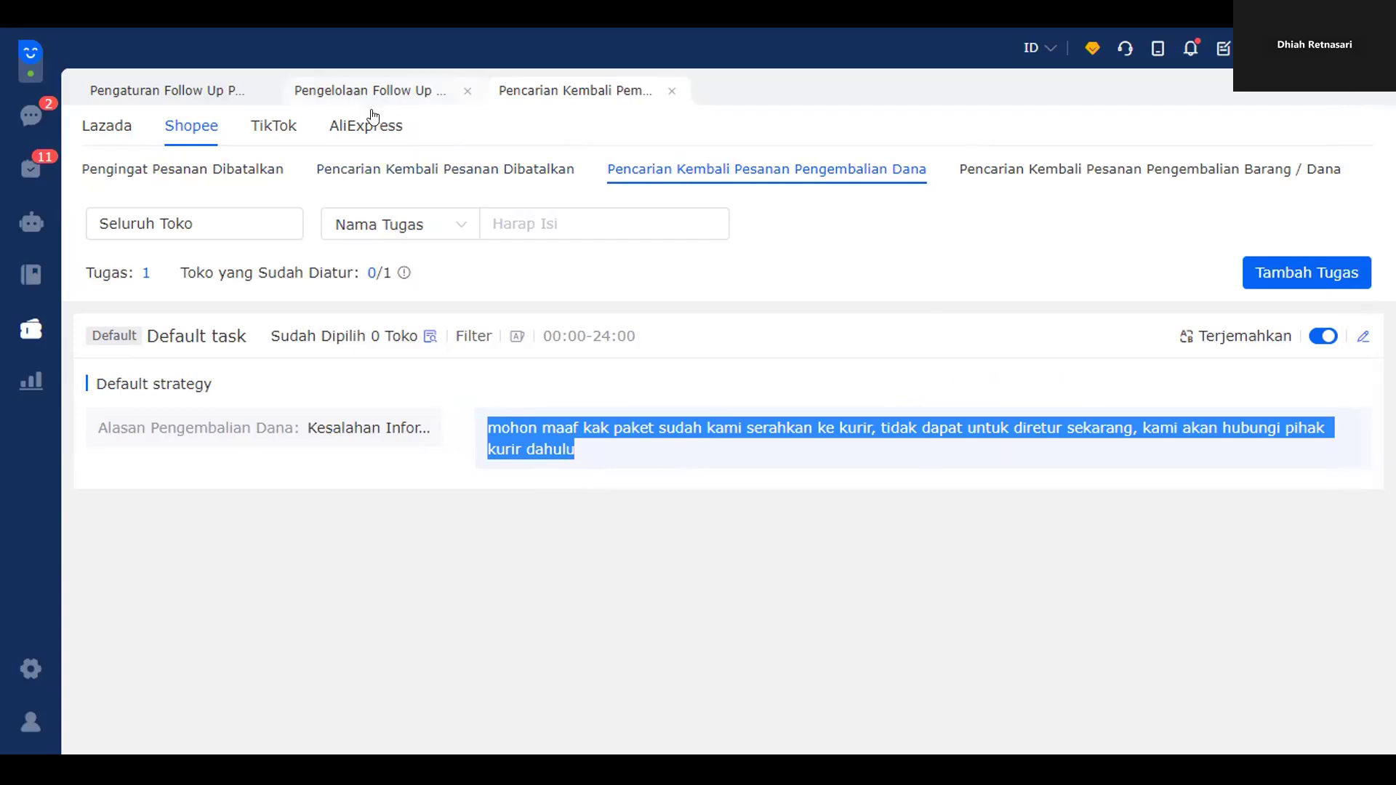
- Tick the change-of-mind, wrong-product and damaged-product refund reasons, then close the editor without saving
left_click(1364, 337)
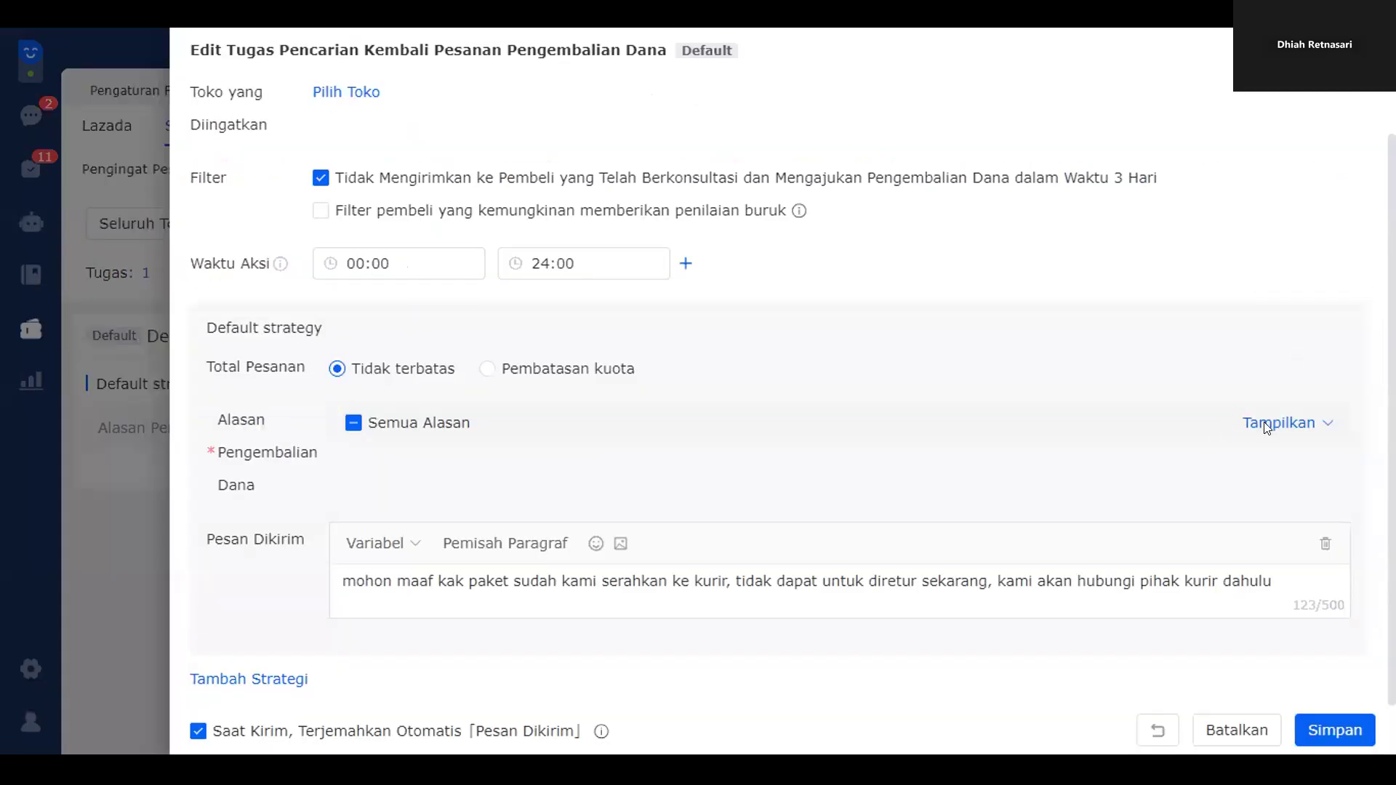
left_click(1258, 427)
scroll(596, 549, "down", 10)
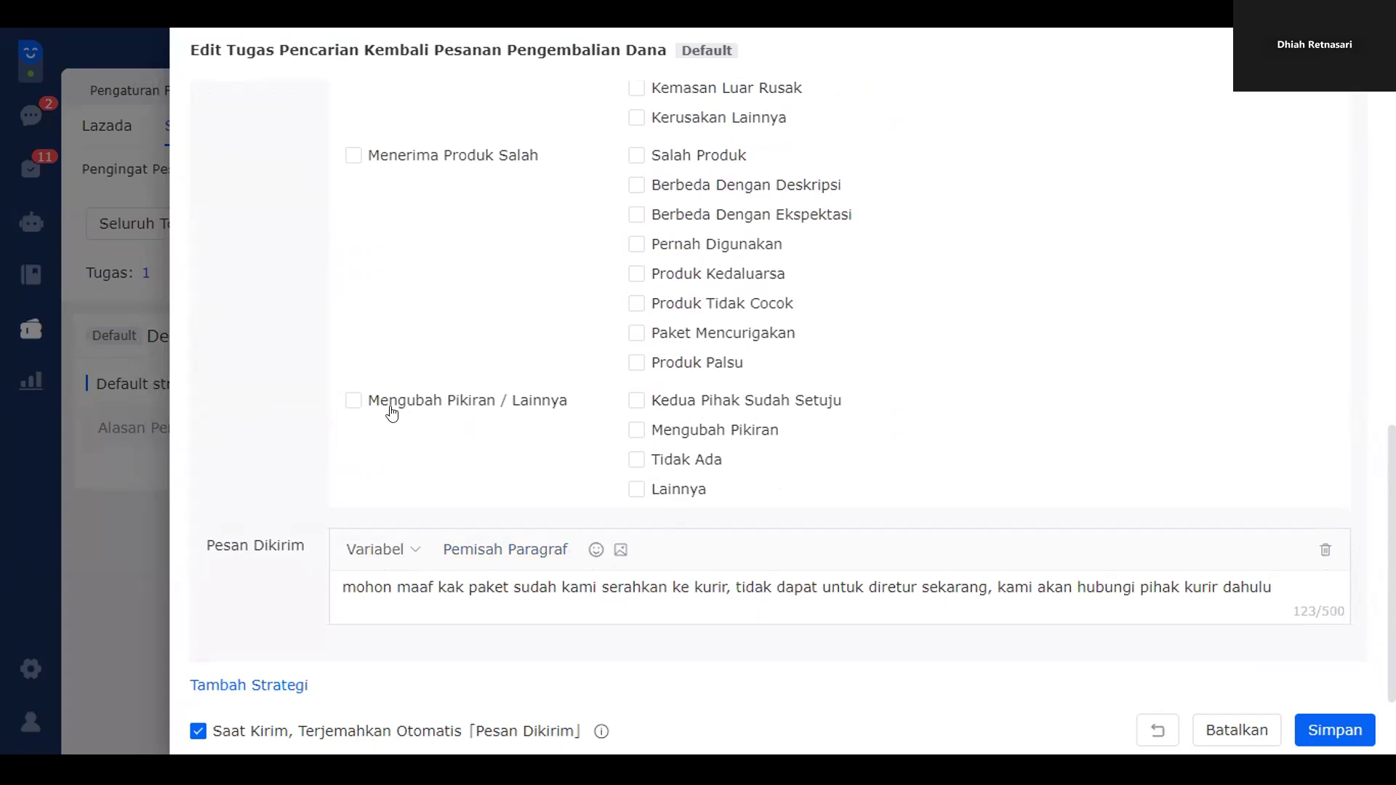
left_click(397, 404)
scroll(513, 463, "up", 4)
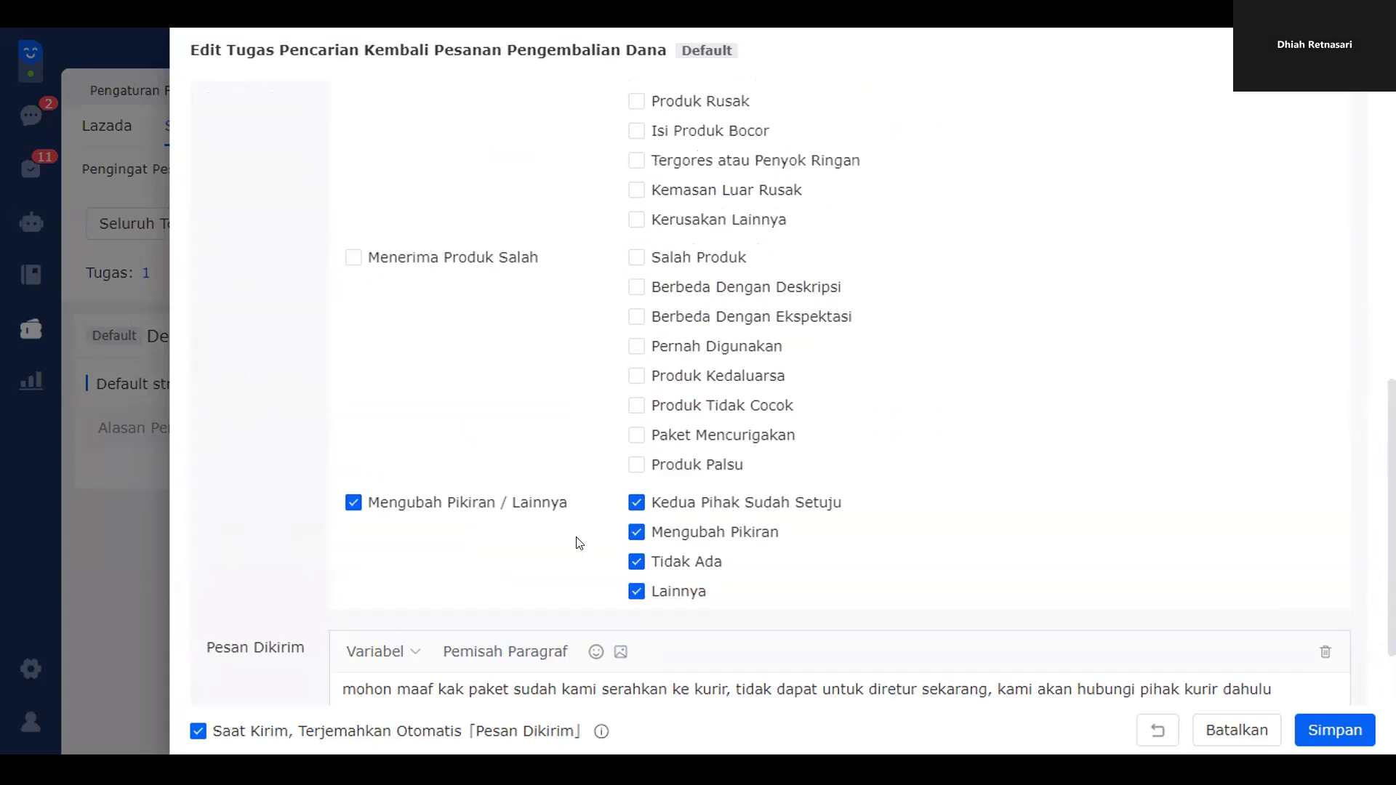
left_click(415, 476)
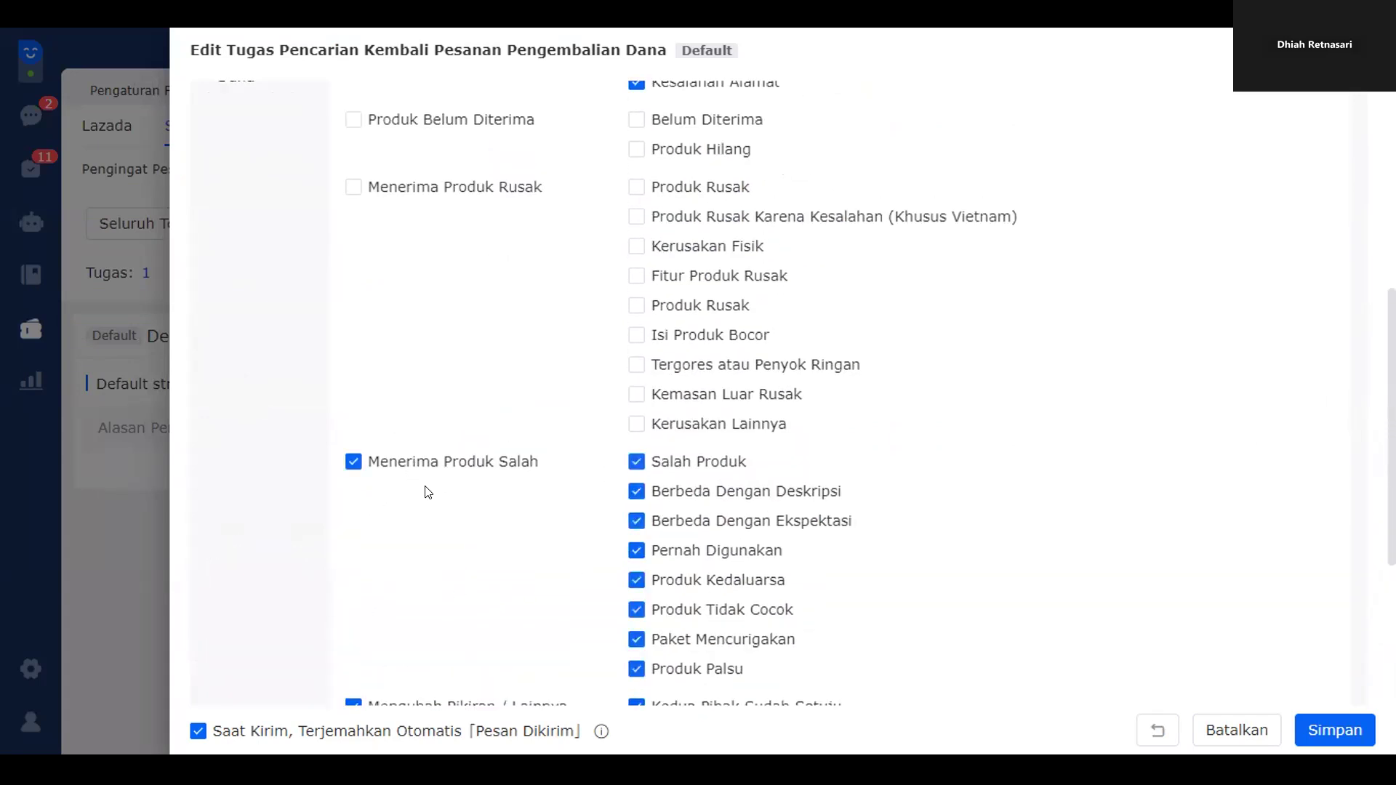
scroll(423, 489, "up", 4)
left_click(467, 493)
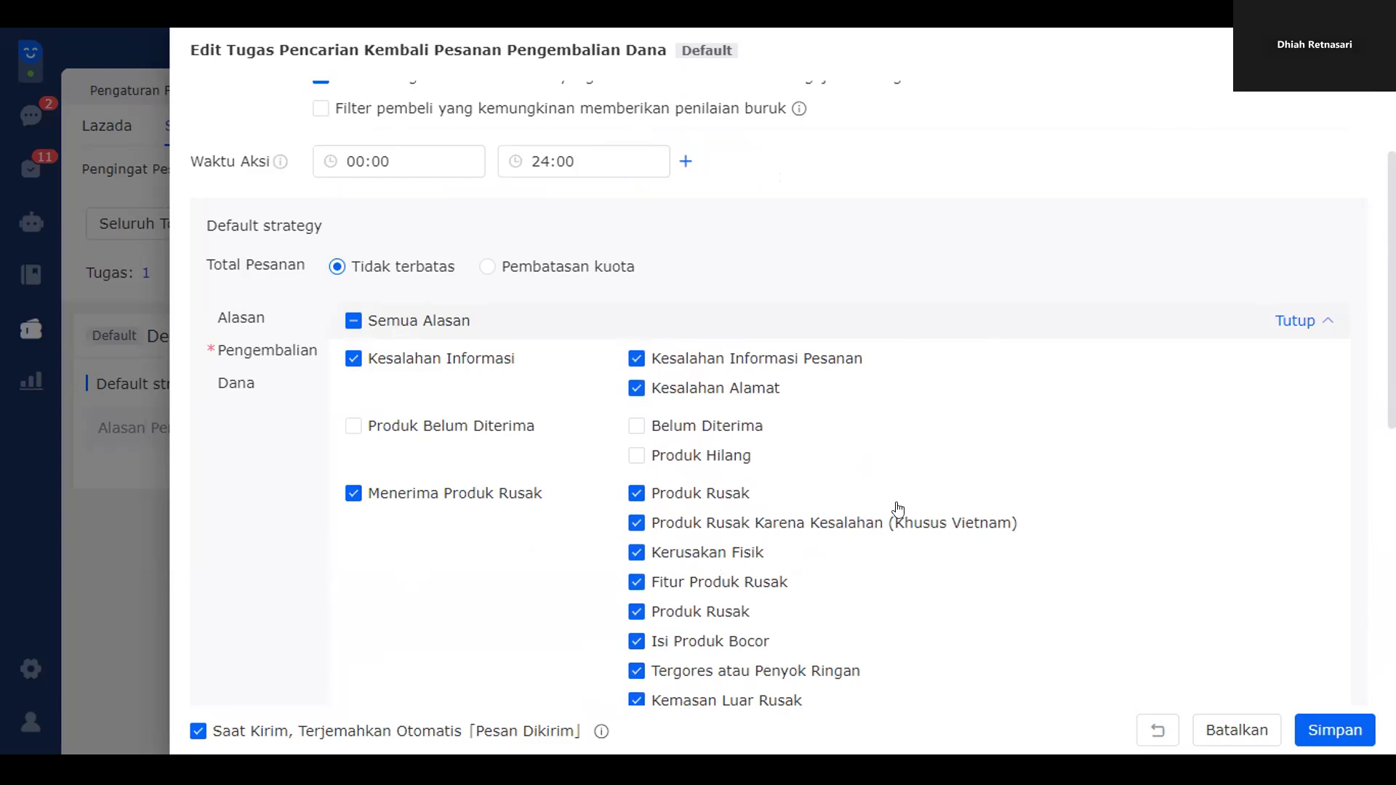
scroll(809, 450, "down", 3)
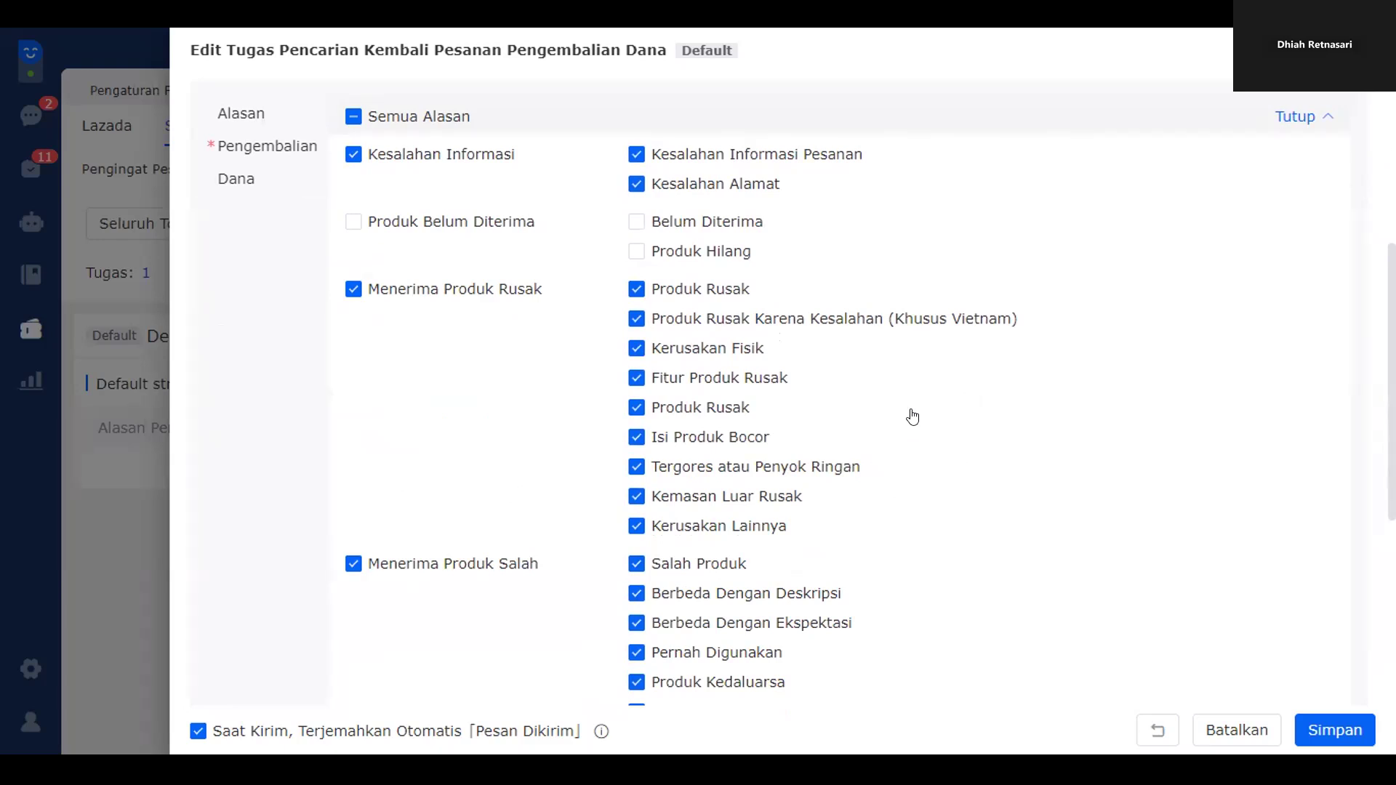
key("Escape")
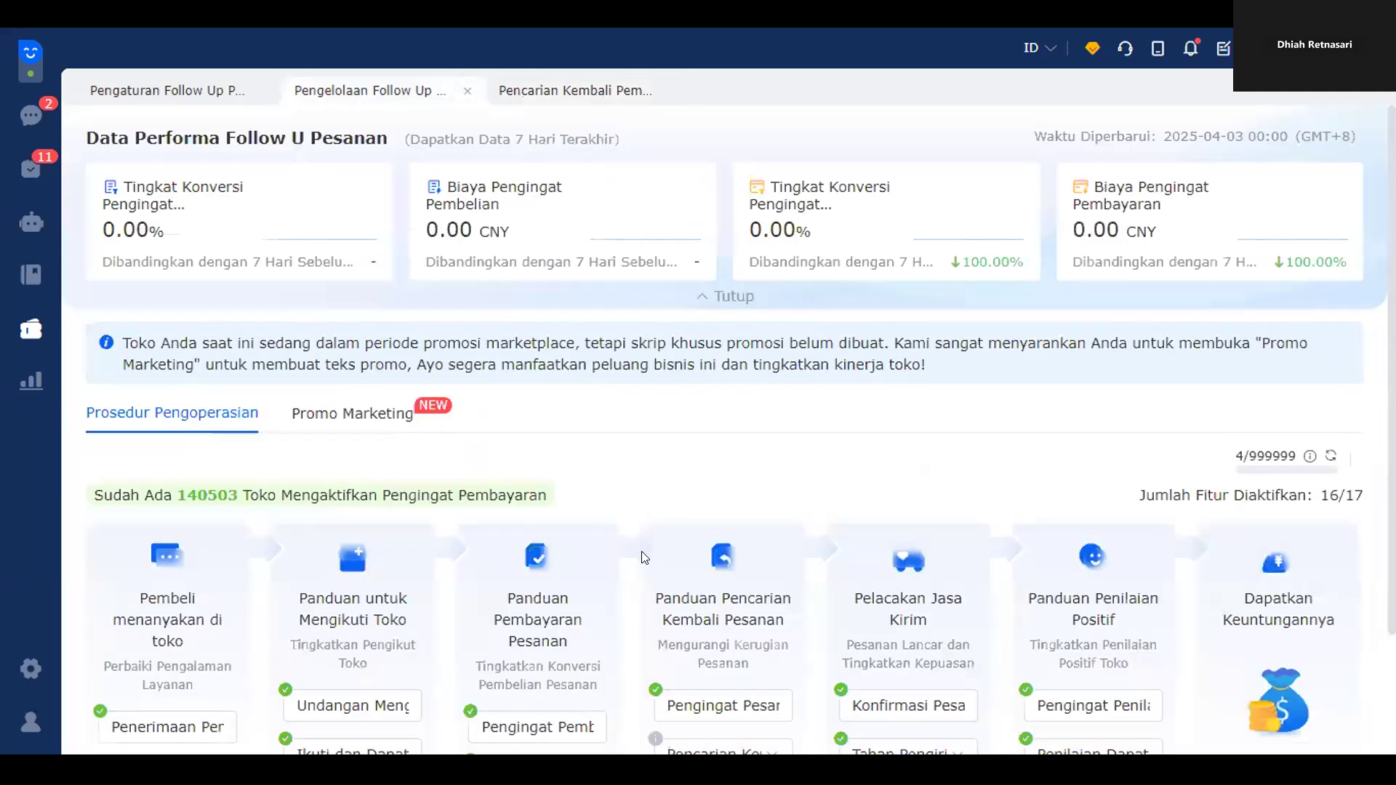
- Open the Konfirmasi Pesanan task list under Pelacakan Jasa Kirim, showing 5 active tasks
scroll(772, 485, "down", 2)
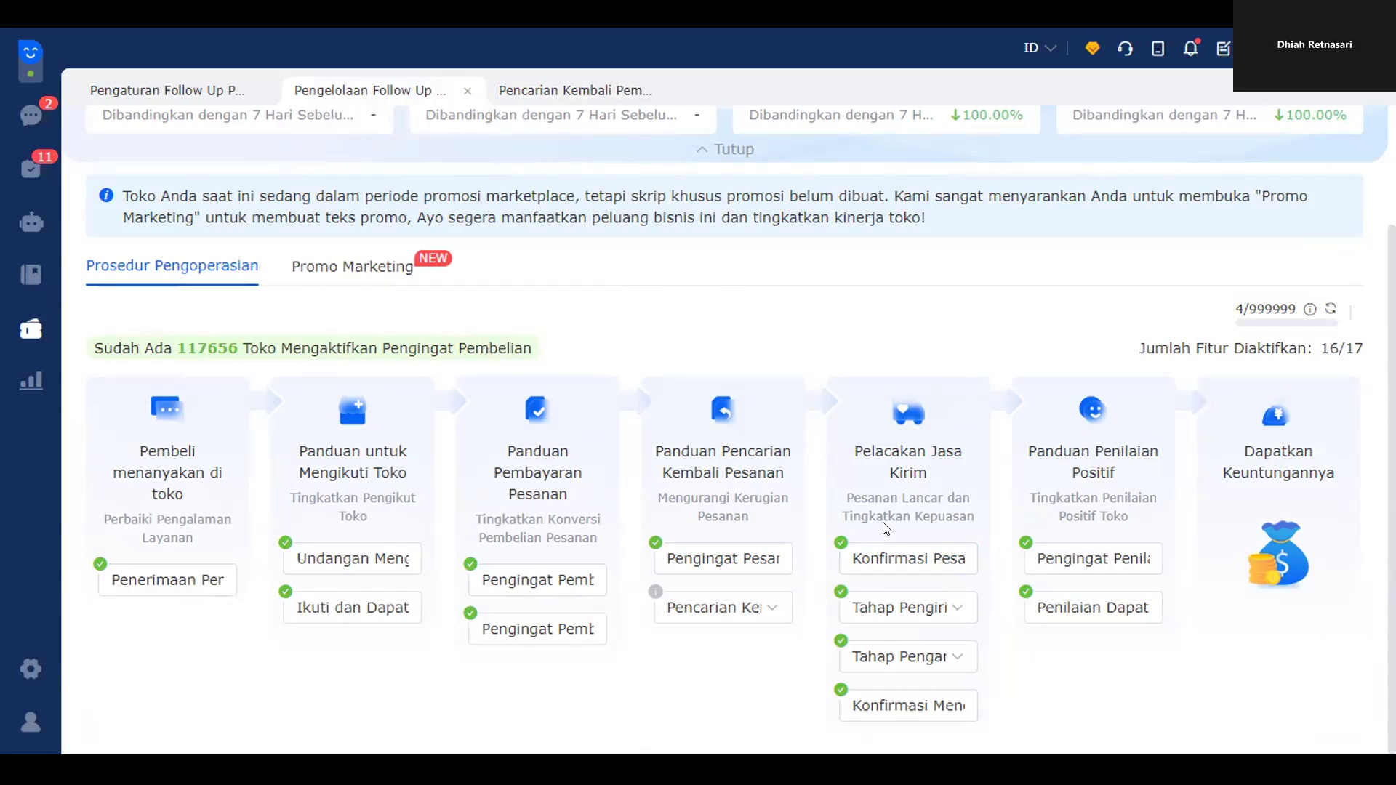
left_click(894, 568)
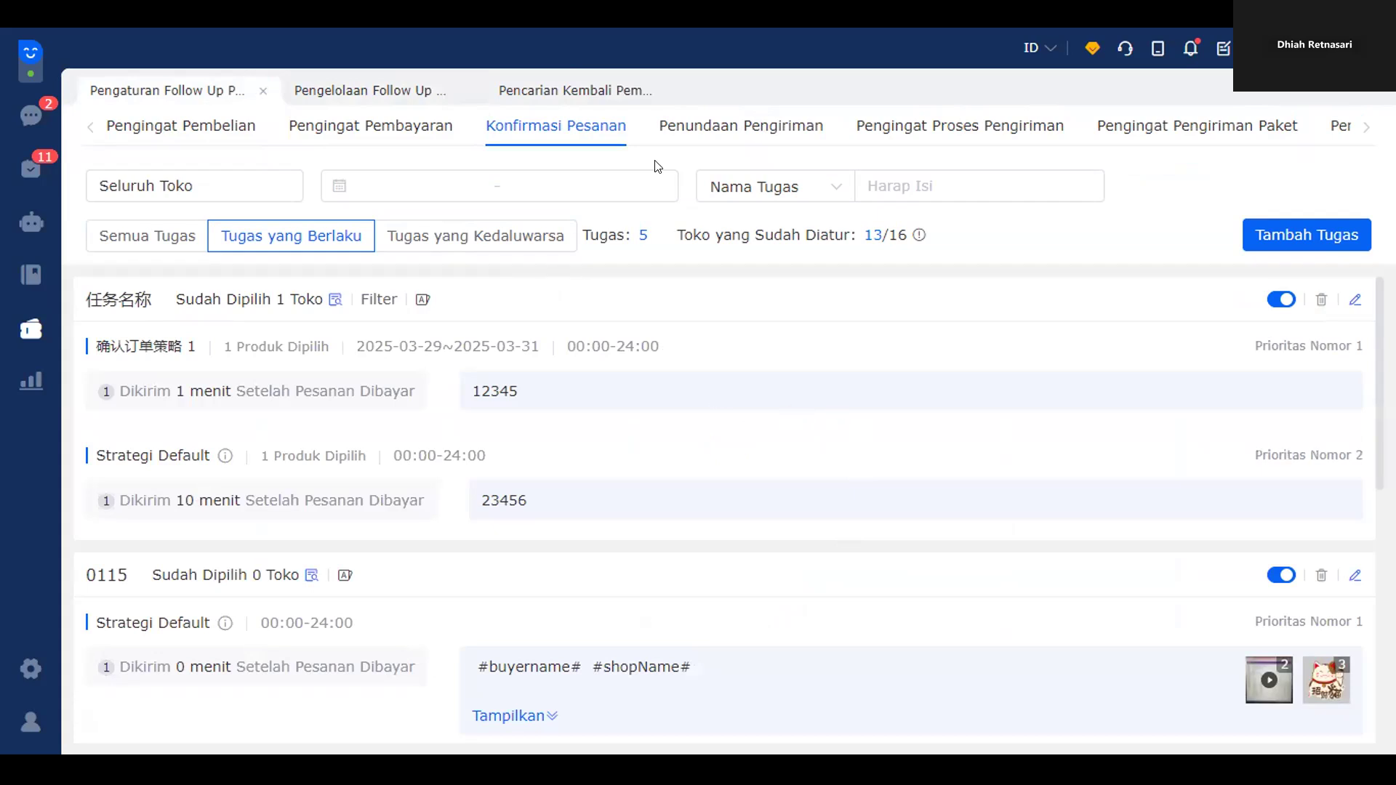
scroll(1017, 378, "down", 8)
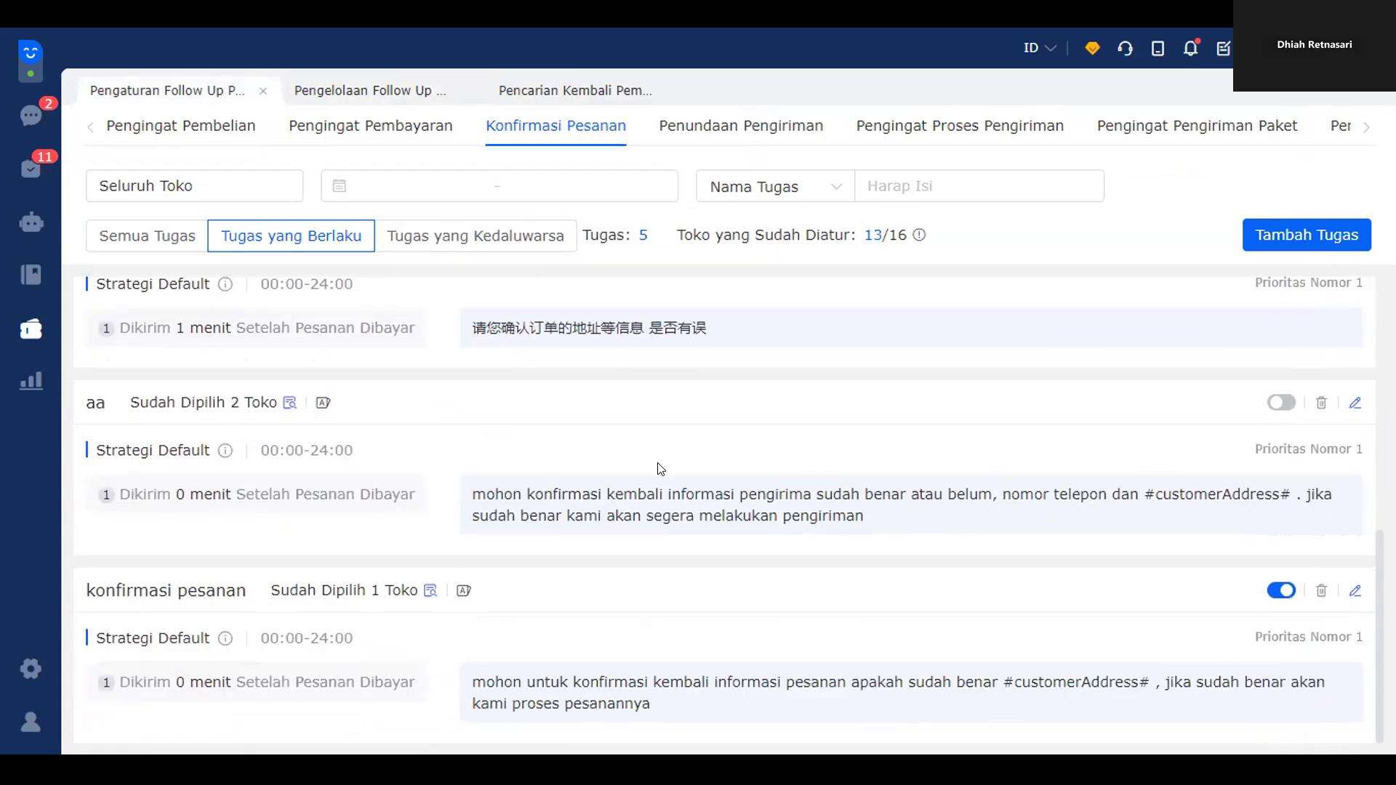
left_click(1353, 404)
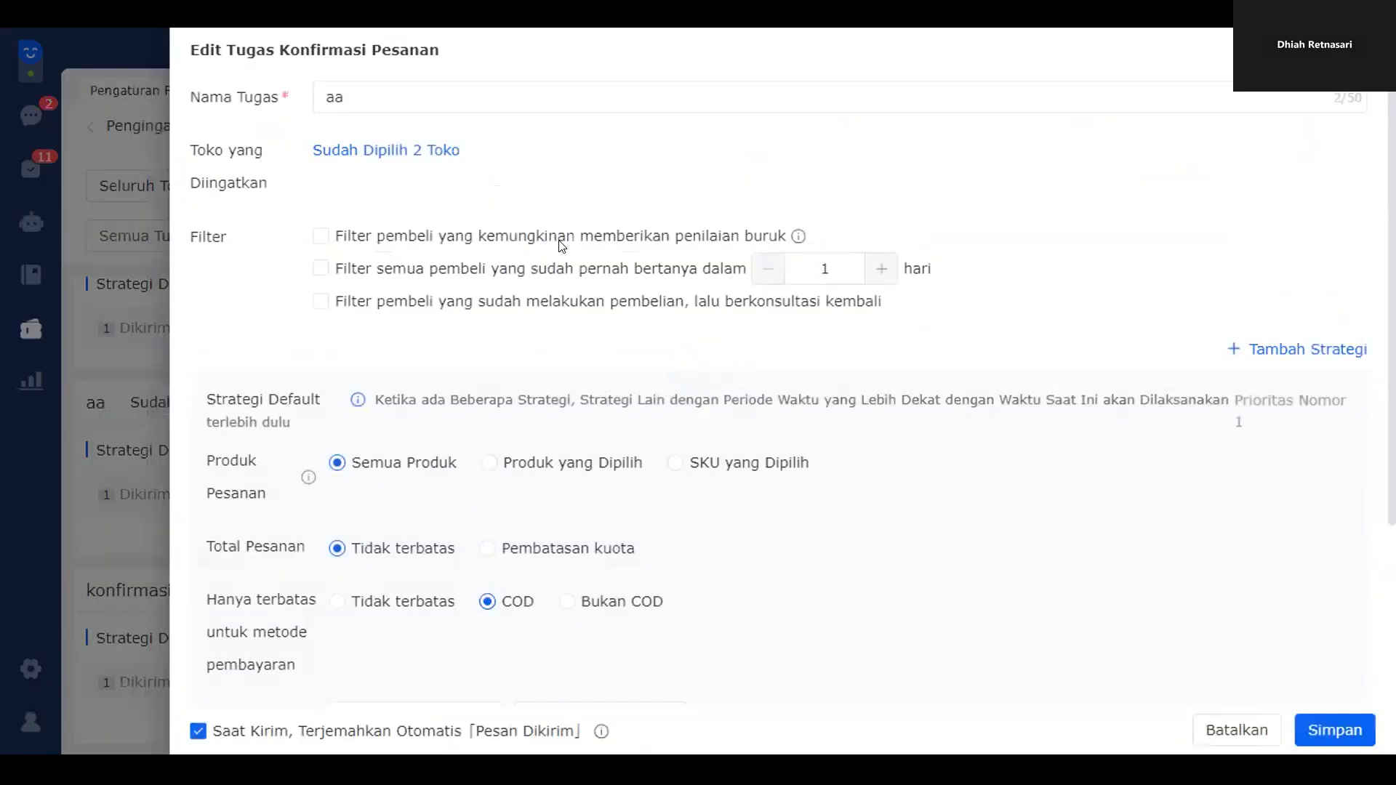
left_click(394, 150)
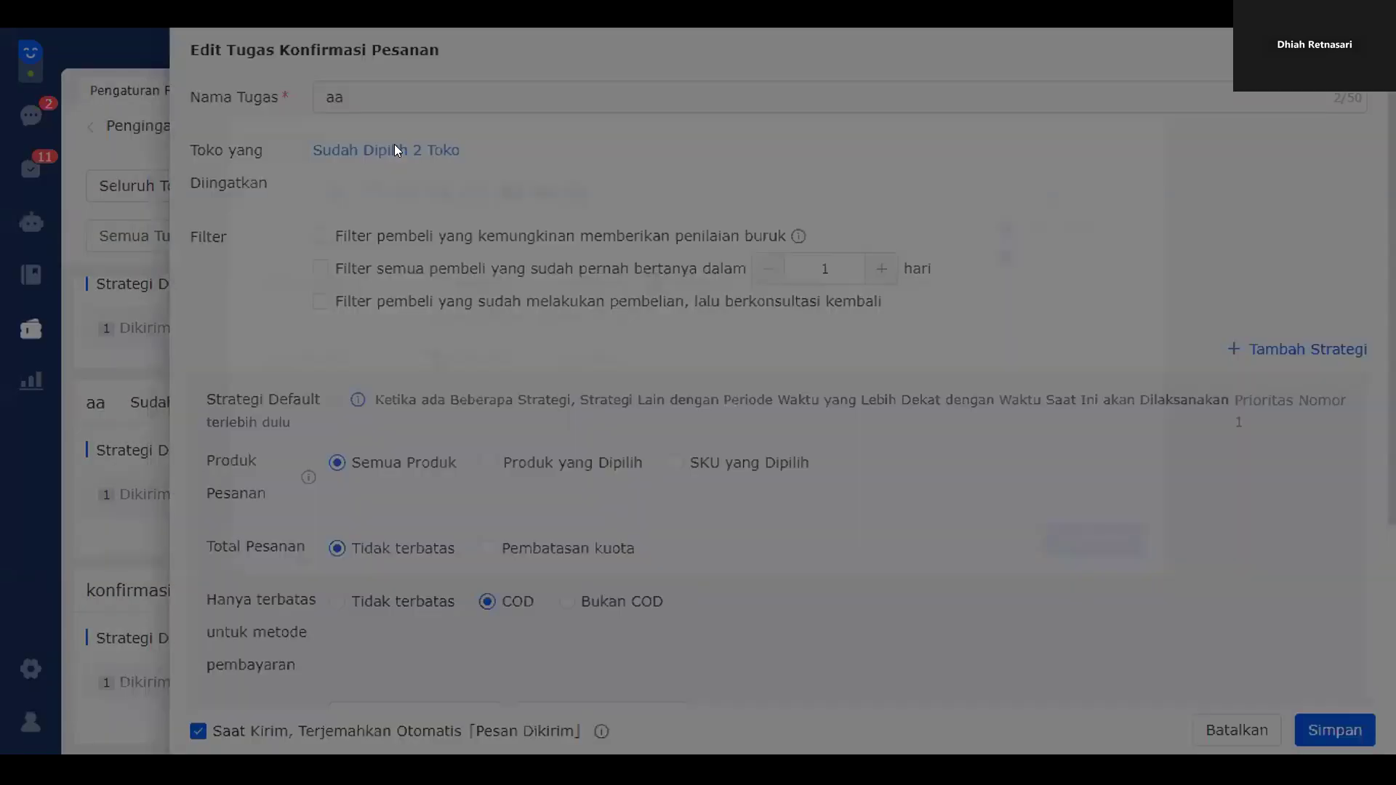
left_click(1135, 159)
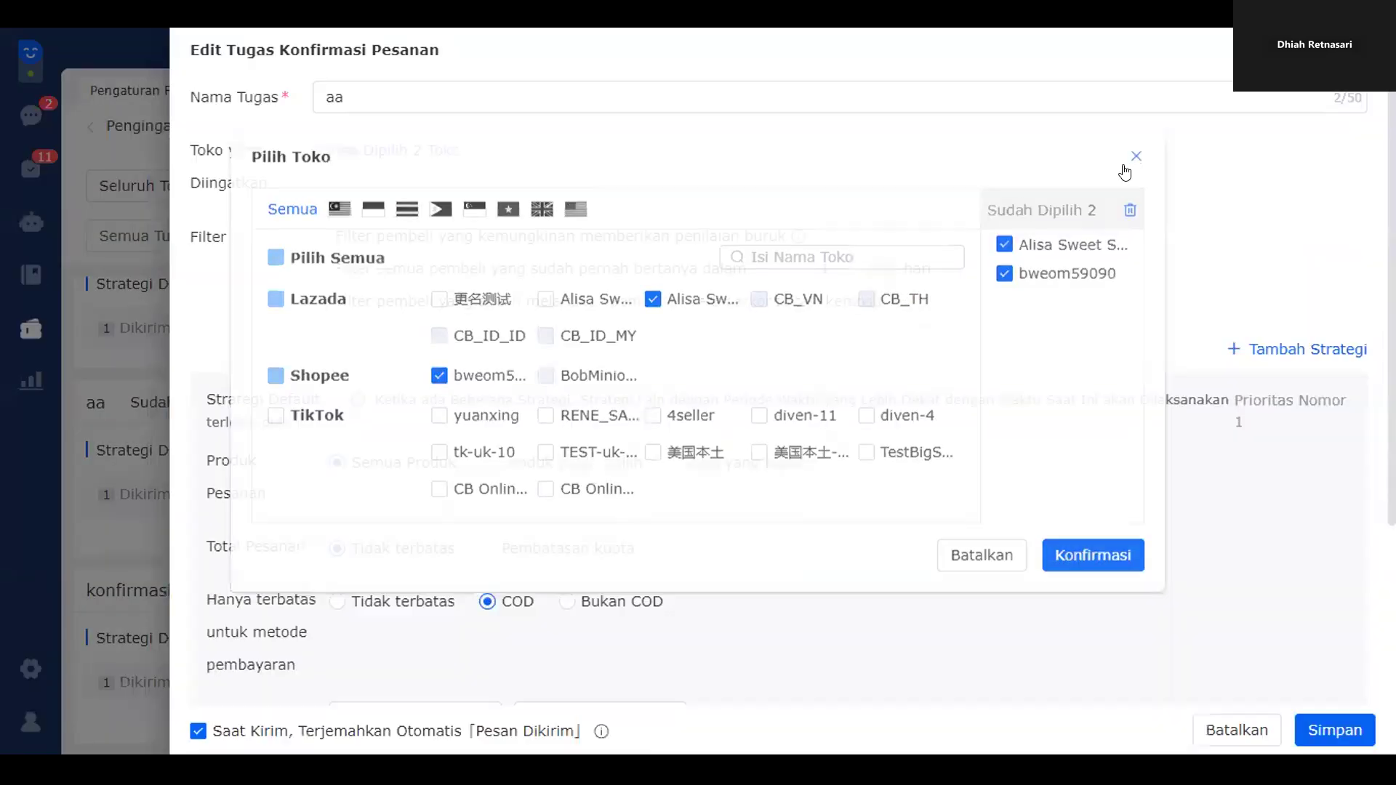
scroll(958, 265, "down", 3)
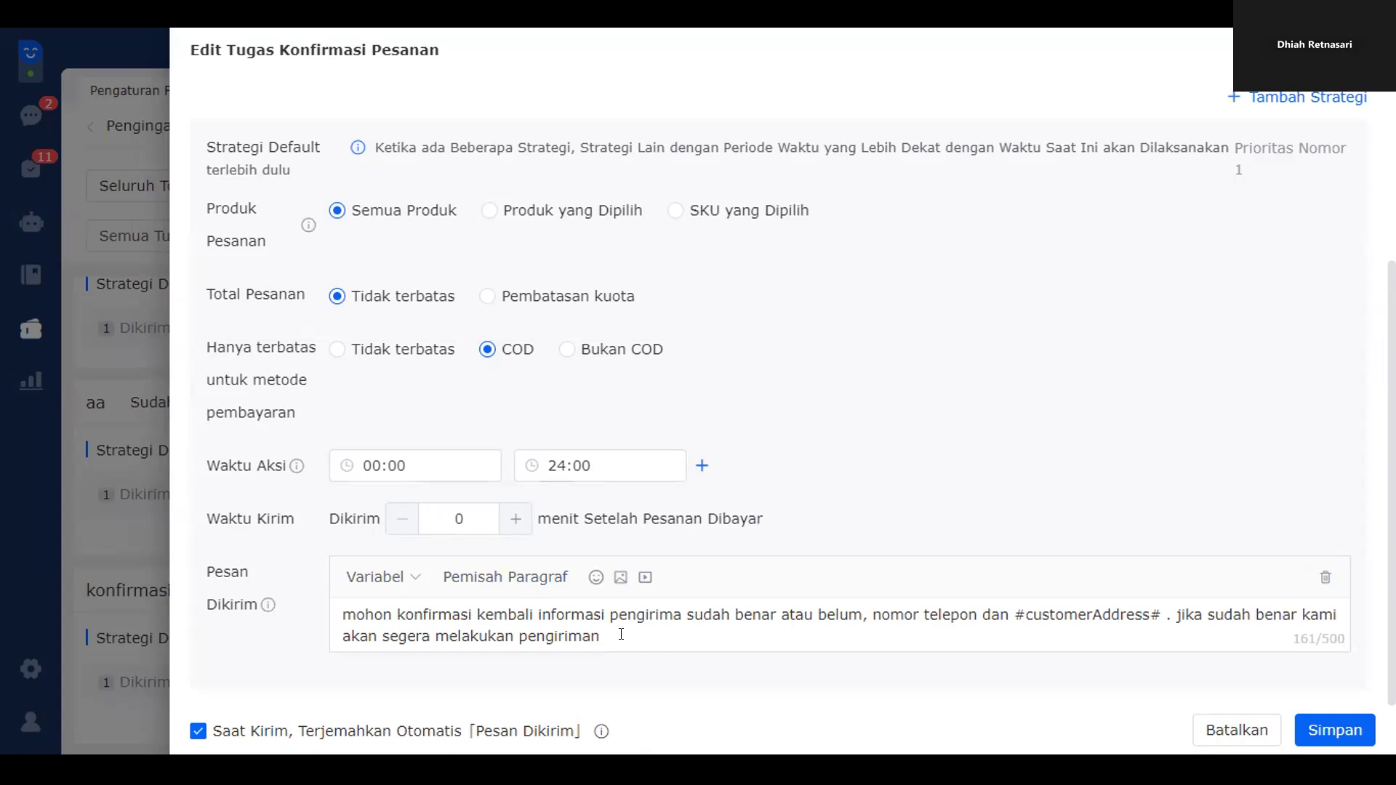
left_click_drag(637, 634, 280, 610)
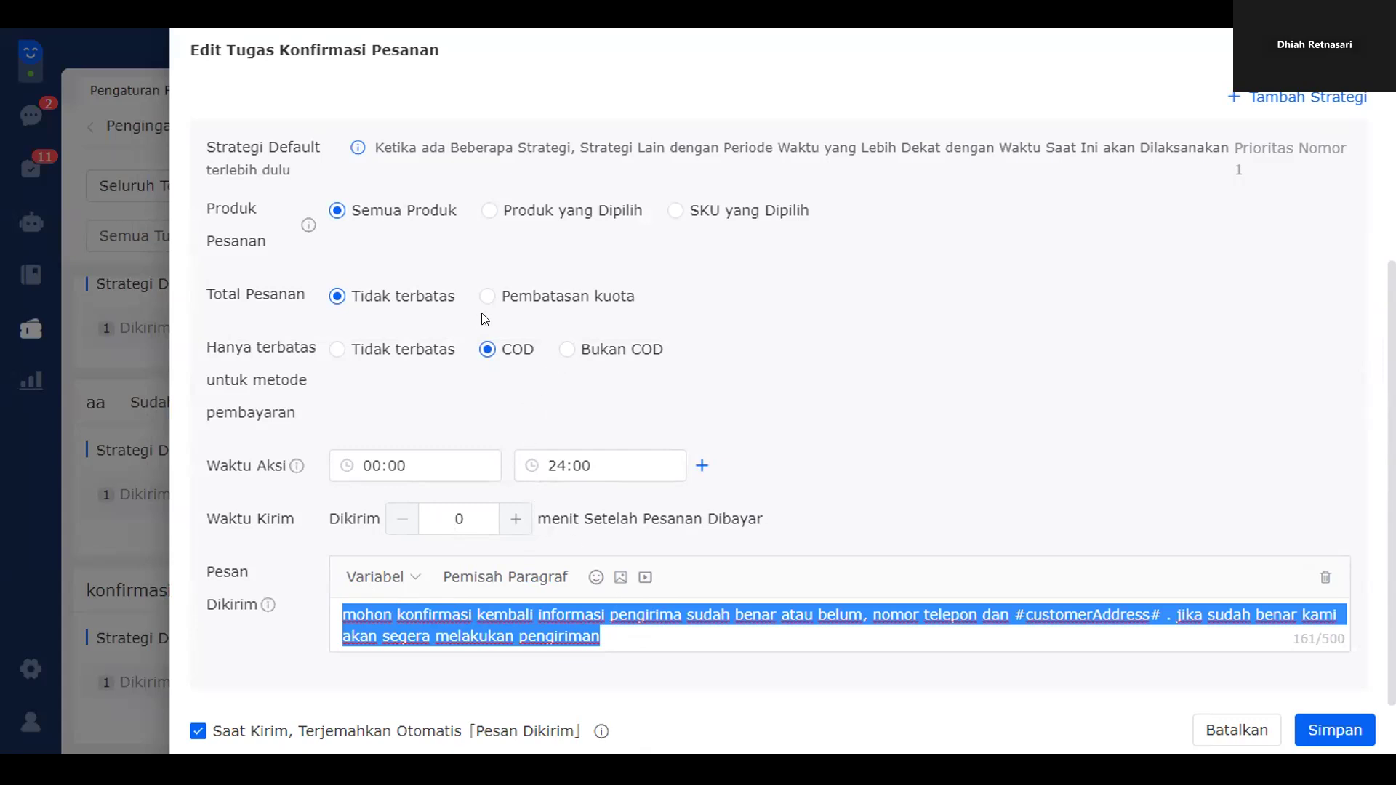
left_click(566, 350)
left_click(517, 356)
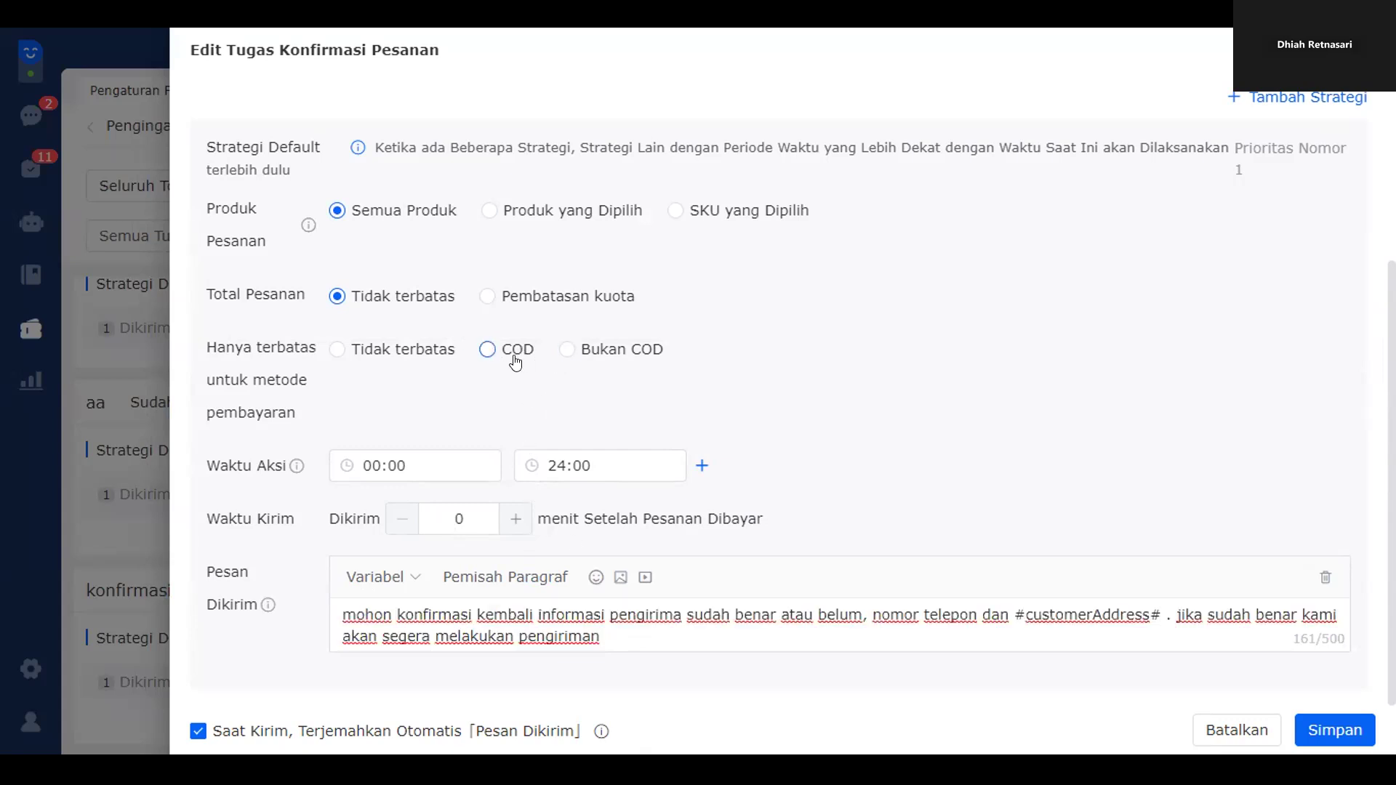
left_click(498, 291)
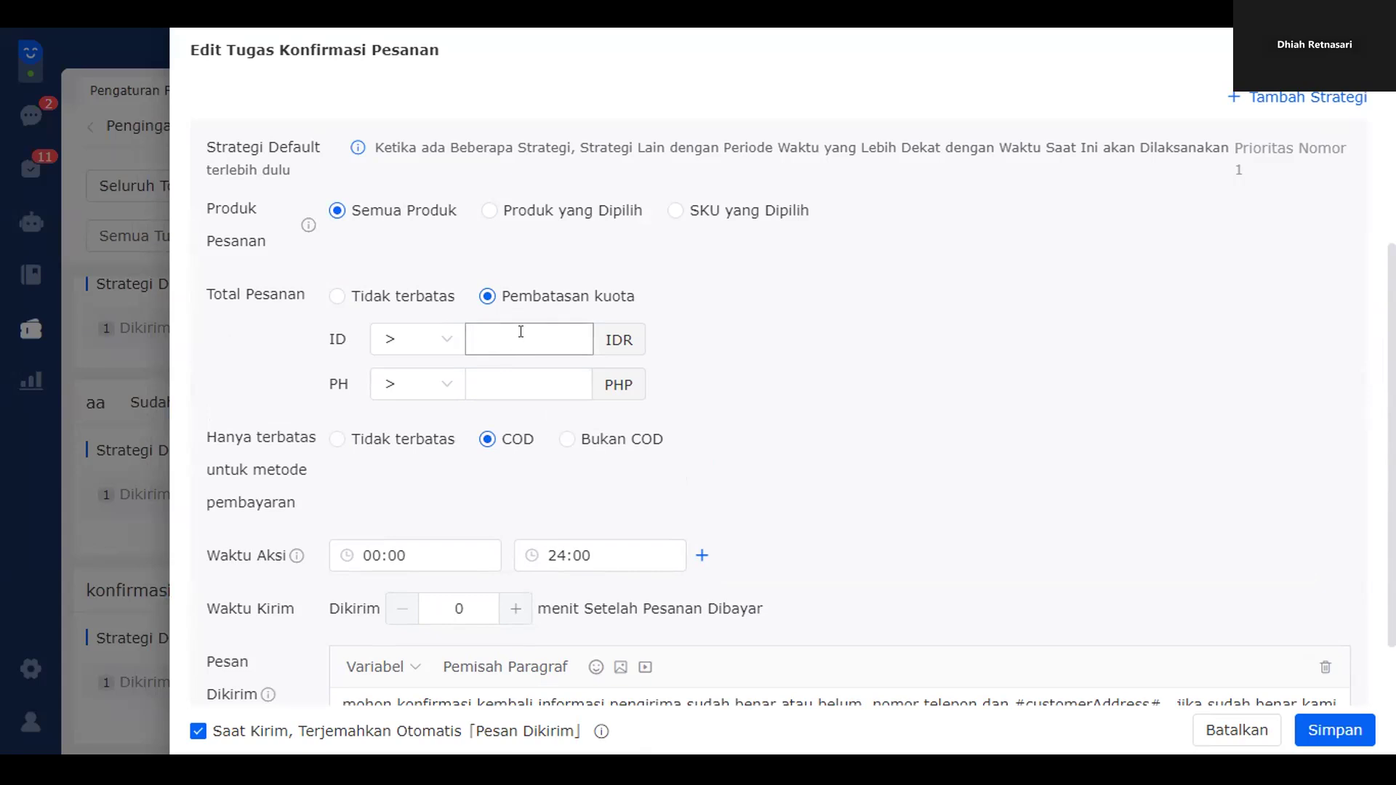
scroll(839, 518, "down", 2)
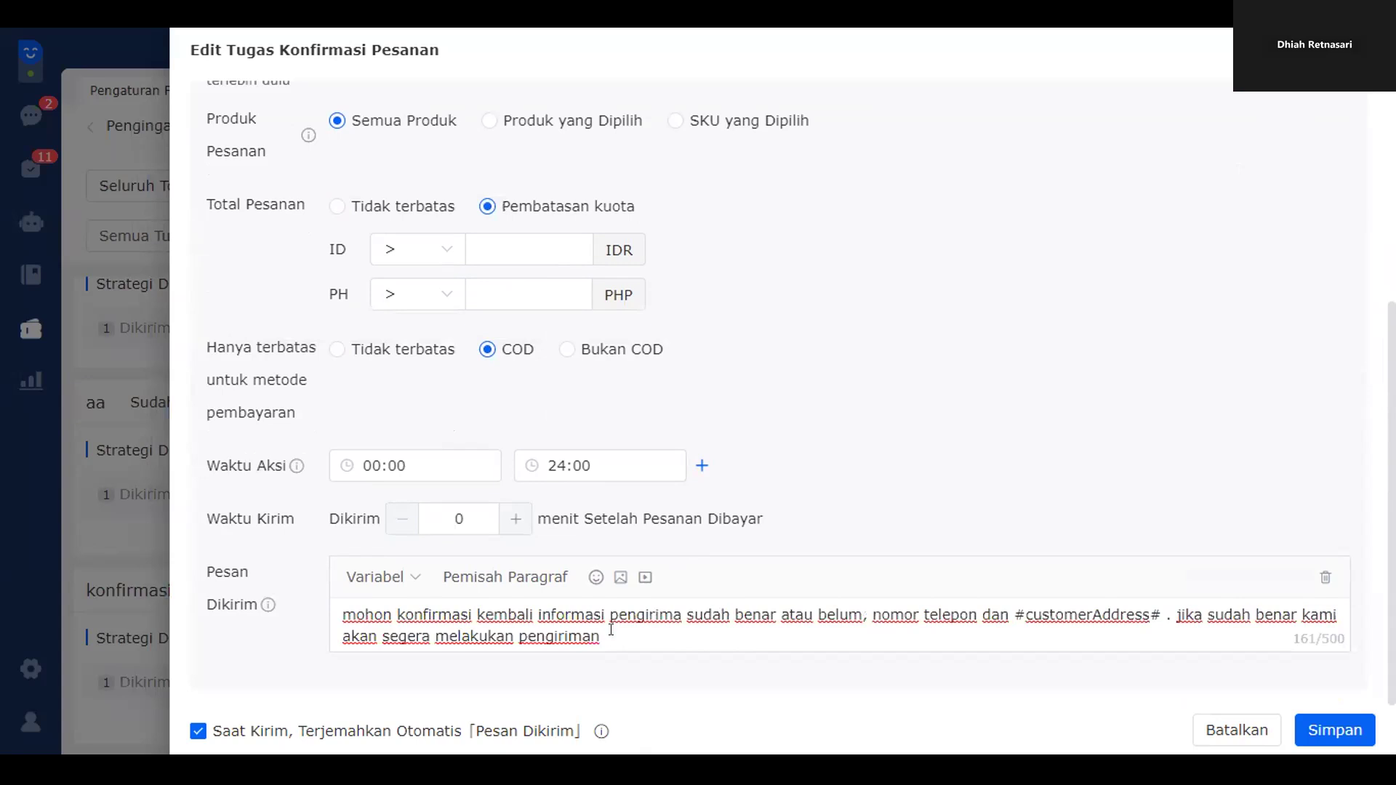
scroll(1018, 274, "up", 5)
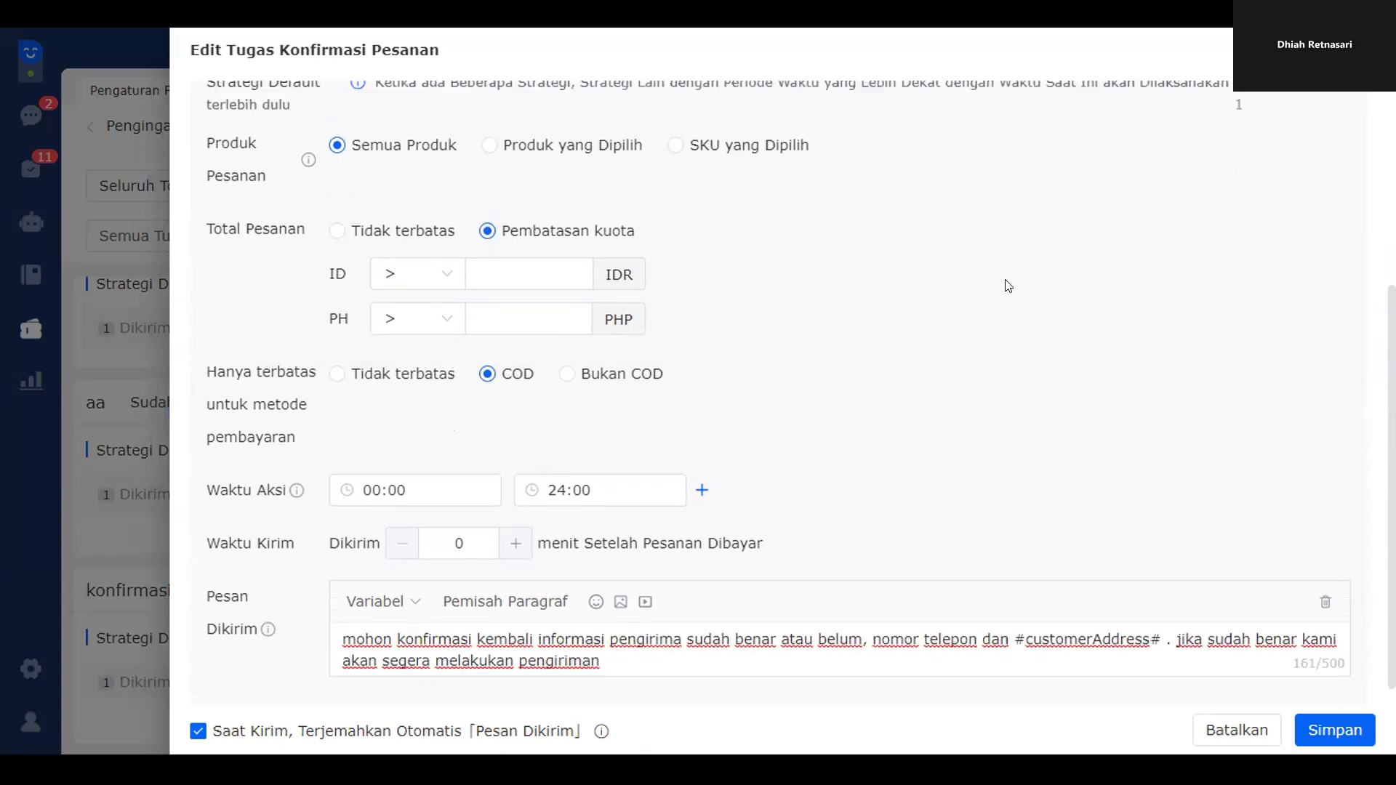
left_click(337, 410)
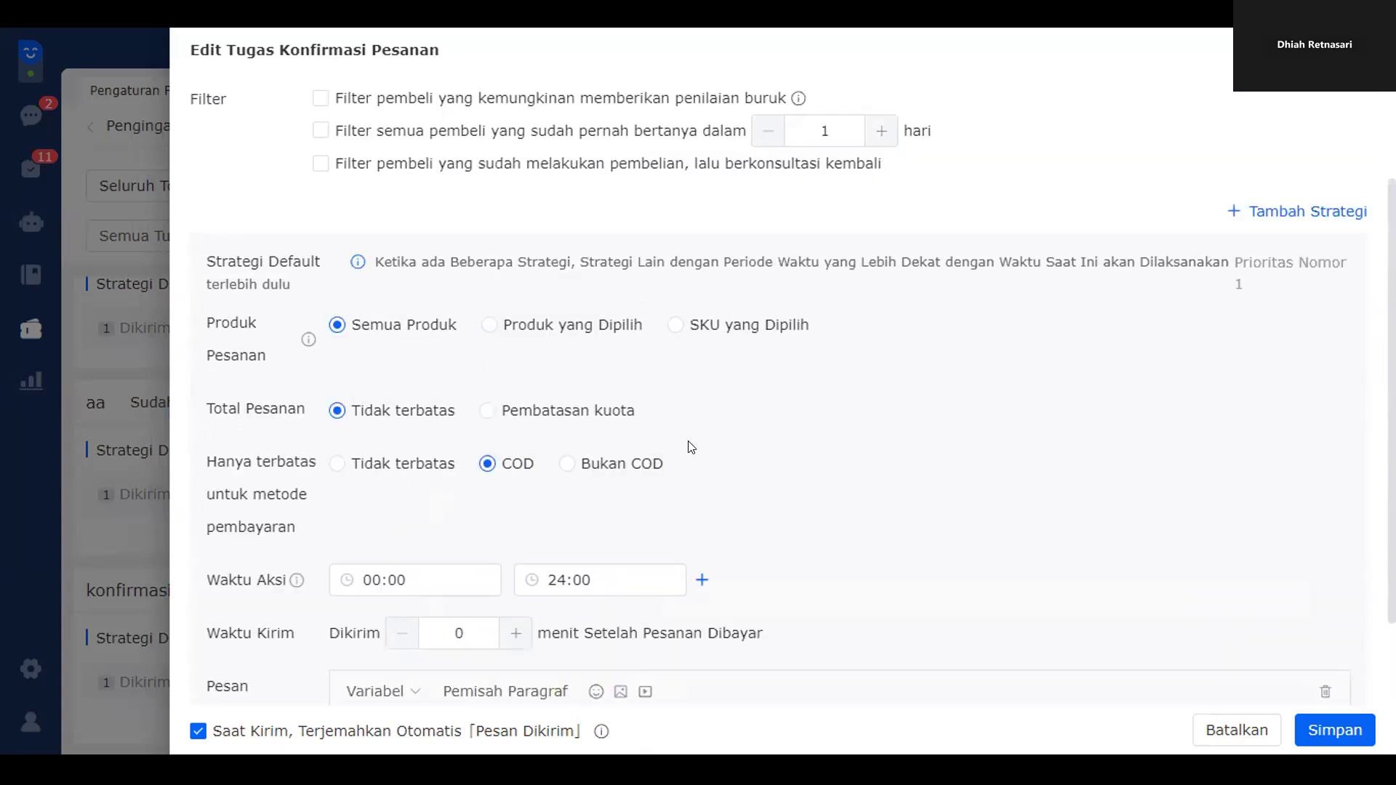
scroll(694, 446, "down", 3)
scroll(568, 463, "up", 4)
scroll(769, 476, "down", 3)
scroll(769, 476, "up", 3)
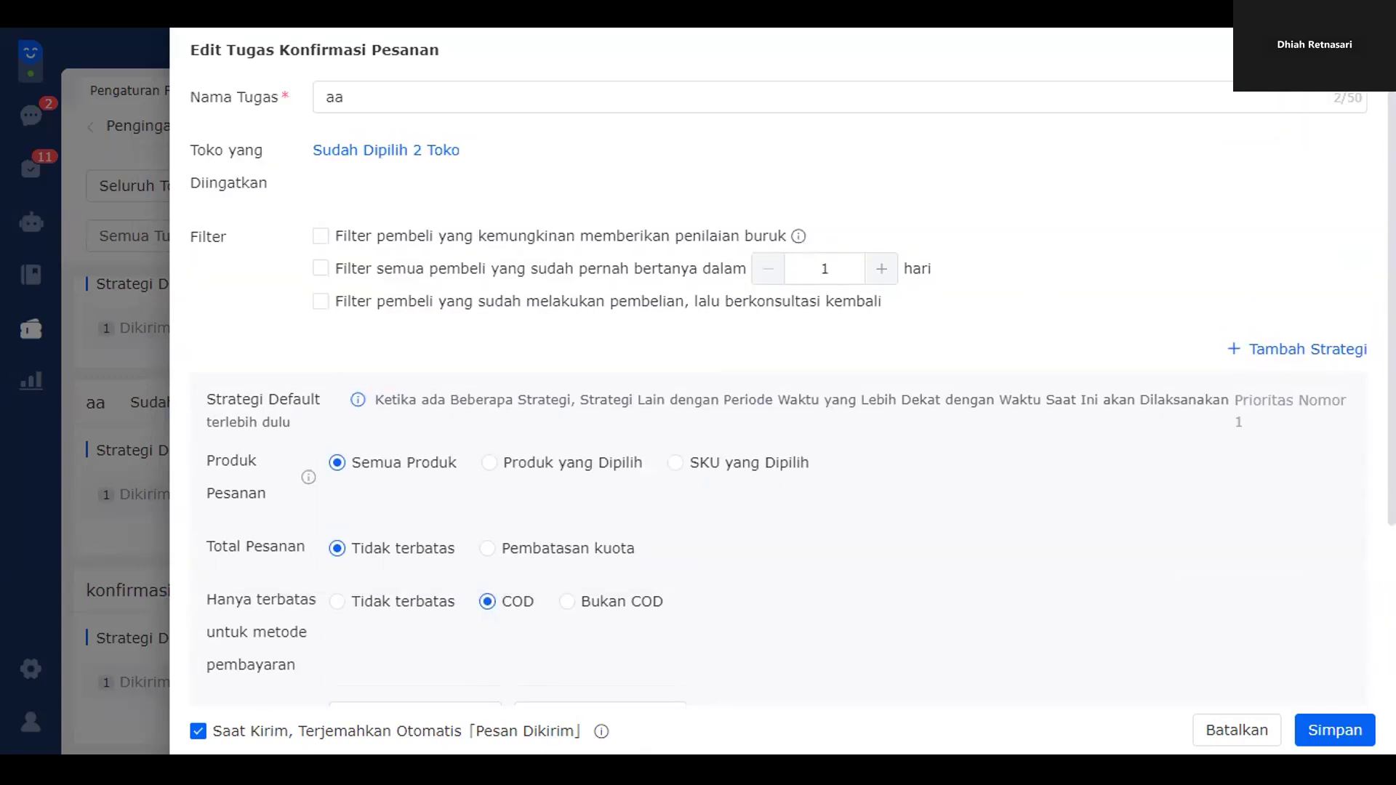
left_click(1358, 50)
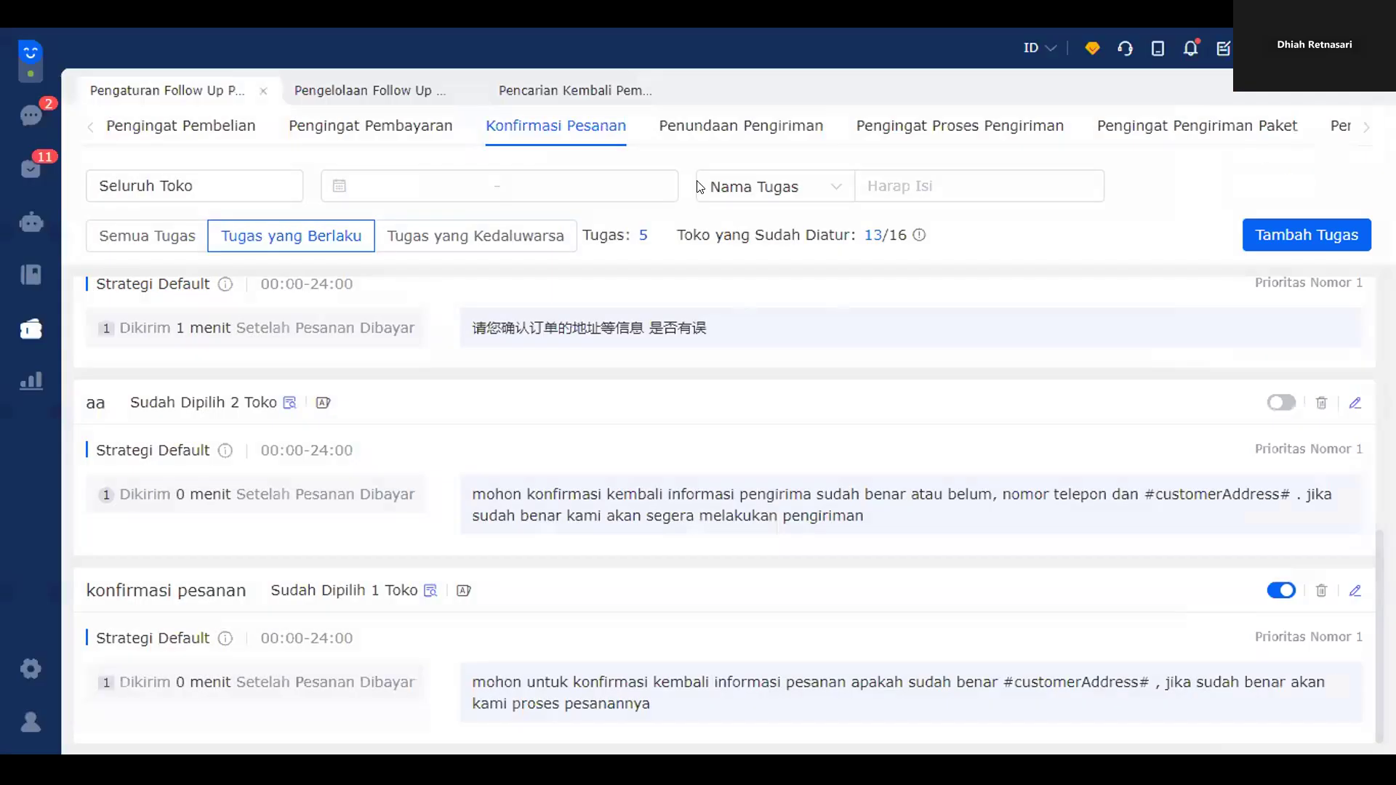
- Review the five Penundaan Pengiriman shipping-delay tasks under Tahap Pengiriman, then return to Pengelolaan Follow Up
left_click(374, 94)
scroll(726, 501, "down", 2)
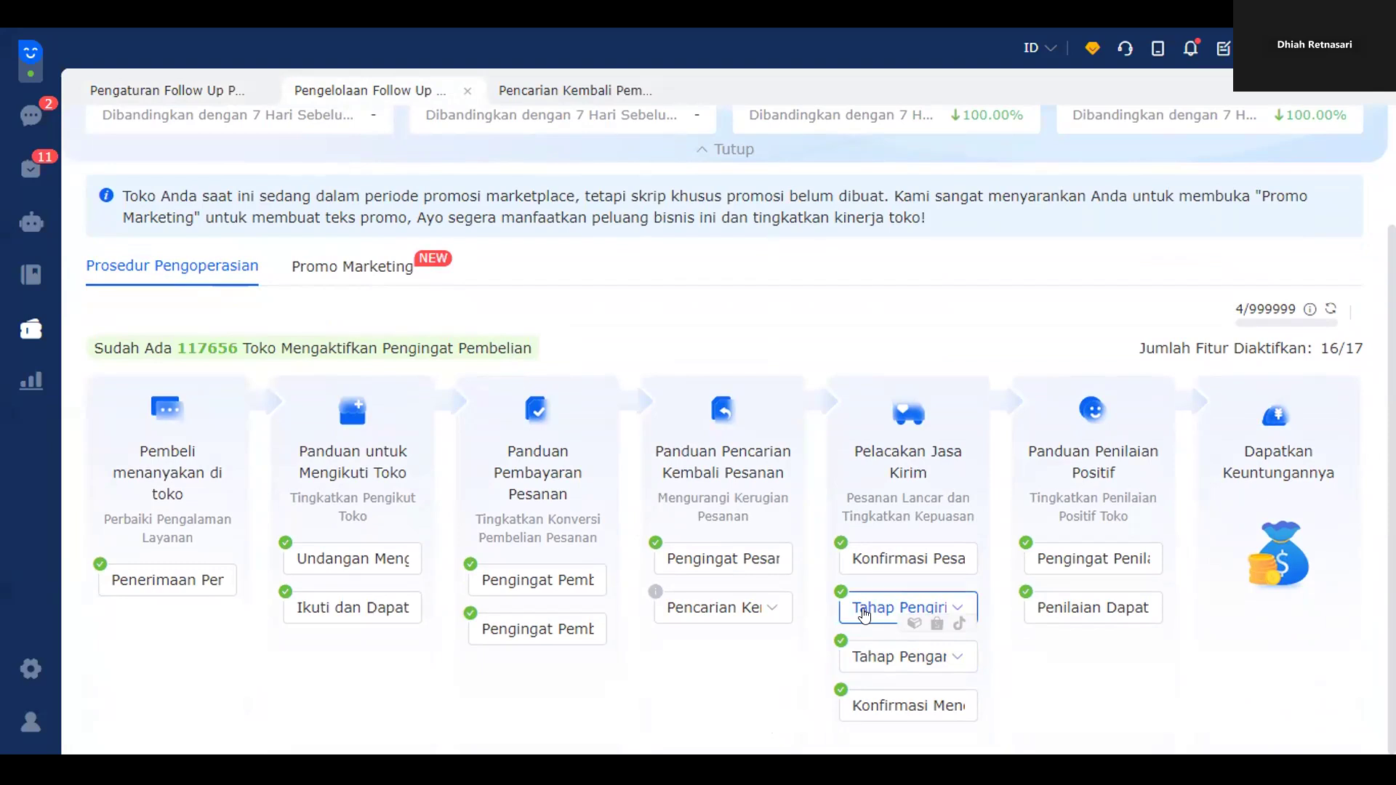
left_click(863, 614)
left_click(908, 482)
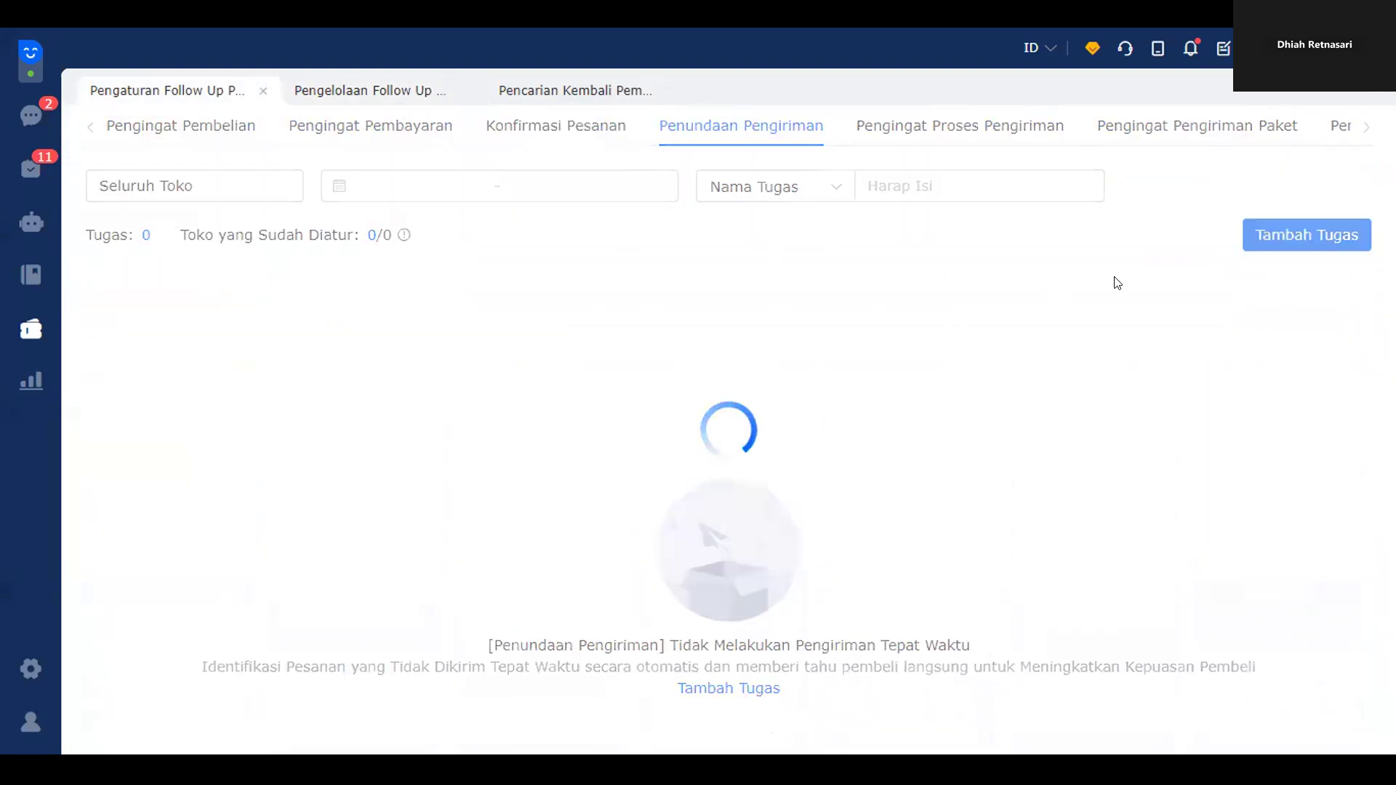
left_click_drag(474, 389, 1117, 395)
left_click(1105, 553)
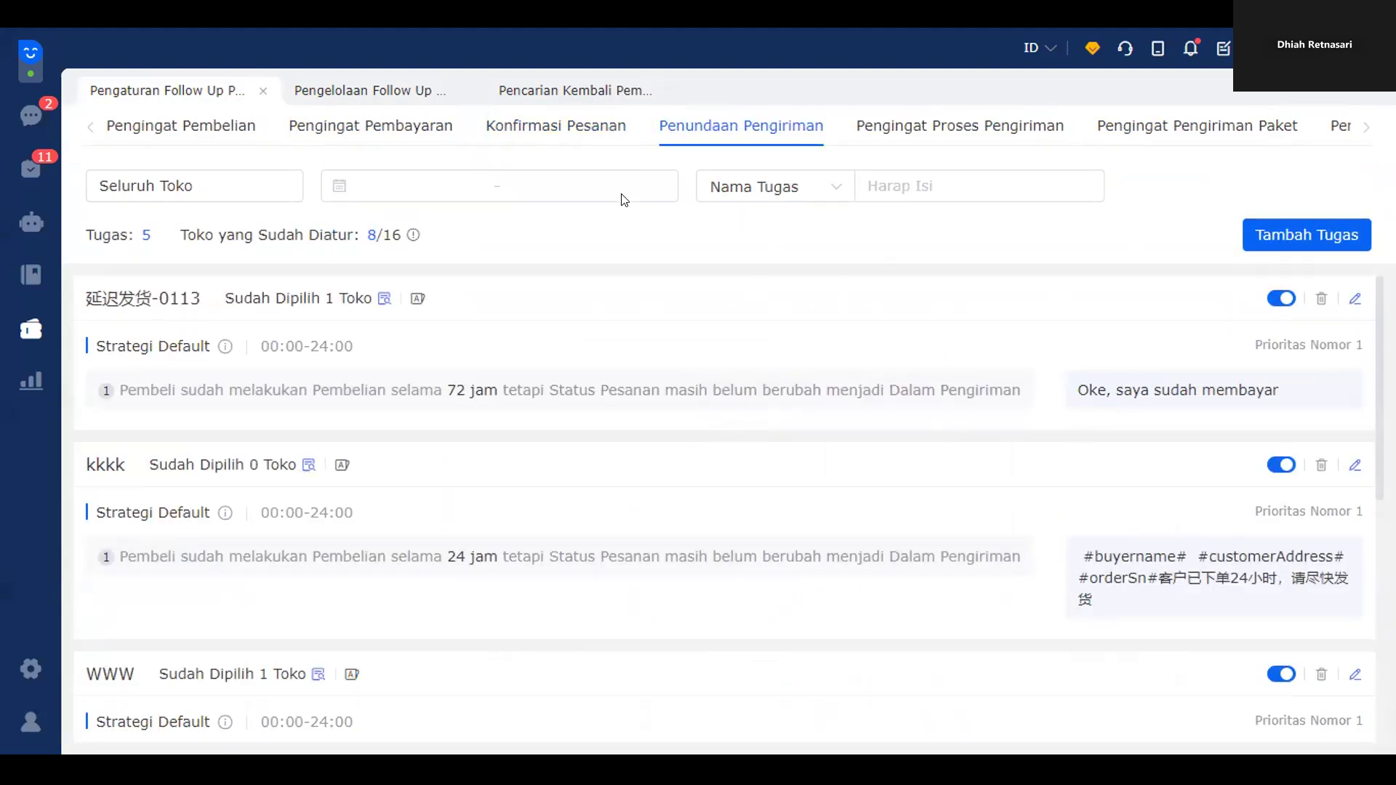
left_click(353, 102)
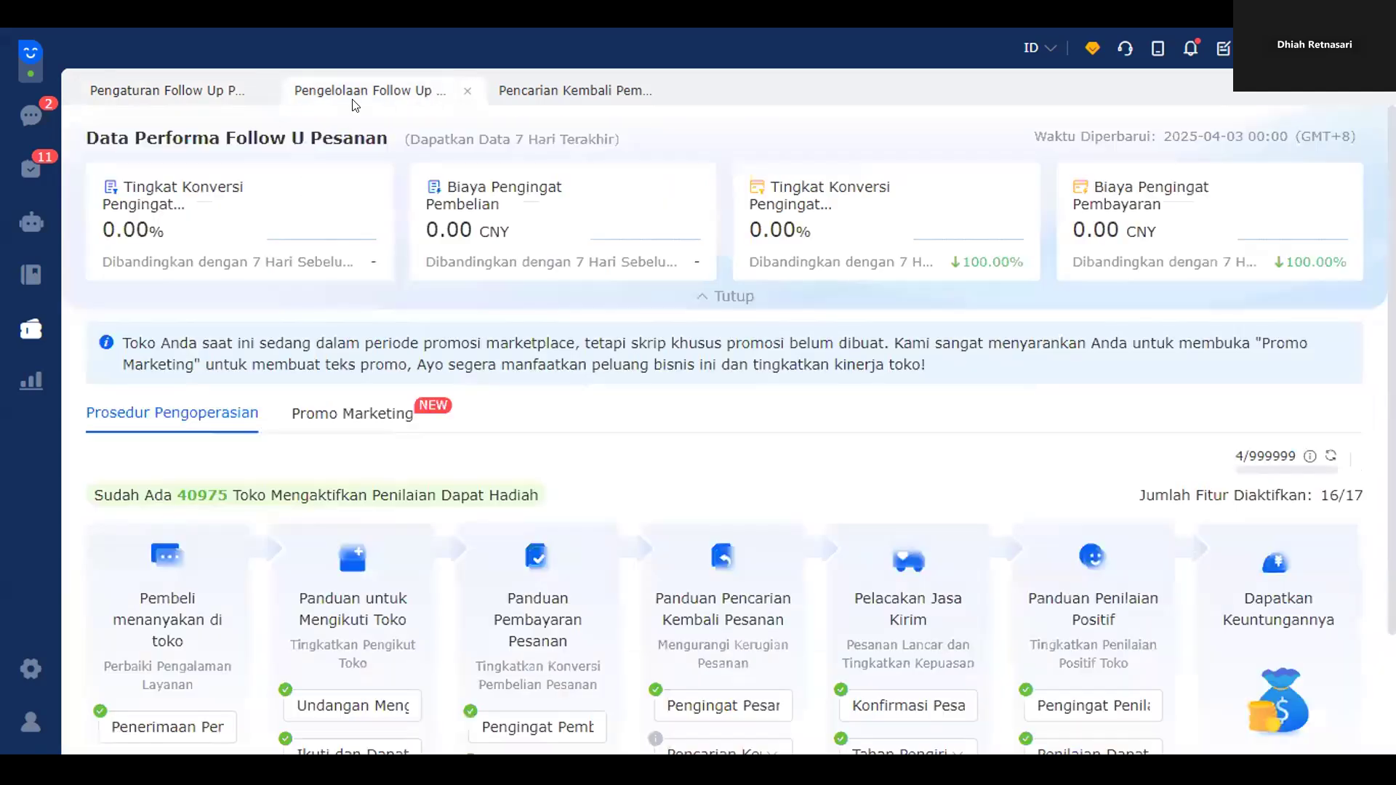
scroll(901, 581, "down", 2)
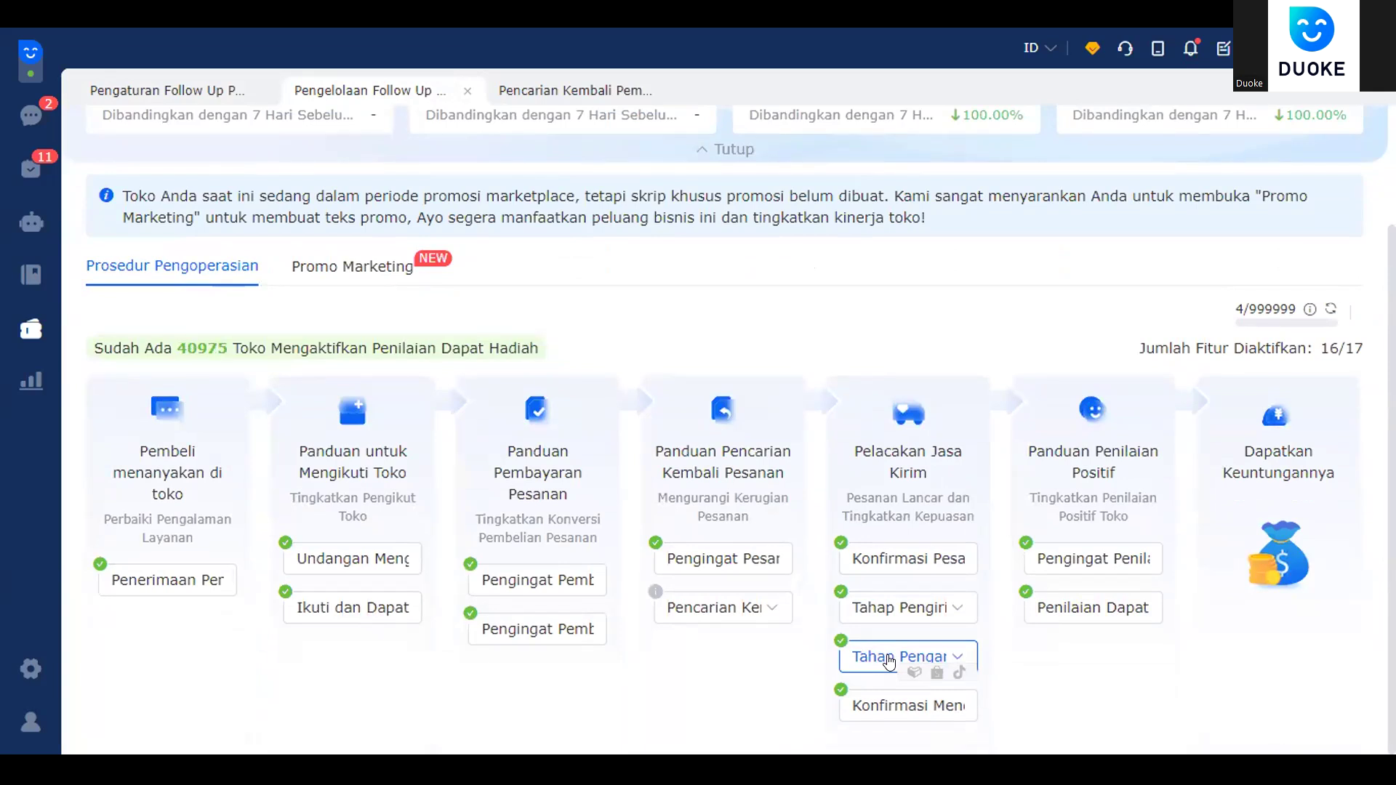
left_click(877, 662)
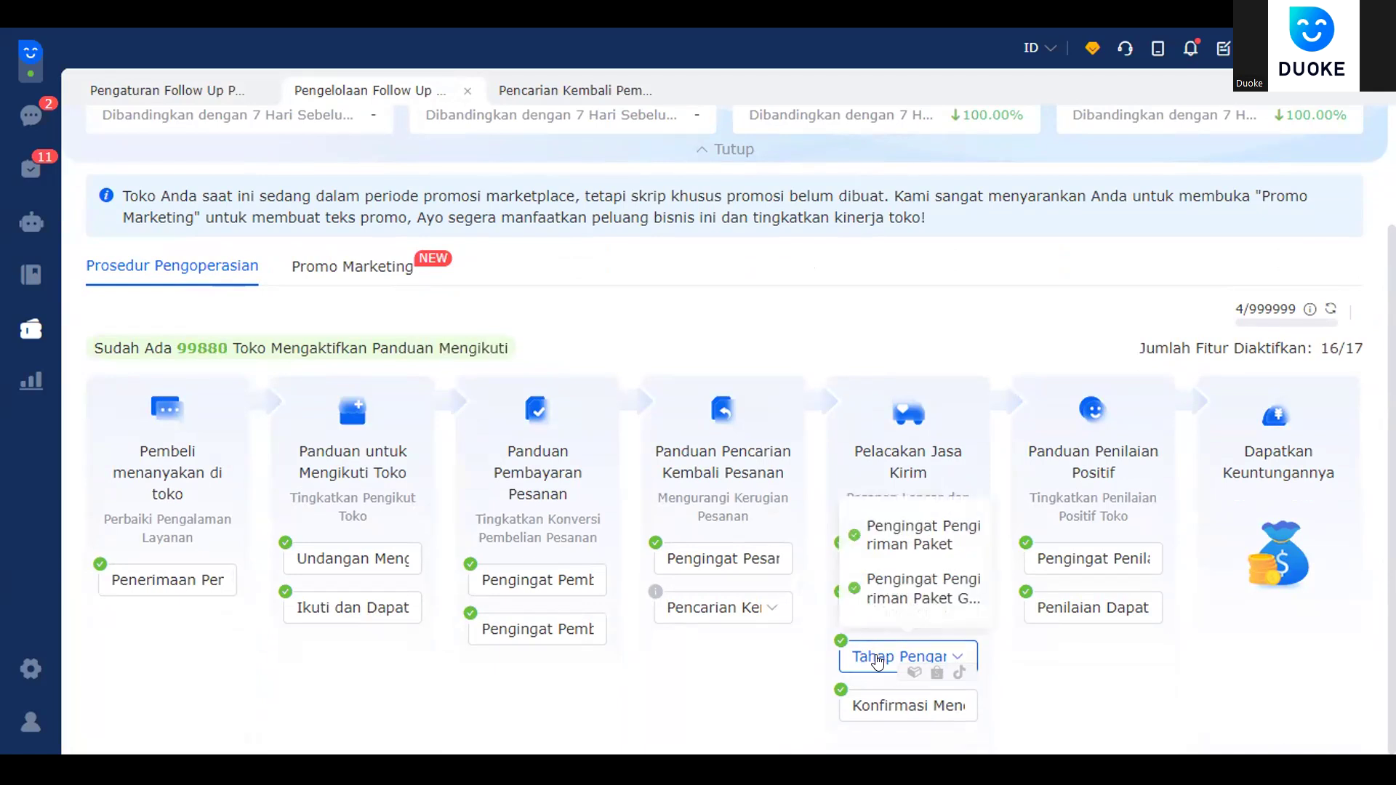
left_click(896, 547)
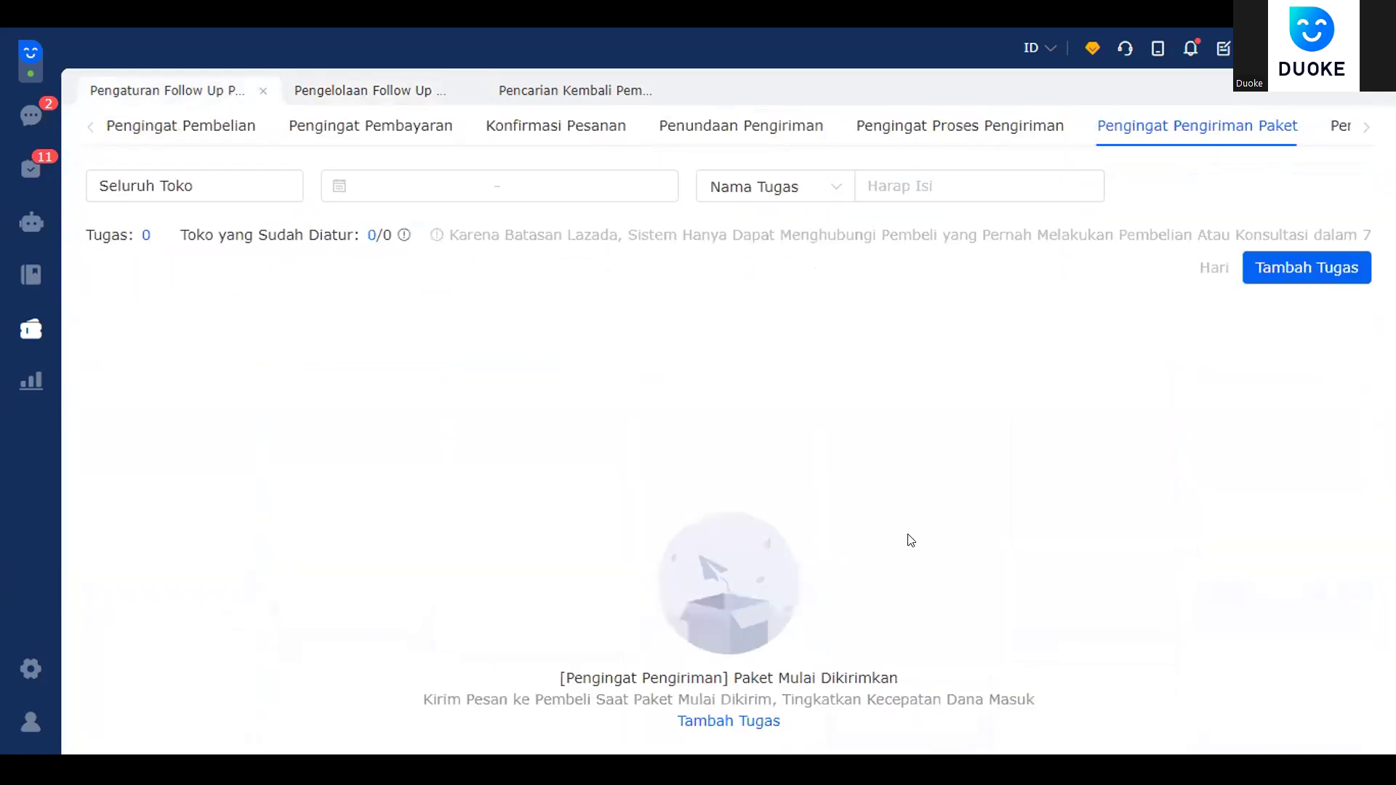
scroll(1081, 436, "down", 3)
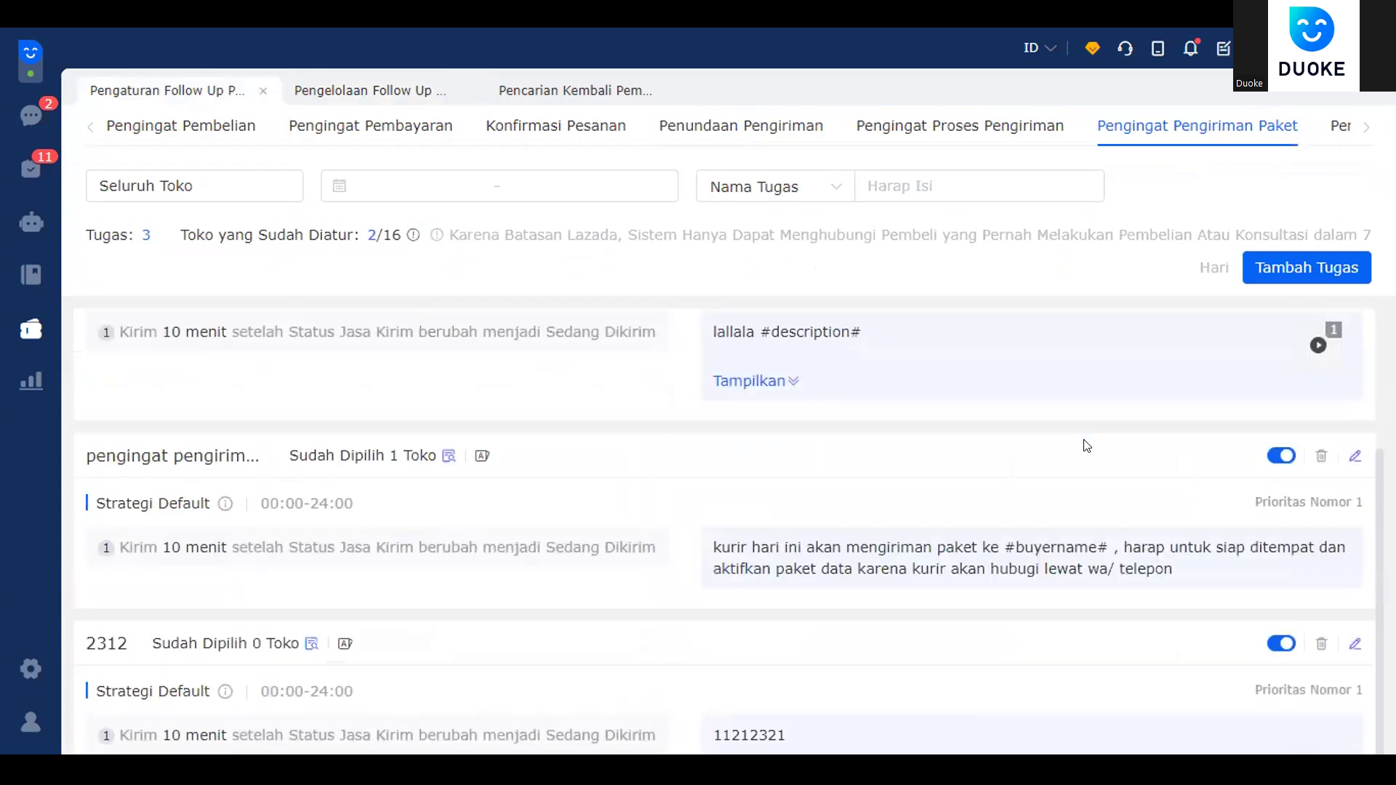
left_click_drag(715, 547, 975, 570)
left_click(891, 556)
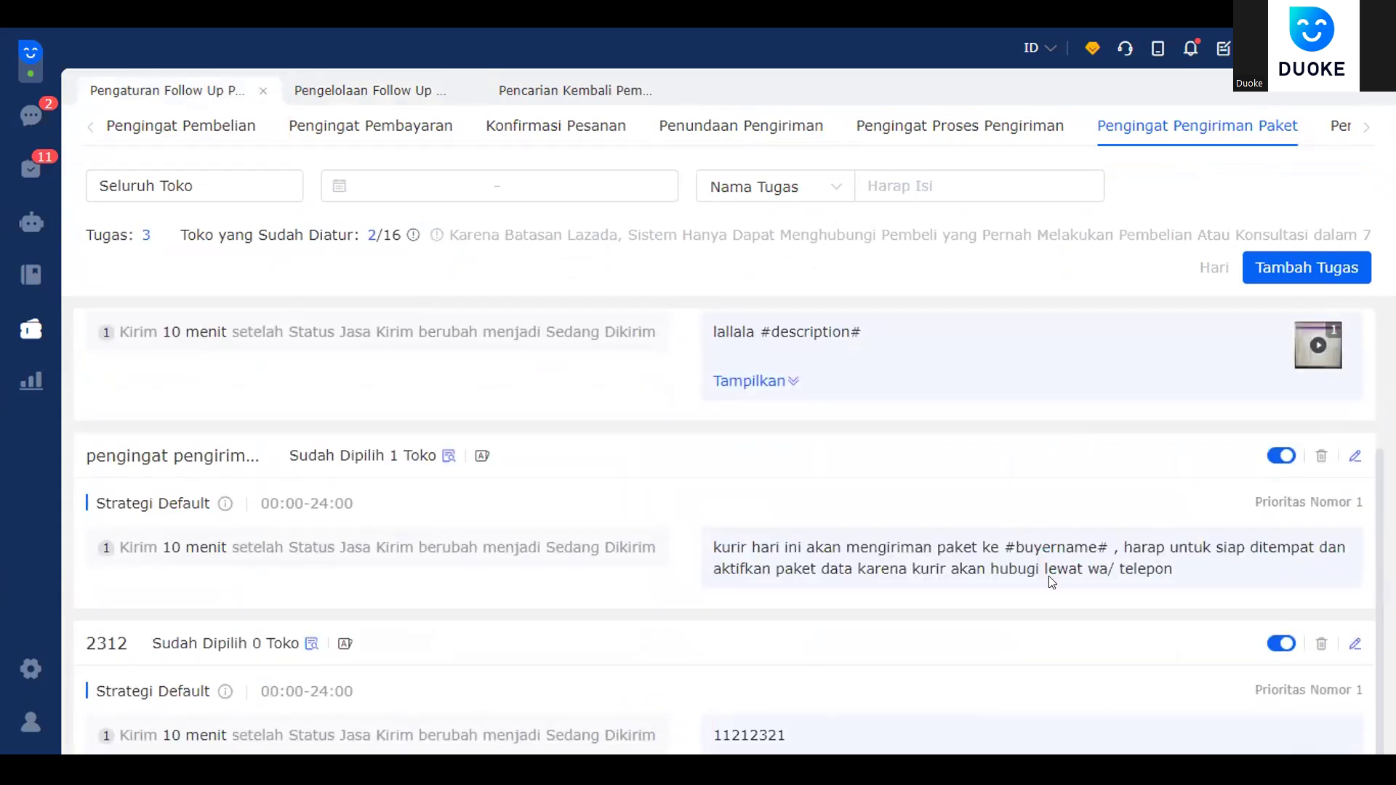
left_click_drag(1234, 568, 1212, 546)
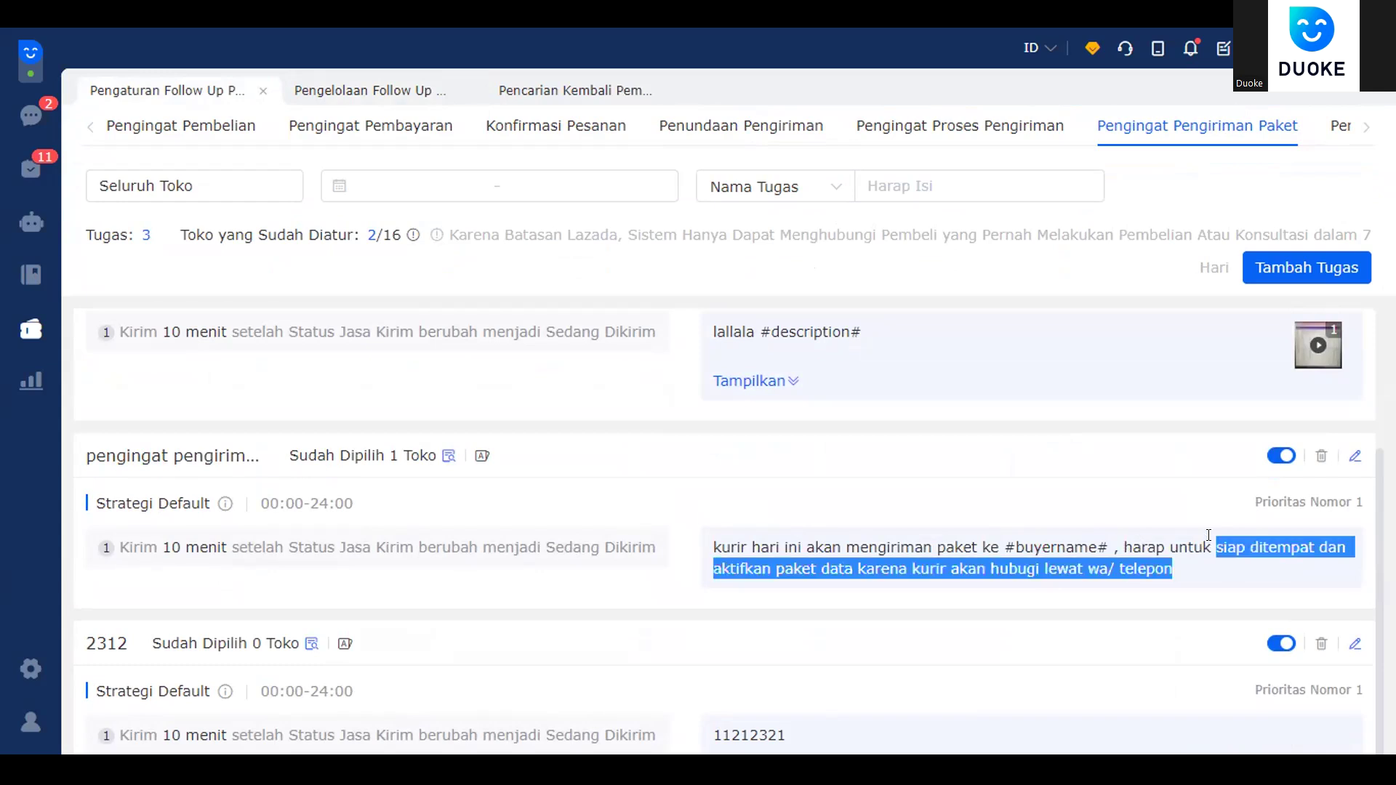
left_click(1073, 567)
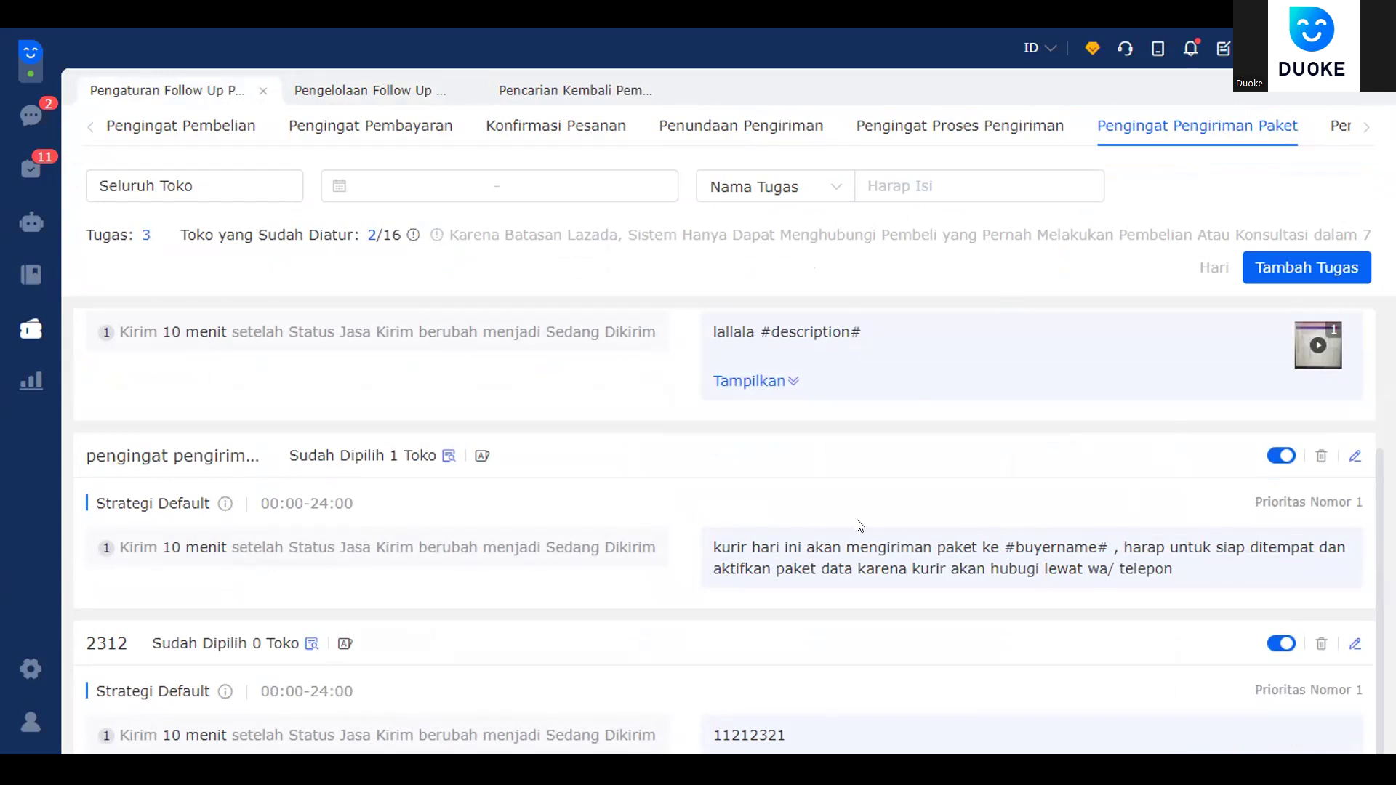
left_click_drag(663, 601, 694, 587)
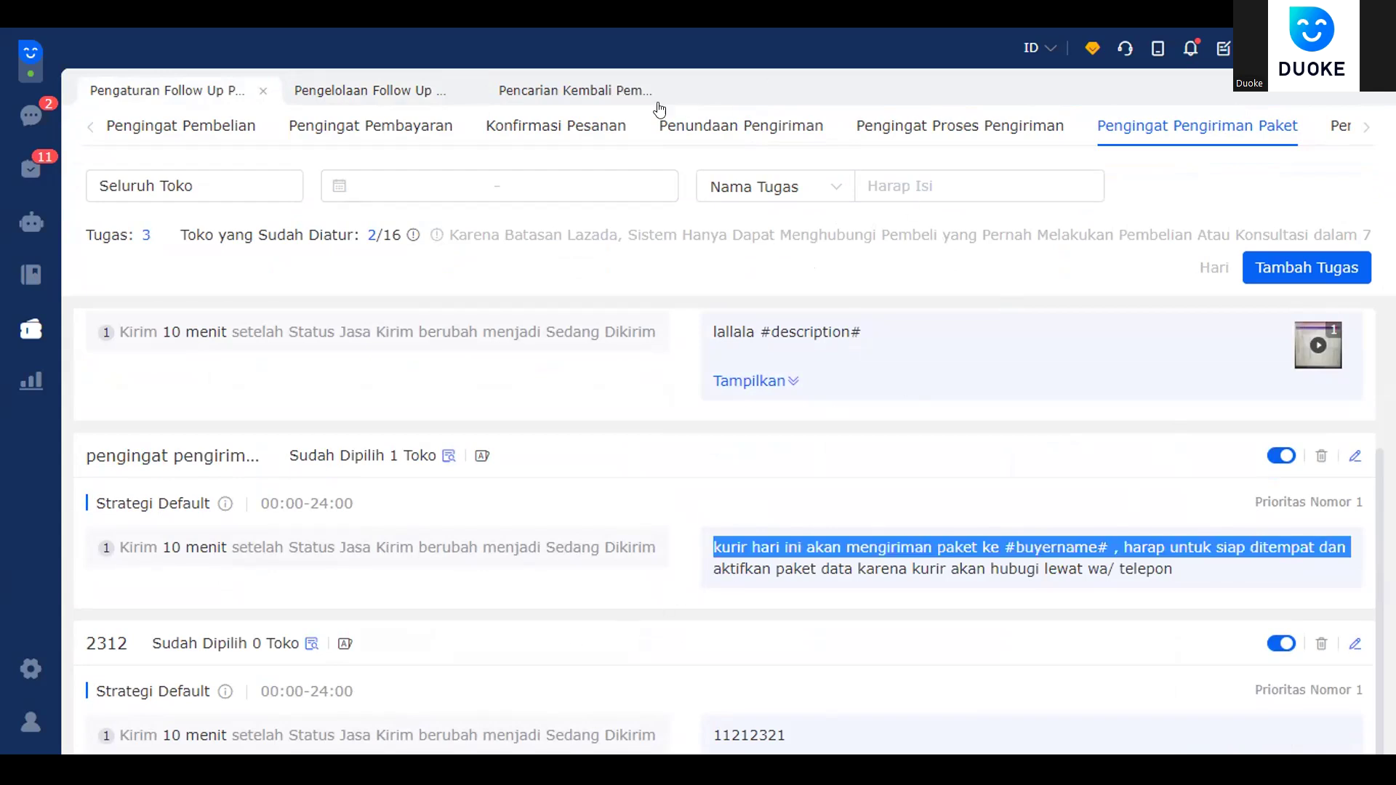
left_click(336, 98)
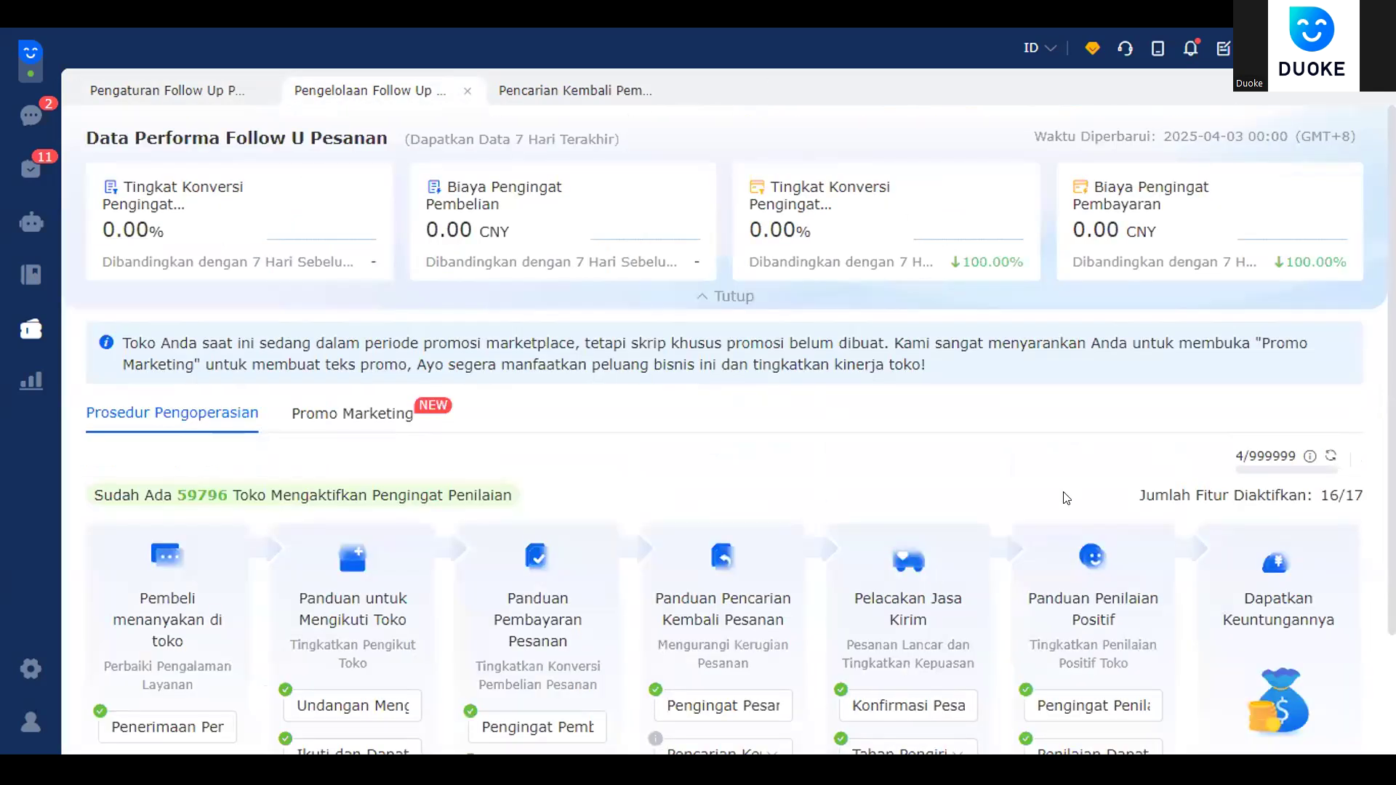
- Start a new review reminder task and select only the first TikTok store
scroll(1066, 498, "down", 2)
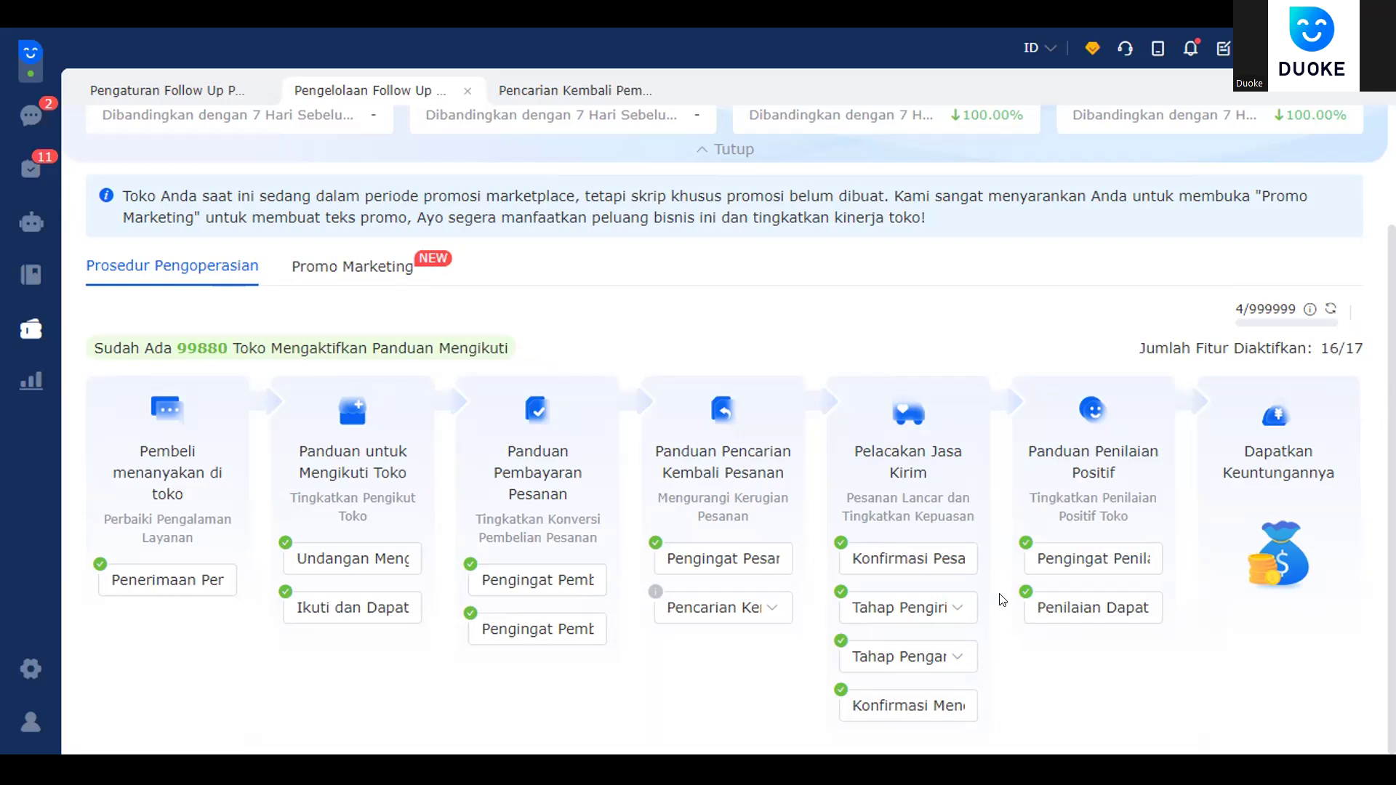
left_click(1115, 550)
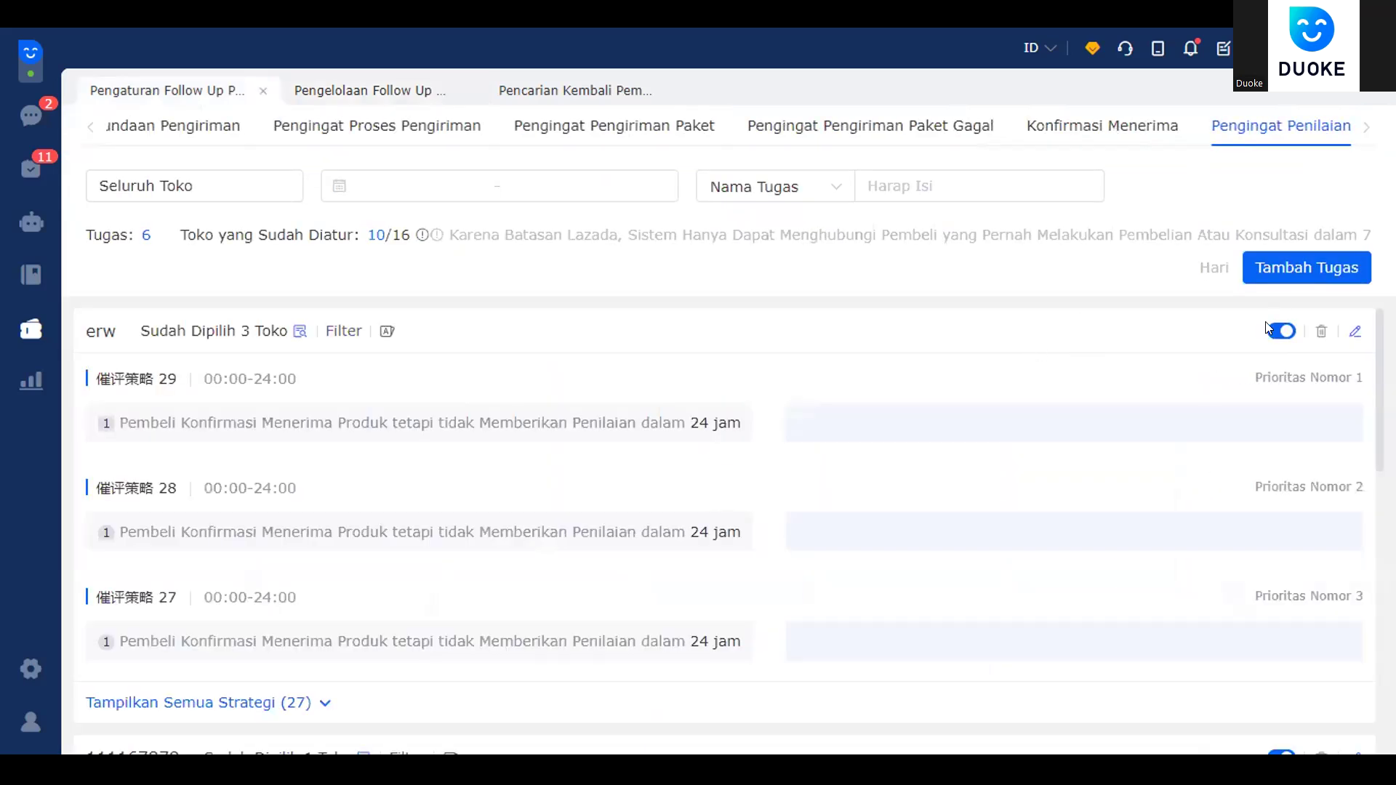
left_click(1295, 267)
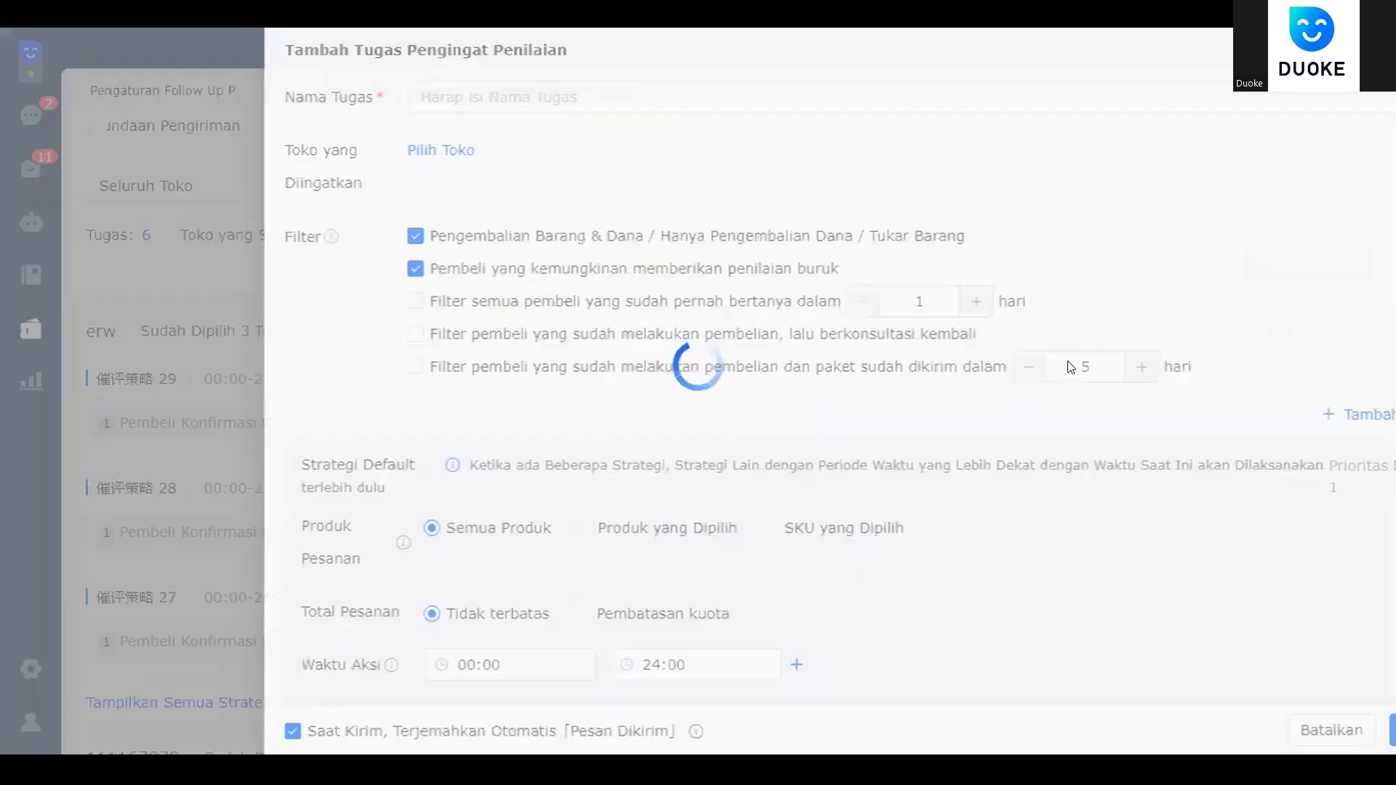
double_click(346, 158)
left_click(355, 151)
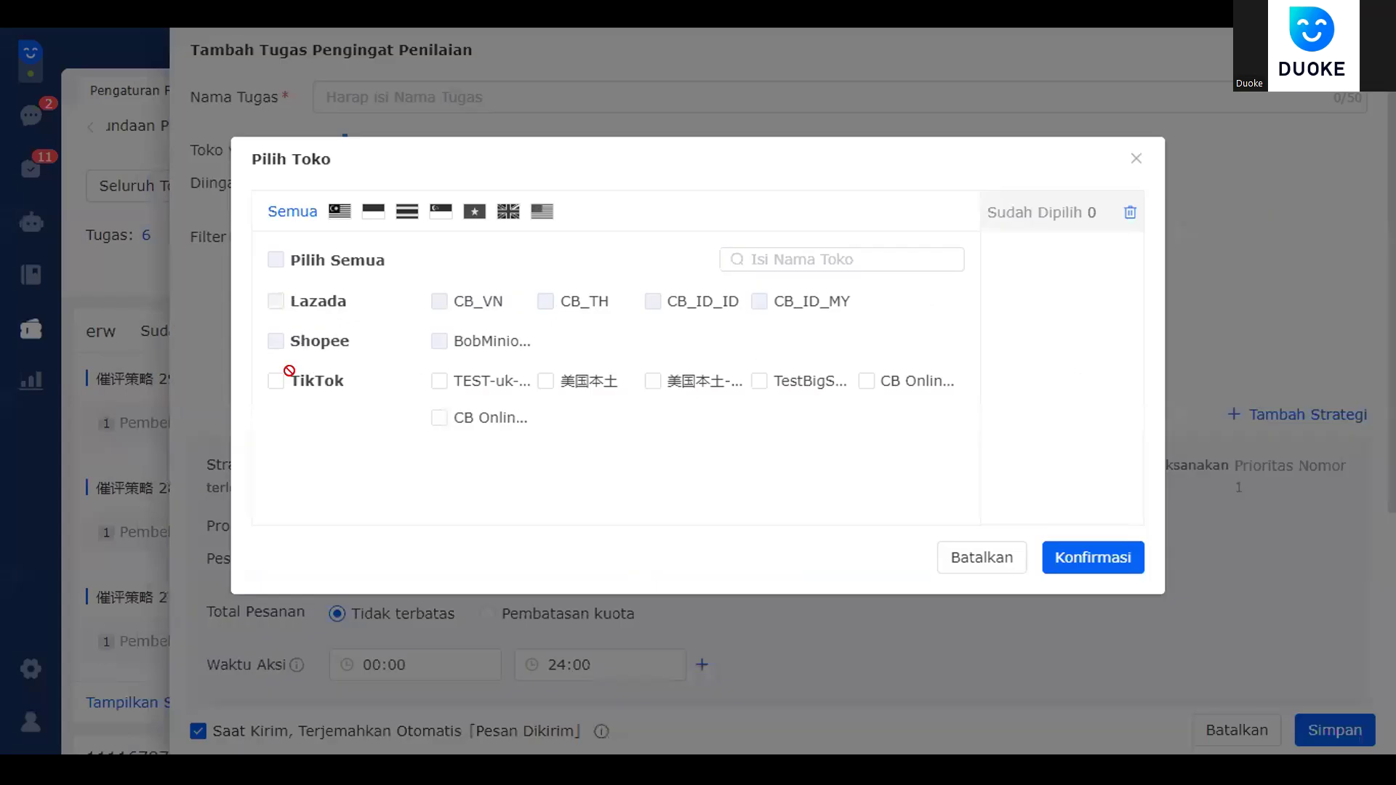
left_click(285, 381)
left_click(436, 381)
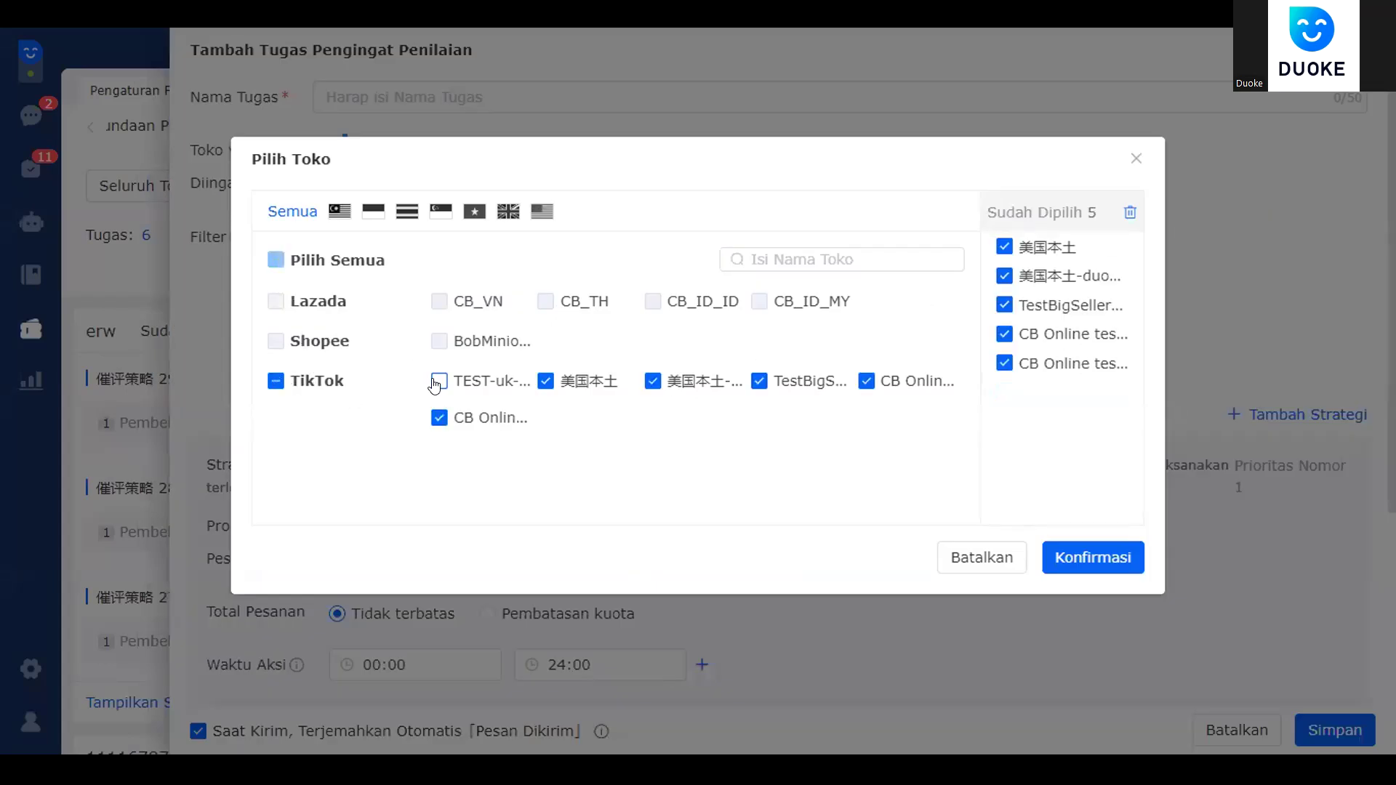
left_click(276, 381)
left_click(276, 381)
left_click(438, 381)
left_click(1093, 557)
scroll(651, 433, "down", 4)
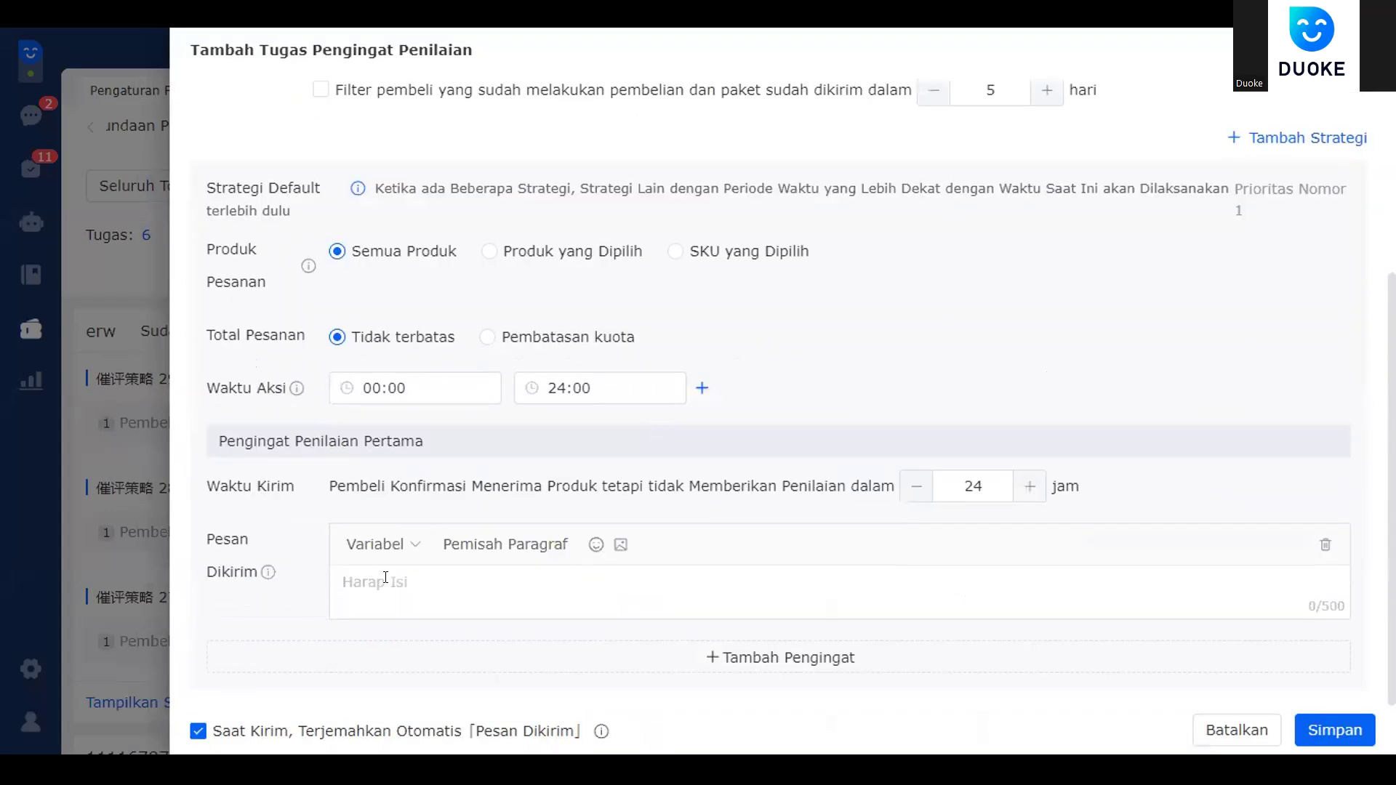
scroll(725, 515, "up", 4)
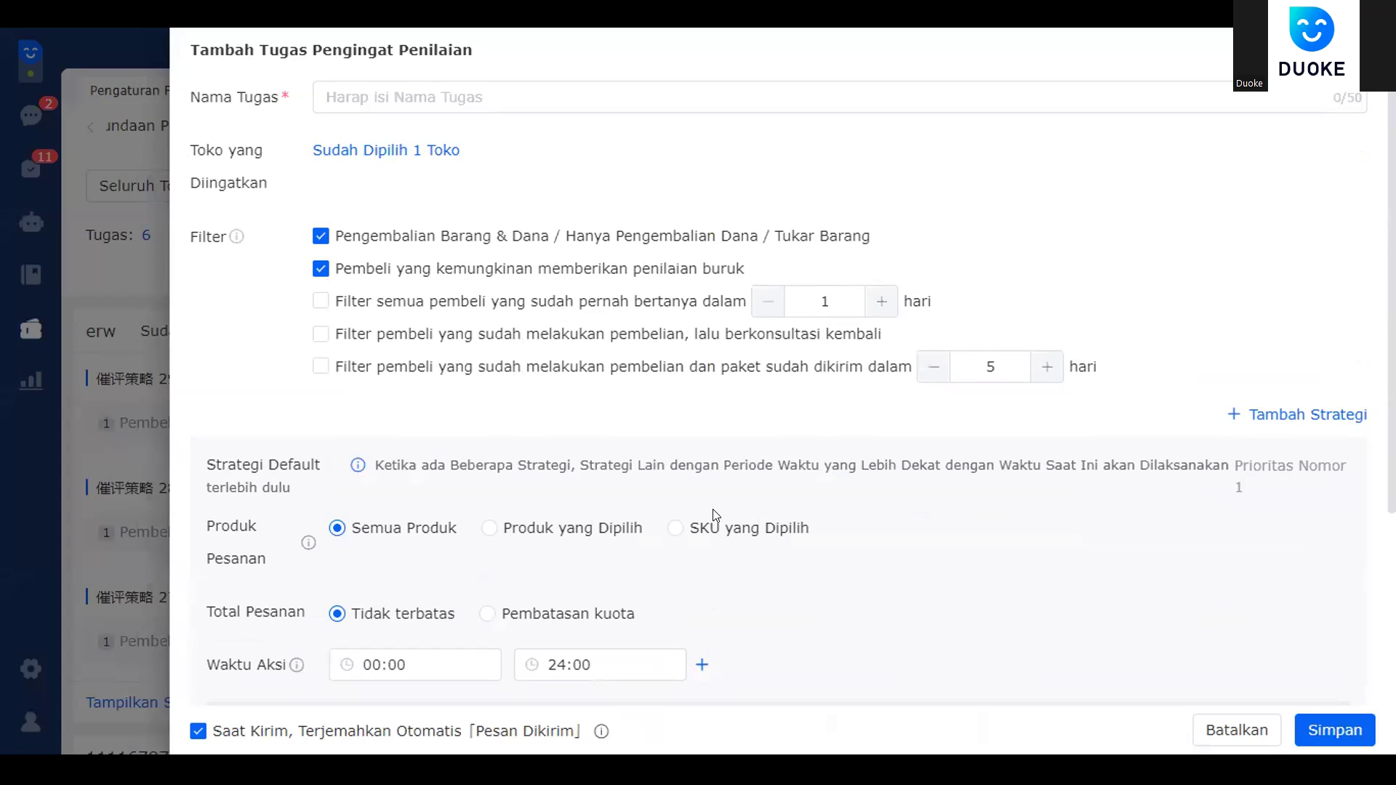
scroll(713, 508, "down", 4)
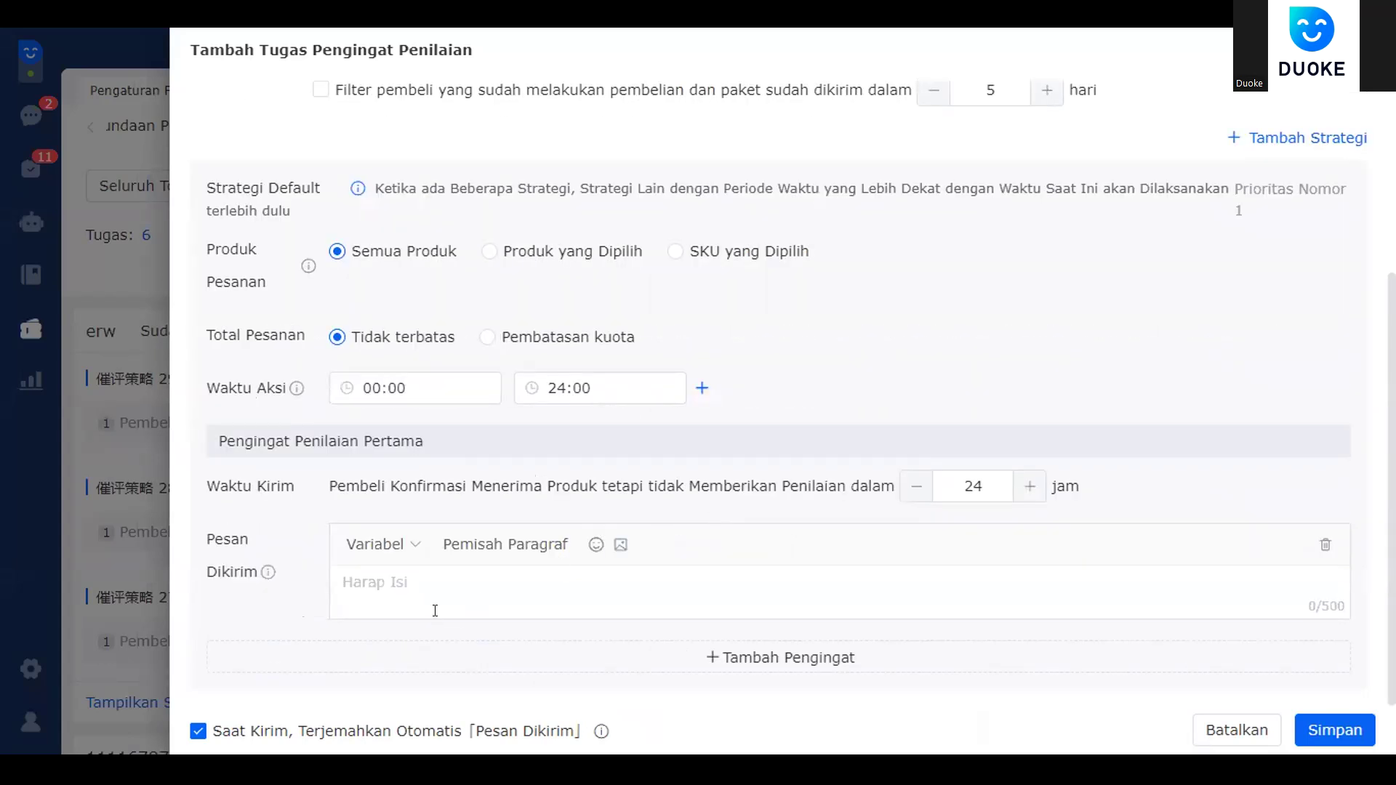
- Write a thank-you message asking buyers for a 5-star rating and save the reminder task
type("terima kasih telah ")
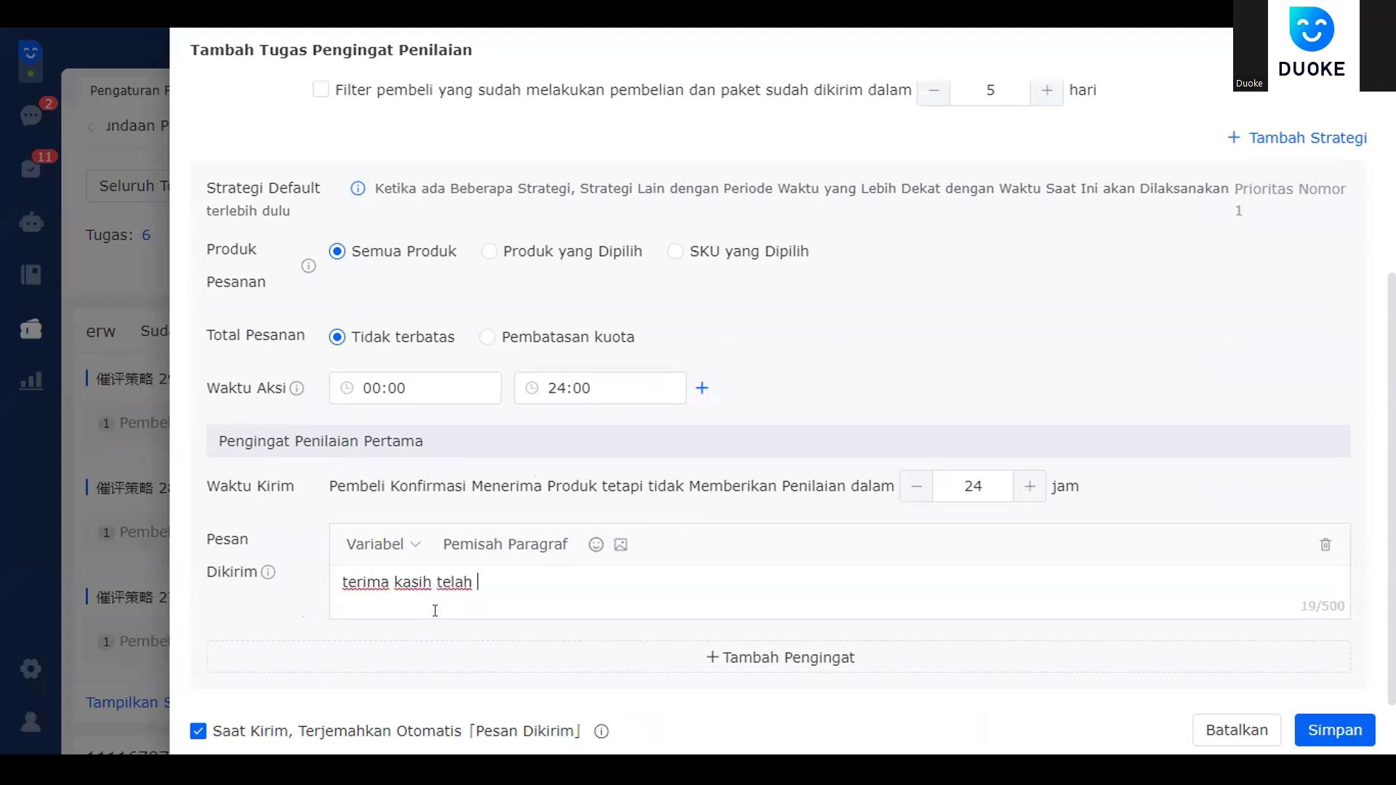
type("berbelanja d")
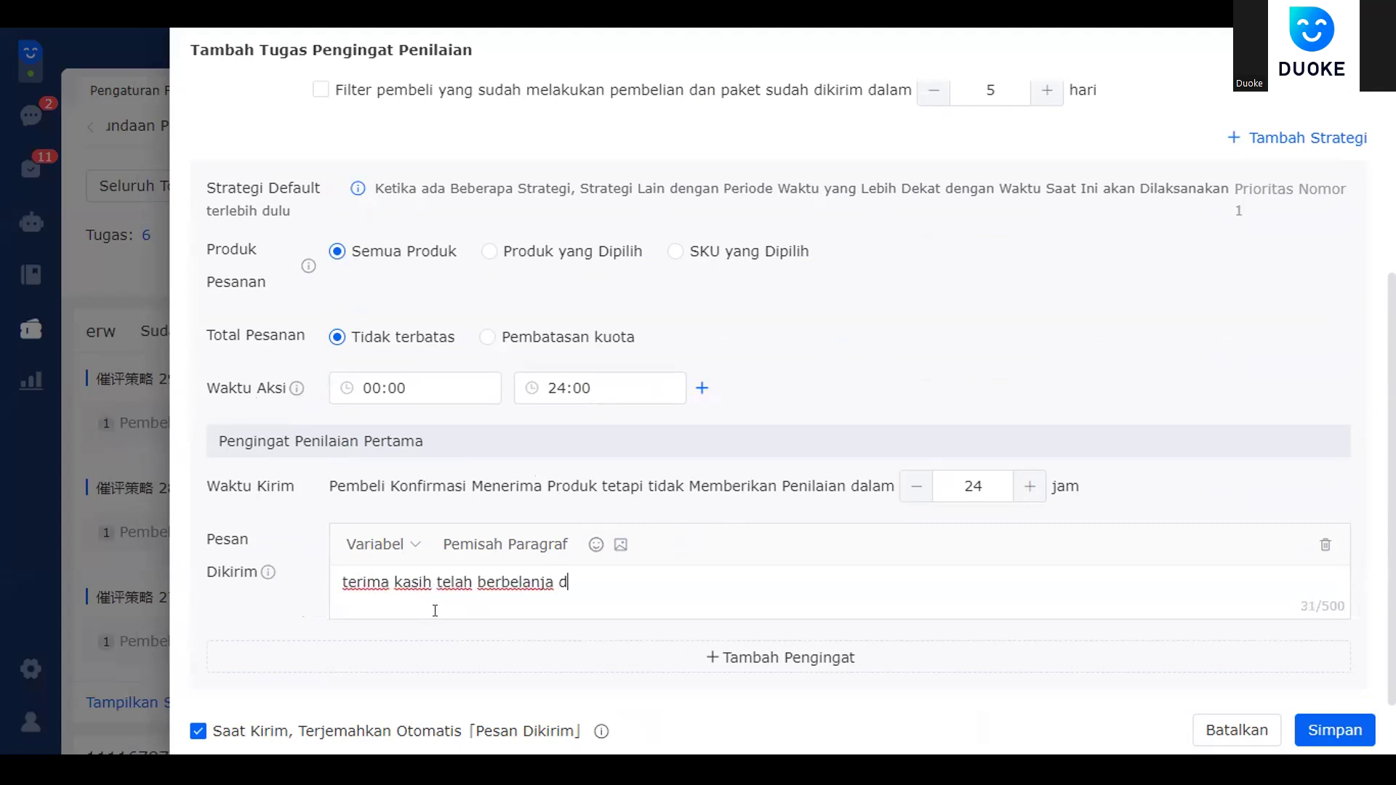
type("i toko kami,")
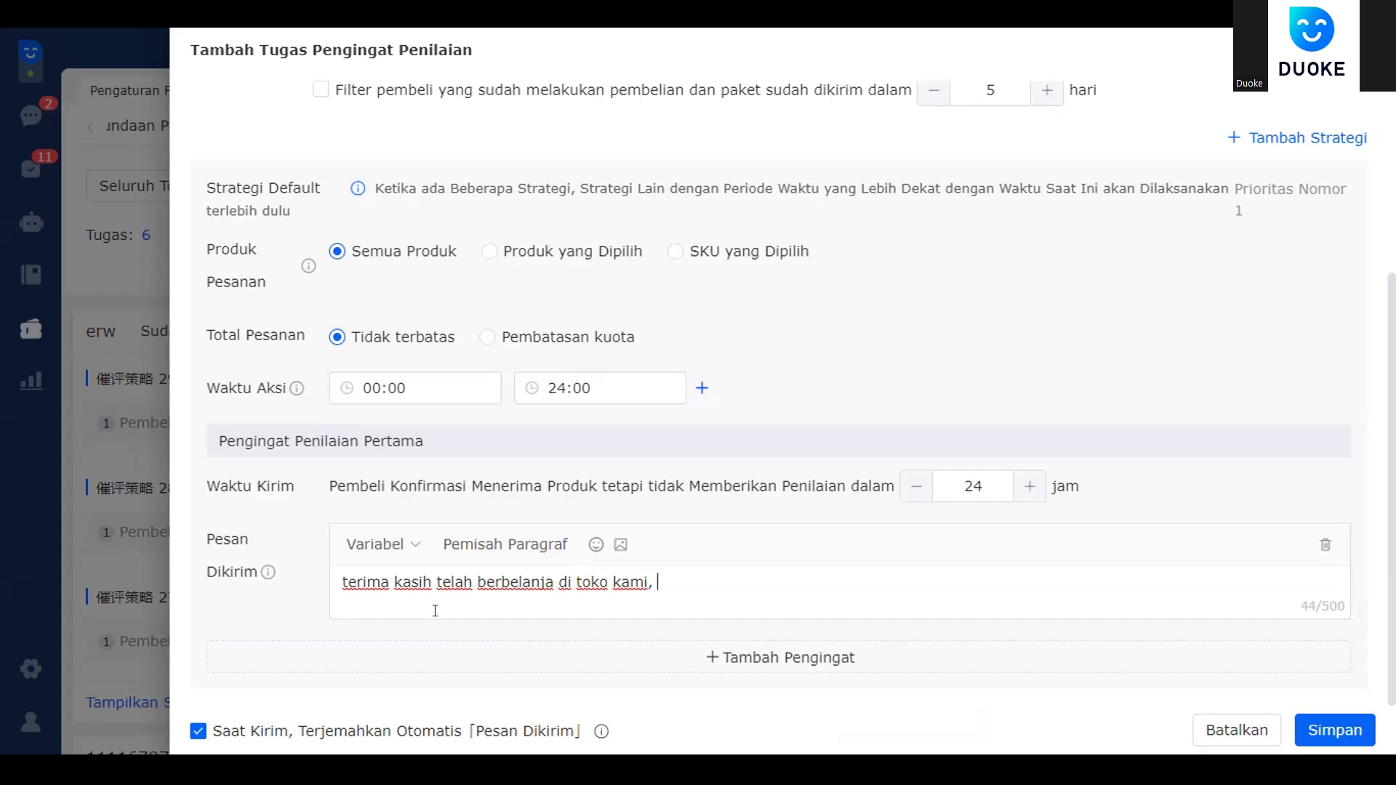
type("kami")
key("BackSpace")
key("BackSpace")
key("BackSpace")
key("BackSpace")
type("kami akan m")
key("BackSpace")
key("BackSpace")
key("BackSpace")
key("BackSpace")
key("BackSpace")
key("BackSpace")
key("BackSpace")
key("BackSpace")
key("BackSpace")
key("BackSpace")
key("BackSpace")
type("jika sud")
key("BackSpace")
type("ka dengan ")
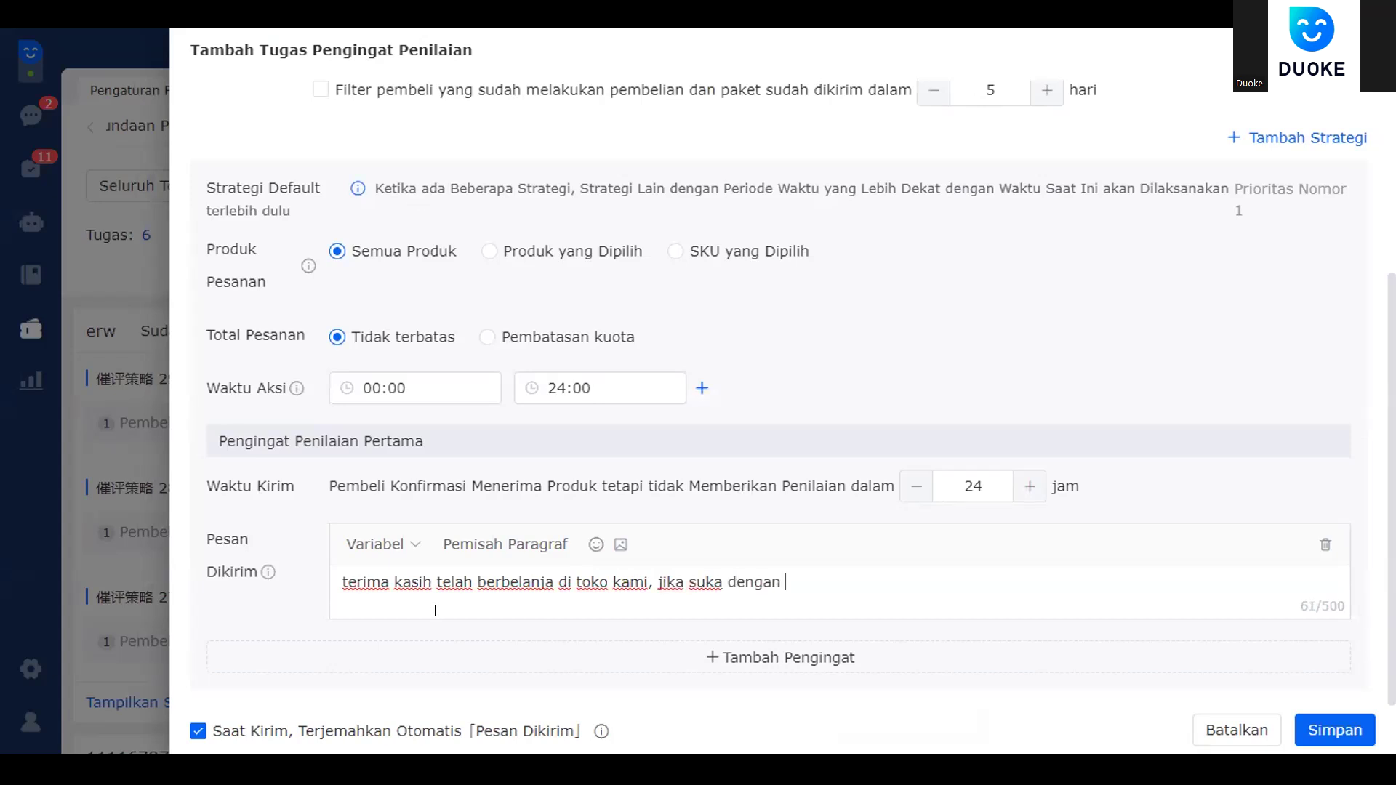
type("produk kami mo")
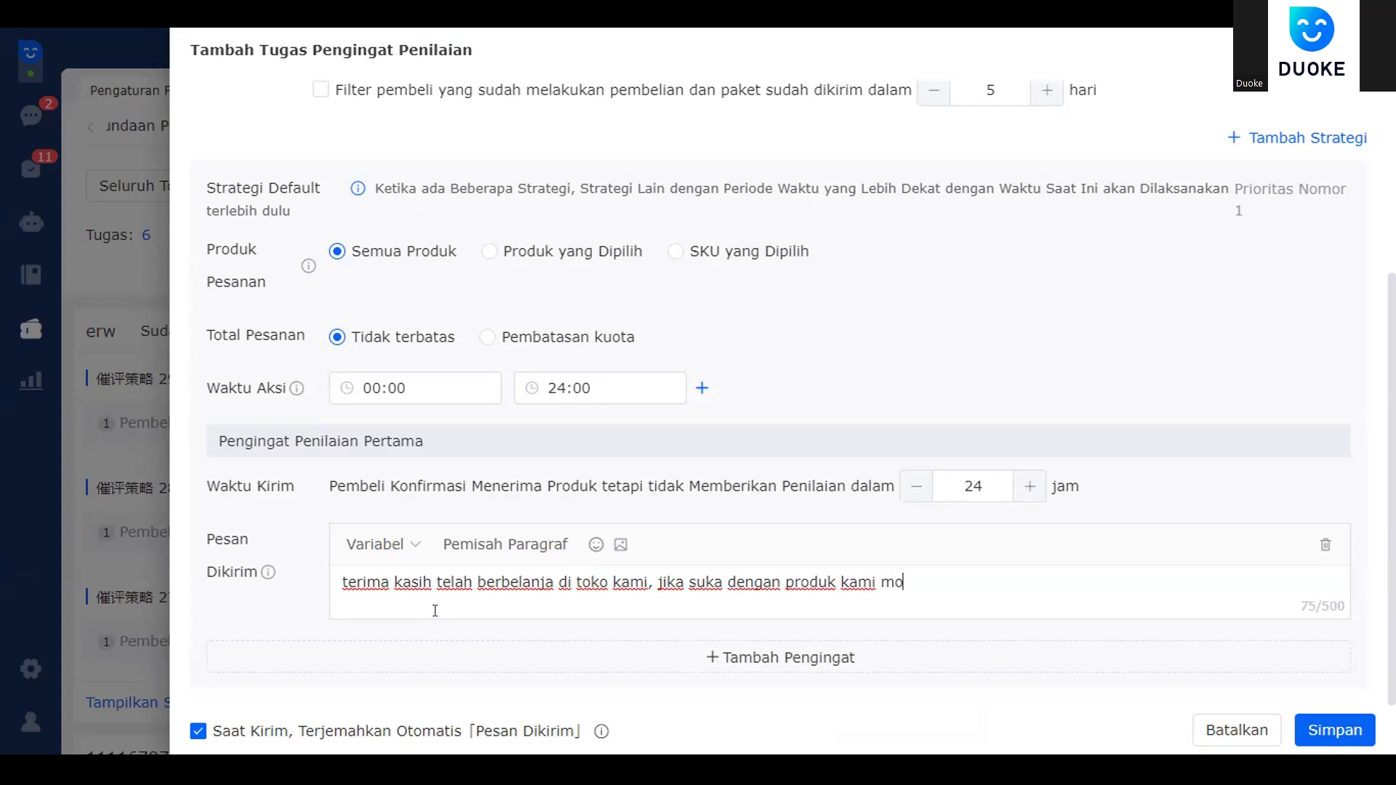
type("hon bantuannya untuk ")
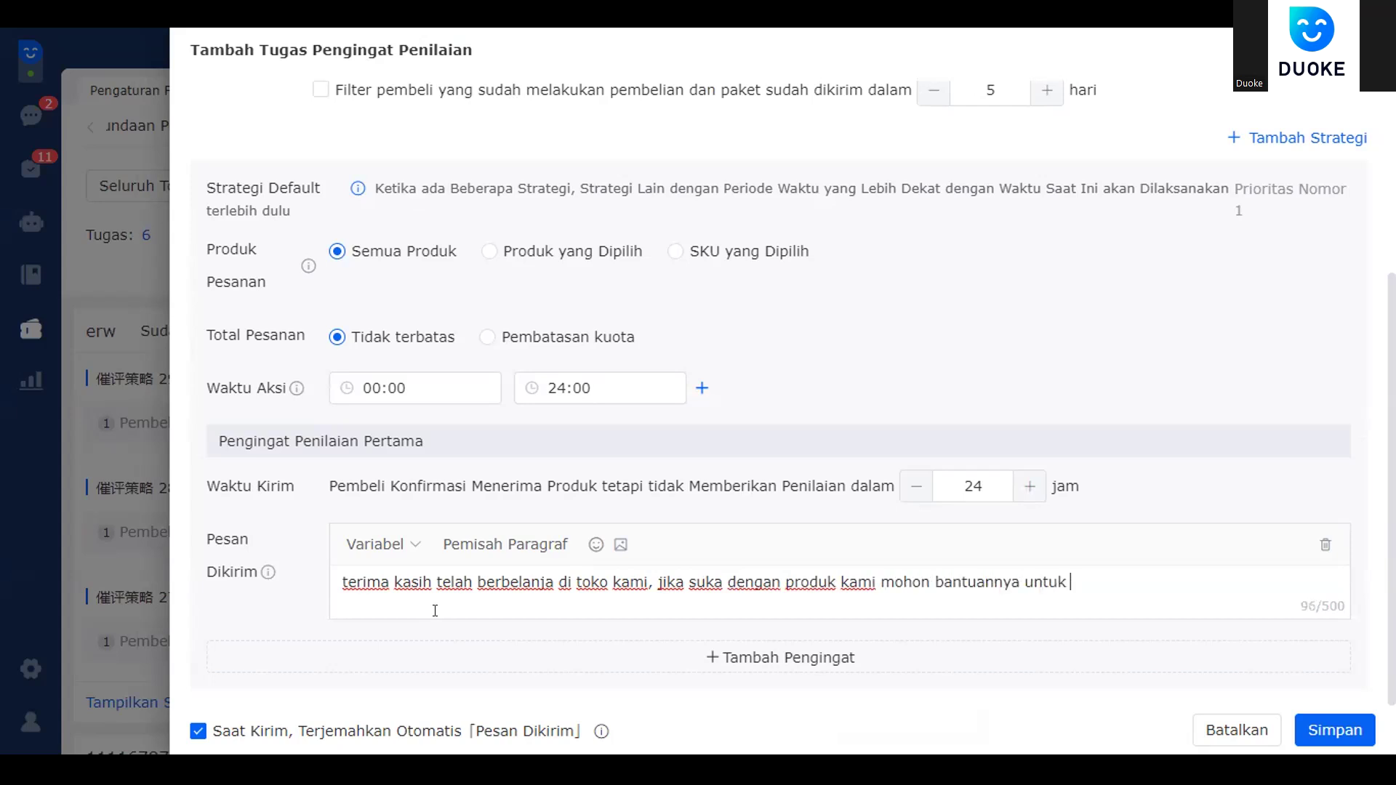
type("memberikan penilaian ")
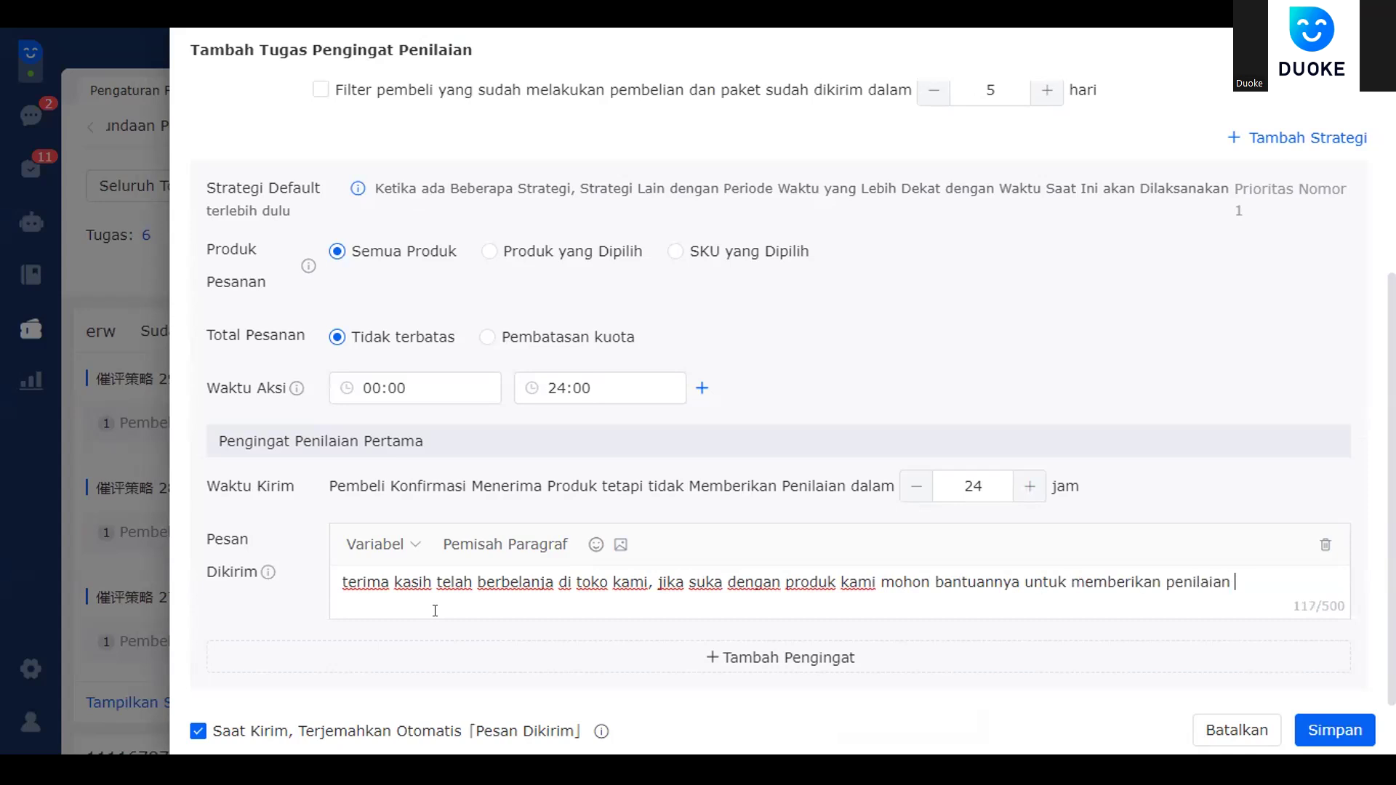
type("bintang l")
key("BackSpace")
type("4")
key("BackSpace")
type("5 terima kasih")
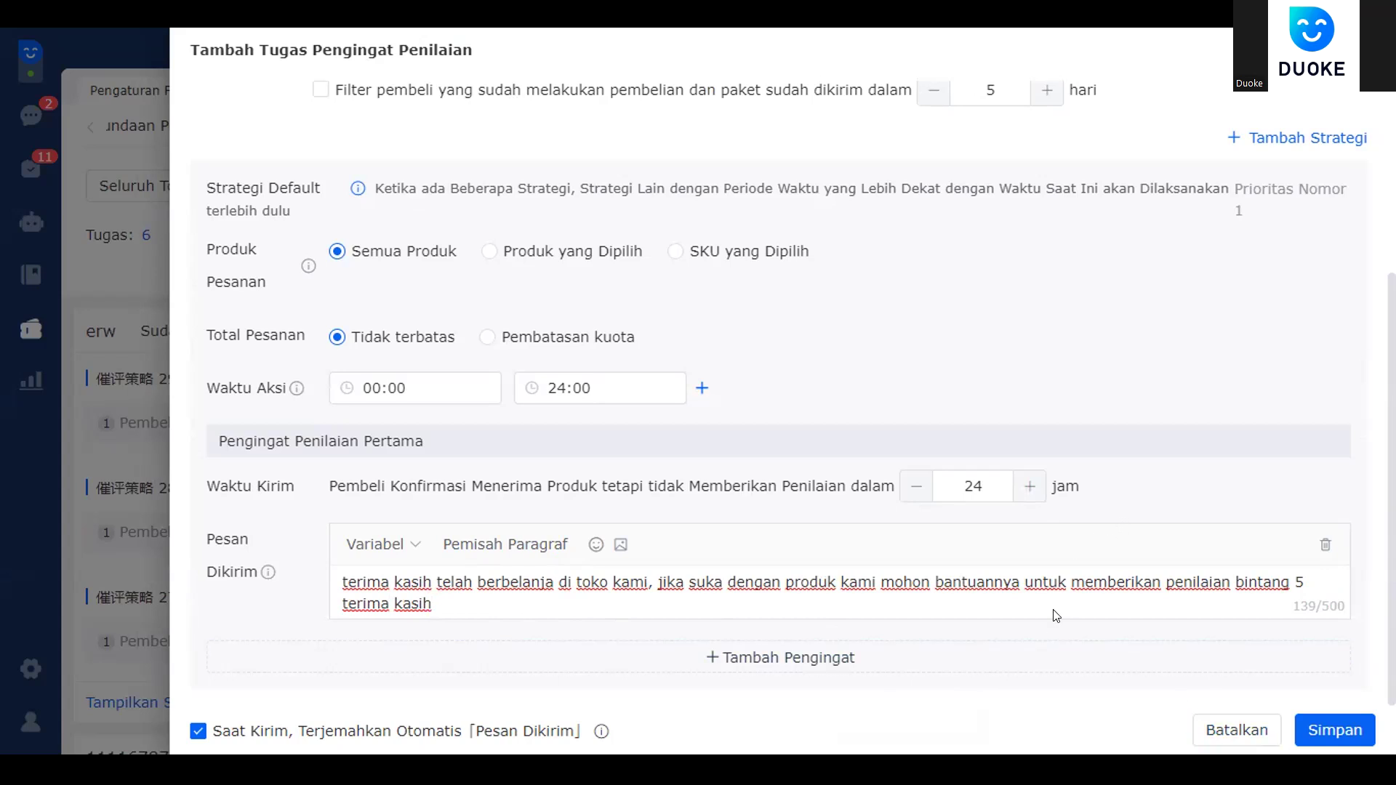
left_click(1299, 733)
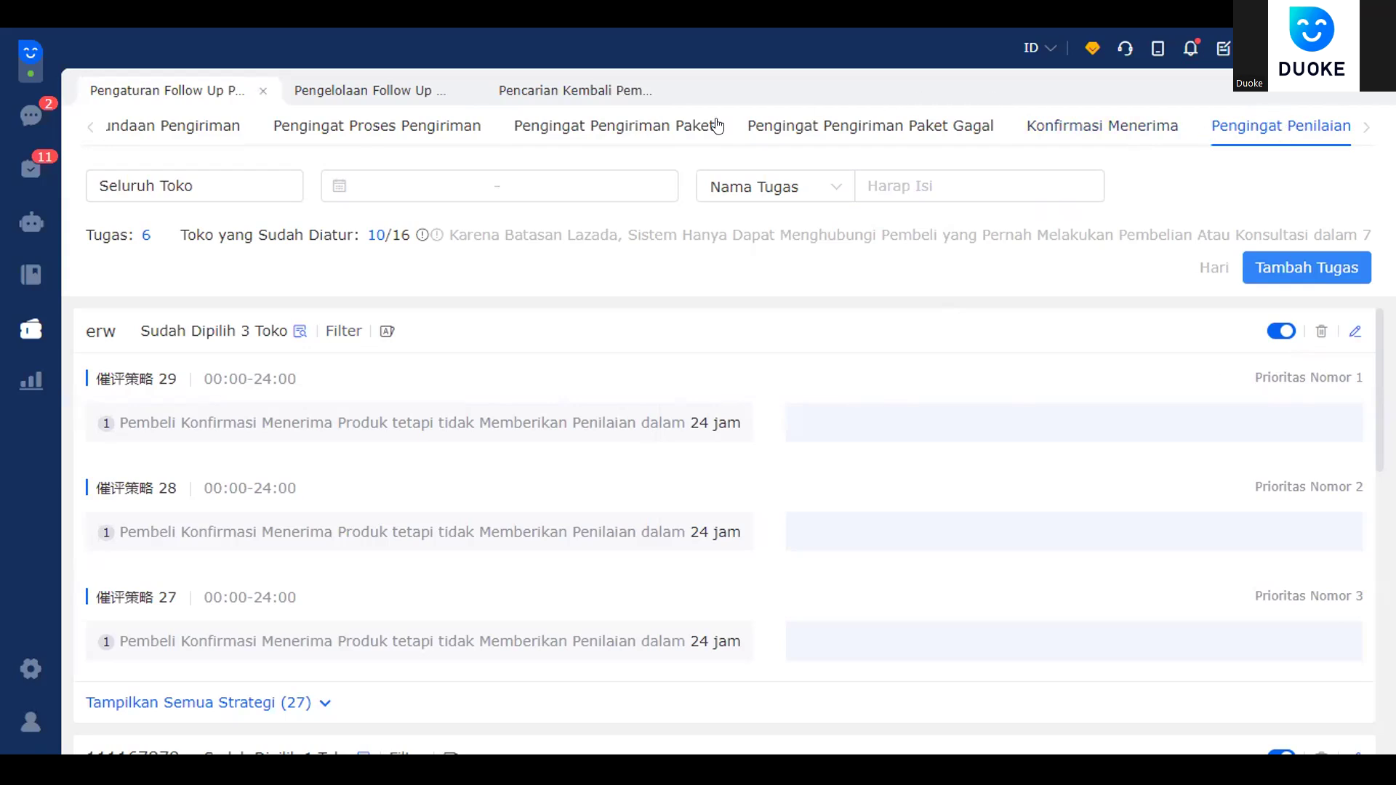
- Open the Penilaian Dapat Hadiah review-reward task list and preview an existing task's Edit drawer
left_click(372, 96)
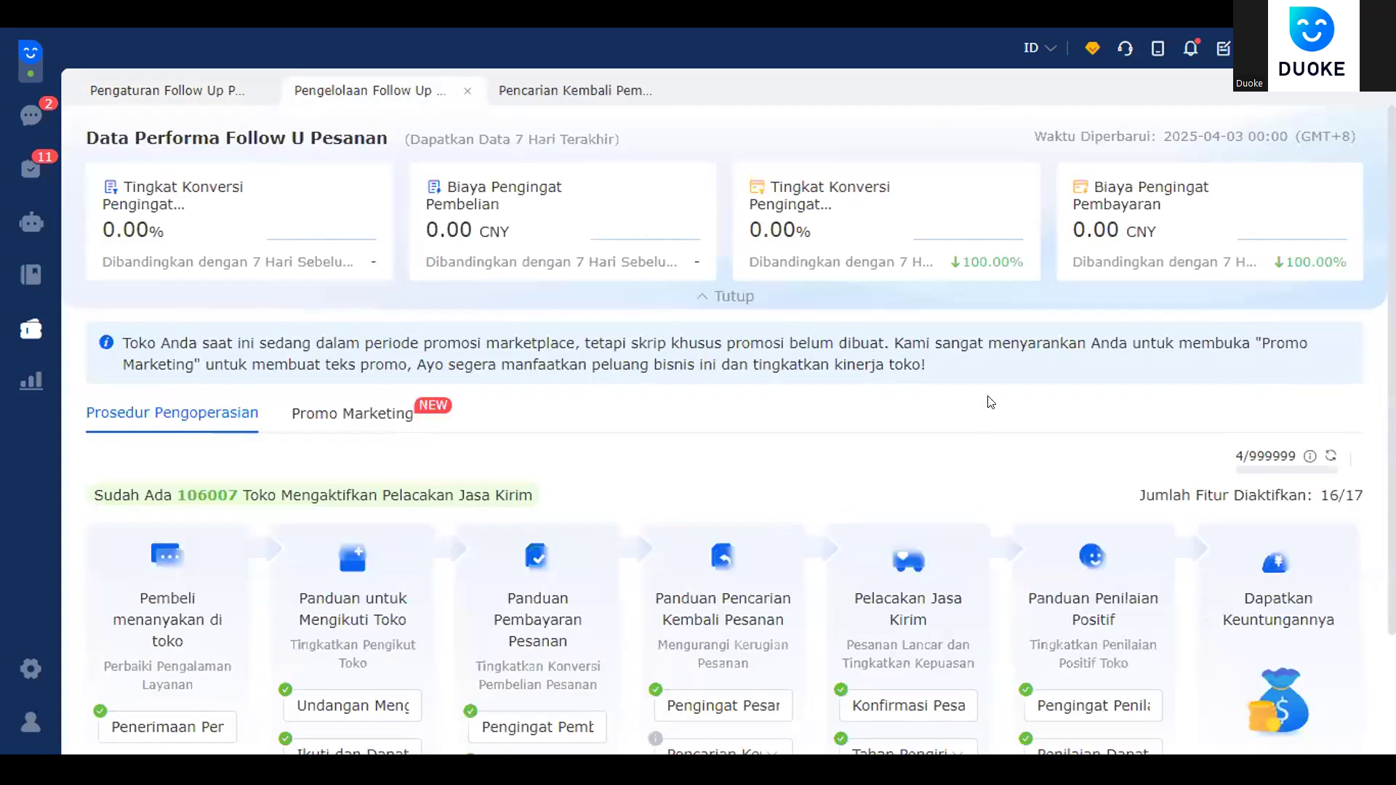
scroll(990, 402, "down", 2)
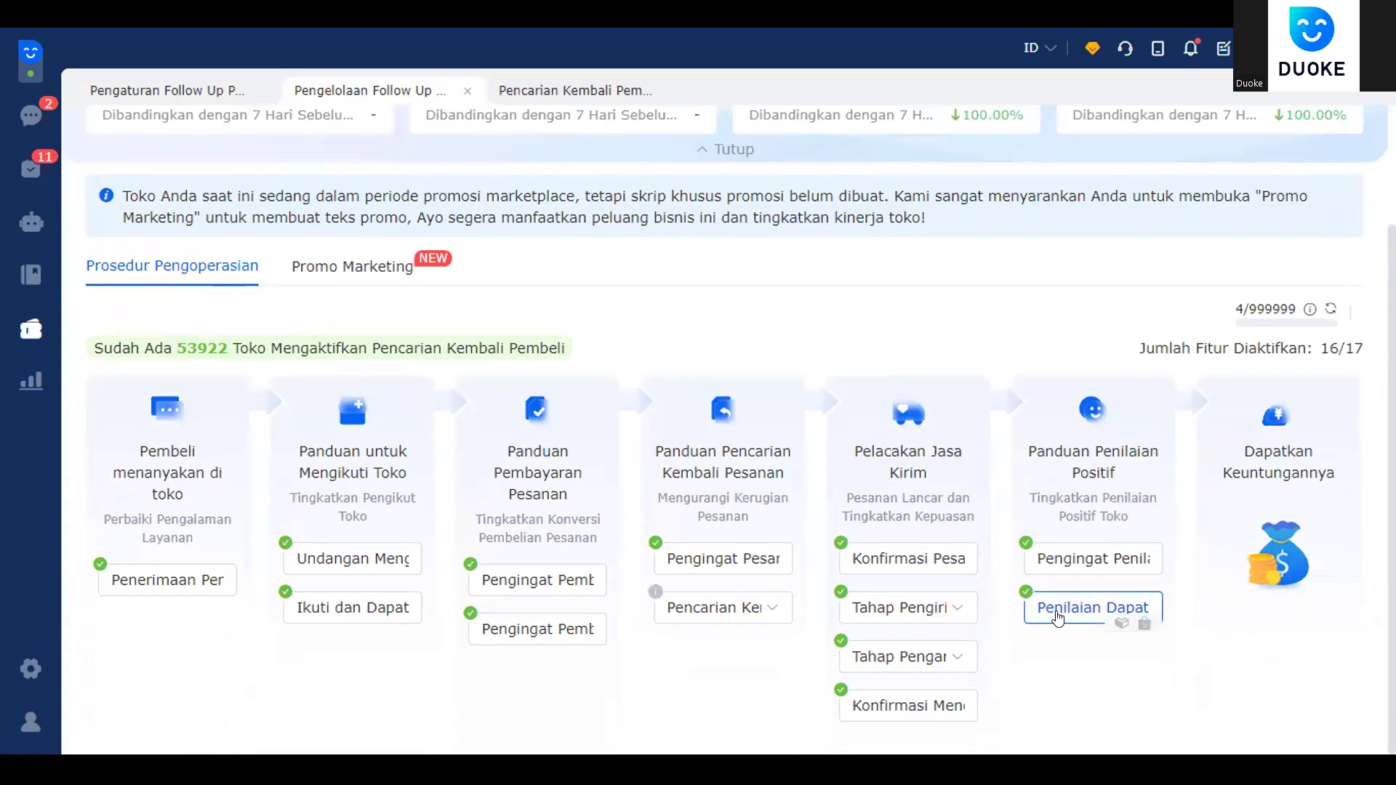
left_click(1058, 610)
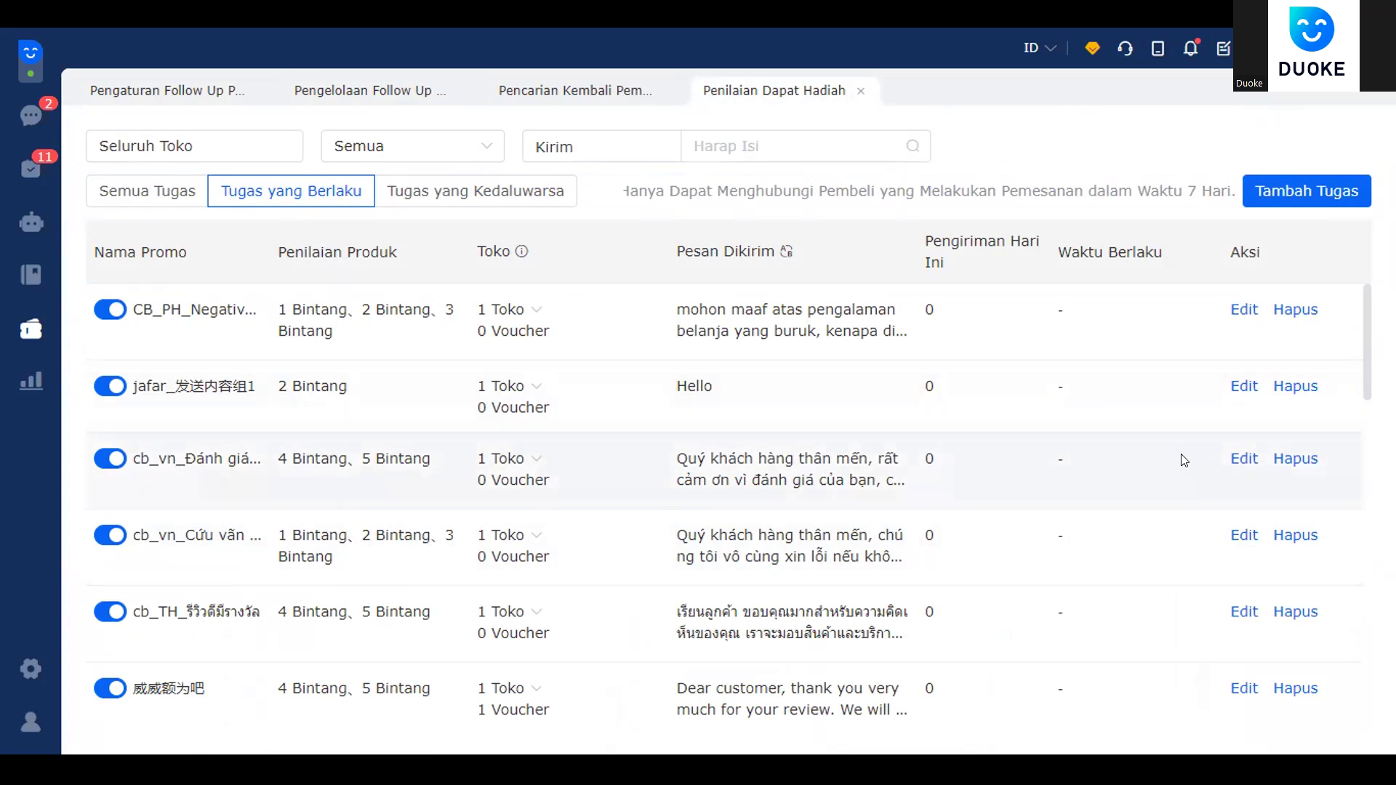
left_click(1225, 459)
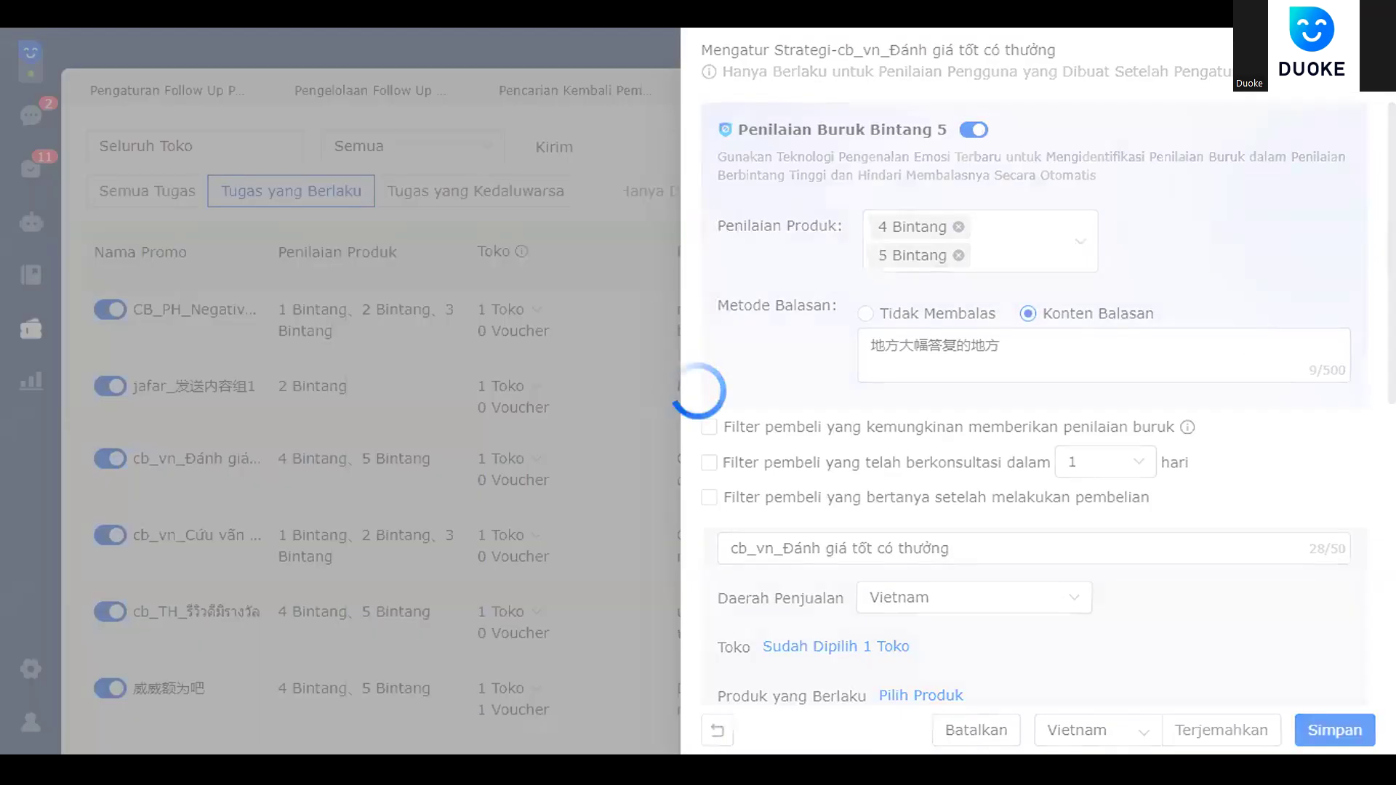
key("Escape")
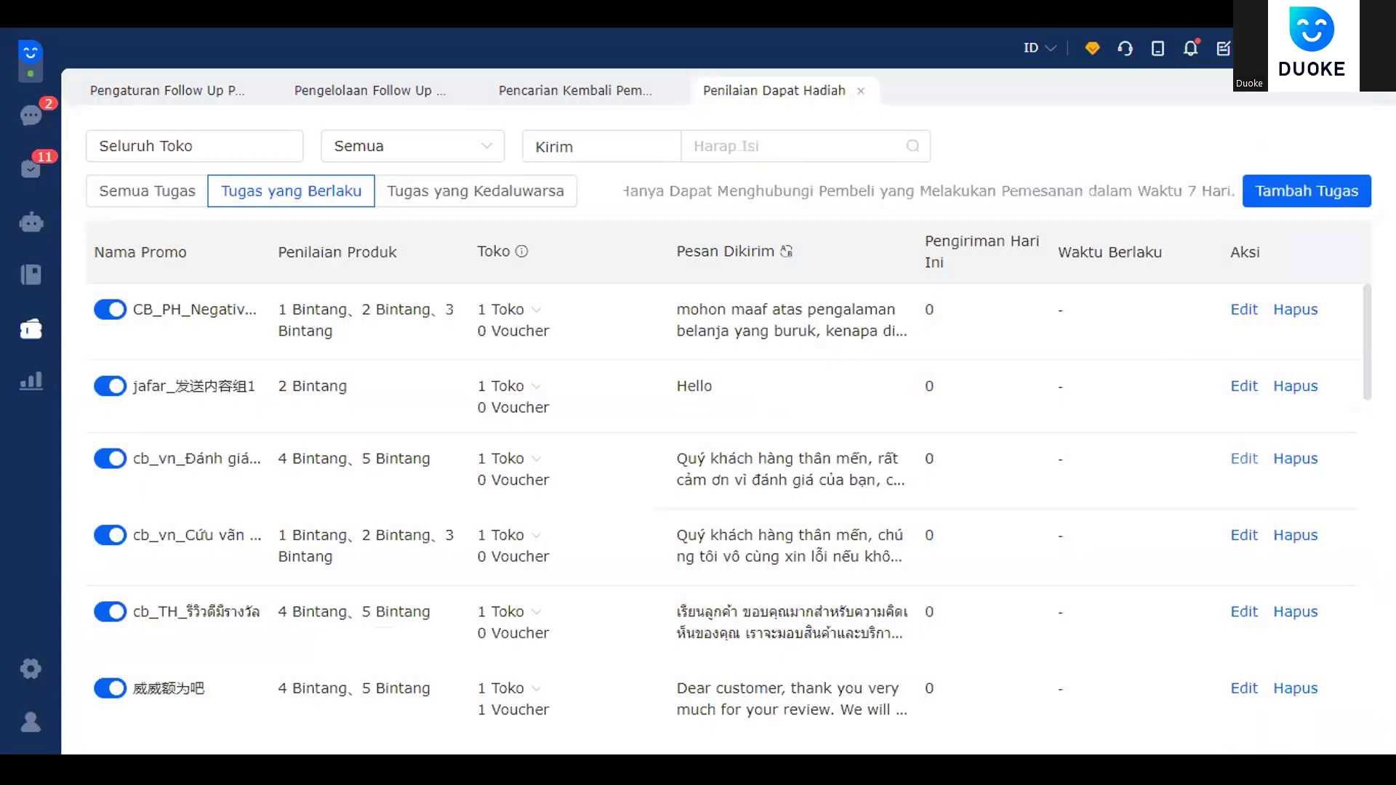
- Start a new review-reward task with sales region Indonesia and task name 11
left_click(1268, 191)
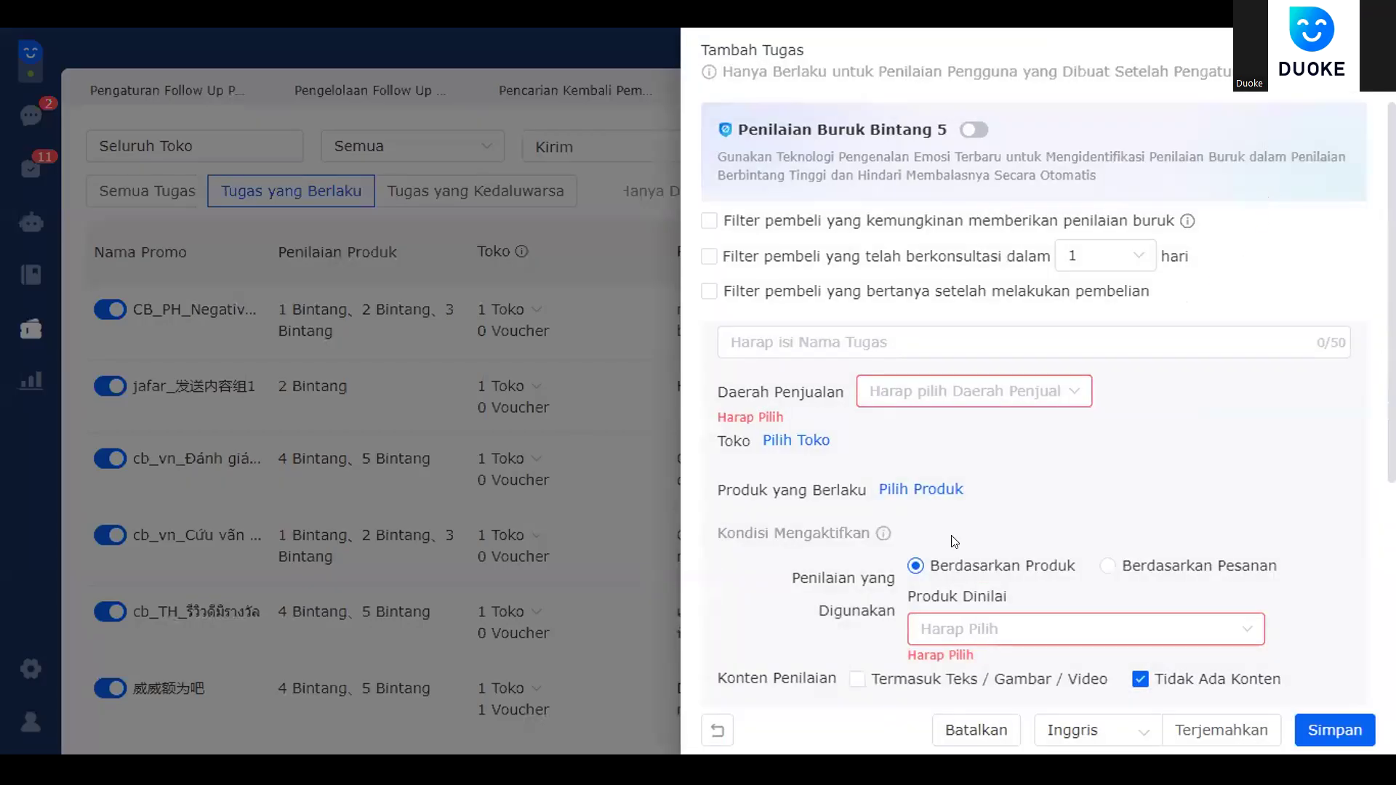
left_click(1013, 386)
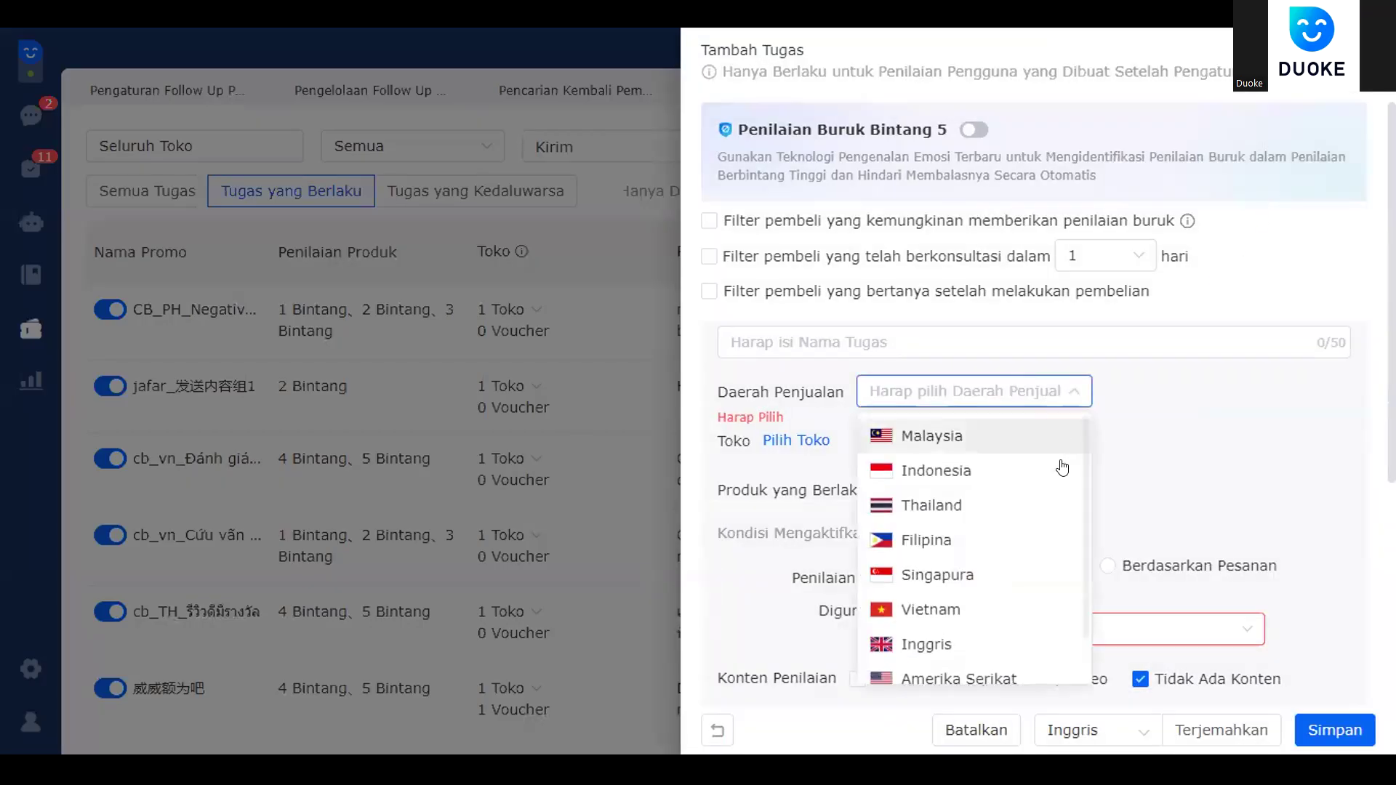
left_click(1060, 468)
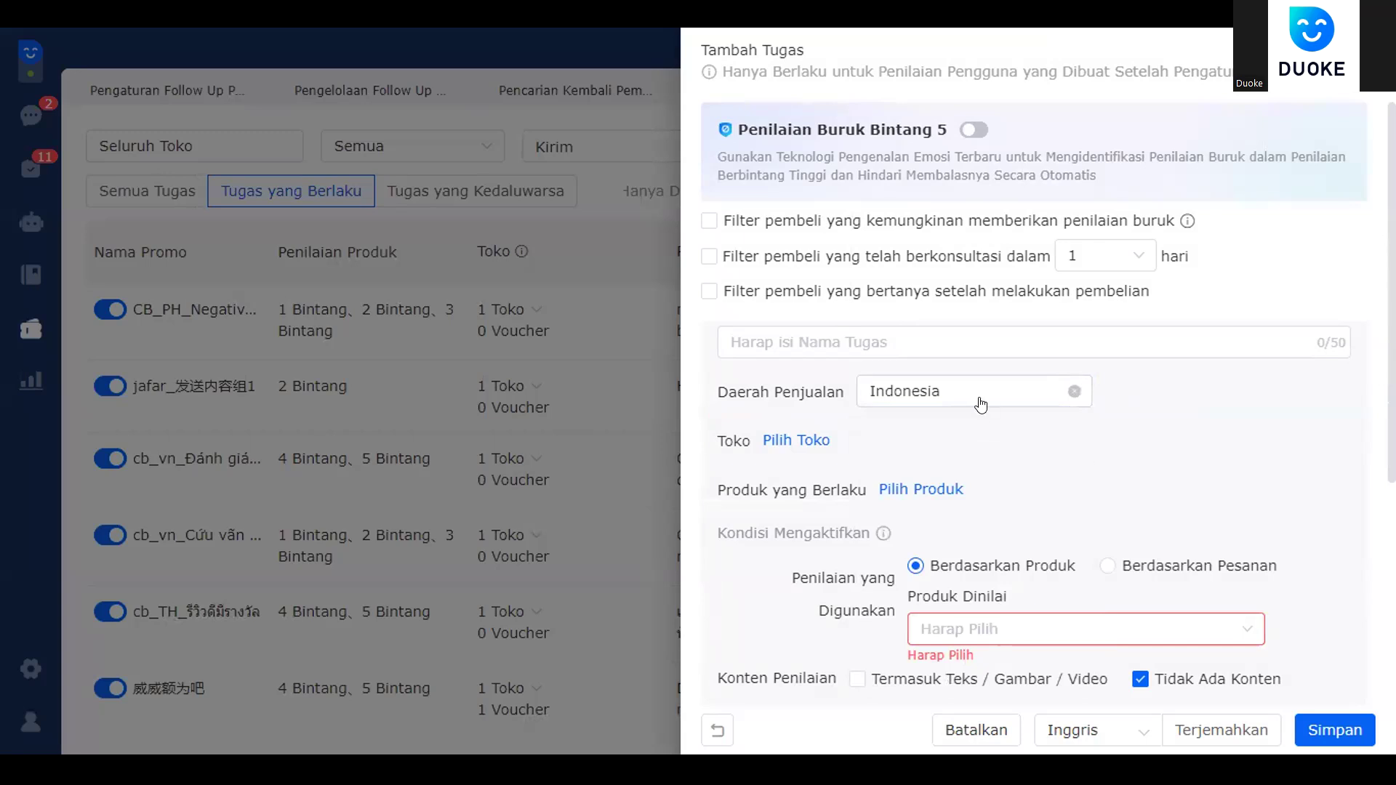
left_click(1013, 333)
type("11")
- Target 4 and 5 Bintang product reviews, leaving the voucher picker empty
scroll(1068, 433, "down", 3)
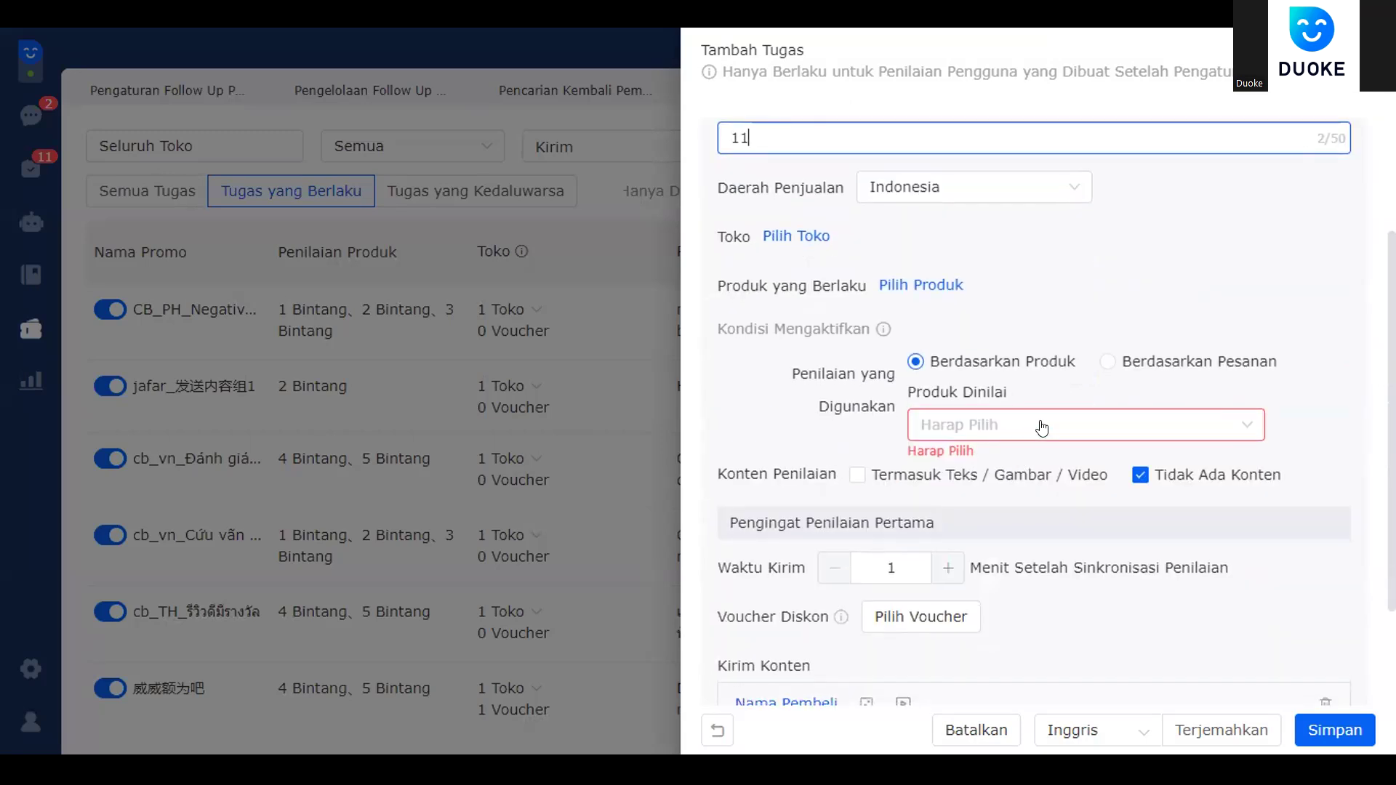
left_click(1040, 426)
left_click(978, 605)
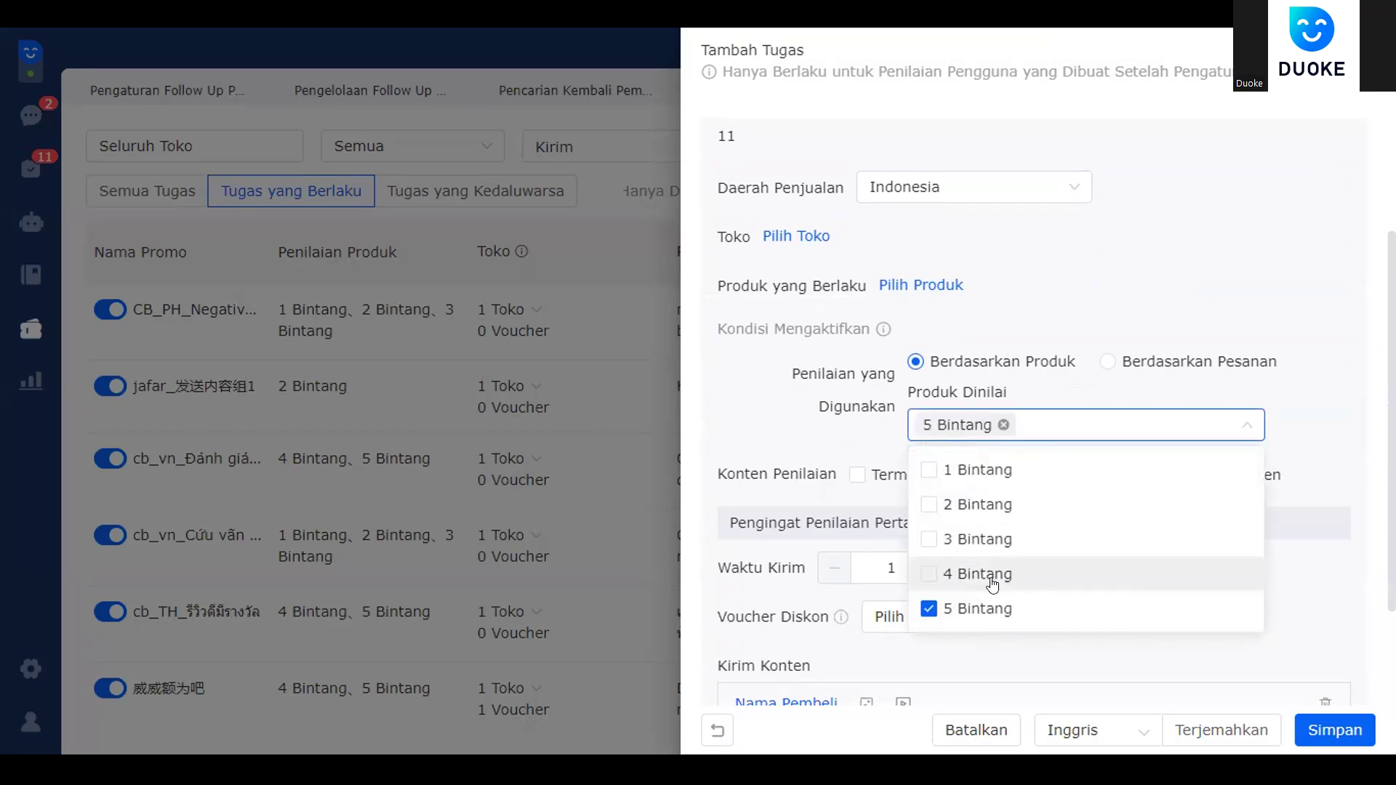
left_click(981, 572)
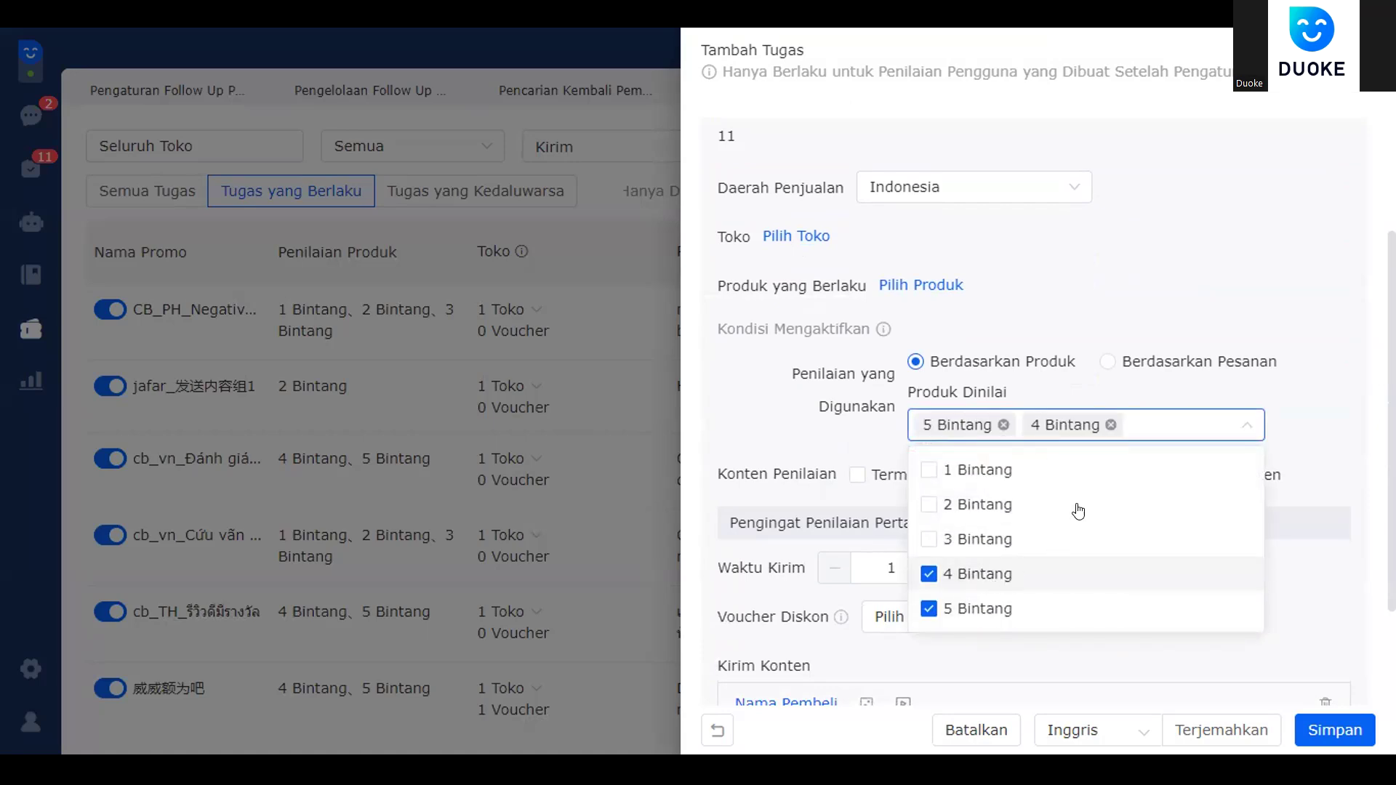
left_click(1215, 327)
left_click(1070, 424)
left_click(1327, 401)
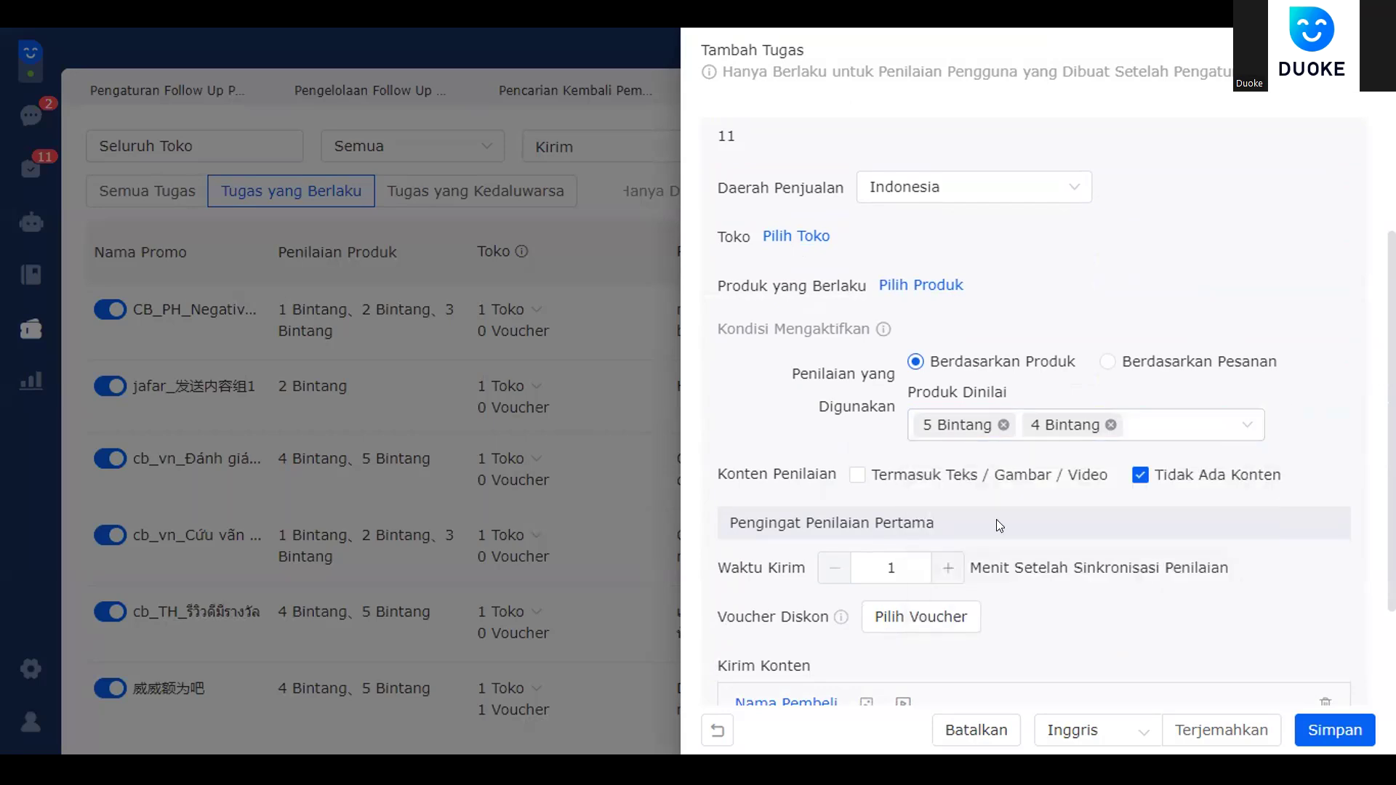
scroll(975, 541, "down", 3)
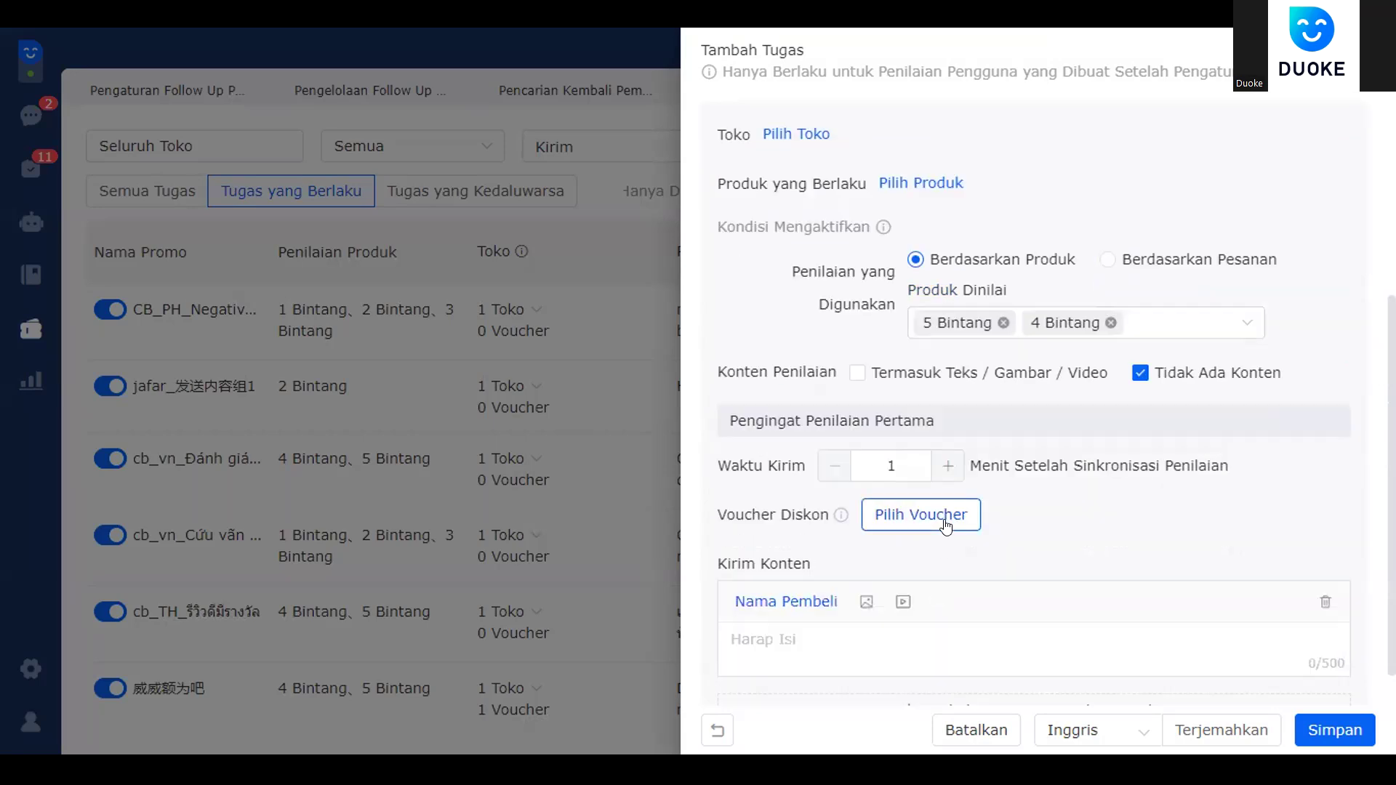
left_click(945, 519)
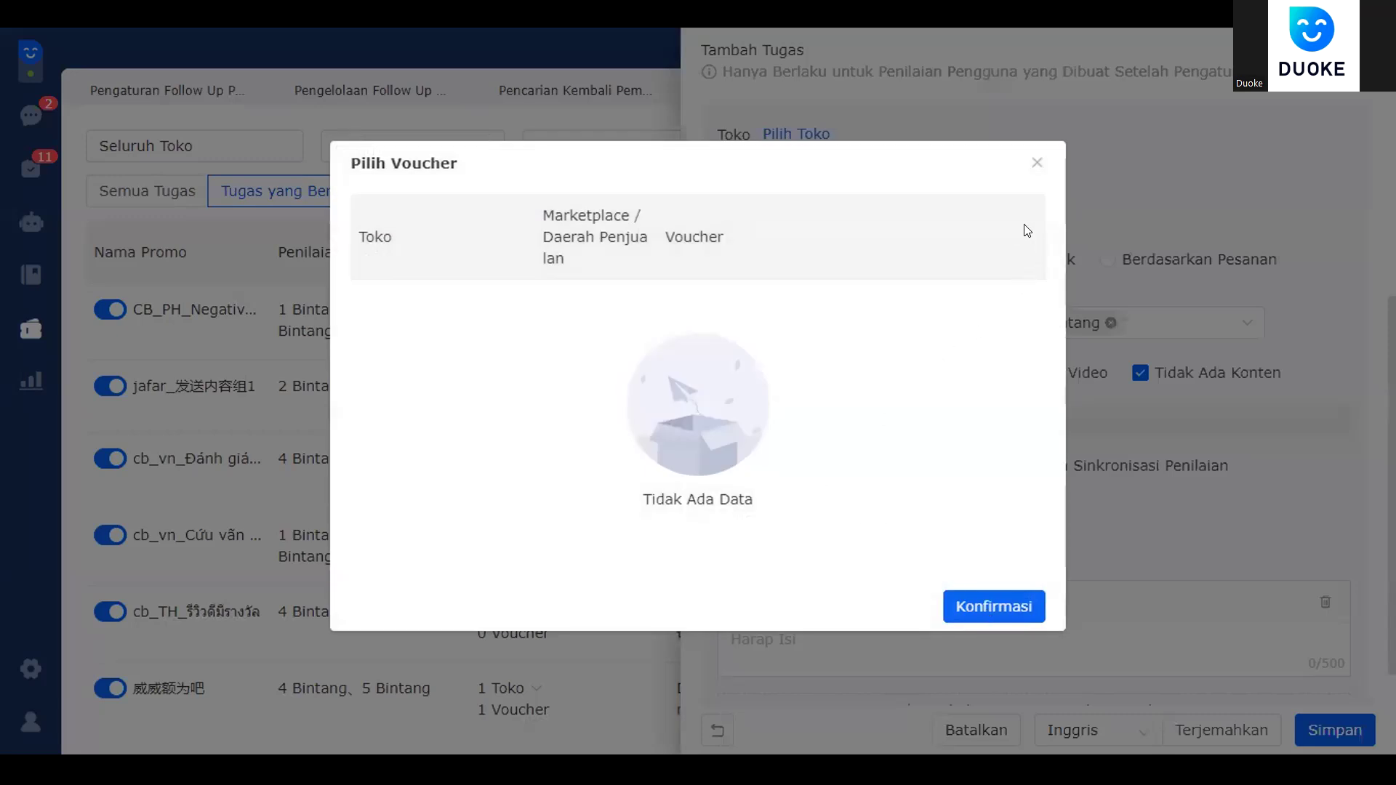
left_click(1027, 168)
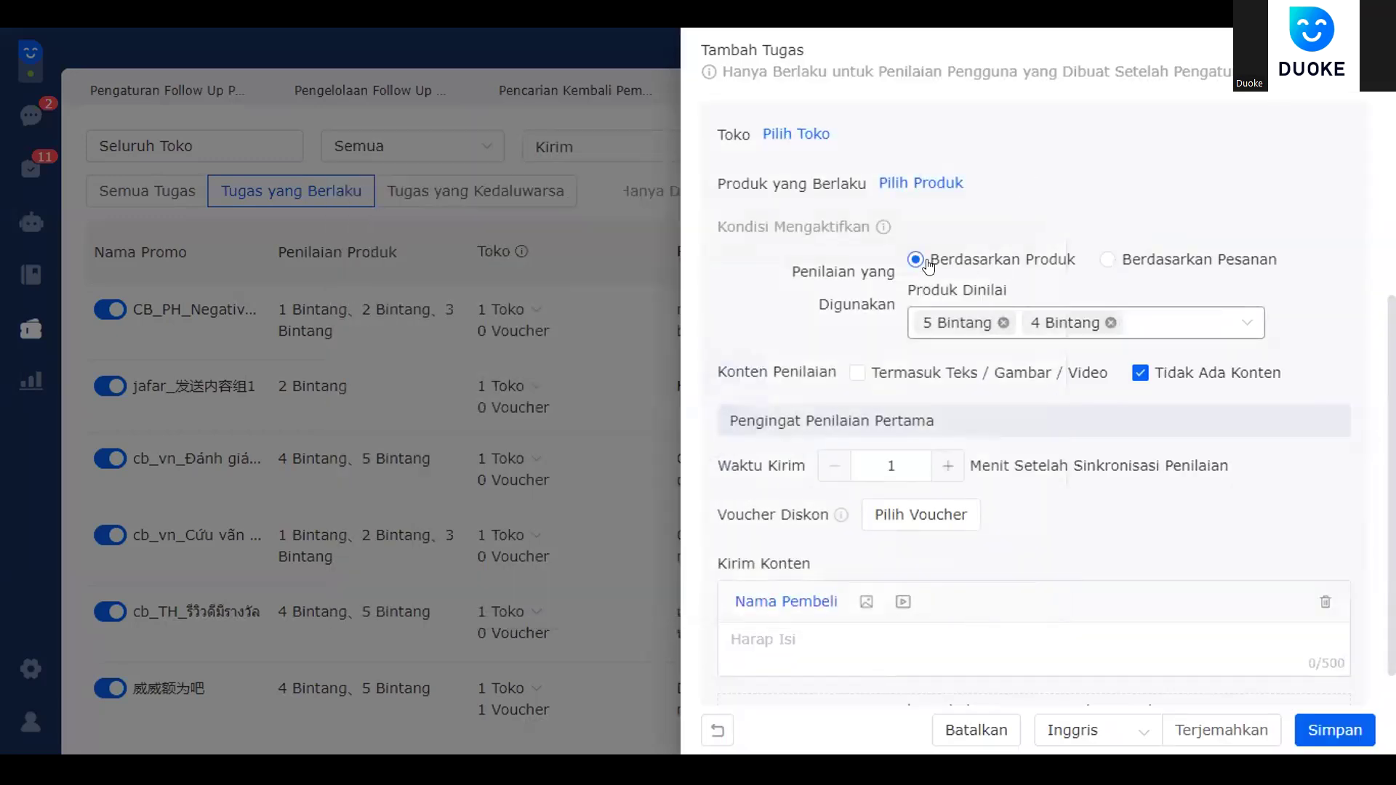
left_click(809, 640)
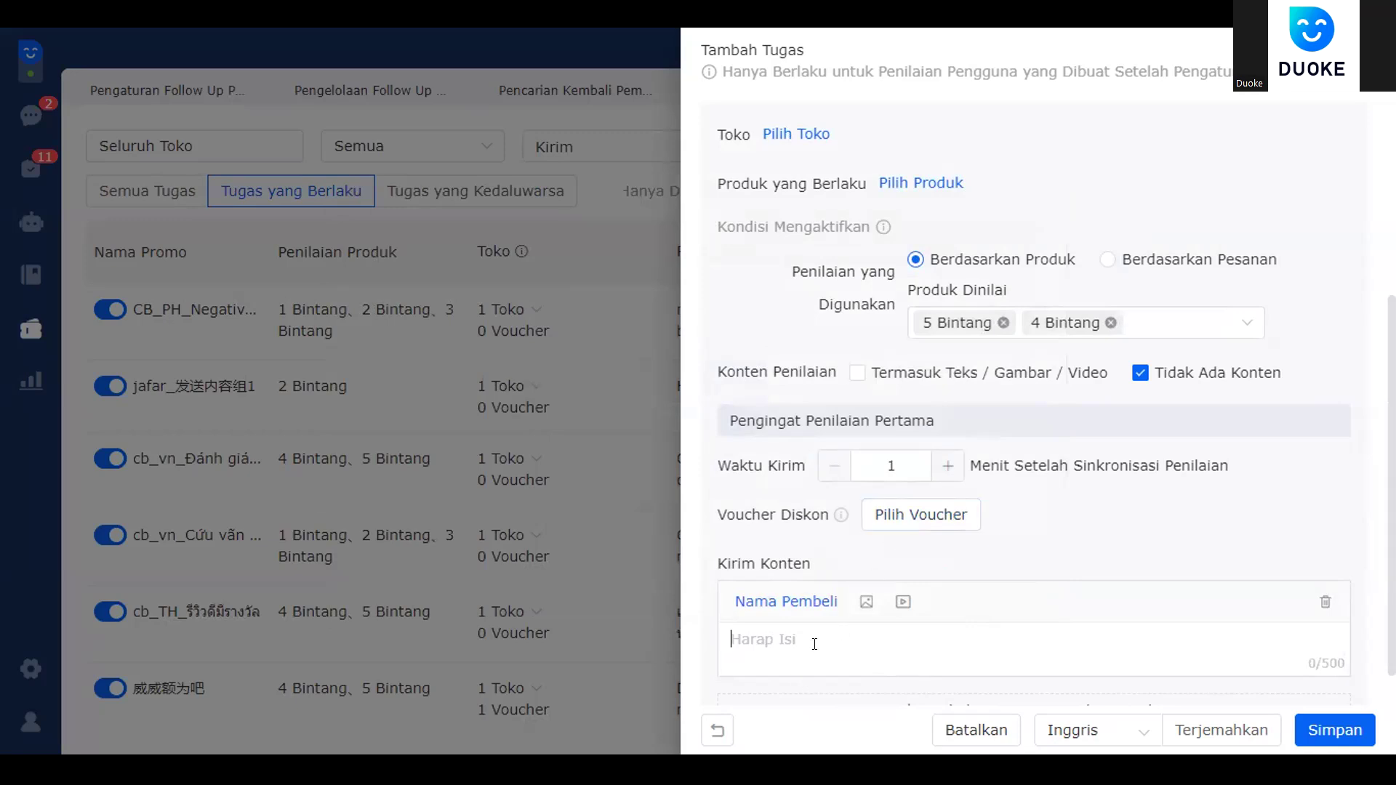
- Enter "terima kasih atas penilaiannya" as the first reminder's Kirim Konten message
scroll(832, 631, "down", 1)
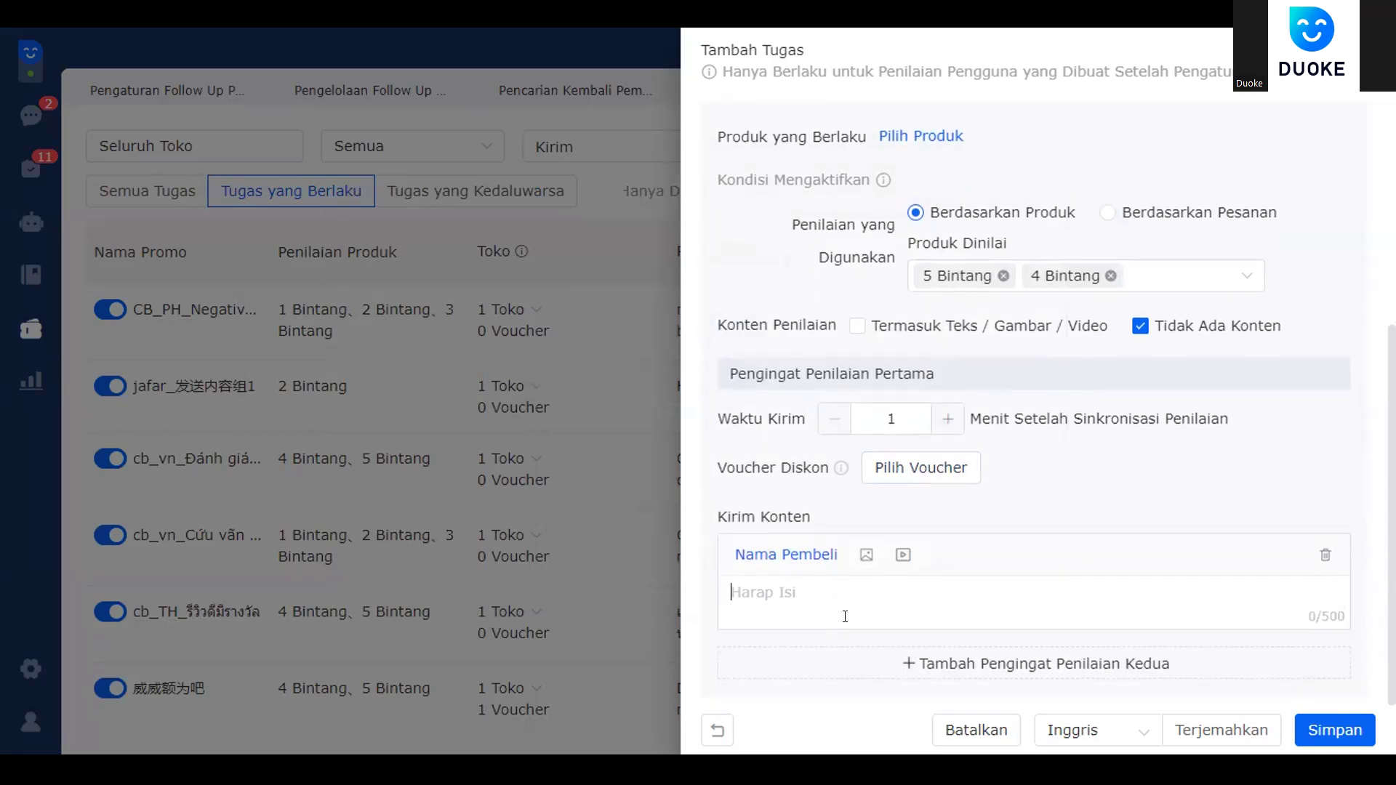
type("term")
type("ima kasih ")
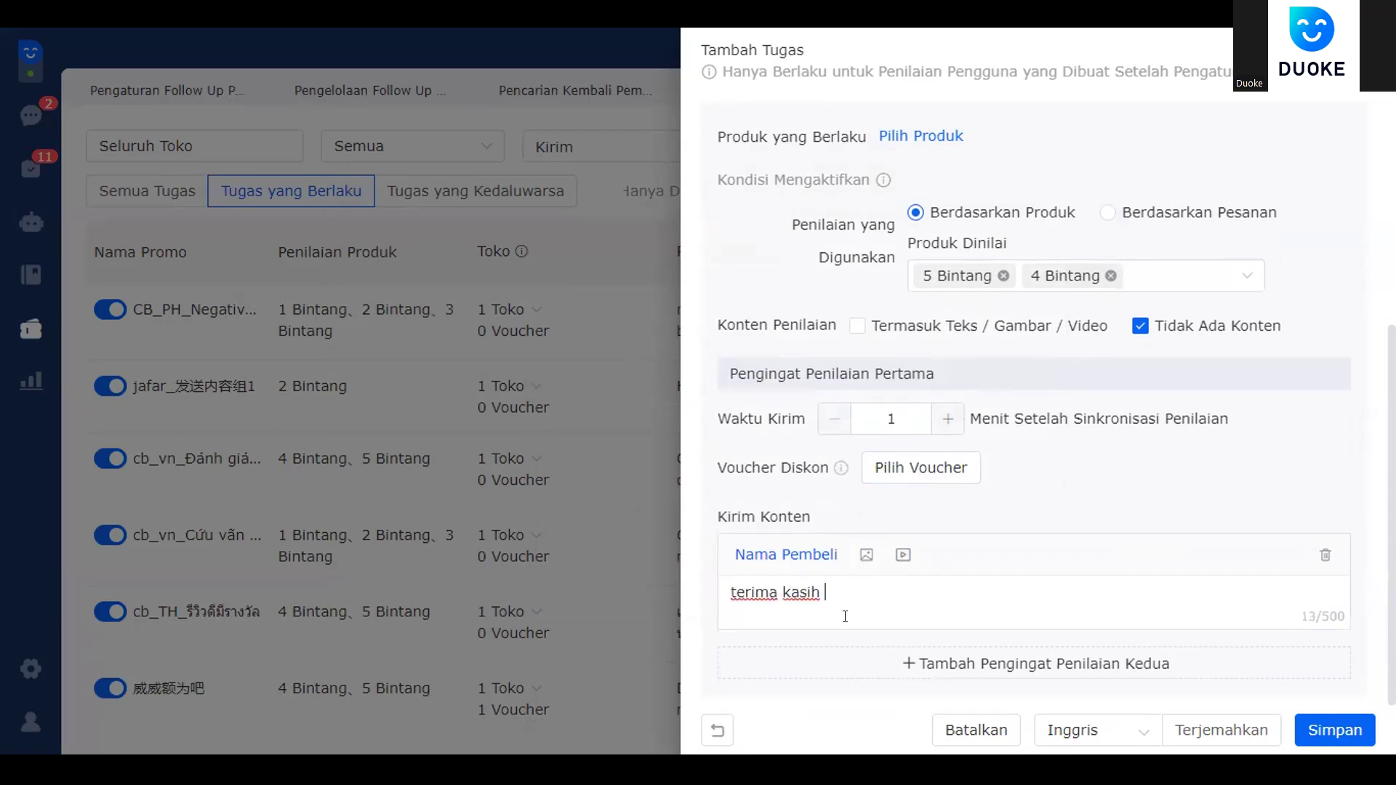
type("atas penilaiannya")
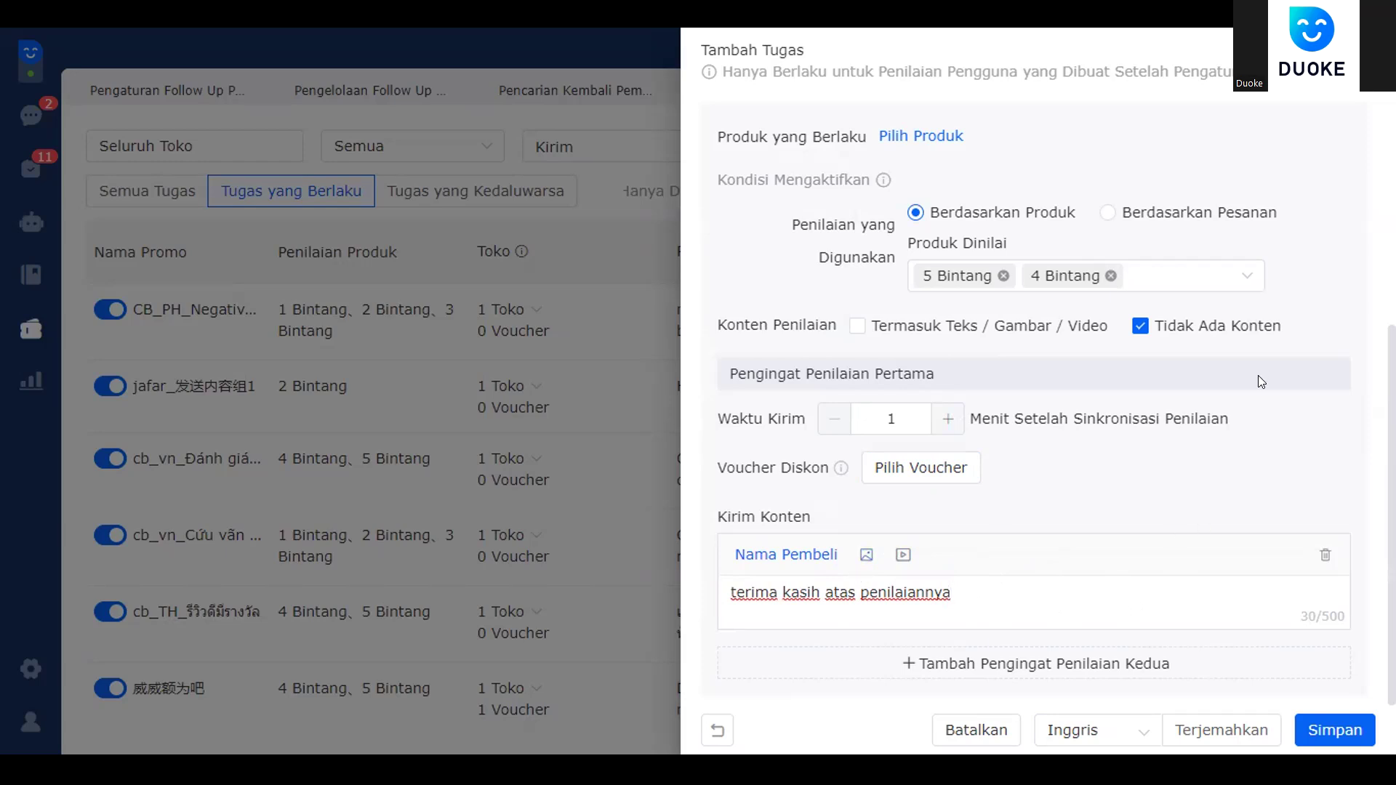
scroll(1321, 269, "up", 5)
scroll(1320, 269, "down", 5)
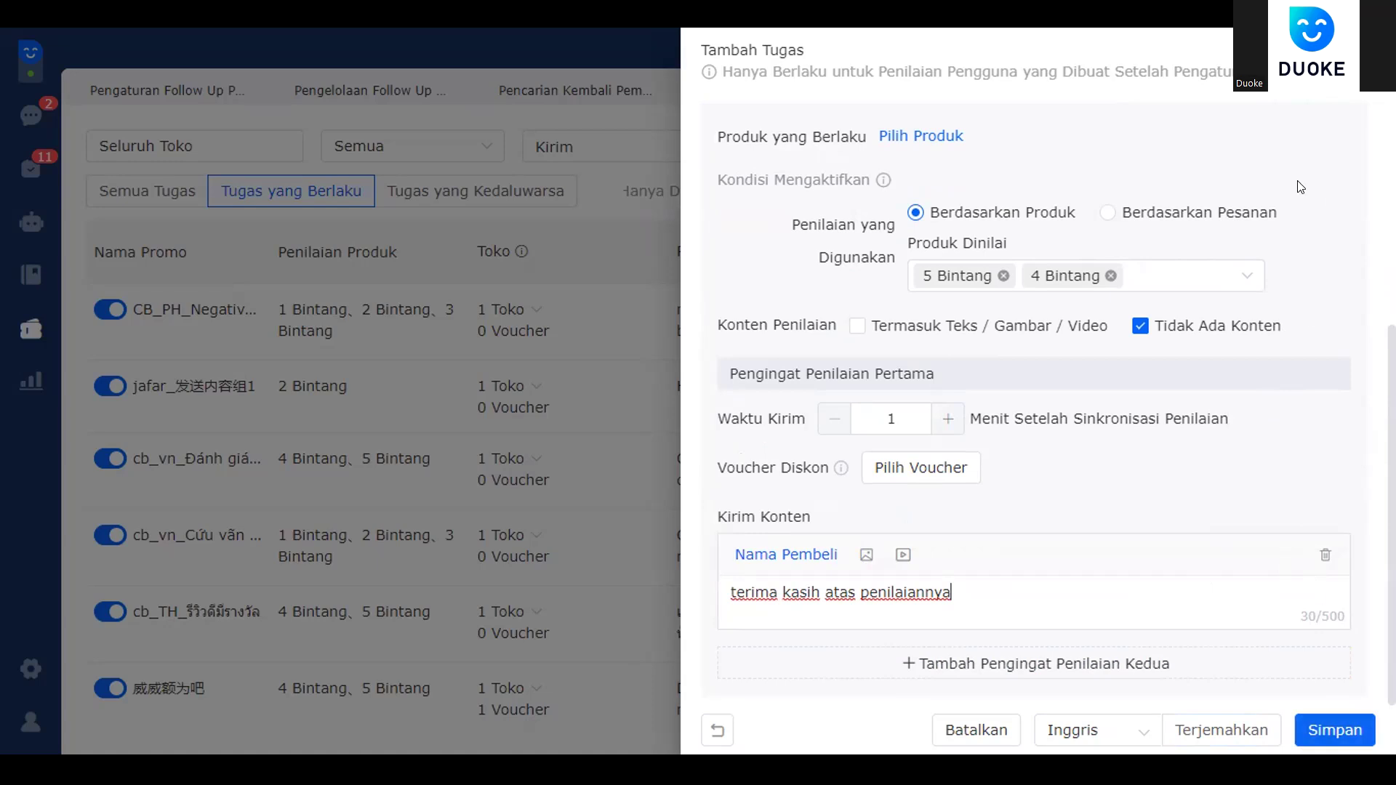
left_click(1152, 274)
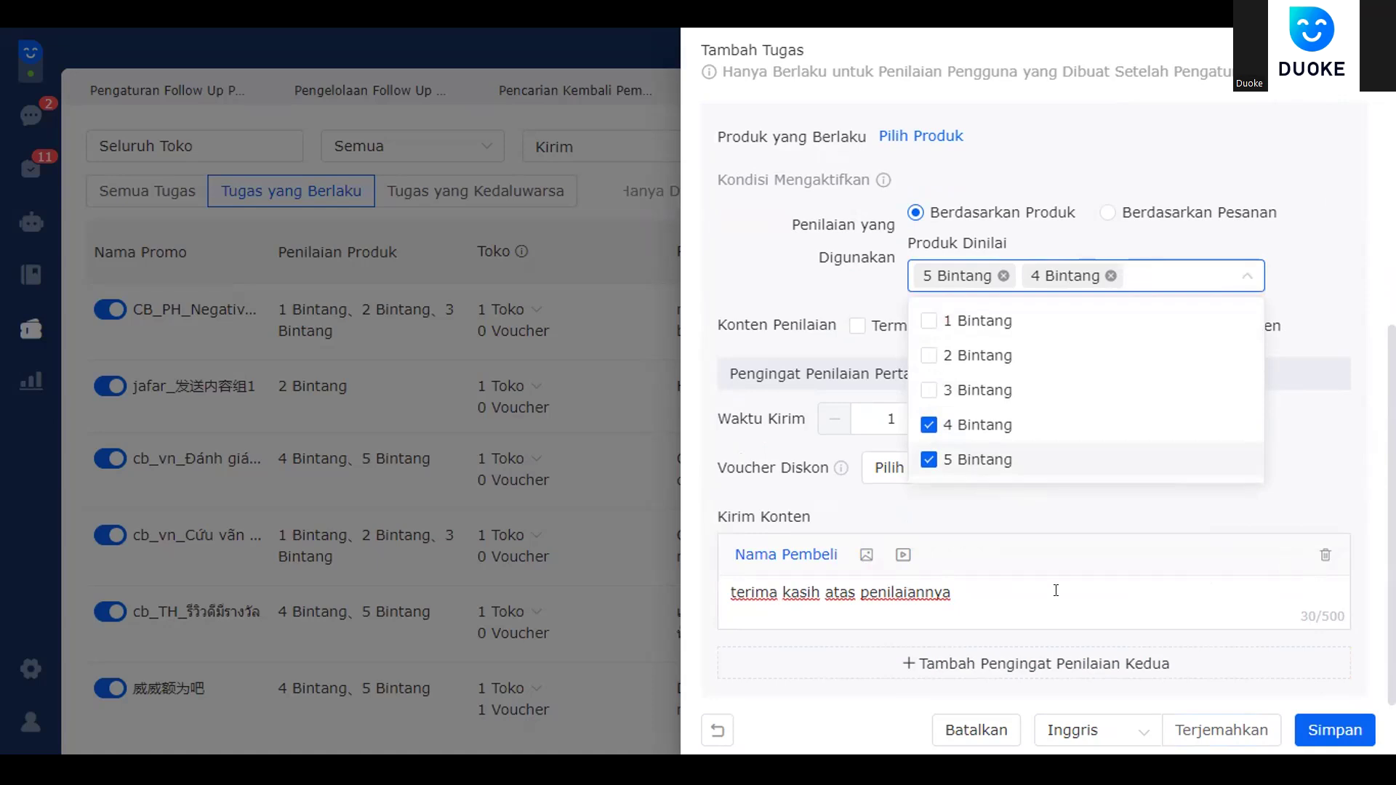
- Change the rated stars from 4 and 5 Bintang to 1, 2 and 3 Bintang
left_click(1022, 432)
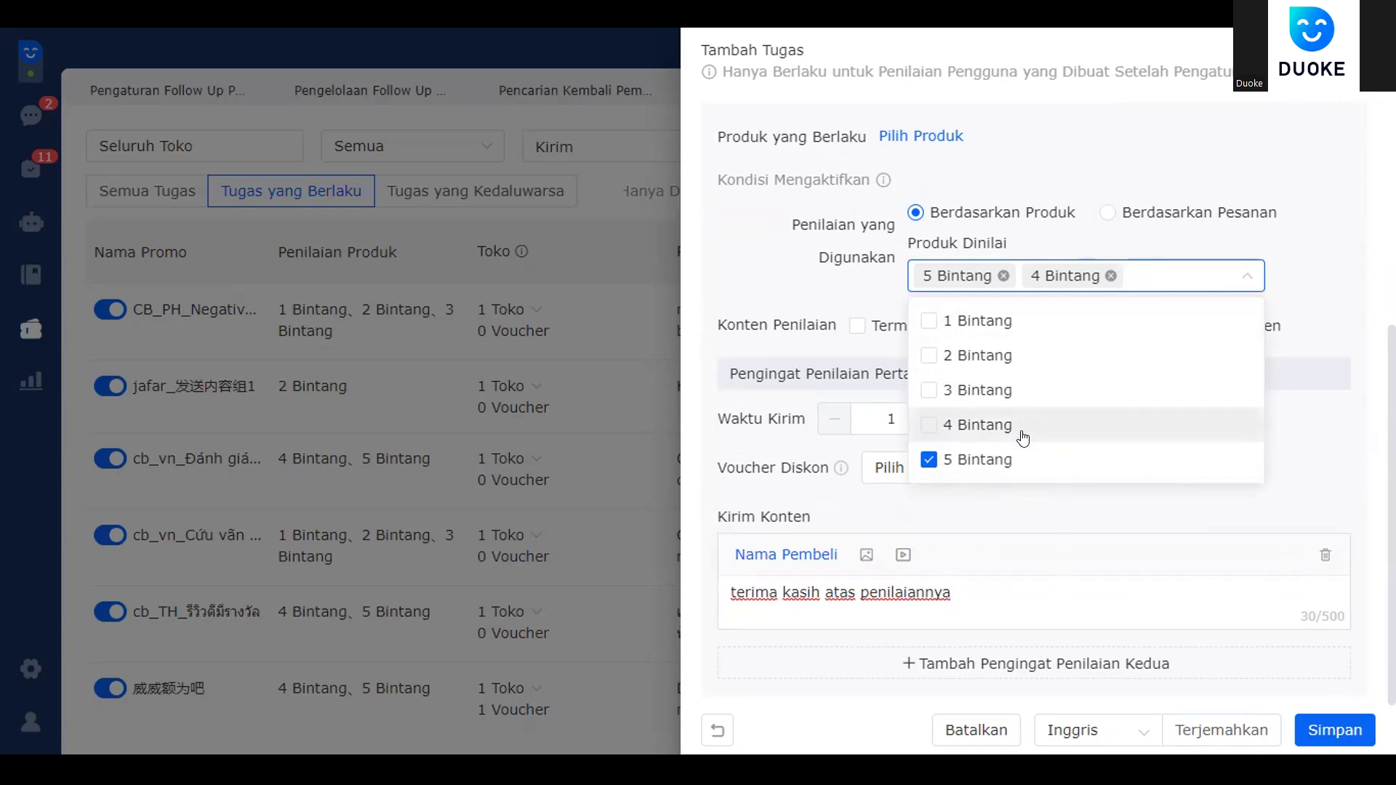
left_click(1018, 446)
left_click(954, 320)
left_click(958, 354)
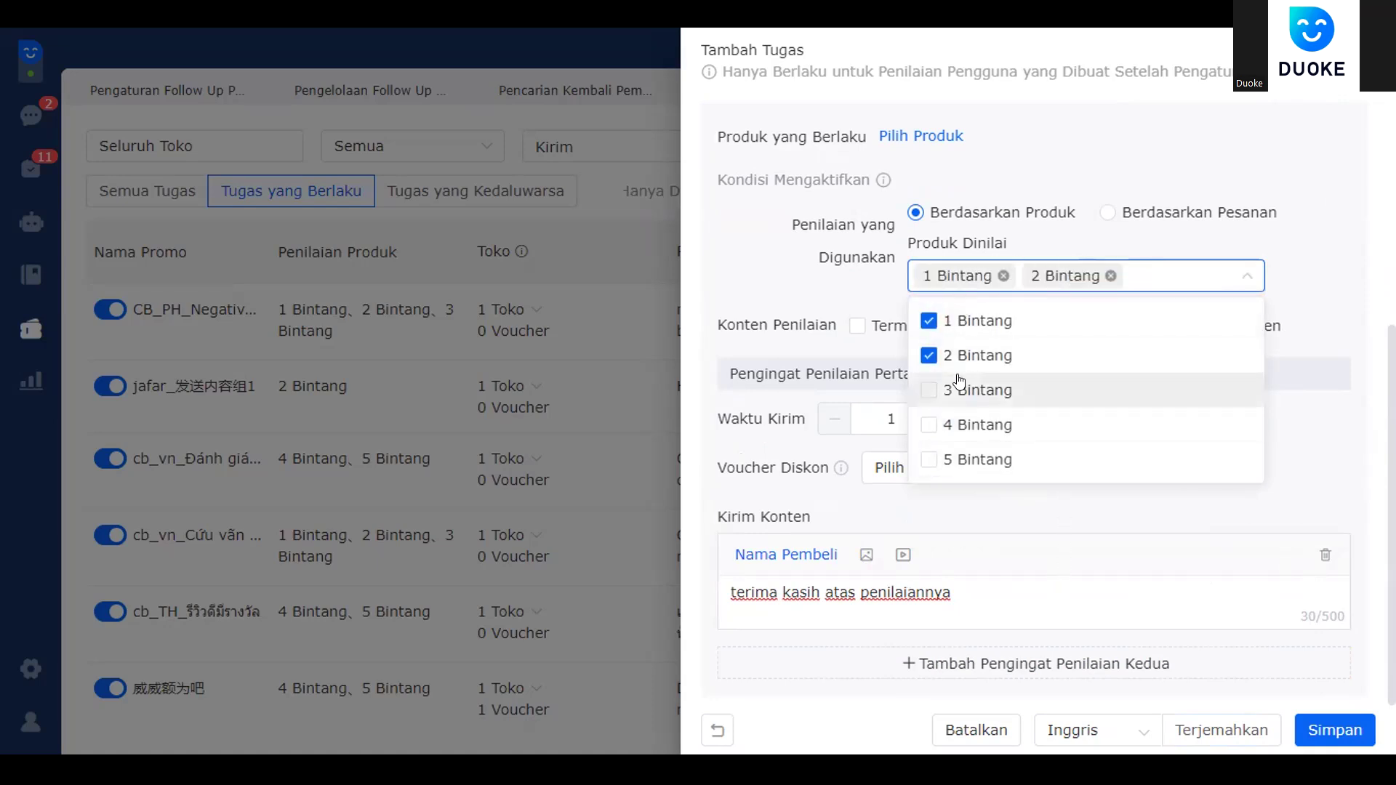
left_click(959, 385)
left_click(1139, 279)
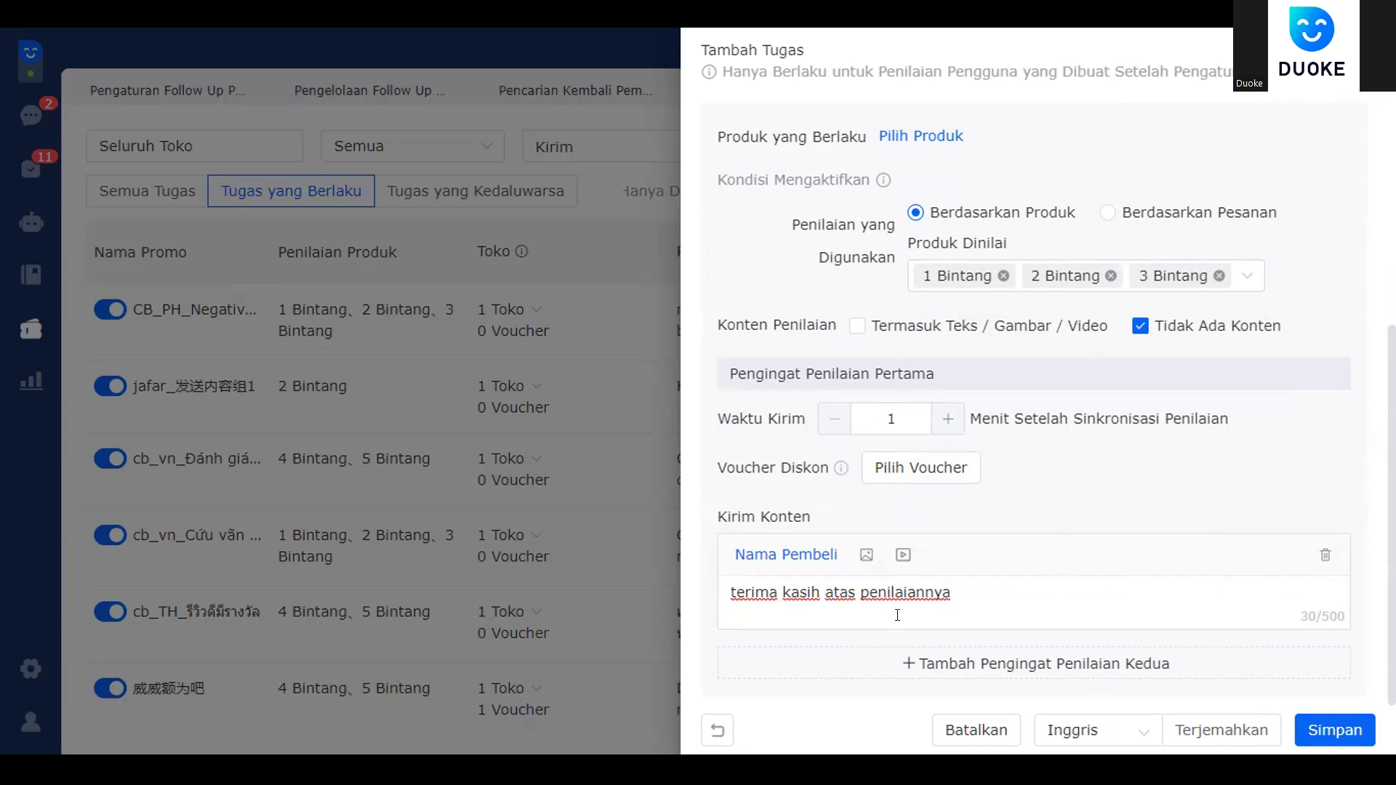
- Replace the message with an apology for the bad rating, offering to resolve problems amicably
left_click_drag(987, 595, 641, 597)
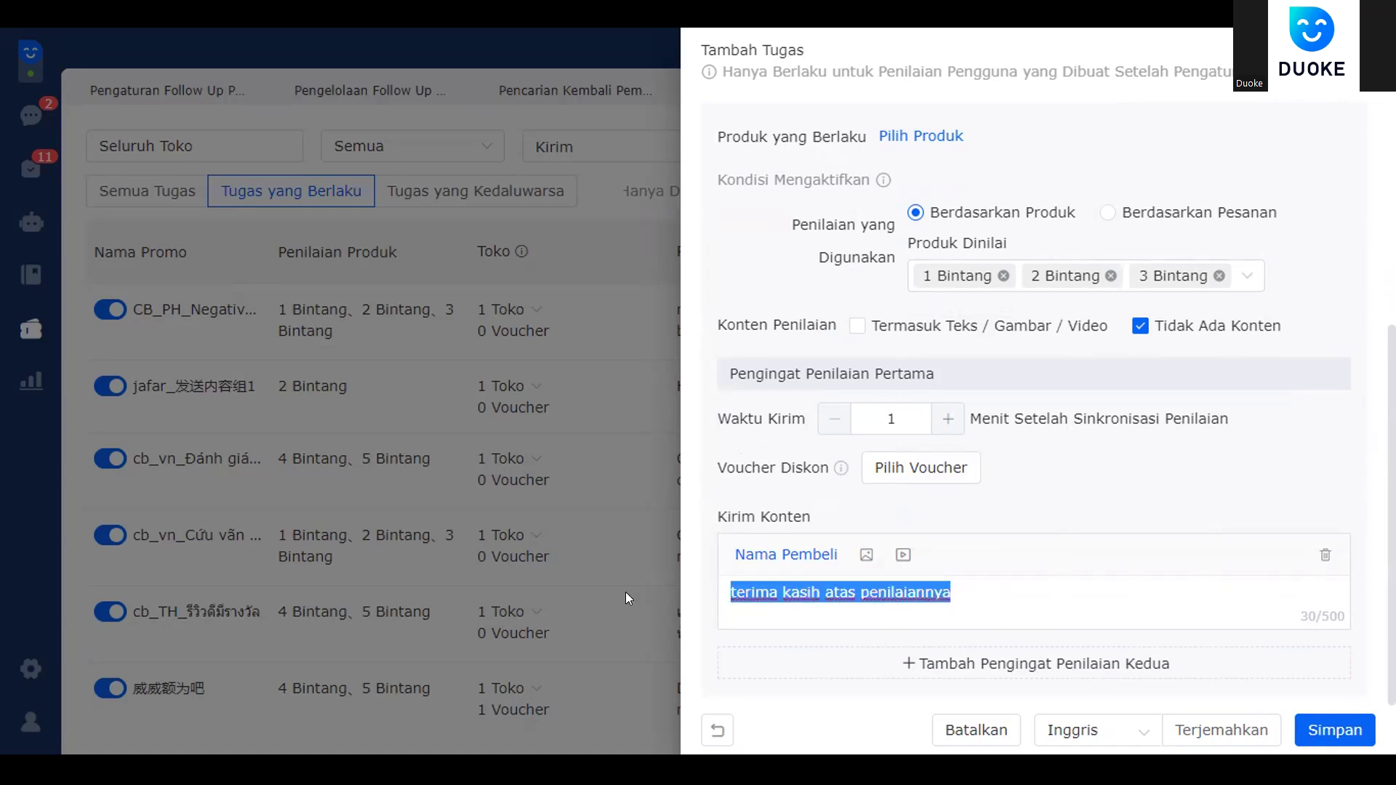
type("mo")
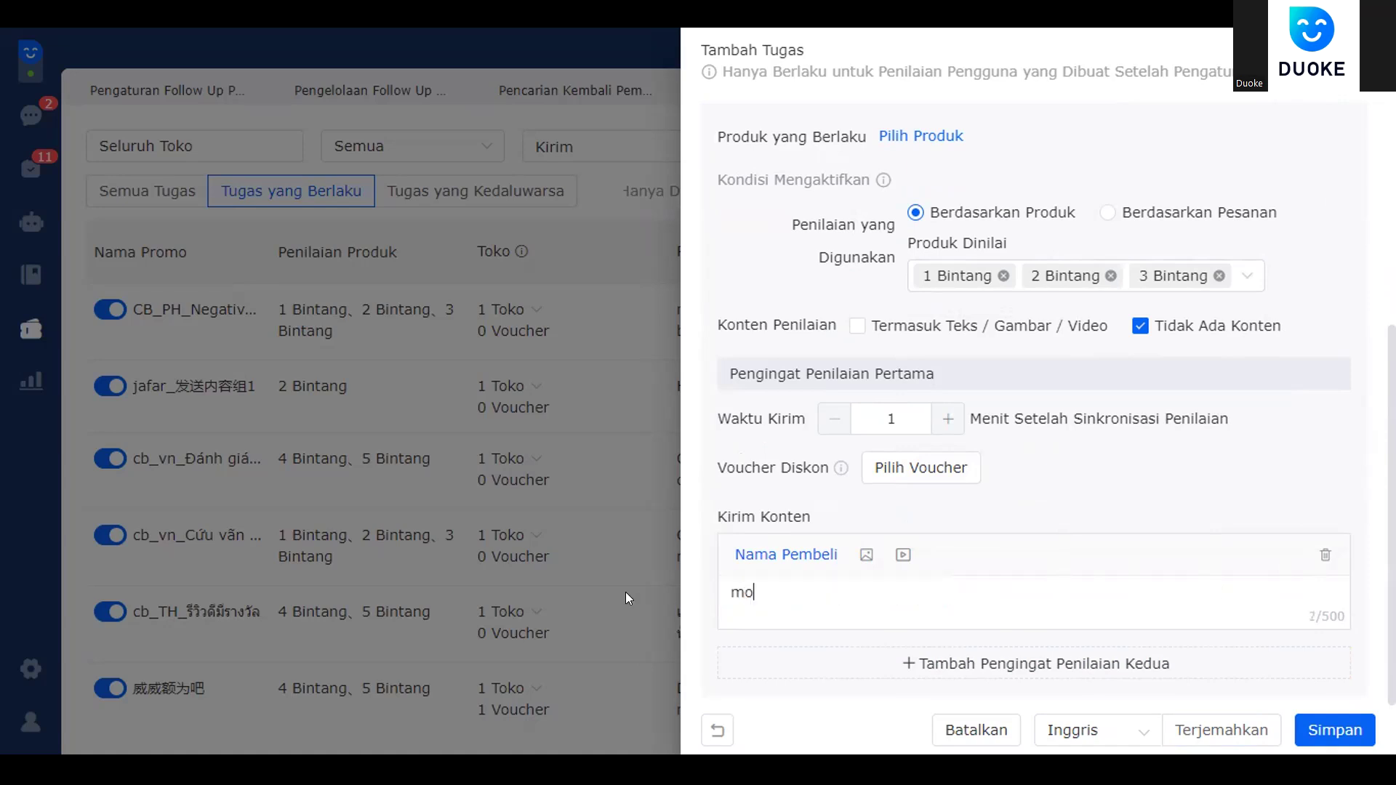
type("hon maaf ka")
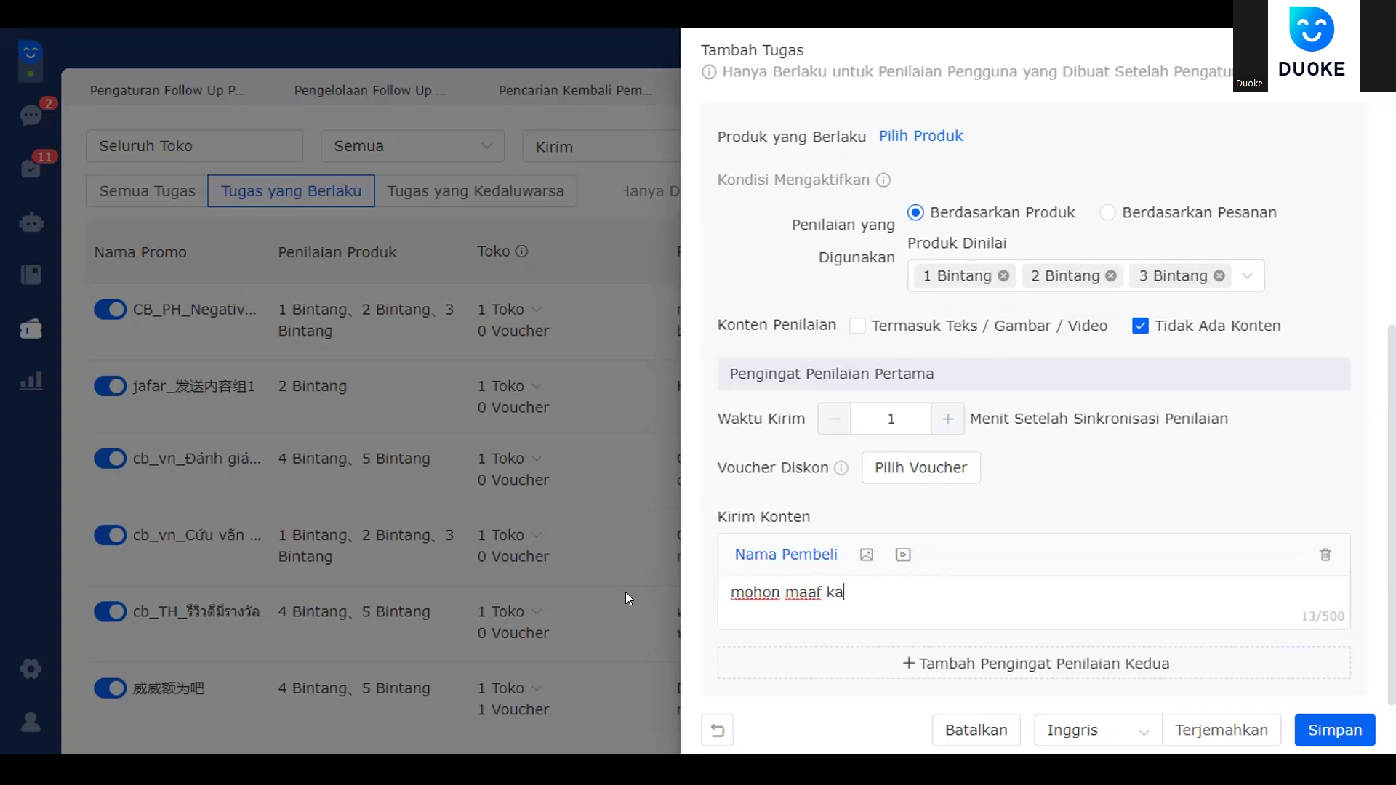
type("k kenapa dikasih penila")
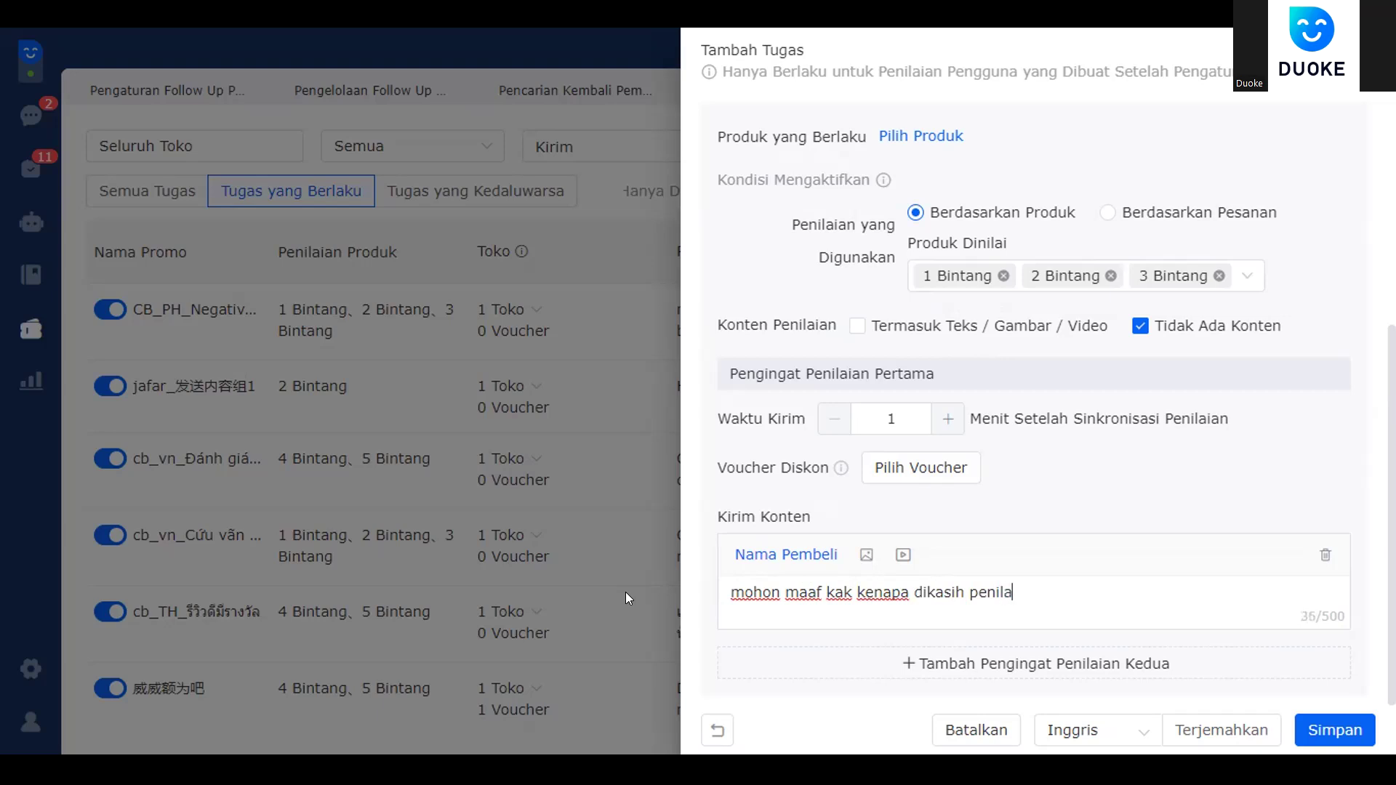
type("ian buruk ya kak, ")
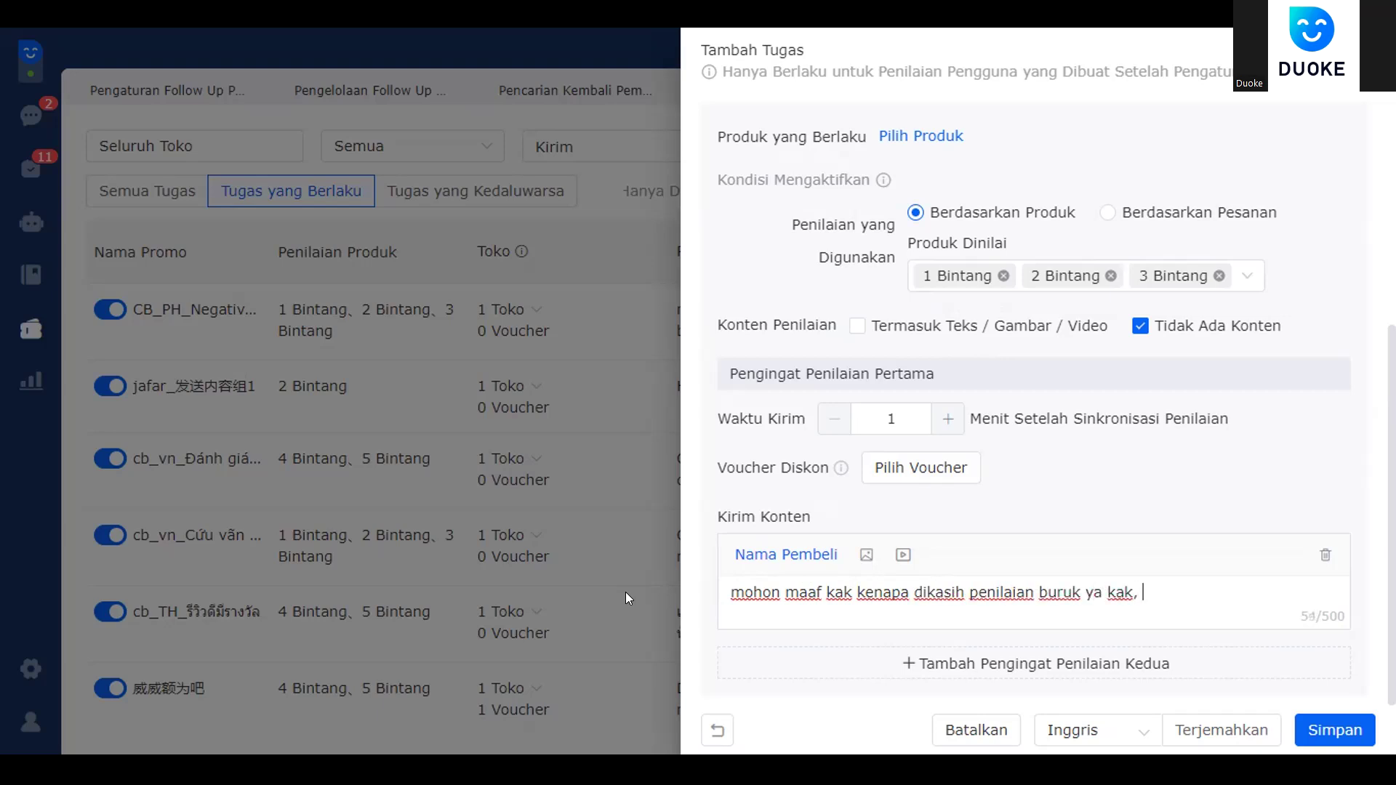
type("mohon bantuannya untuk")
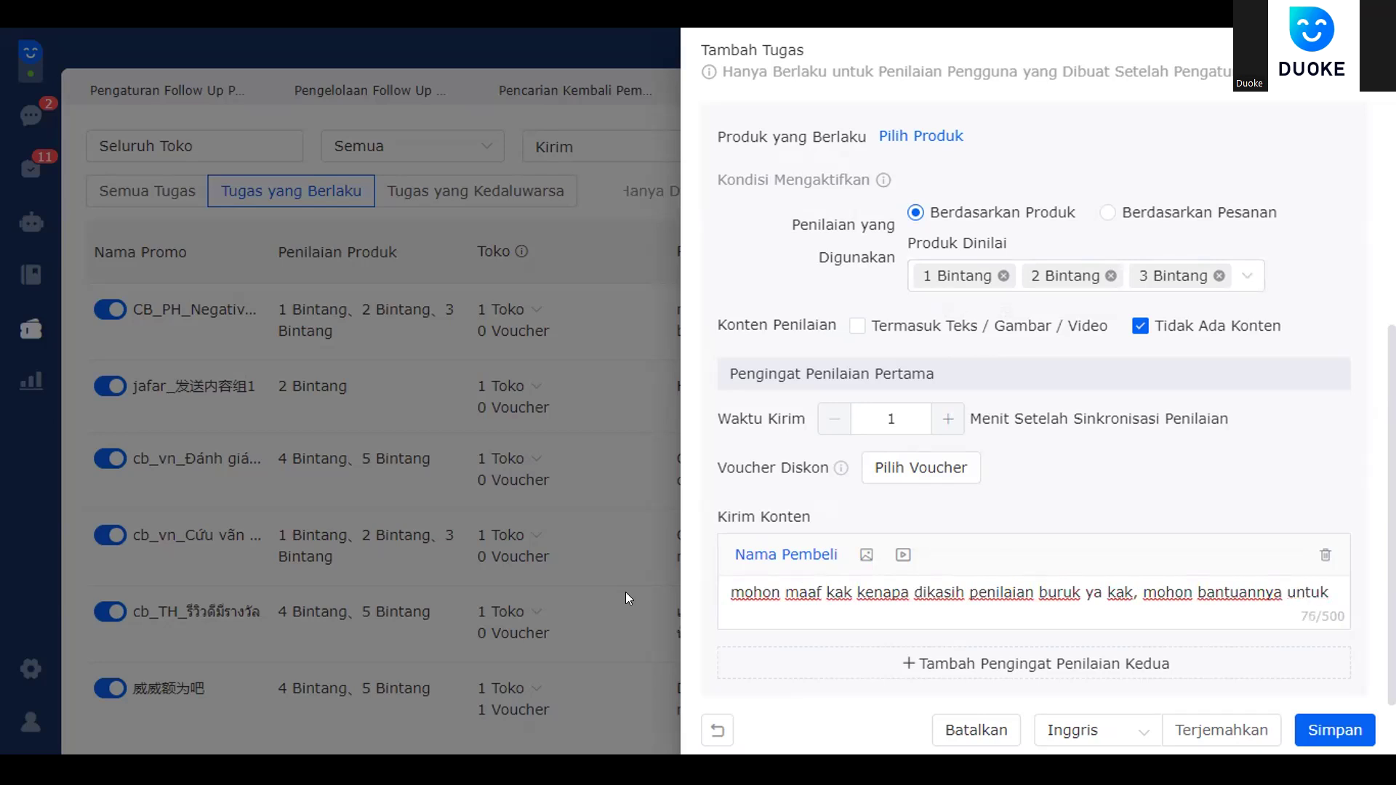
key("BackSpace")
key("BackSpace")
key("BackSpace")
key("BackSpace")
key("BackSpace")
key("BackSpace")
key("BackSpace")
key("BackSpace")
key("BackSpace")
key("BackSpace")
key("BackSpace")
key("BackSpace")
key("BackSpace")
key("BackSpace")
key("BackSpace")
key("BackSpace")
key("BackSpace")
key("BackSpace")
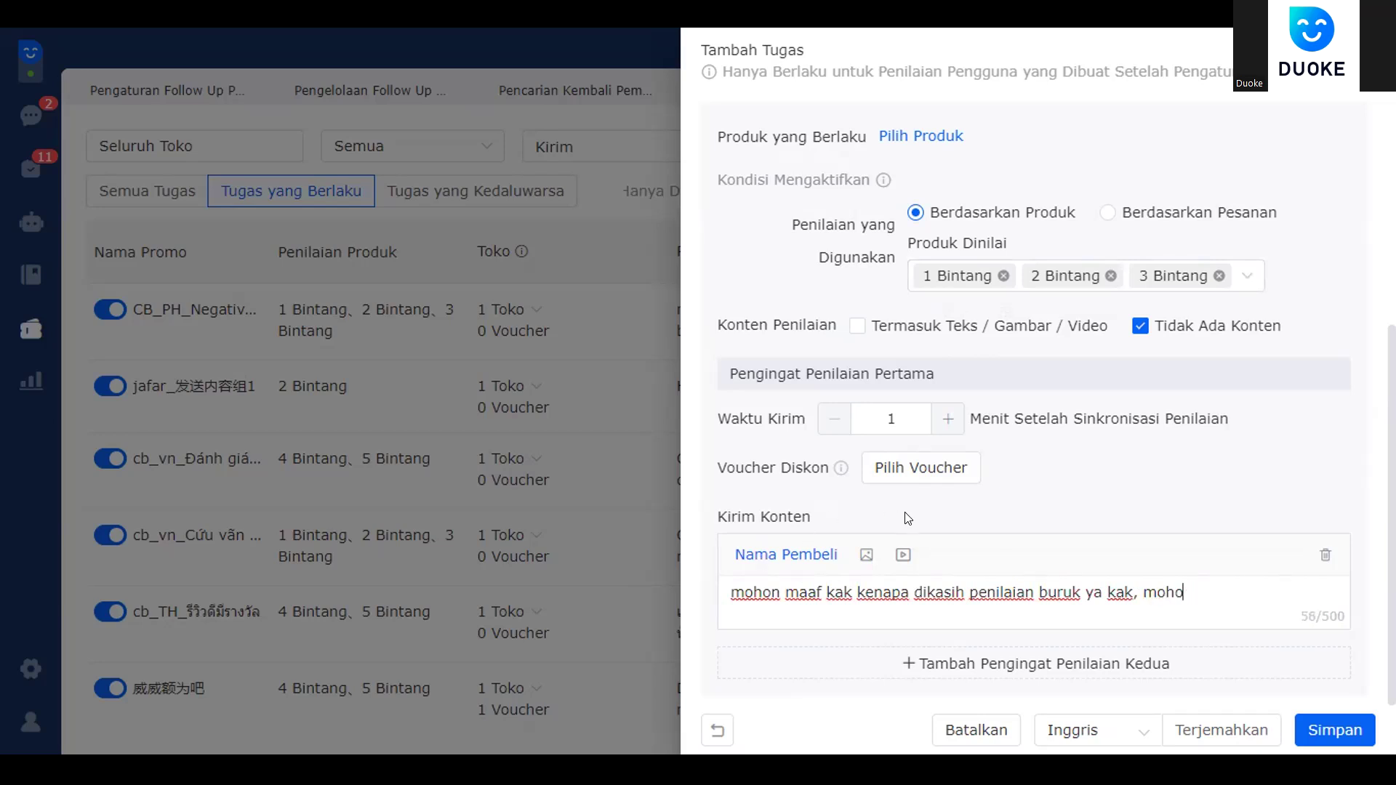
left_click_drag(1138, 592, 1186, 592)
key("BackSpace")
type("jika ada masalah boleh hub")
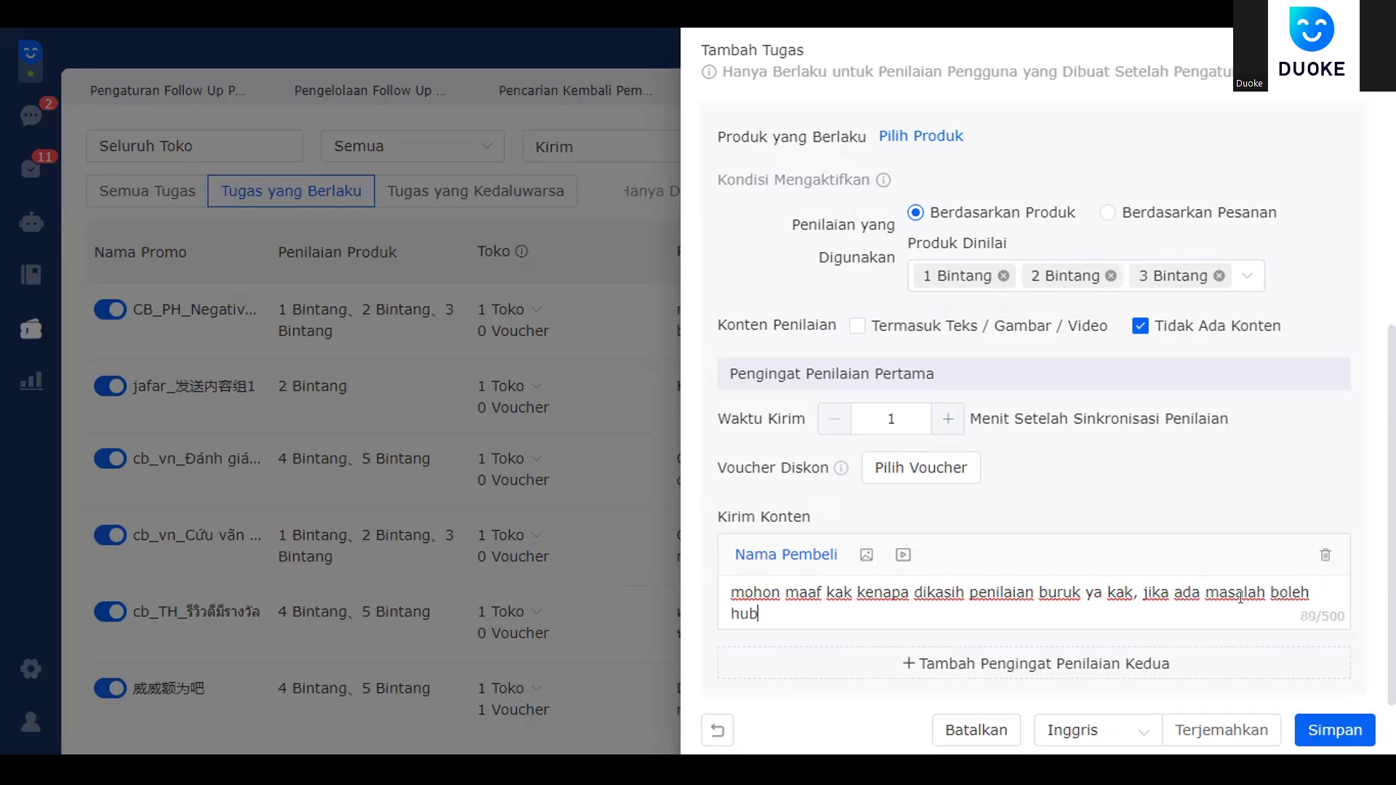
type("unggi kami ")
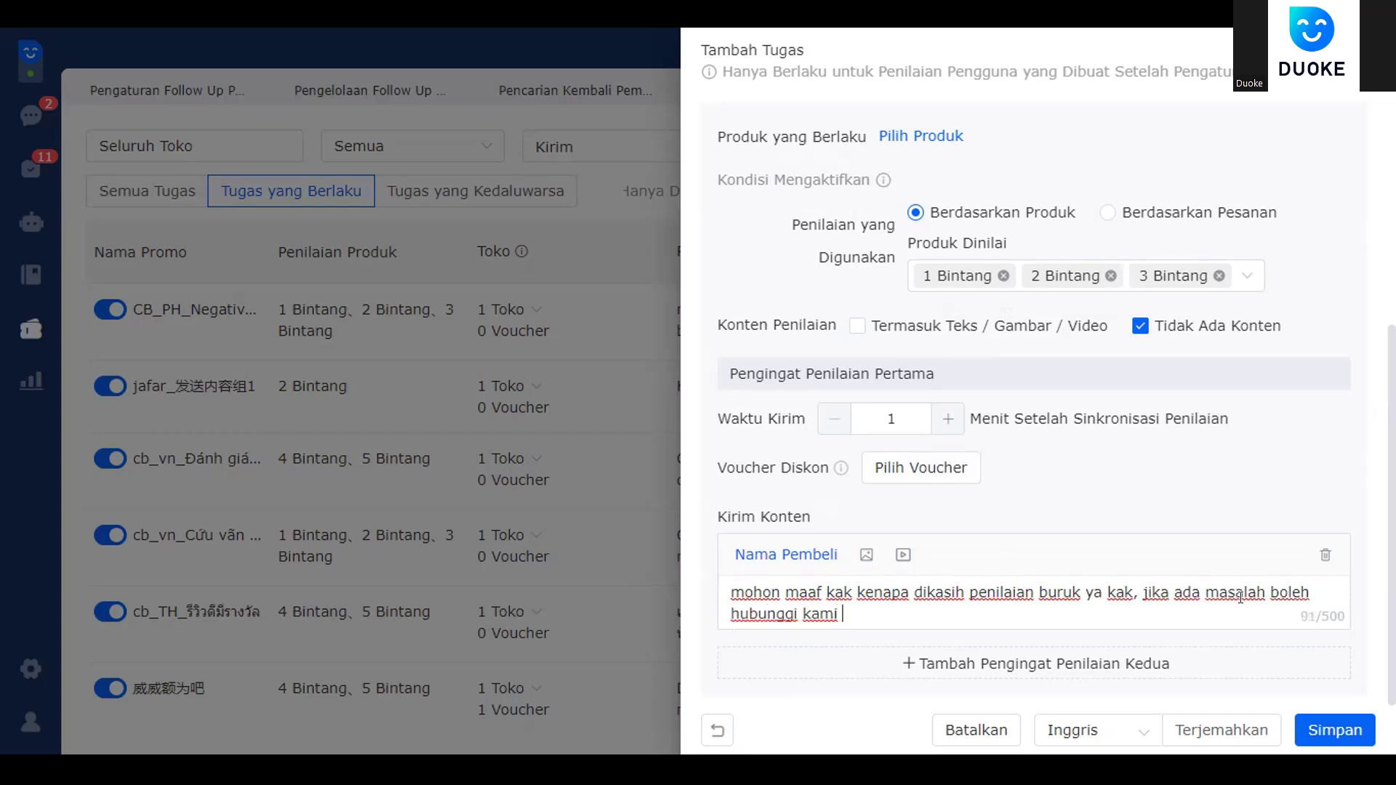
type("kak, kita selesaikan")
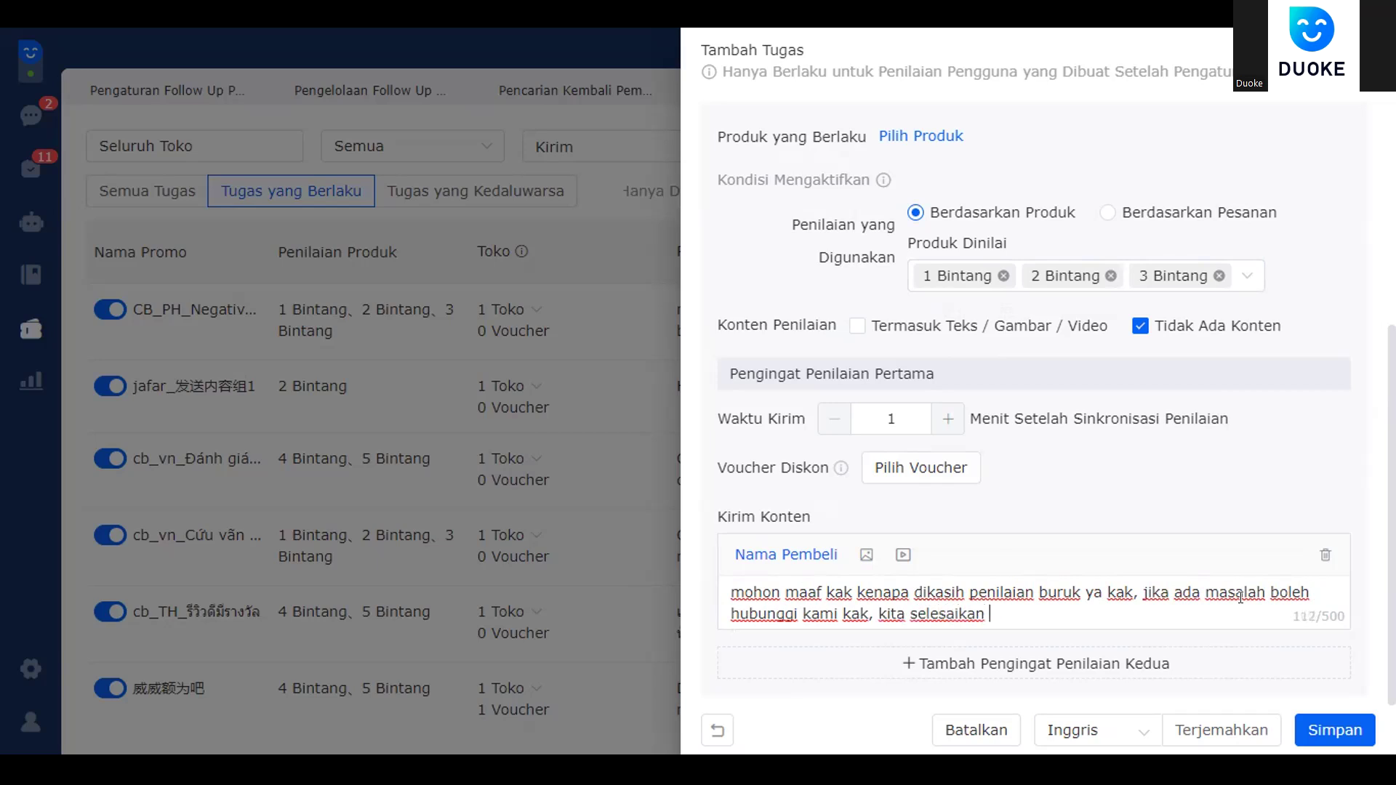
type("secara damai")
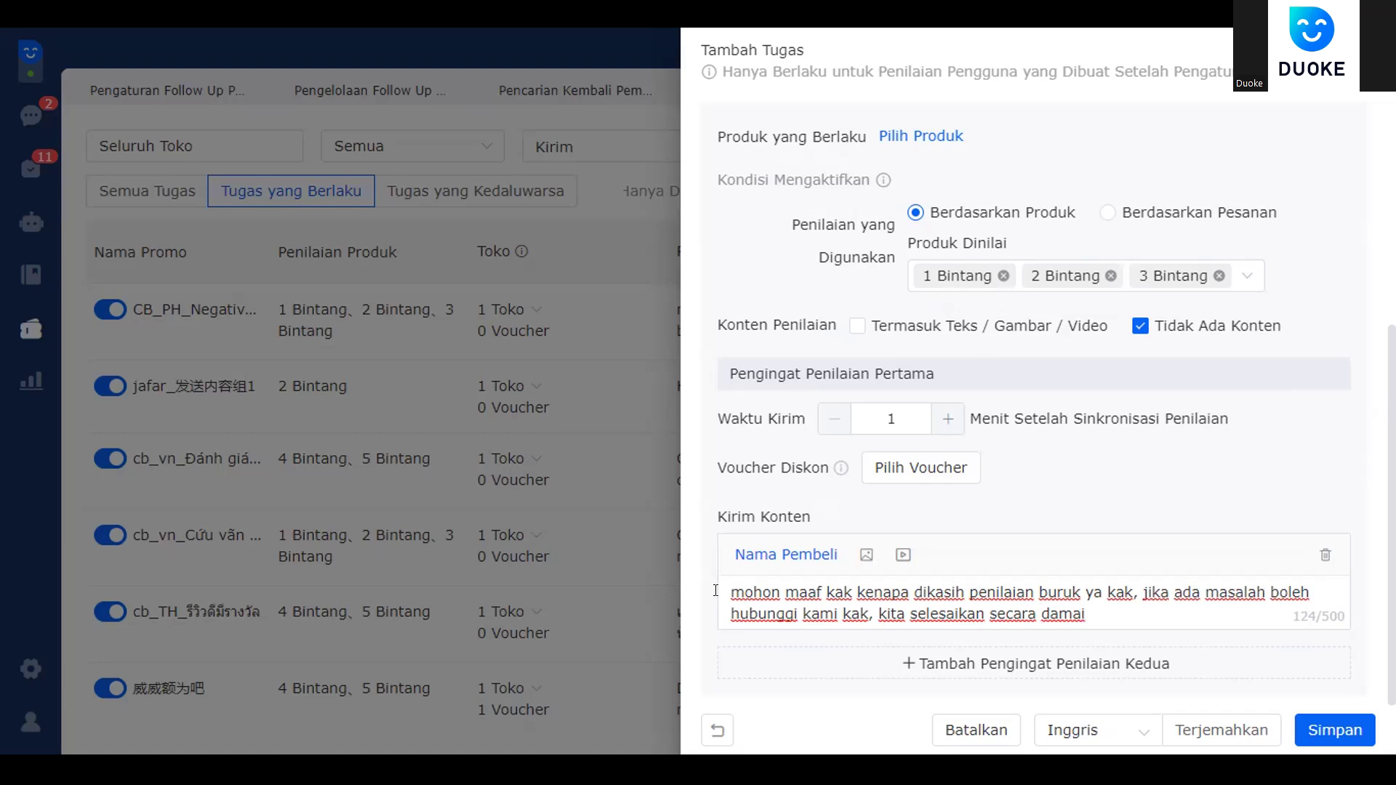
left_click_drag(715, 590, 1145, 616)
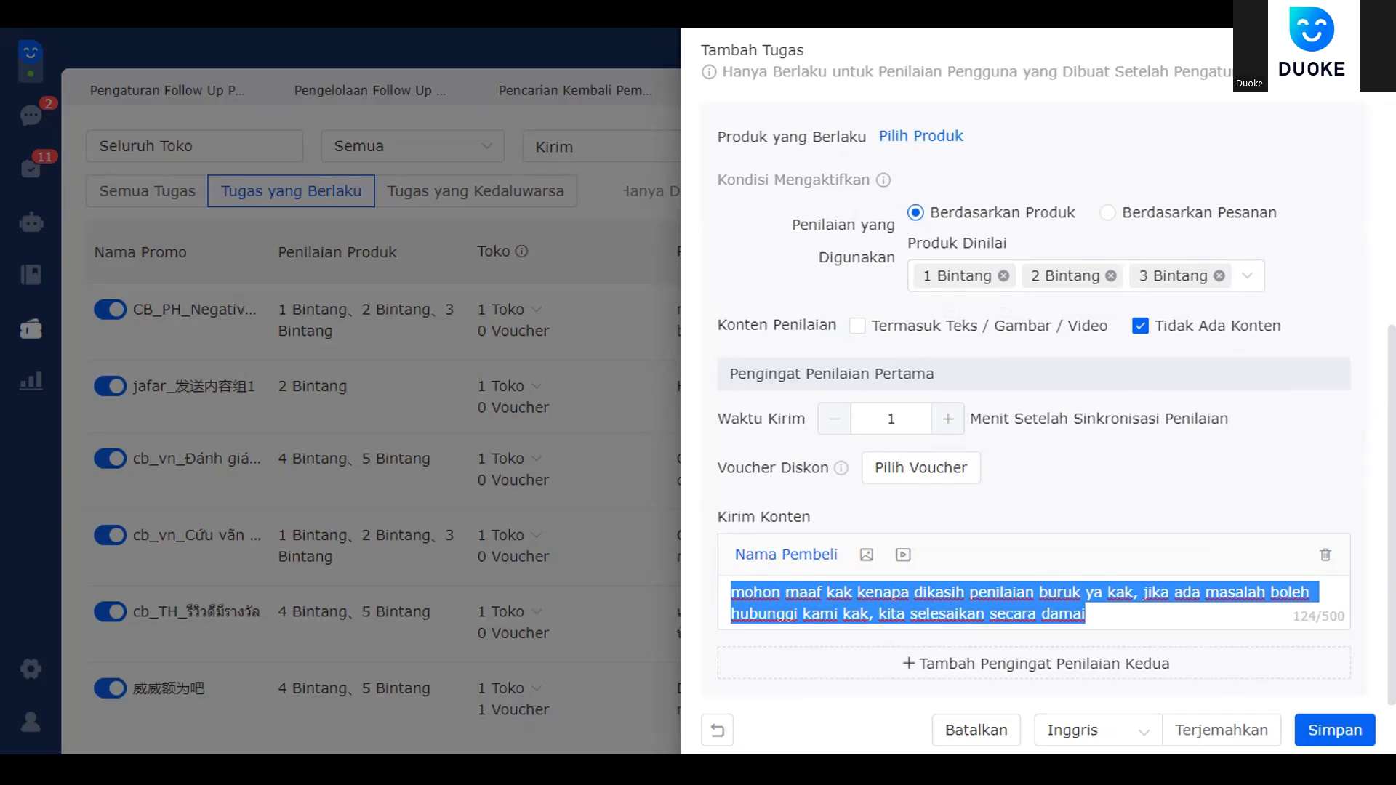
- Close the unsaved task form and return to the Pengelolaan Follow Up overview
left_click(1358, 51)
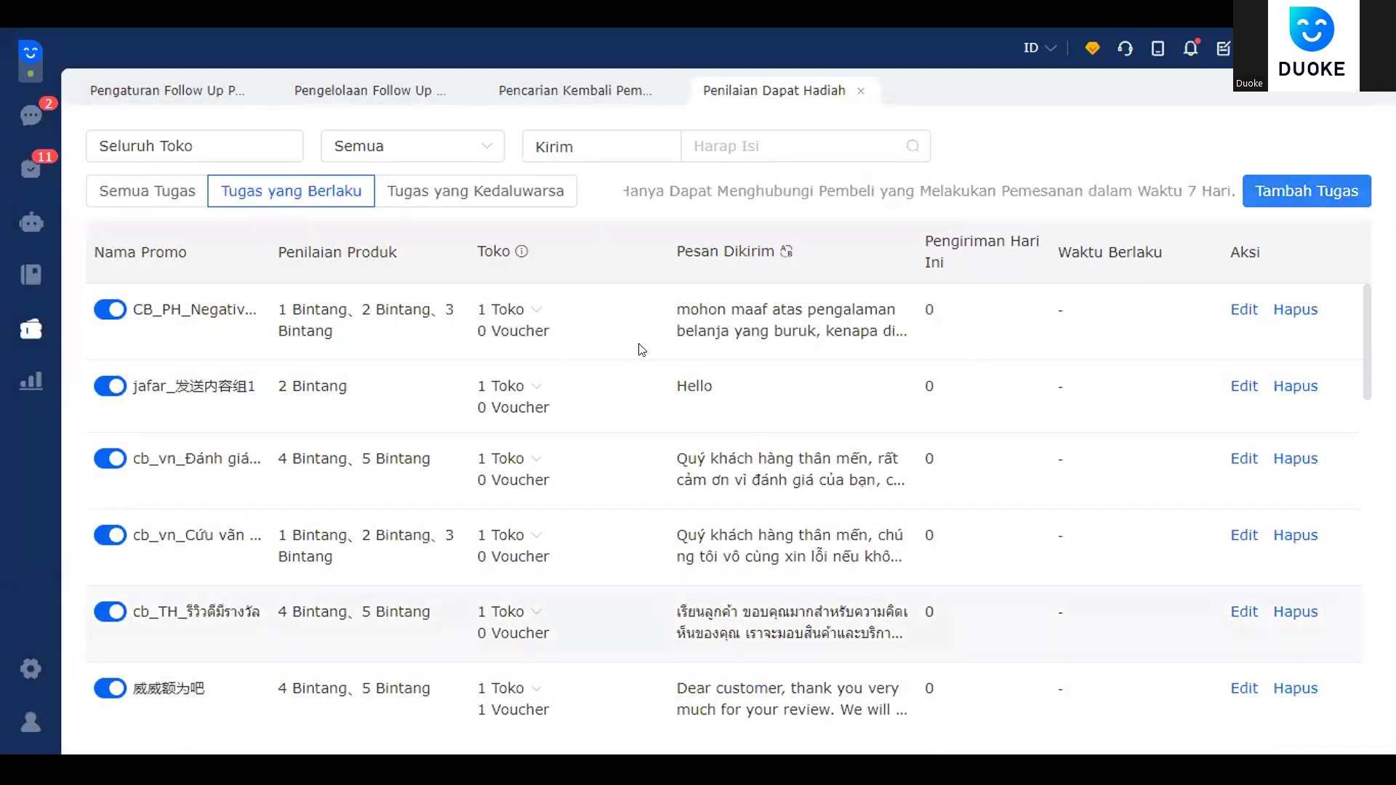
scroll(974, 436, "down", 5)
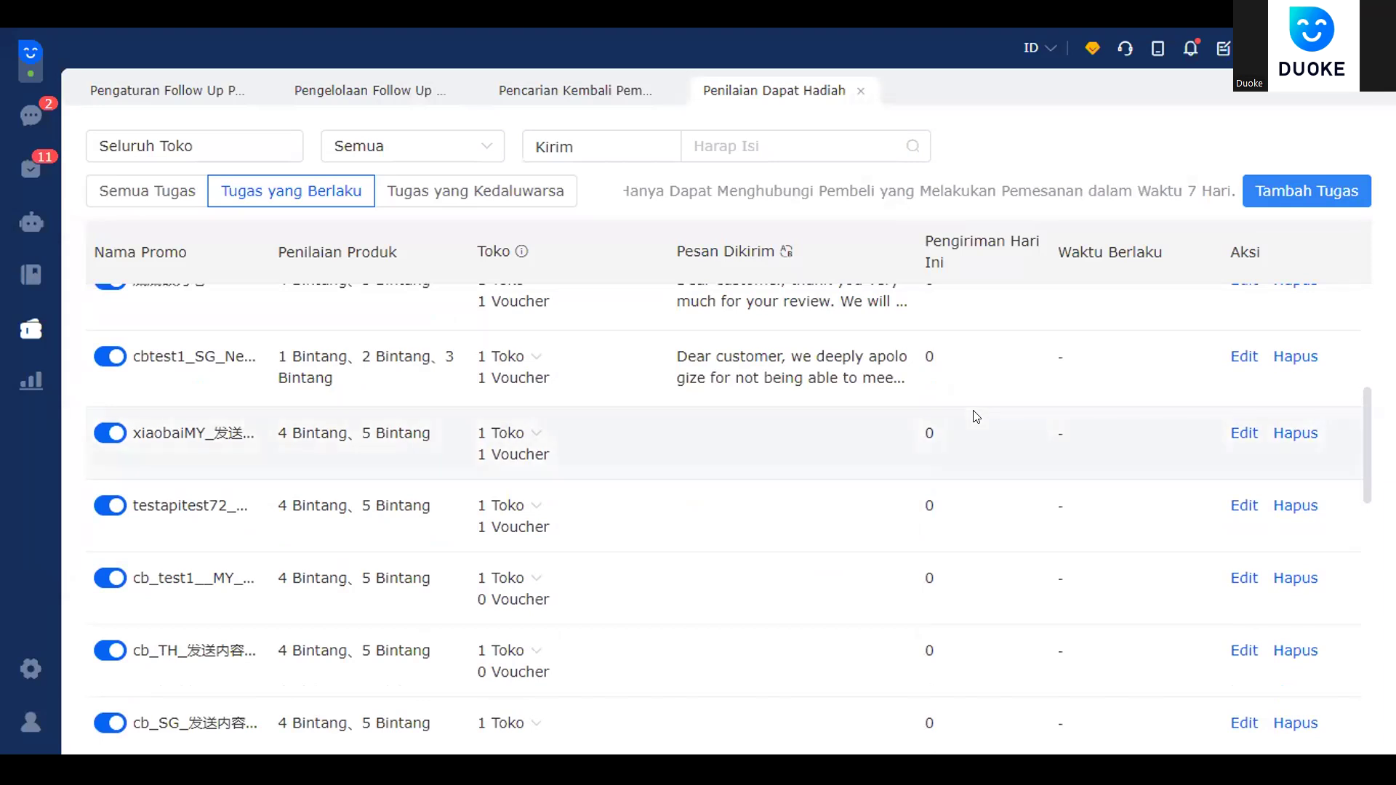
scroll(974, 416, "up", 5)
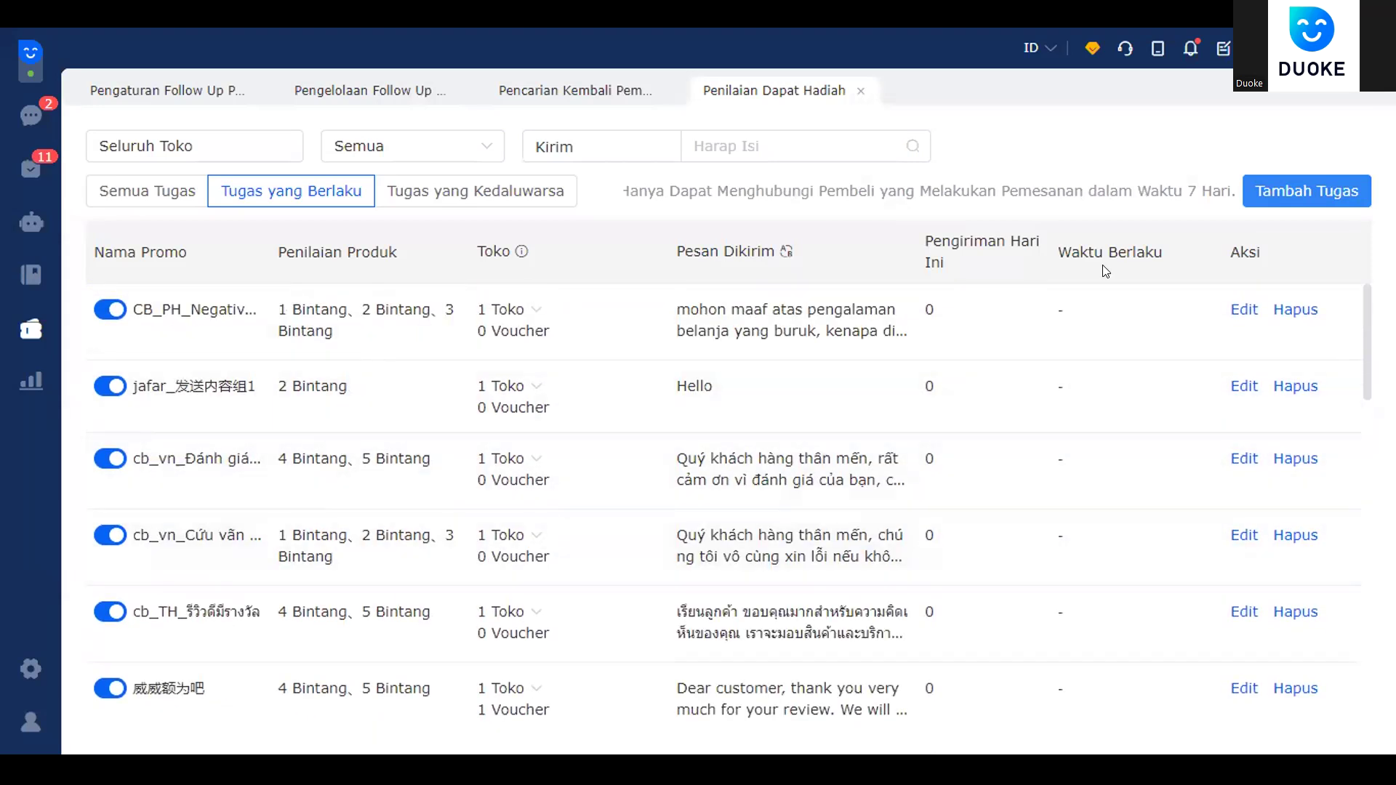
left_click(38, 336)
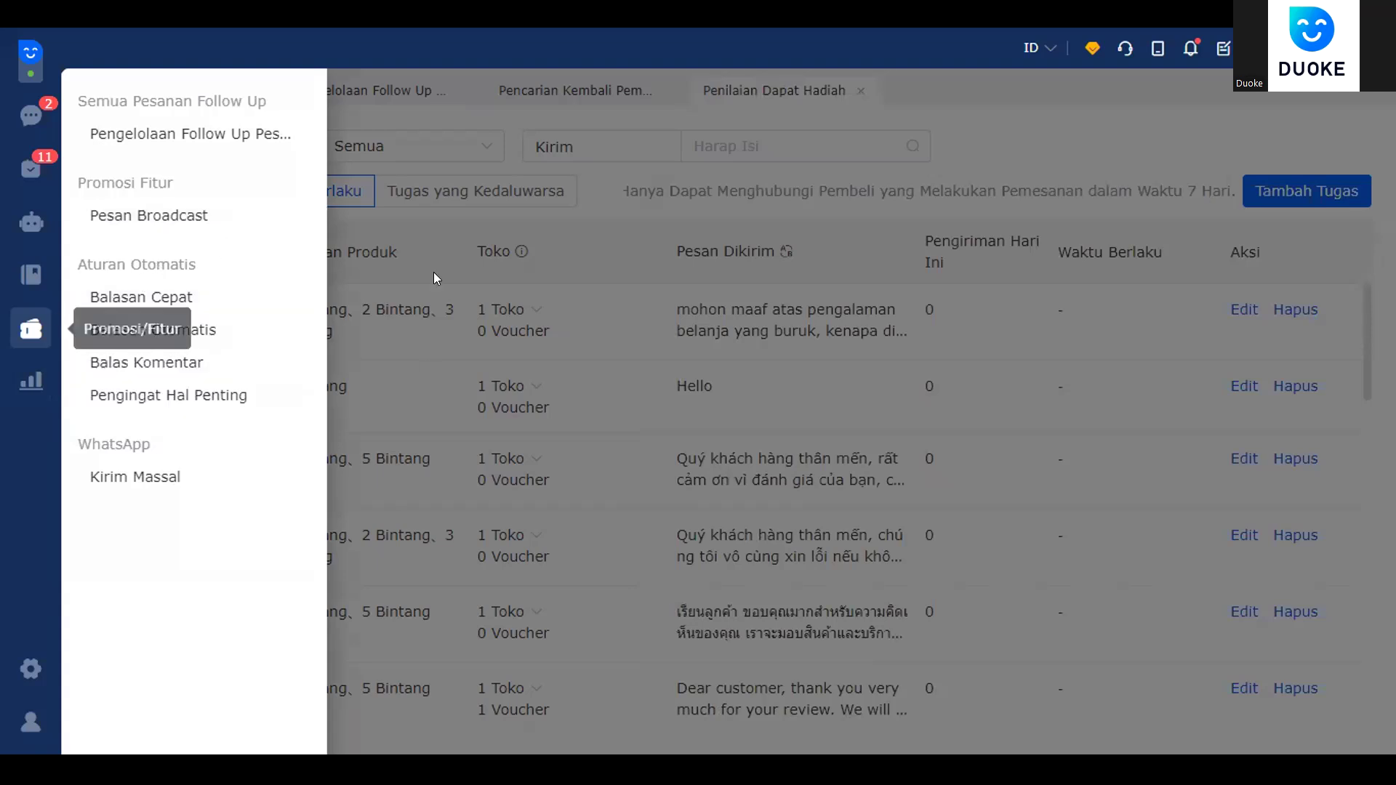
left_click(555, 78)
left_click(383, 90)
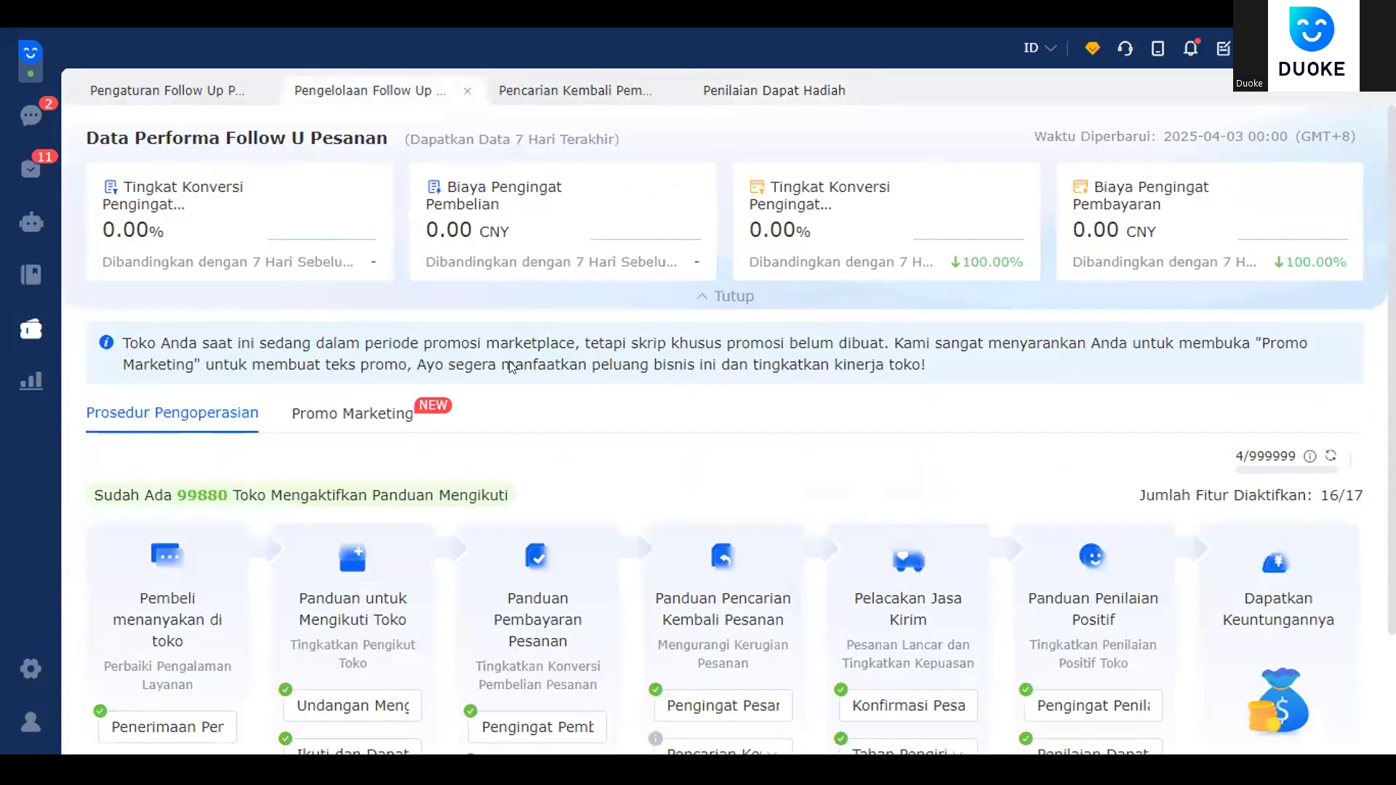
- Open Pesan Broadcast from the Promosi/Fitur sidebar to list the Lazada broadcast tasks
scroll(887, 451, "down", 2)
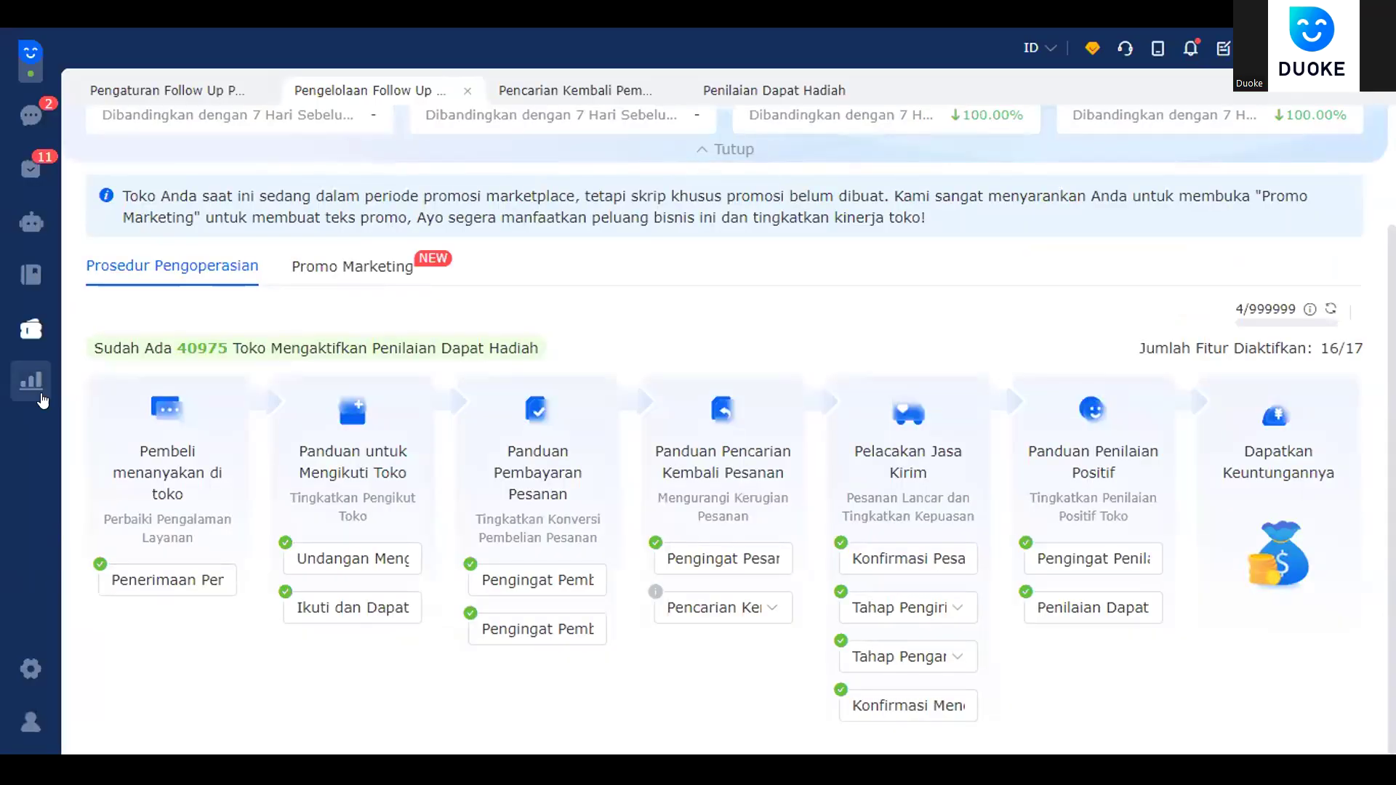
left_click(45, 330)
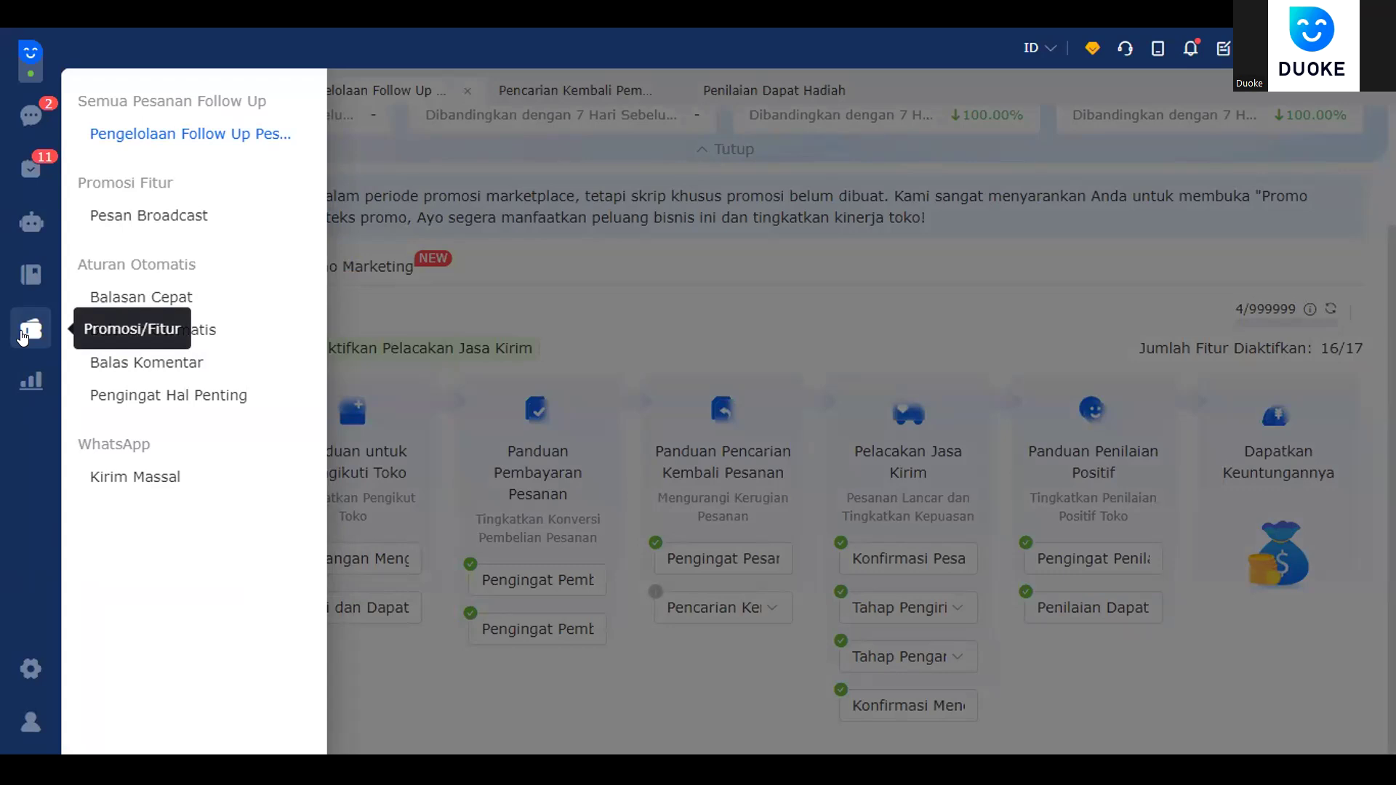
left_click(188, 218)
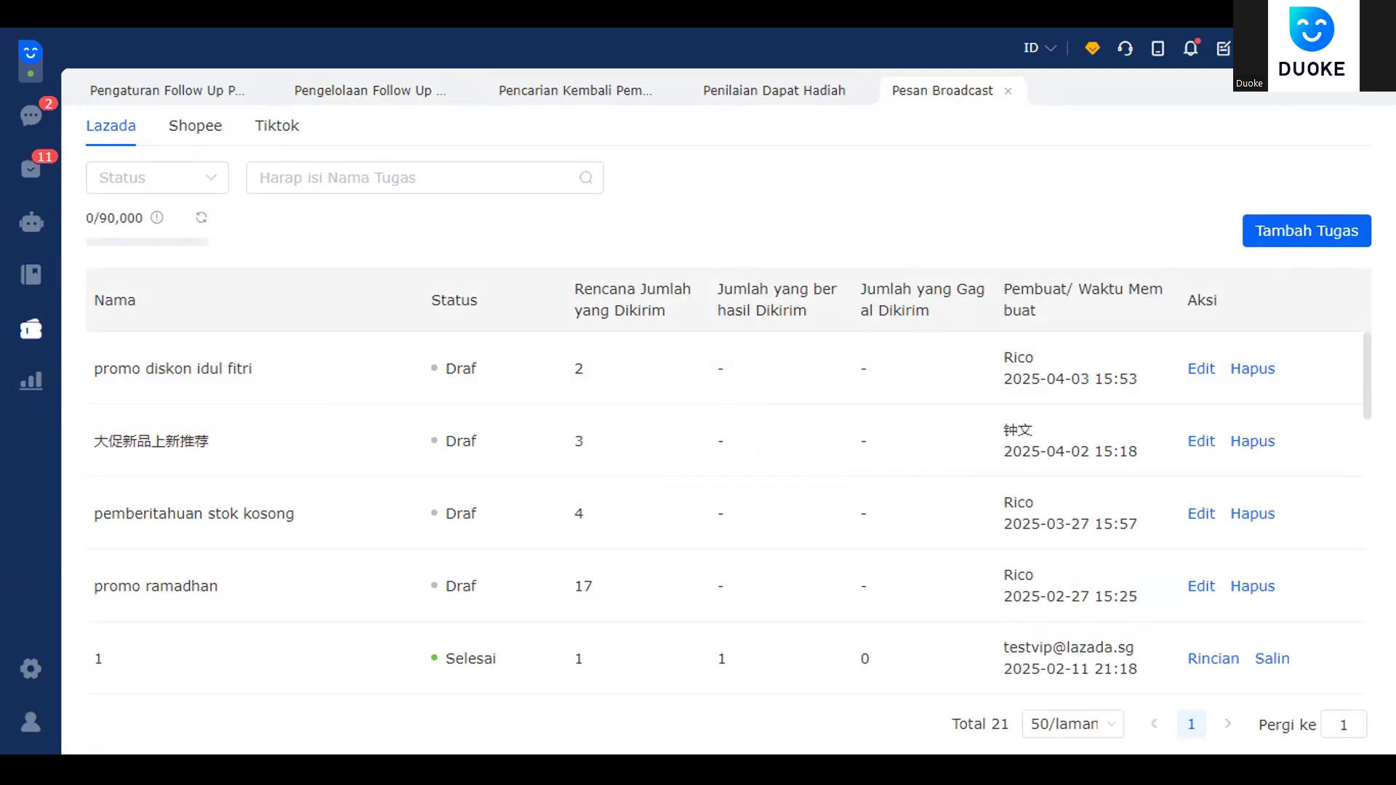
- On the Shopee tab of Pesan Broadcast, open a blank Buat Tugas form via Tambah Tugas
left_click(1317, 230)
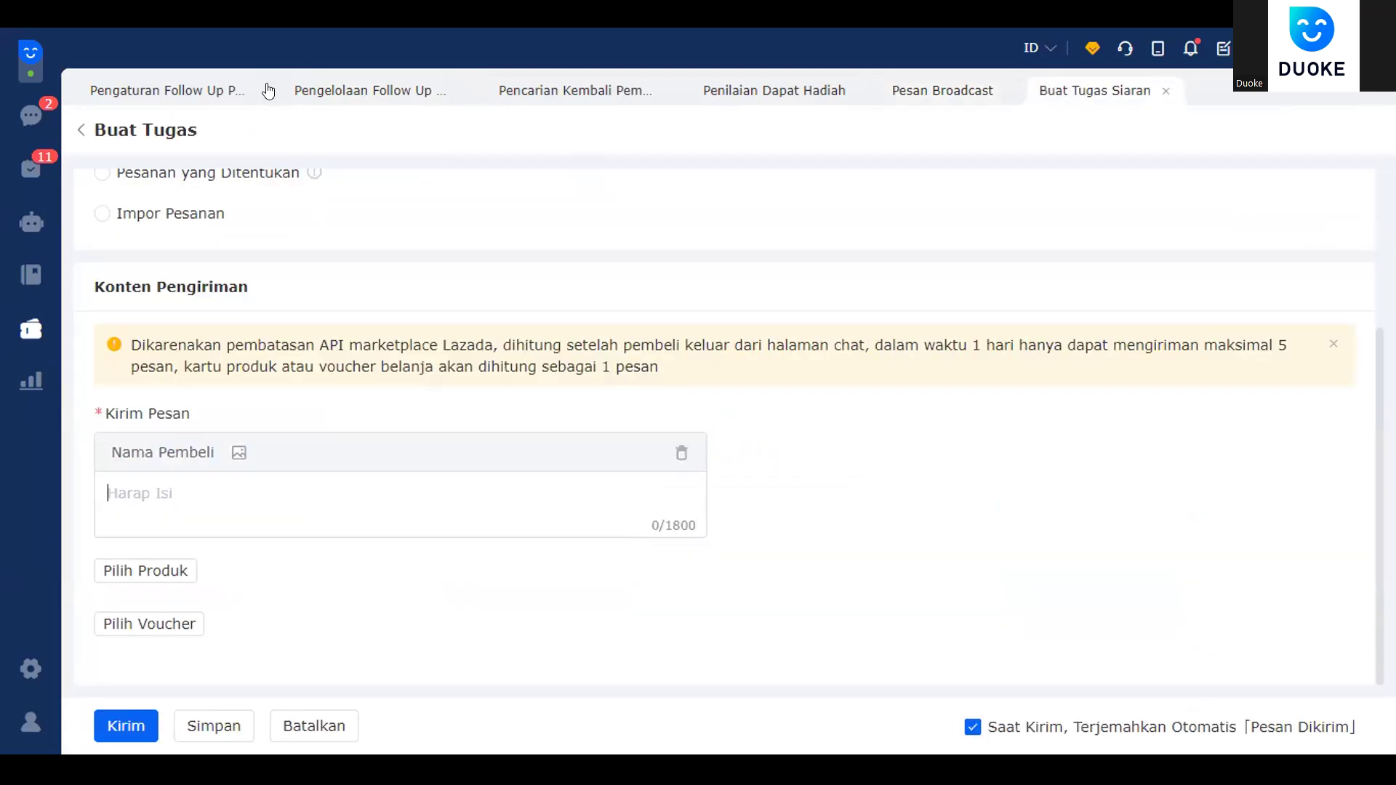
scroll(231, 212, "up", 3)
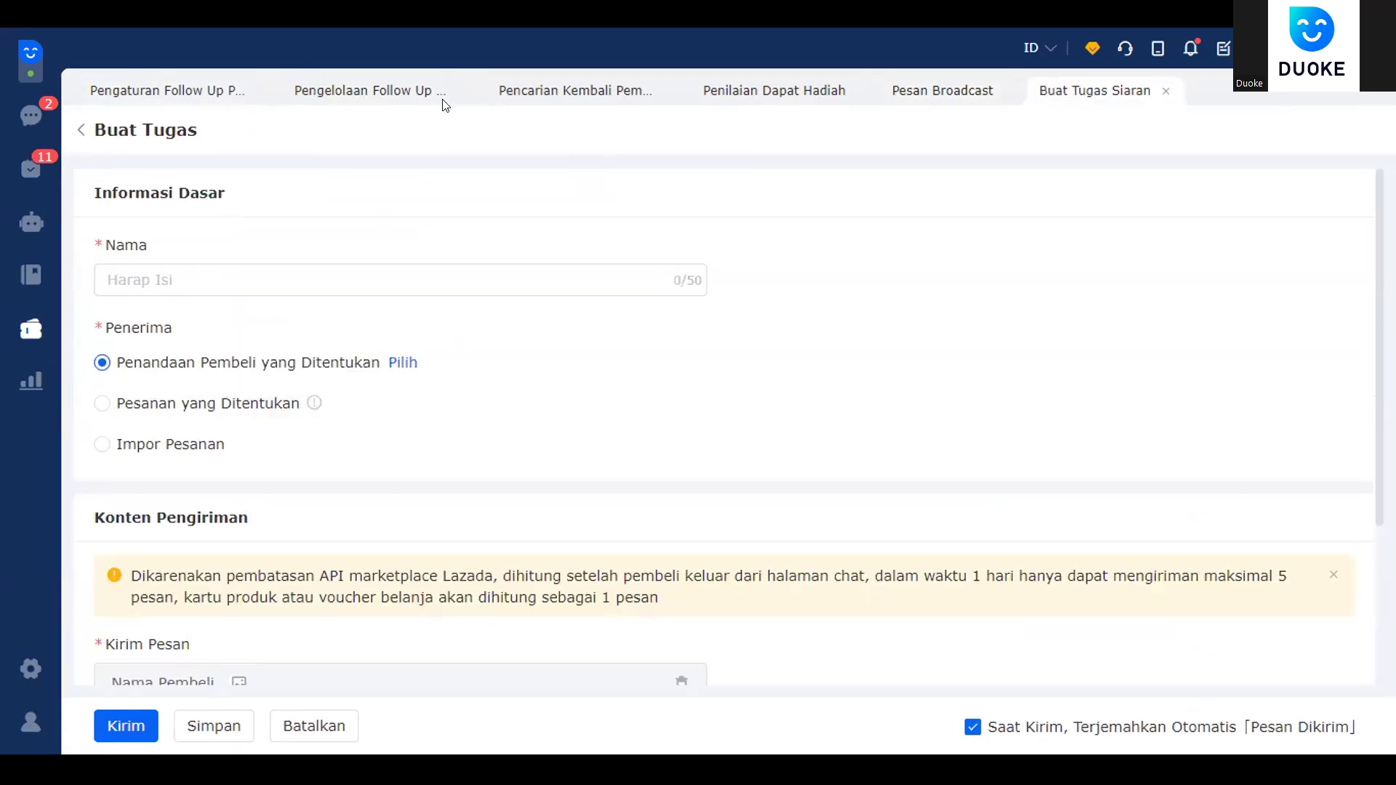
left_click(945, 90)
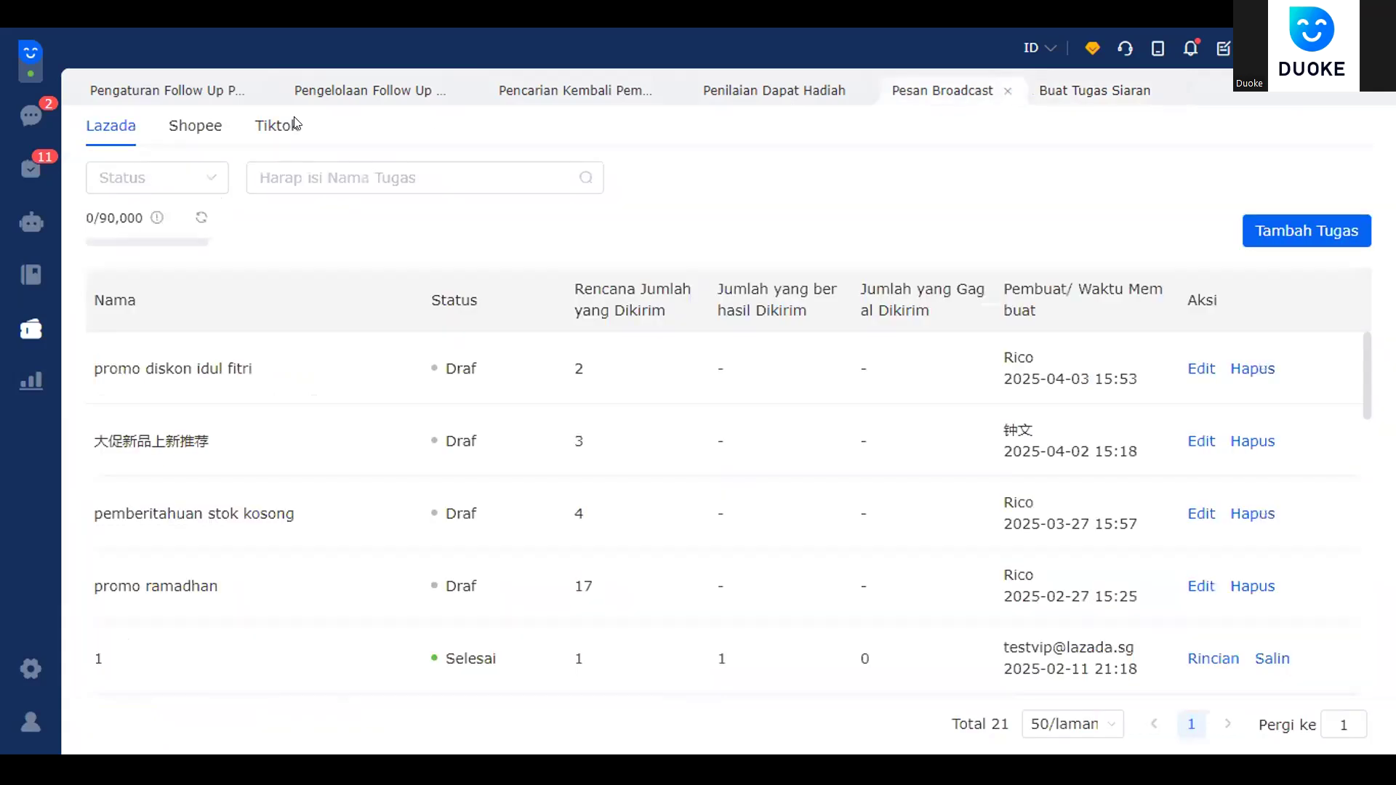
left_click(206, 134)
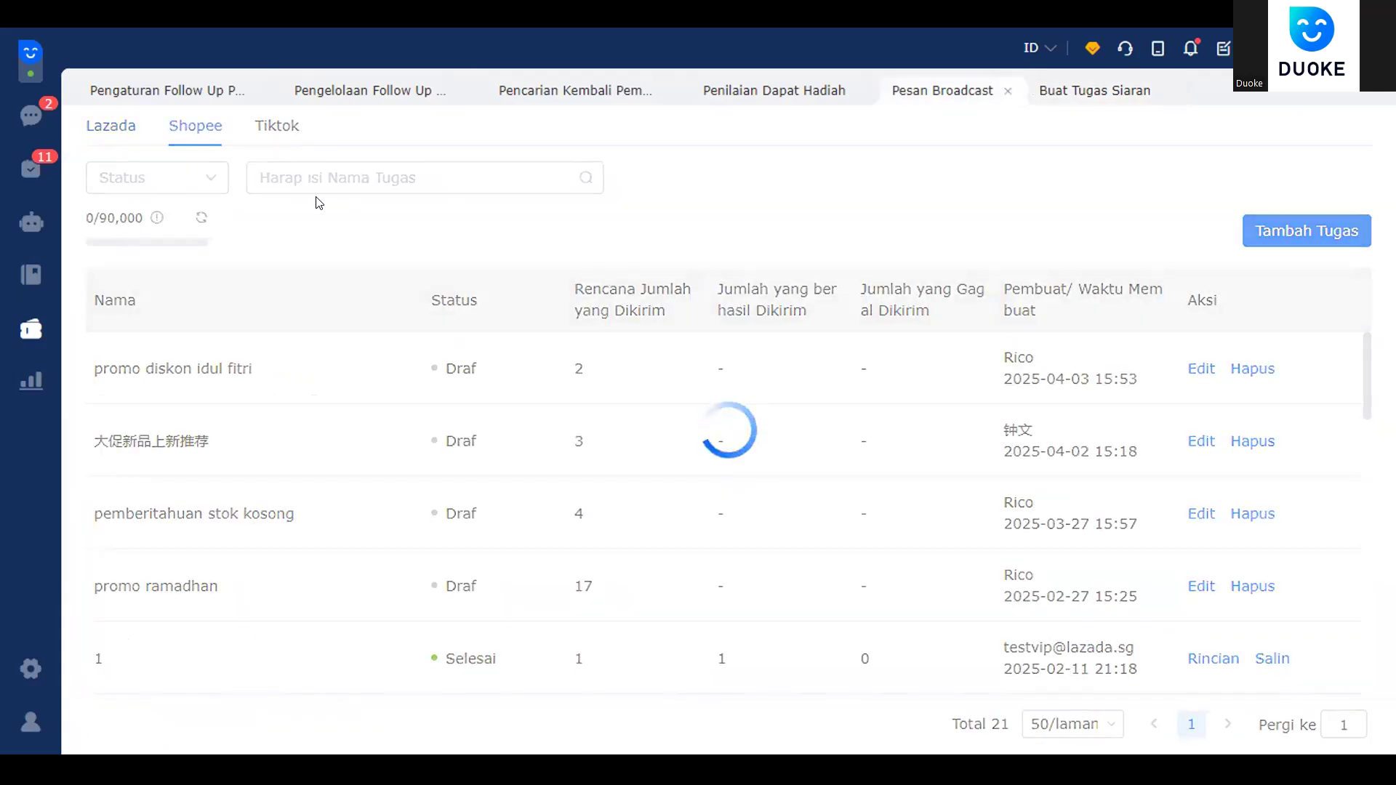
left_click(1288, 233)
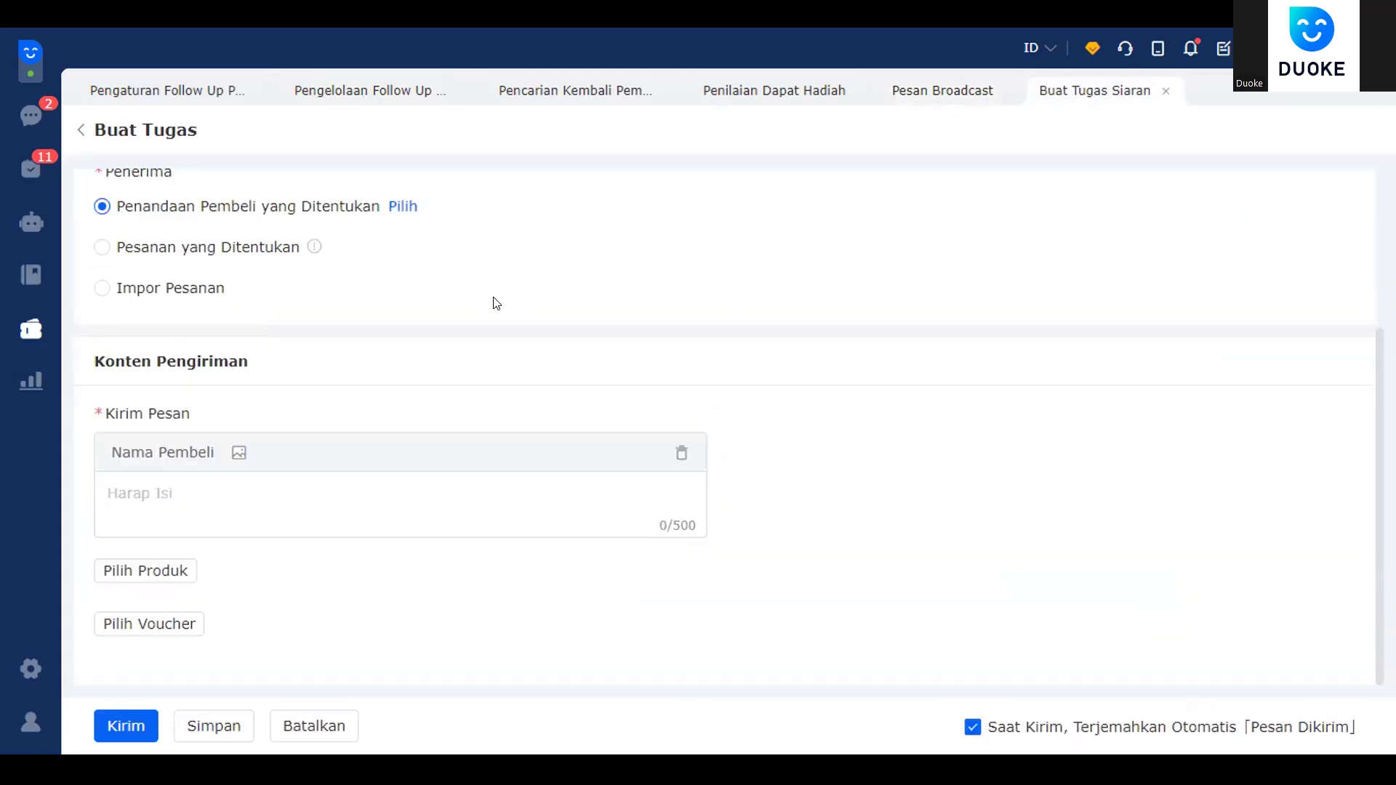
scroll(499, 304, "up", 3)
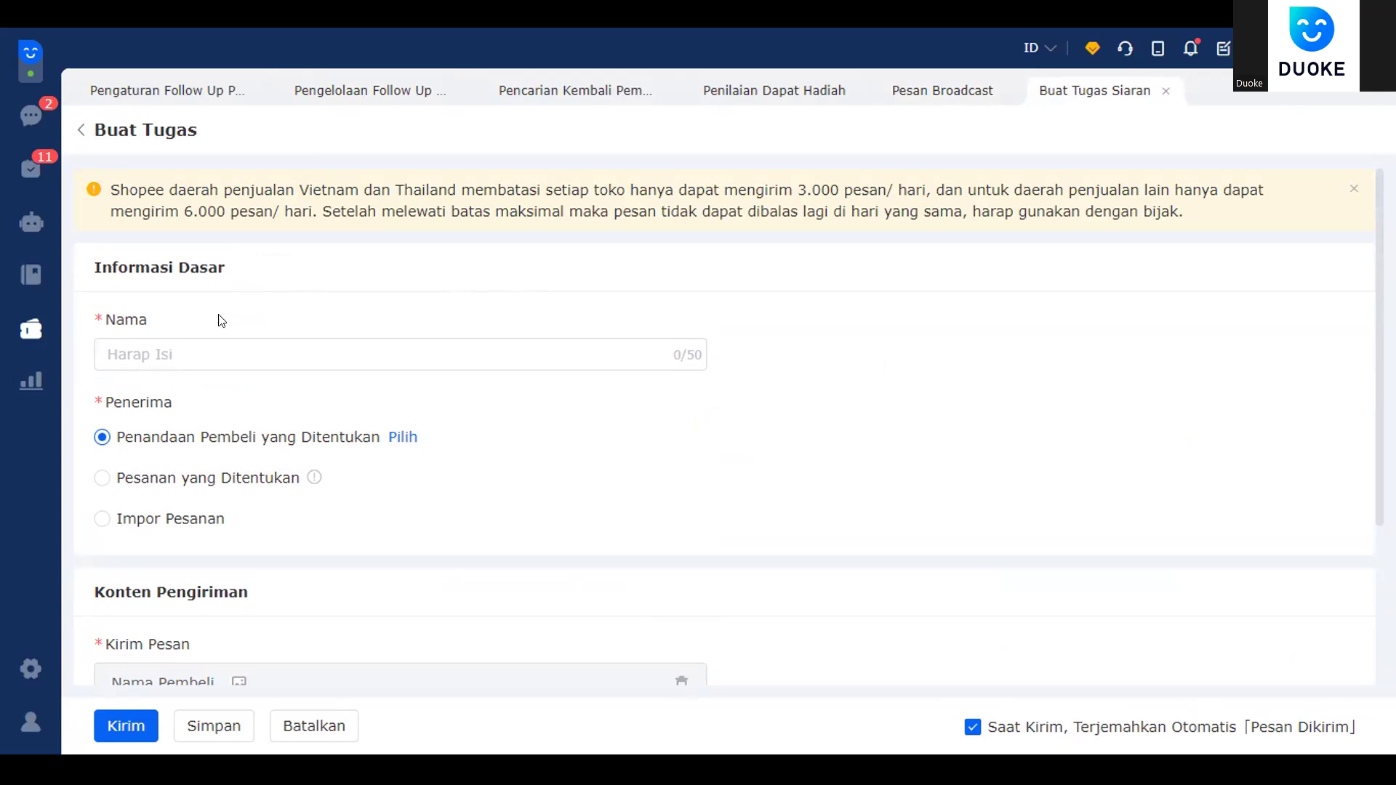
- Name the new broadcast task 'promo'
left_click(303, 350)
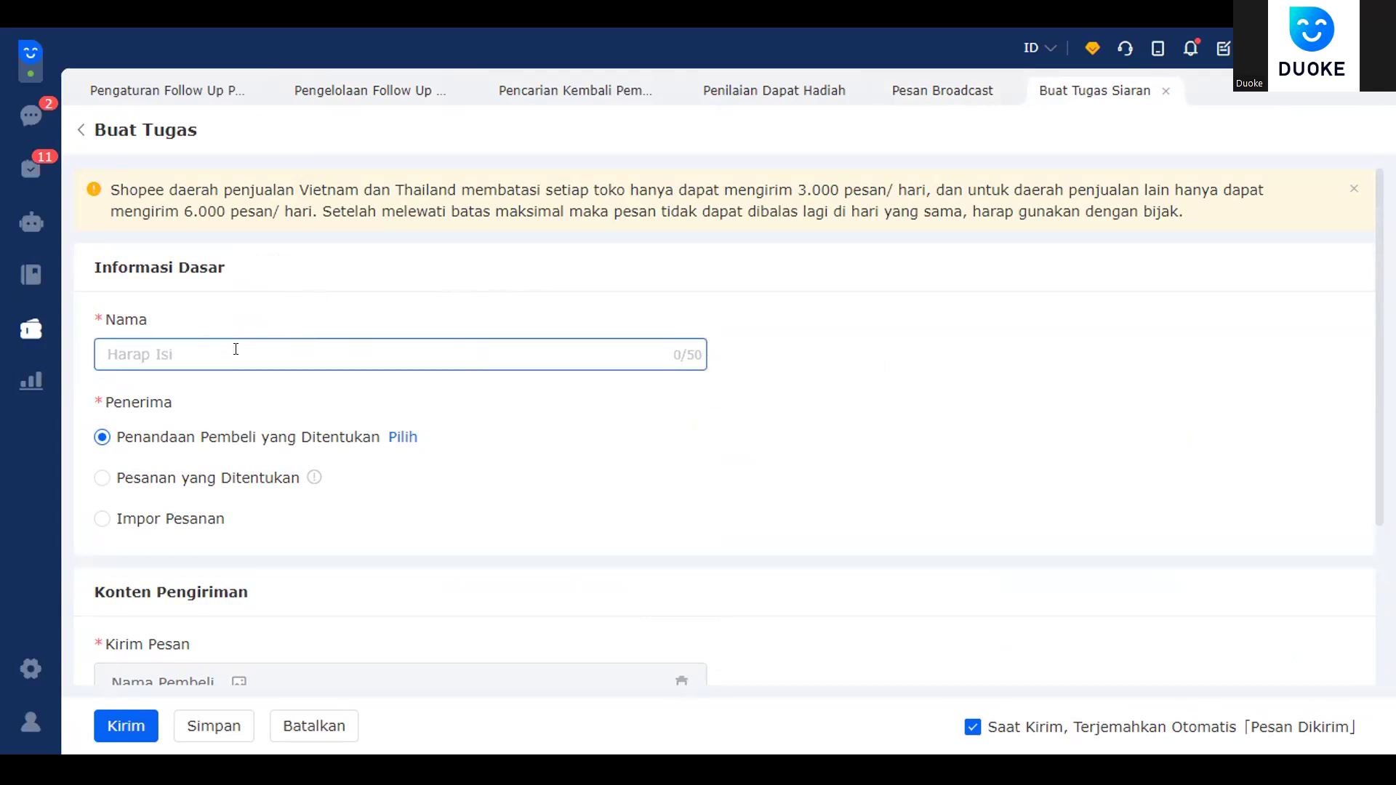
type("promo")
- Choose one tagged buyer as the recipient under Penandaan Pembeli yang Ditentukan and confirm
scroll(232, 385, "down", 2)
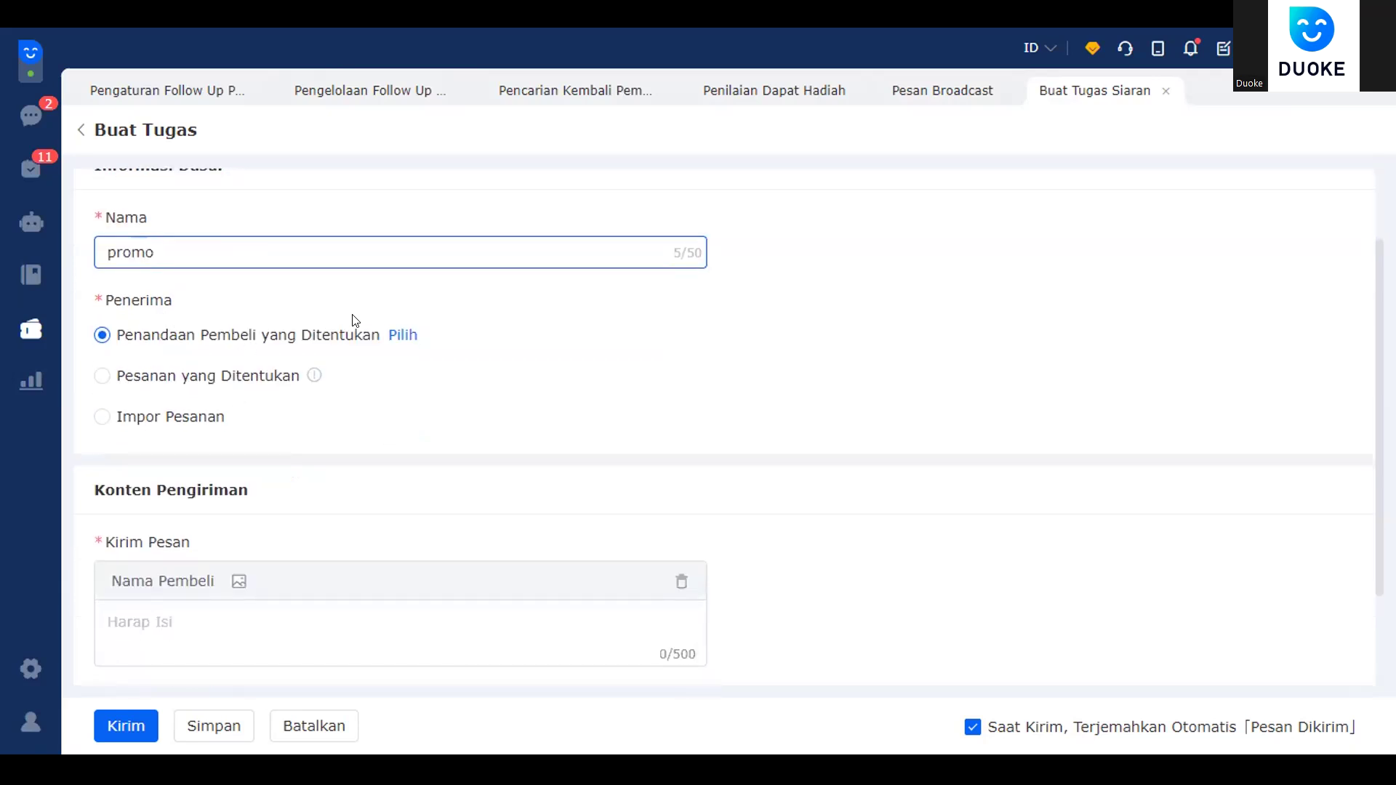
left_click(402, 335)
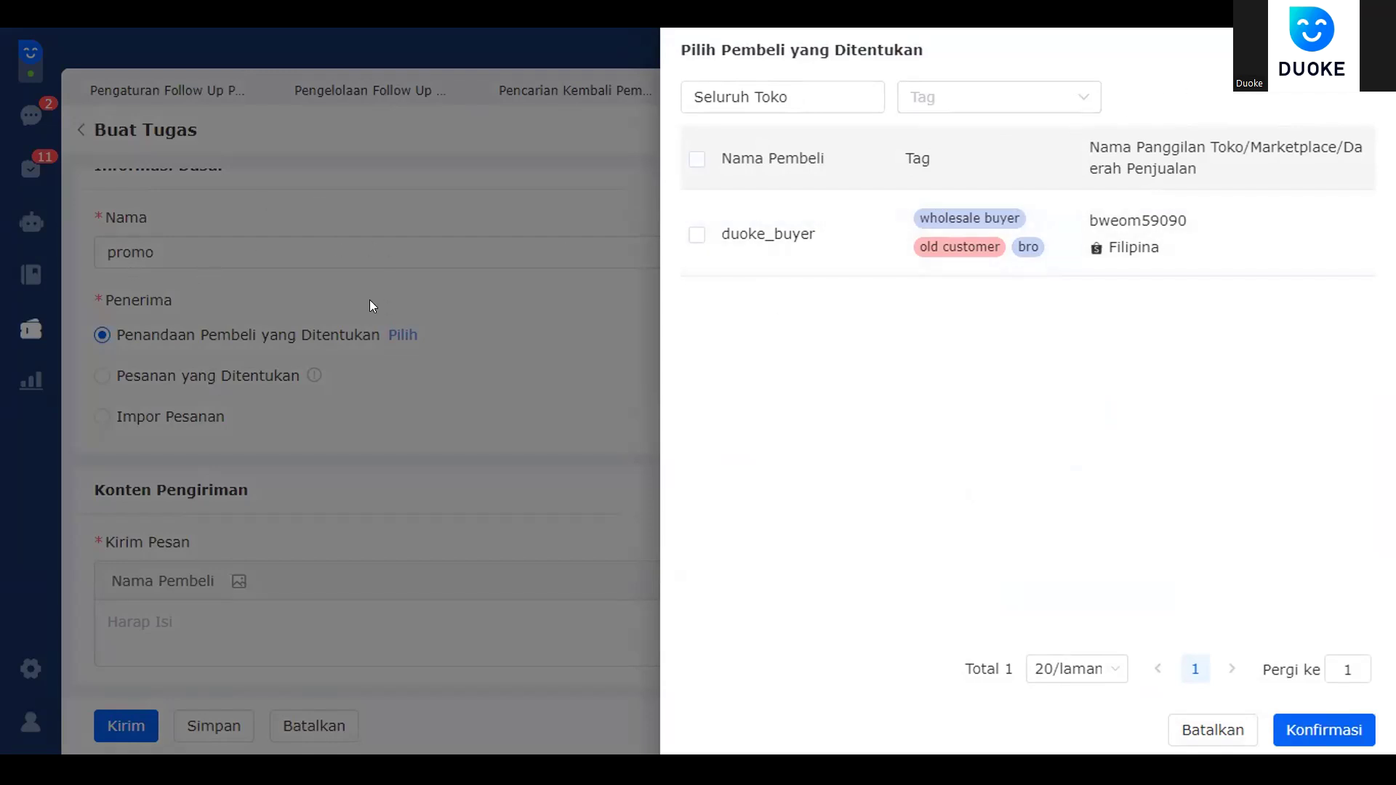
left_click(702, 234)
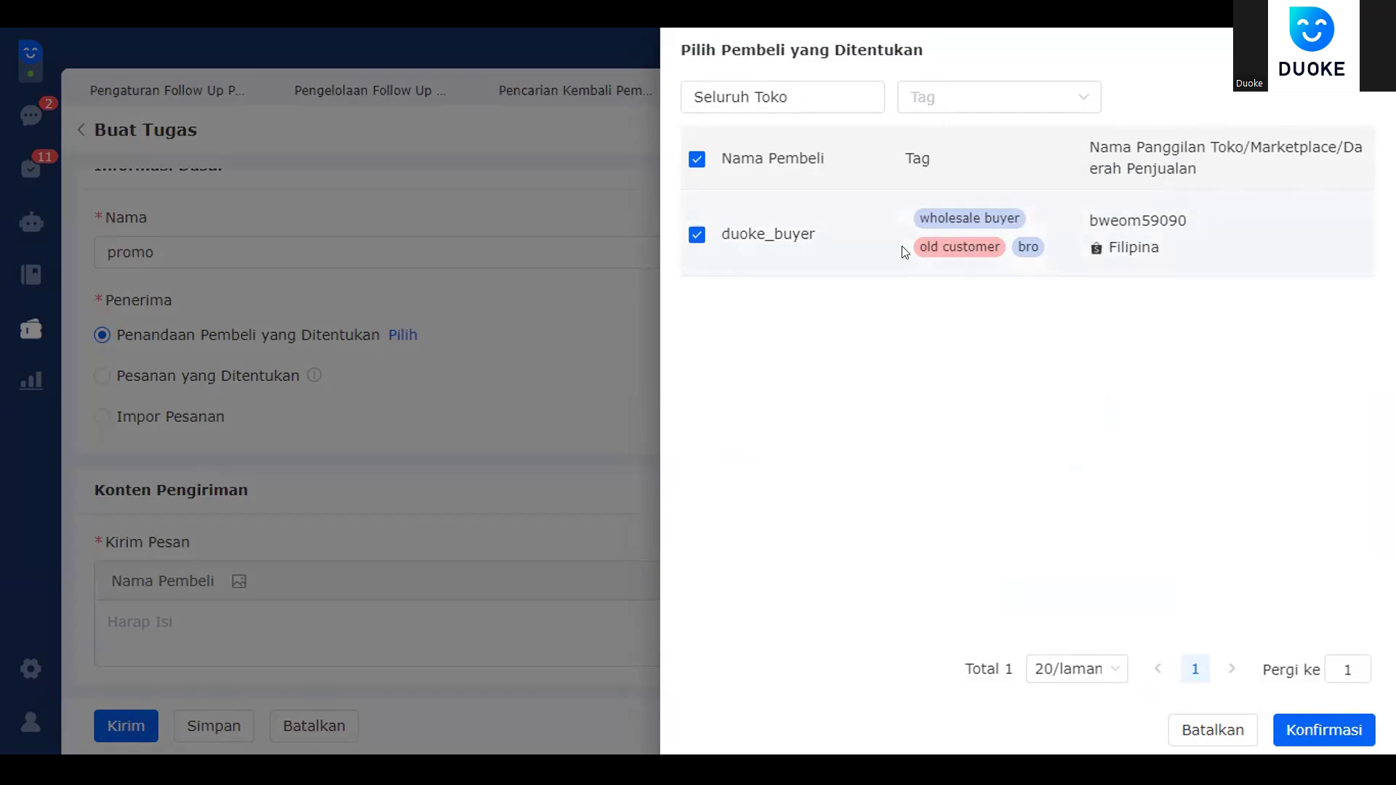
left_click(1069, 113)
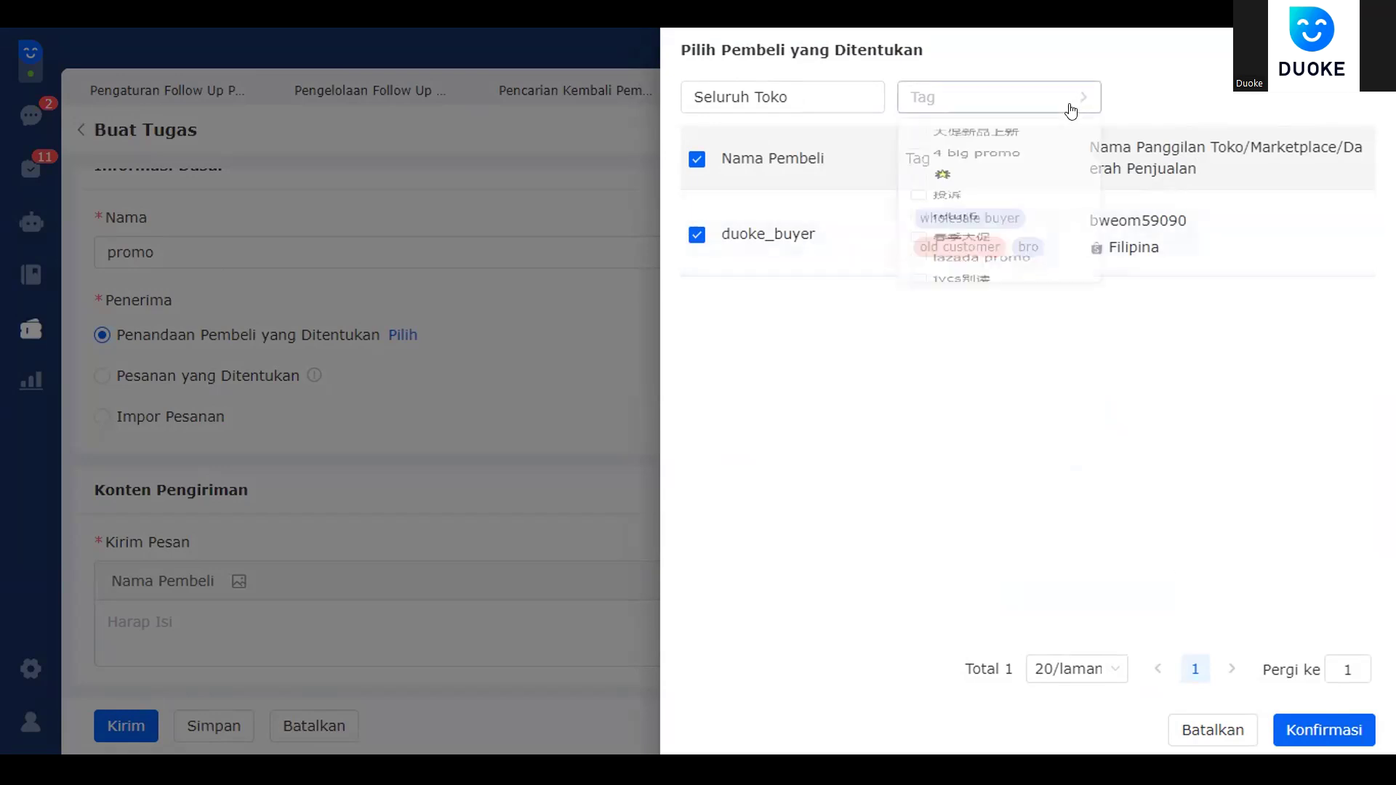
scroll(1008, 314, "down", 8)
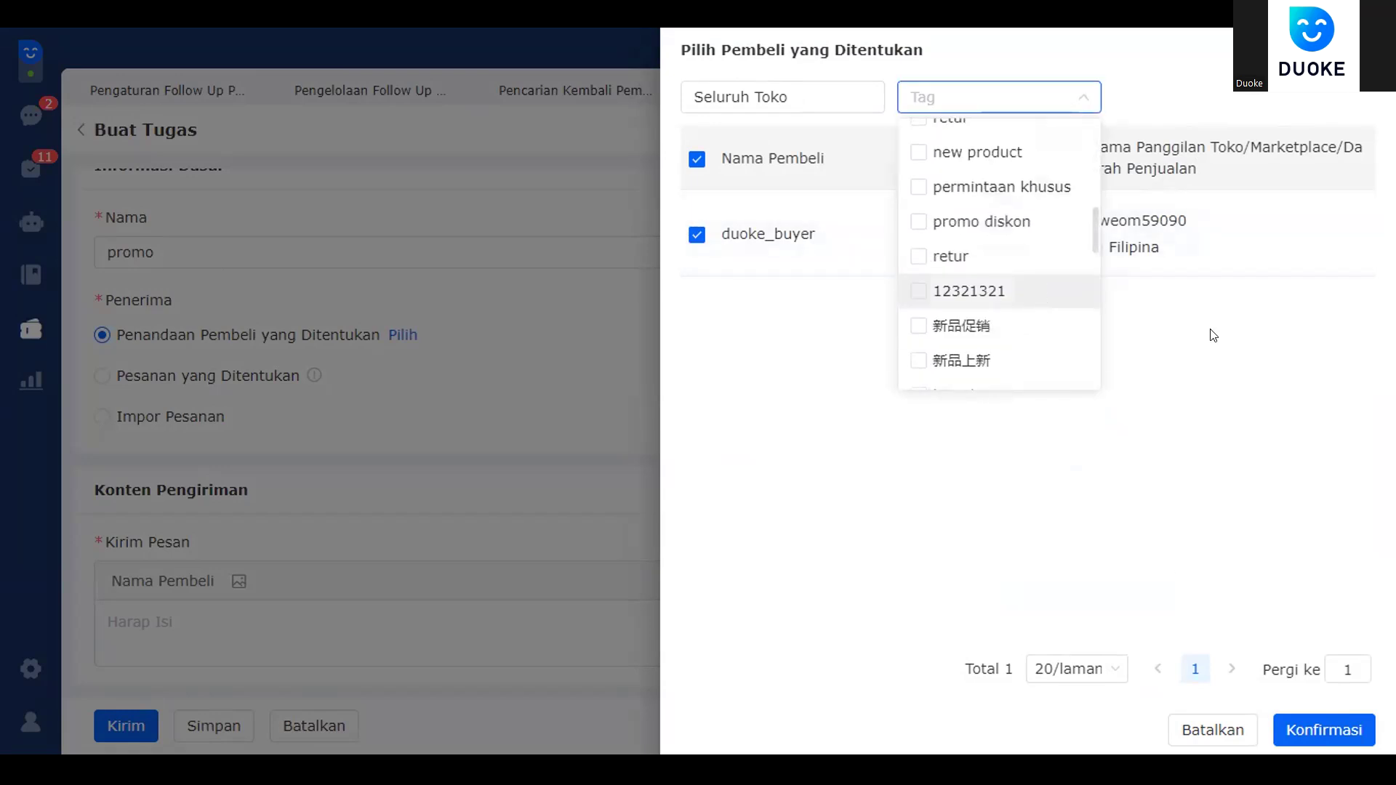
scroll(957, 266, "up", 8)
left_click(1115, 314)
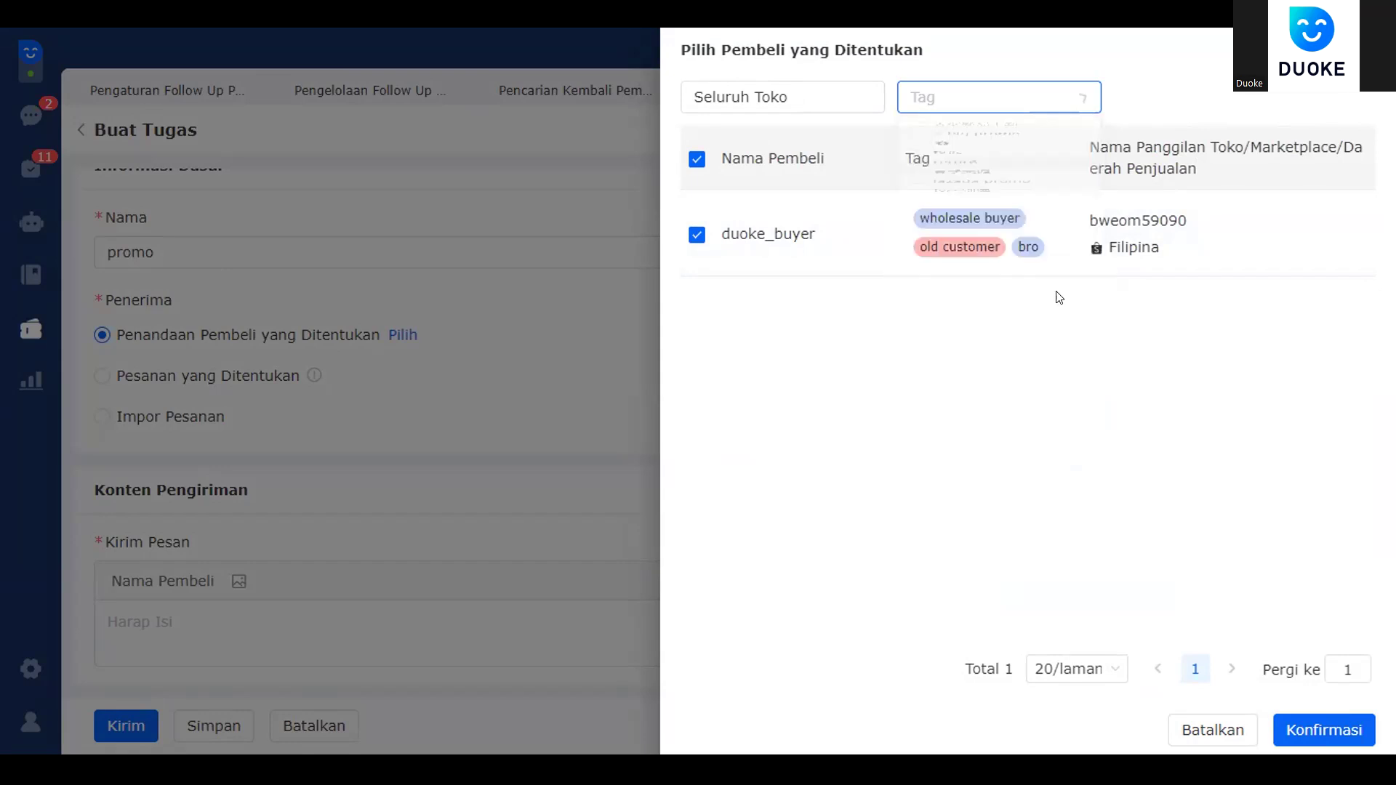
left_click(1308, 730)
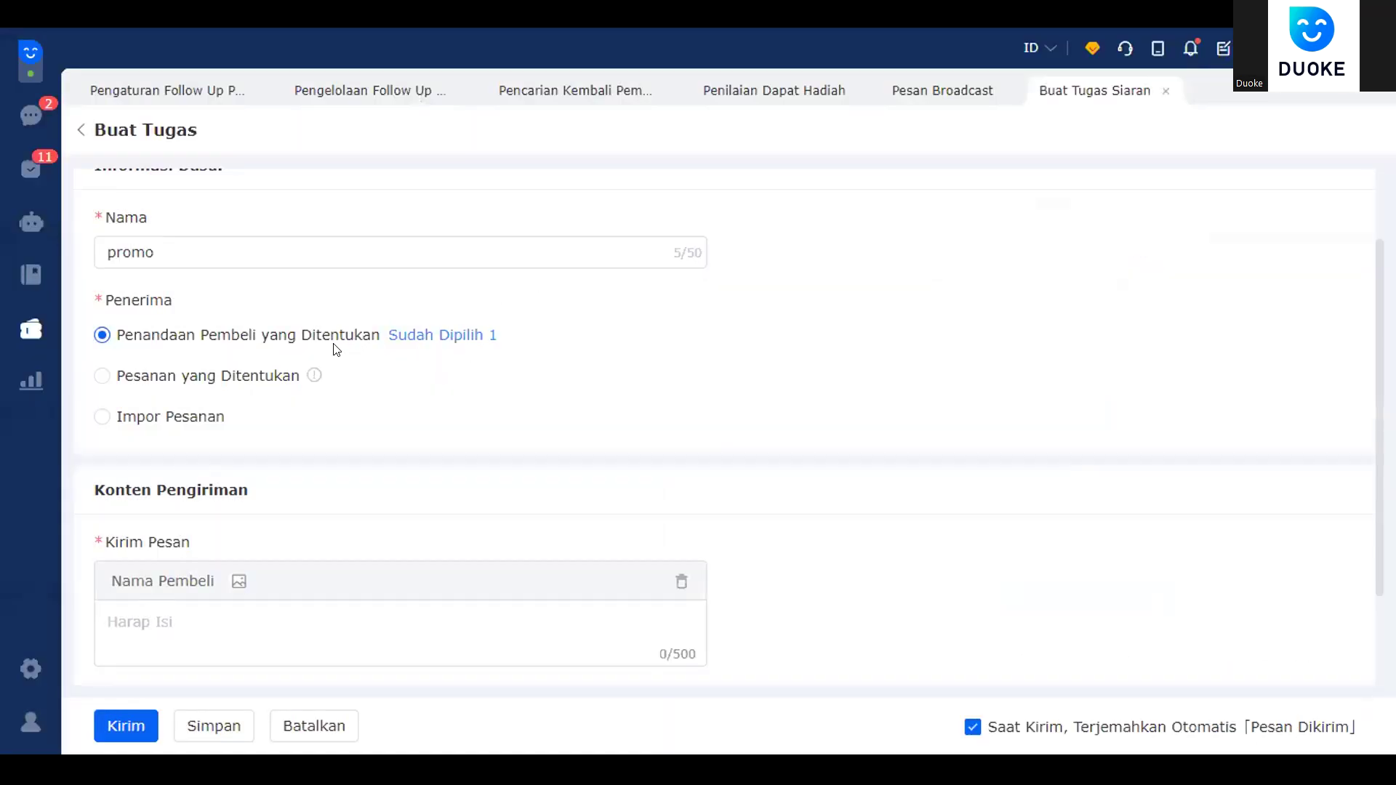
- Enter the broadcast message 'promo diskon lebaran', keeping recipients set to tagged buyers
scroll(245, 498, "down", 2)
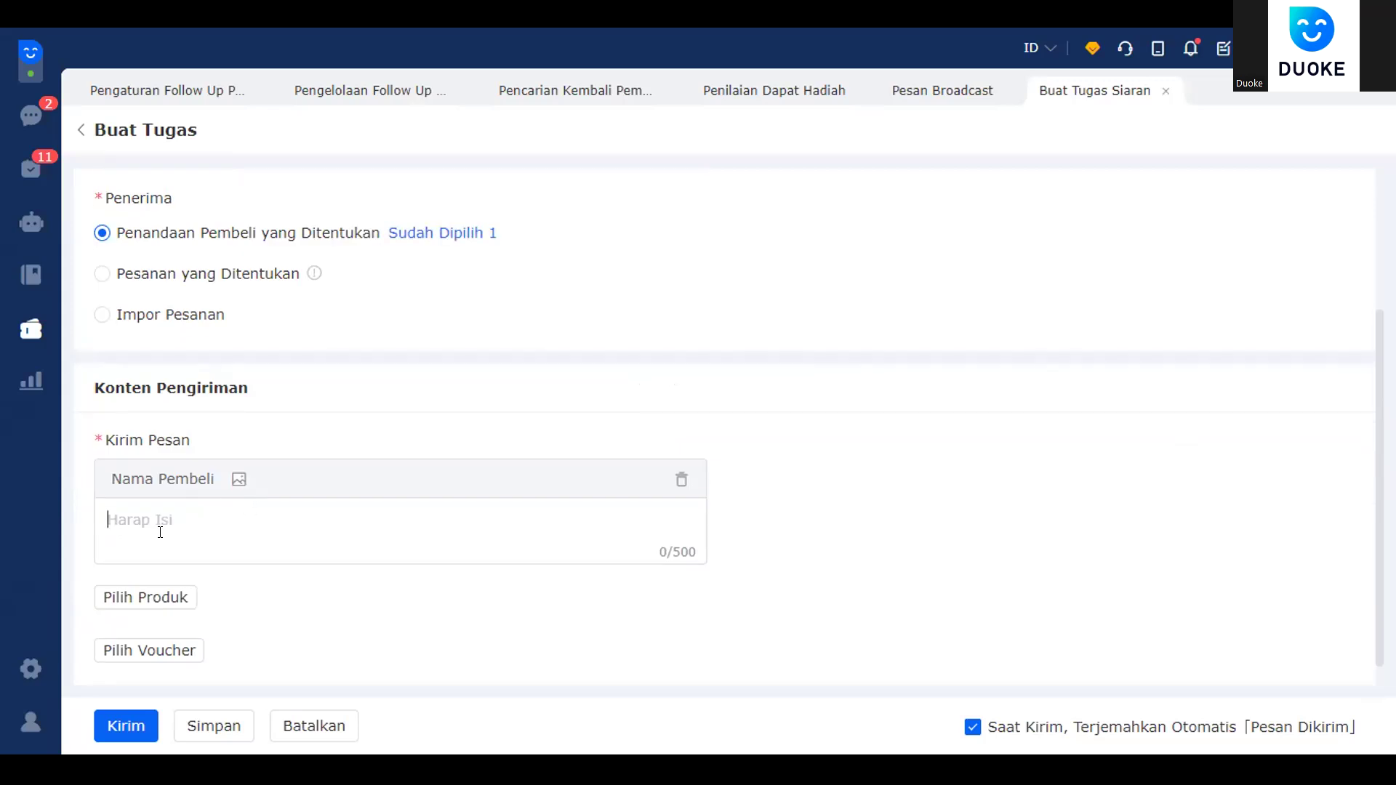
type("promo diskon lebaran")
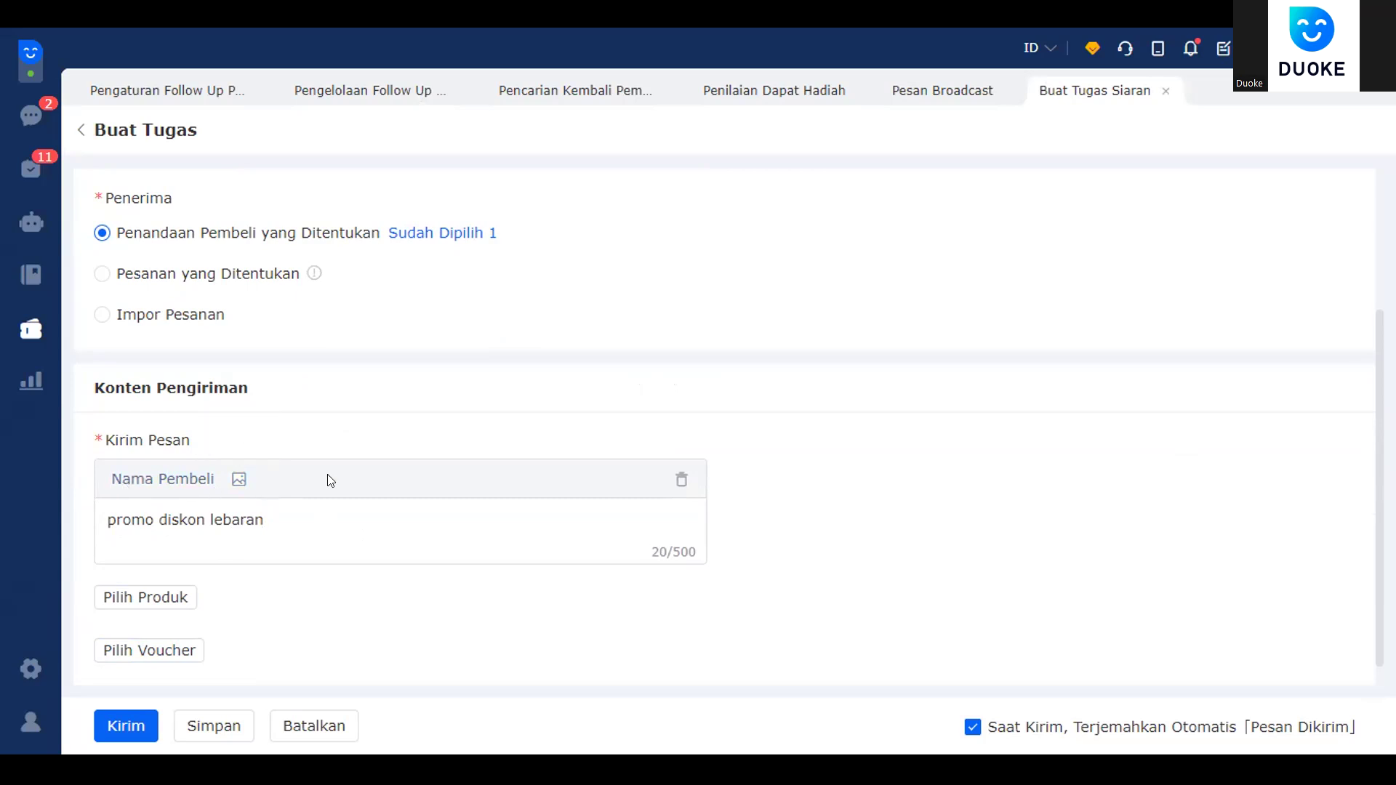
left_click(187, 283)
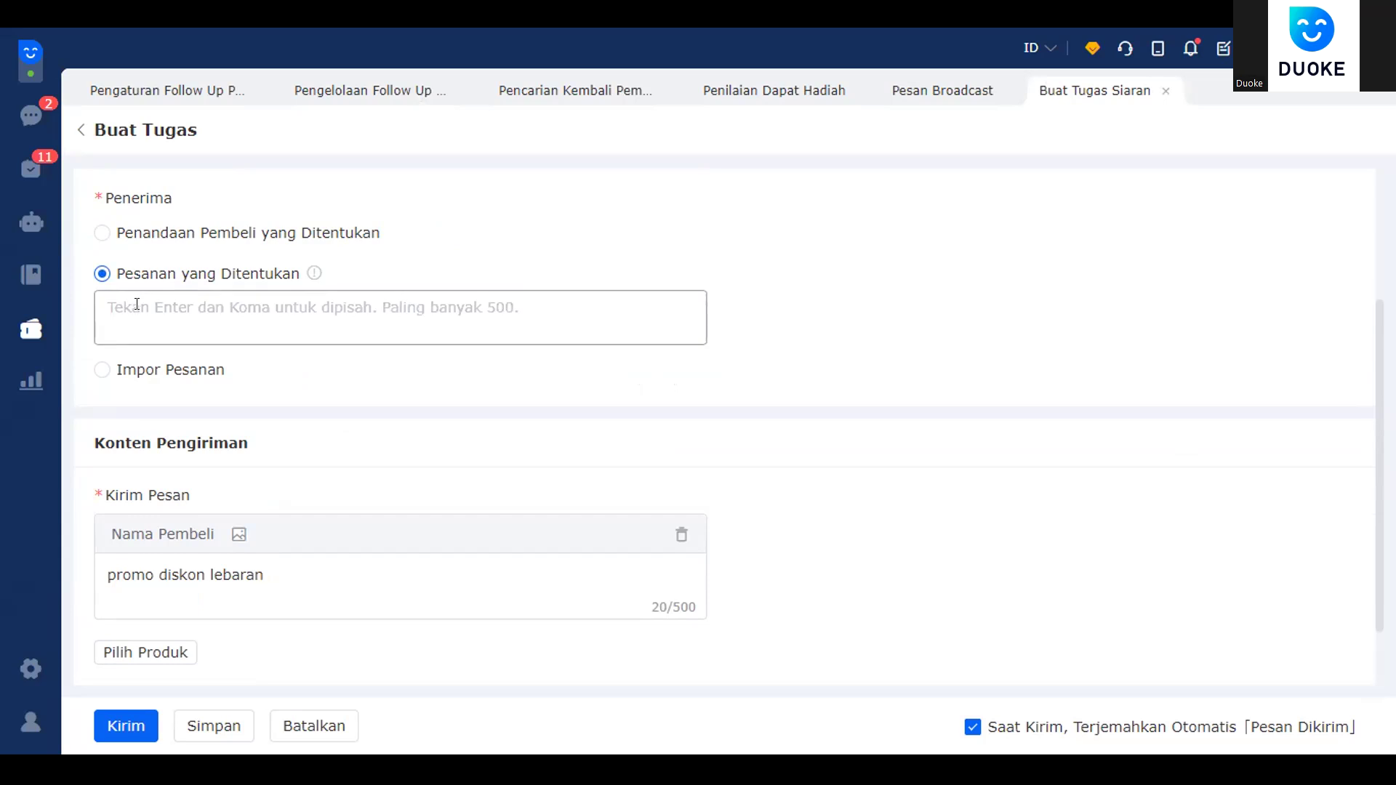
left_click(164, 231)
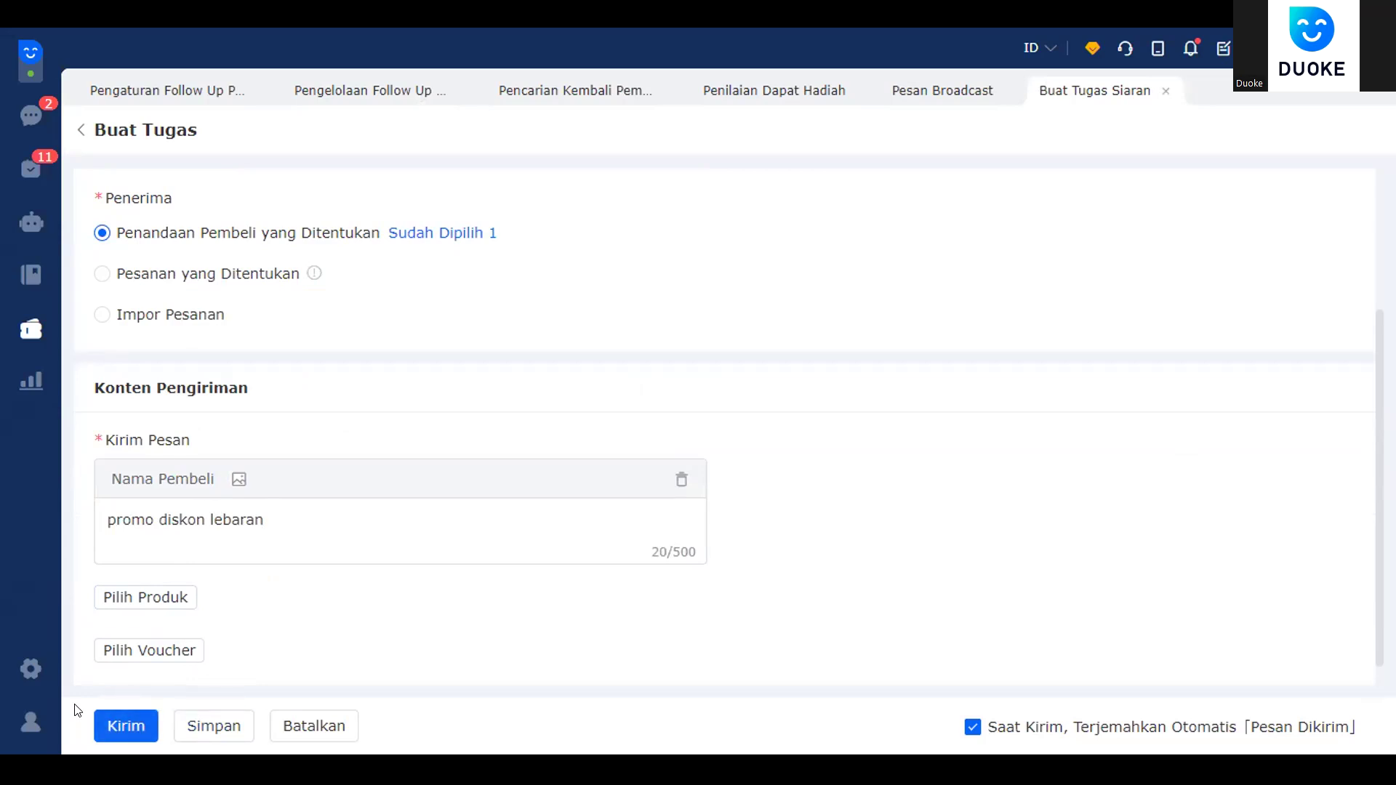
scroll(393, 429, "up", 1)
scroll(393, 428, "up", 3)
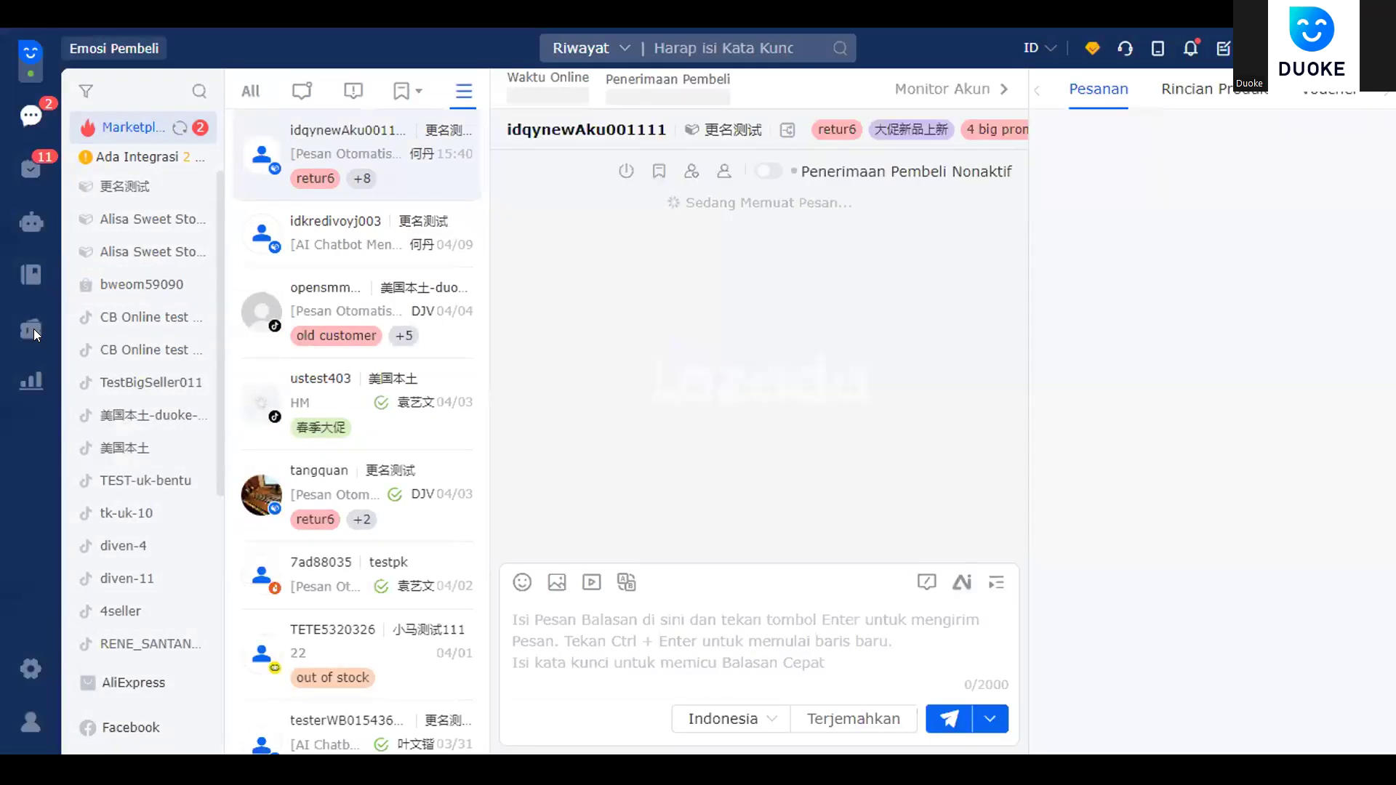
- Open a fresh broadcast task form from Pesan Broadcast via Tambah Tugas
left_click(32, 328)
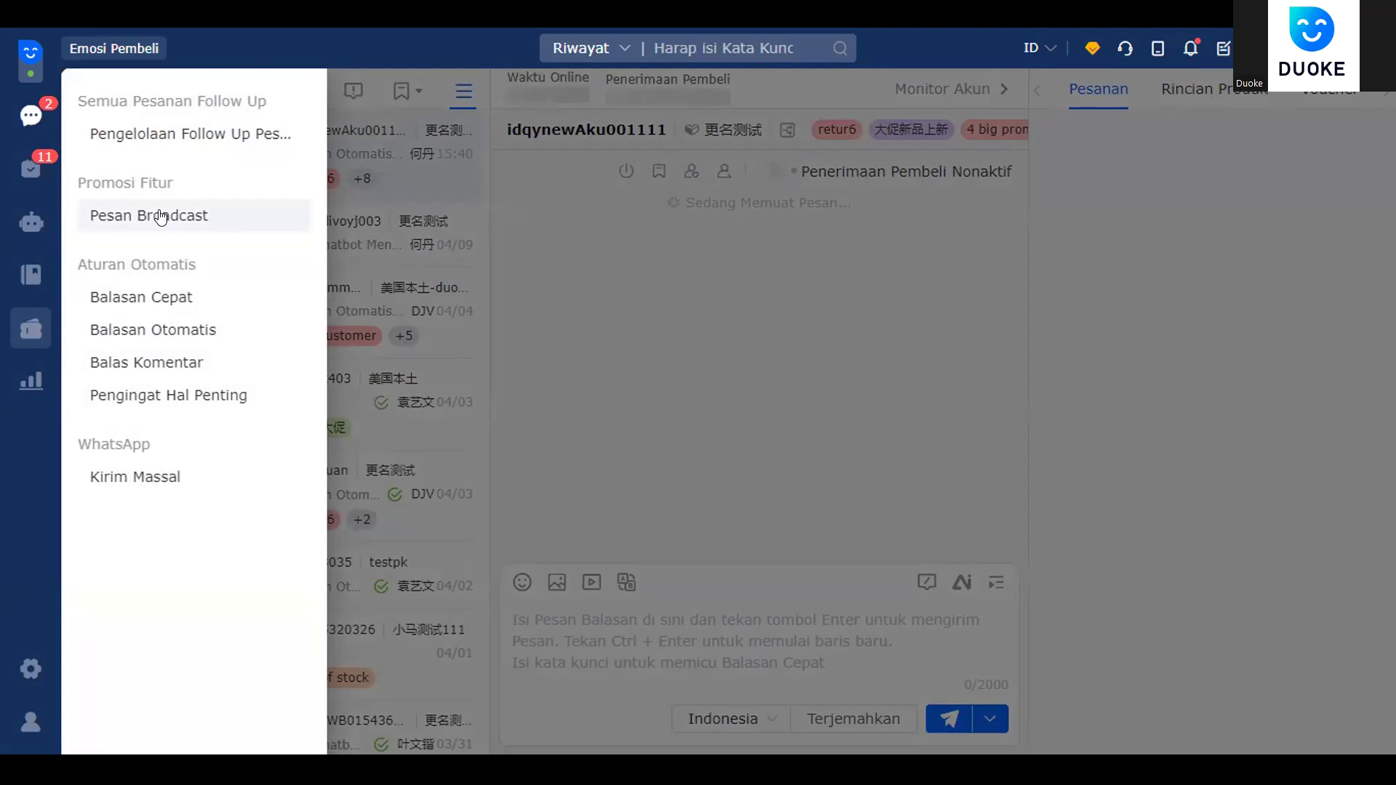
left_click(161, 216)
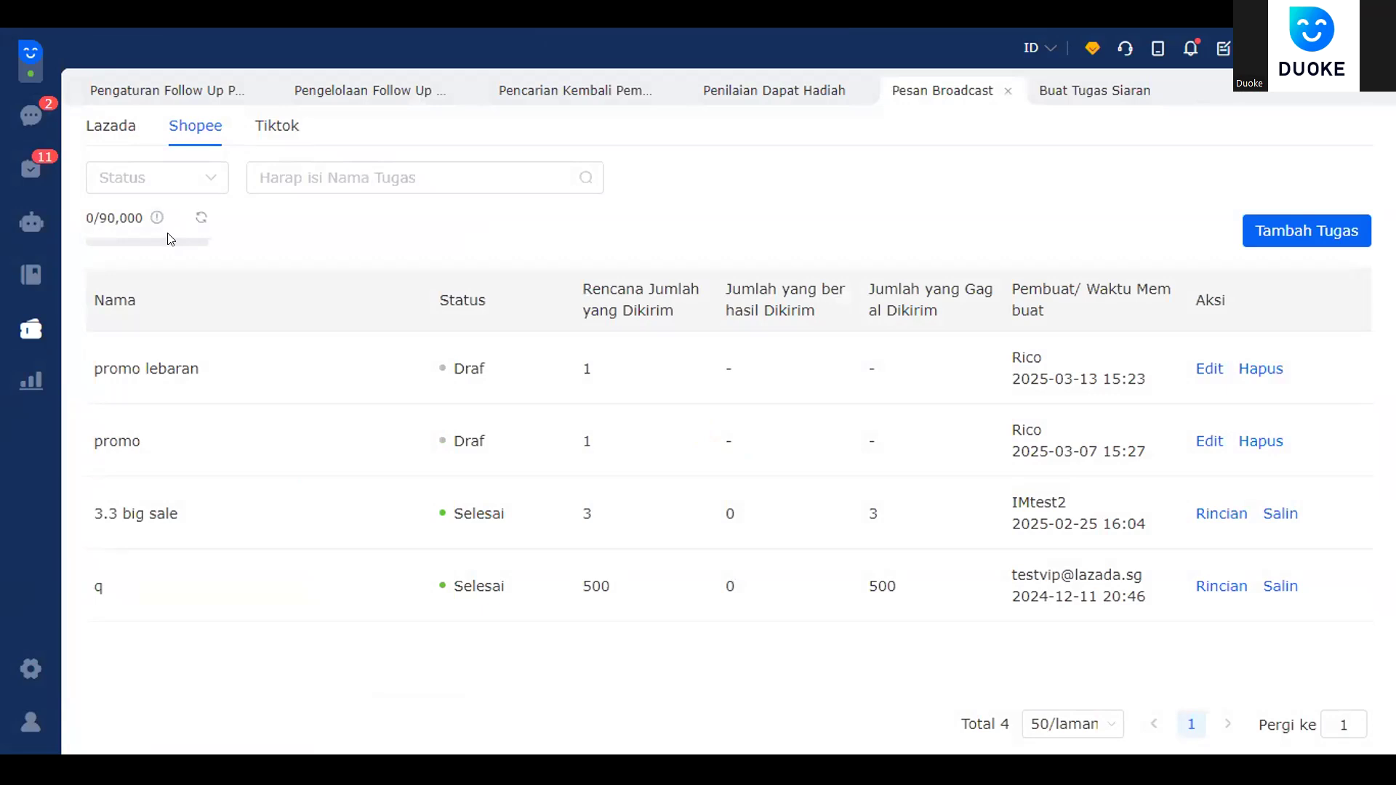
left_click(1321, 227)
scroll(191, 331, "up", 3)
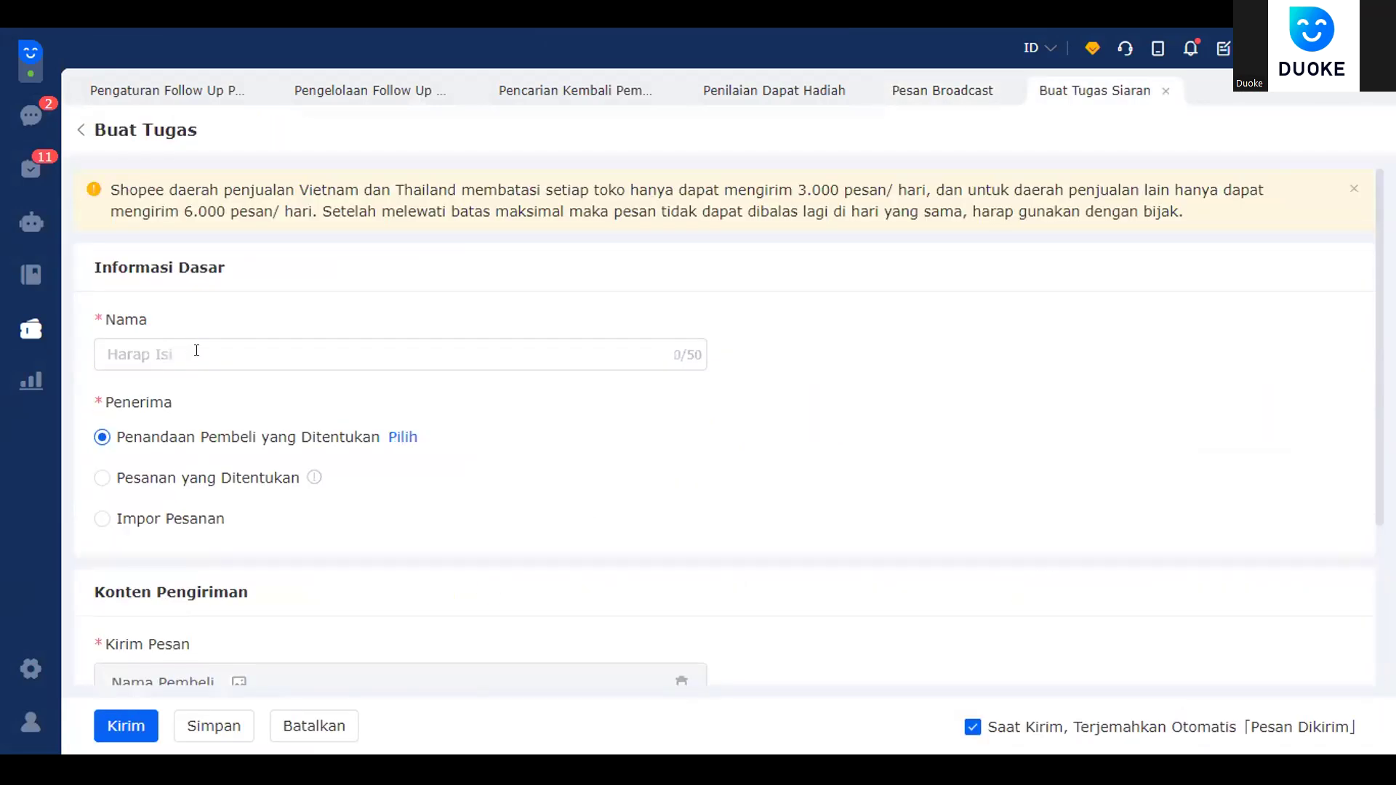
scroll(193, 459, "down", 3)
- Set the recipients to specific orders (Pesanan yang Ditentukan)
left_click(145, 281)
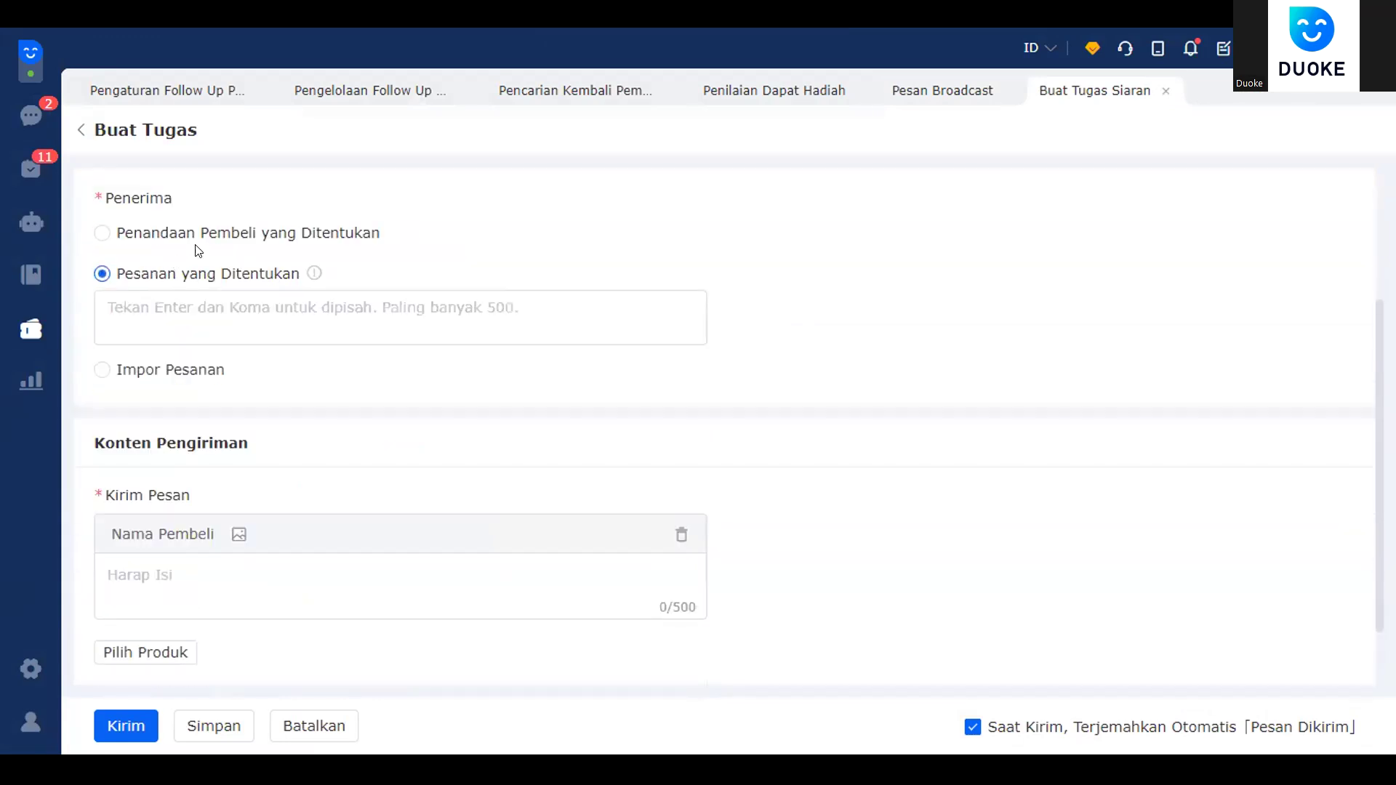
scroll(187, 274, "up", 2)
left_click(209, 336)
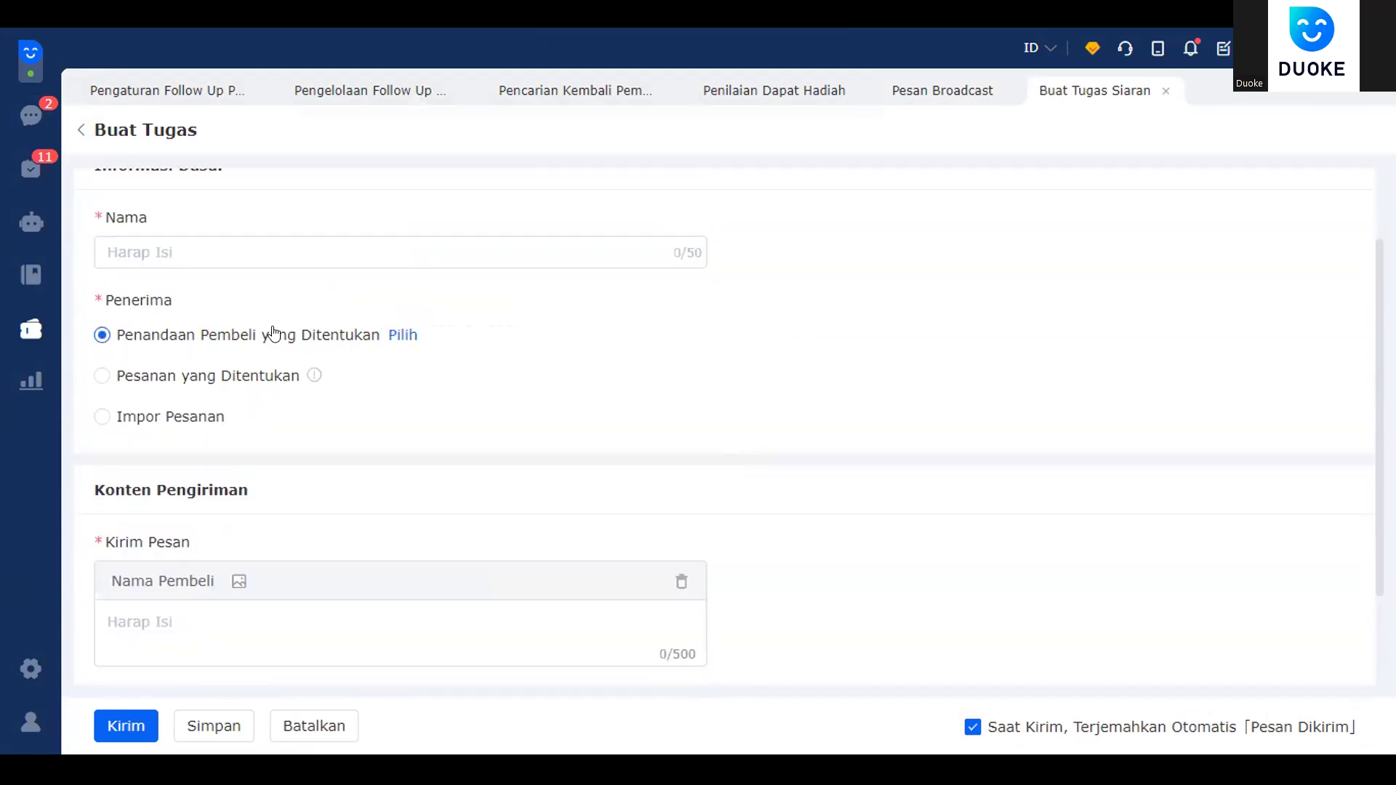
left_click(408, 334)
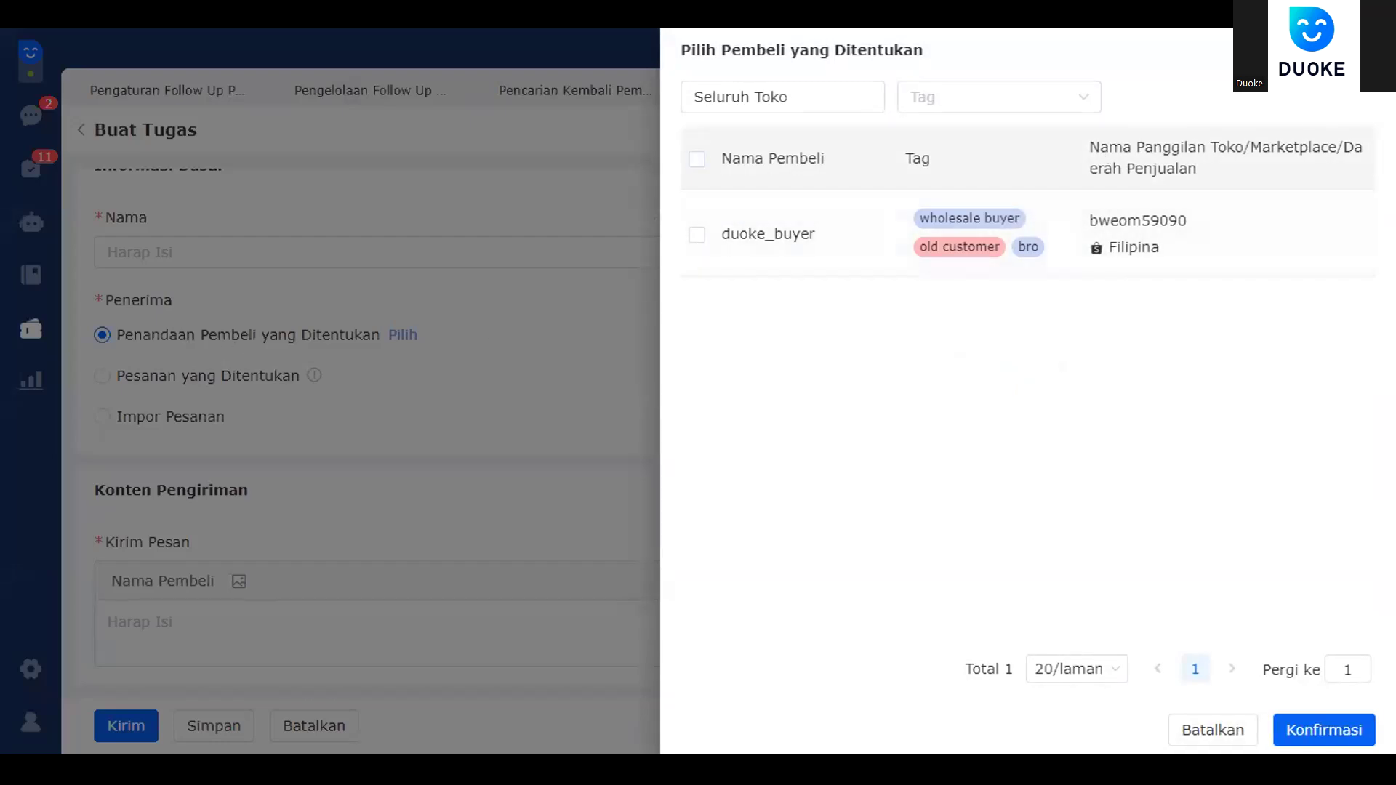
left_click(202, 372)
left_click(202, 375)
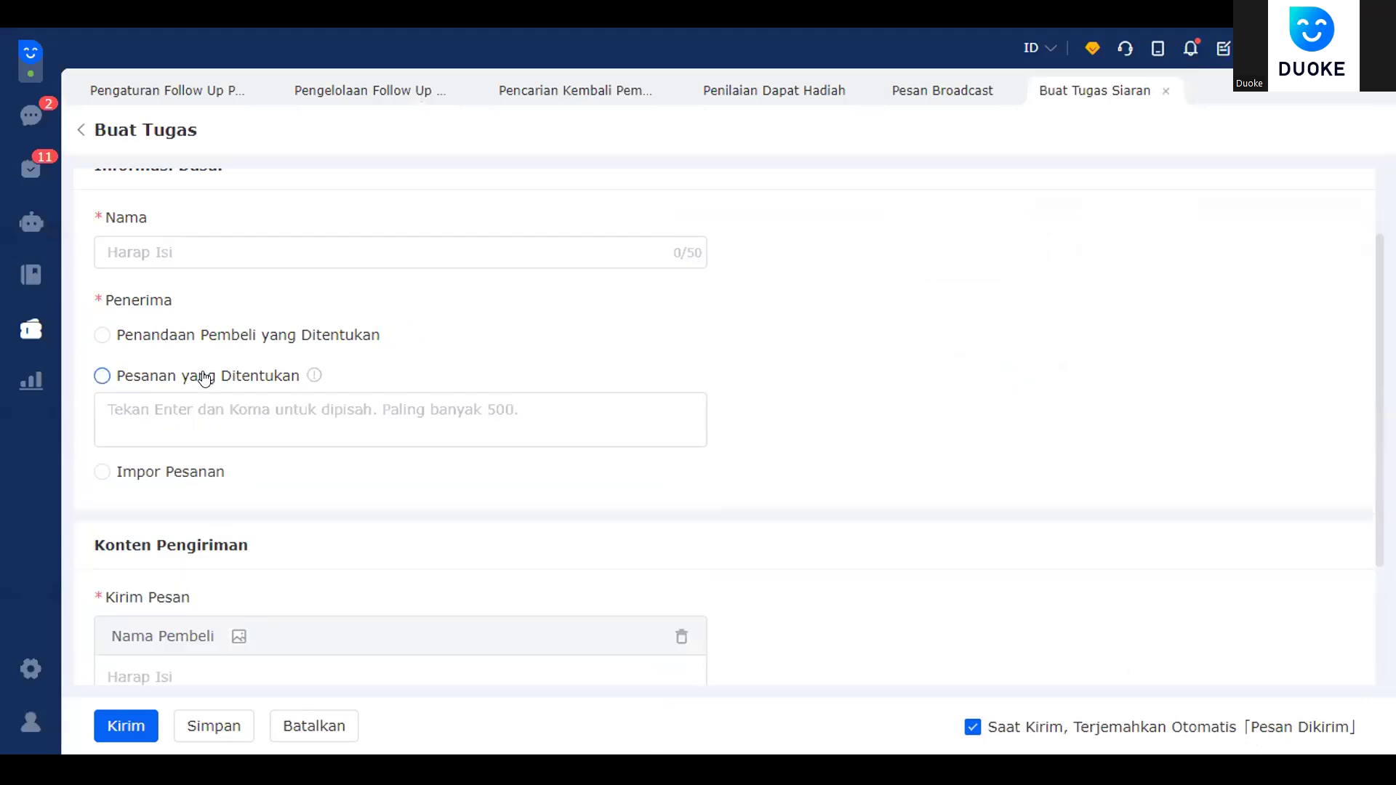
- Enter three order numbers on separate lines, then cancel the task form with Batalkan
left_click(244, 409)
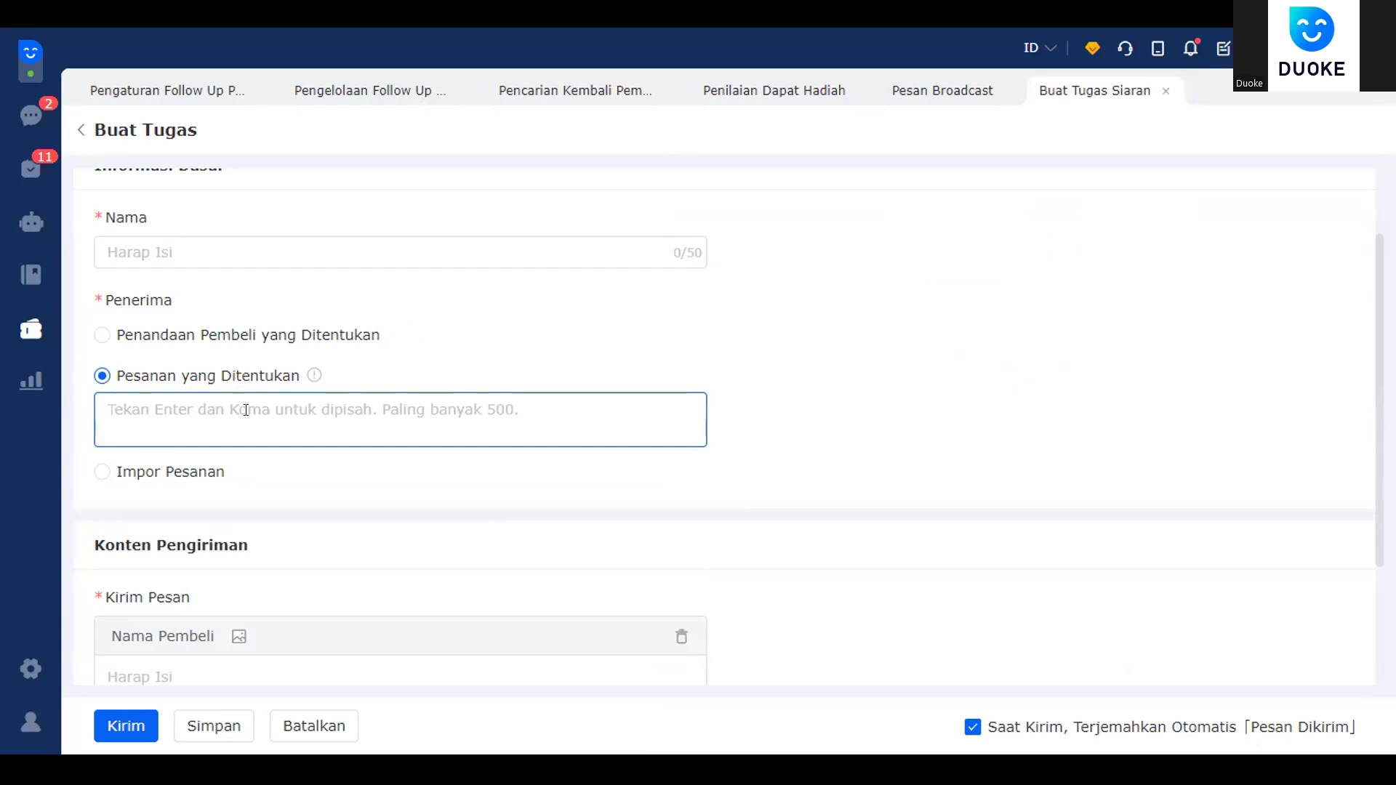
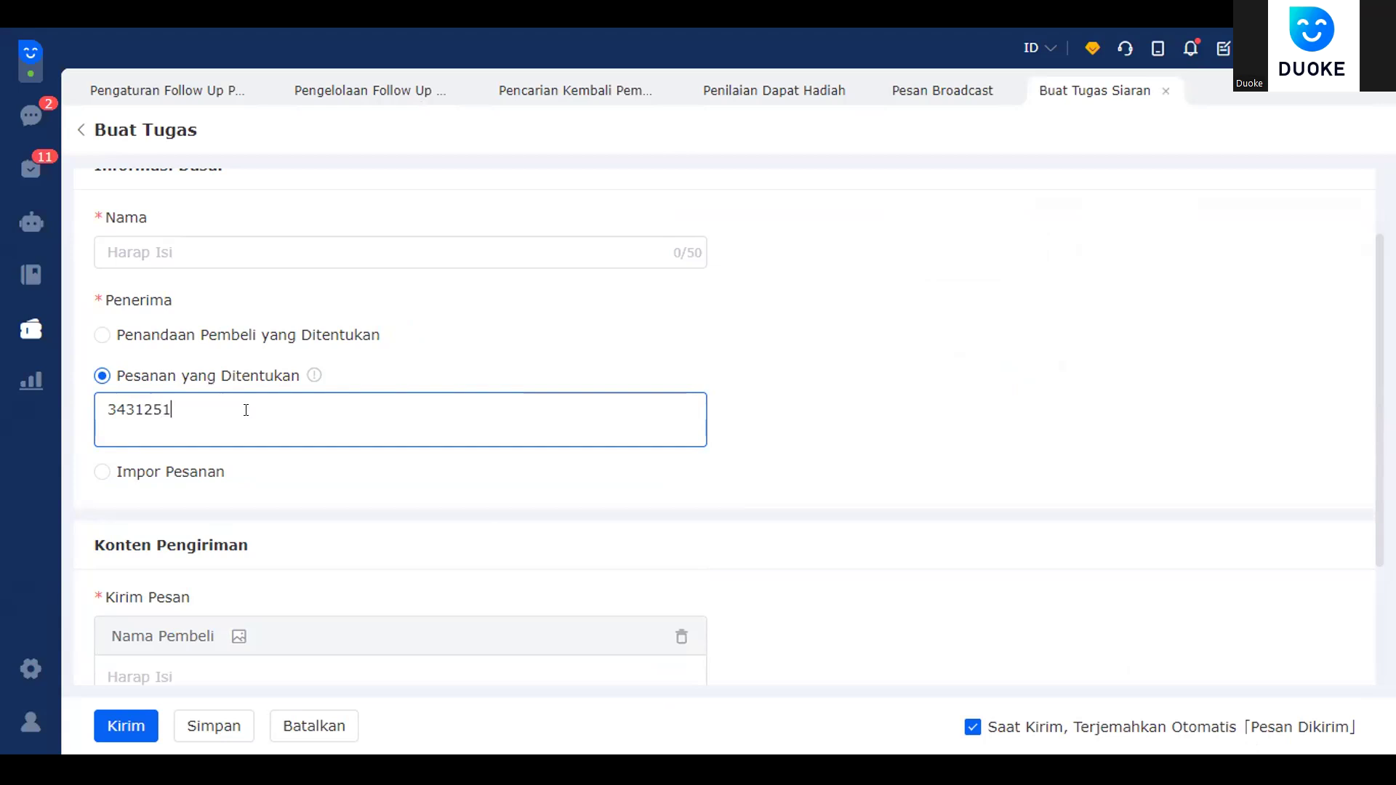
key("Return")
key("Return")
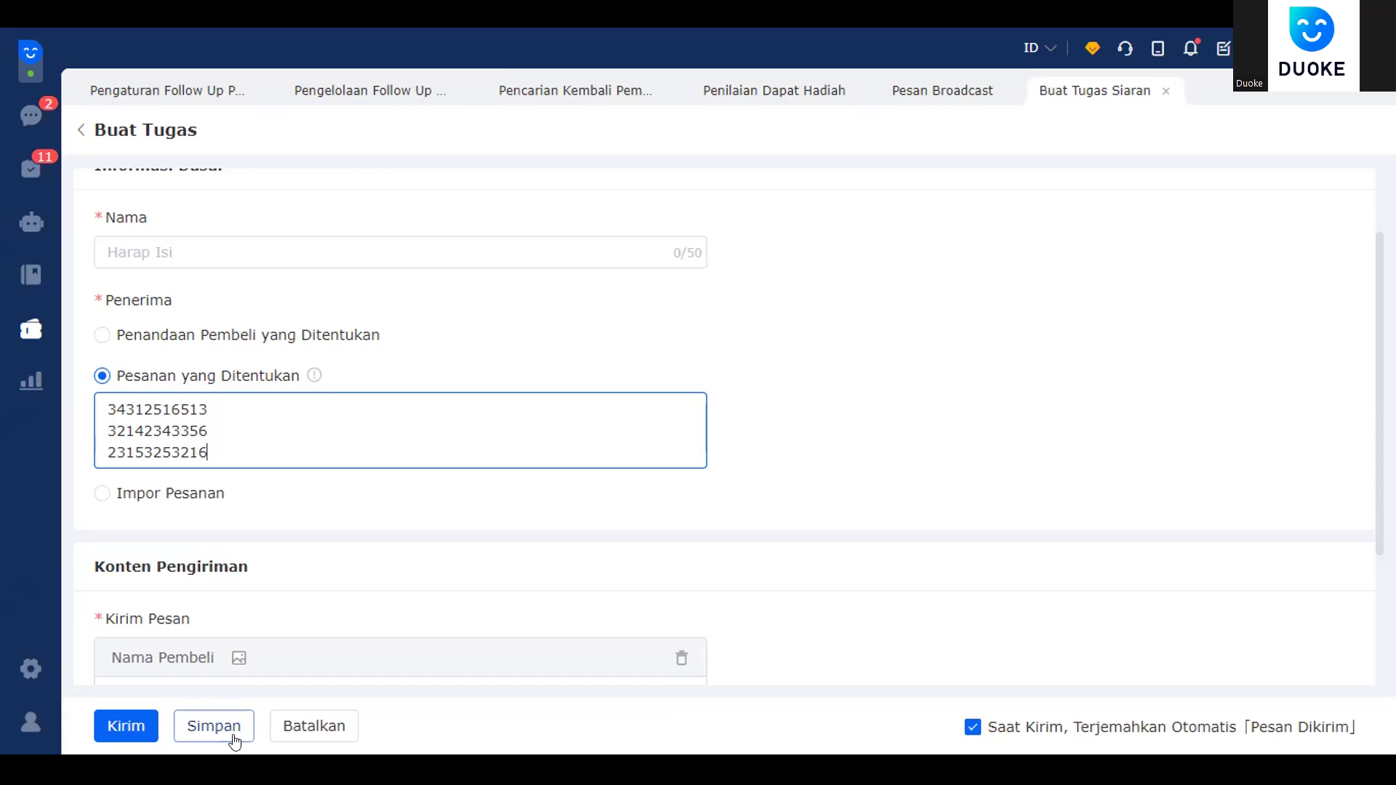
left_click(290, 716)
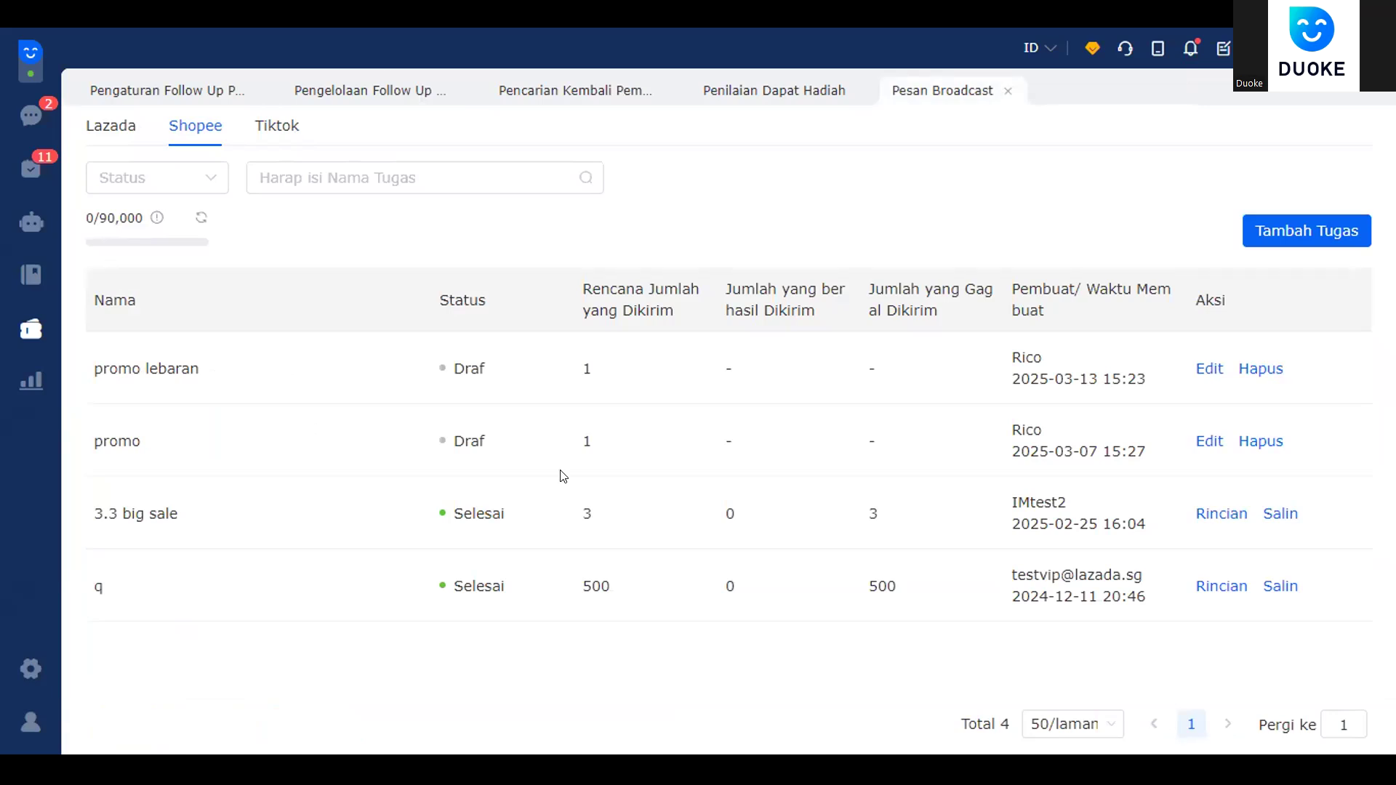
- Return to the buyer chat inbox, then open the Menunggu Dilakukan pending-tasks page
left_click(28, 663)
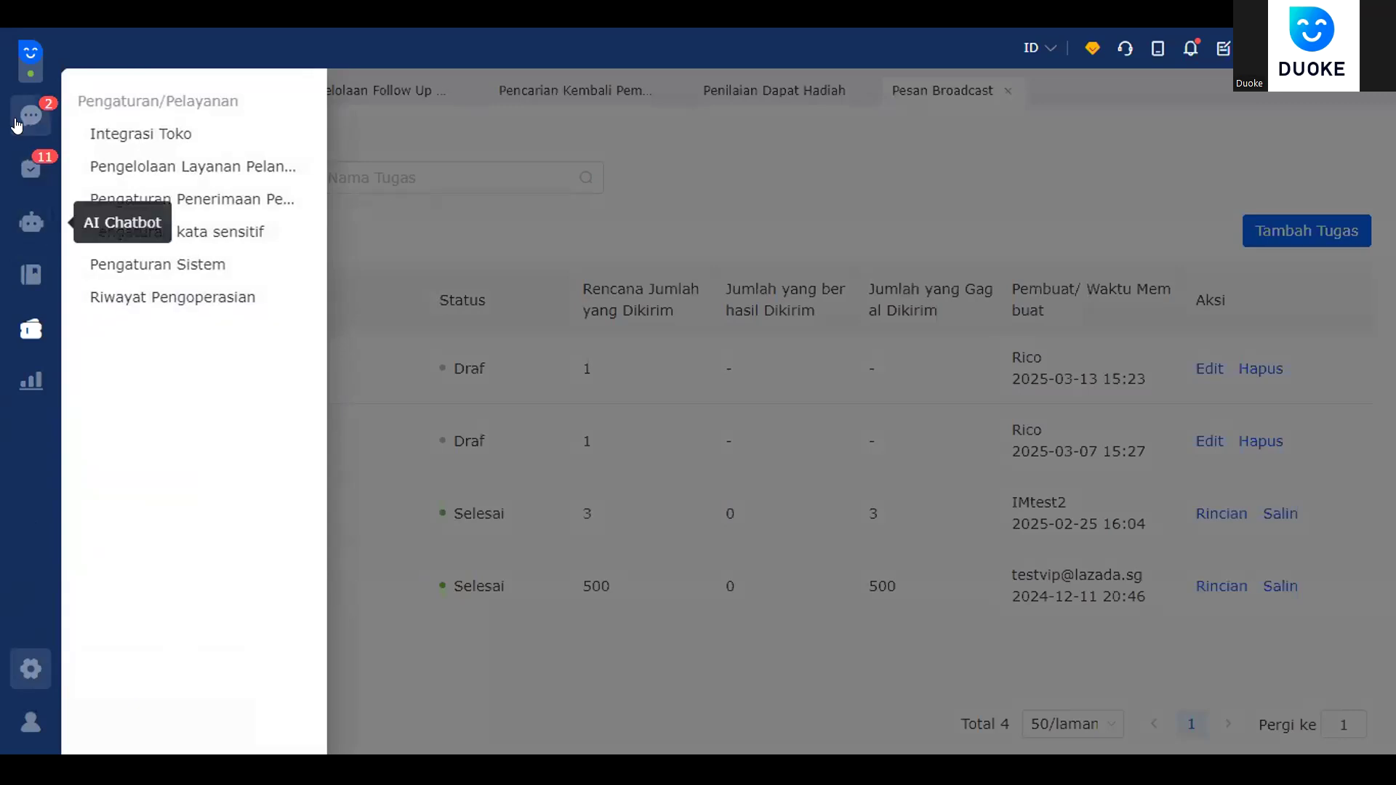
left_click(52, 163)
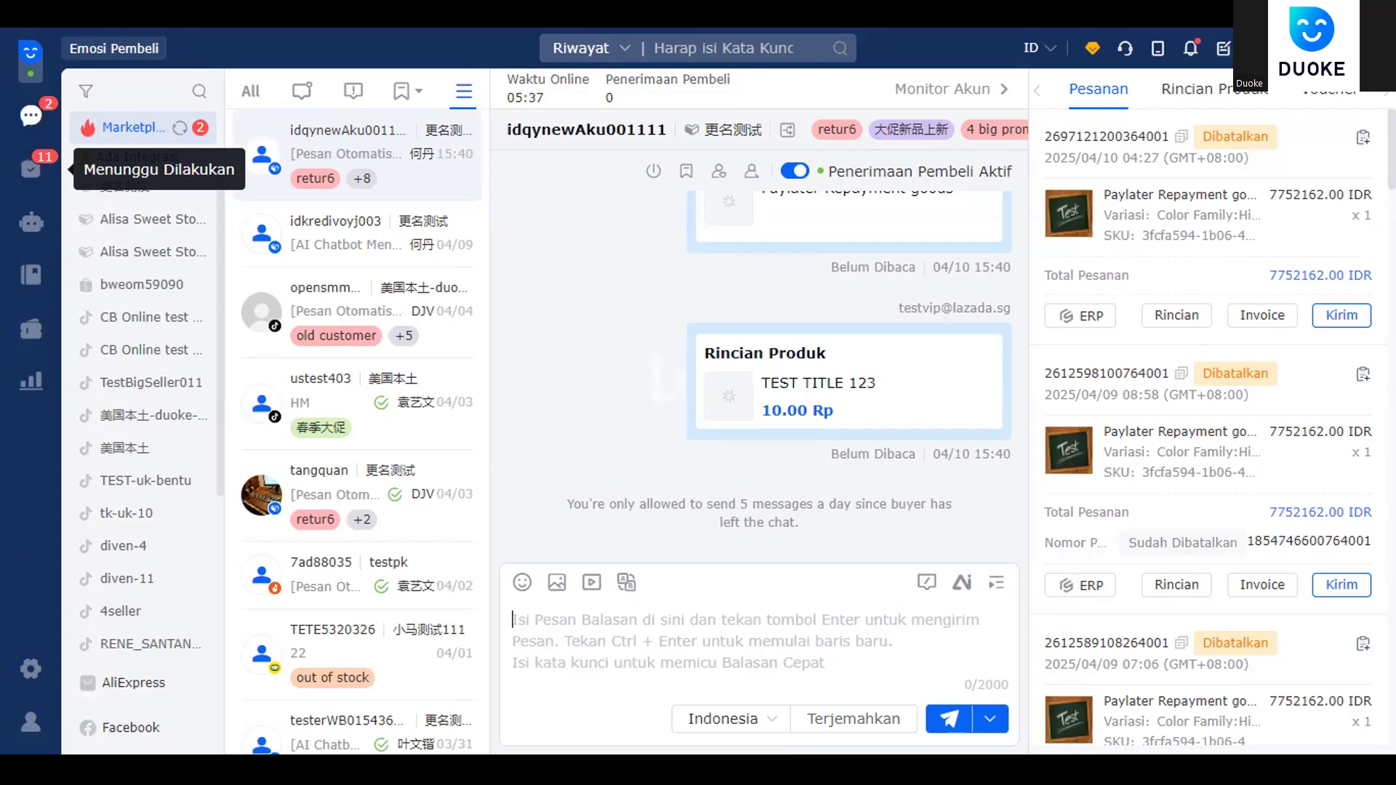
left_click(31, 169)
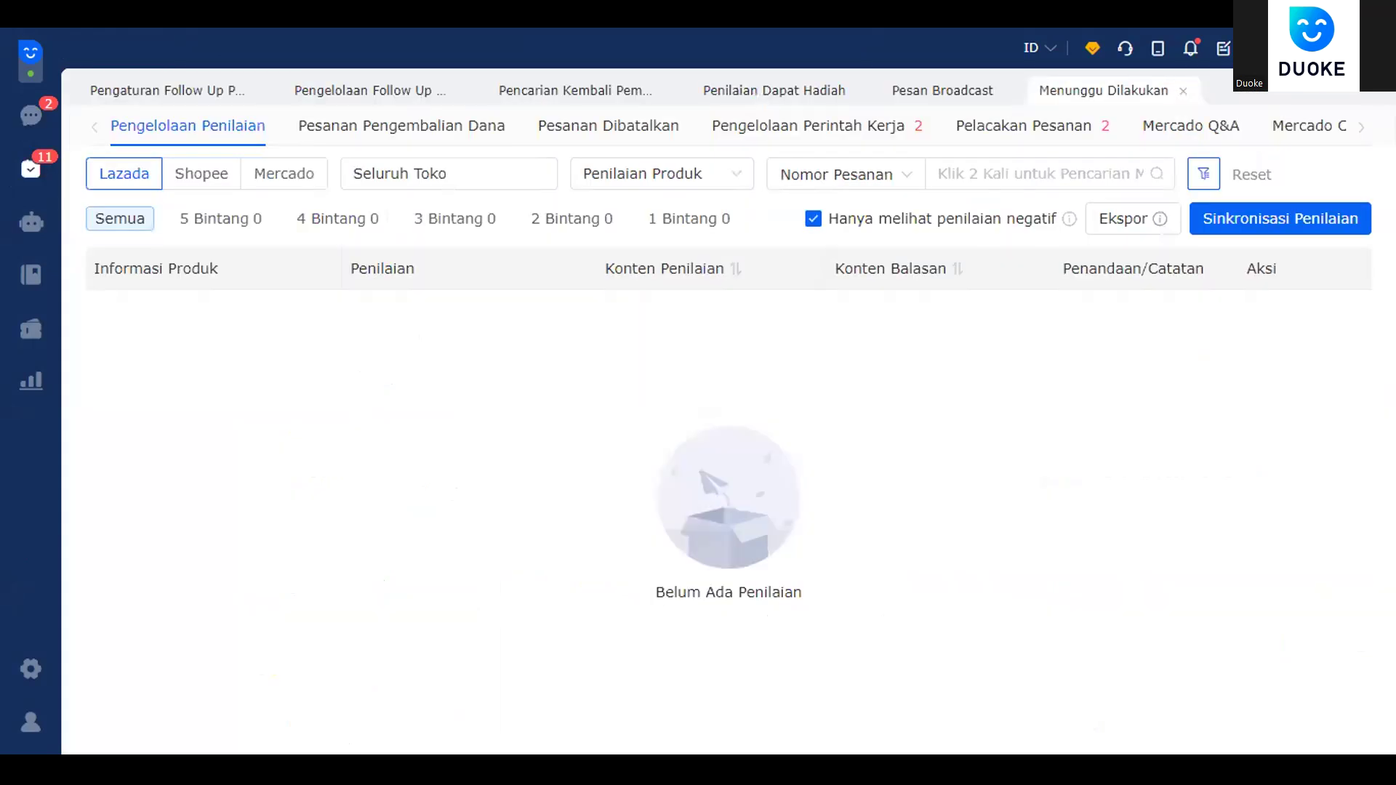
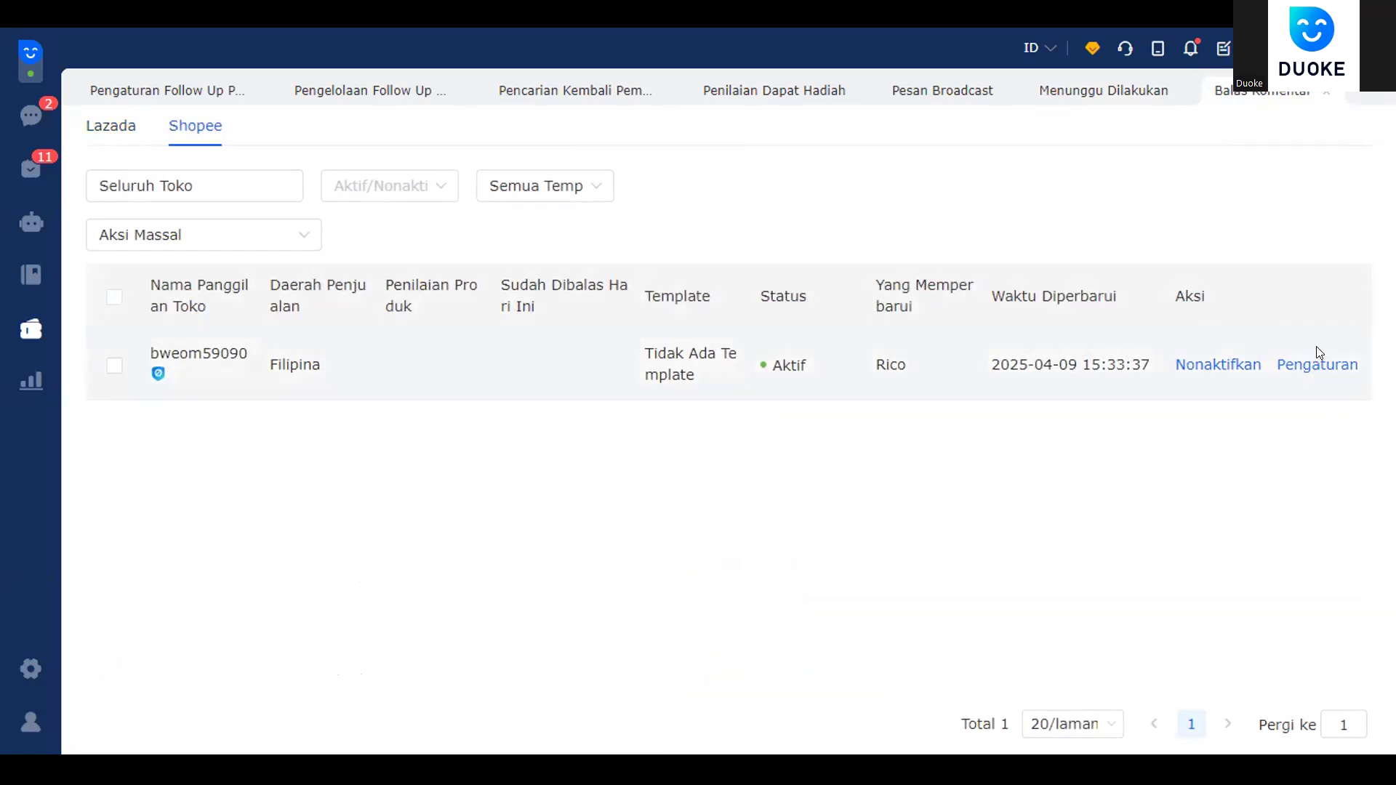
- Open and close the Aksi Massal bulk-actions list on the Shopee review reply page without choosing anything
left_click(241, 240)
left_click(241, 242)
- Open the Shopee store's review reply strategy and confirm reply group 1 covers 4 and 5 Bintang
left_click(1332, 362)
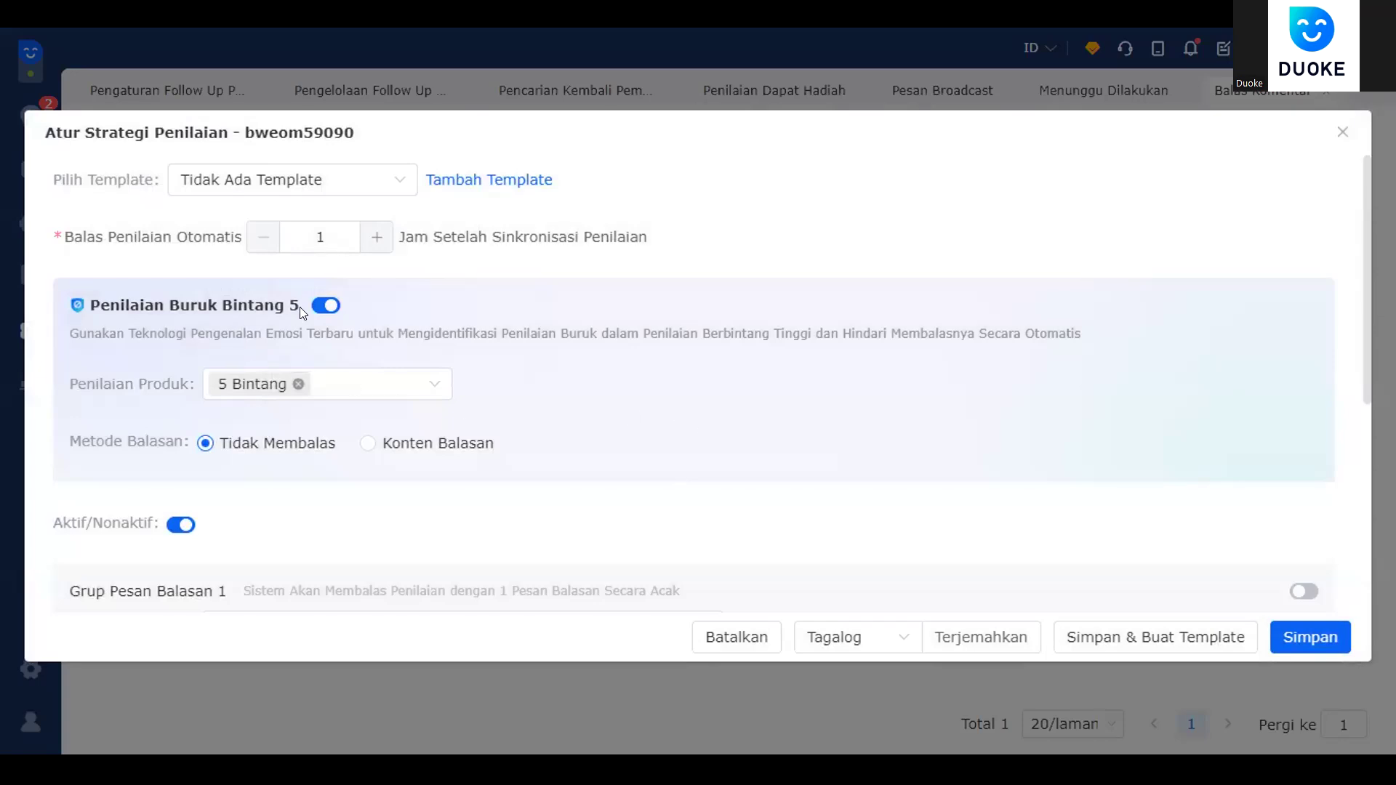
scroll(306, 311, "down", 4)
scroll(324, 306, "down", 1)
scroll(363, 305, "up", 5)
scroll(401, 303, "down", 2)
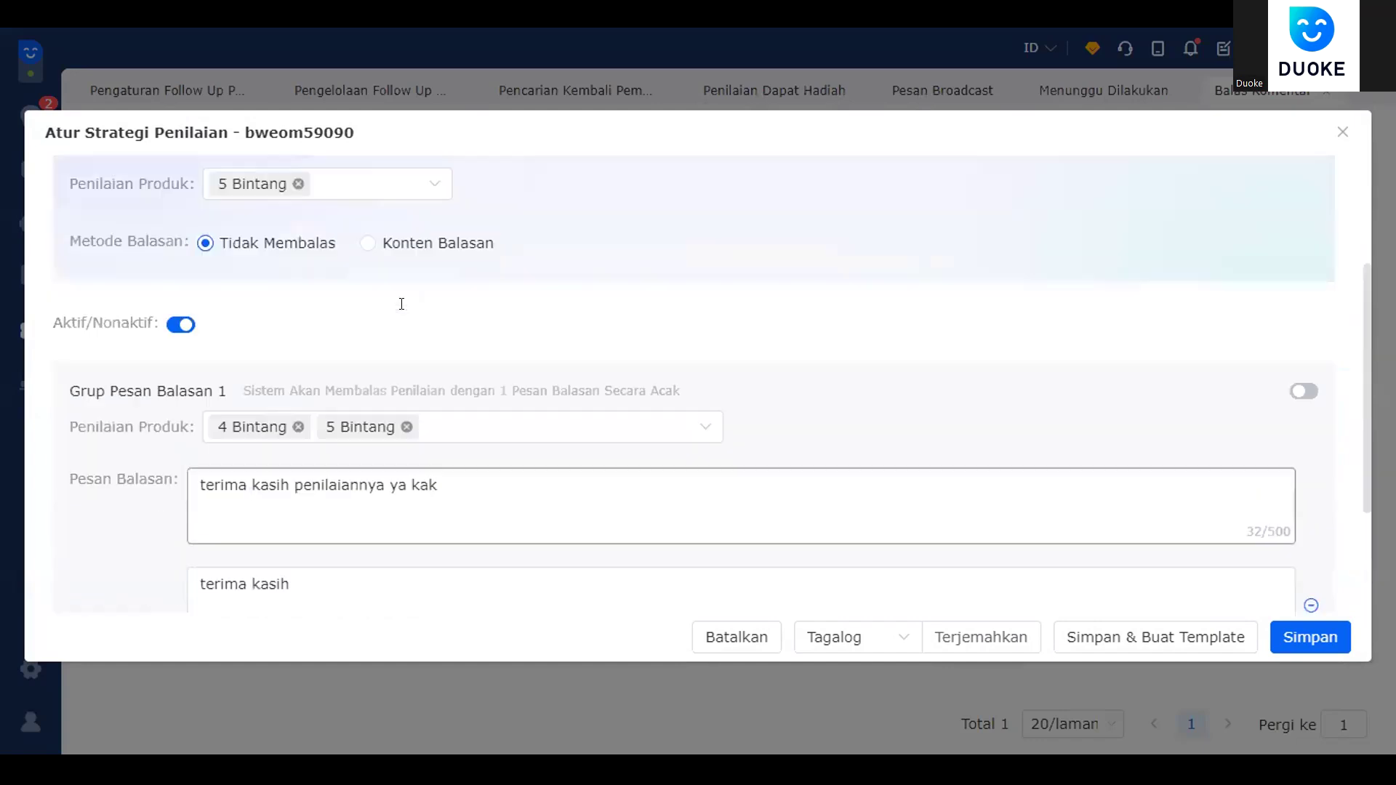
scroll(399, 304, "up", 3)
scroll(376, 382, "down", 5)
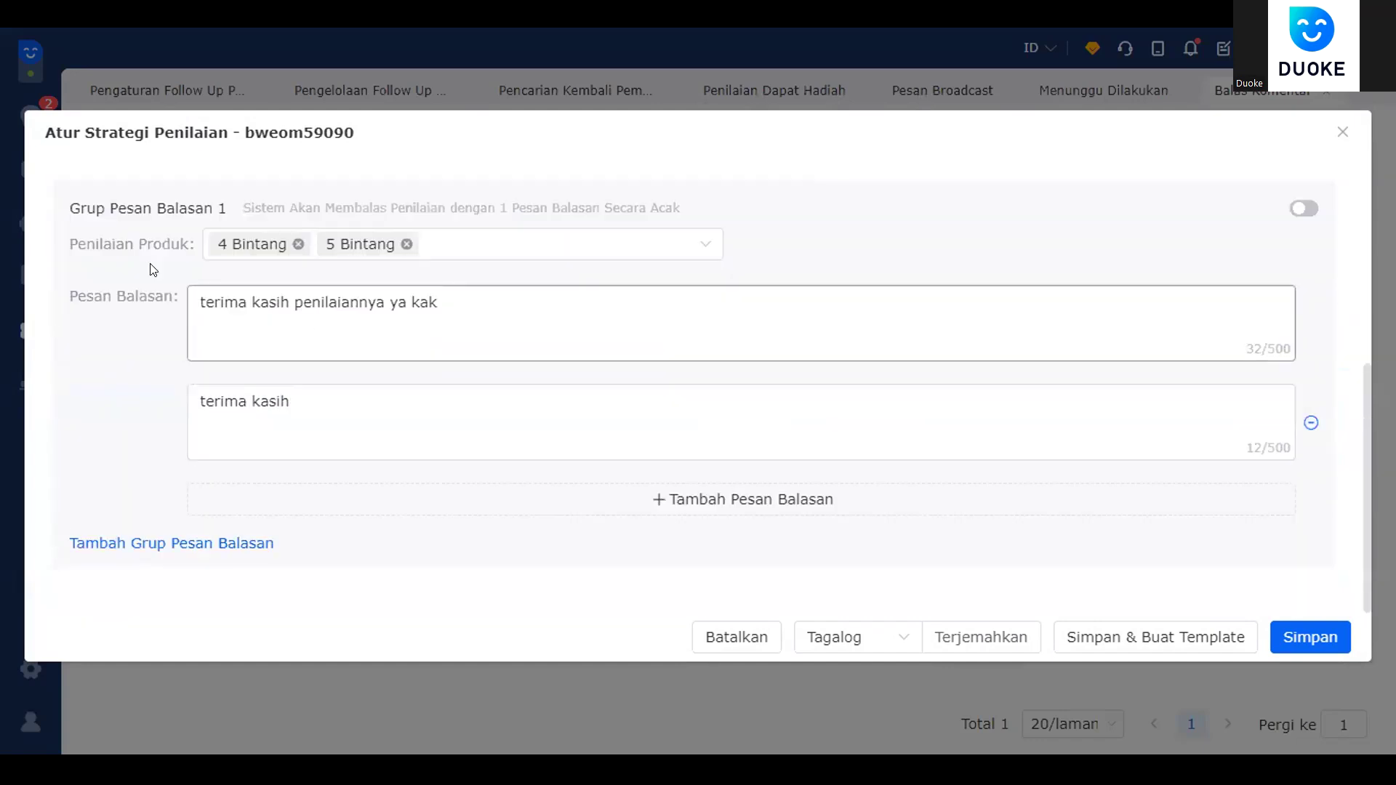
left_click(473, 245)
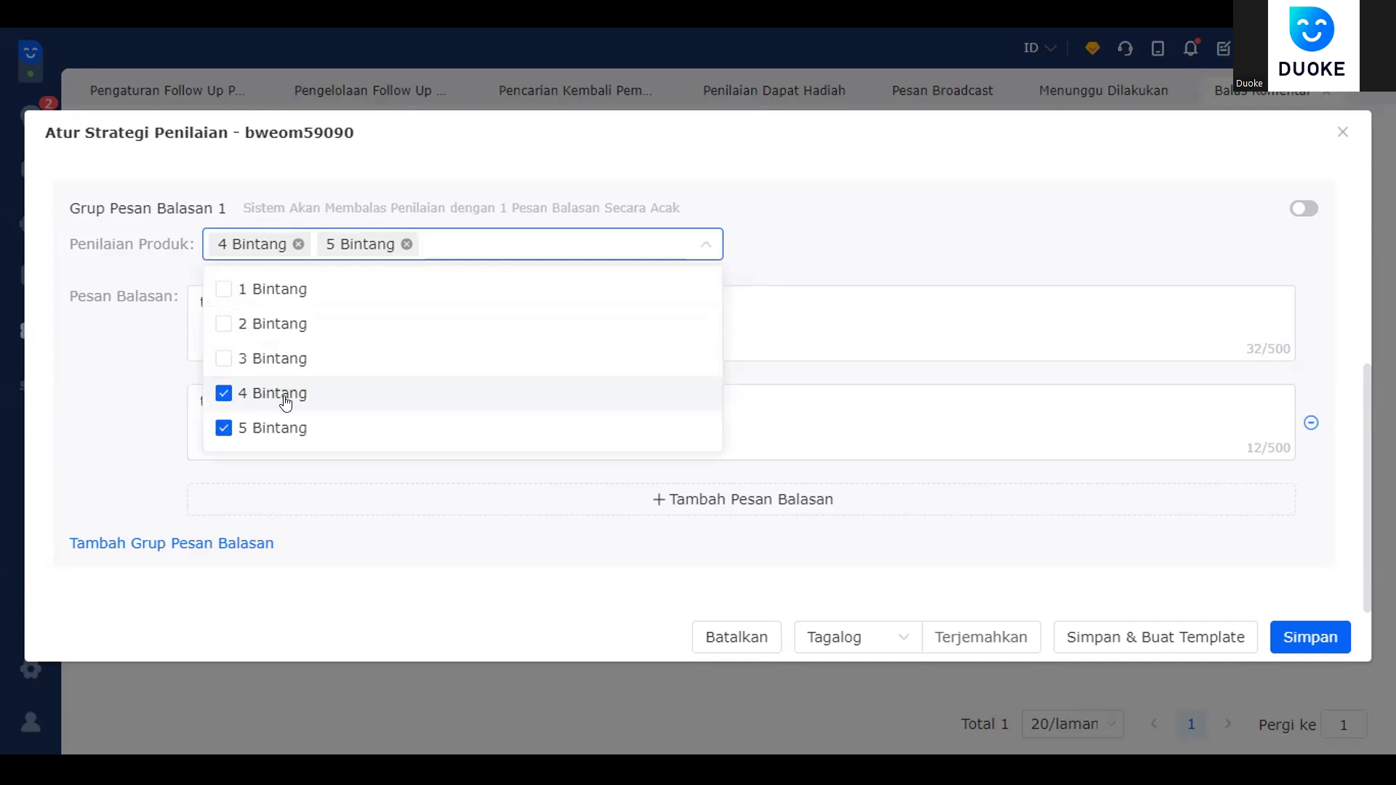
left_click(452, 244)
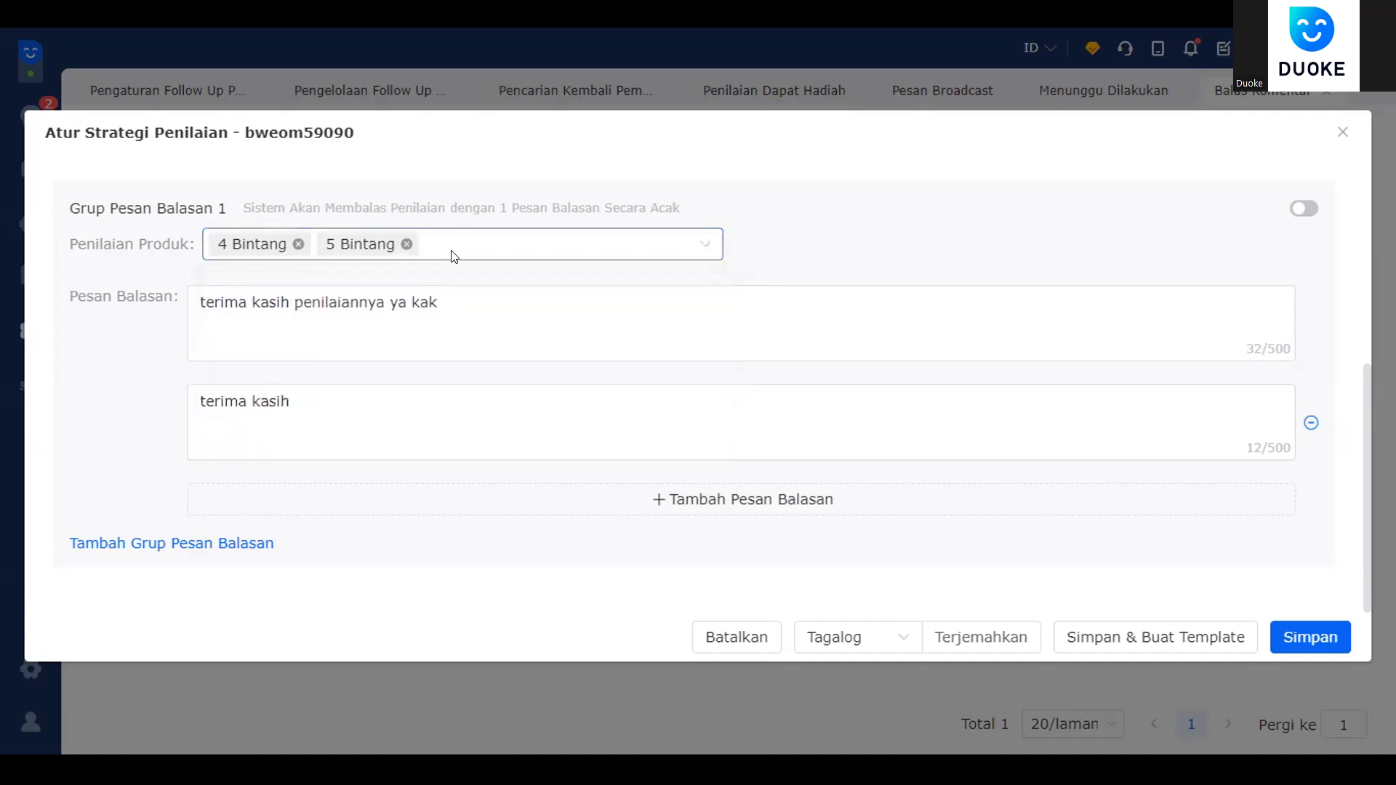
- Review the two thank-you messages and add a third, empty reply field to group 1
left_click(352, 397)
left_click(461, 312)
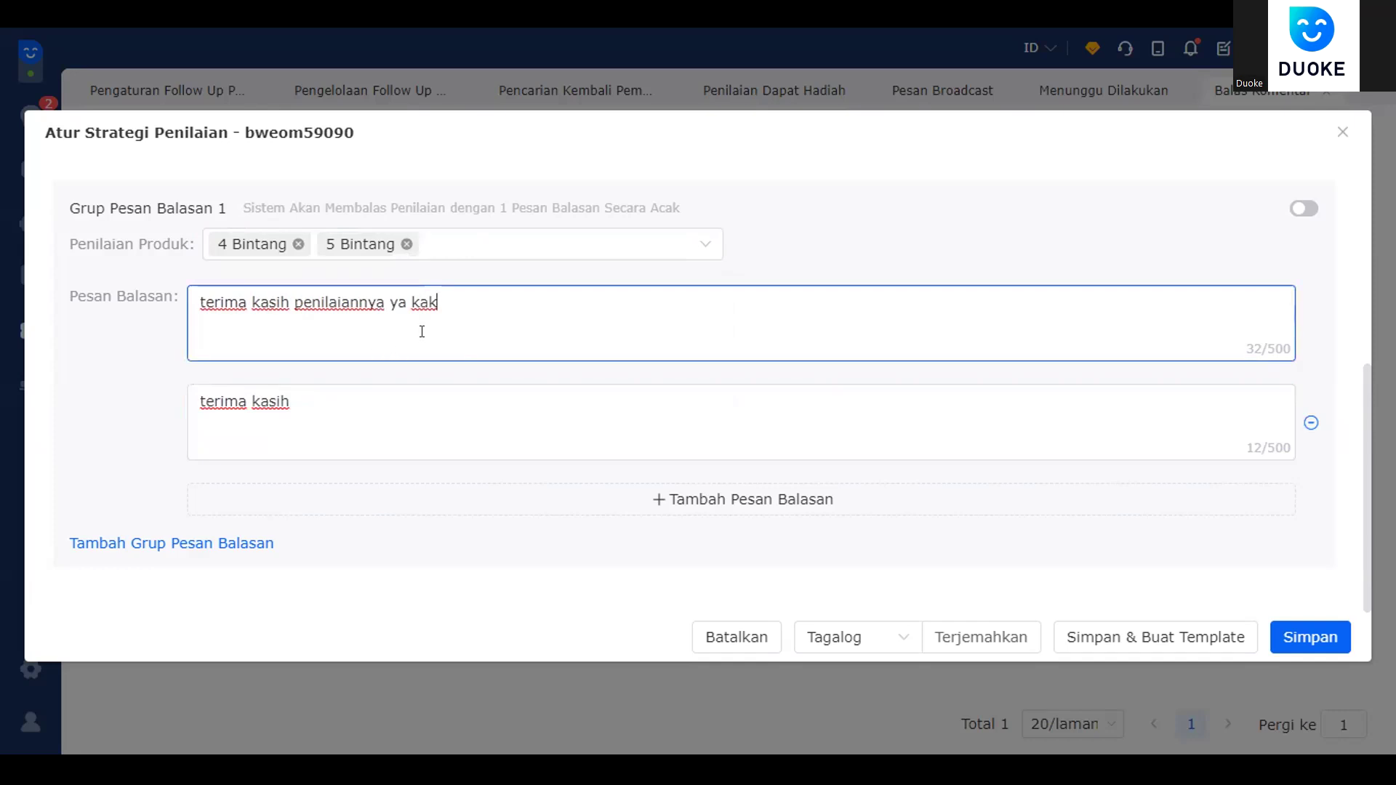
left_click(601, 499)
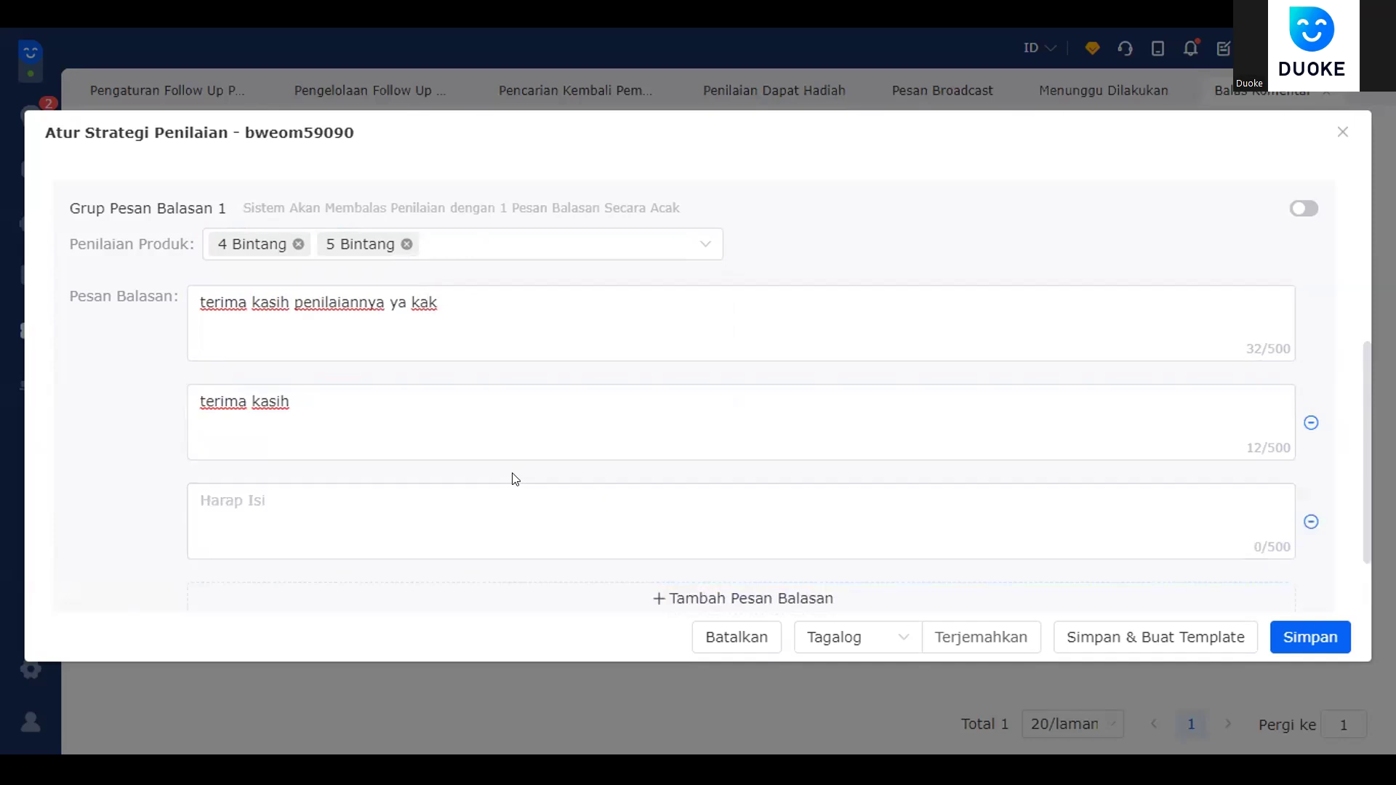
- Write "terima kasih gan" in the new third reply field
left_click(466, 502)
type("tero,a")
key("BackSpace")
key("BackSpace")
type("ima kasih k")
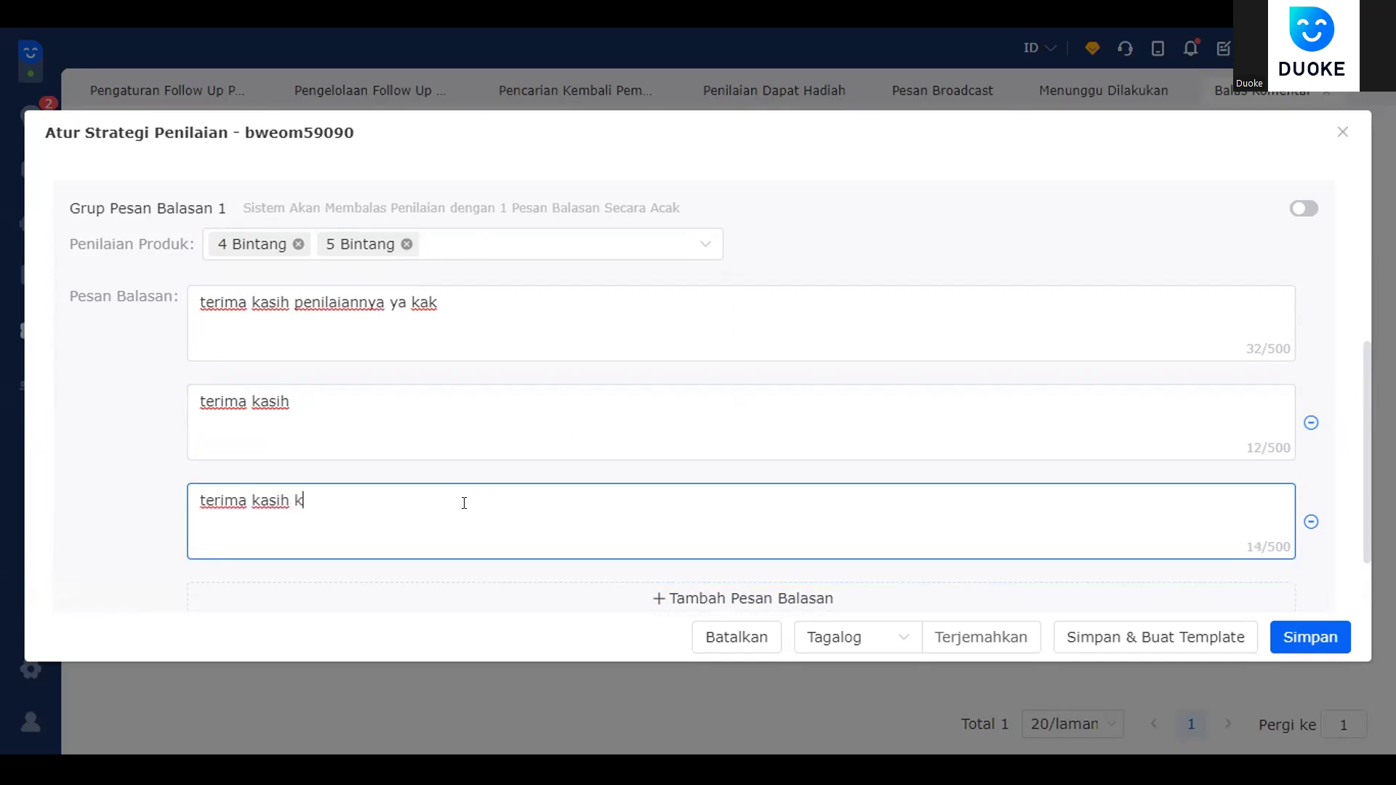
key("BackSpace")
type("gan")
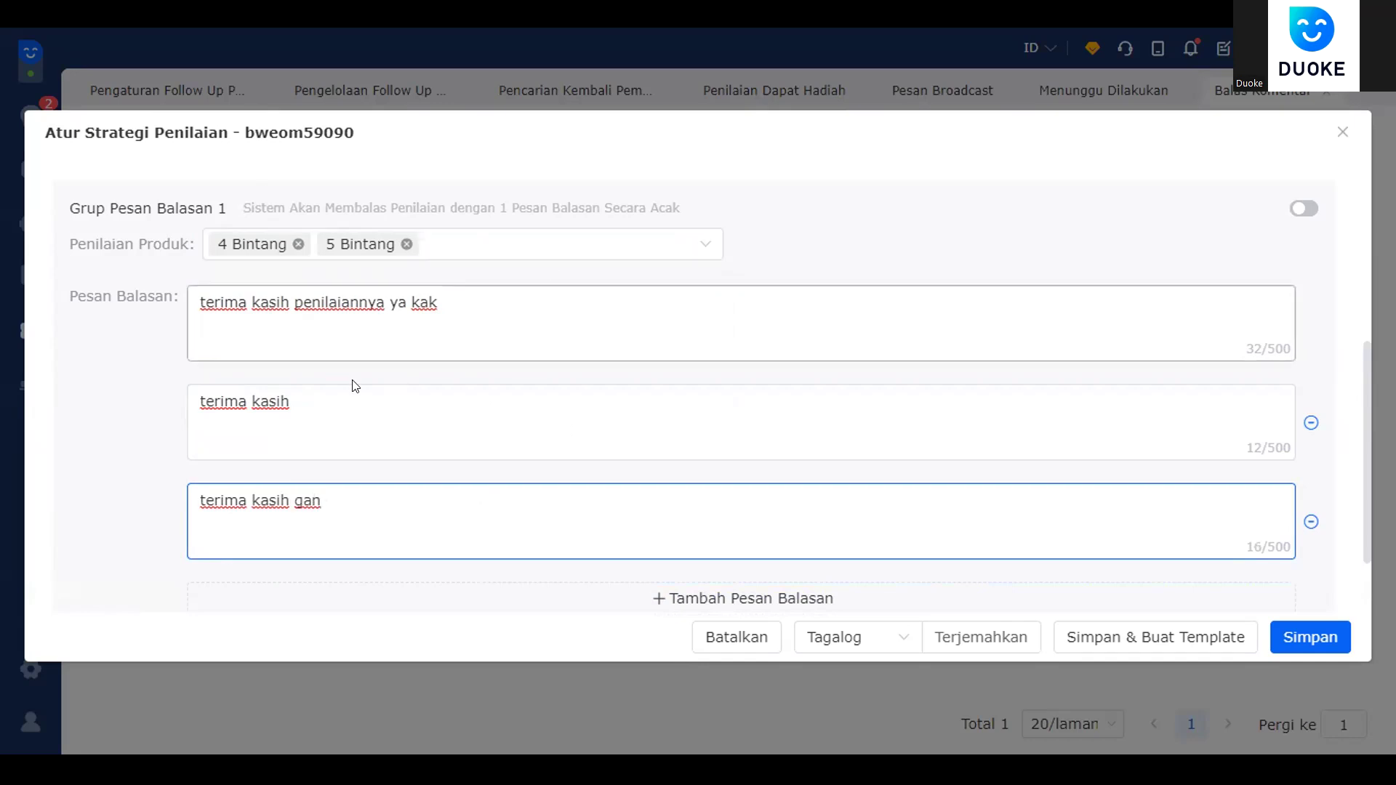
- Add two extra empty reply fields, then remove both, leaving three replies in the group
scroll(514, 479, "down", 2)
scroll(570, 415, "up", 3)
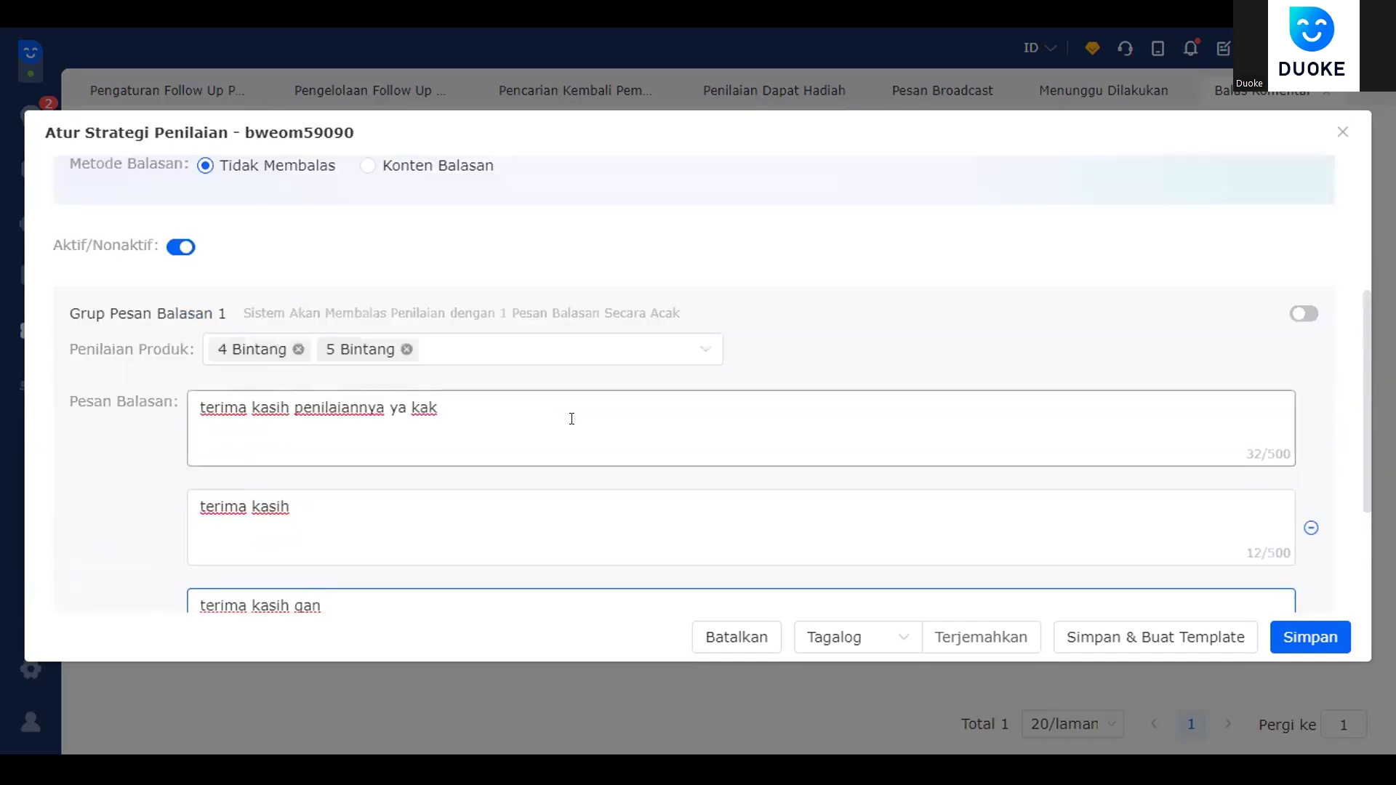
scroll(580, 419, "down", 1)
scroll(580, 419, "down", 2)
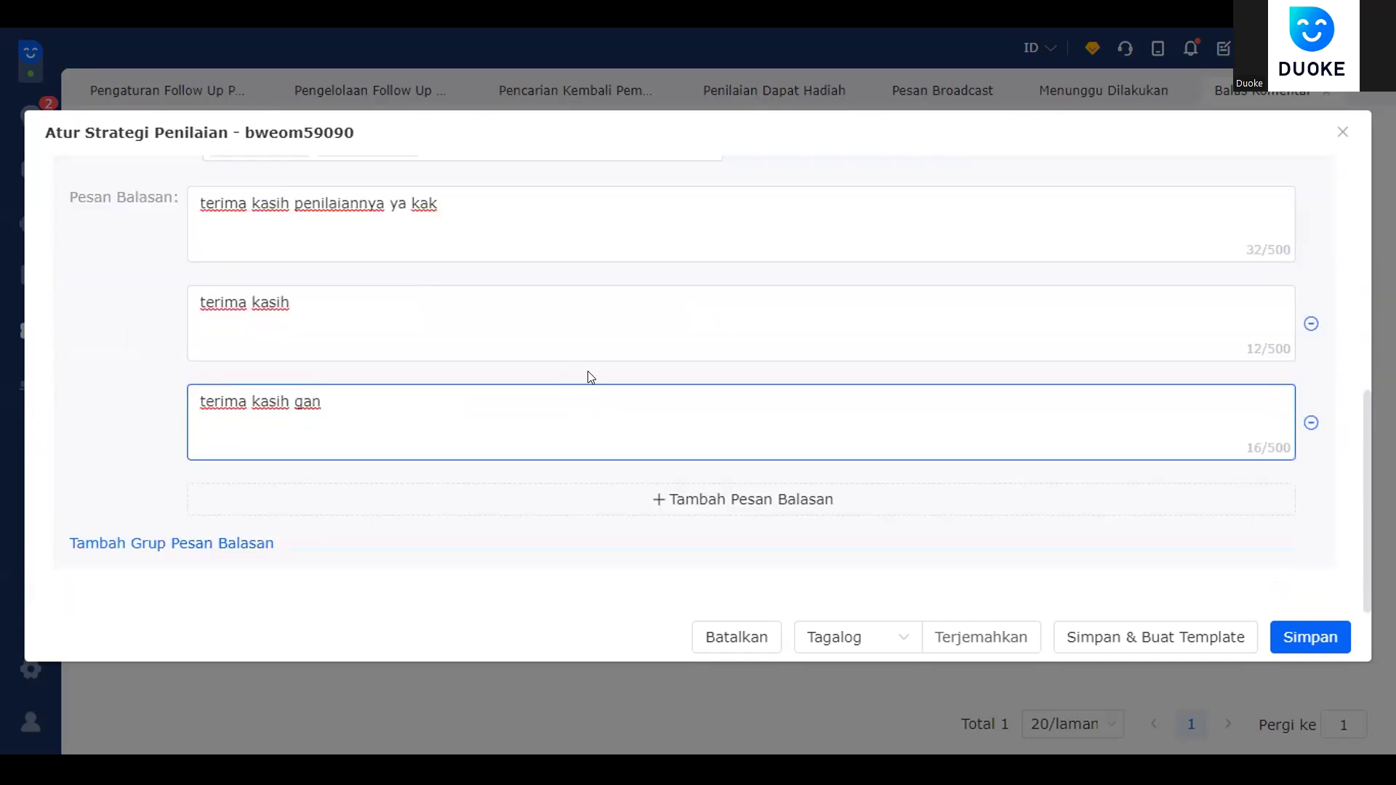
scroll(661, 327, "up", 1)
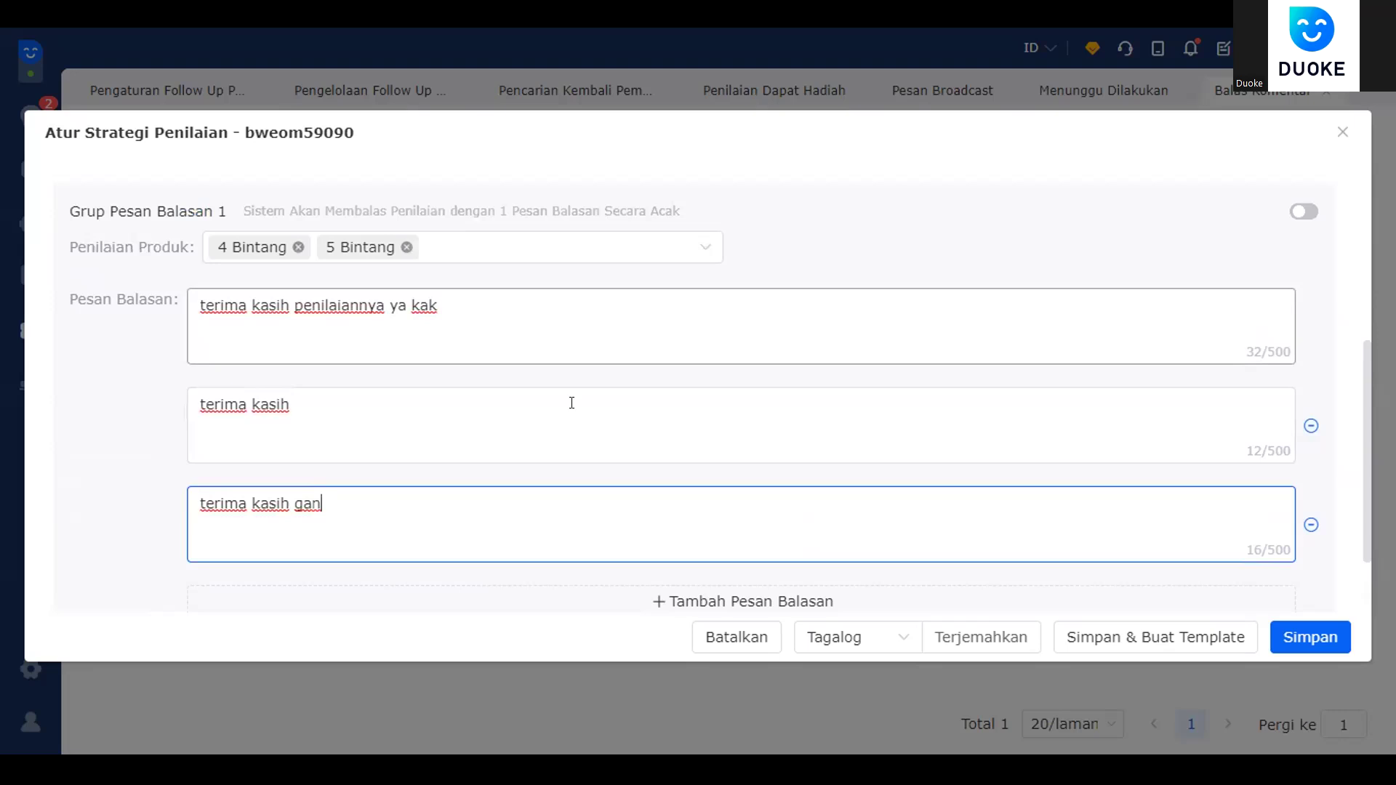
scroll(572, 402, "down", 1)
left_click(629, 498)
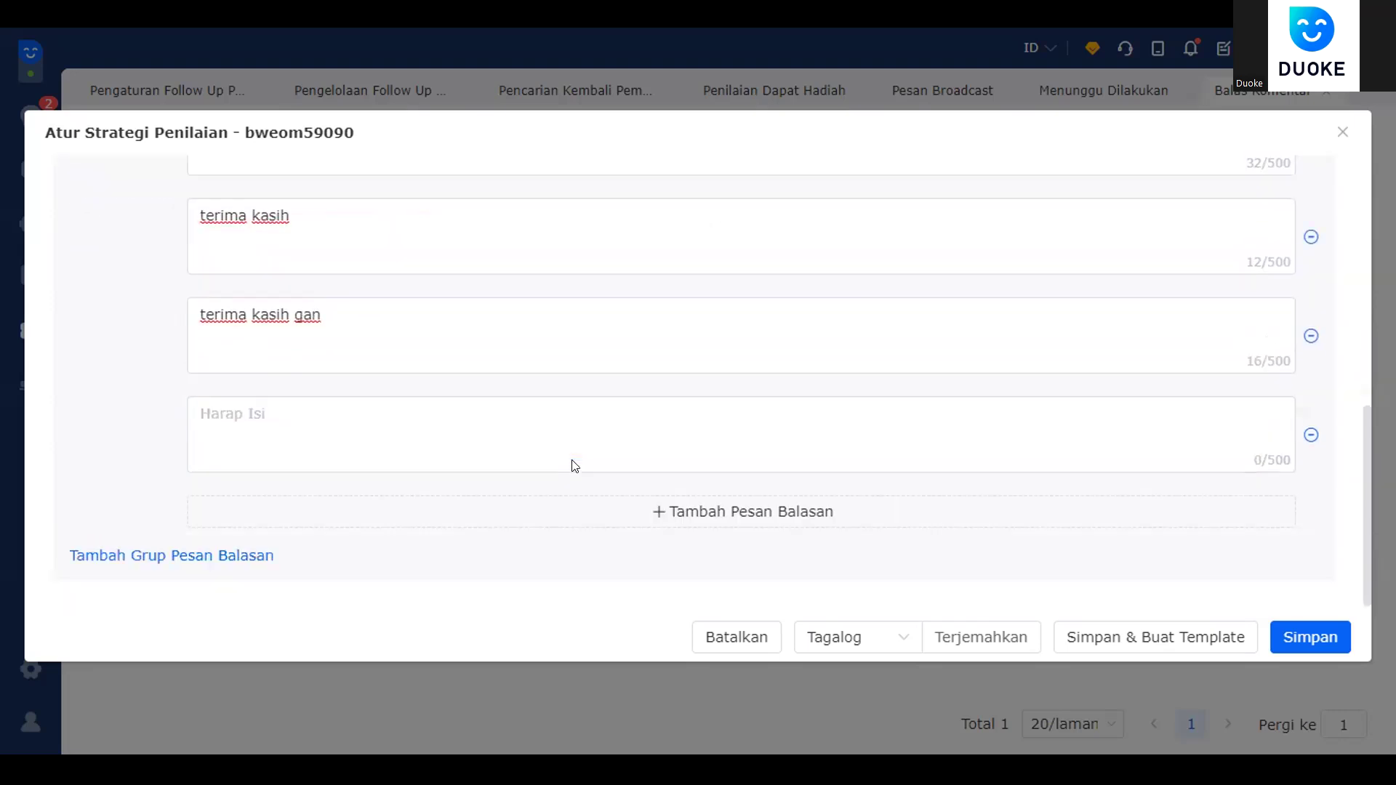
left_click(642, 499)
scroll(1284, 411, "down", 1)
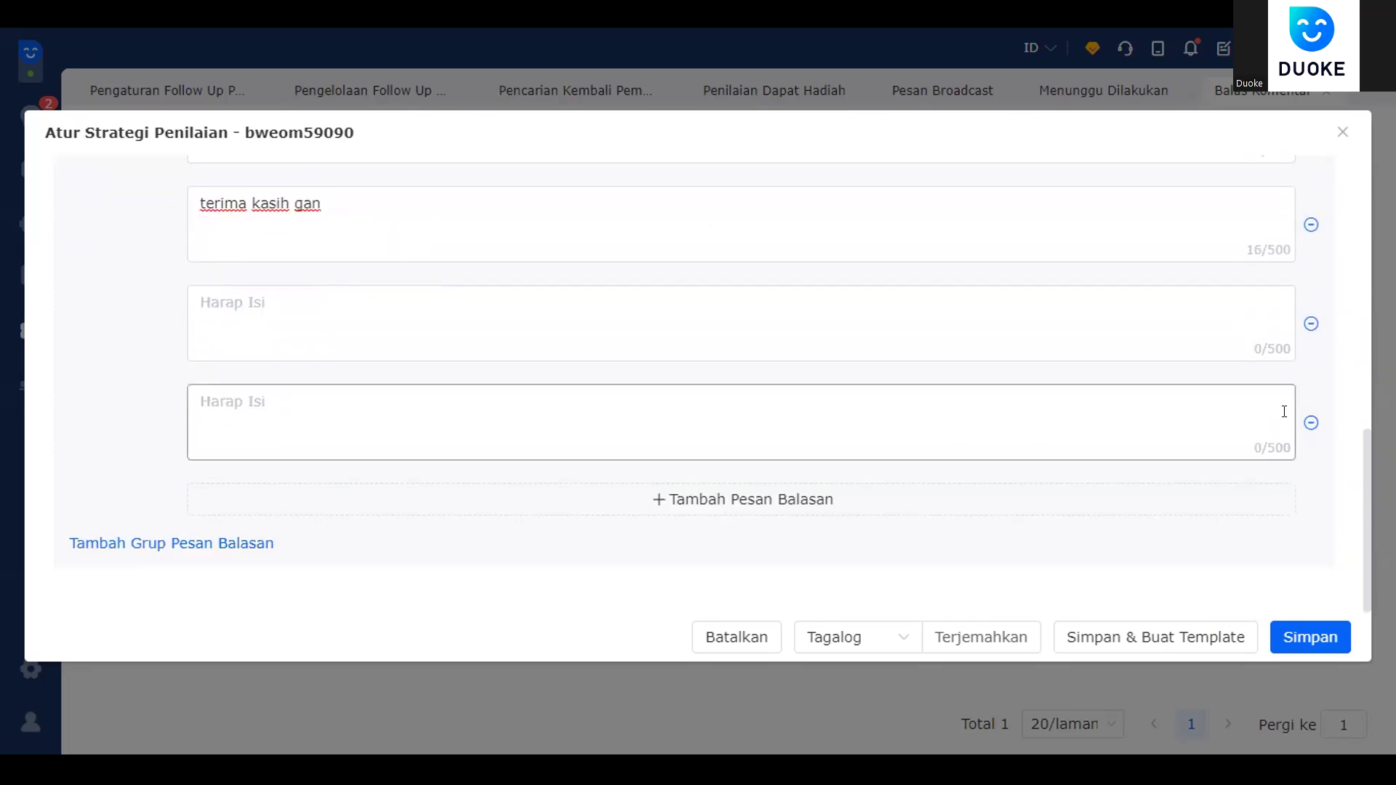
left_click(1311, 422)
left_click(1311, 422)
scroll(654, 398, "up", 3)
scroll(689, 429, "down", 3)
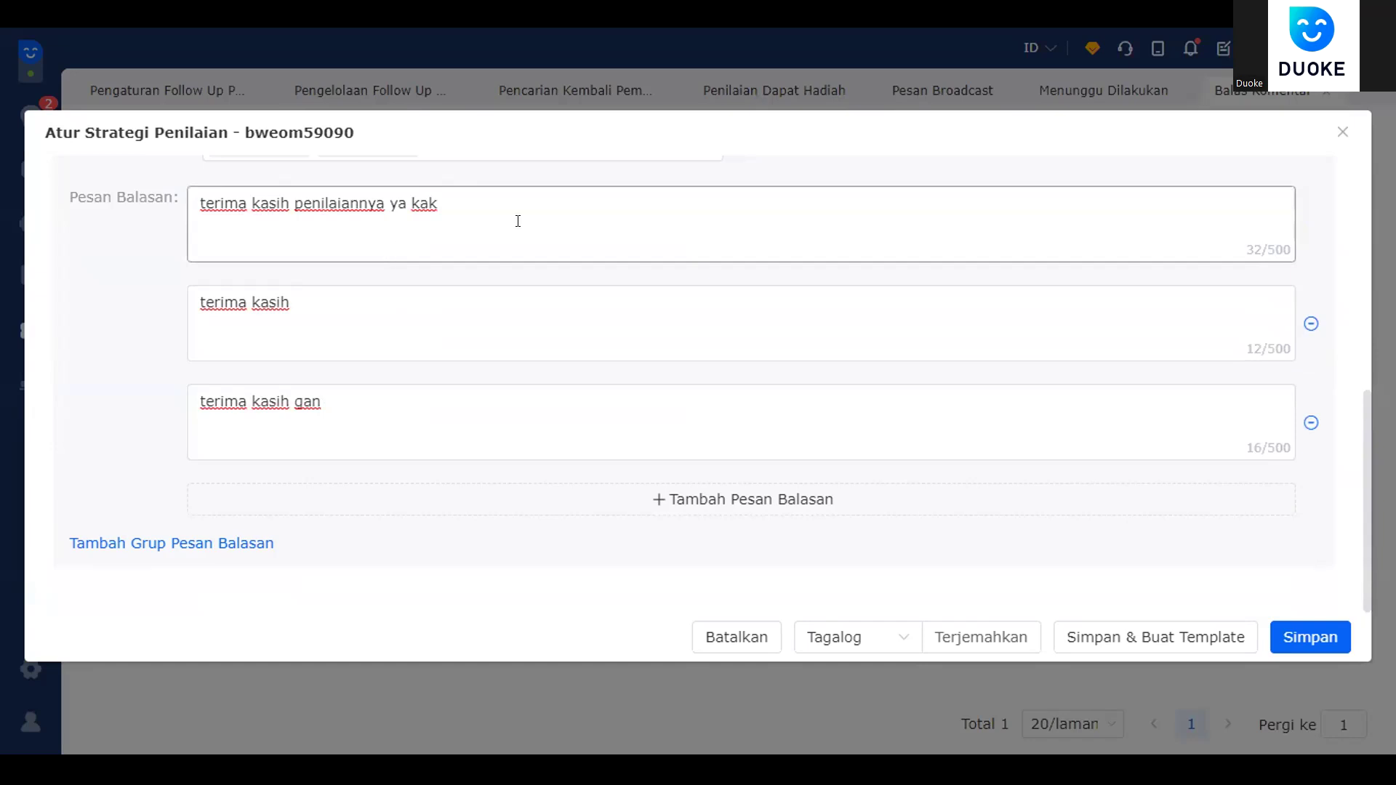
- Review the first reply's text by selecting it and then clearing the selection
left_click_drag(382, 221, 320, 233)
left_click(316, 267)
left_click(472, 215)
left_click_drag(491, 204, 164, 189)
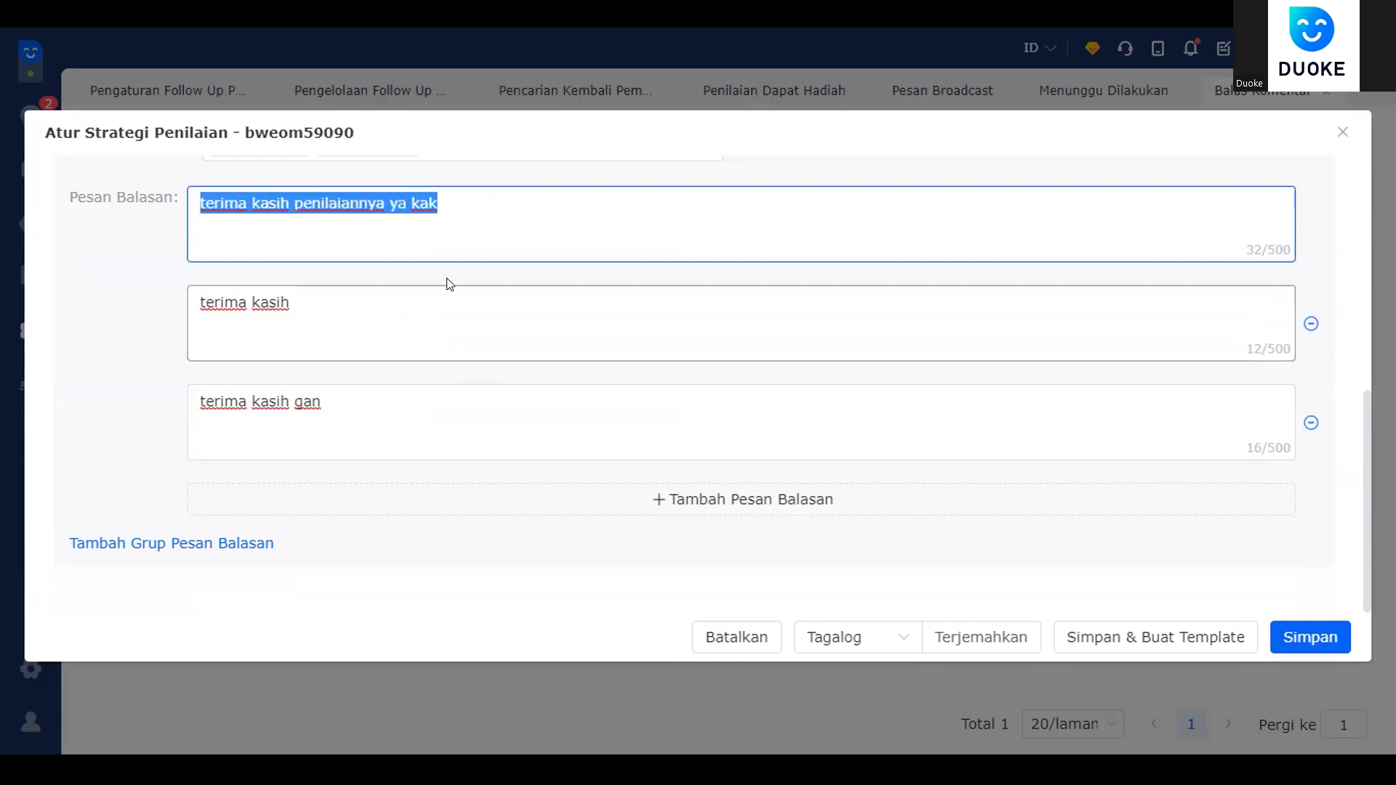
left_click(518, 371)
left_click(521, 237)
scroll(727, 429, "up", 5)
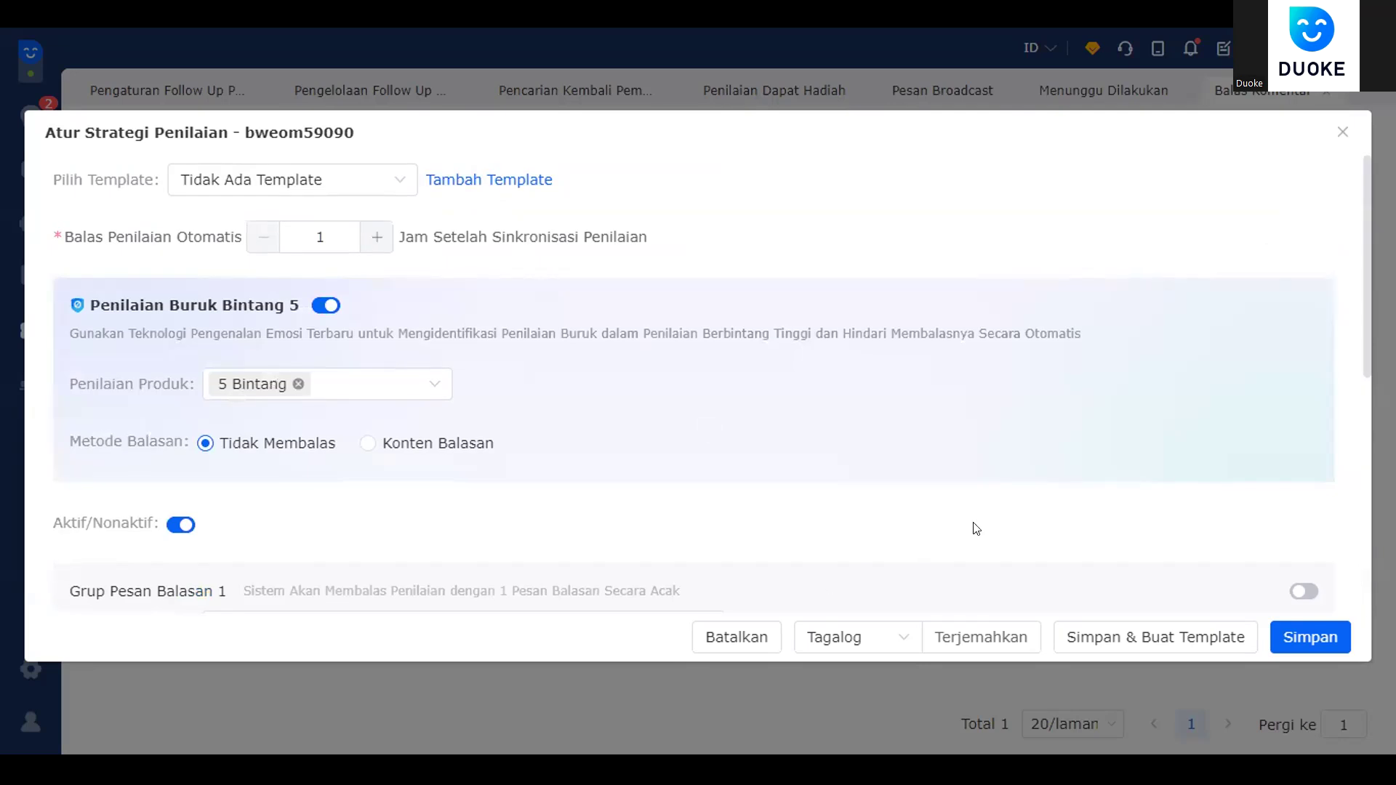
scroll(975, 529, "down", 5)
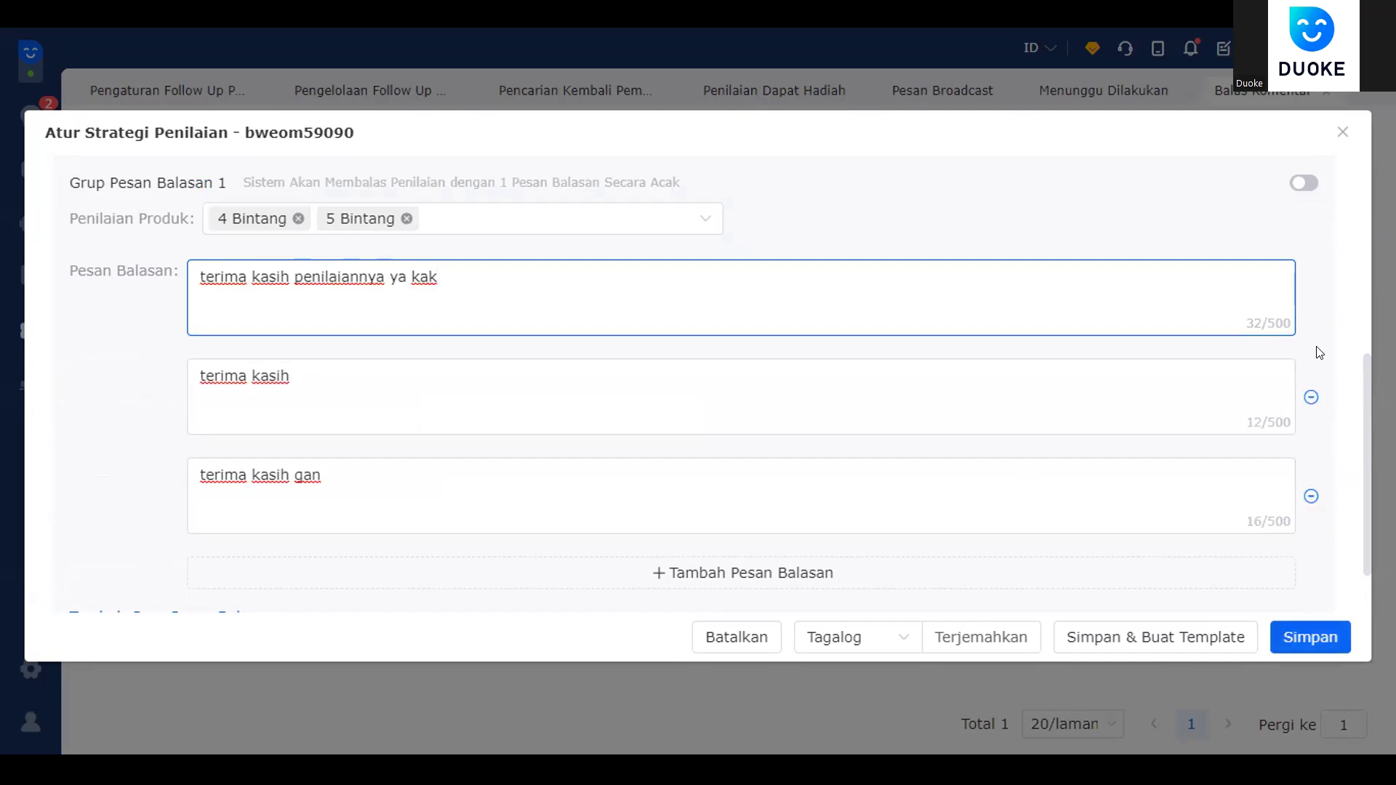
- Save the review reply strategy, glance at the Lazada rules and pending-task reviews, then open Promosi/Fitur
left_click(1314, 643)
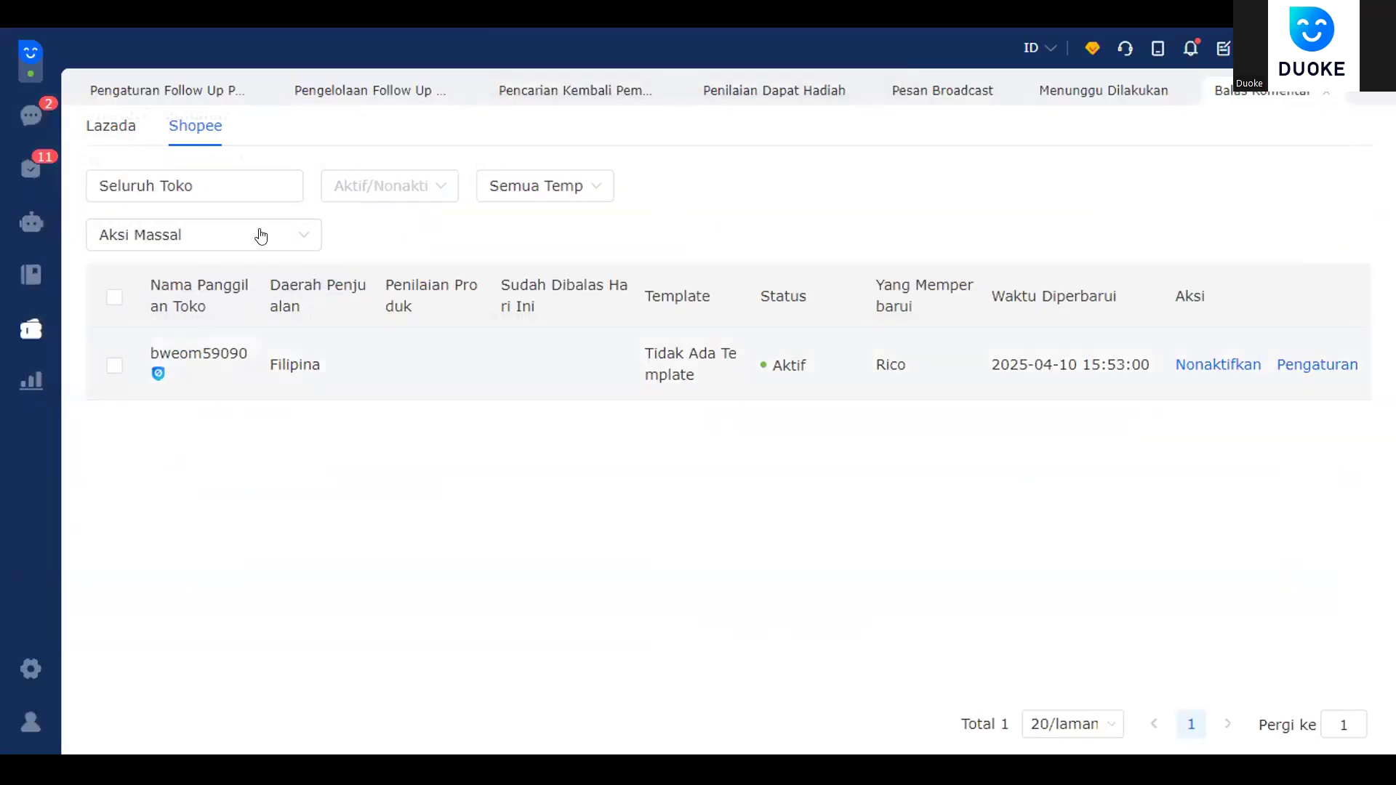
left_click(89, 136)
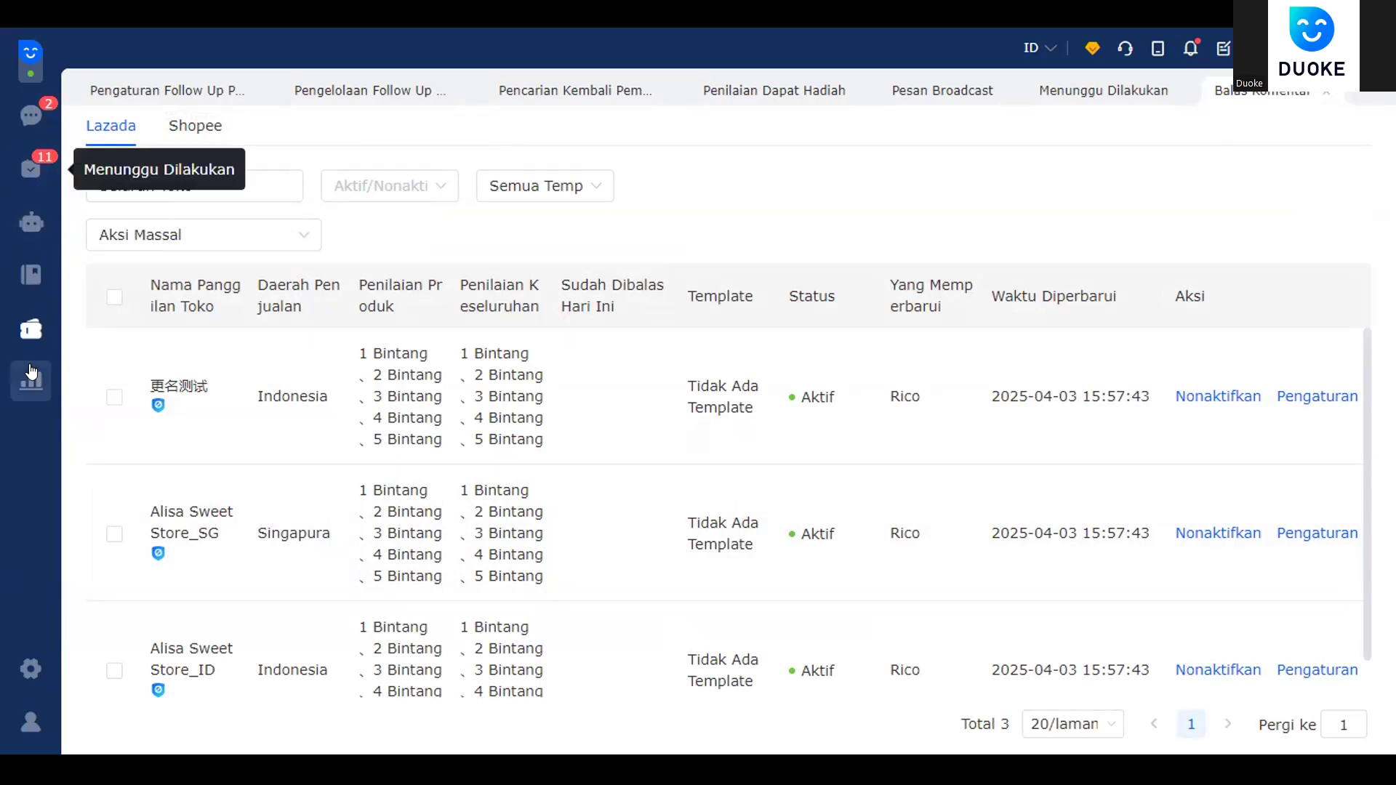
left_click(28, 180)
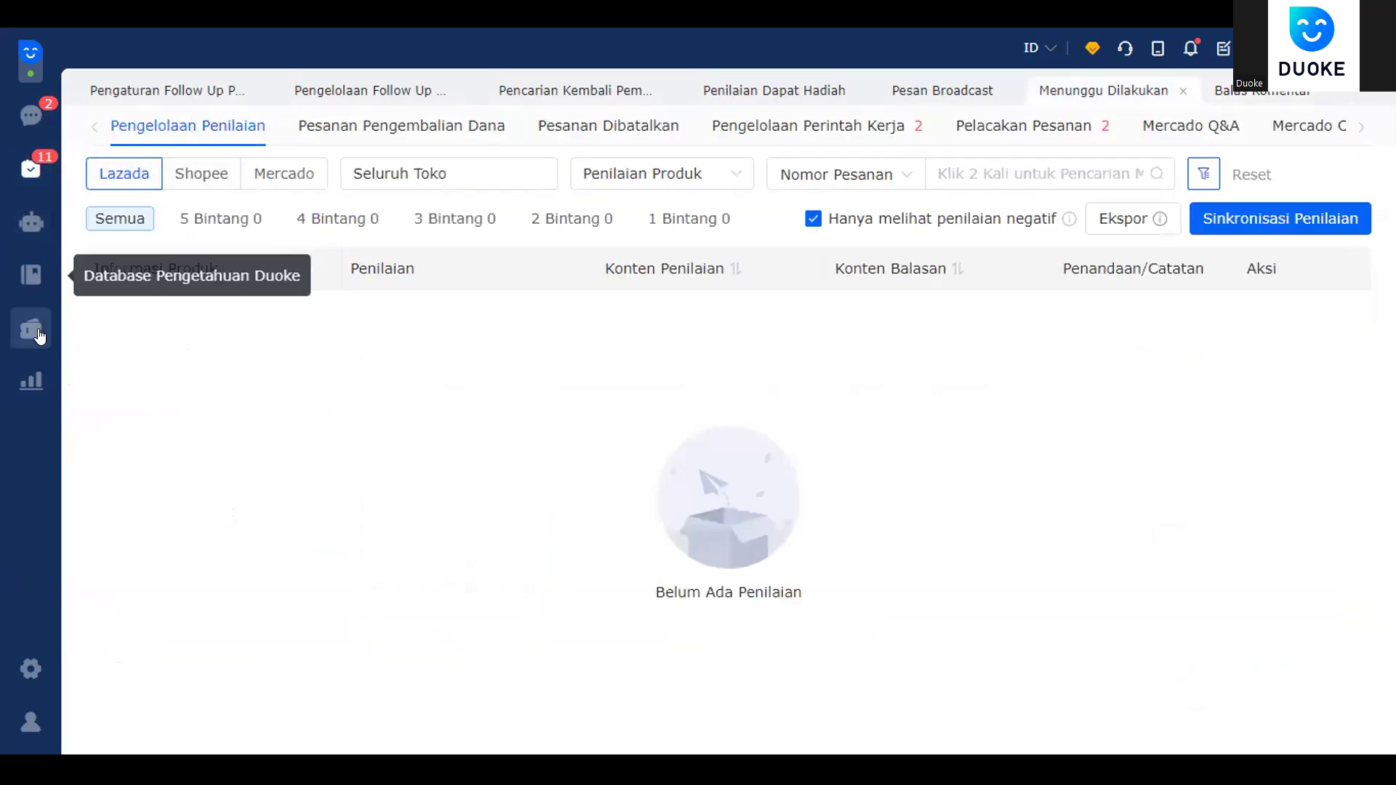
left_click(40, 335)
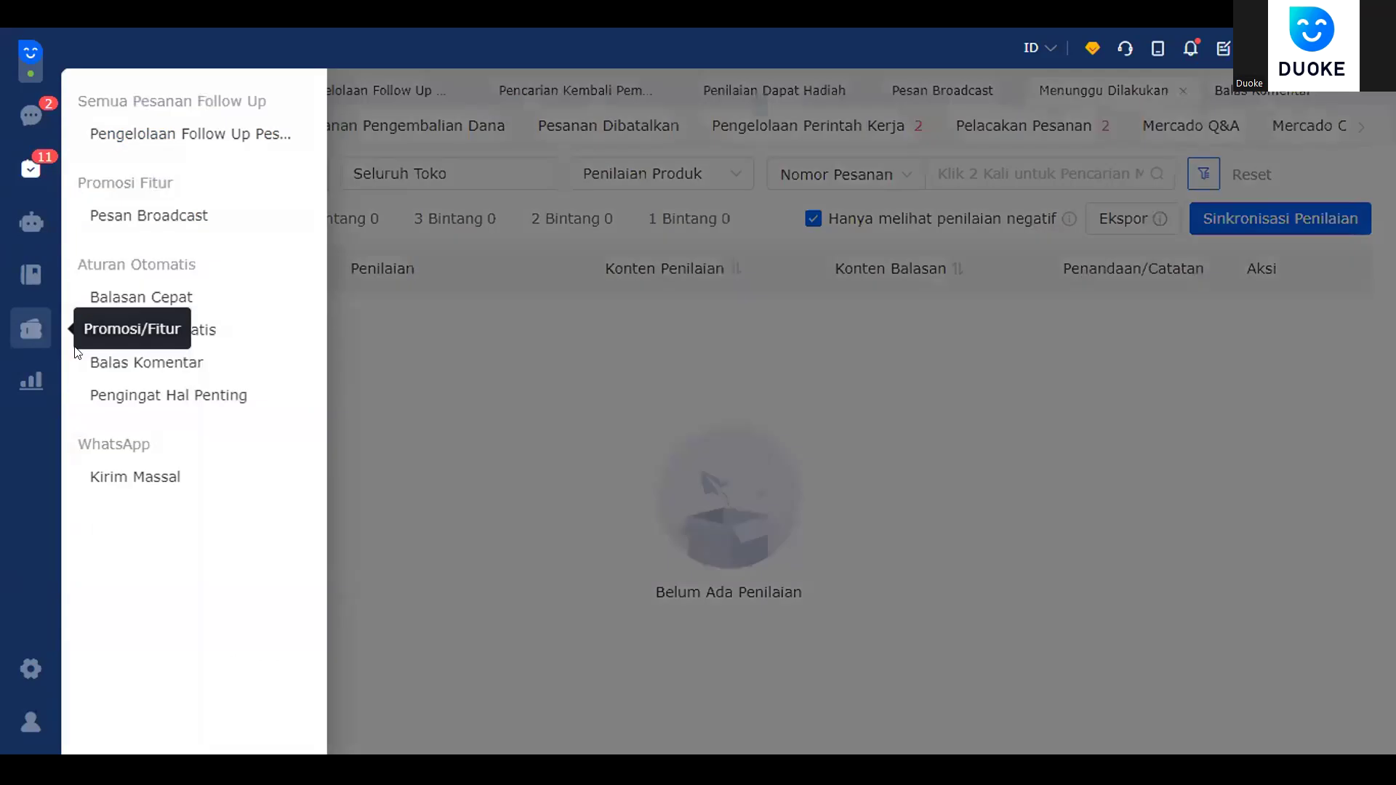
- In Pengingat Hal Penting, turn on the lost-order reminder, then return to pending-task reviews
left_click(221, 396)
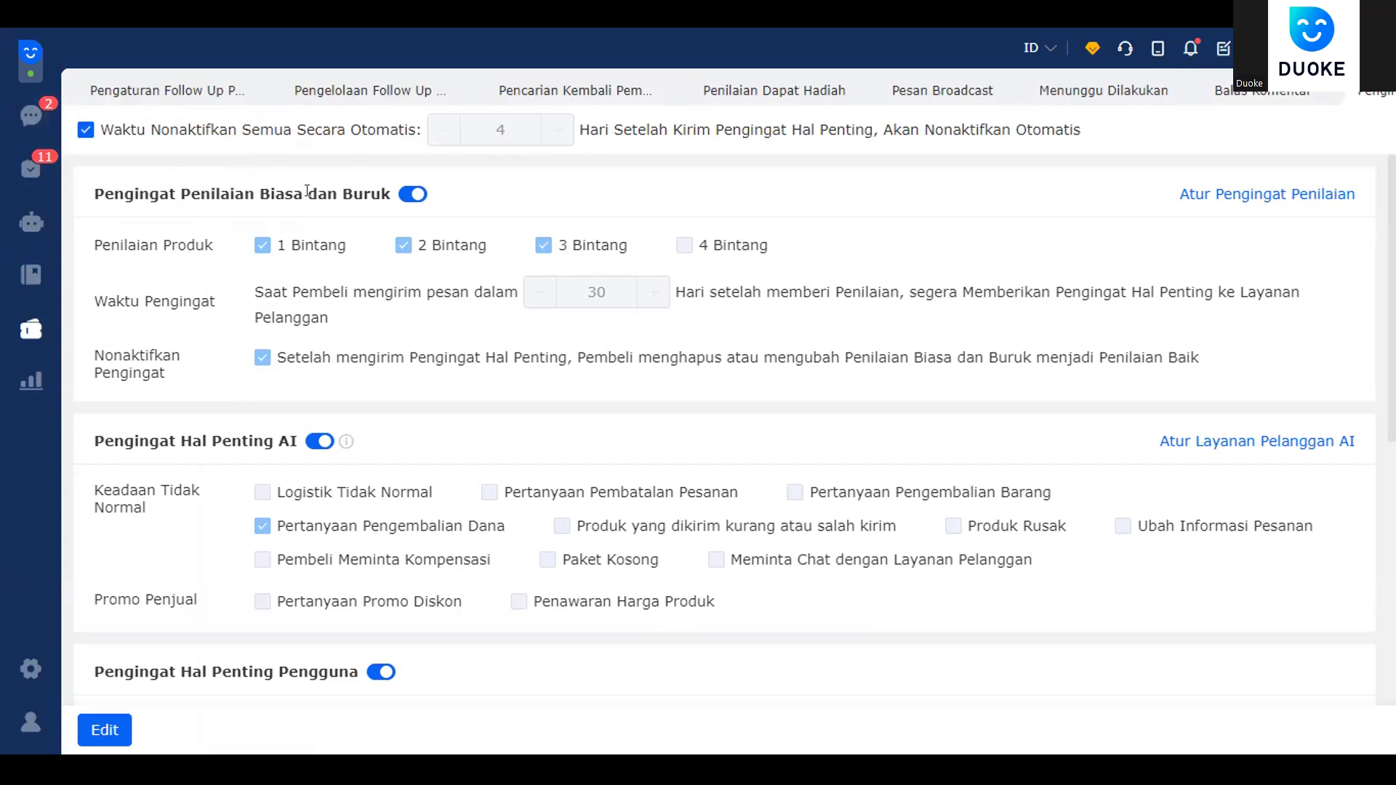
scroll(269, 509, "down", 6)
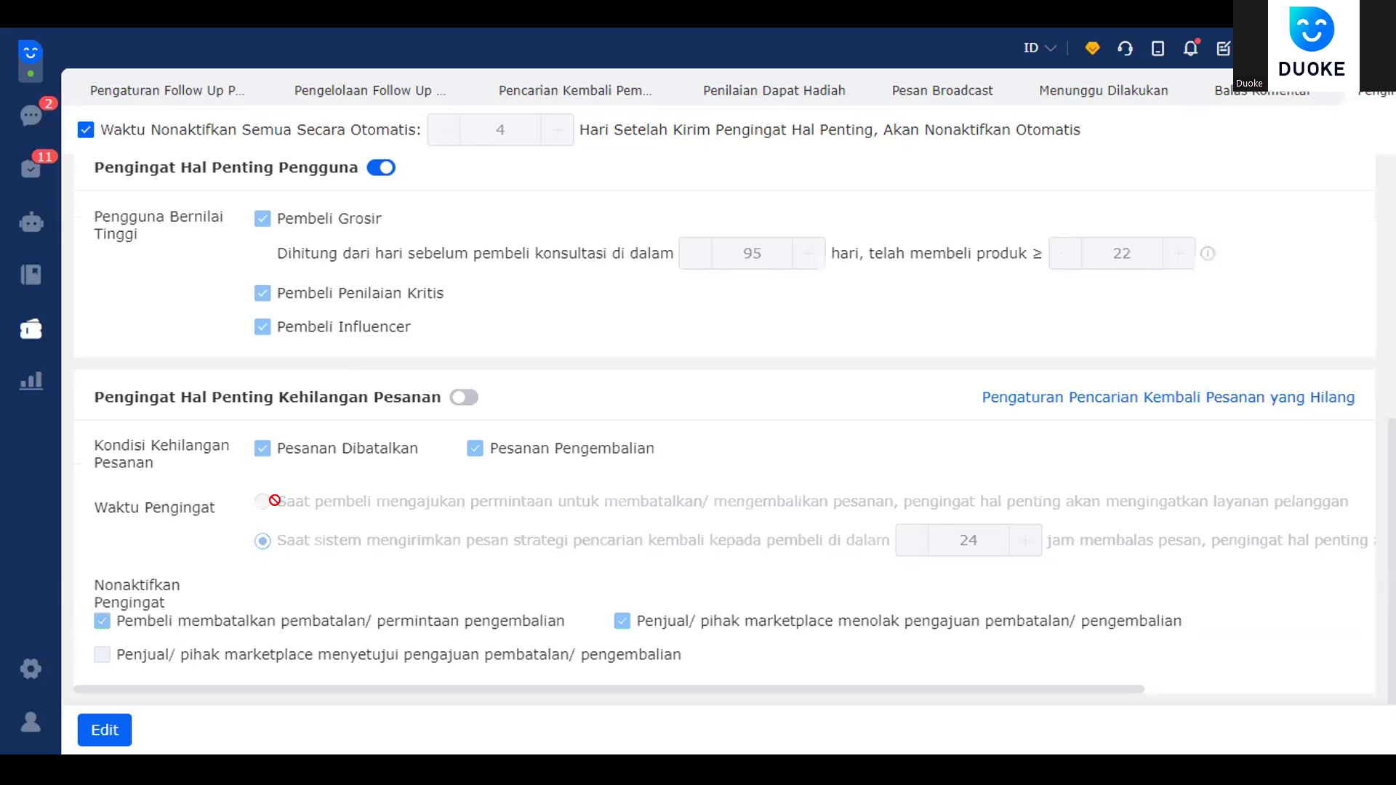
left_click(464, 398)
scroll(301, 534, "up", 6)
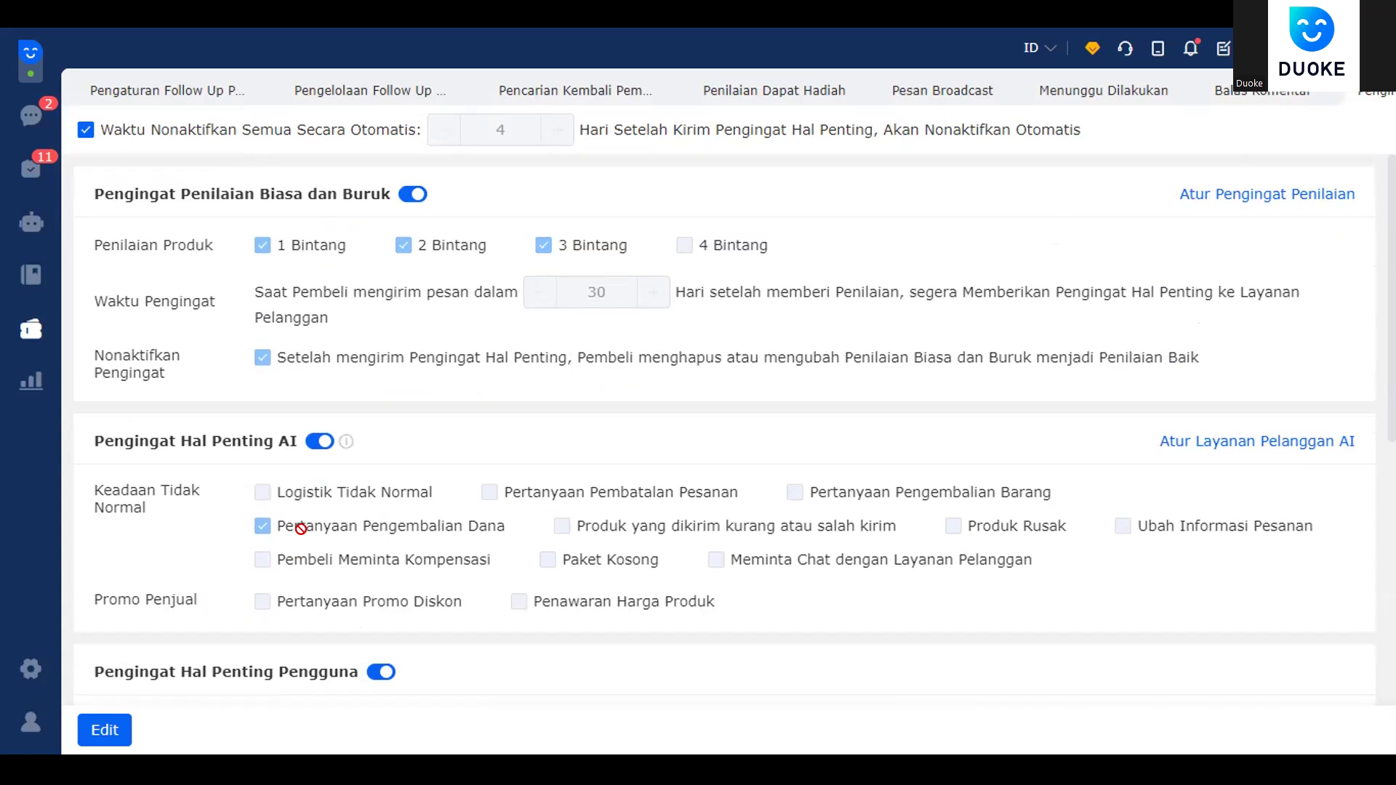
scroll(300, 528, "down", 6)
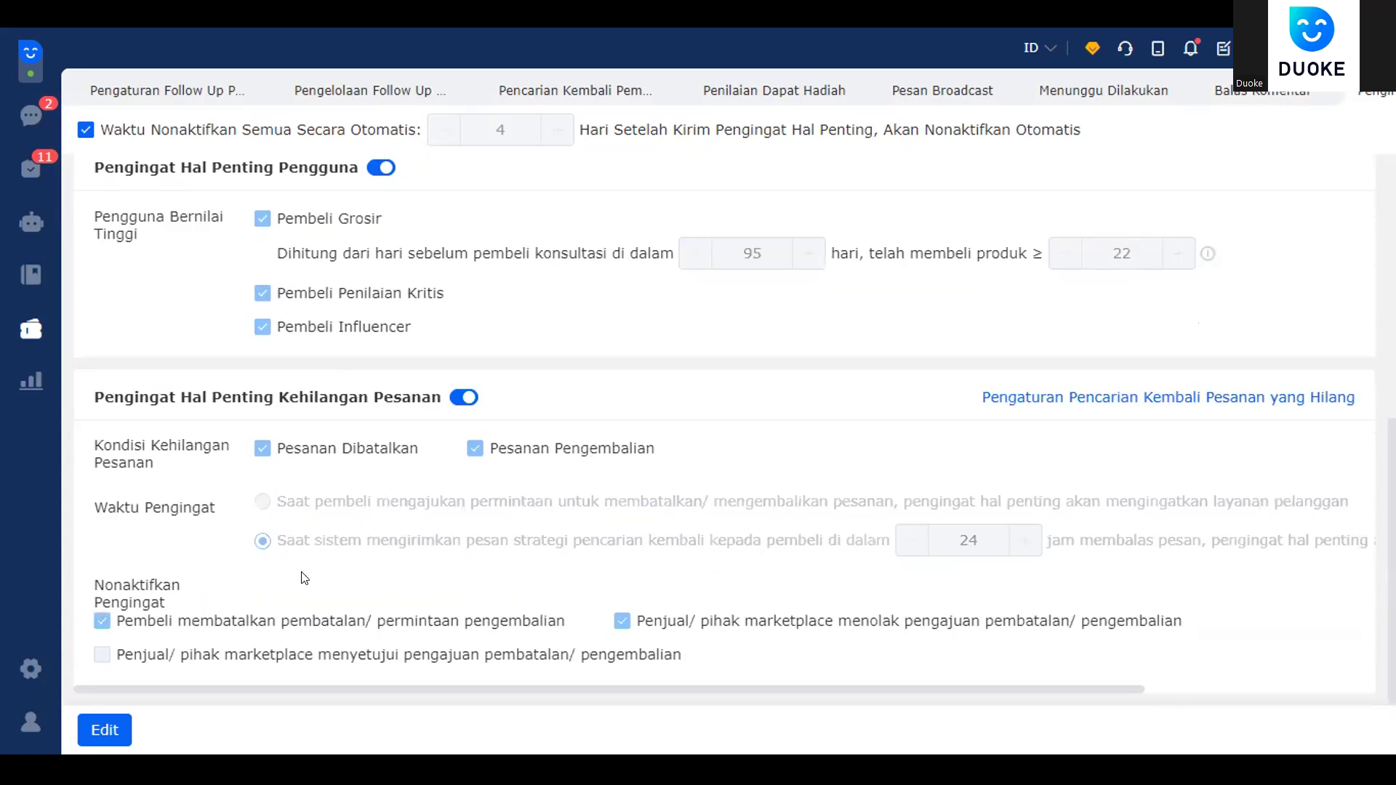
scroll(302, 581, "up", 6)
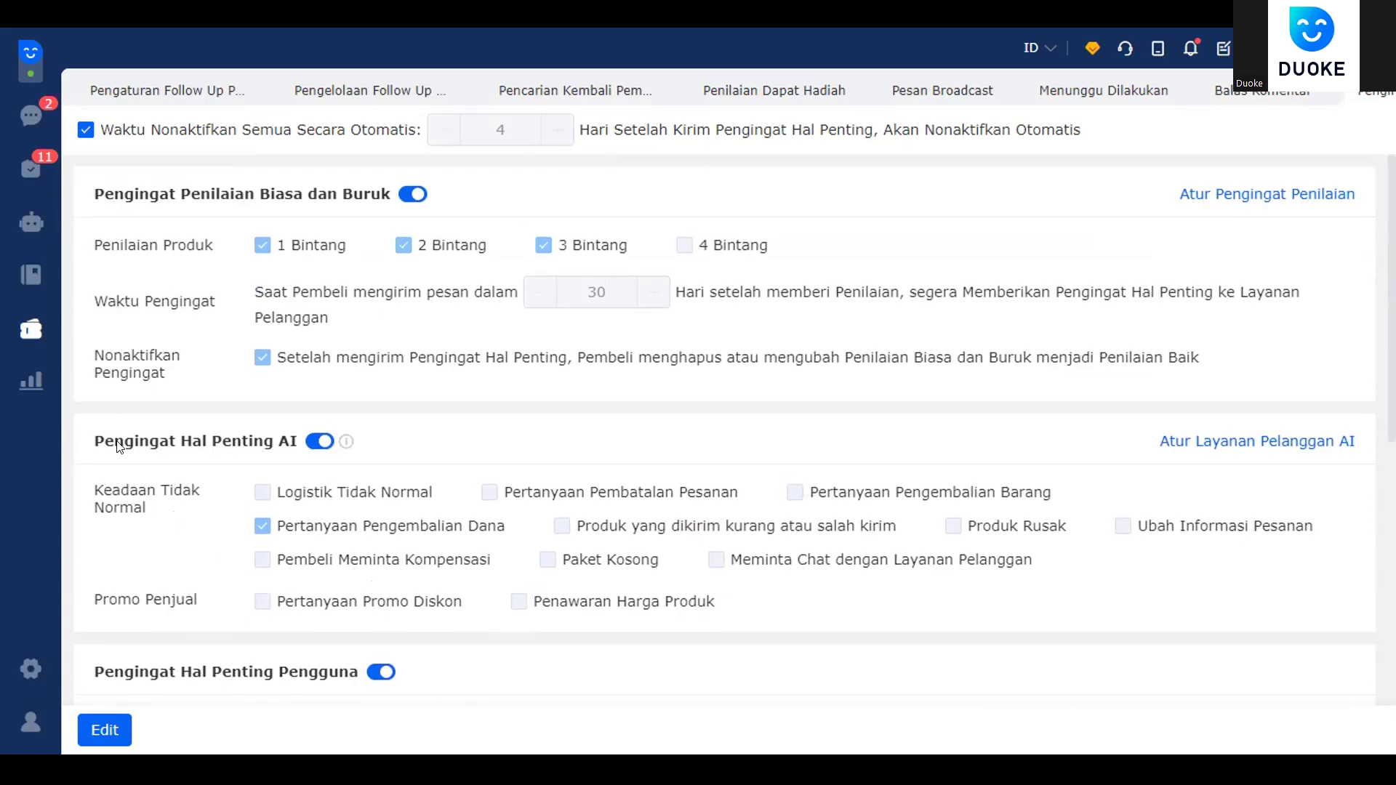
left_click(29, 182)
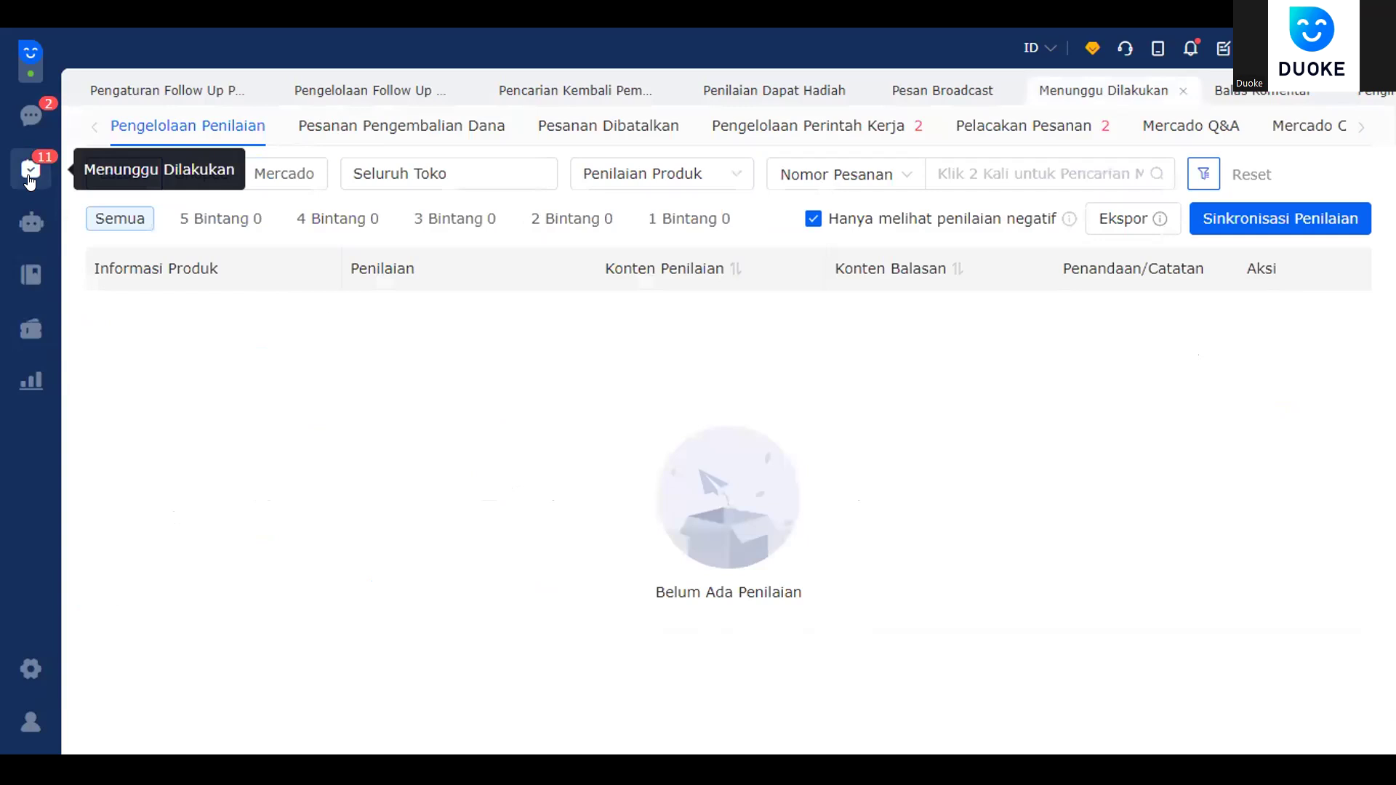
- Visit the buyer chat and come back, then turn off the negative-only filter for Lazada and Shopee reviews
left_click(34, 131)
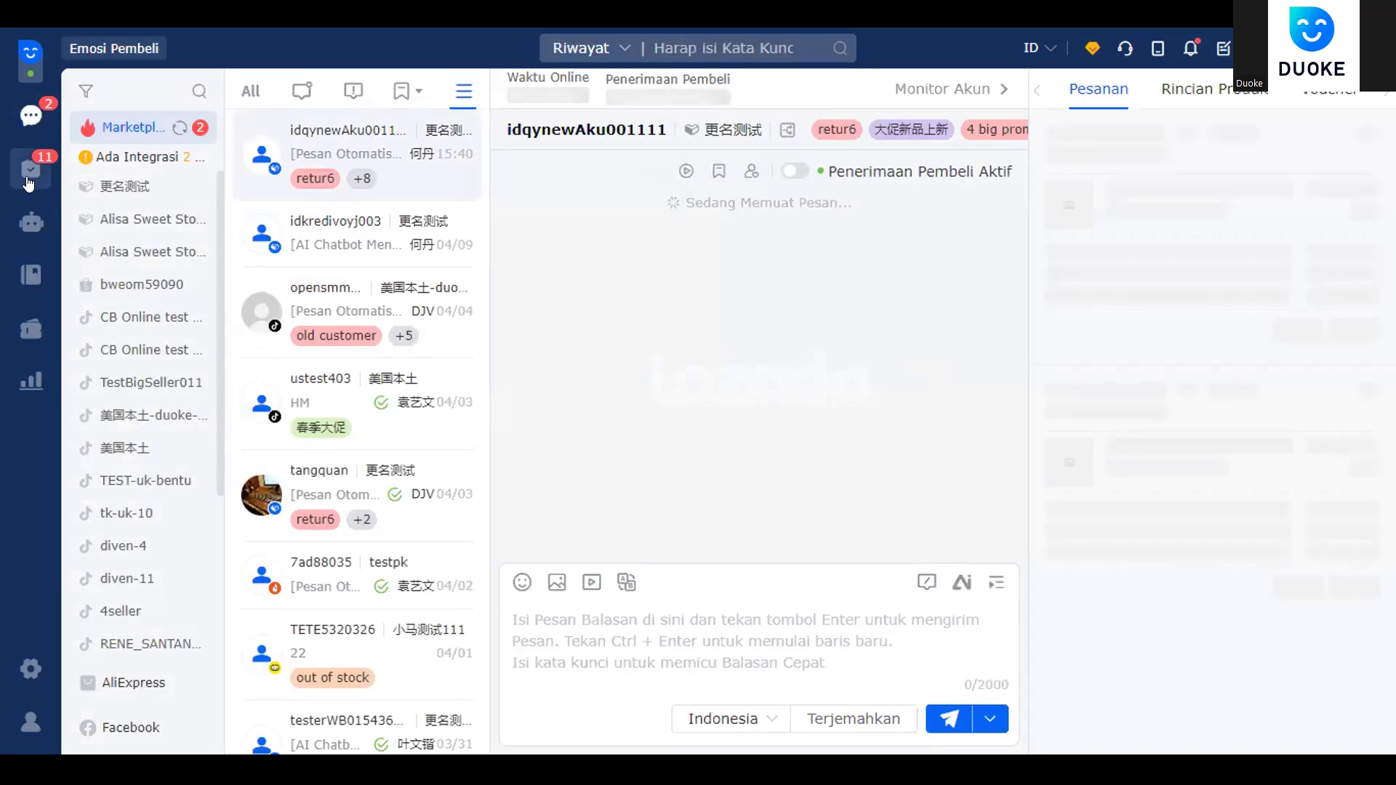
left_click(33, 171)
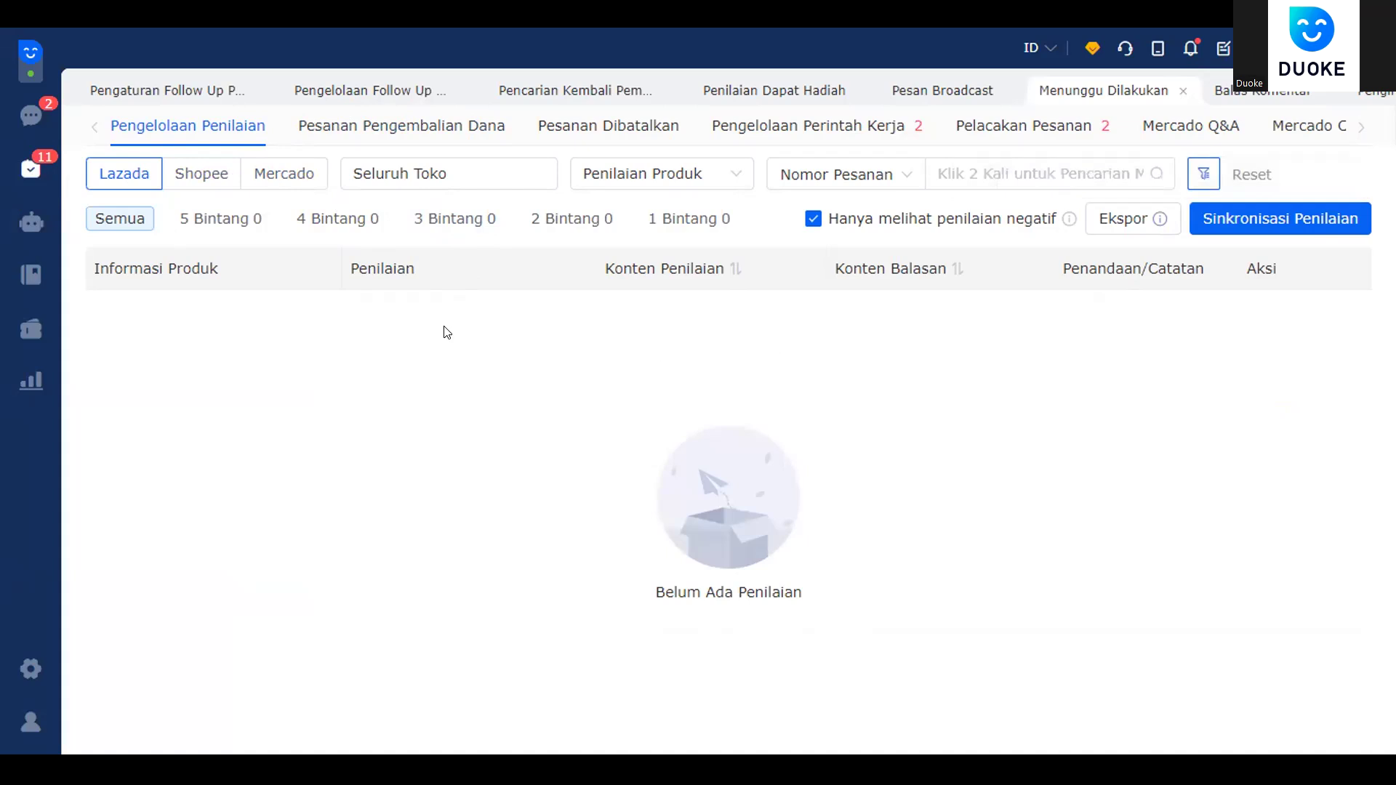
left_click(812, 219)
left_click(218, 187)
left_click(801, 219)
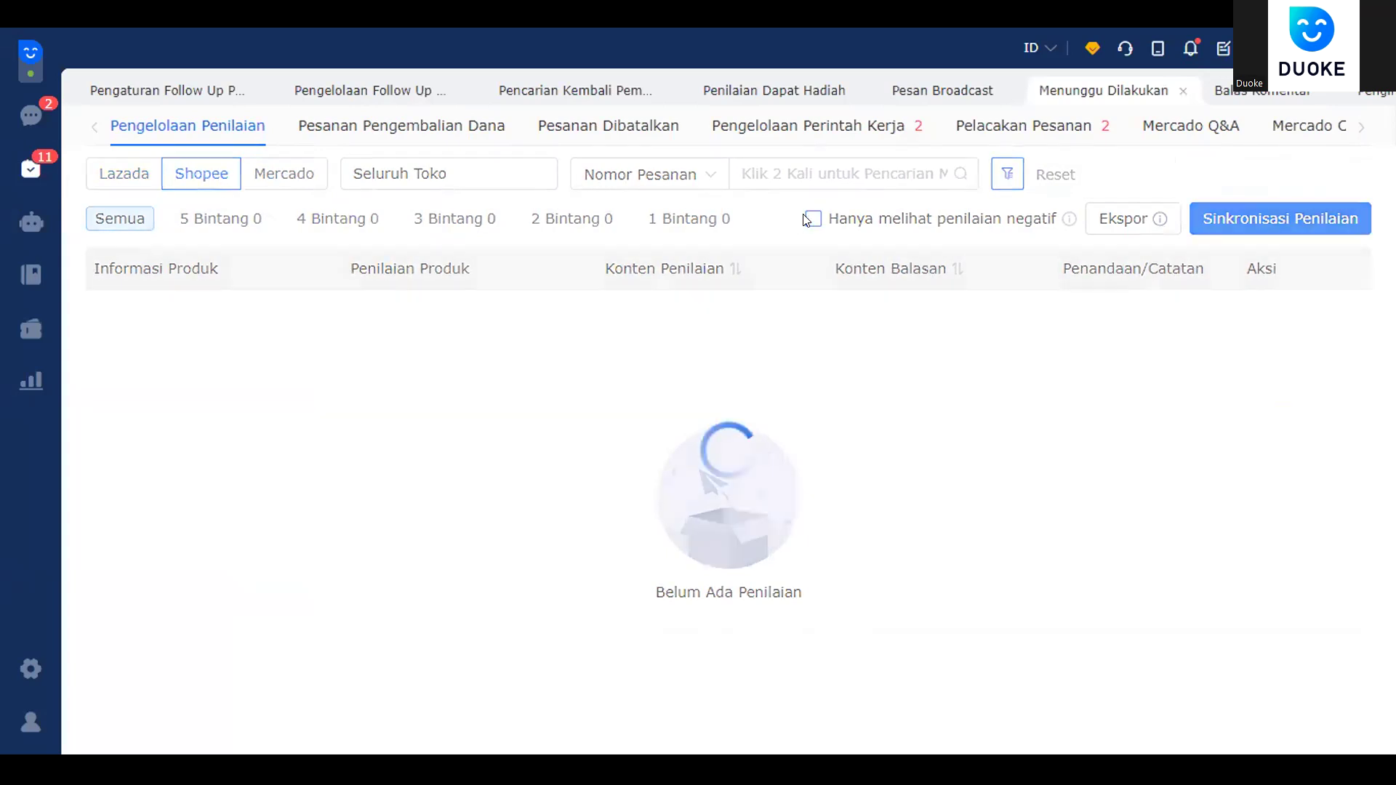
- Check refund orders, then list all 72 cancelled orders under Pesanan Dibatalkan
left_click(400, 132)
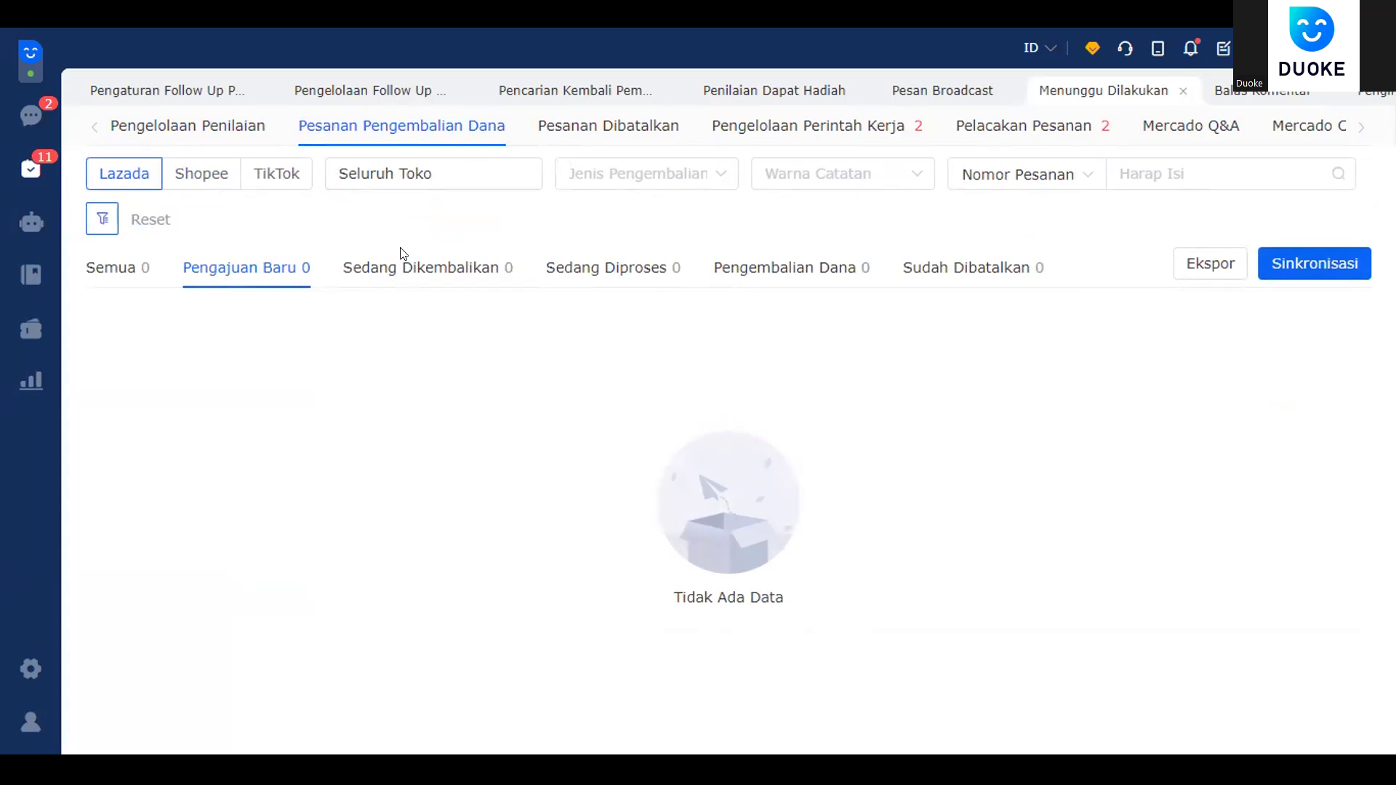
left_click(627, 137)
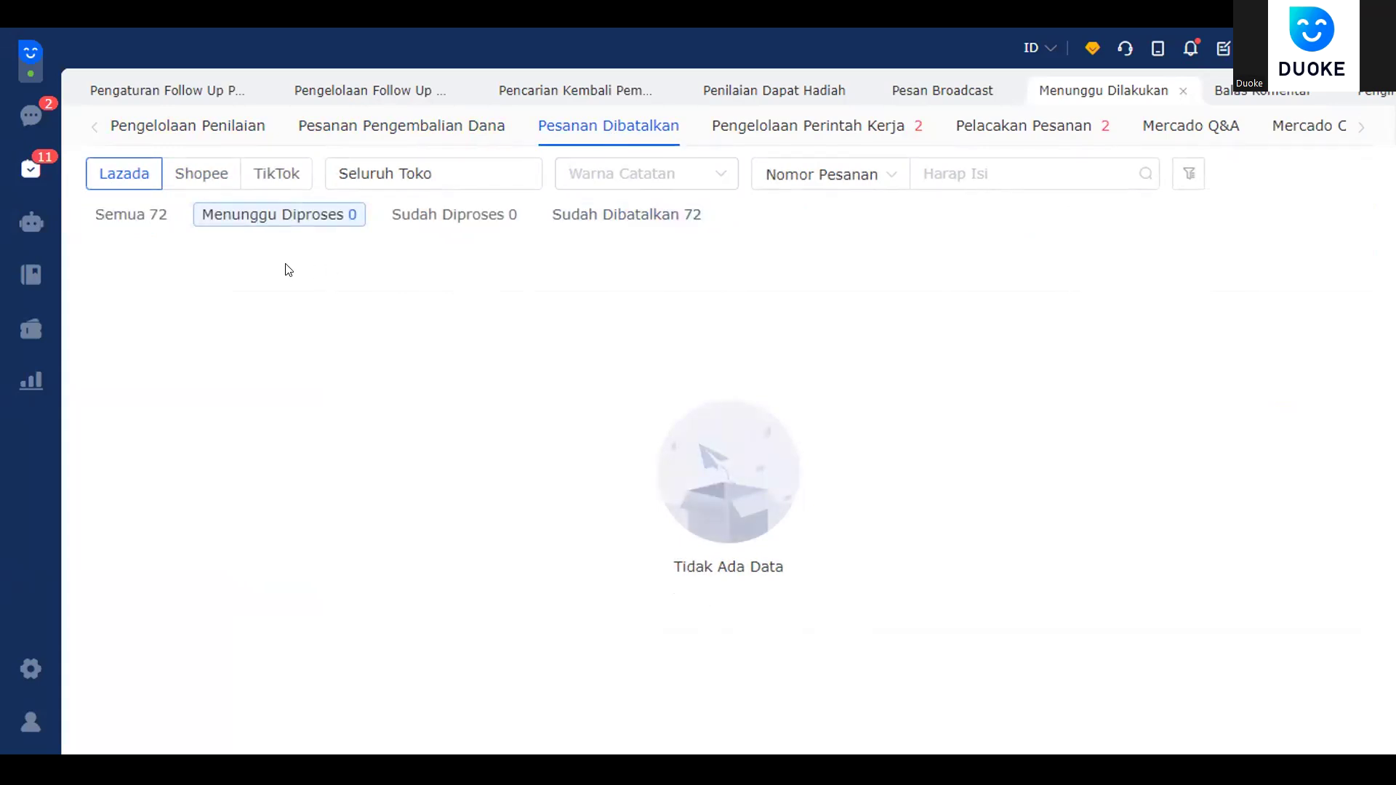
left_click(153, 217)
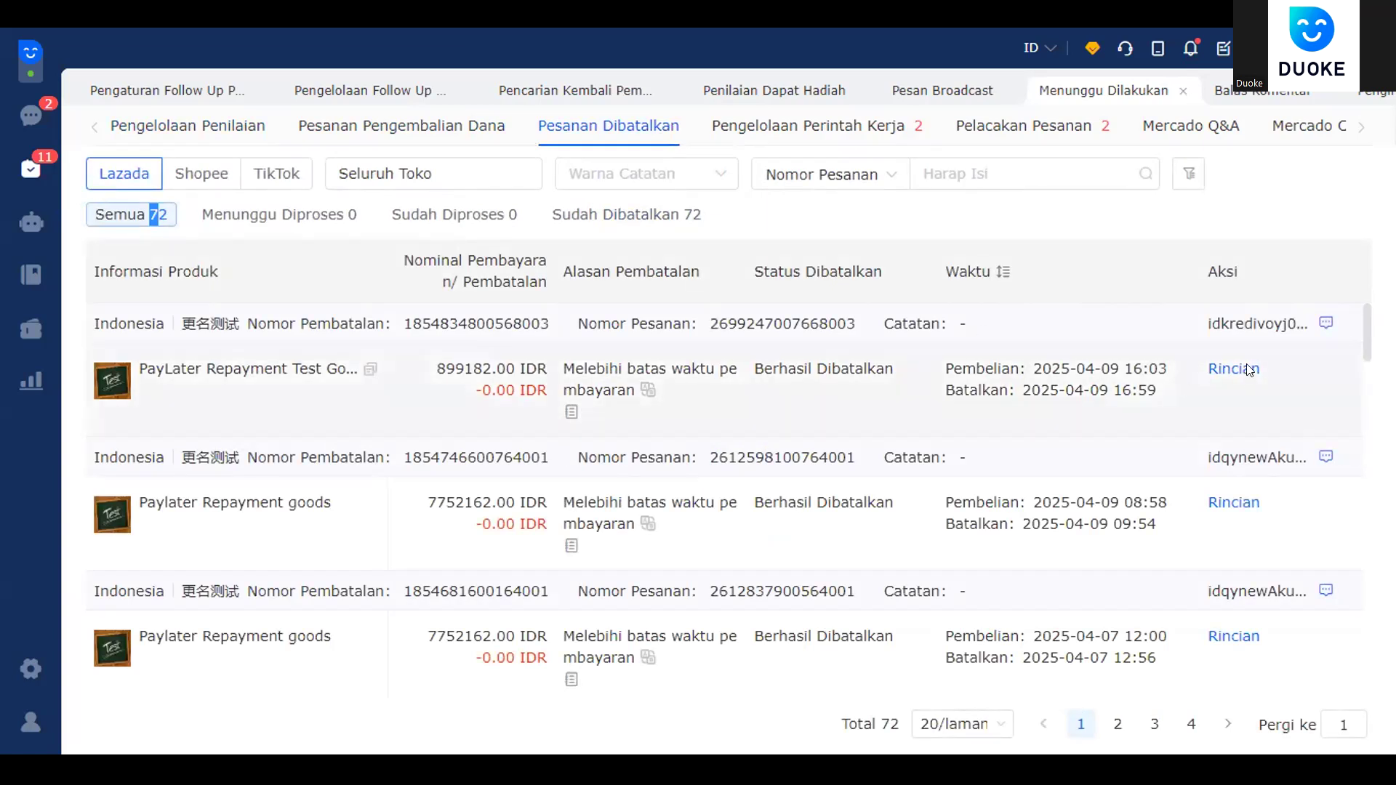
scroll(1251, 369, "down", 1)
scroll(1235, 385, "down", 1)
scroll(1199, 407, "up", 2)
left_click(22, 333)
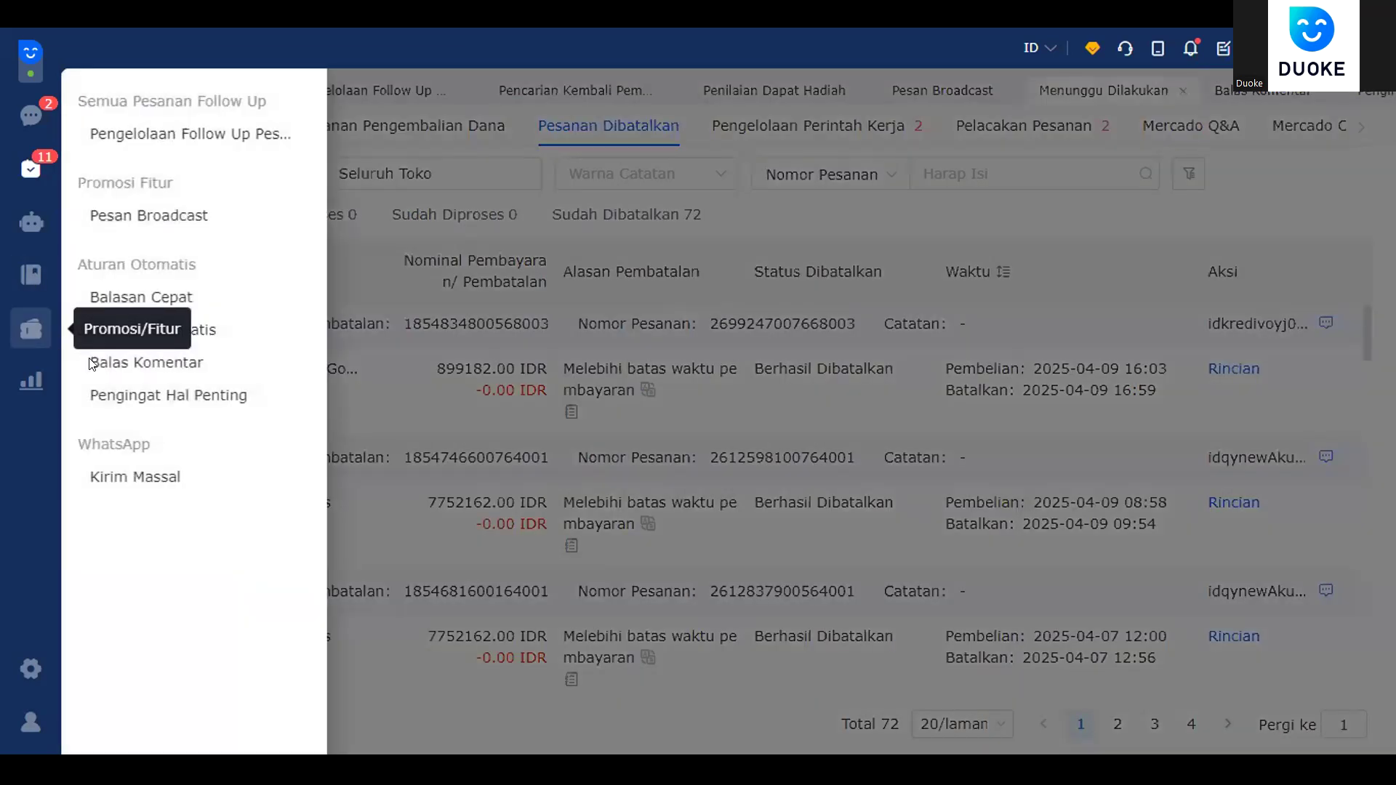
- Open Balasan Otomatis, switch to the Shopee rules and select the Filipina store's rule
left_click(211, 333)
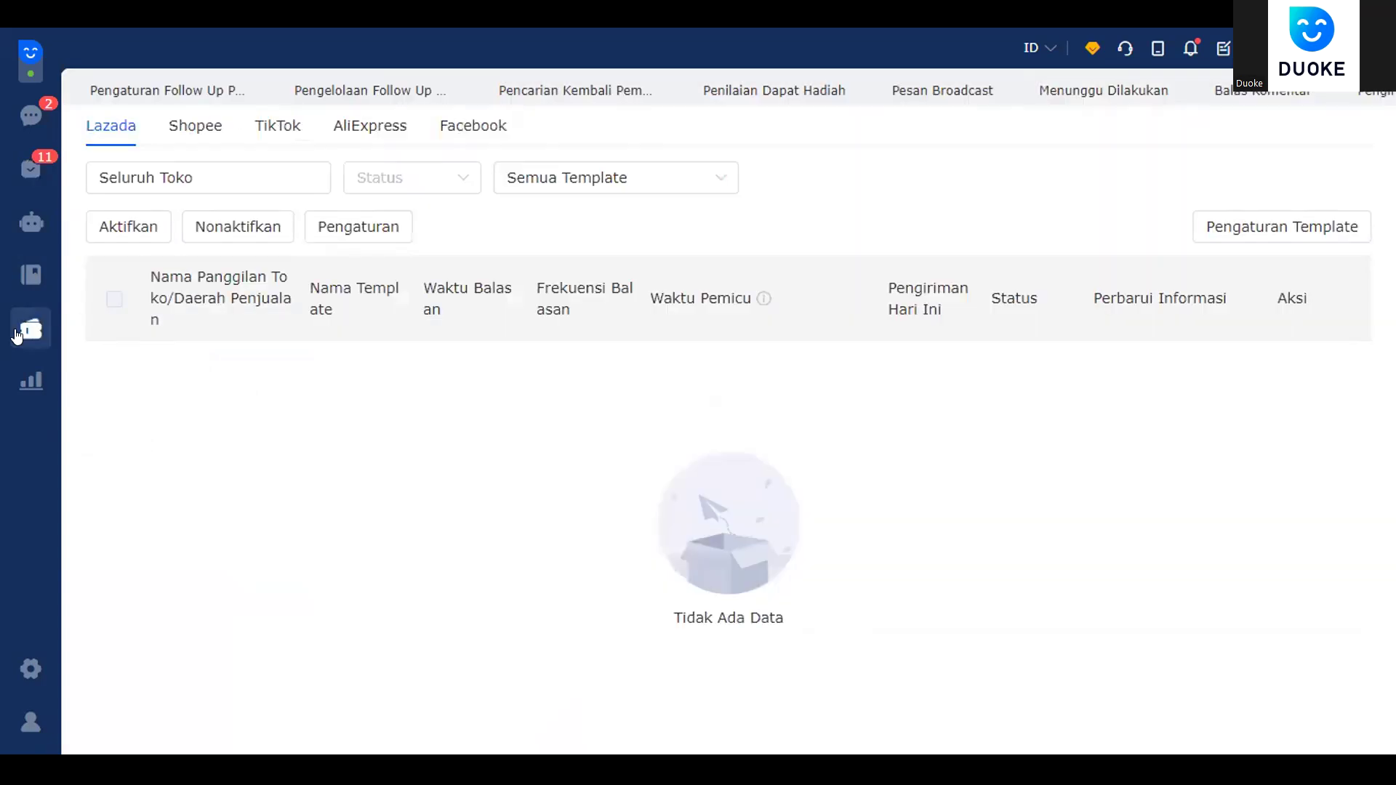
left_click(24, 333)
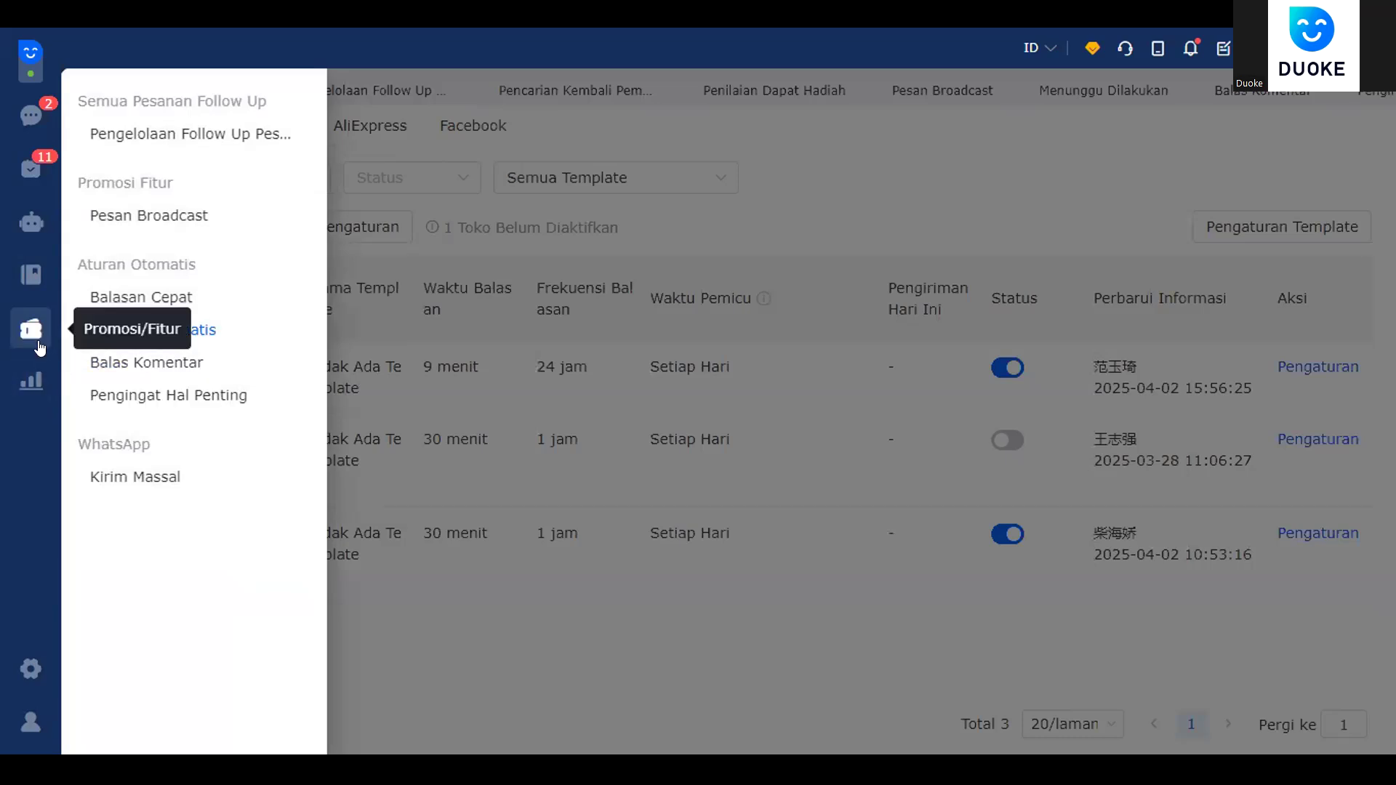
left_click(210, 332)
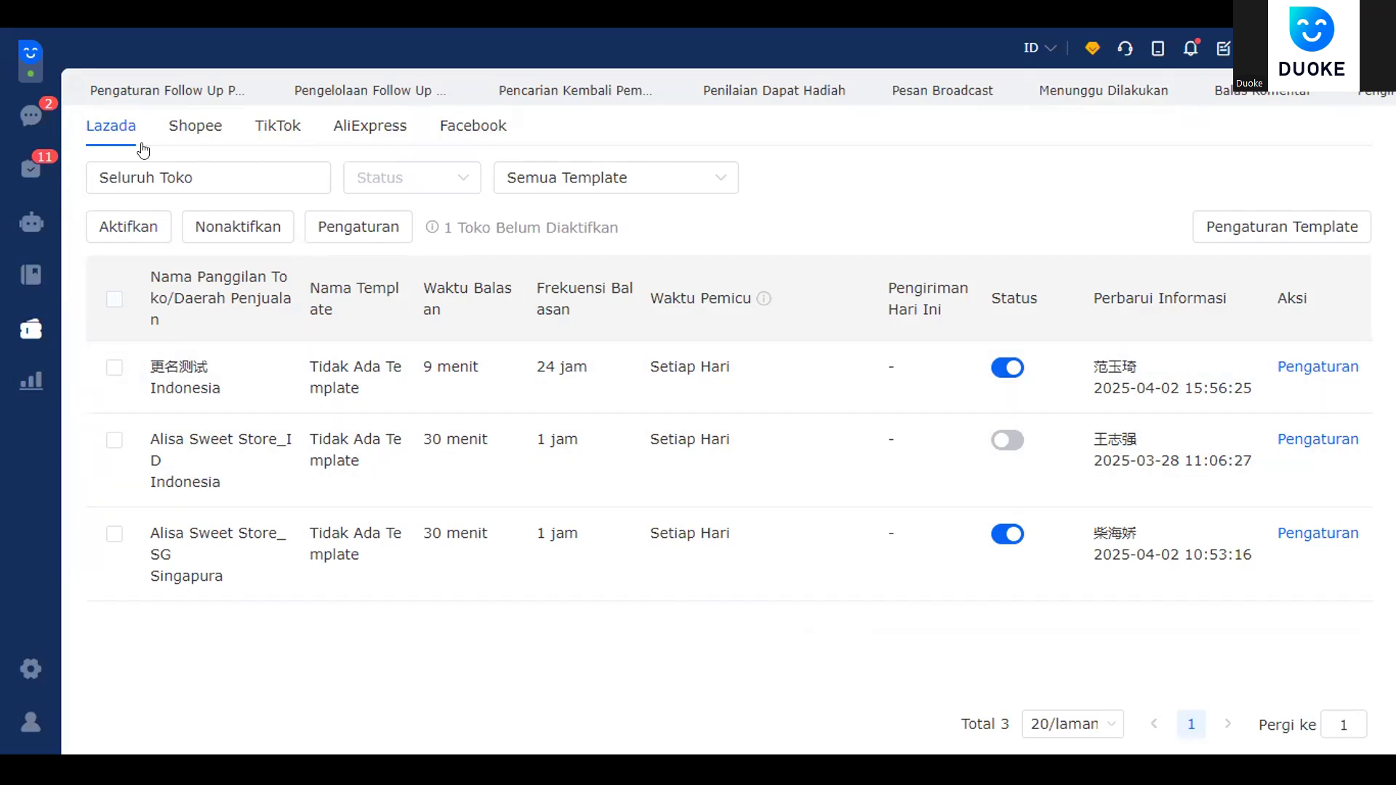
left_click(190, 135)
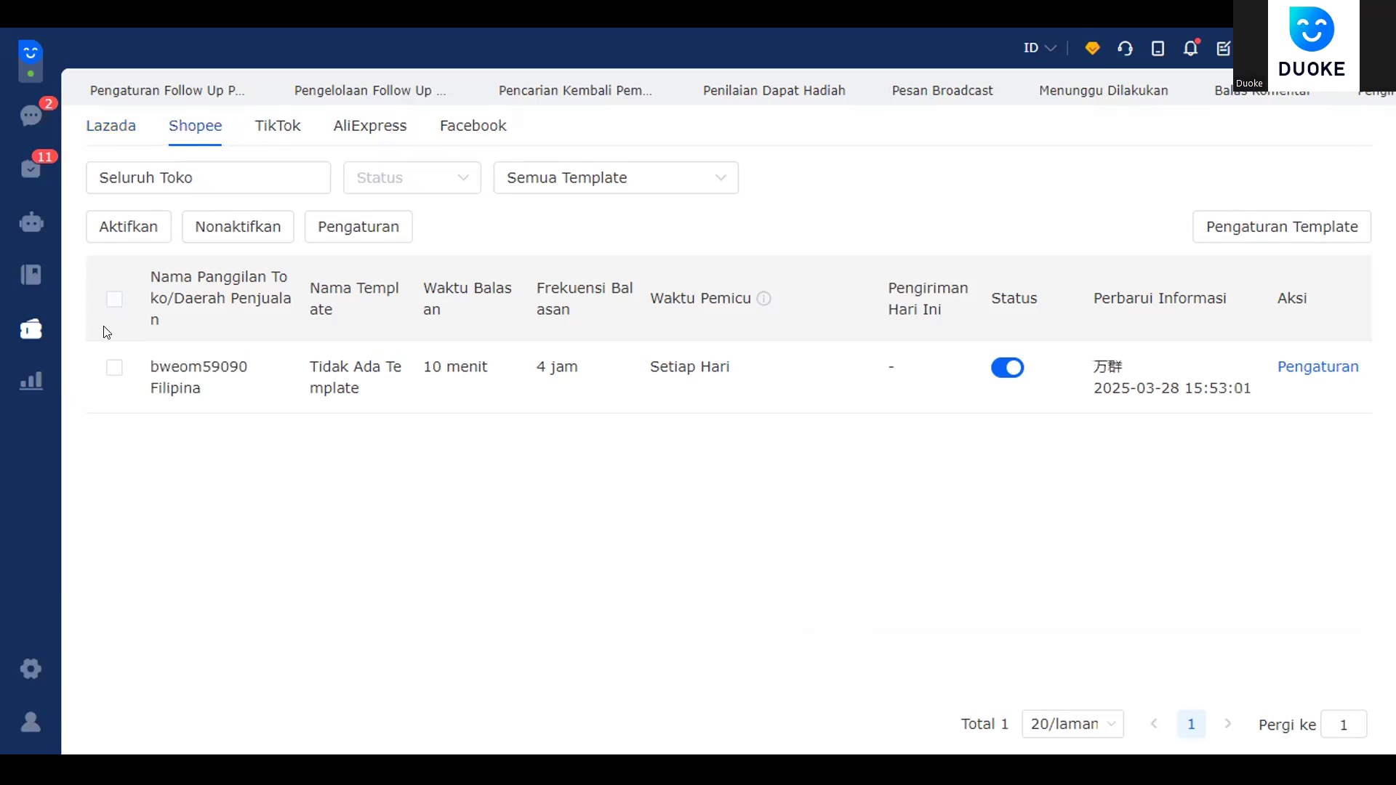
left_click(114, 367)
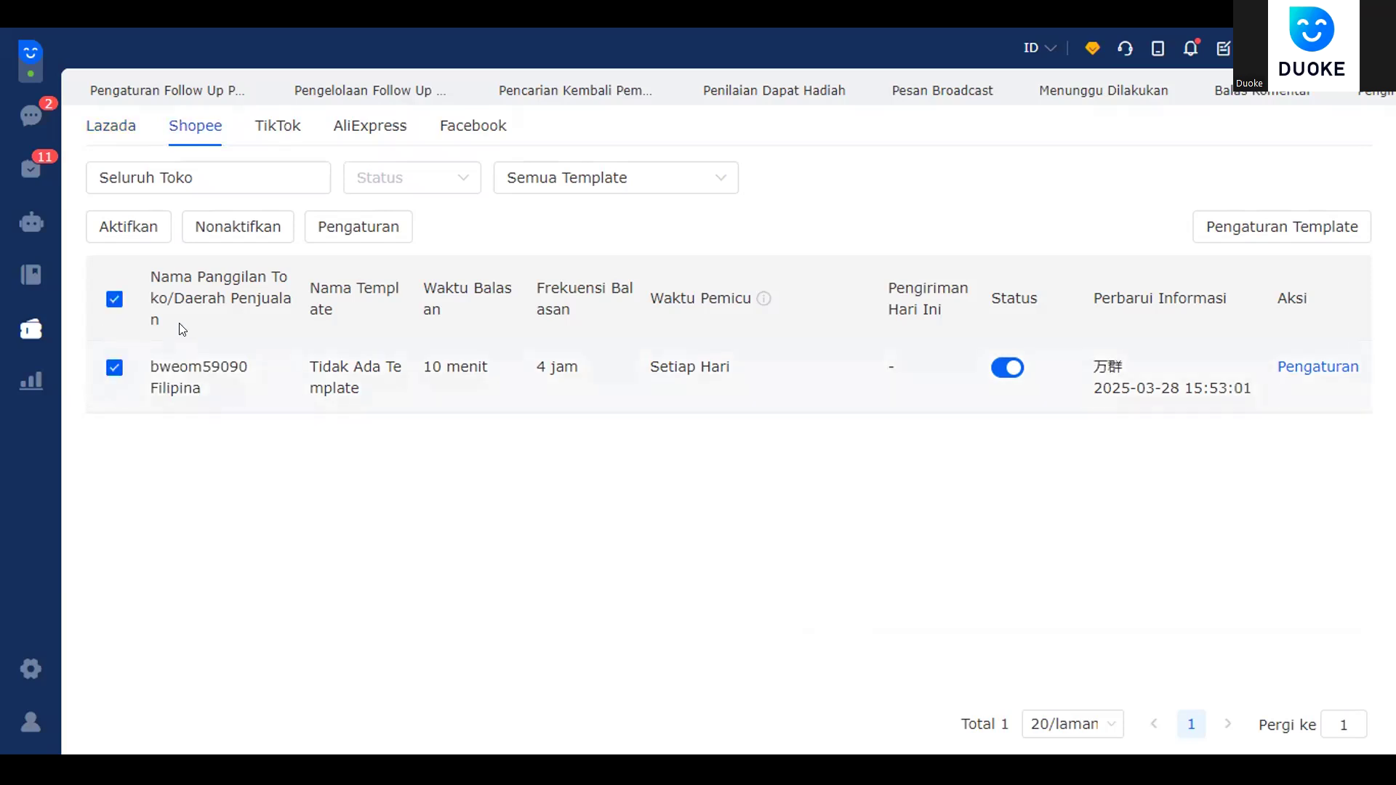
- Open the Shopee rule's settings, inspect the 10-minute reply delay, and select the Tagalog default reply
left_click(1307, 364)
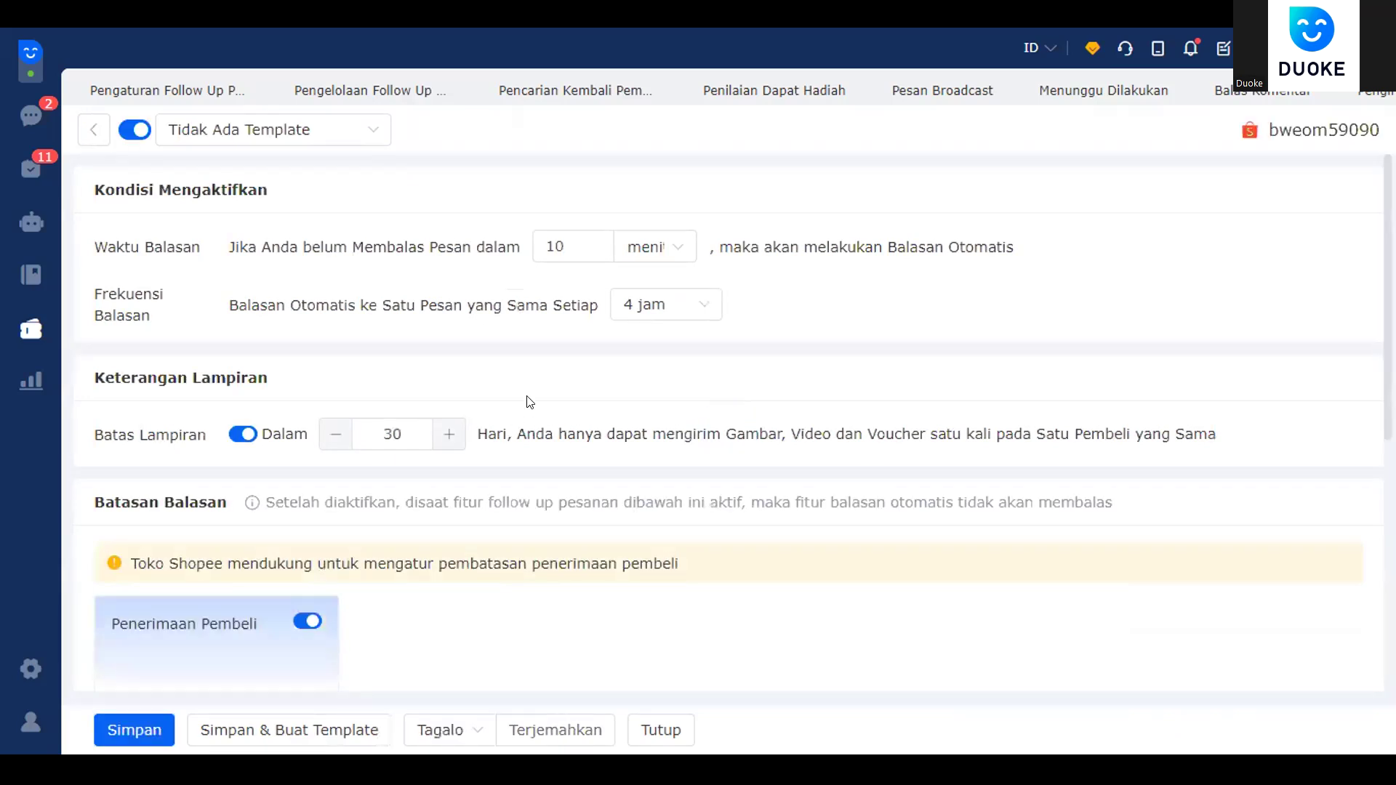
scroll(530, 402, "down", 6)
scroll(536, 395, "up", 6)
left_click(566, 240)
left_click_drag(565, 238, 538, 234)
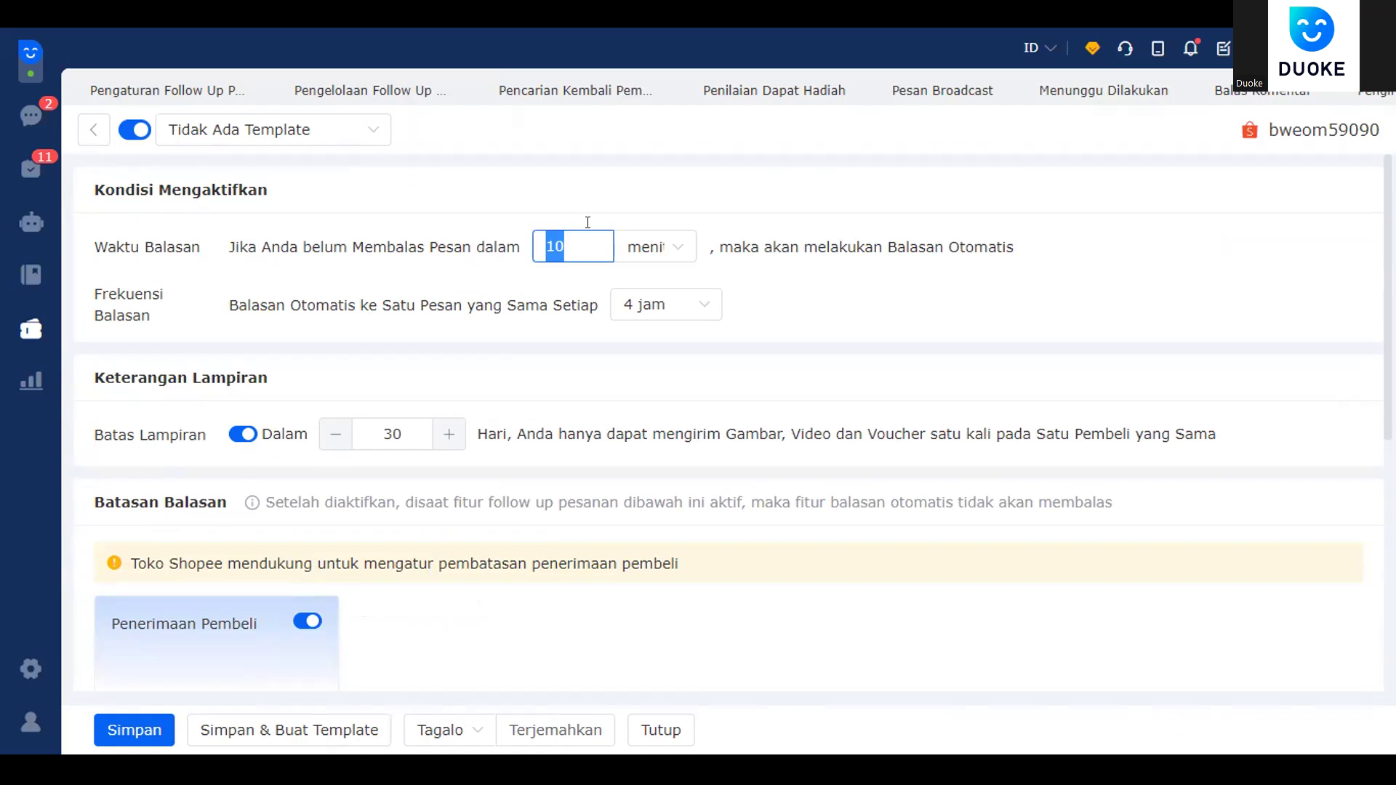
left_click(564, 248)
double_click(535, 246)
scroll(366, 509, "down", 6)
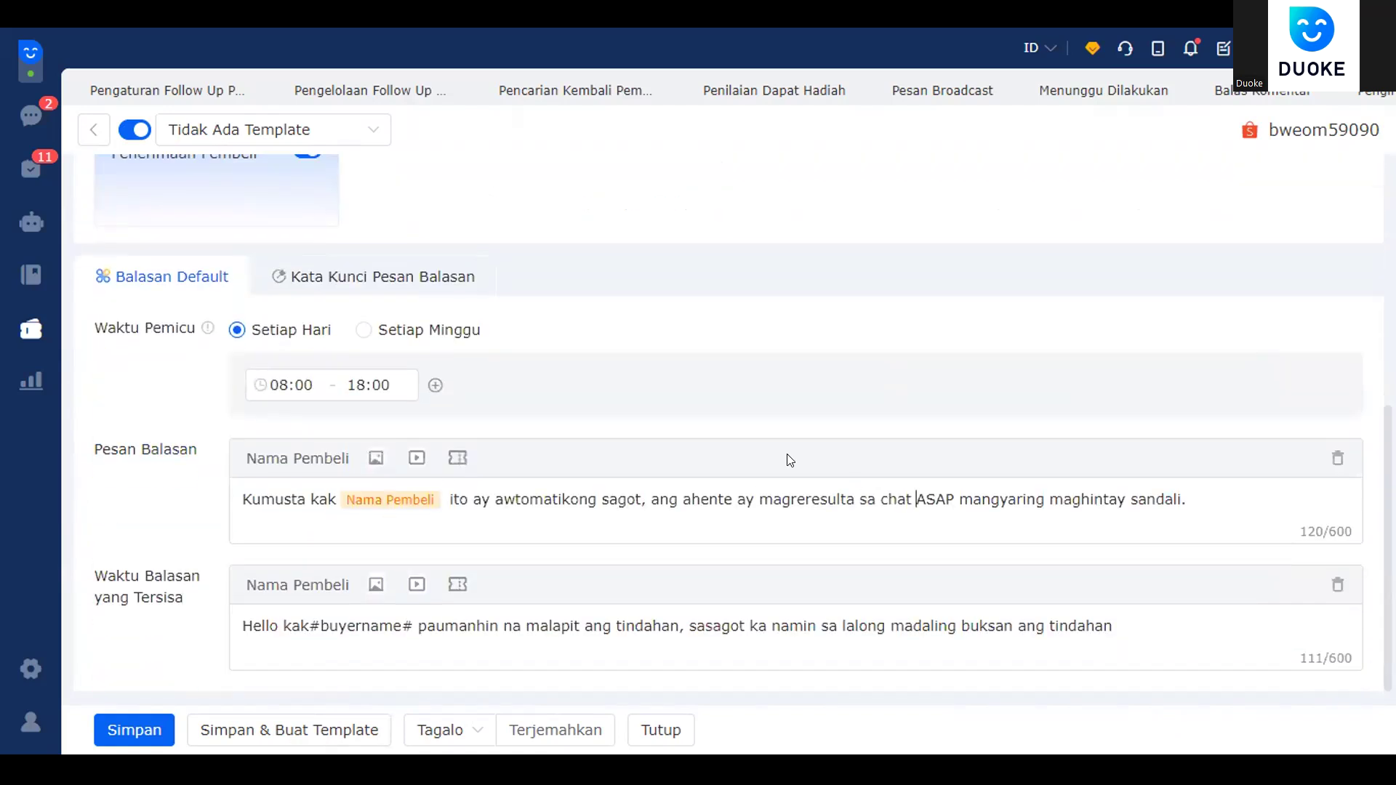
scroll(729, 483, "up", 6)
scroll(662, 500, "down", 6)
left_click_drag(242, 499, 1202, 511)
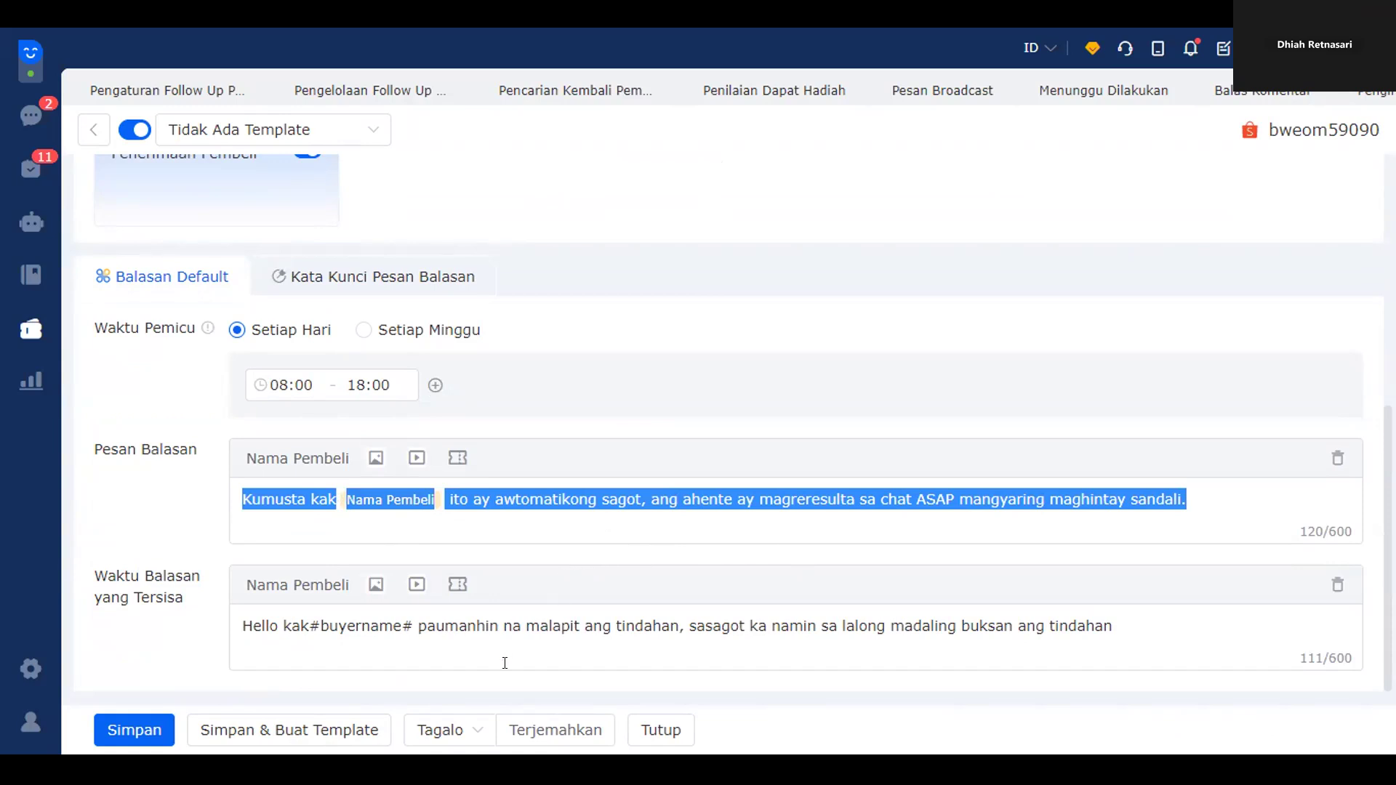
- Set translation to Inggris and rewrite the default reply as "Balasan otomatis: mohon maaf cs tidak berada di tempat…"
left_click(473, 732)
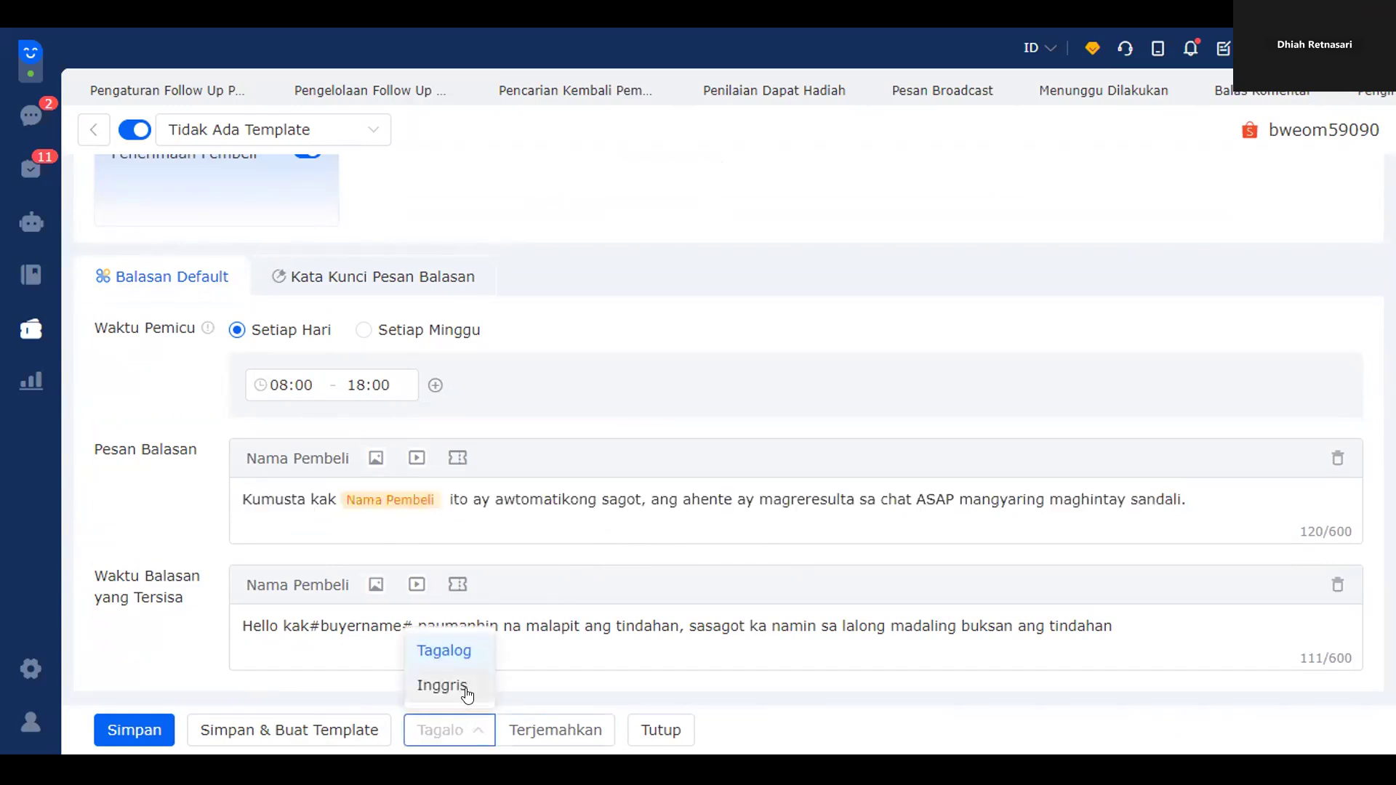
left_click(458, 684)
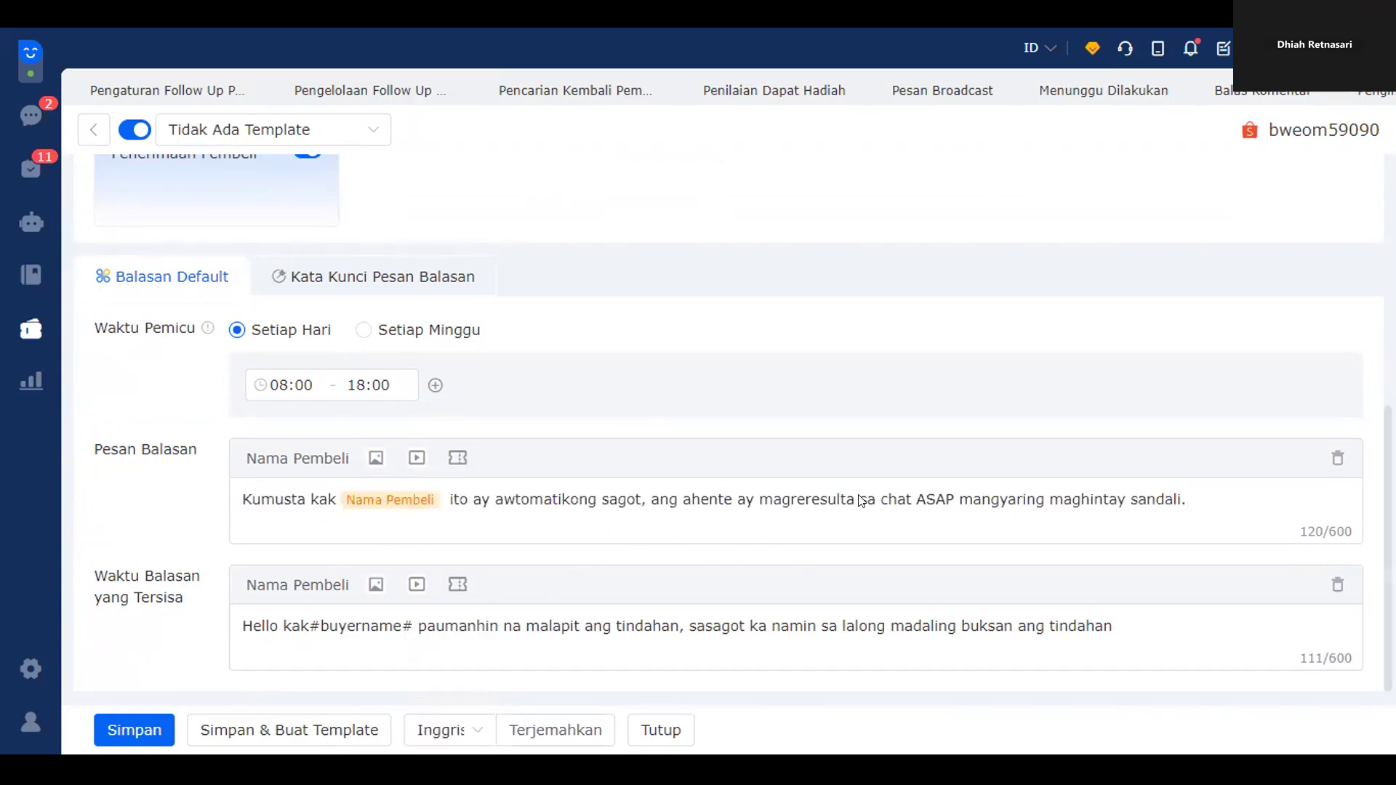
triple_click(1159, 501)
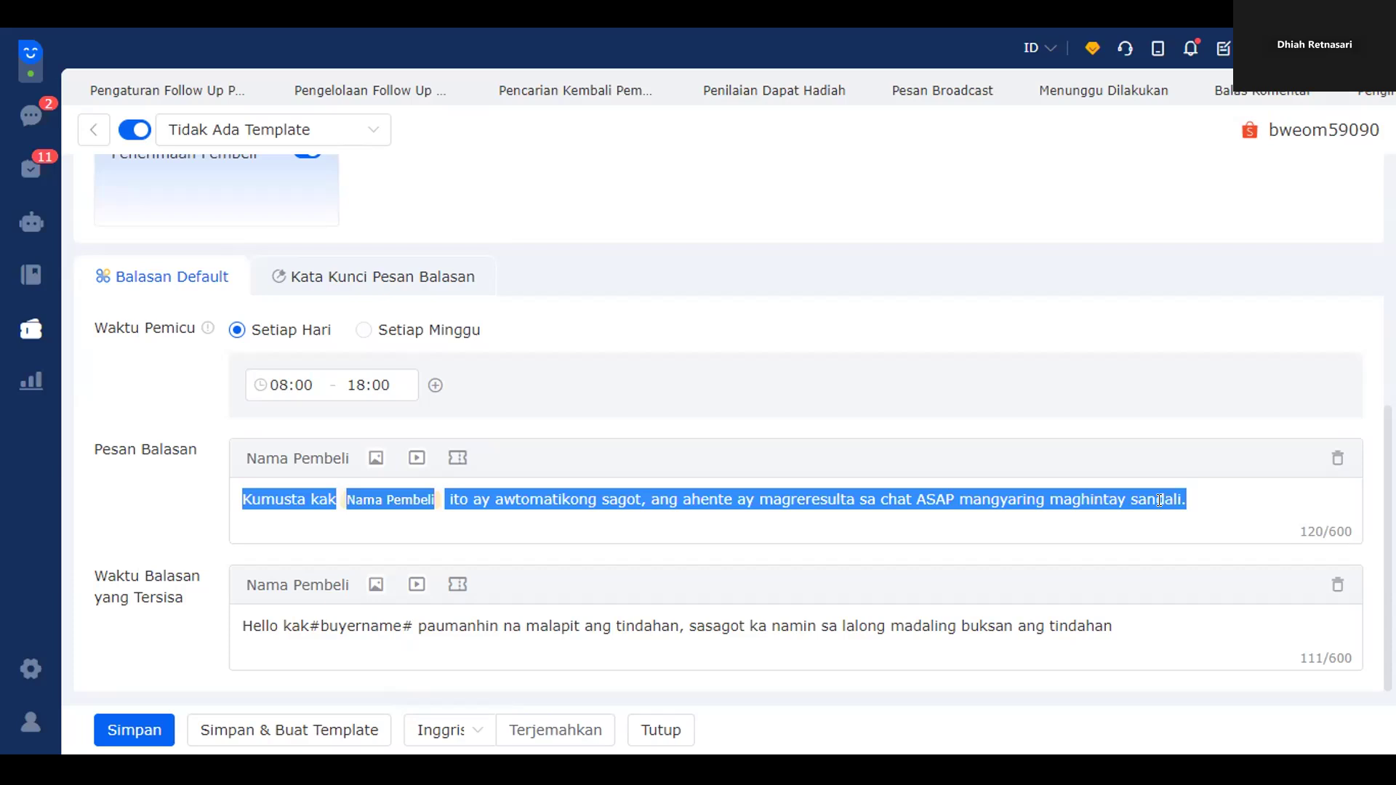
type("mohon maa")
key("BackSpace")
key("BackSpace")
key("BackSpace")
key("BackSpace")
key("BackSpace")
key("BackSpace")
key("BackSpace")
key("BackSpace")
key("BackSpace")
type("Balasan otomatis\"")
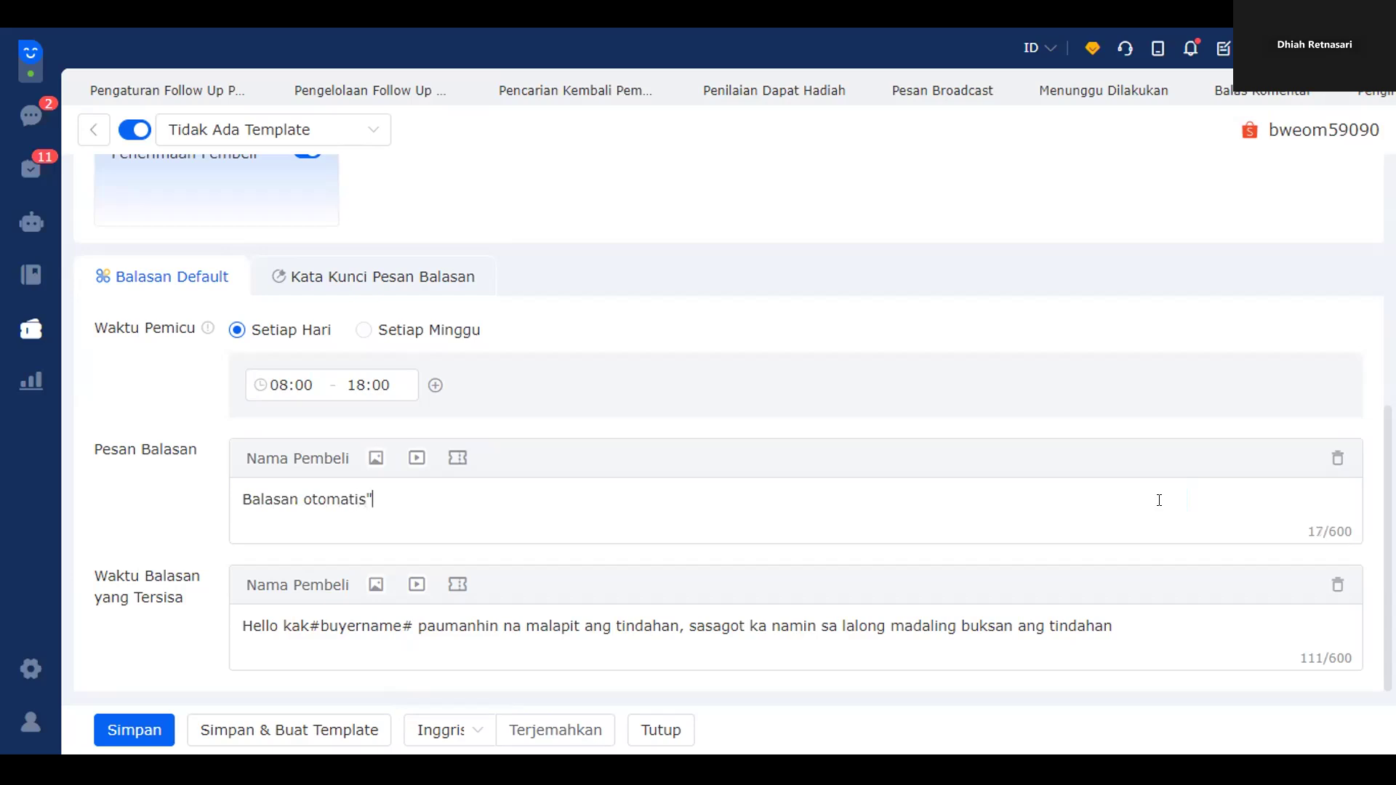
type(": mohon maaf cs tidak berada di tempat , harap hubungi kami lagi nanti")
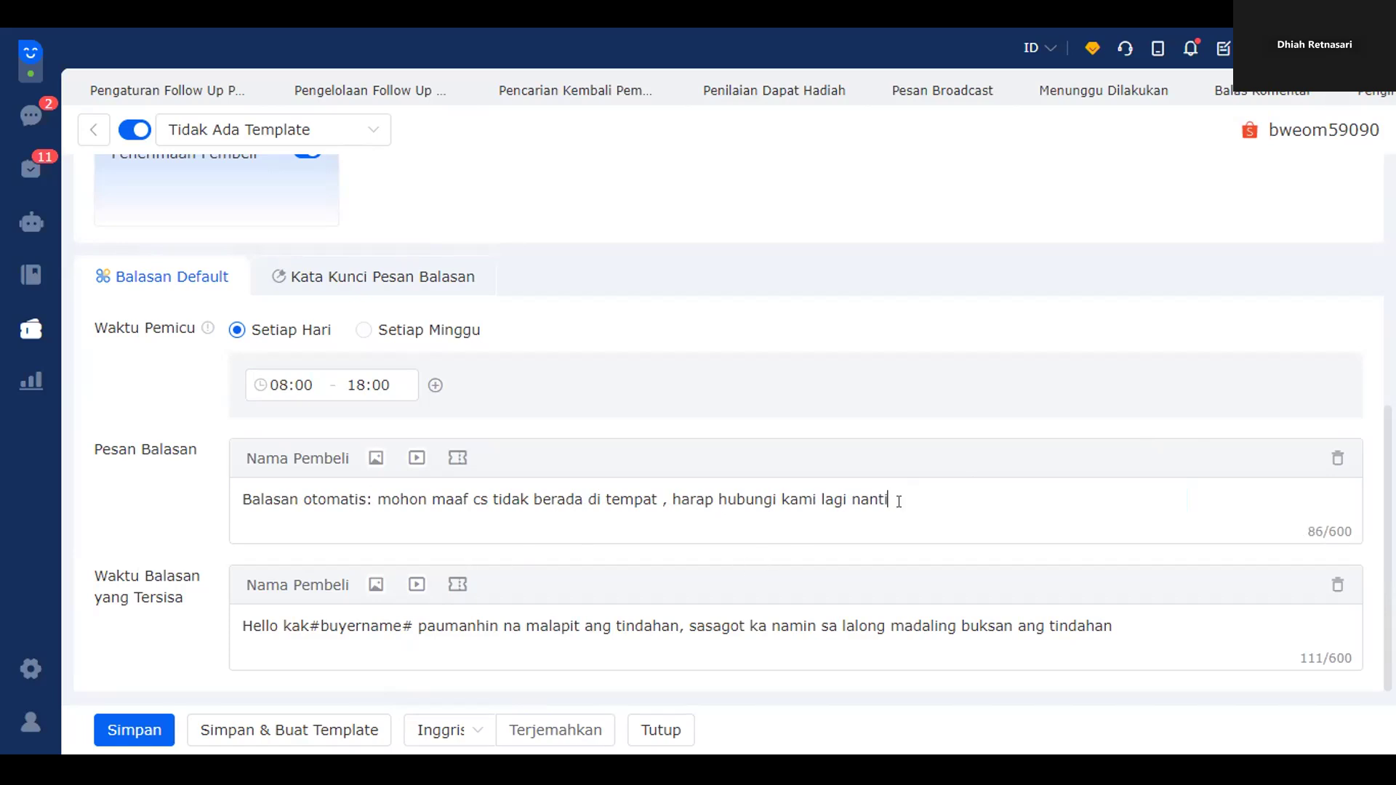
left_click_drag(881, 501, 159, 508)
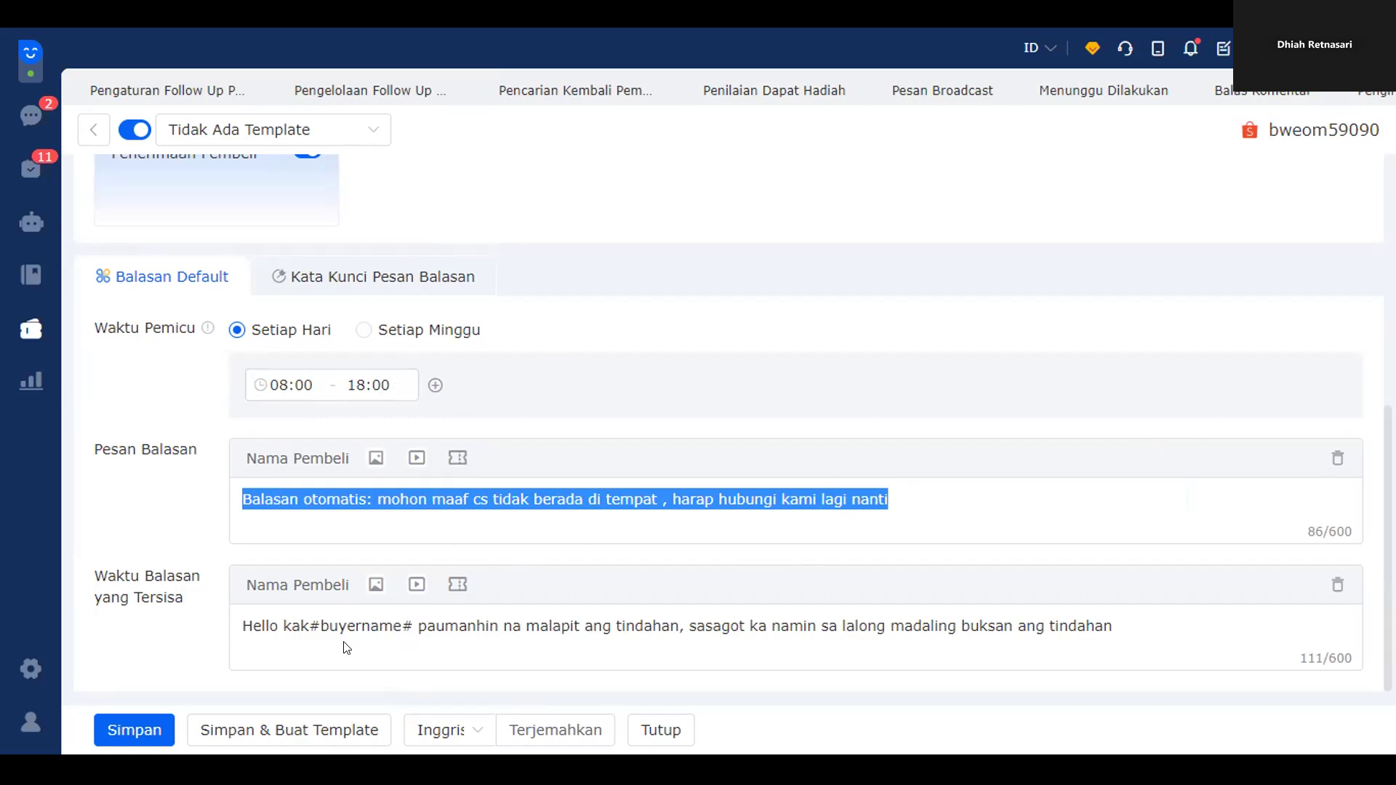
left_click_drag(242, 629, 1135, 628)
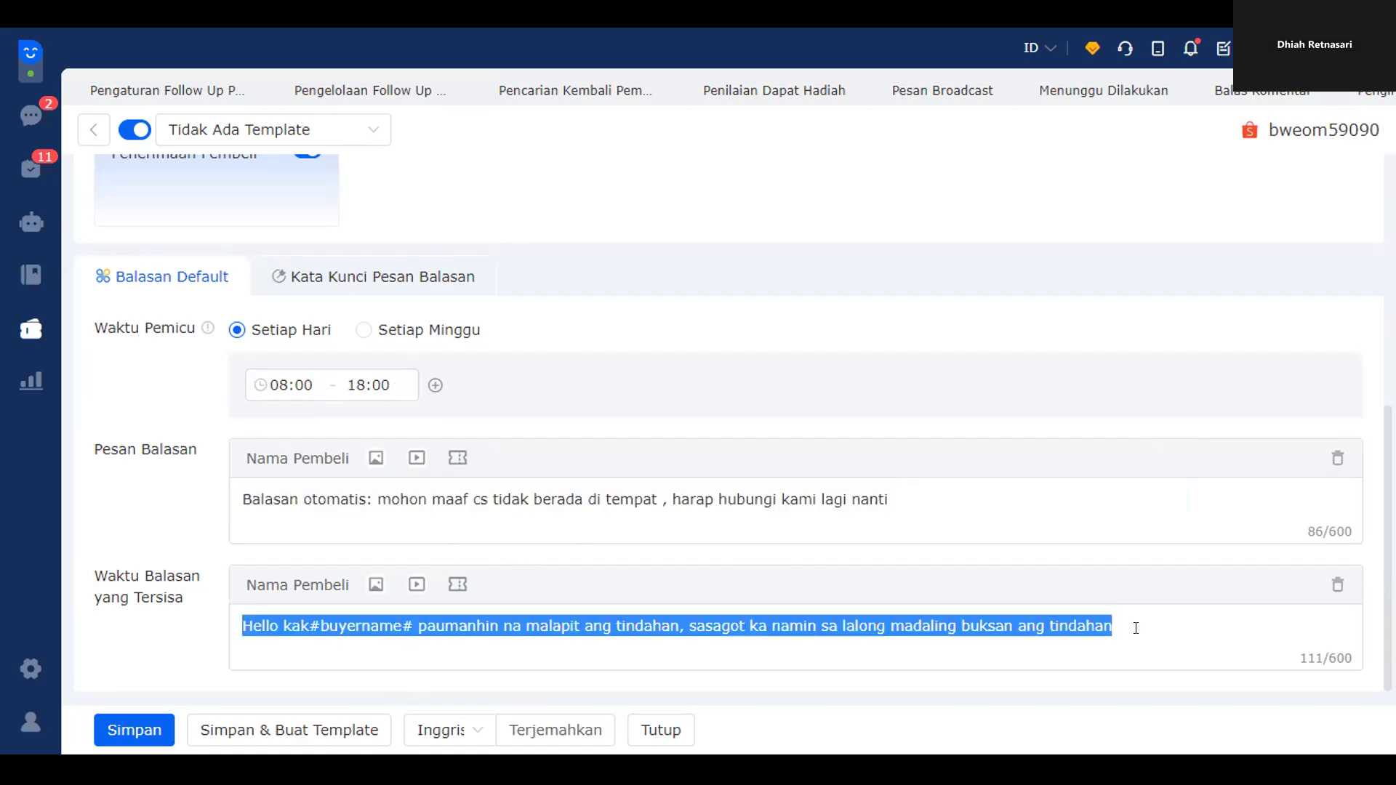
- Replace the out-of-hours reply with "Balasan otmatis: mohon maaf toko sudah tutup, chat anda akan kami balas…"
key("BackSpace")
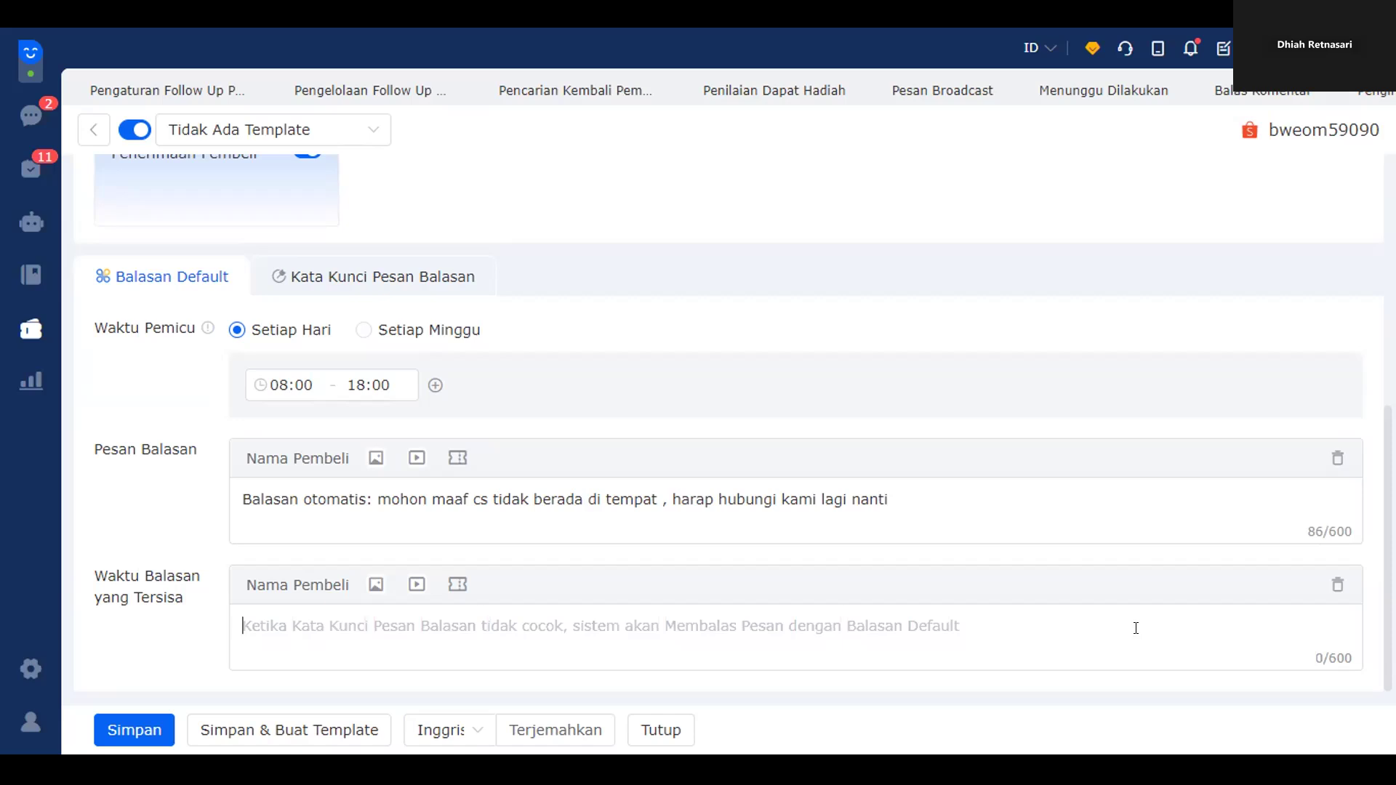
type("Bua")
key("BackSpace")
key("BackSpace")
type("alasan otmatis")
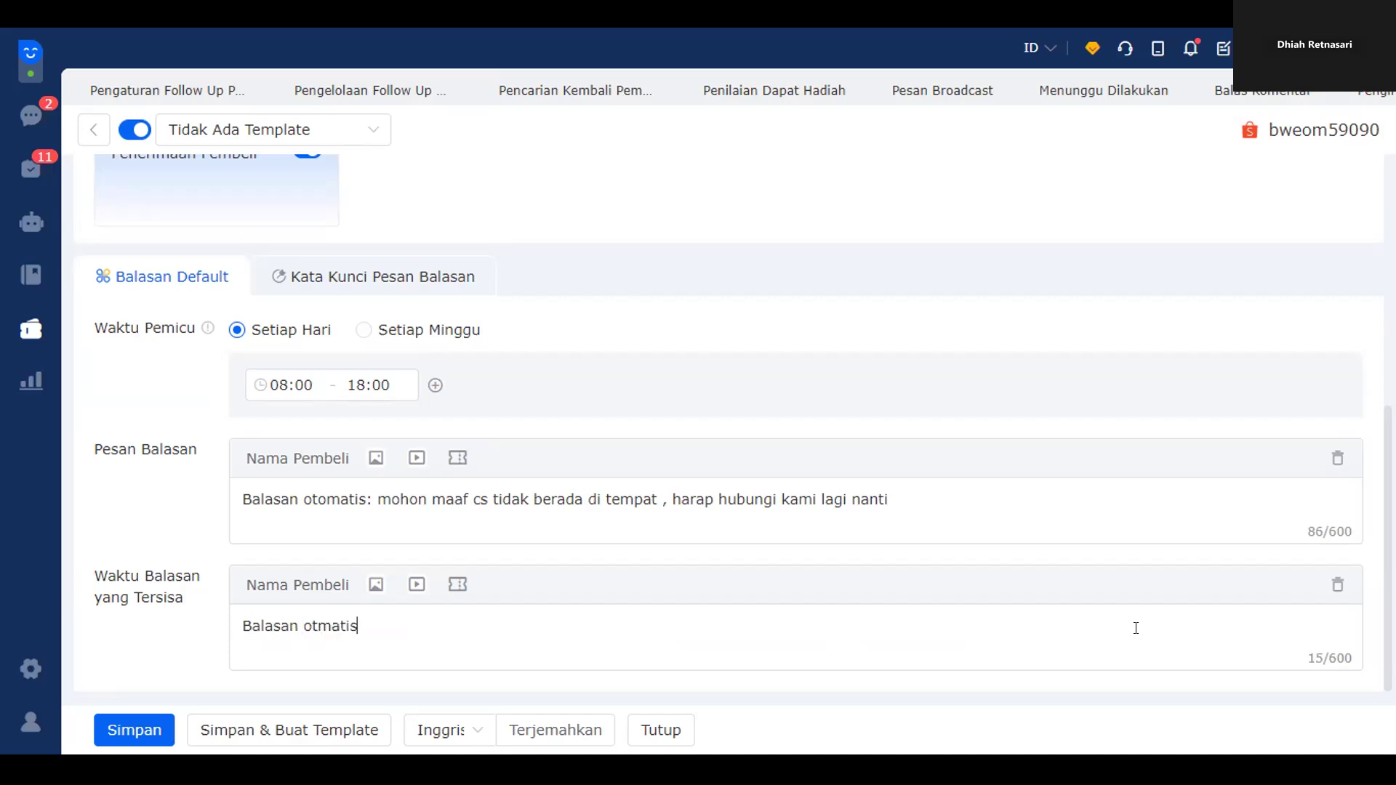
type(": mohon maaf toko ")
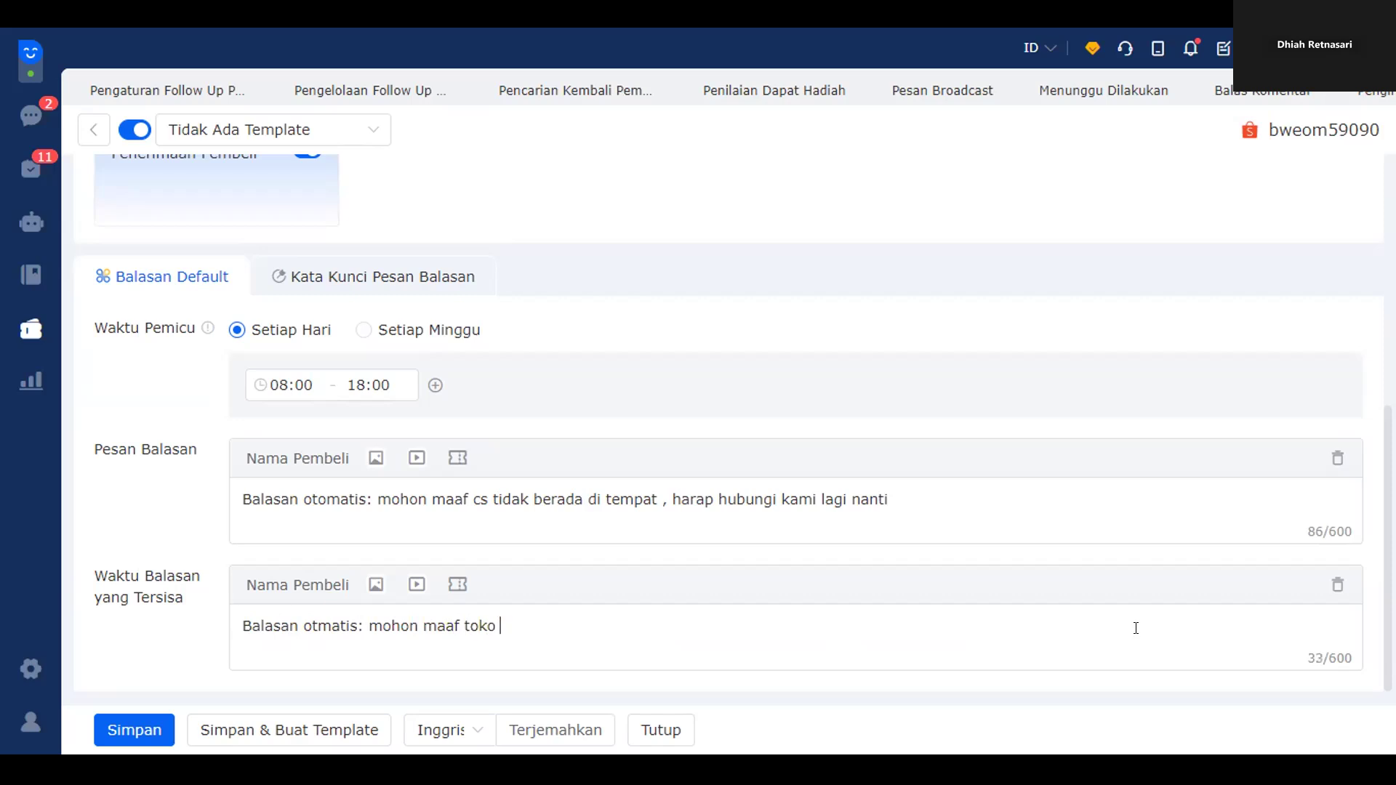
type("sudah tutup , chat anda akan kami balas ketika toko buka kembali")
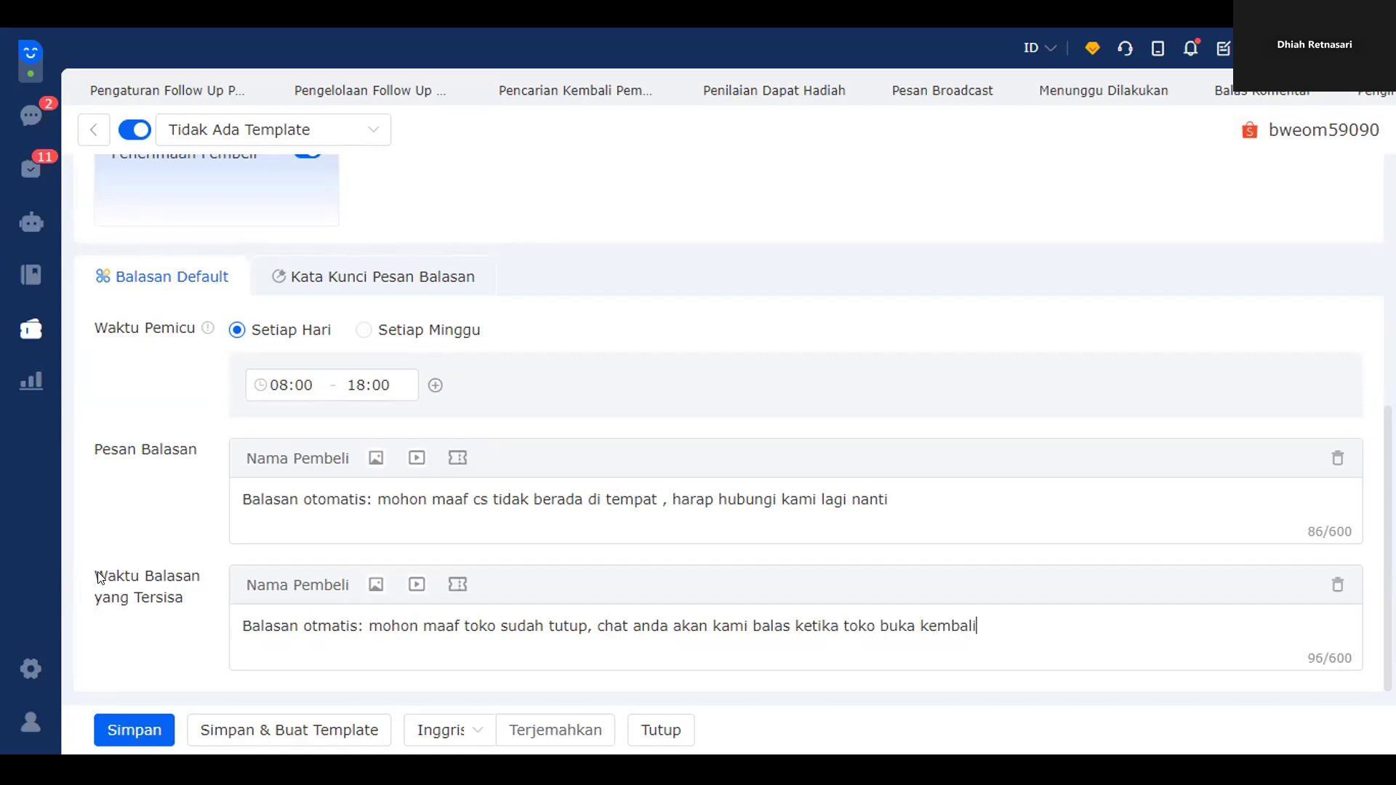
left_click_drag(242, 626, 861, 641)
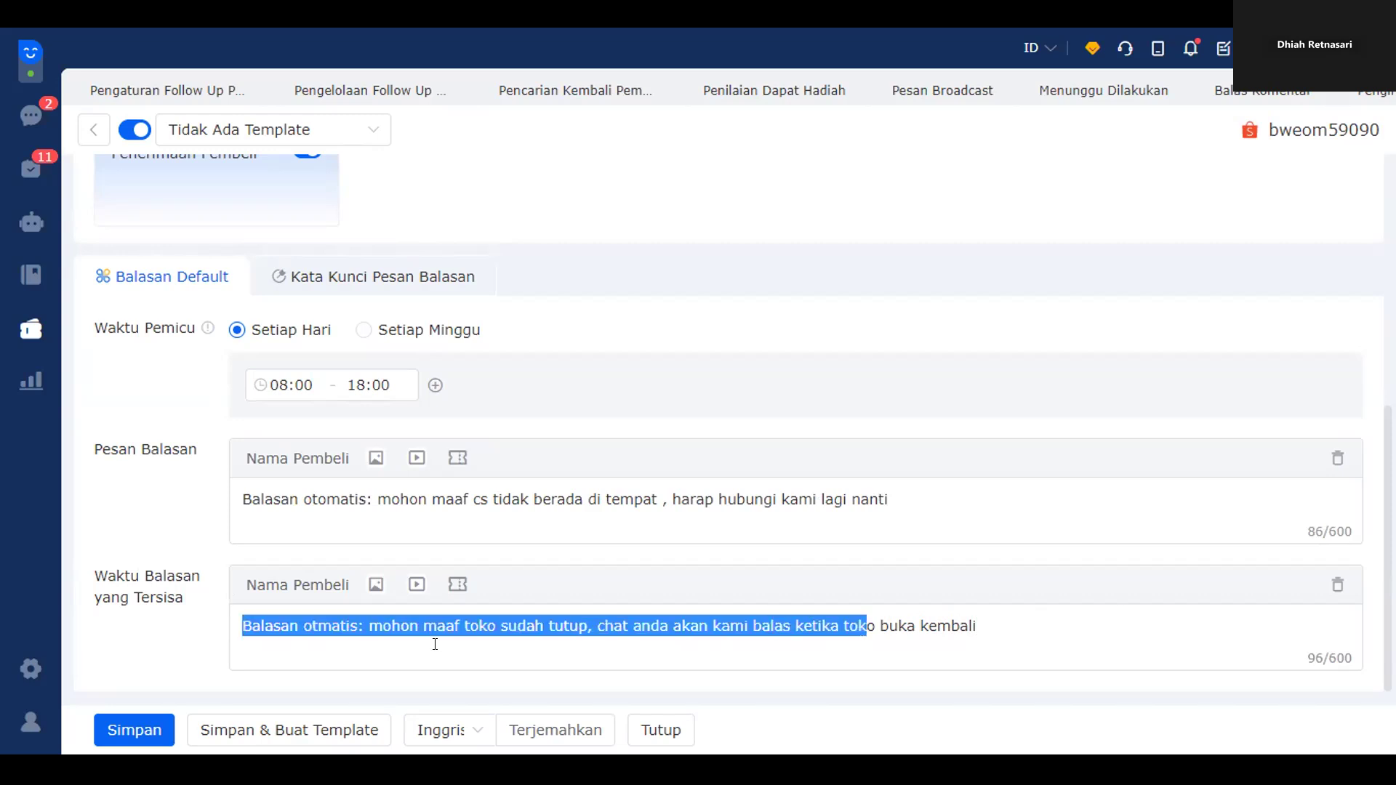
left_click(470, 625)
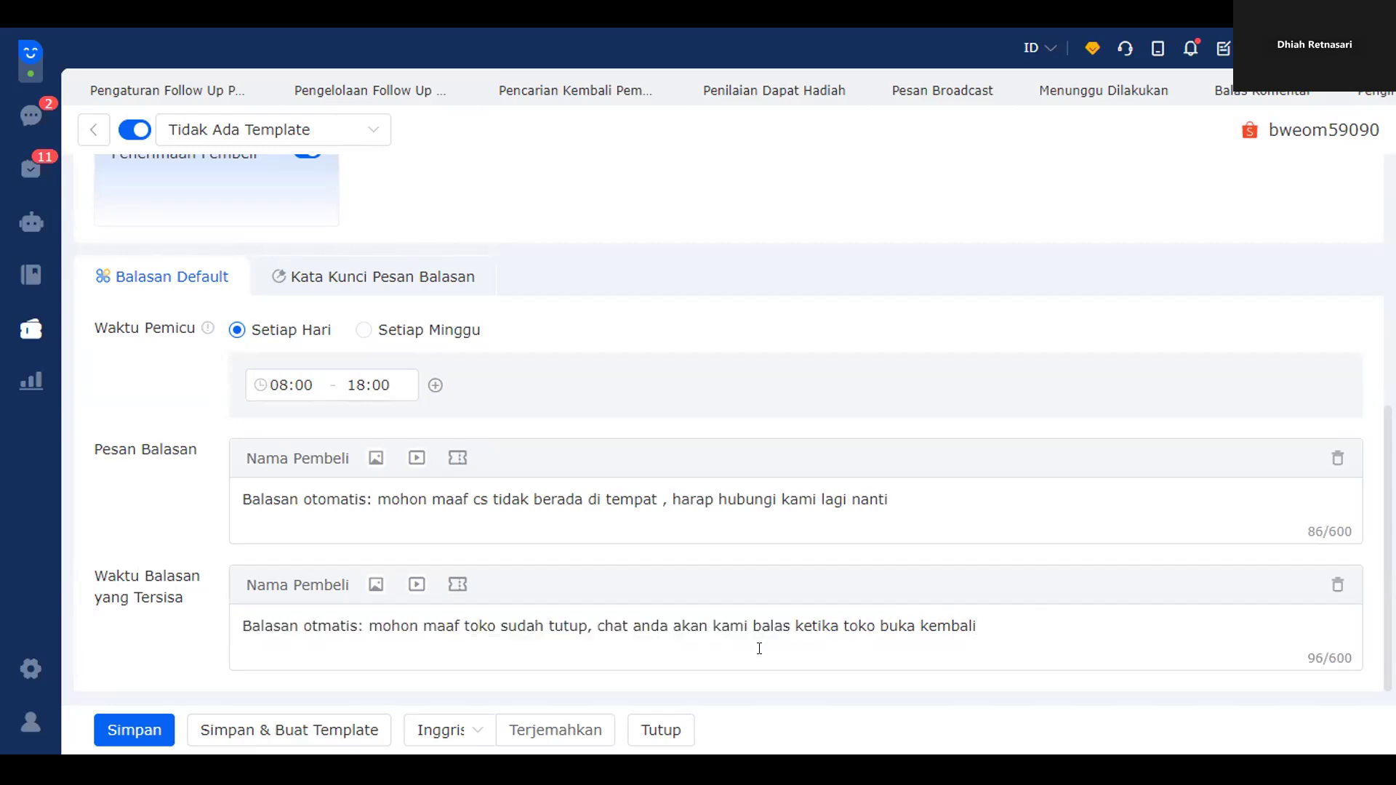
left_click(791, 630)
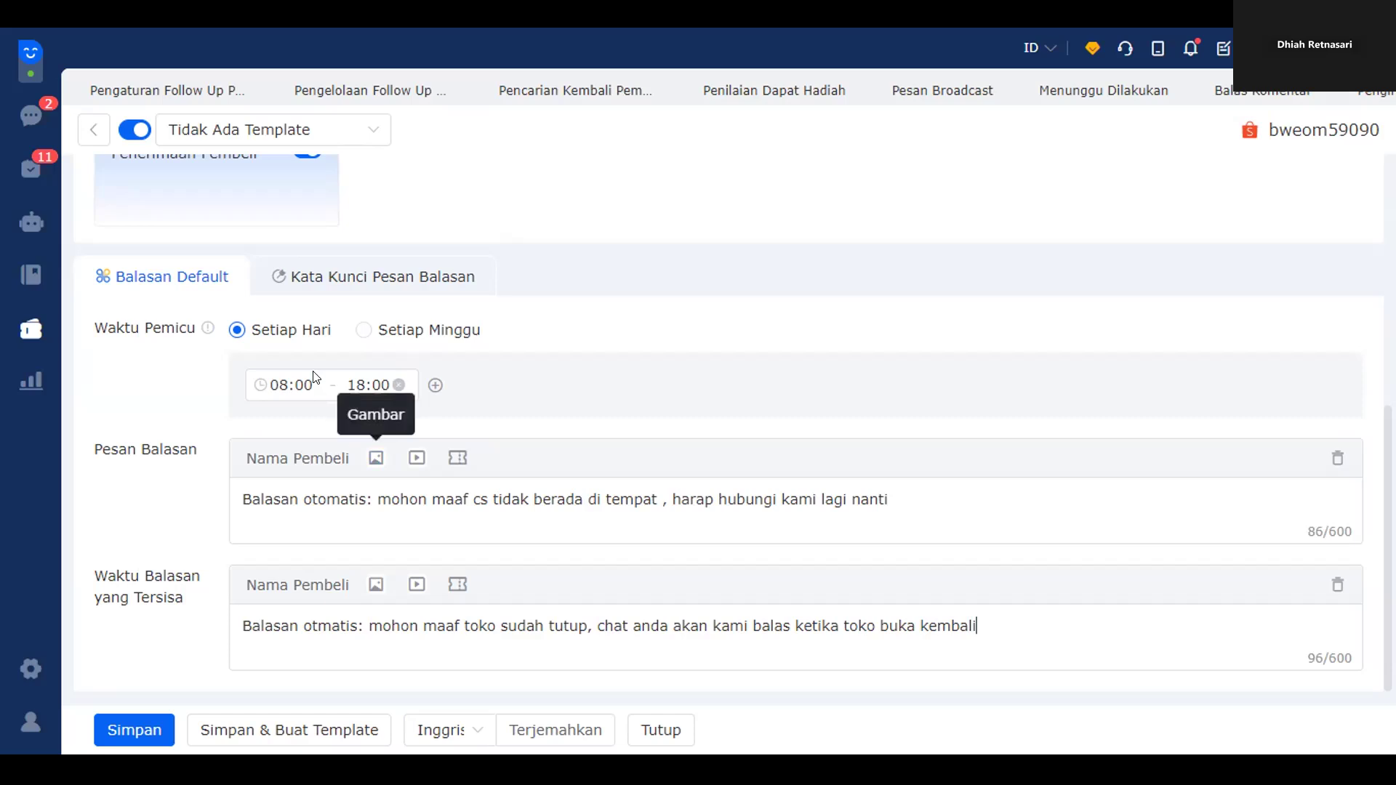
- Confirm the trigger time range stays at 08:00–18:00 without changing it
left_click(288, 380)
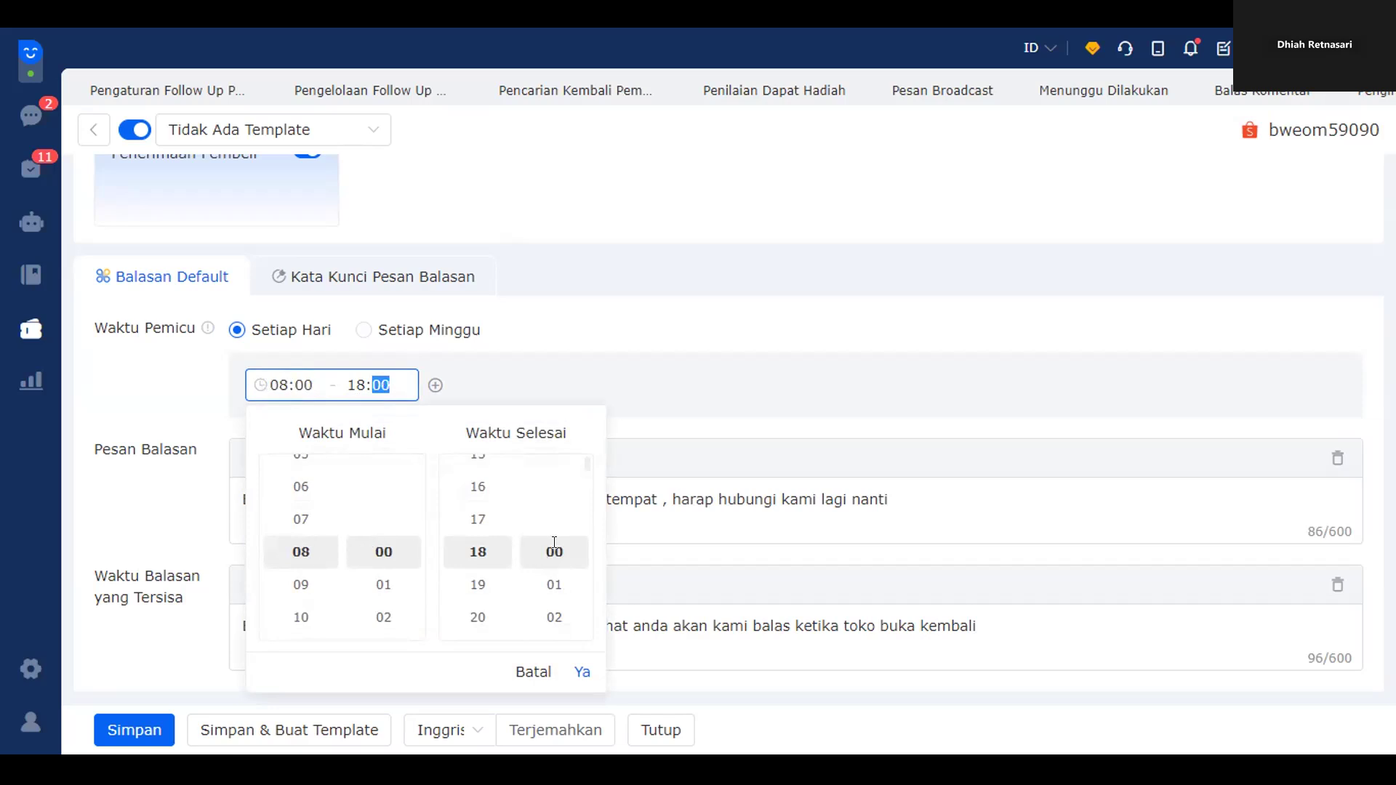
left_click(784, 404)
left_click(567, 349)
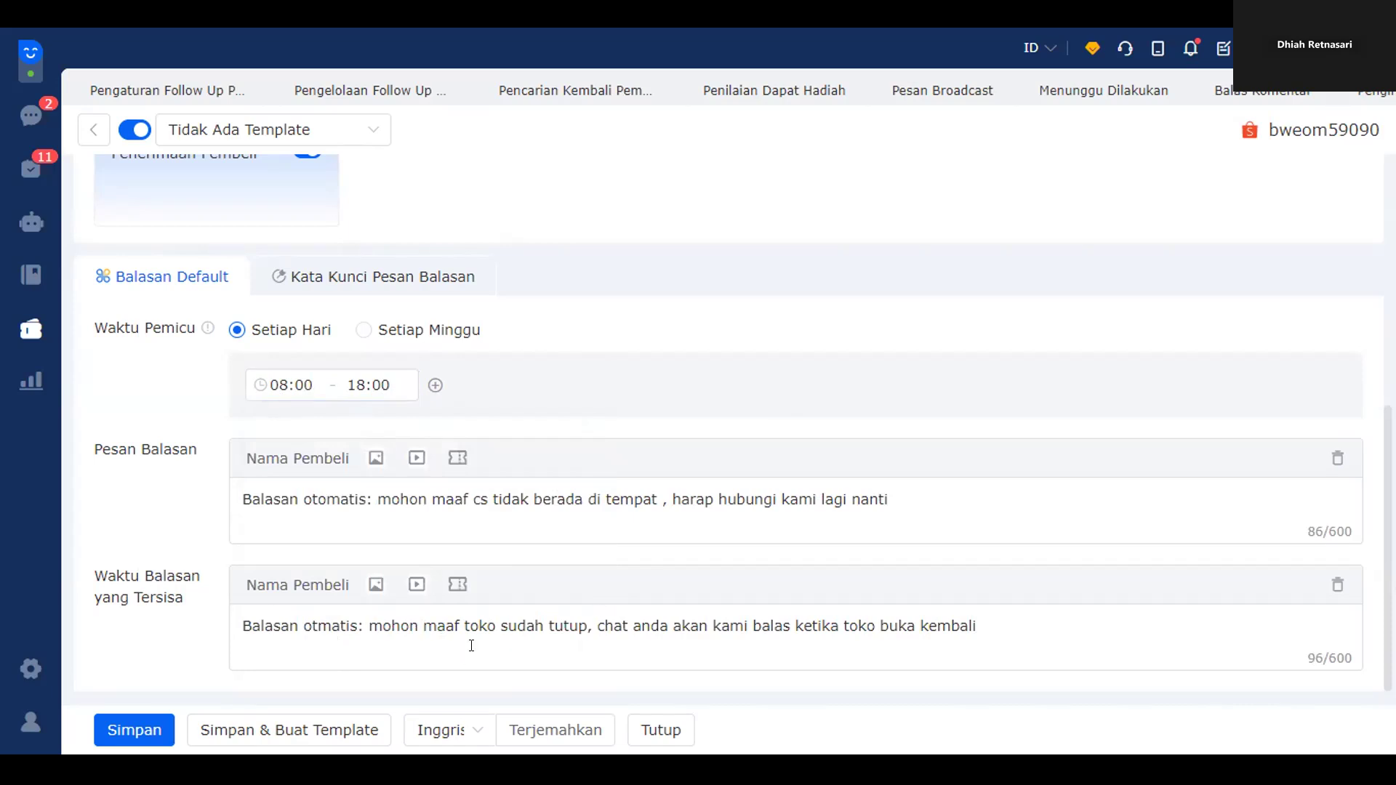
- Review the Indonesian default and out-of-hours replies, then save the Shopee auto-reply rule with Simpan
left_click_drag(206, 644, 248, 596)
left_click_drag(917, 499, 211, 501)
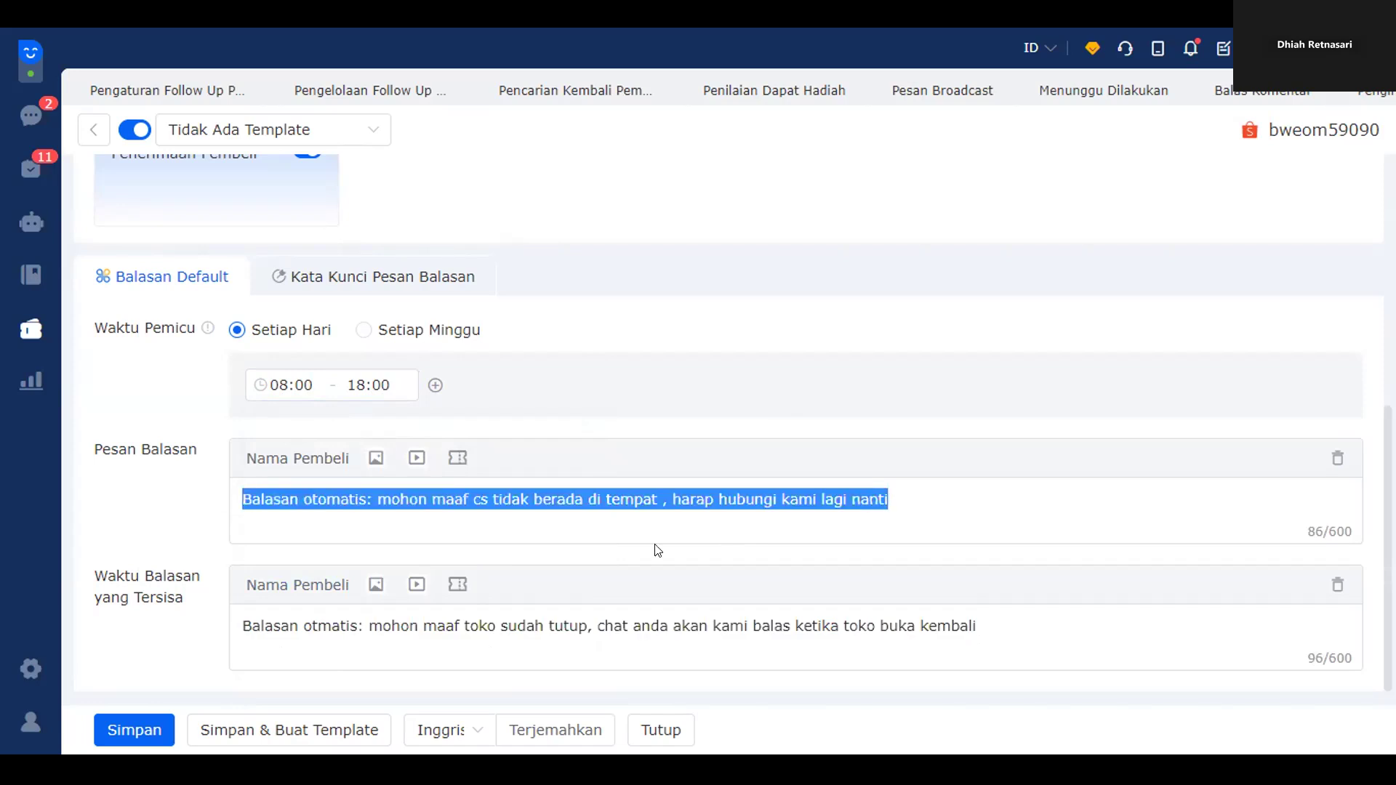
left_click(698, 507)
scroll(667, 466, "up", 6)
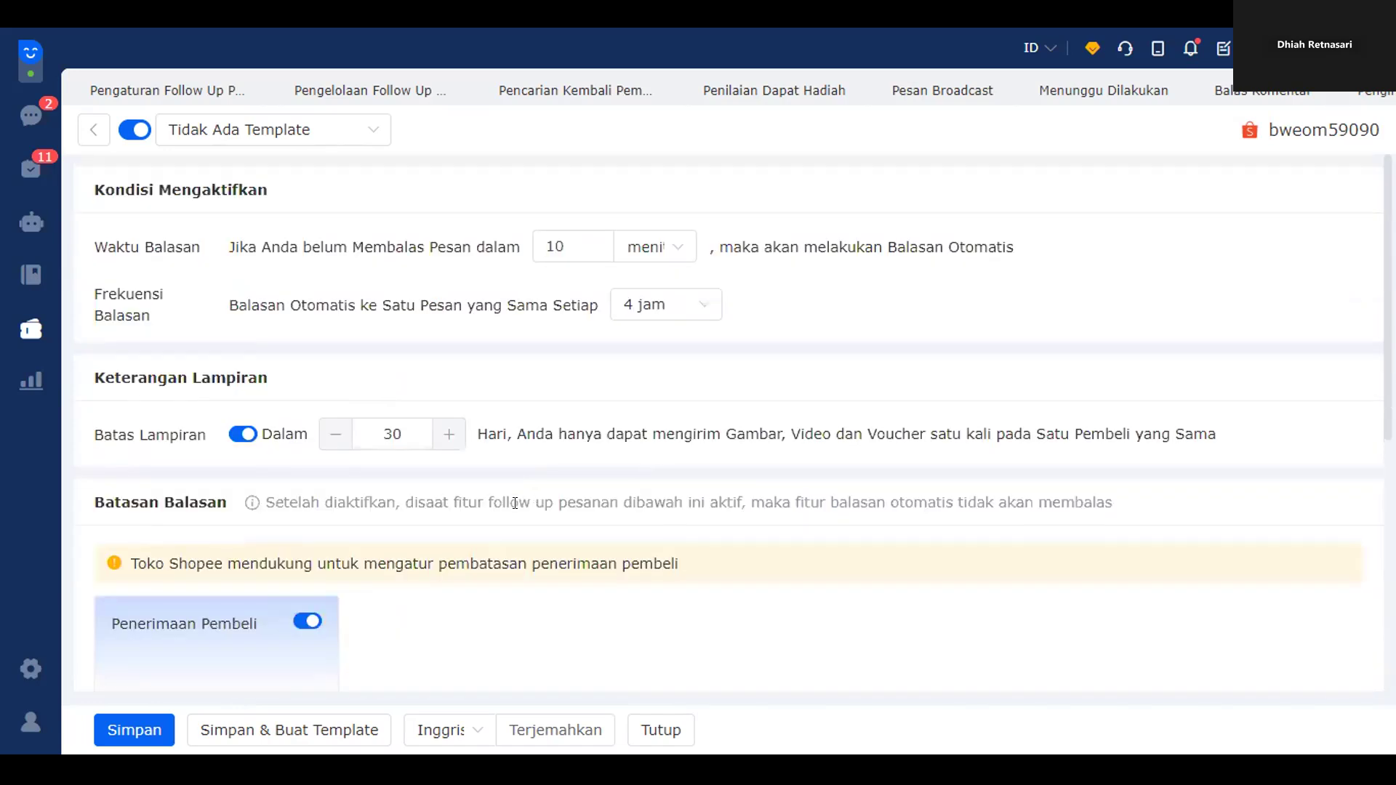
scroll(676, 501, "down", 6)
scroll(610, 478, "up", 6)
scroll(560, 575, "down", 6)
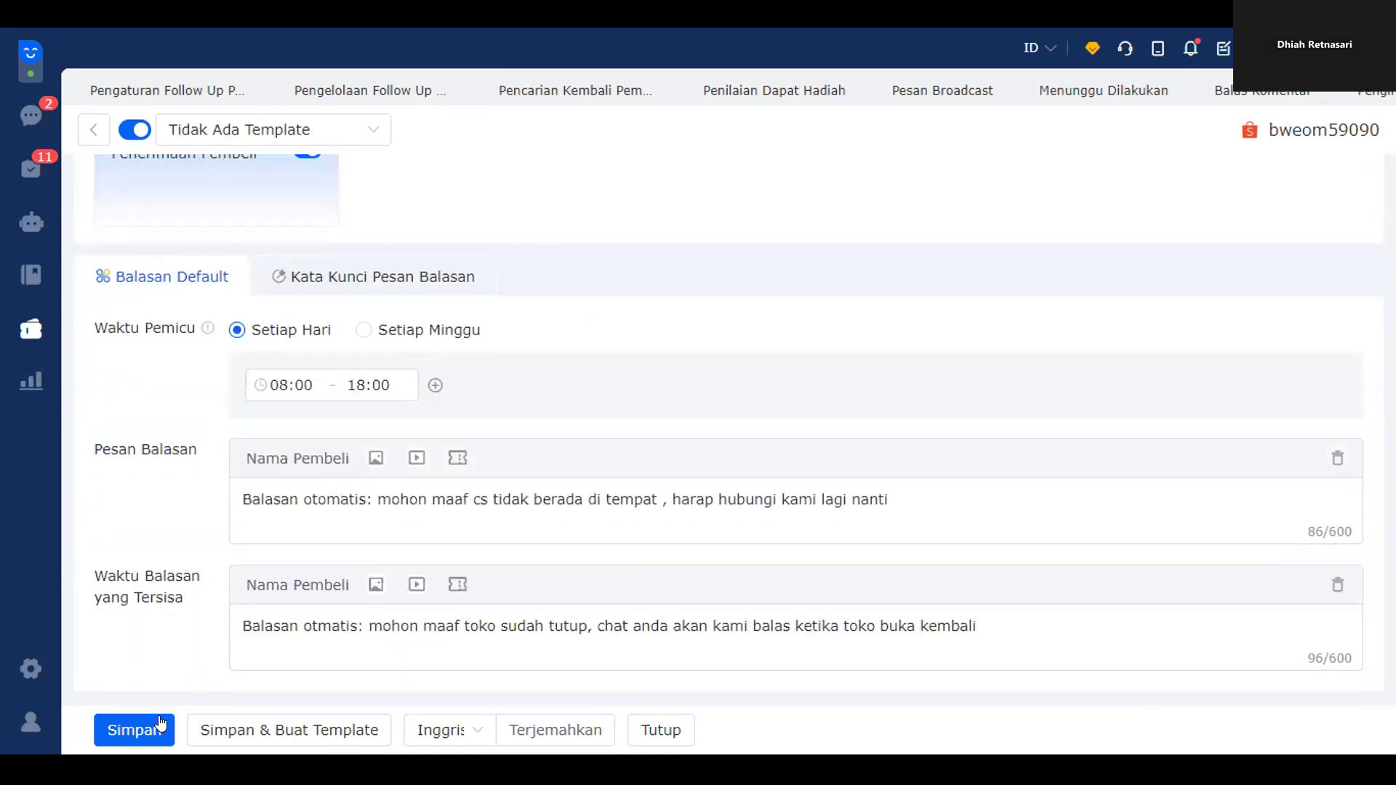
left_click(157, 721)
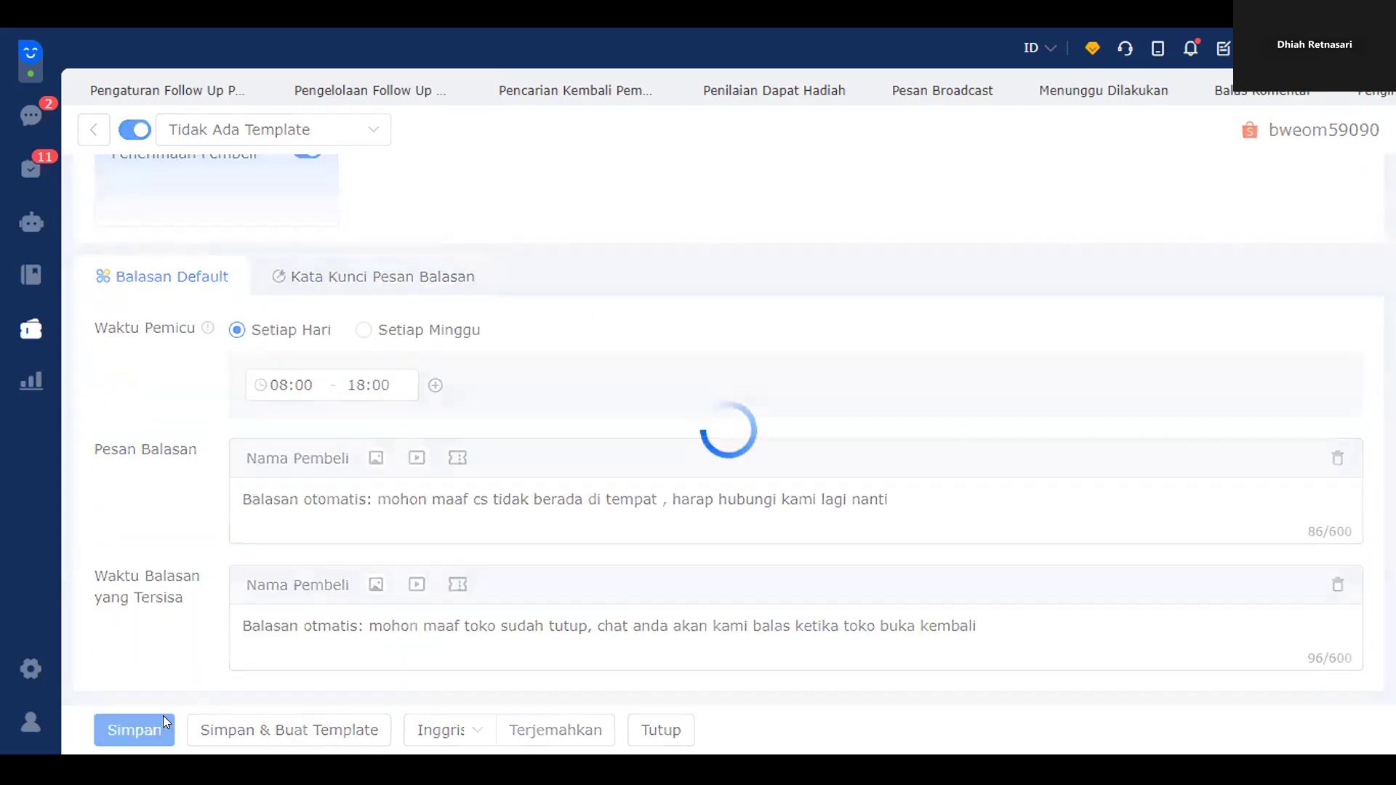